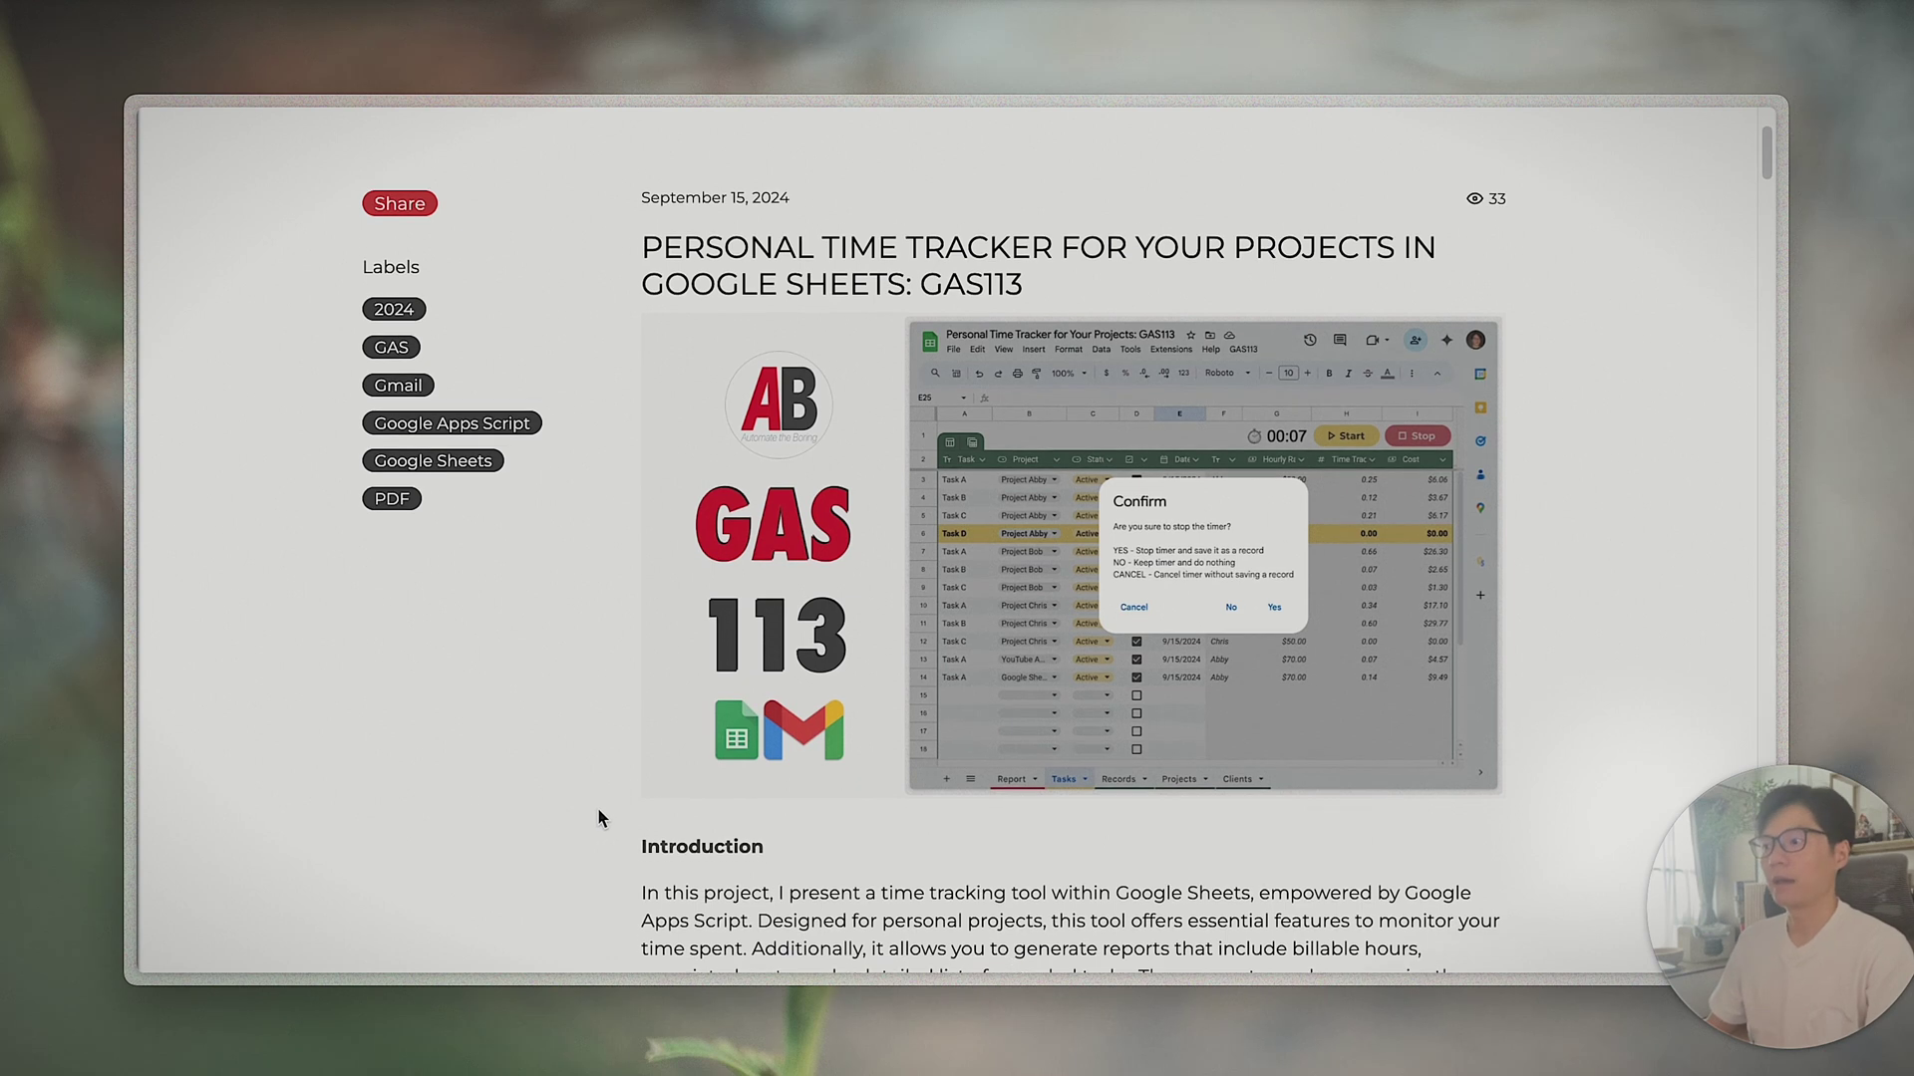
- Read through the GAS113 time tracker blog post, then switch to the Google Sheets tab
scroll(598, 817, down, 1)
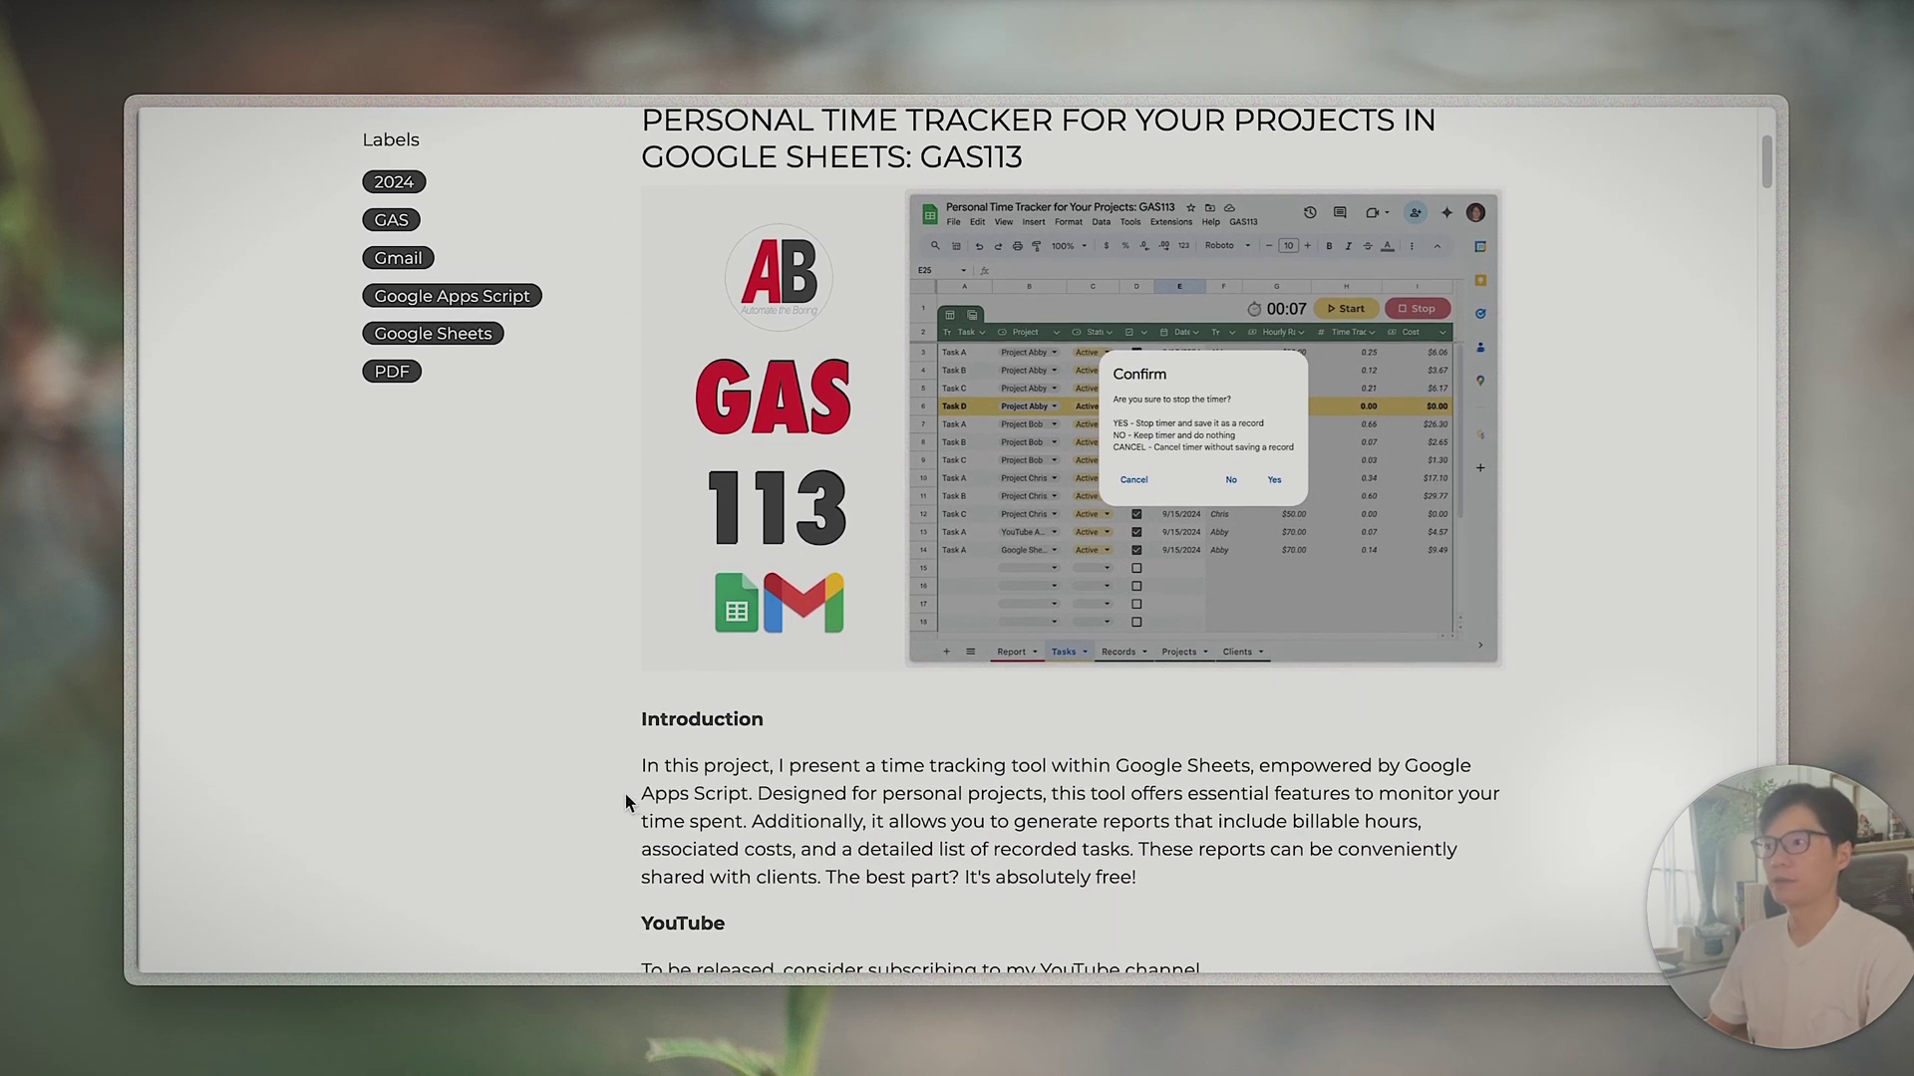
scroll(626, 798, up, 1)
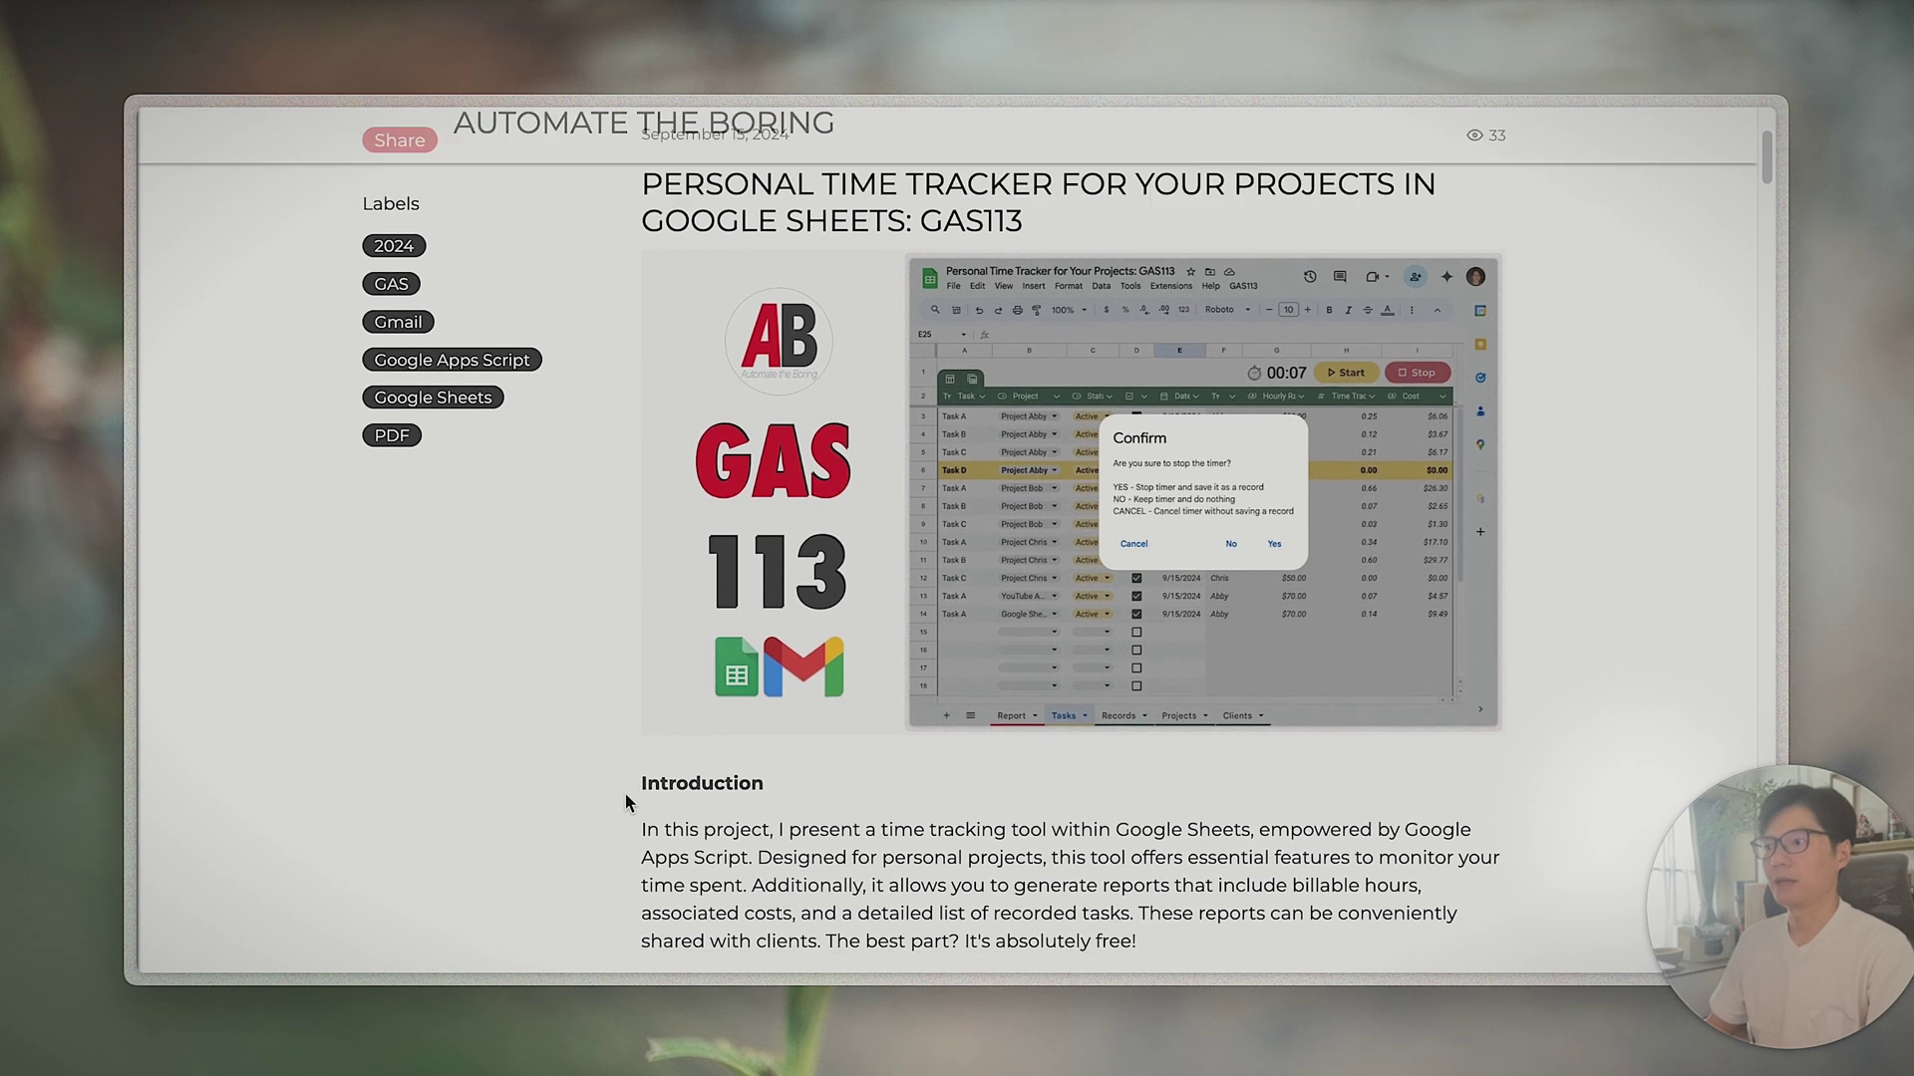
scroll(625, 794, down, 2)
scroll(757, 663, up, 5)
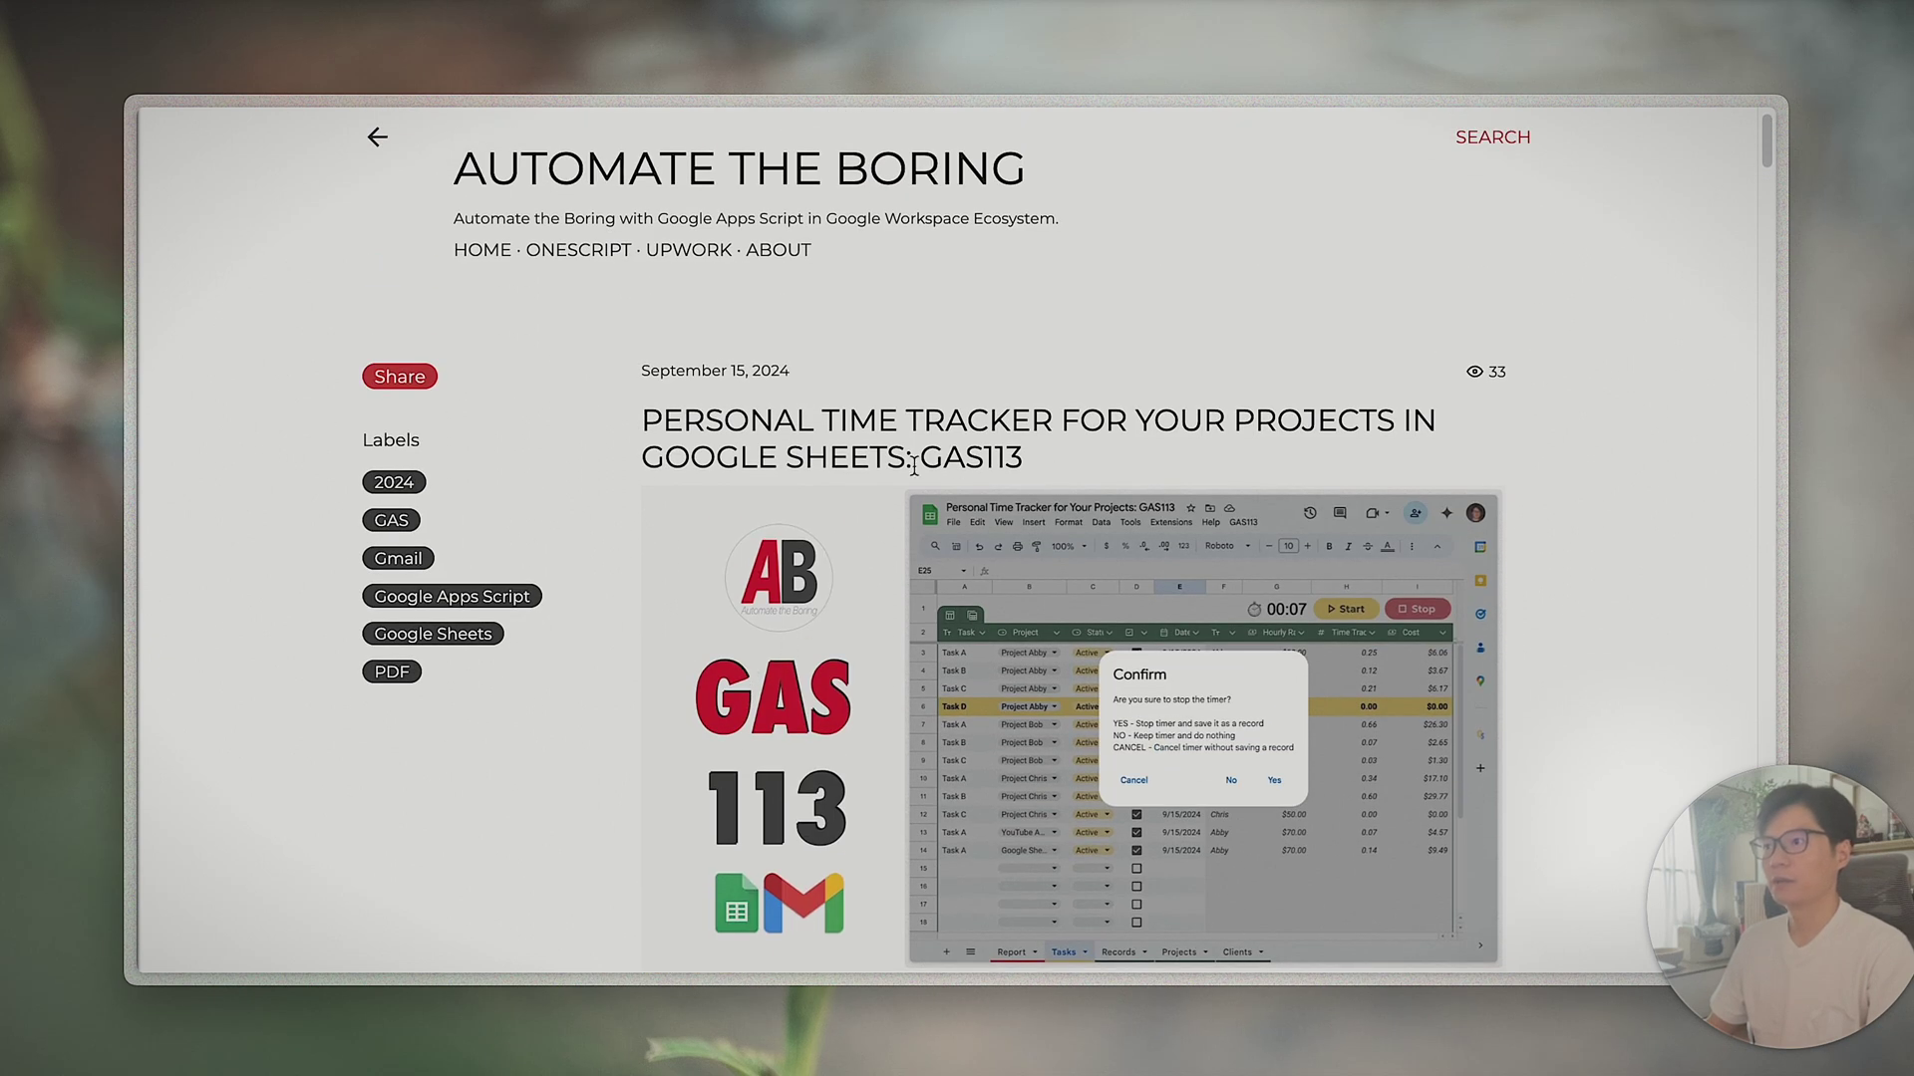
scroll(727, 682, down, 2)
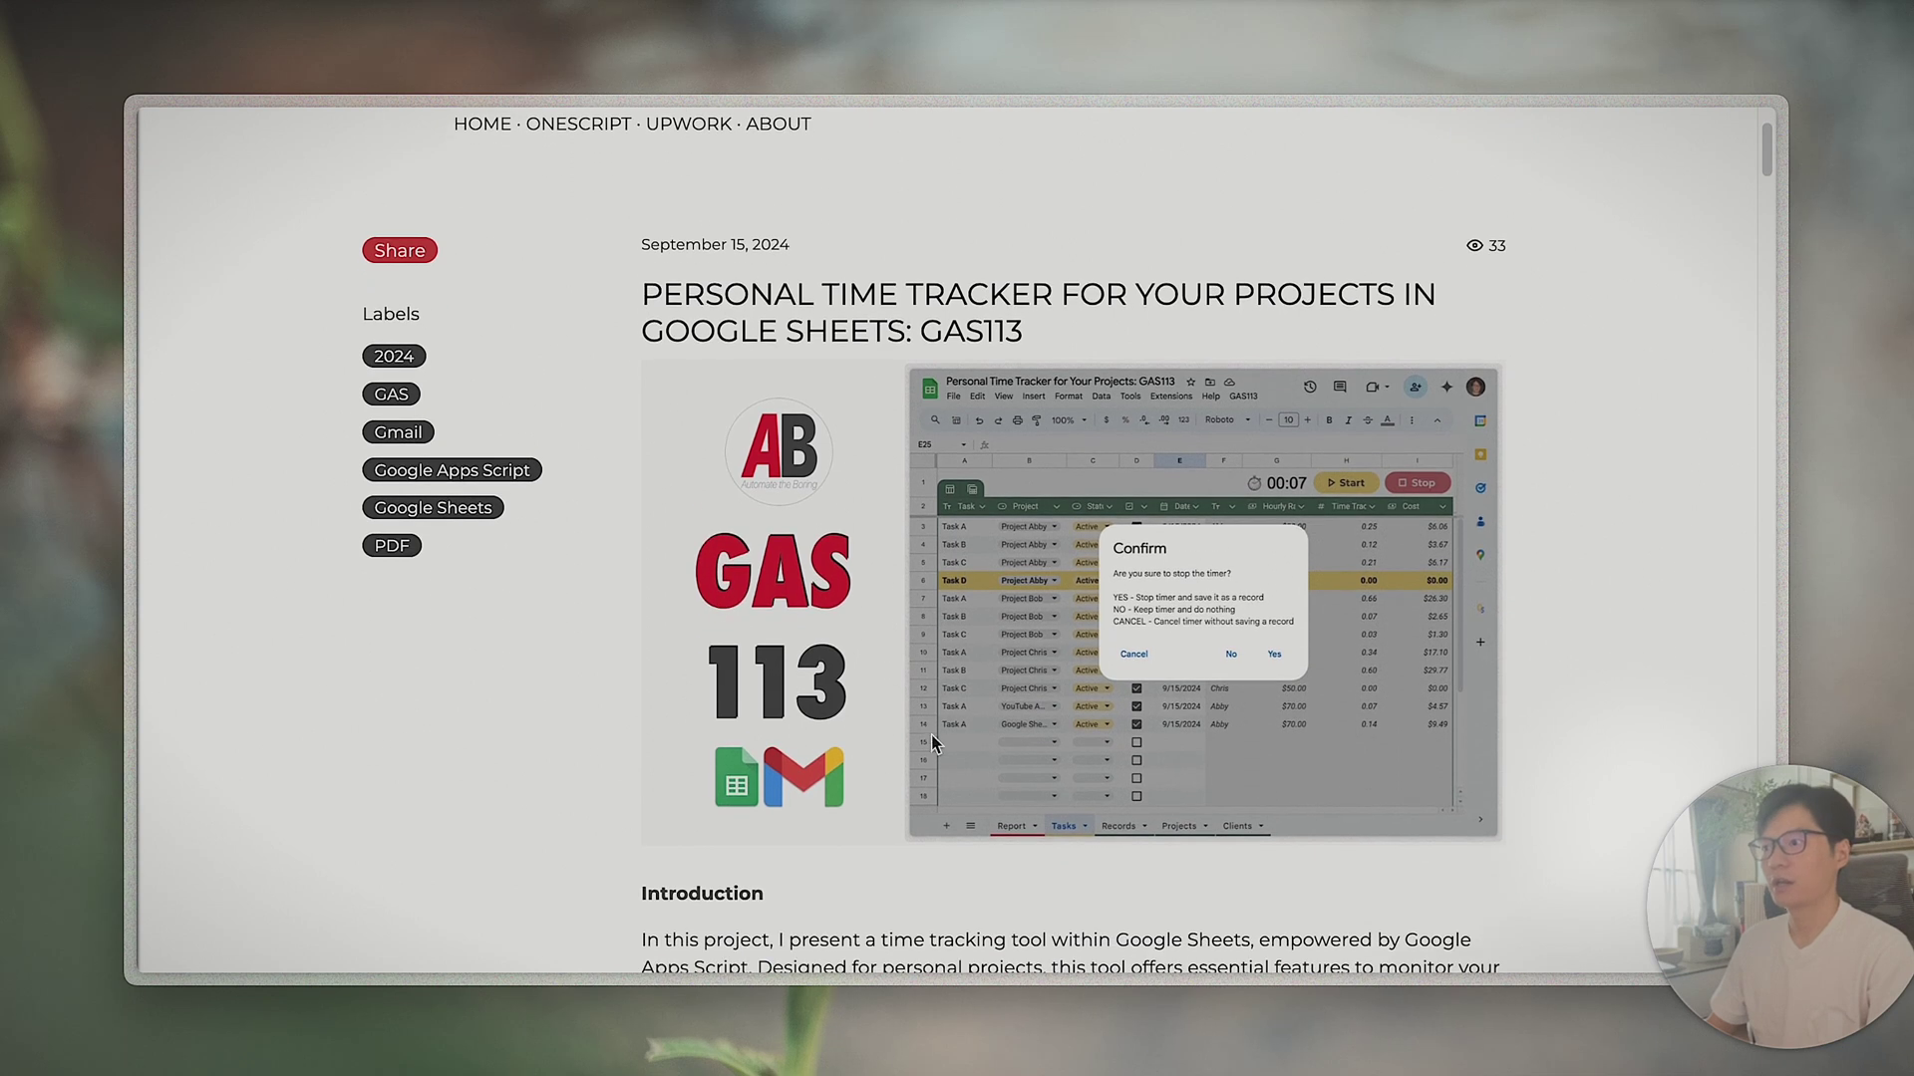
scroll(935, 750, down, 1)
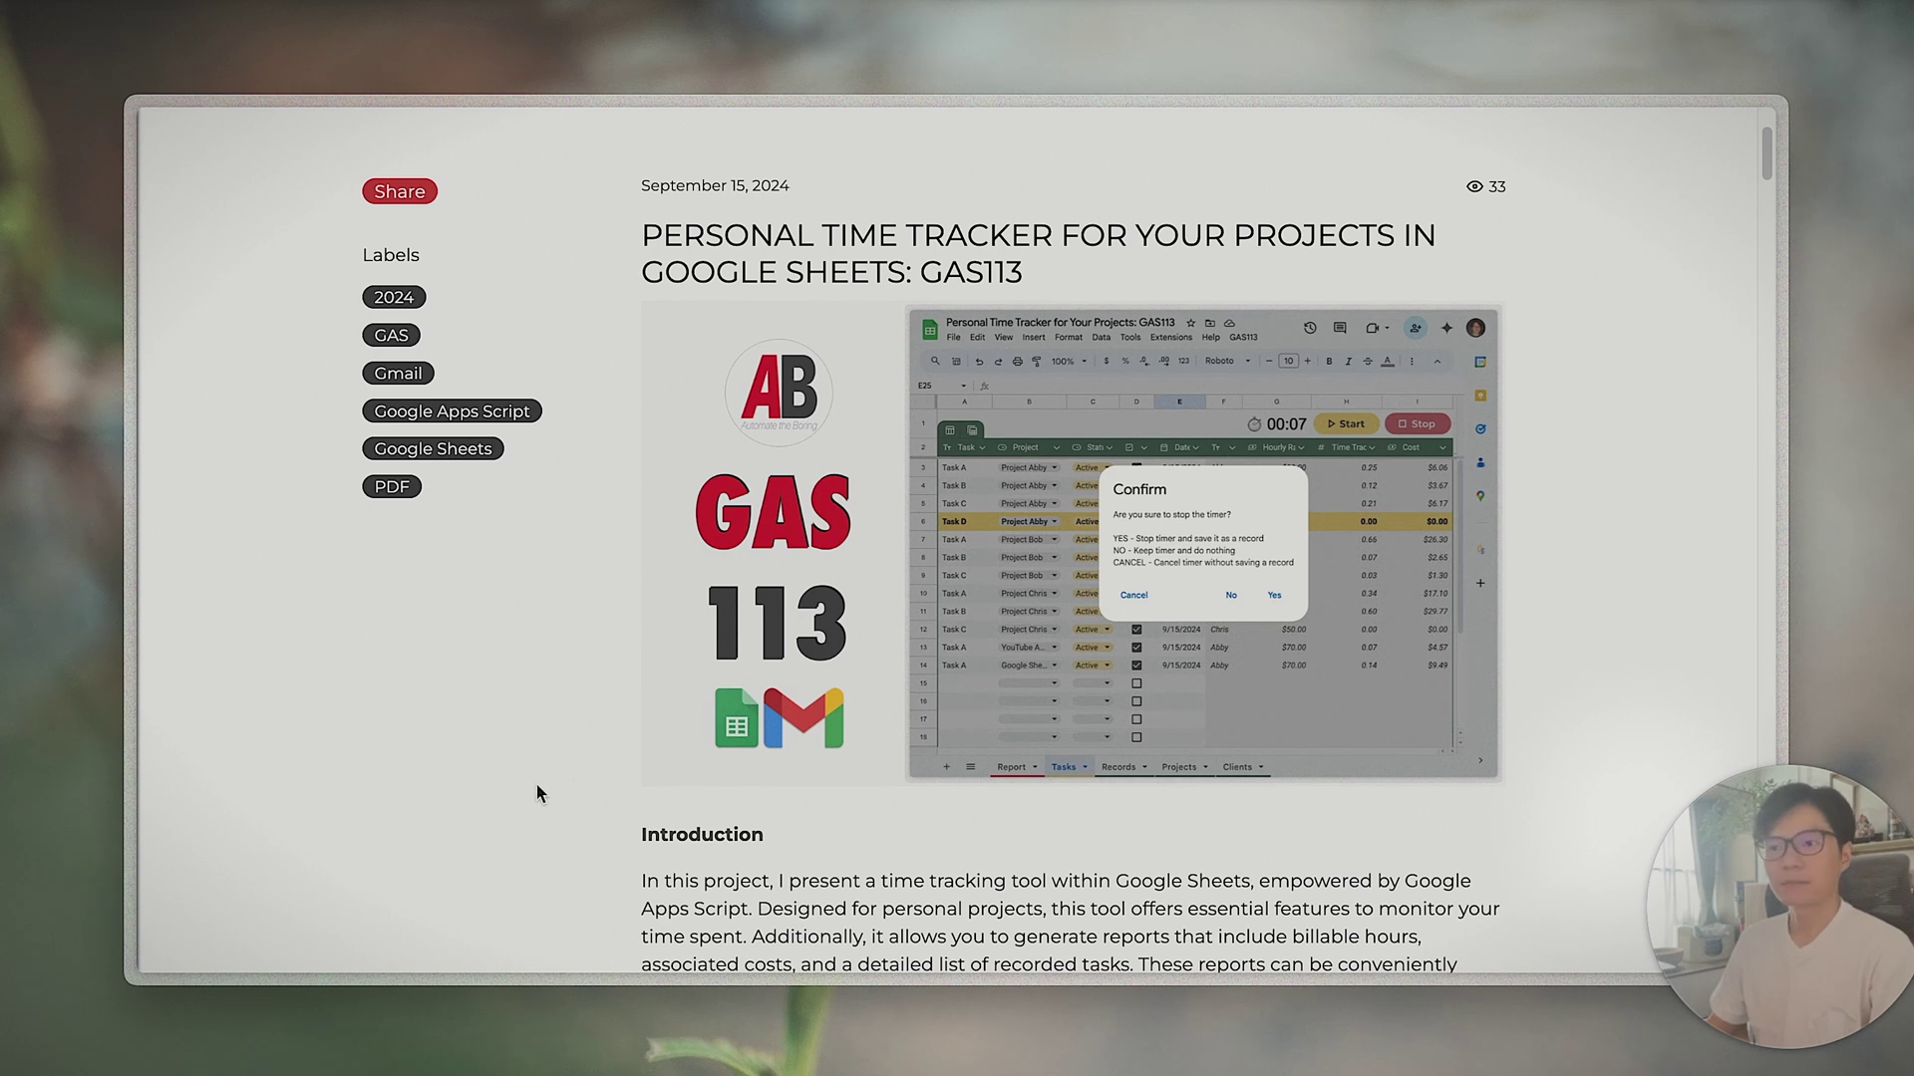
mouse_move(140, 797)
click(253, 808)
- Look over the Report sheet, then browse the Tasks sheet down to its first empty row
click(797, 758)
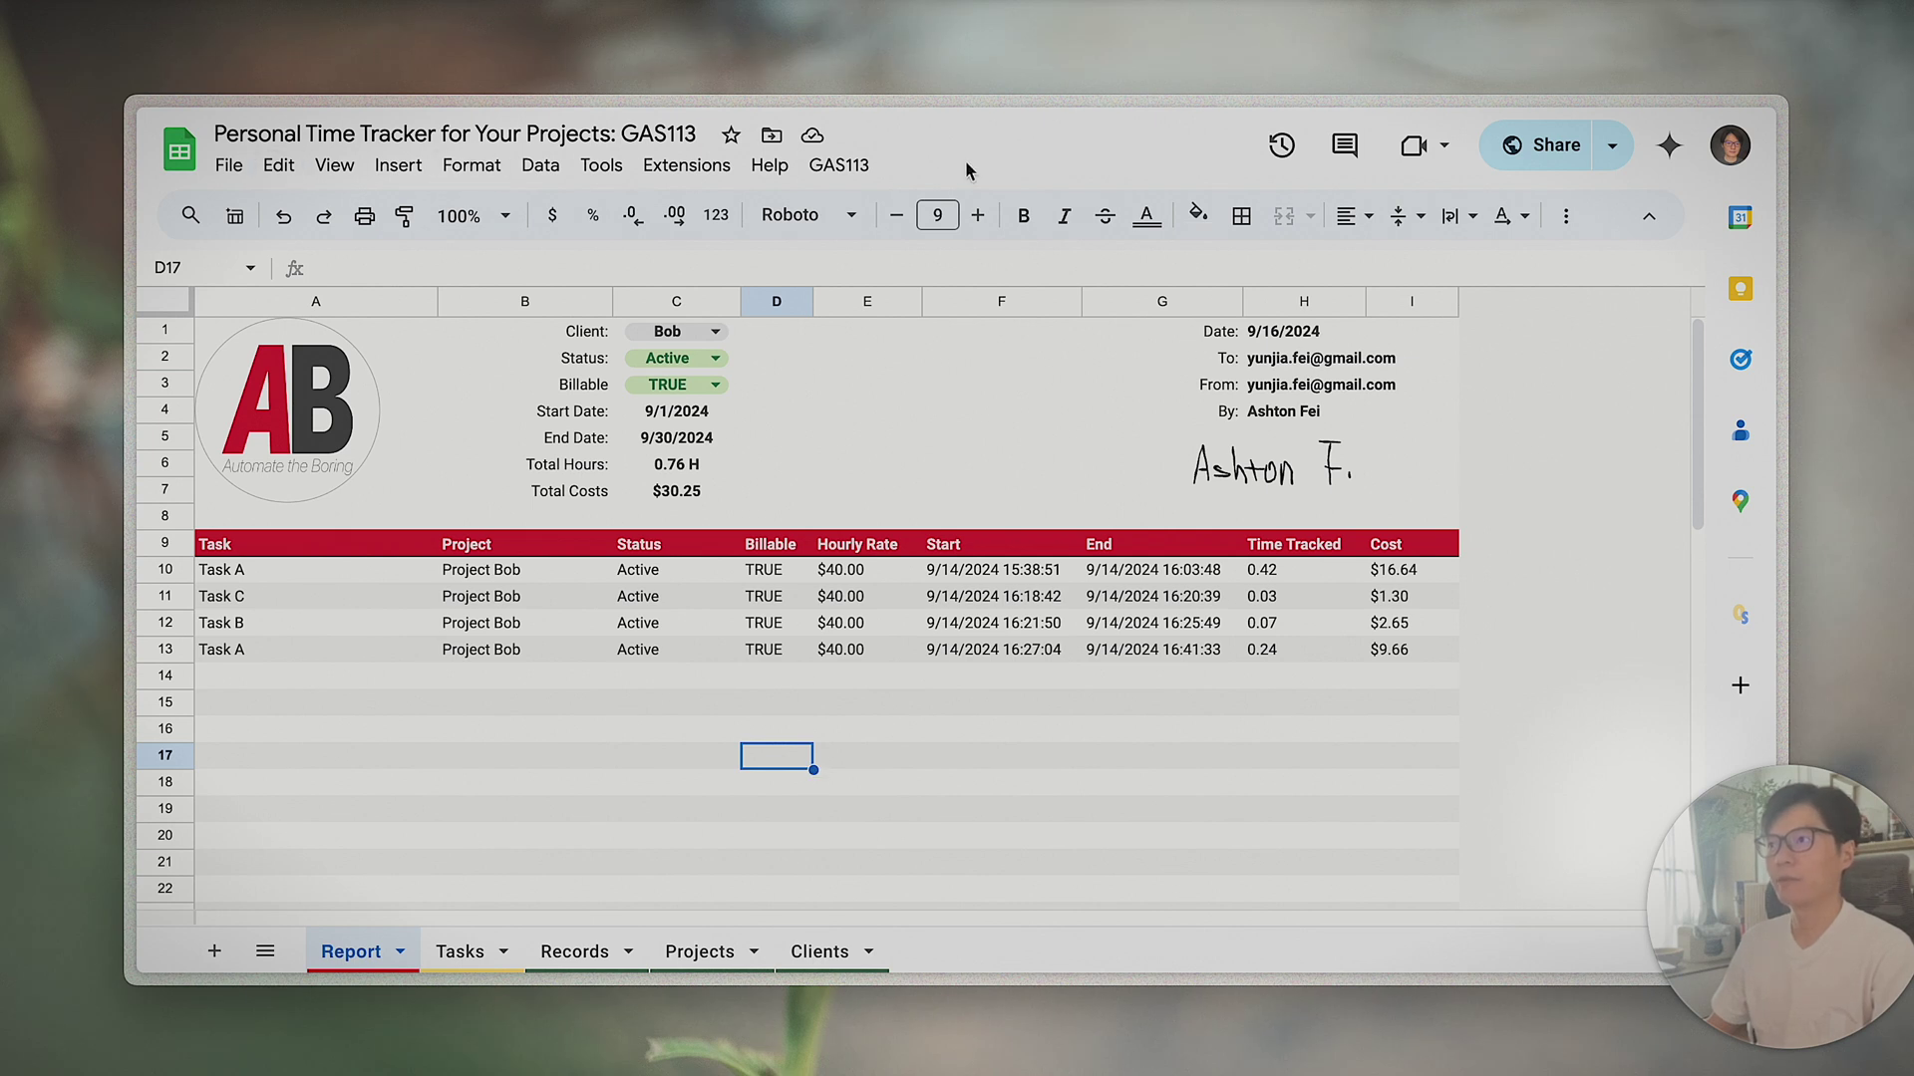
click(721, 785)
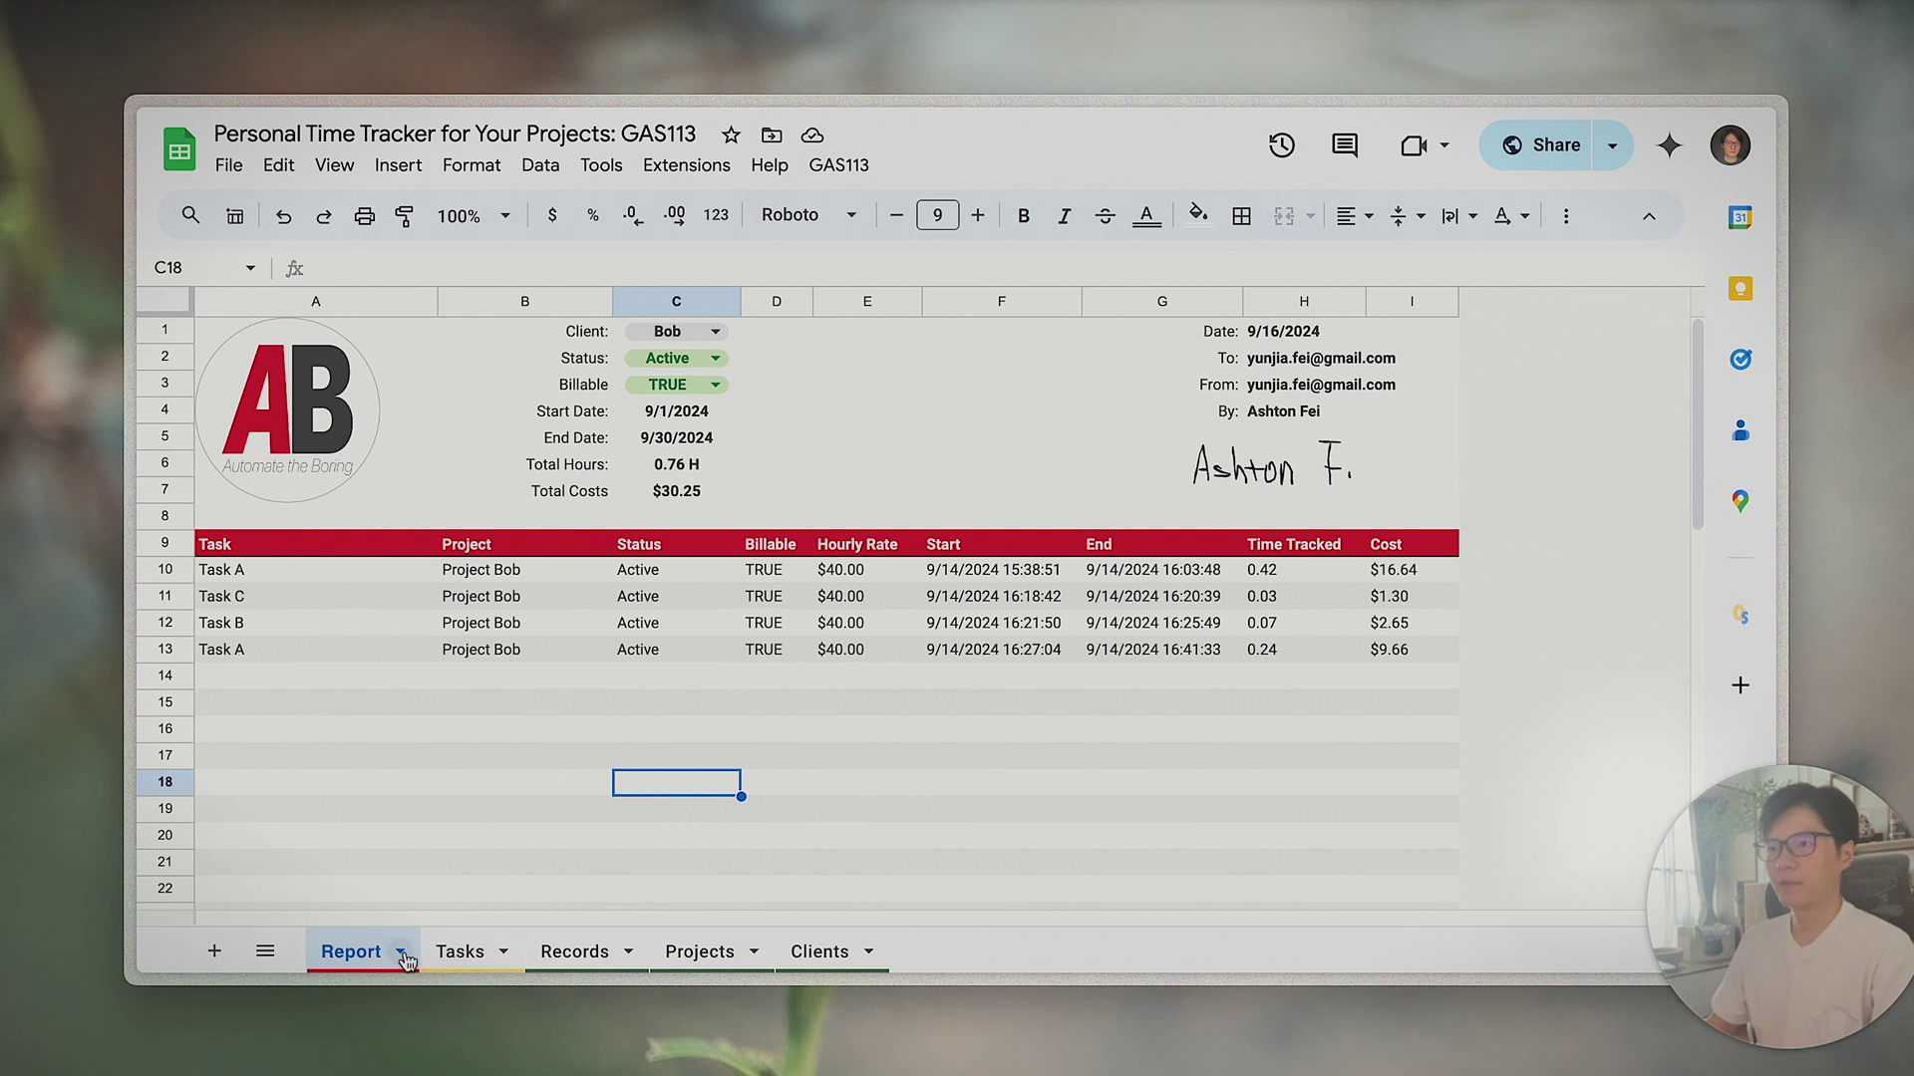
click(776, 808)
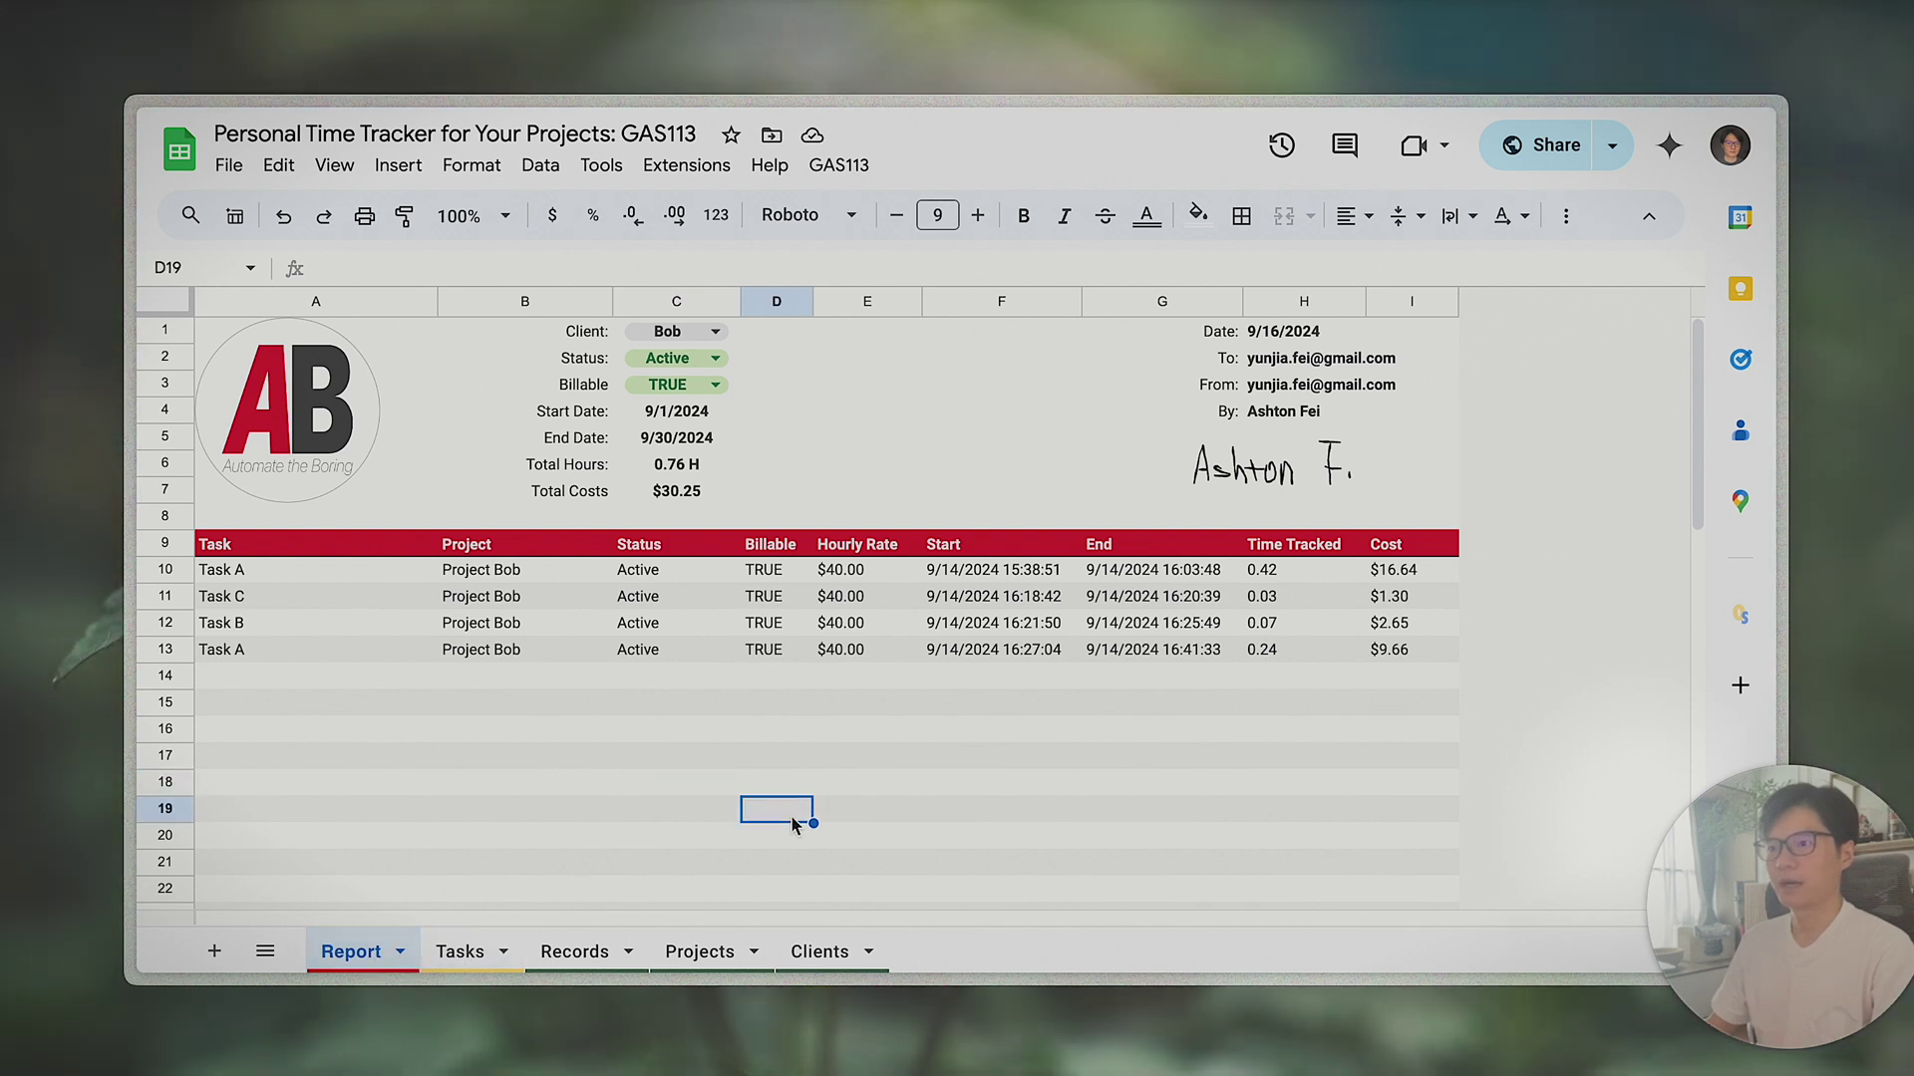
click(461, 957)
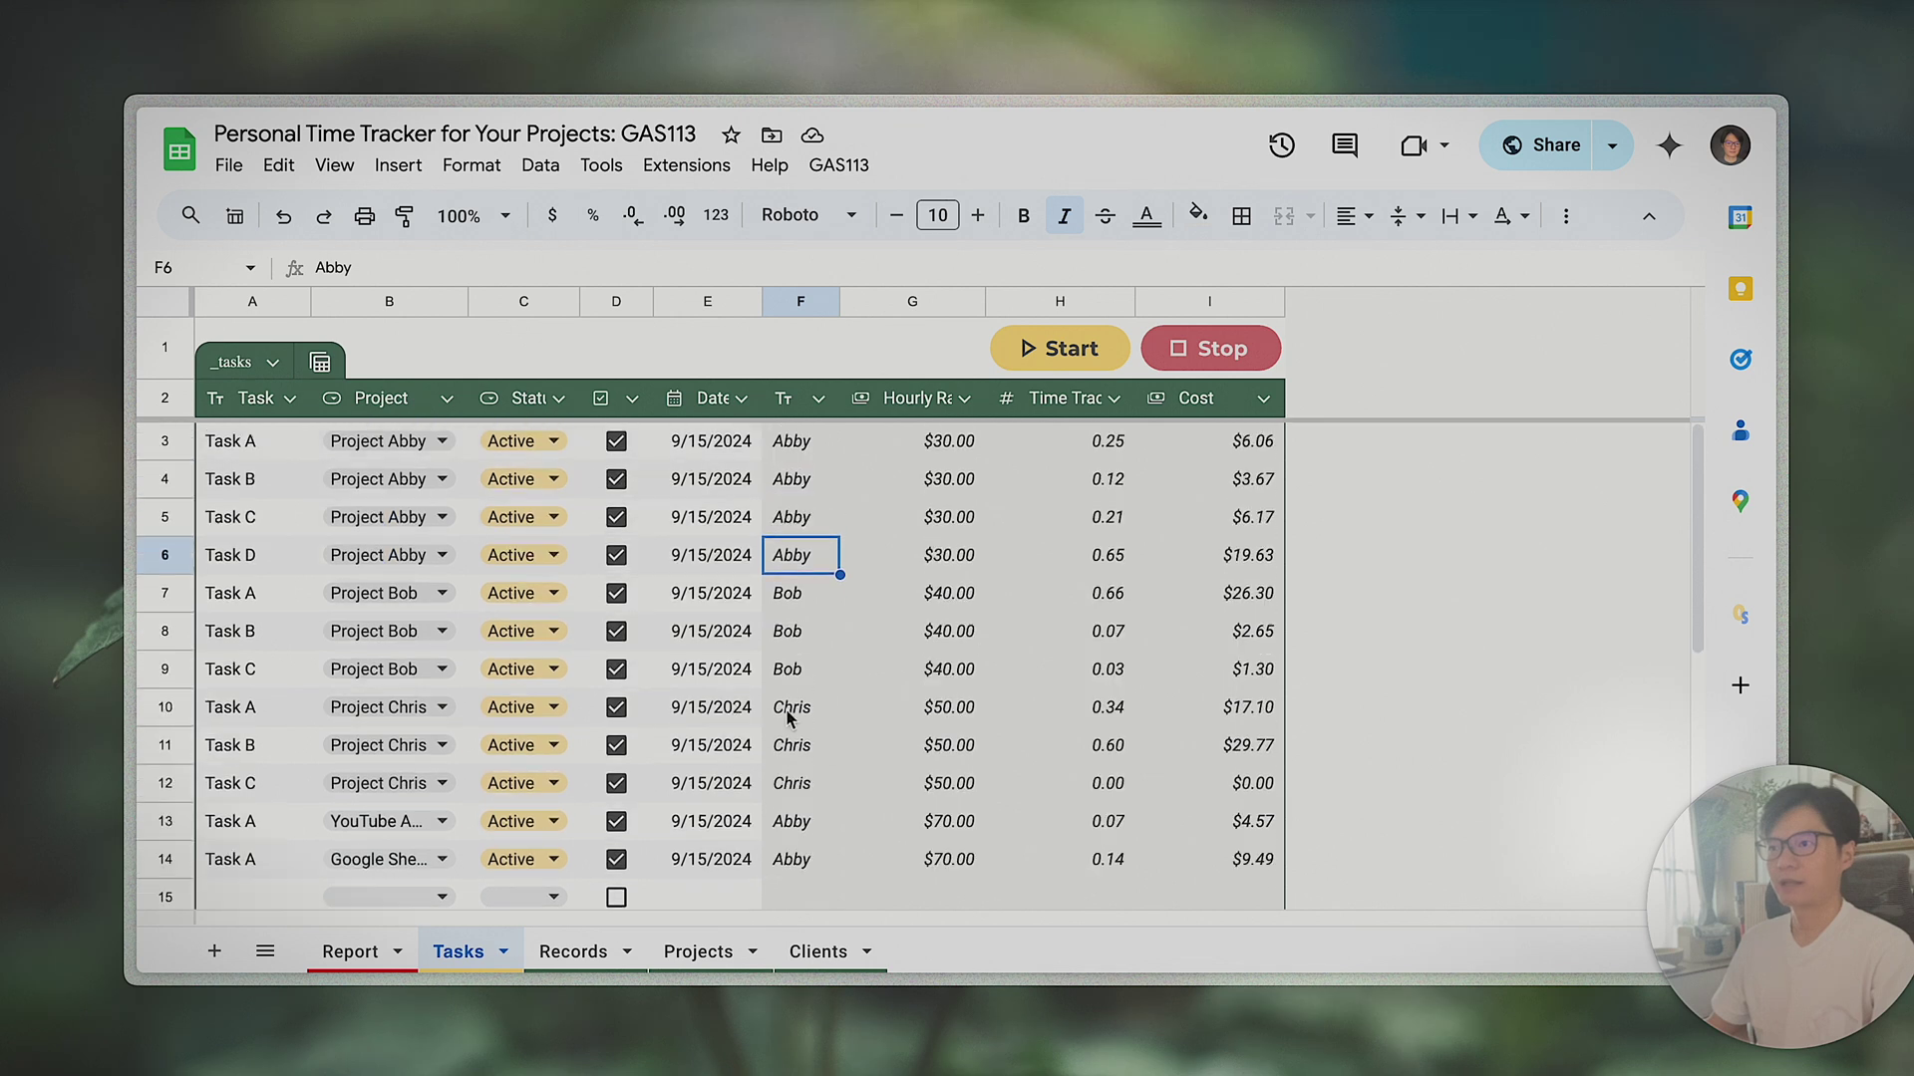
scroll(769, 770, down, 1)
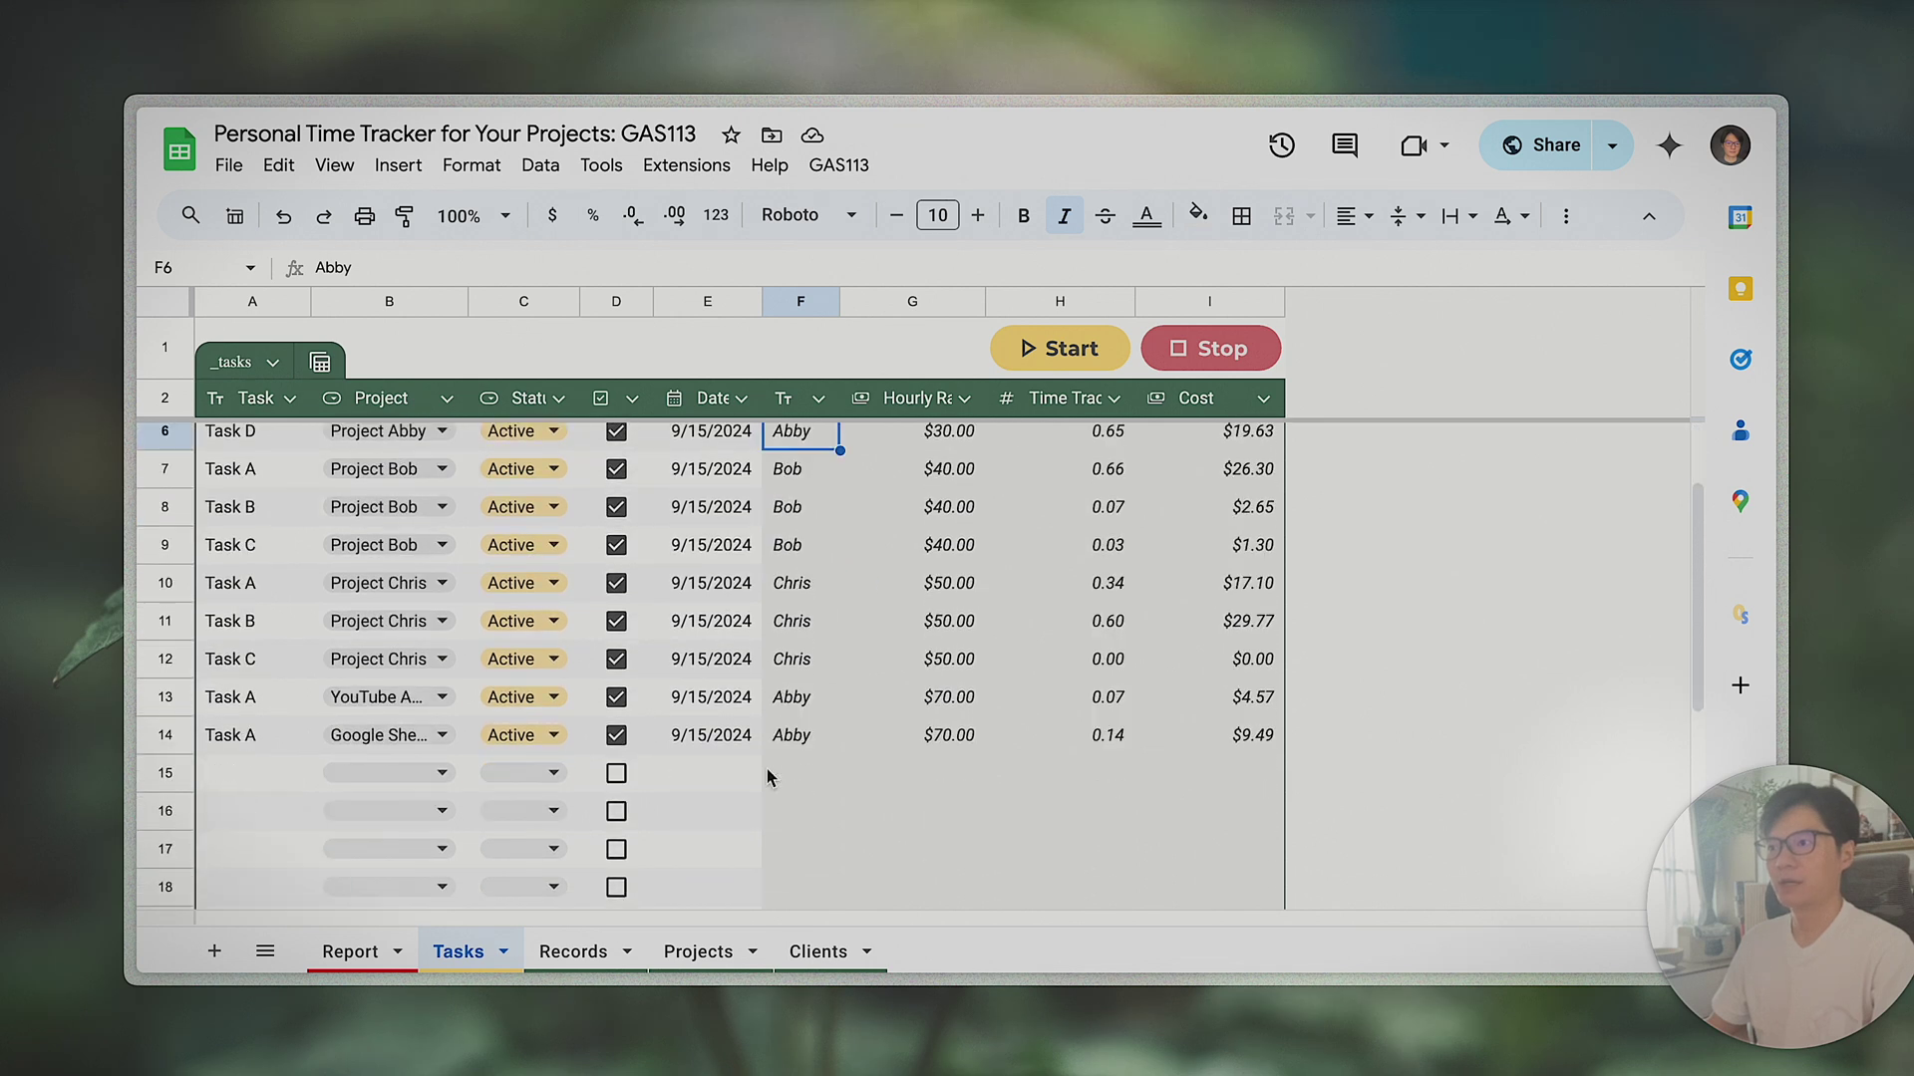
click(261, 782)
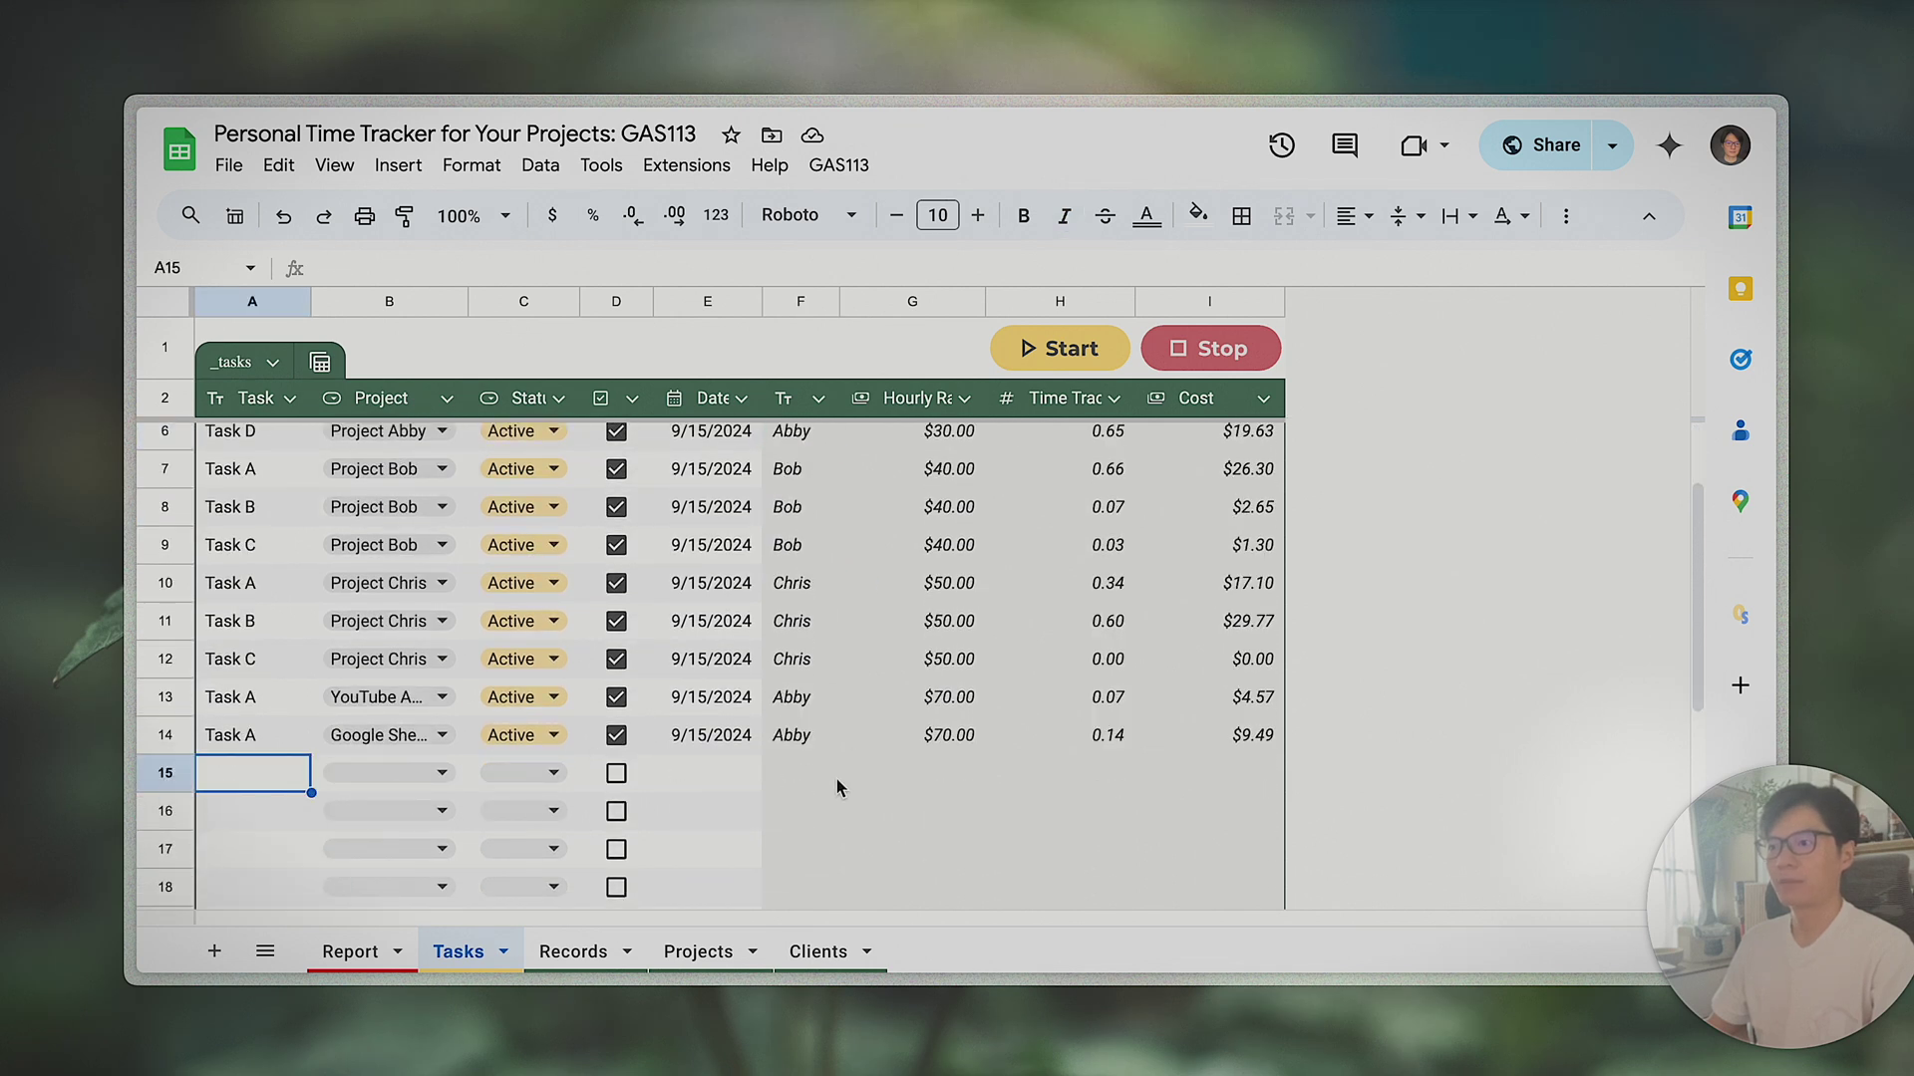
- Browse the Records and Projects sheets, and select the client list A2:C6 on Clients
click(598, 955)
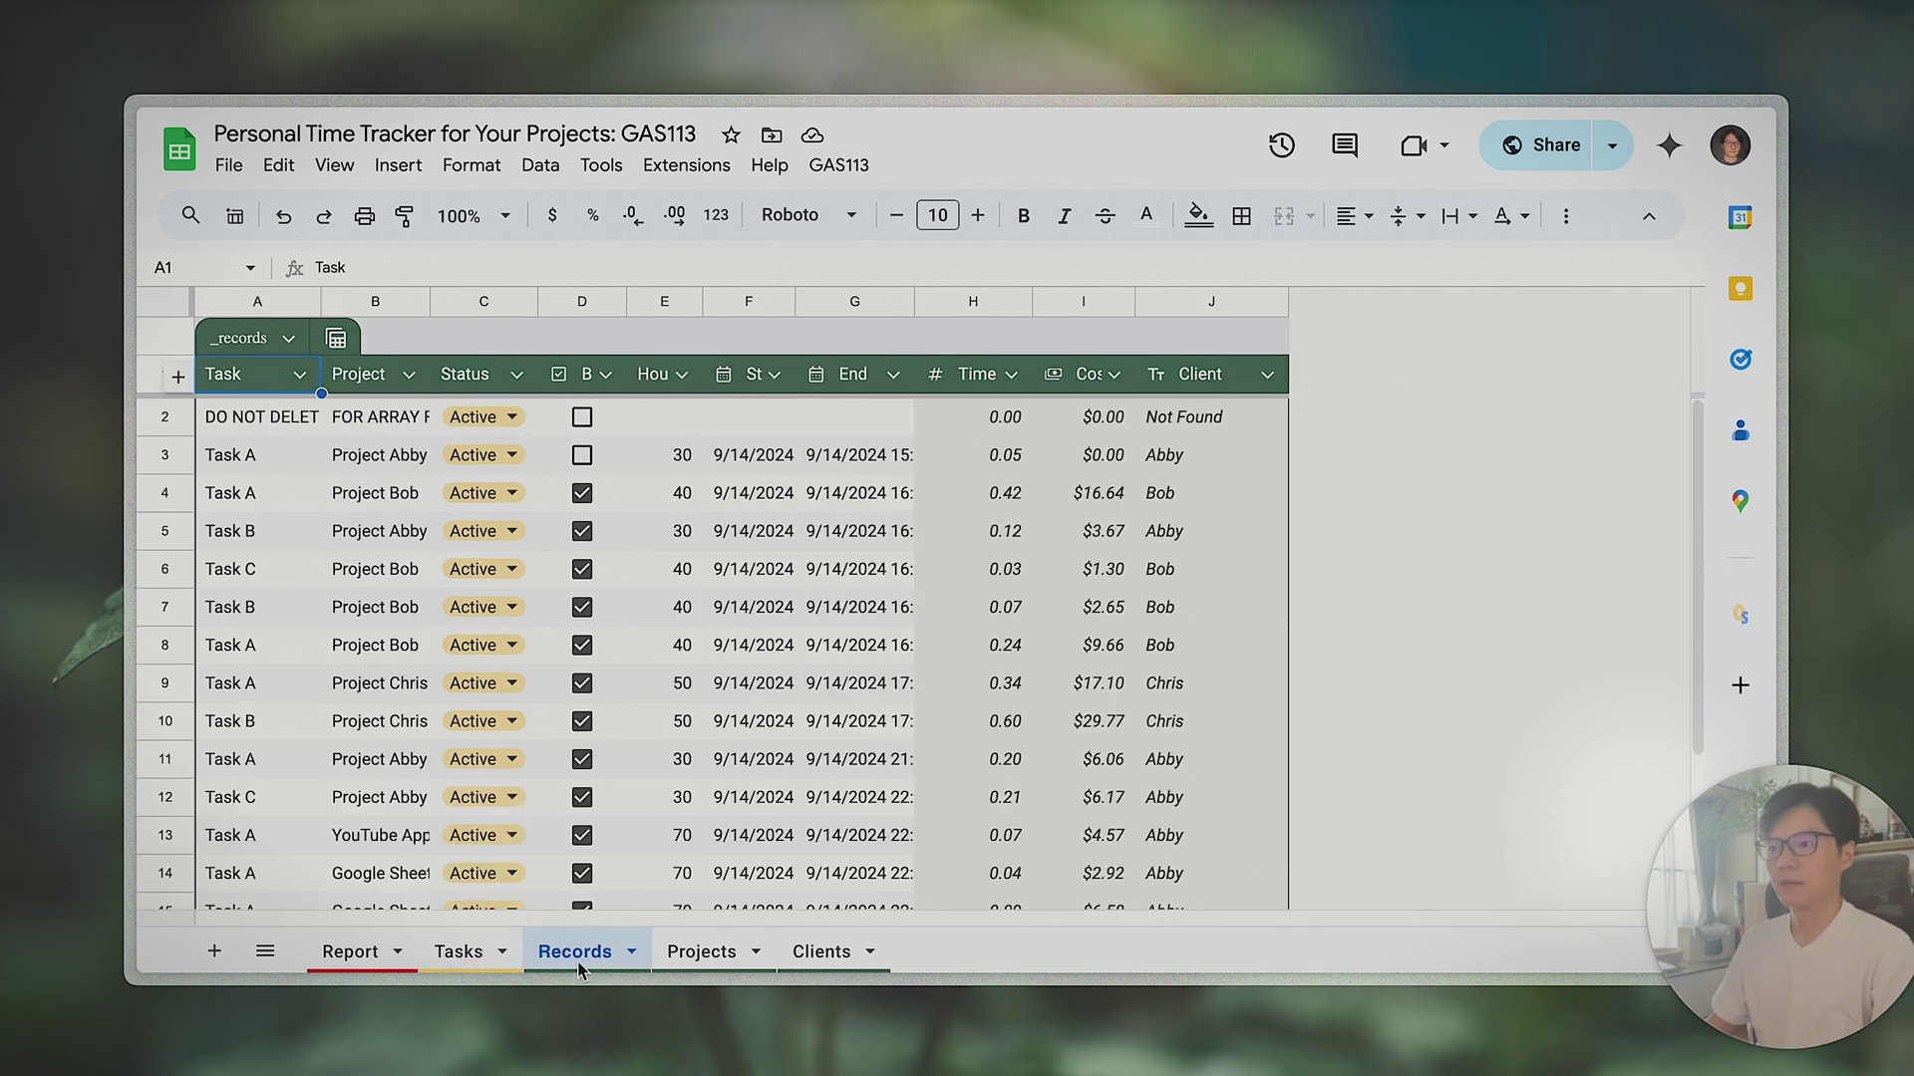
scroll(512, 758, down, 3)
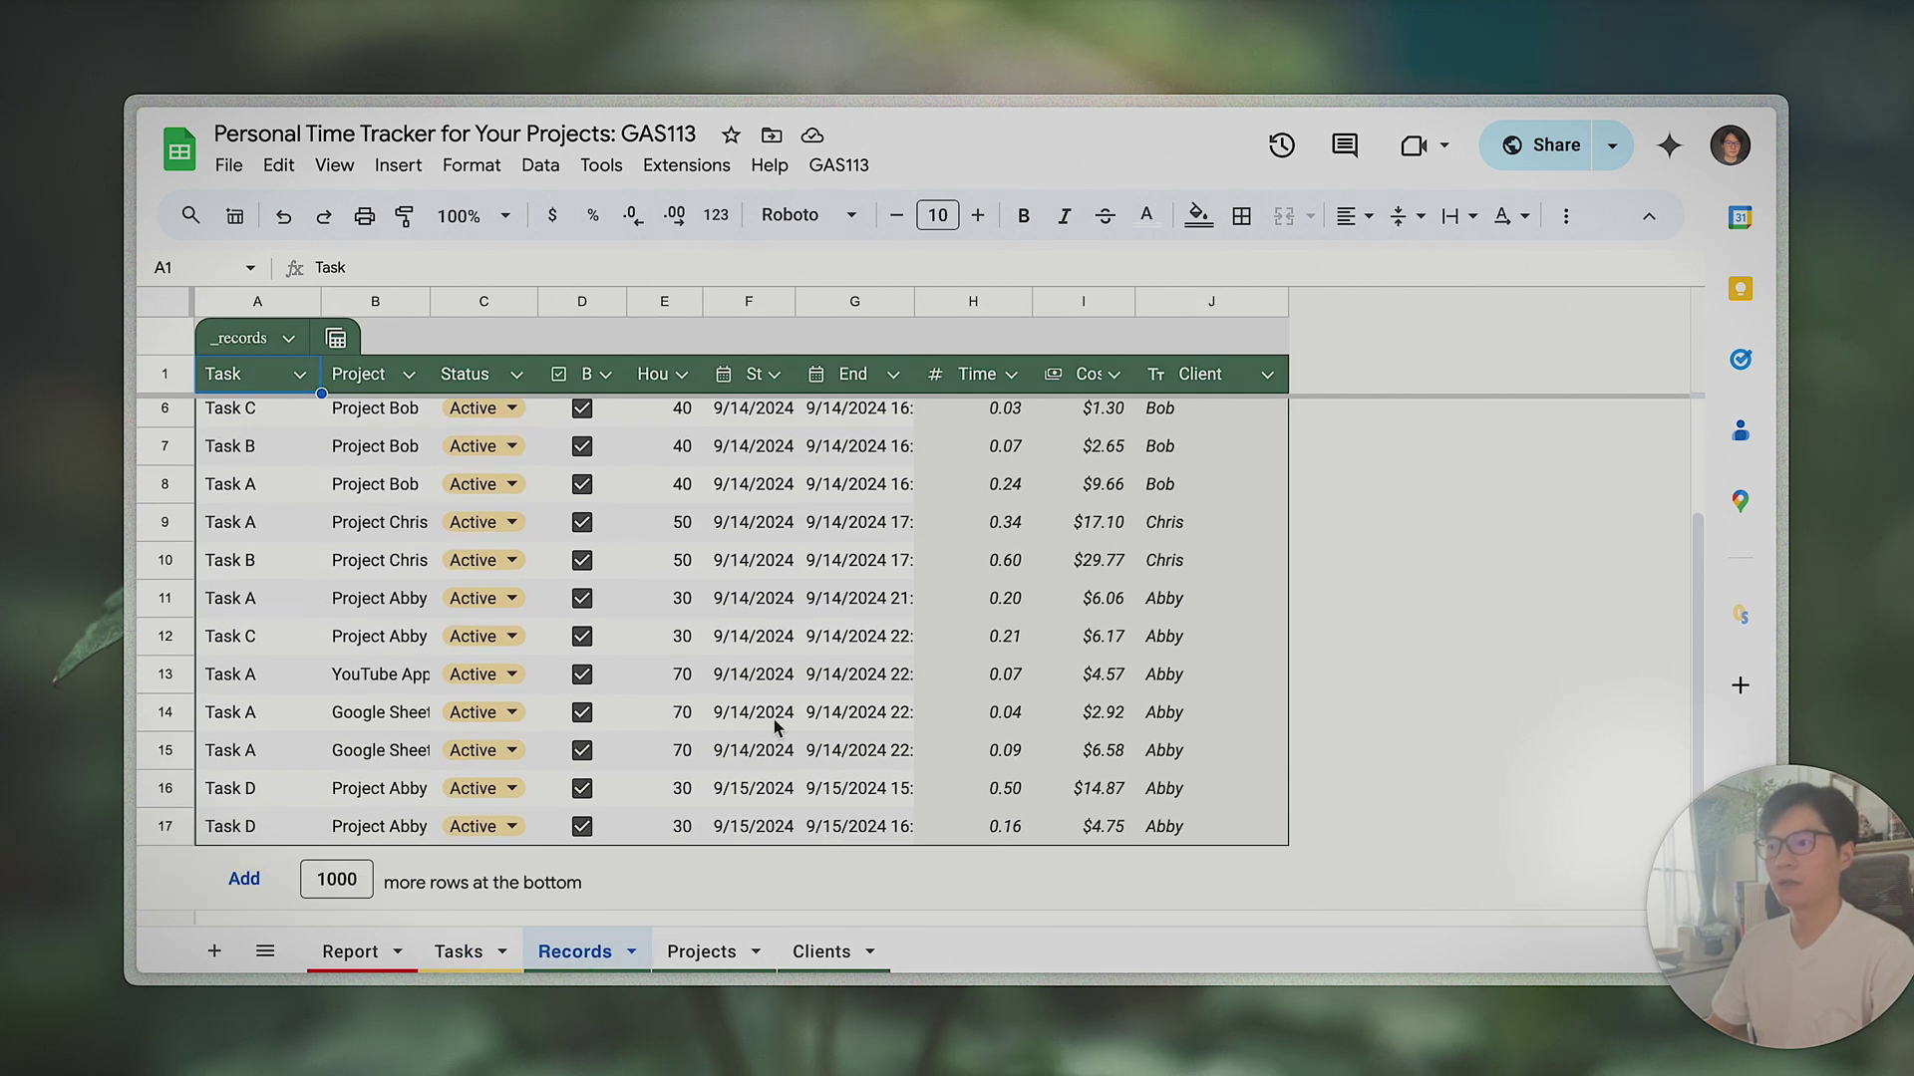
click(701, 955)
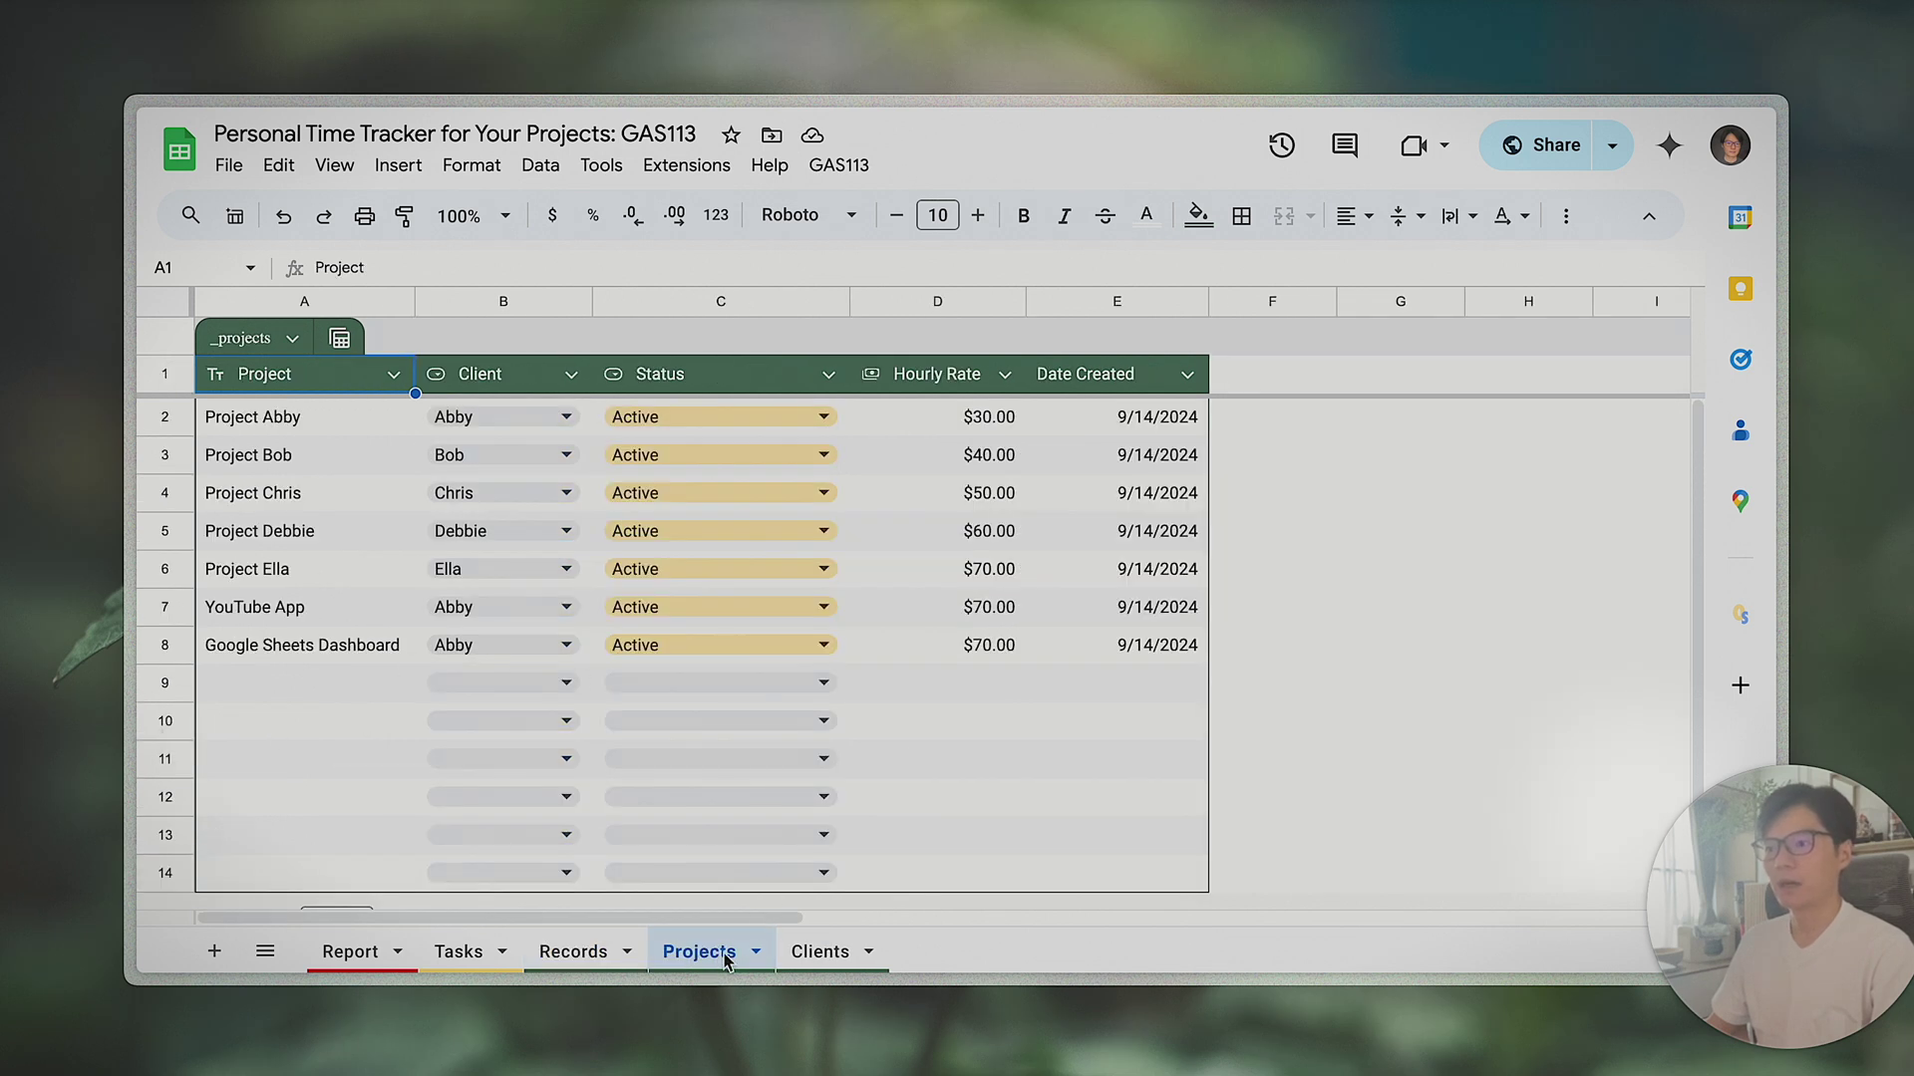
click(810, 954)
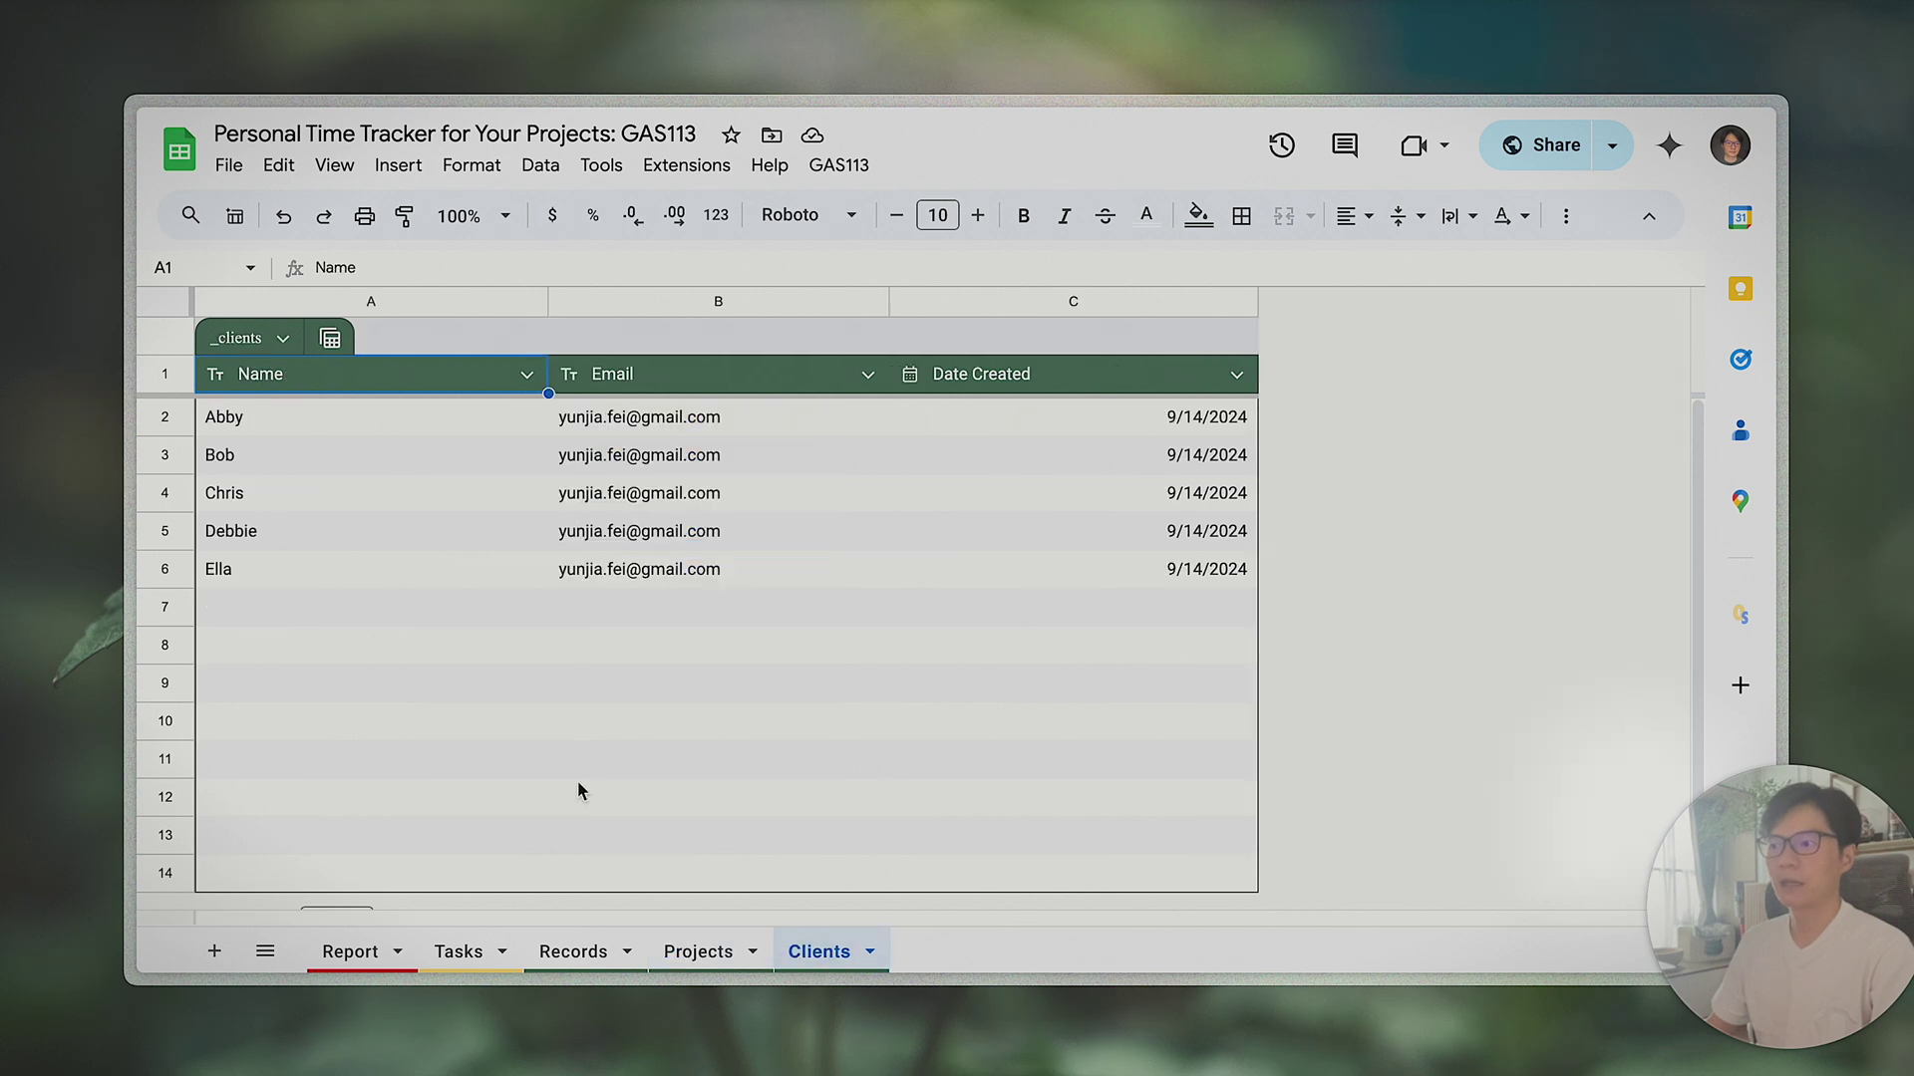
click(368, 614)
click(859, 661)
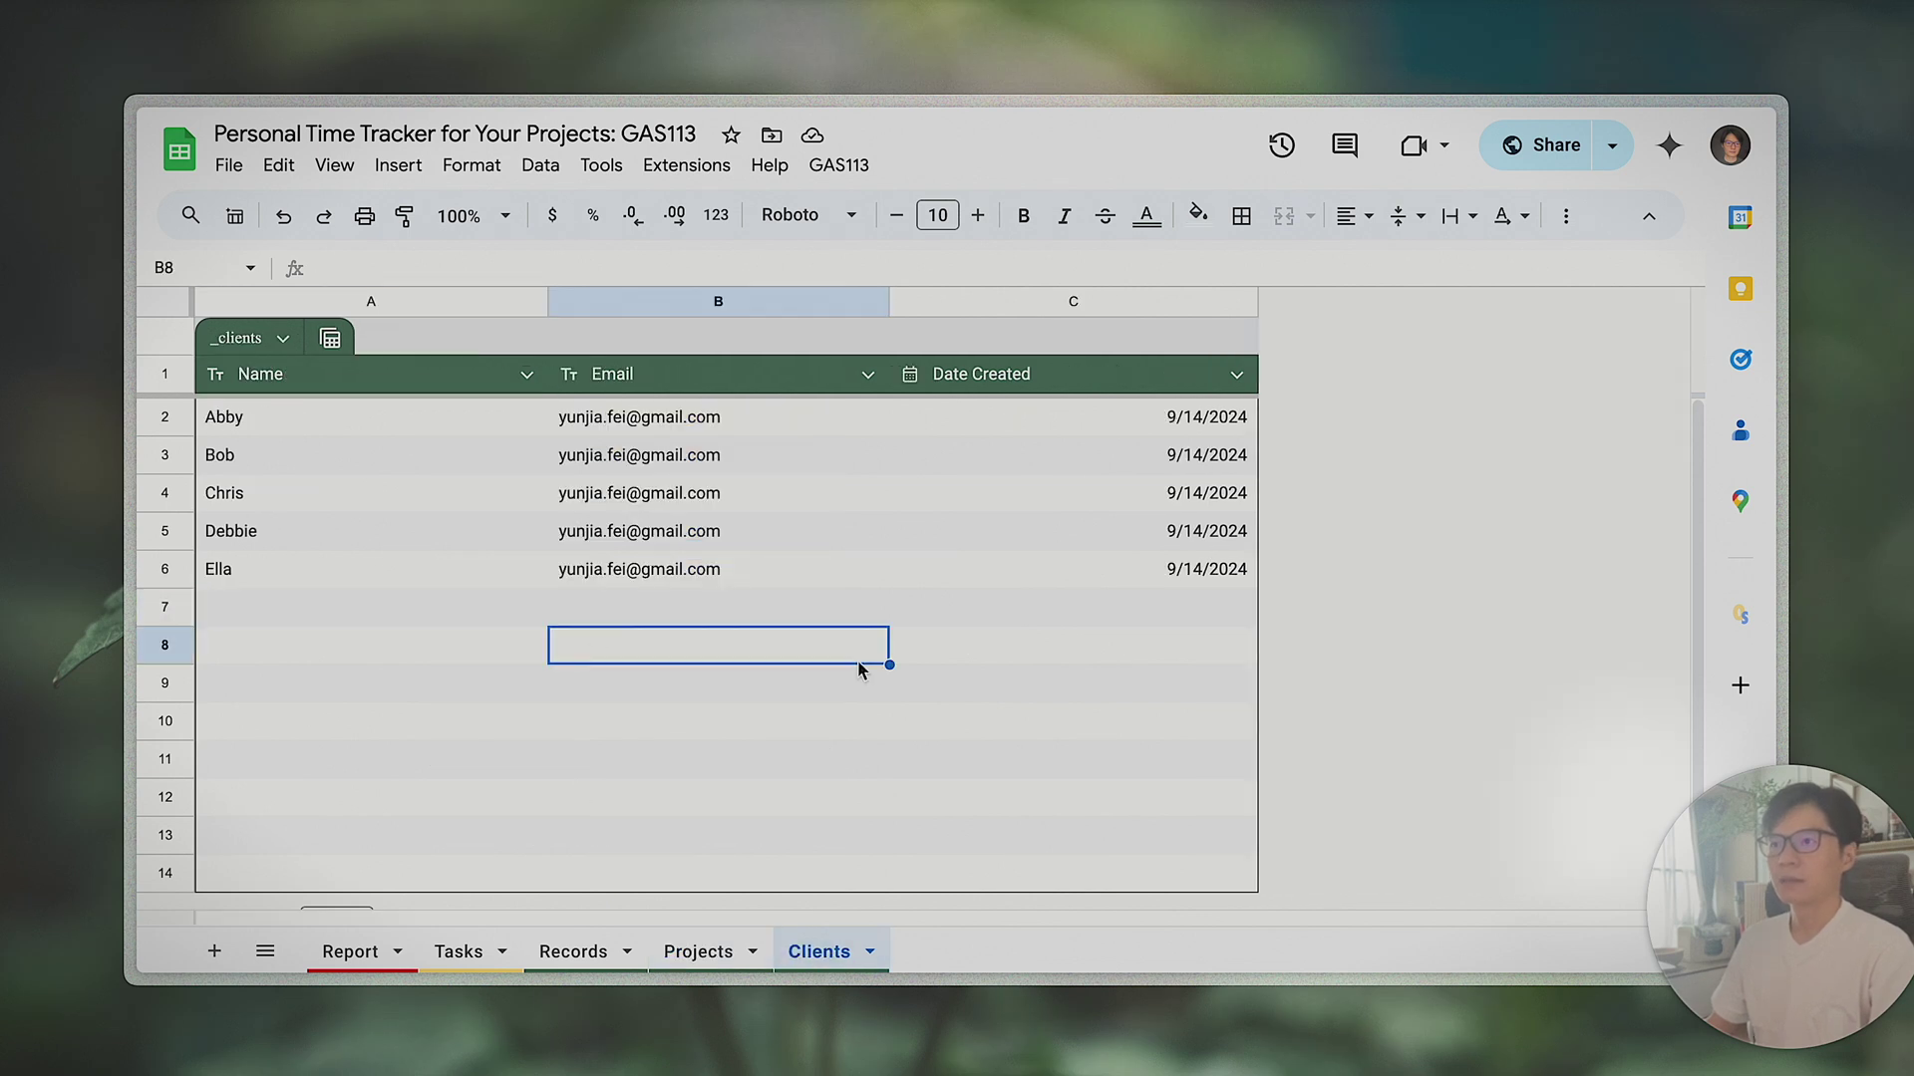
click(267, 603)
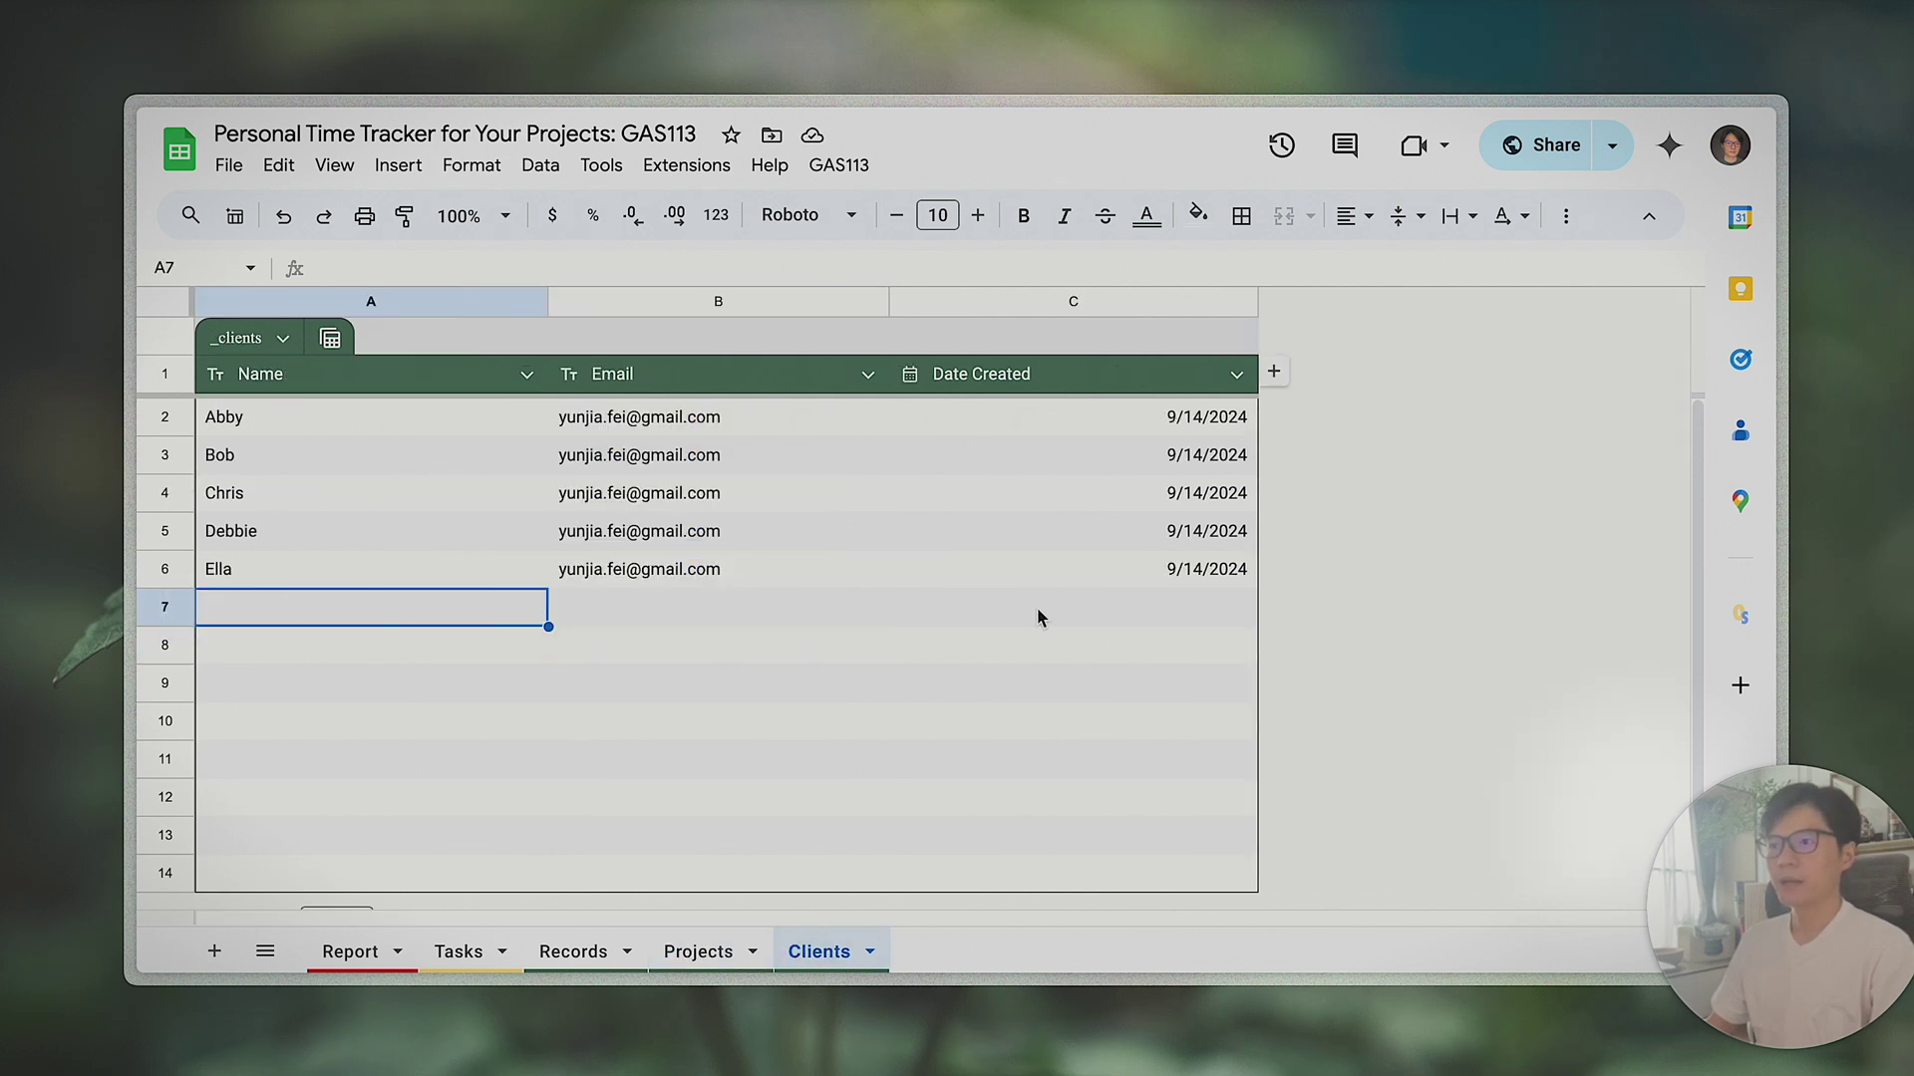
drag(232, 420, 1146, 574)
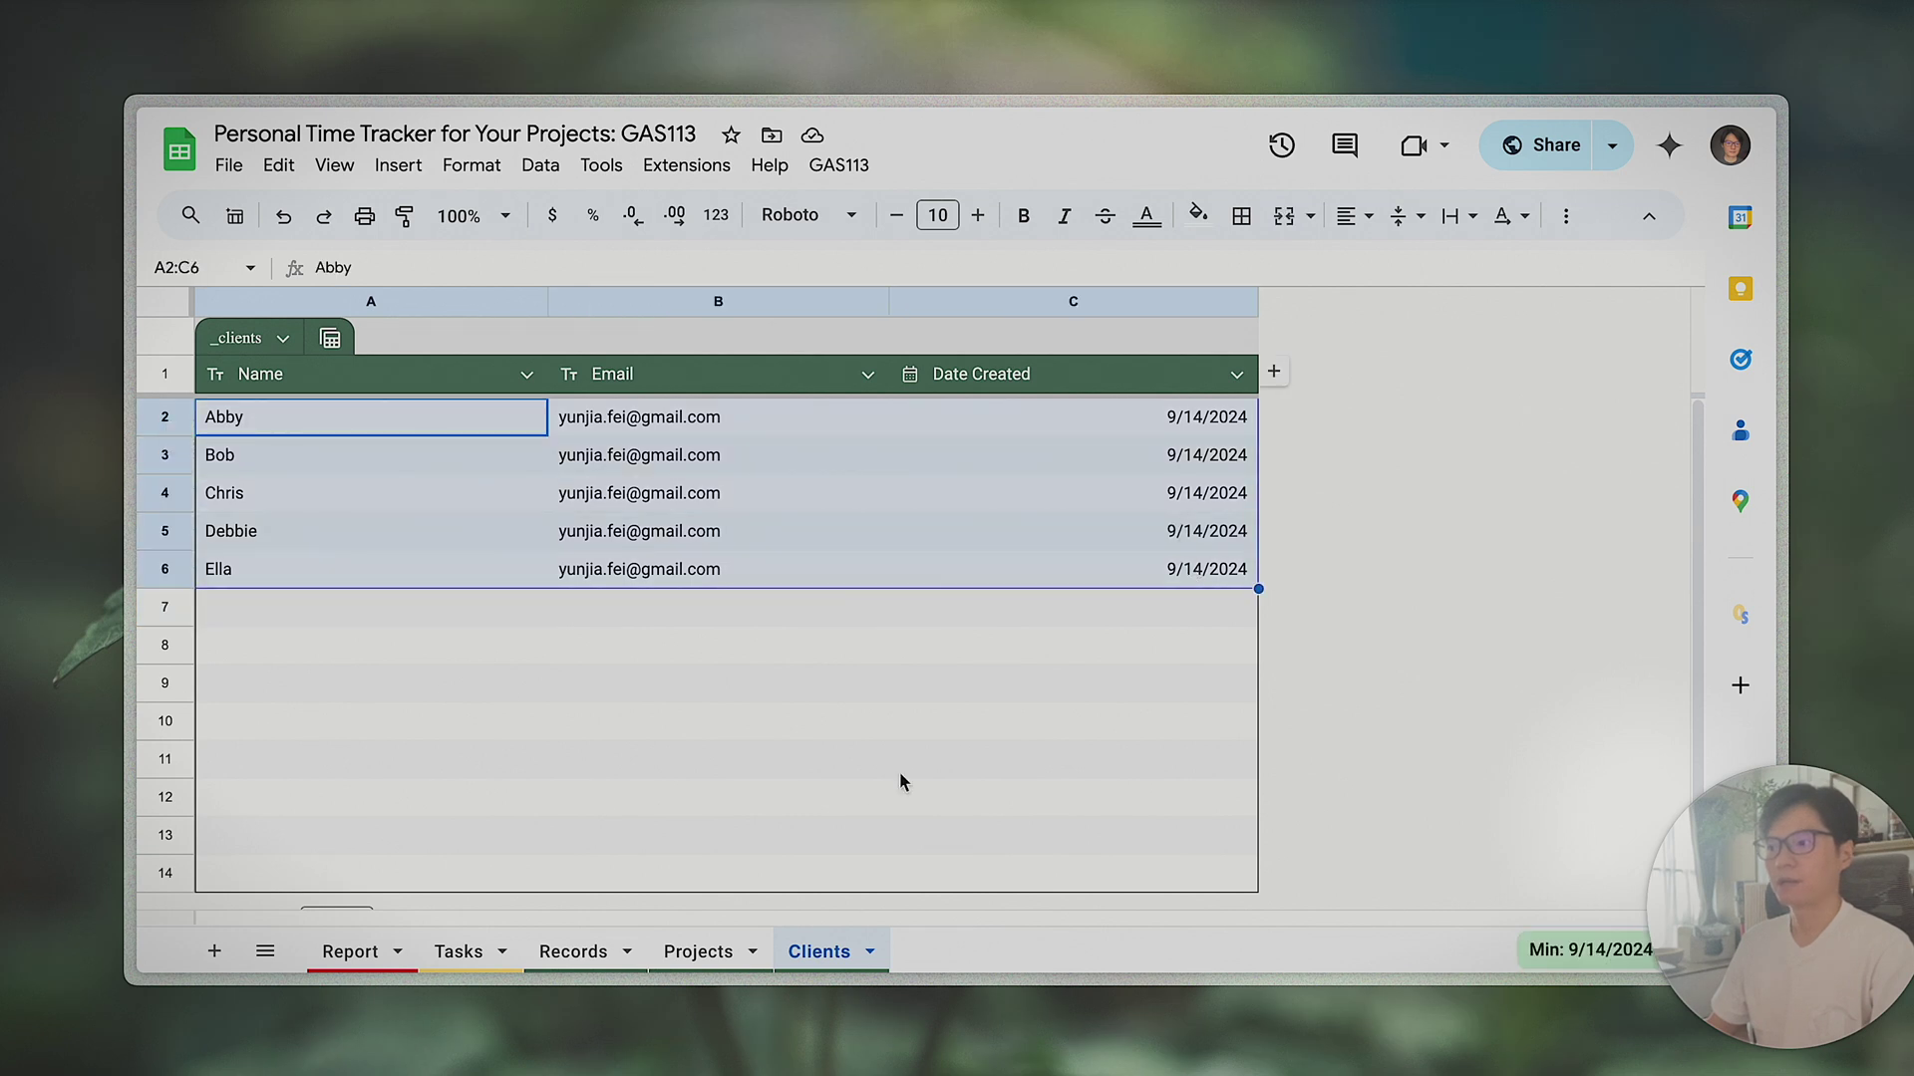
drag(282, 572, 1139, 434)
- Start project row 9 named 'YouTube Demo' with client Ella
click(688, 954)
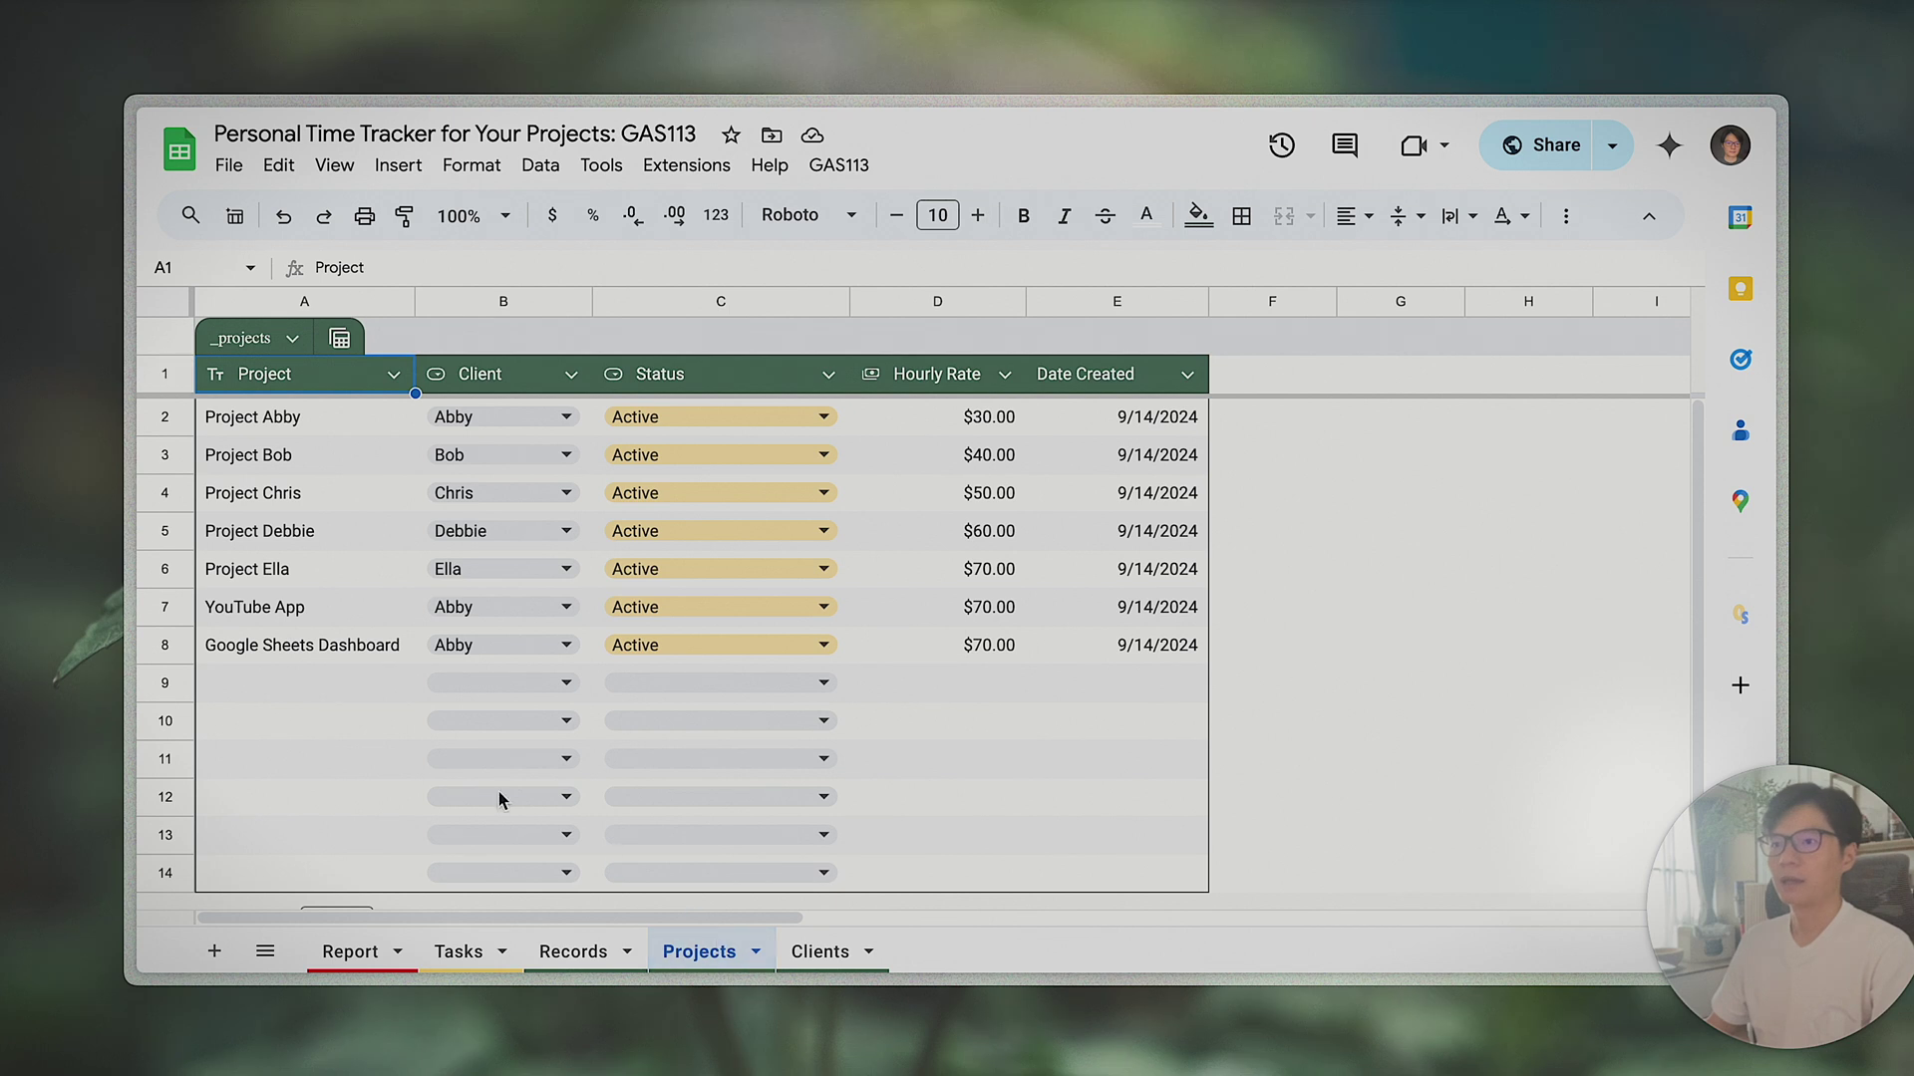
click(280, 685)
click(555, 685)
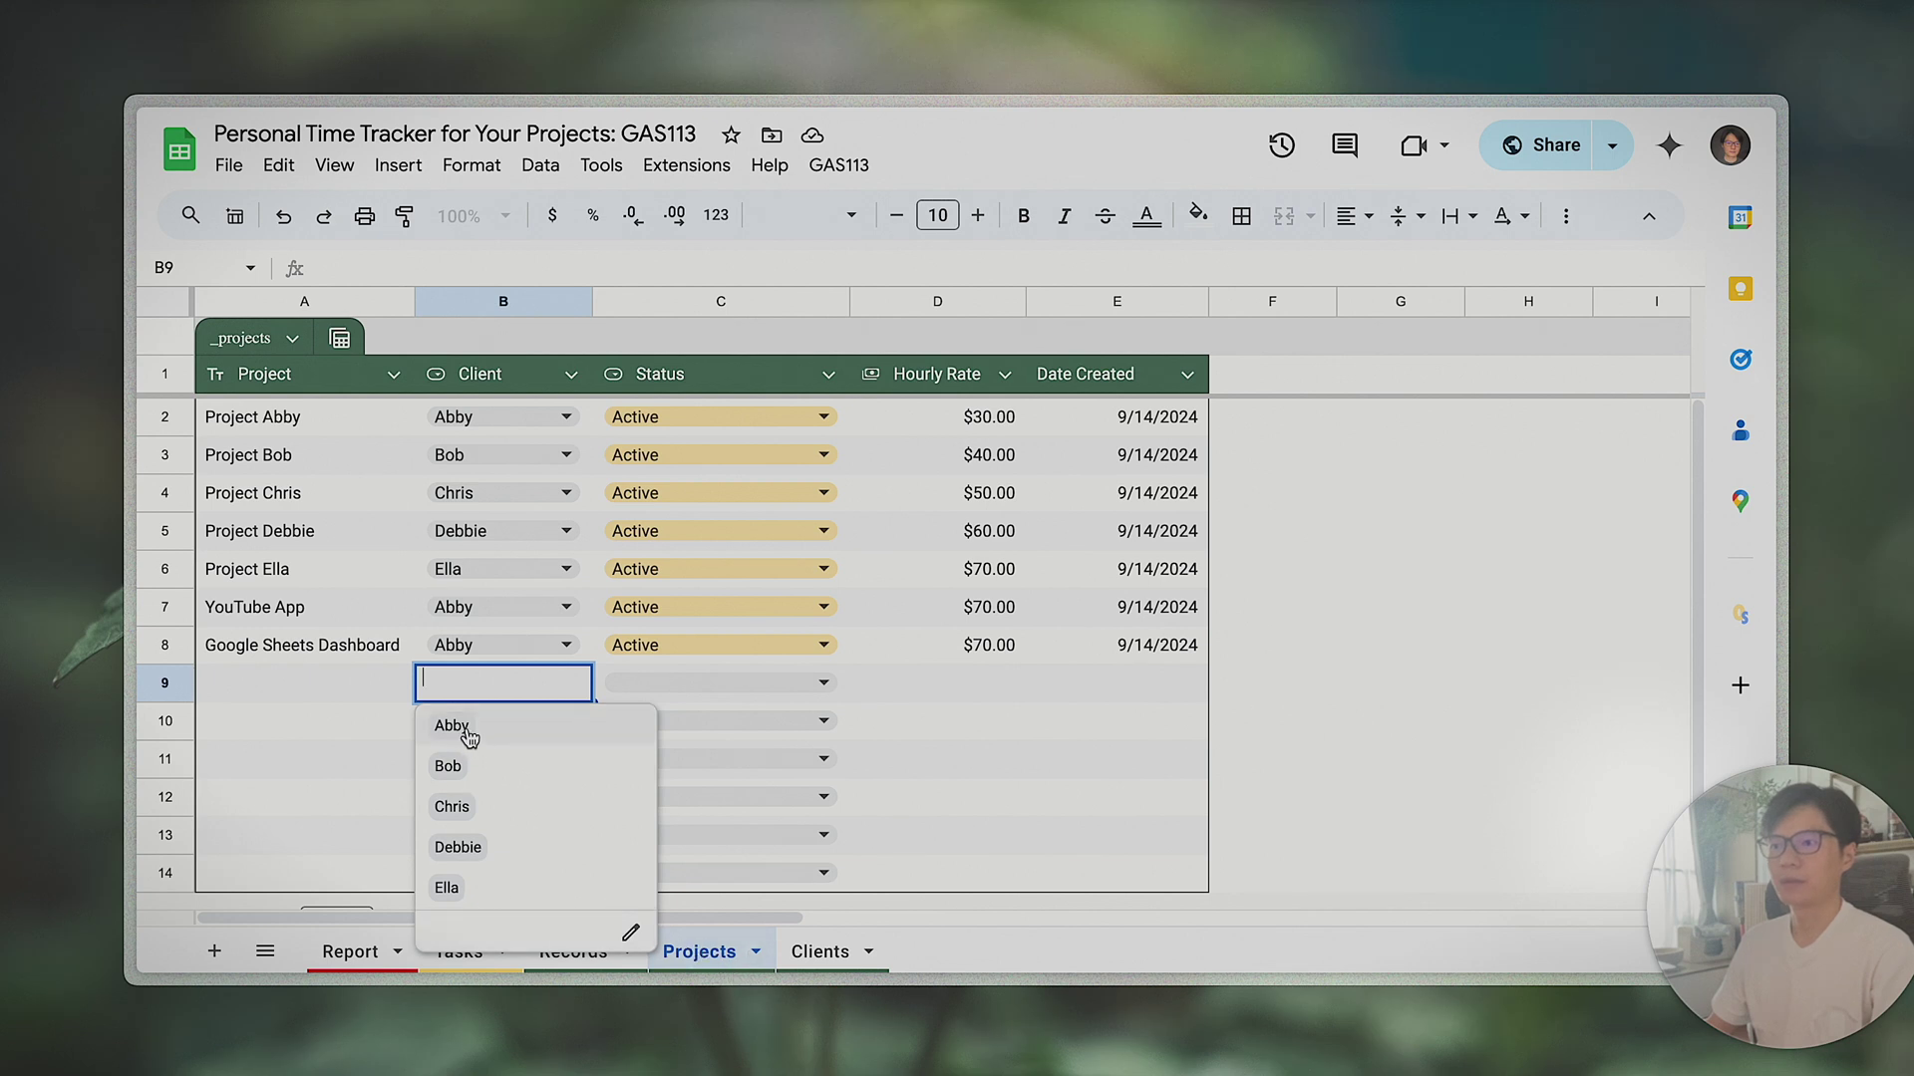
click(485, 900)
click(339, 698)
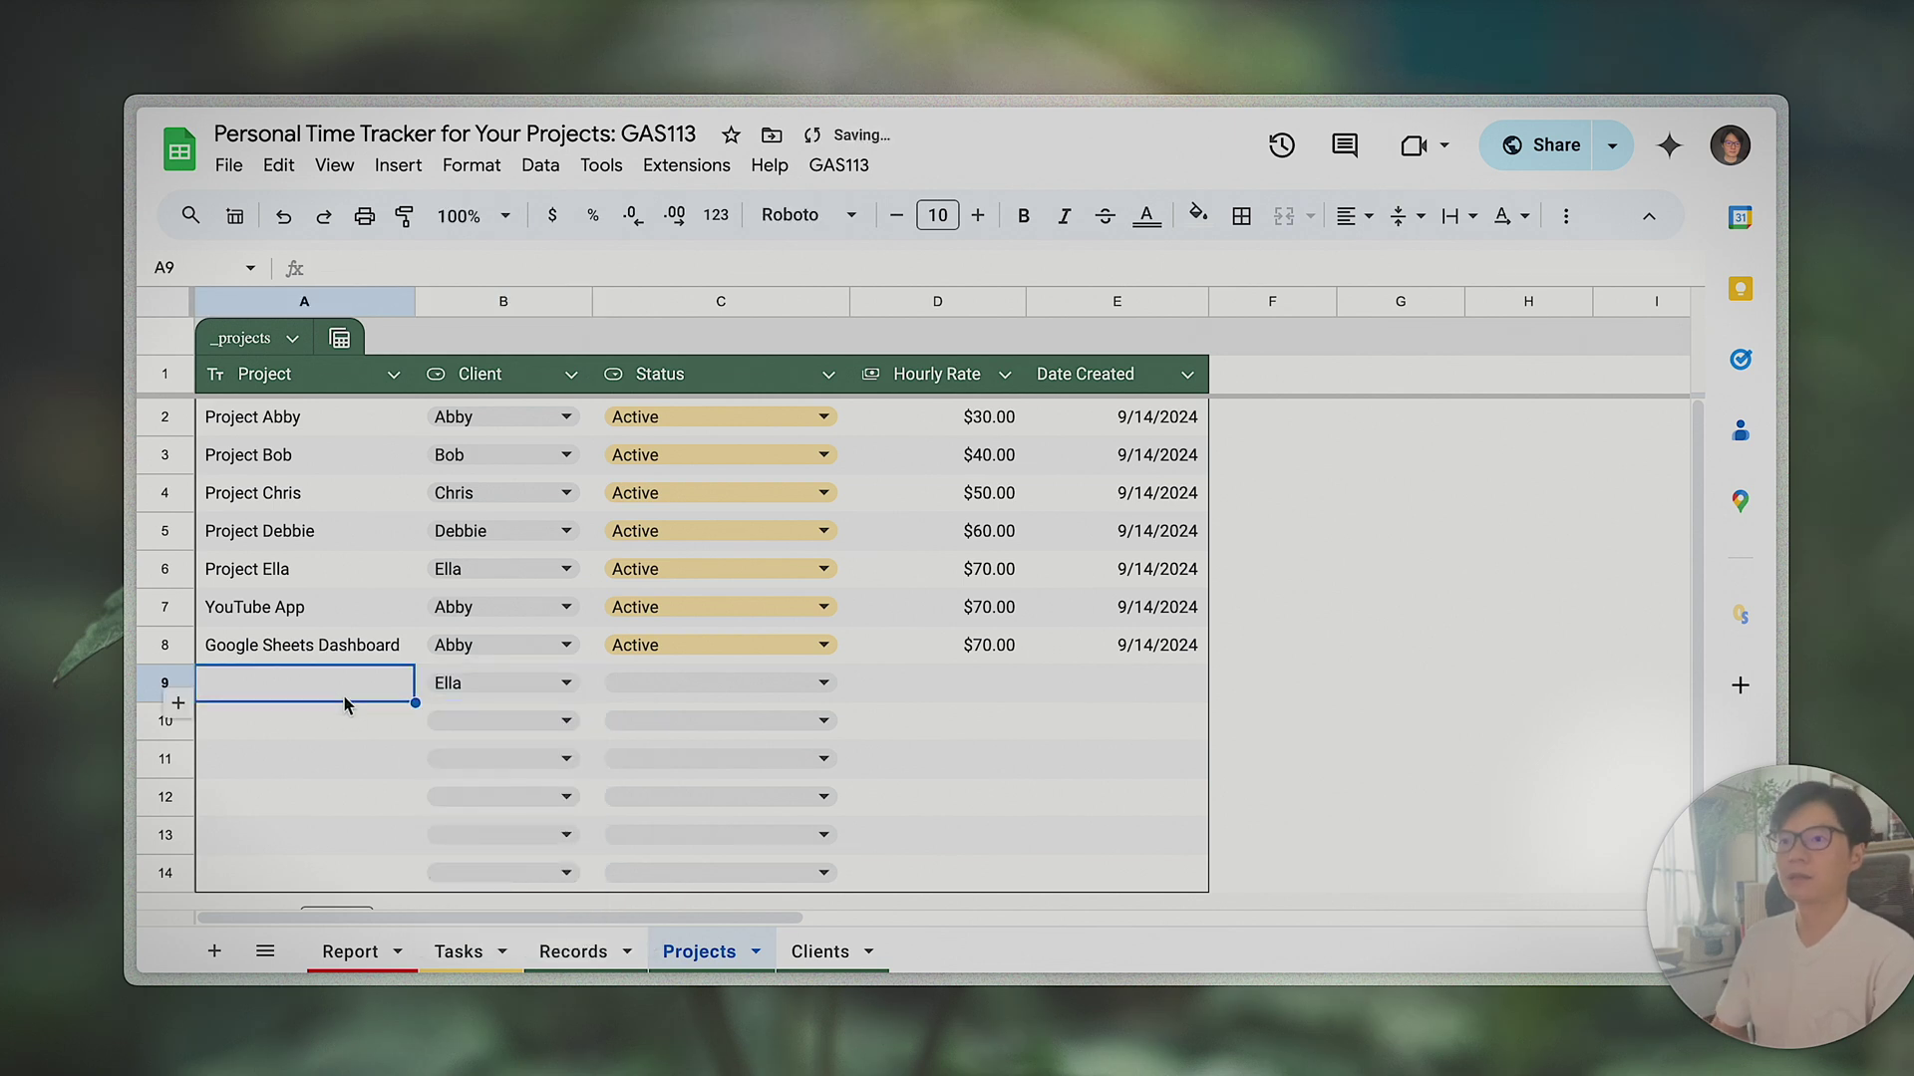
text(YouTube Demo)
key(Return)
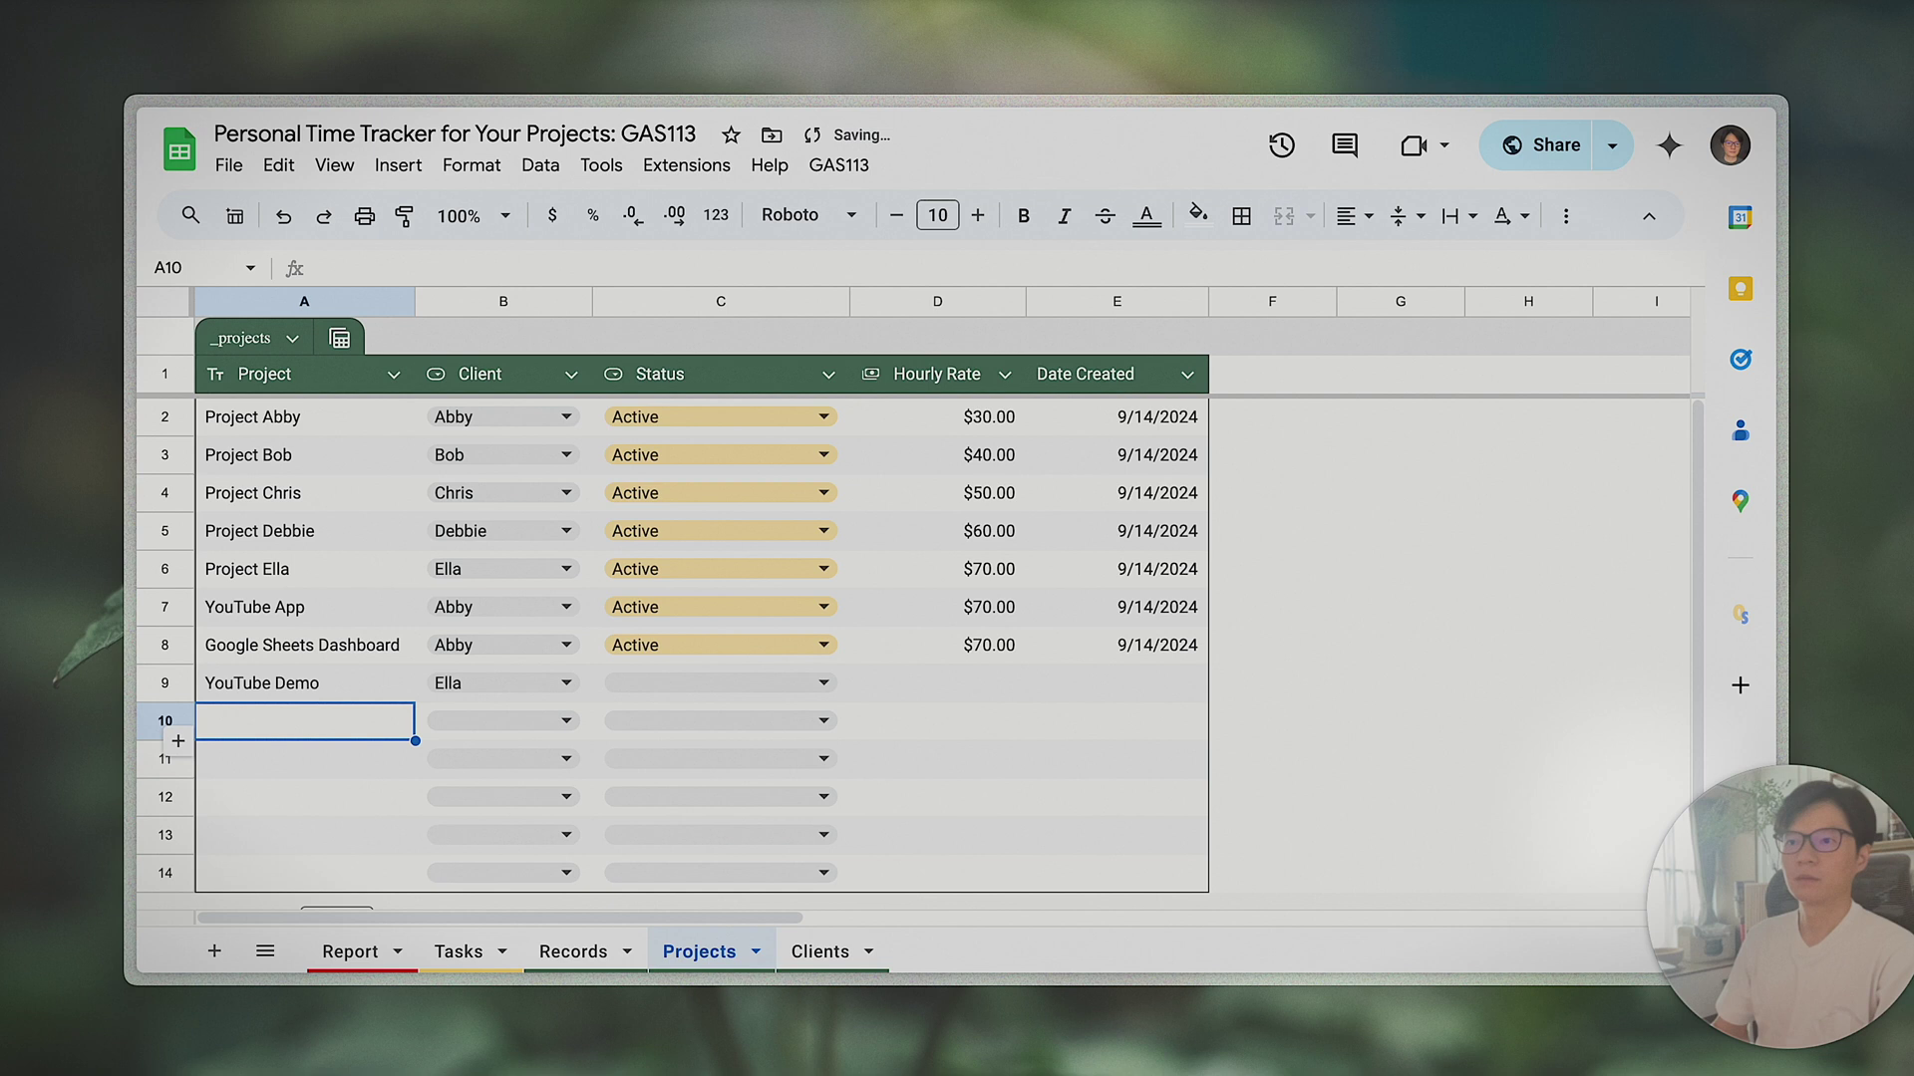
click(308, 680)
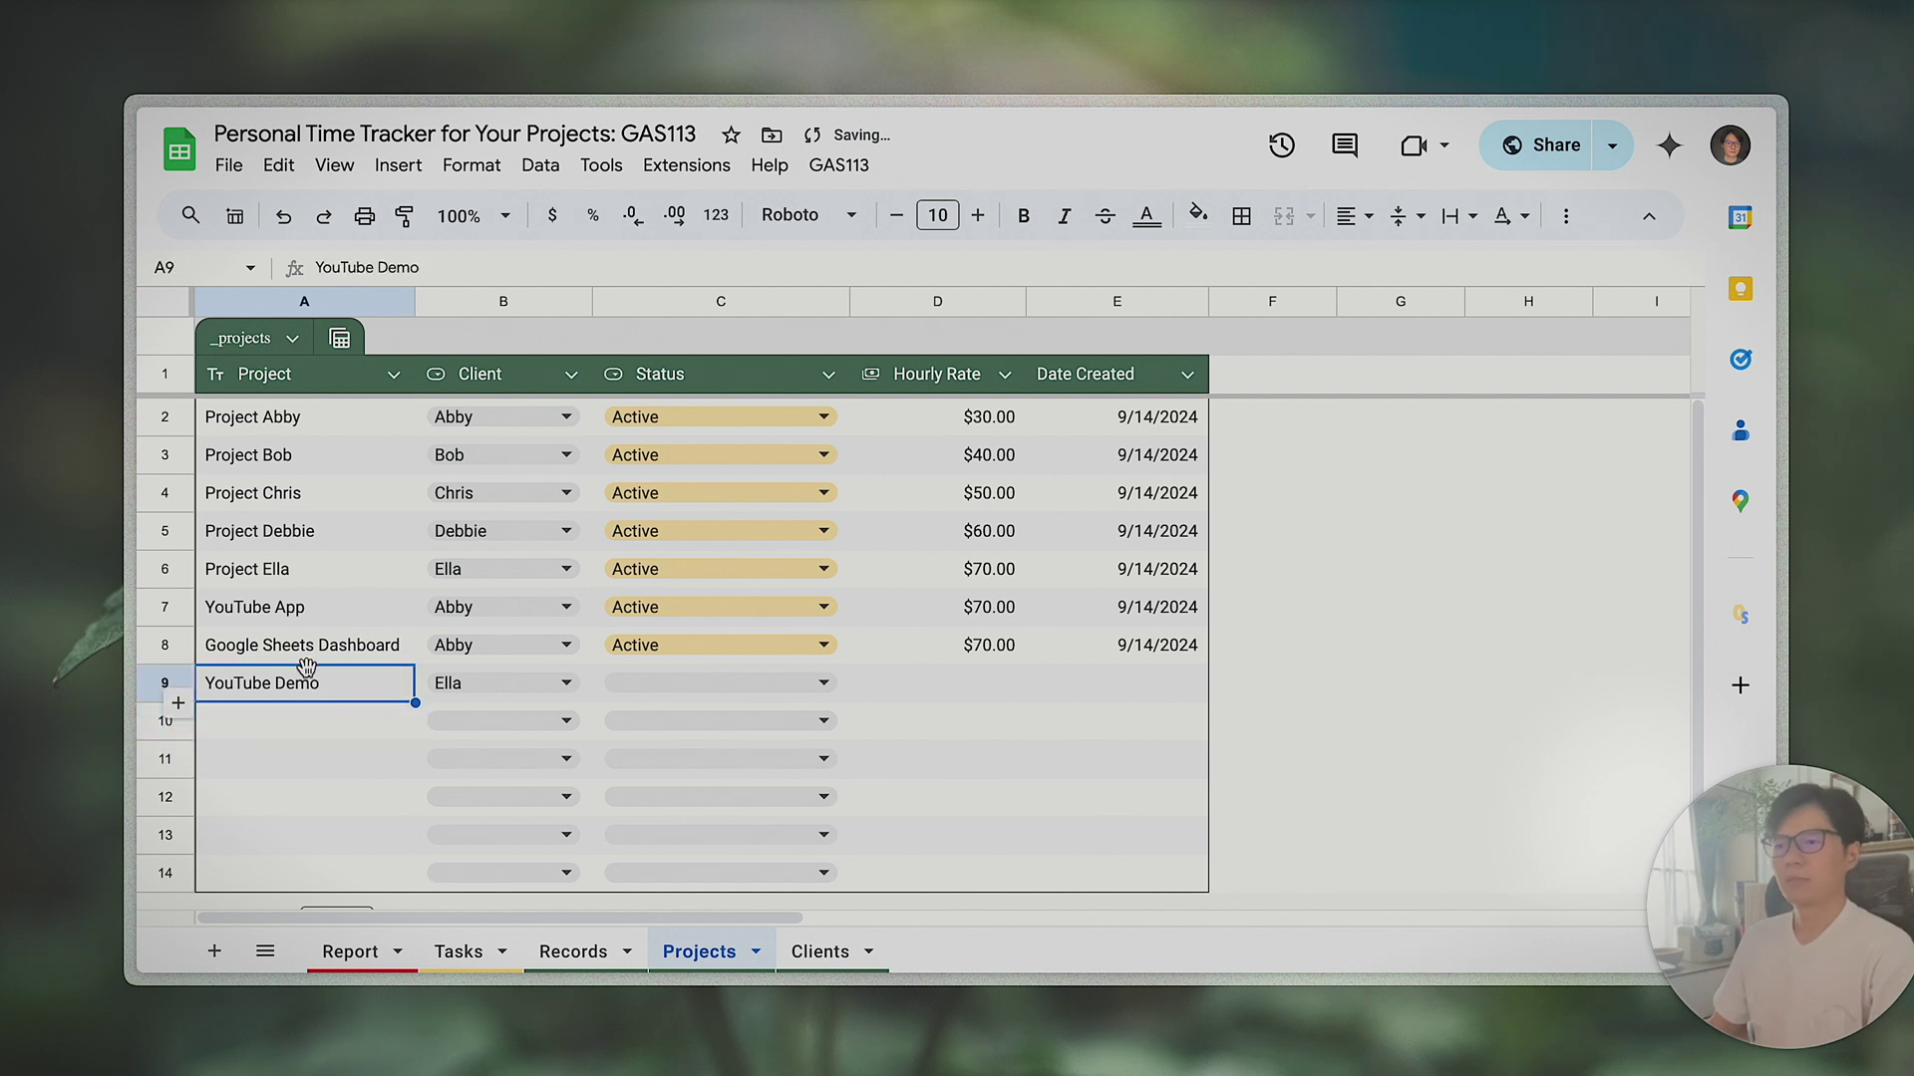
click(314, 305)
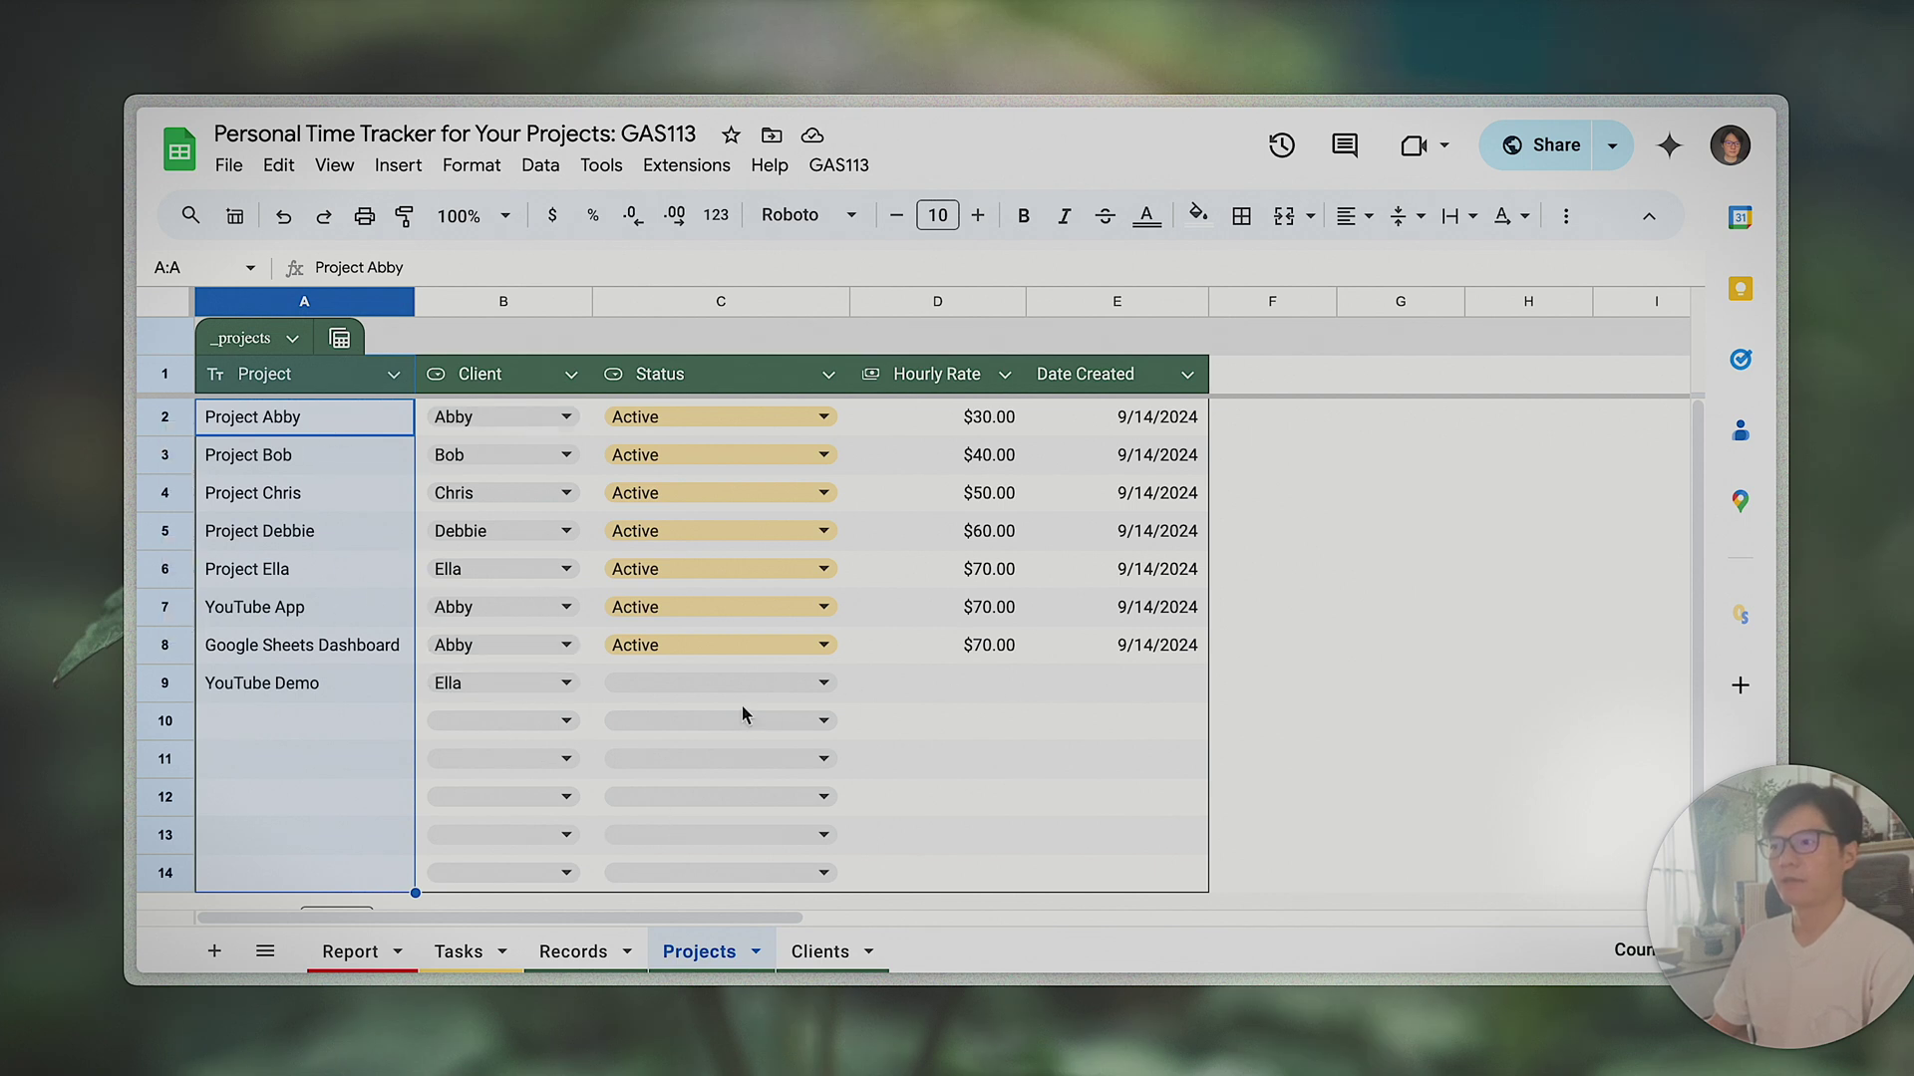
- Set YouTube Demo to Active at $40 per hour, dated 9/16/2024
click(692, 683)
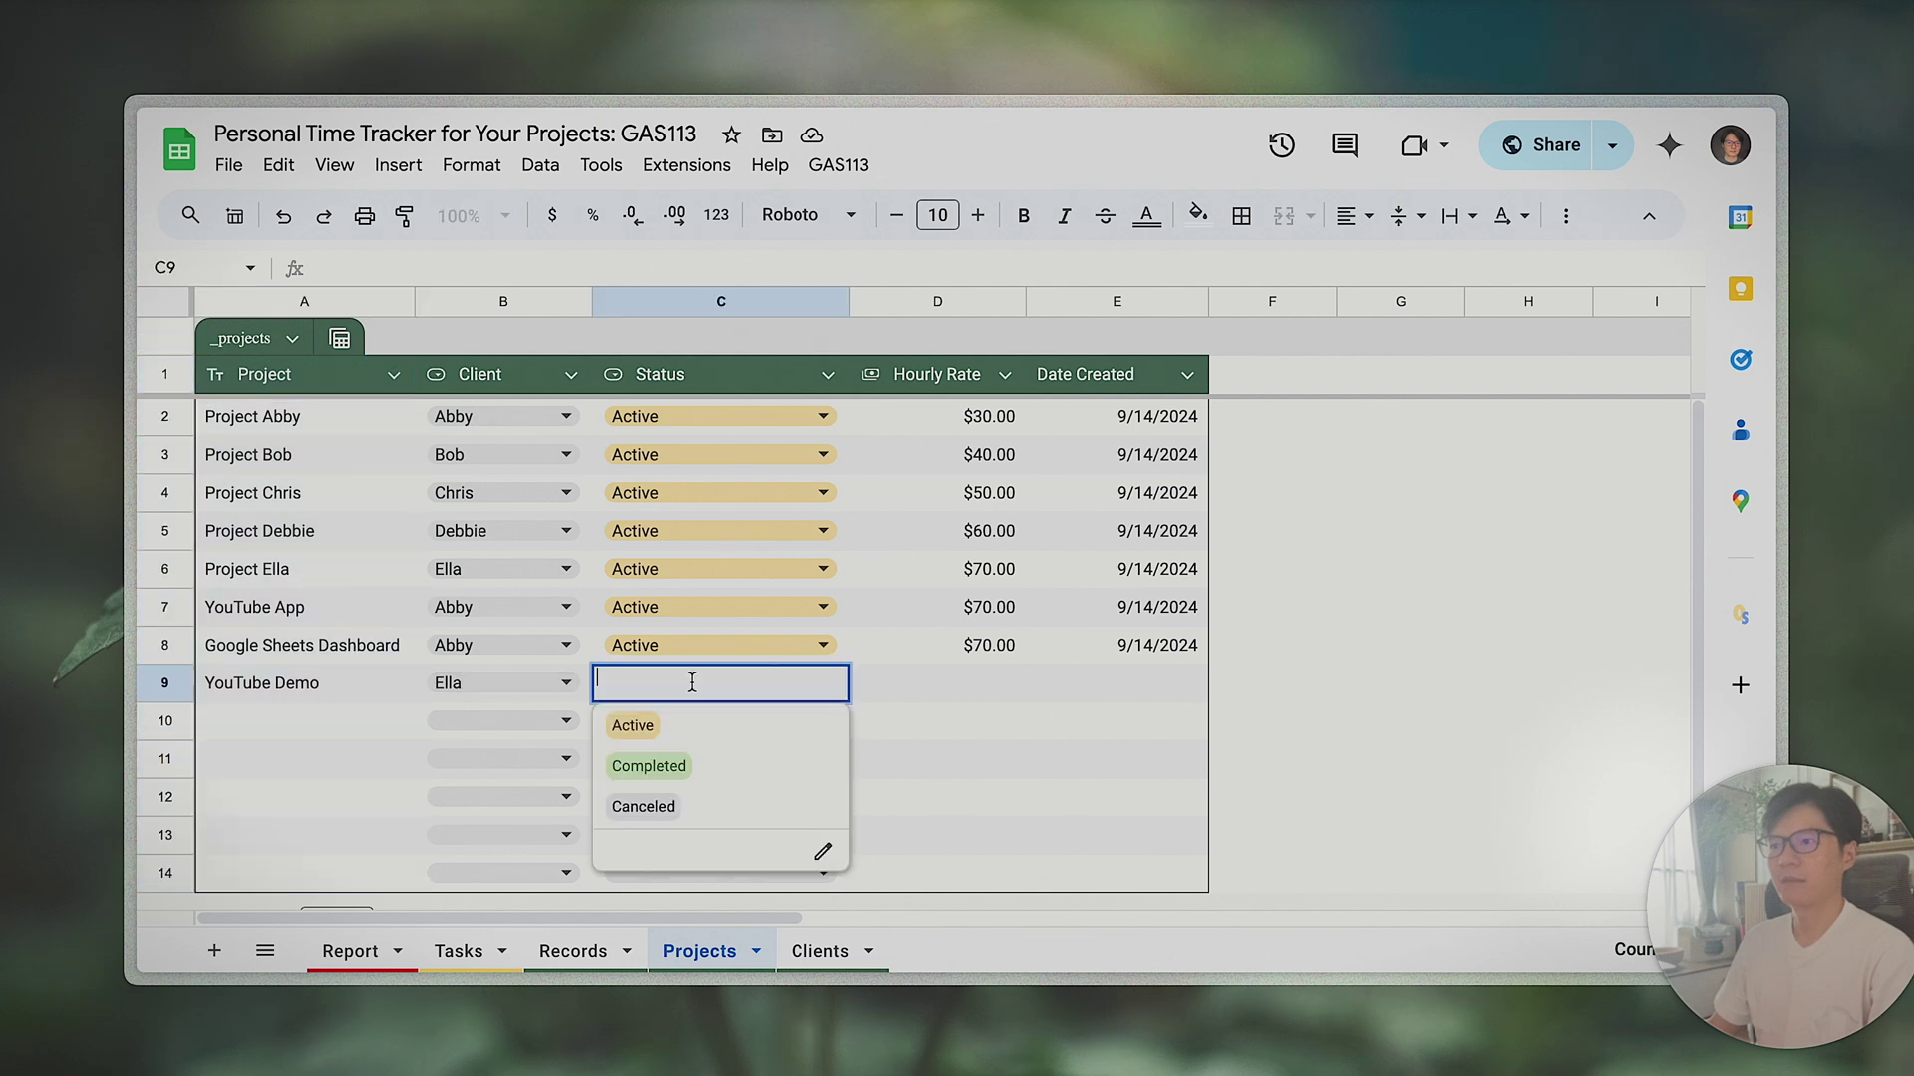
click(675, 742)
click(989, 680)
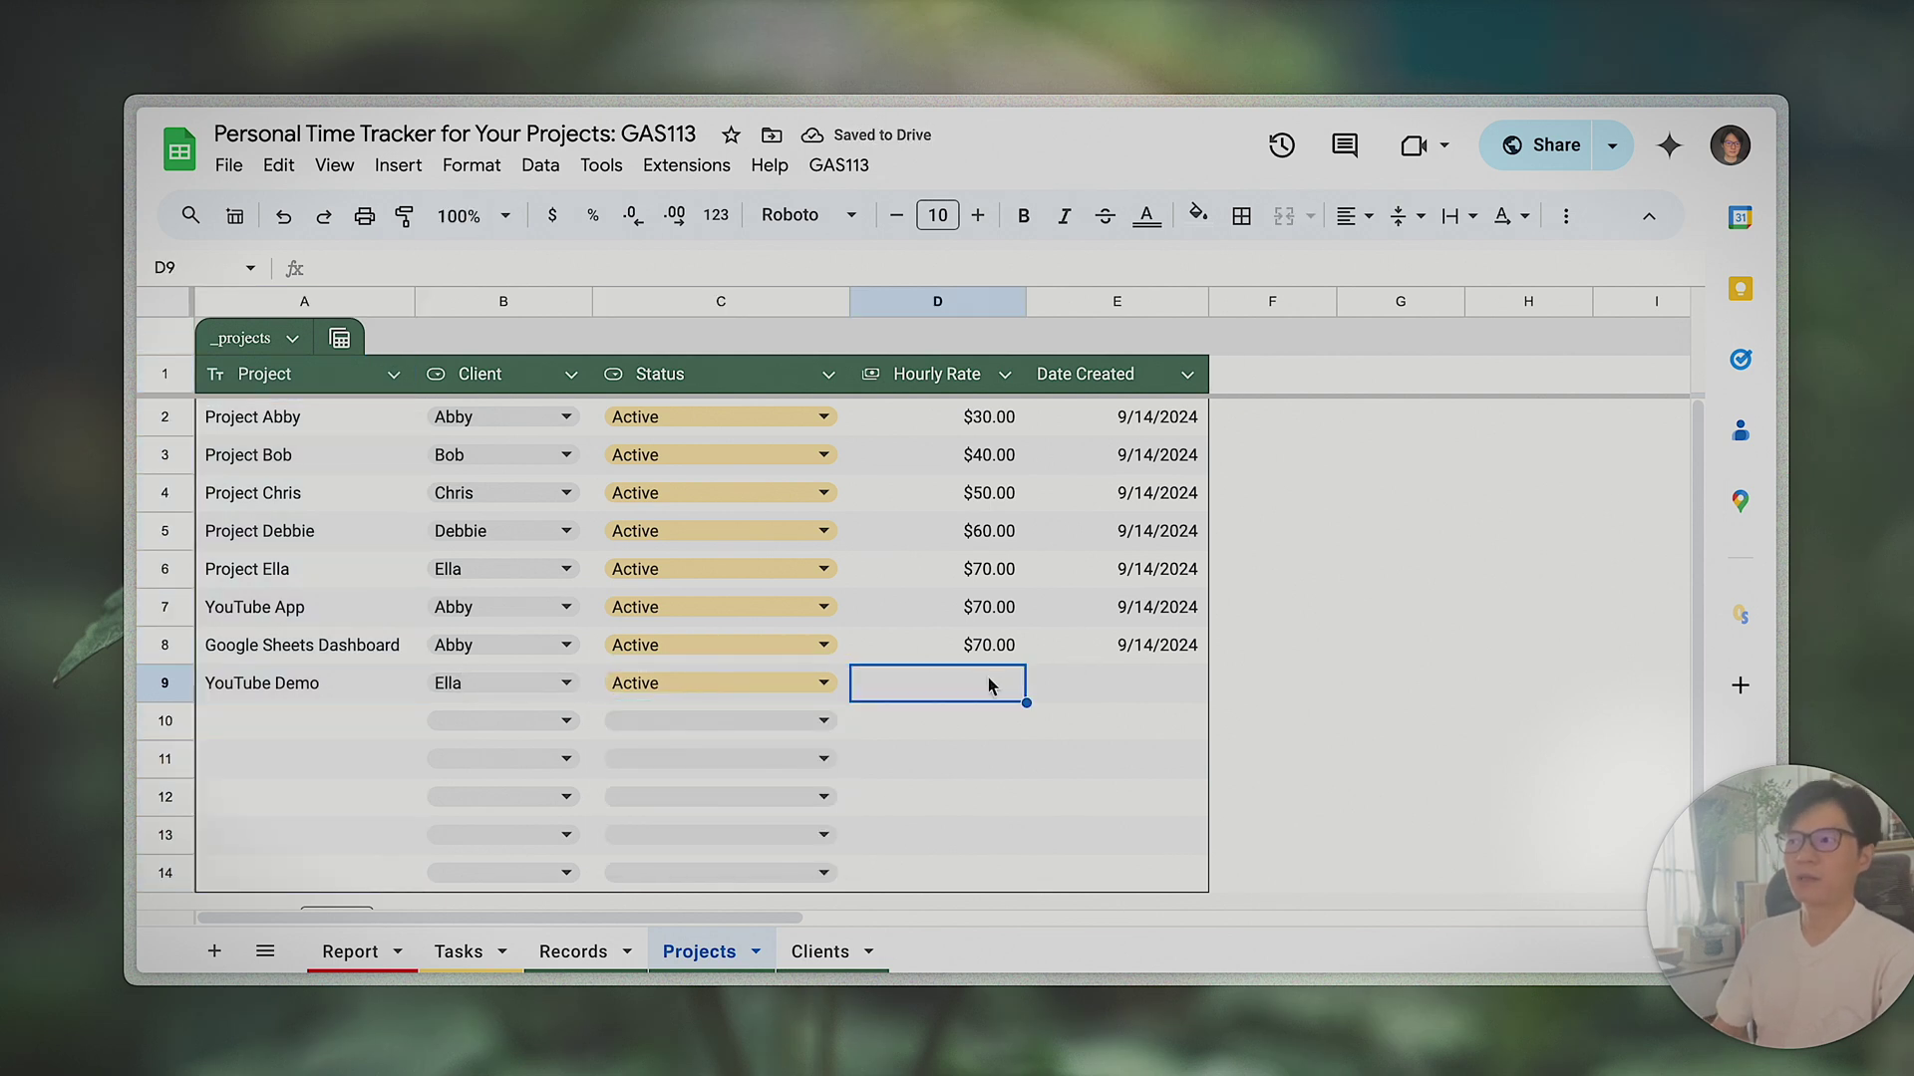
text($)
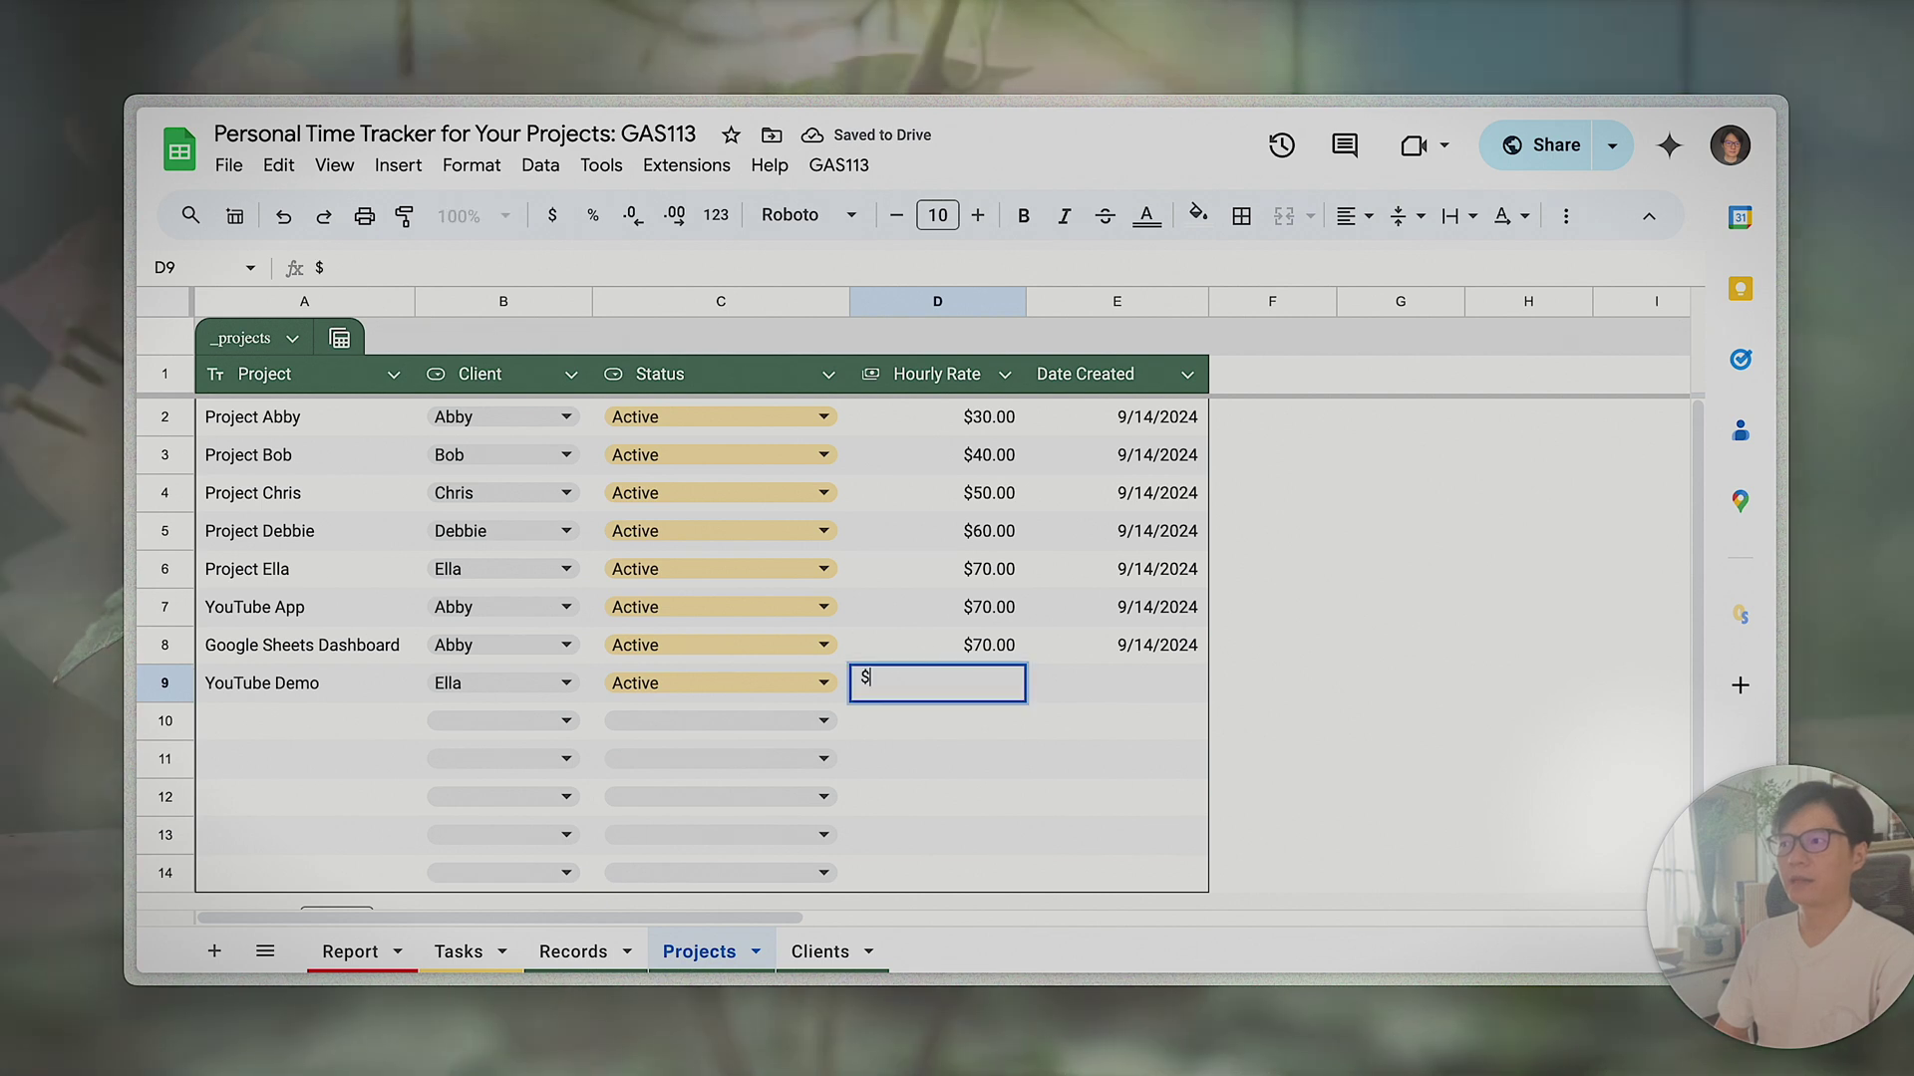
text(40)
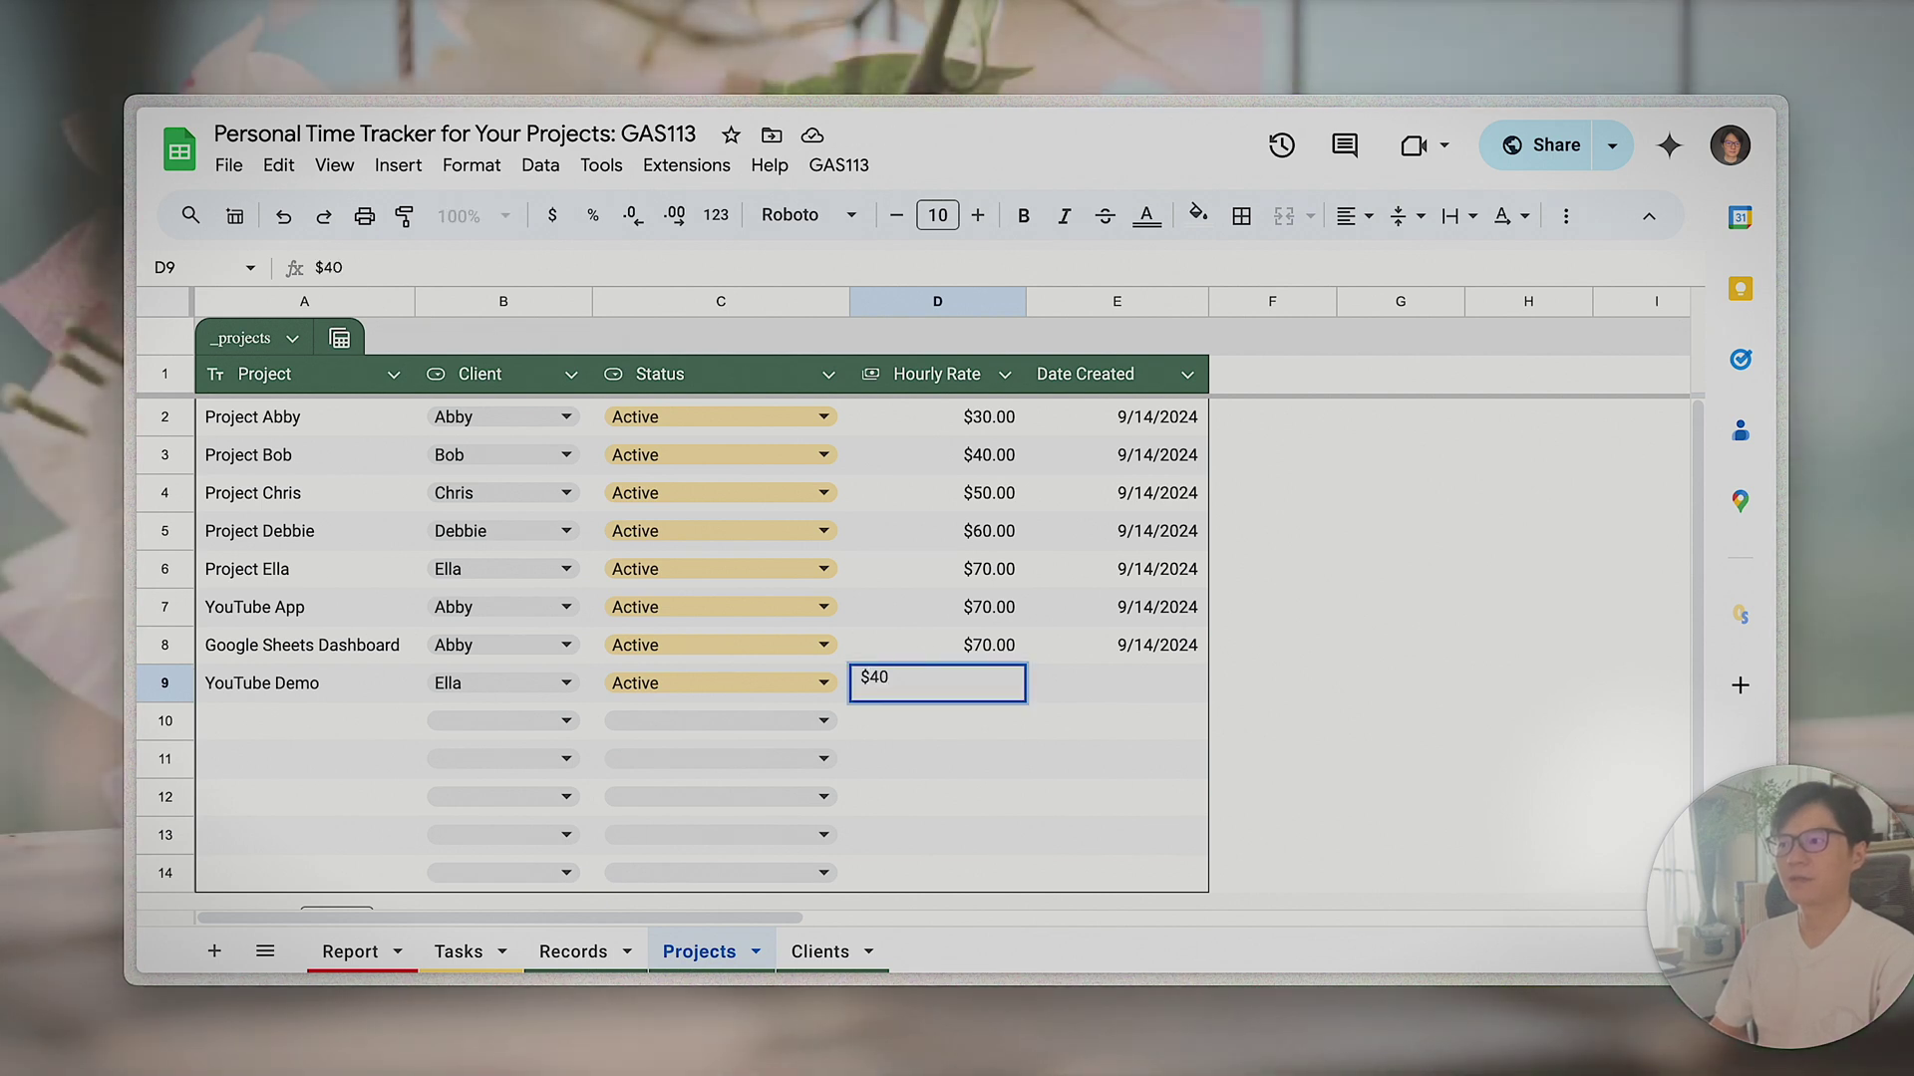
key(Tab)
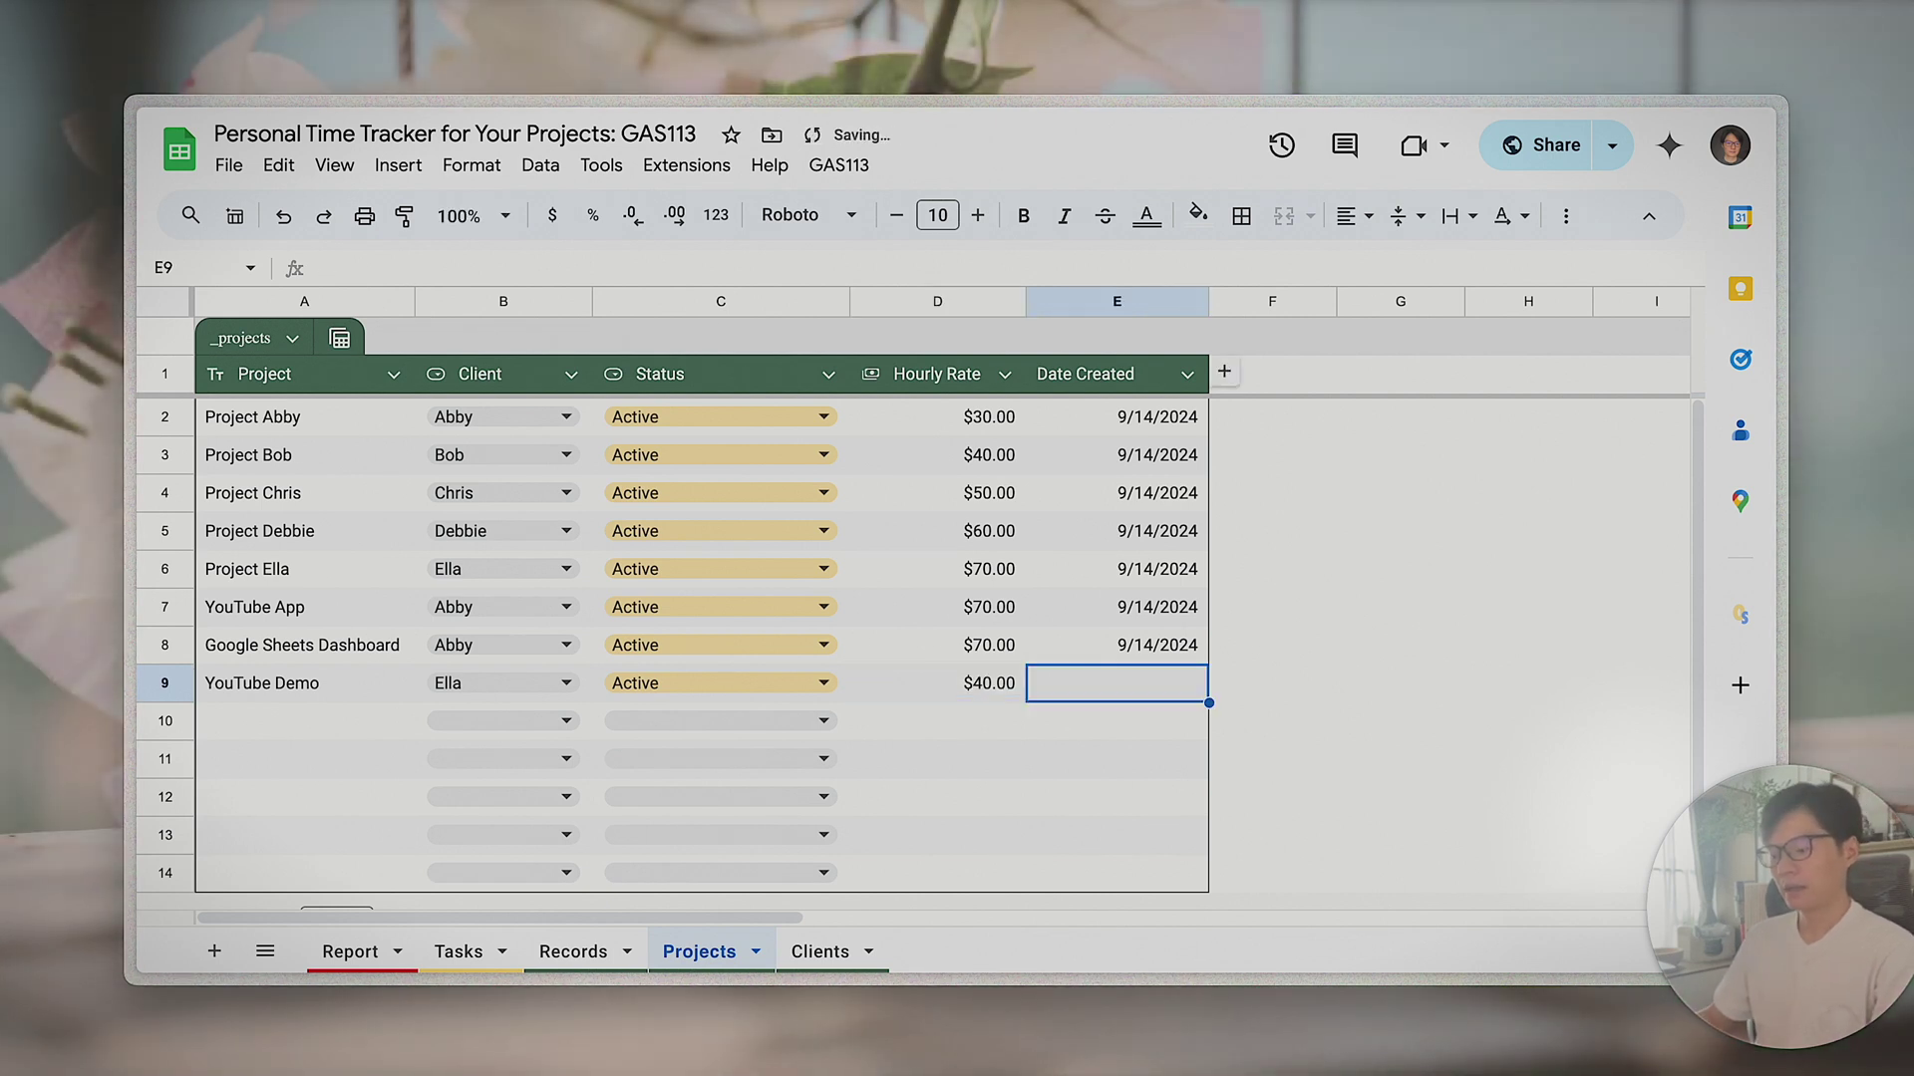
key(ctrl+semicolon)
- Review the YouTube Demo project name, its creation date and its hourly rate
click(315, 701)
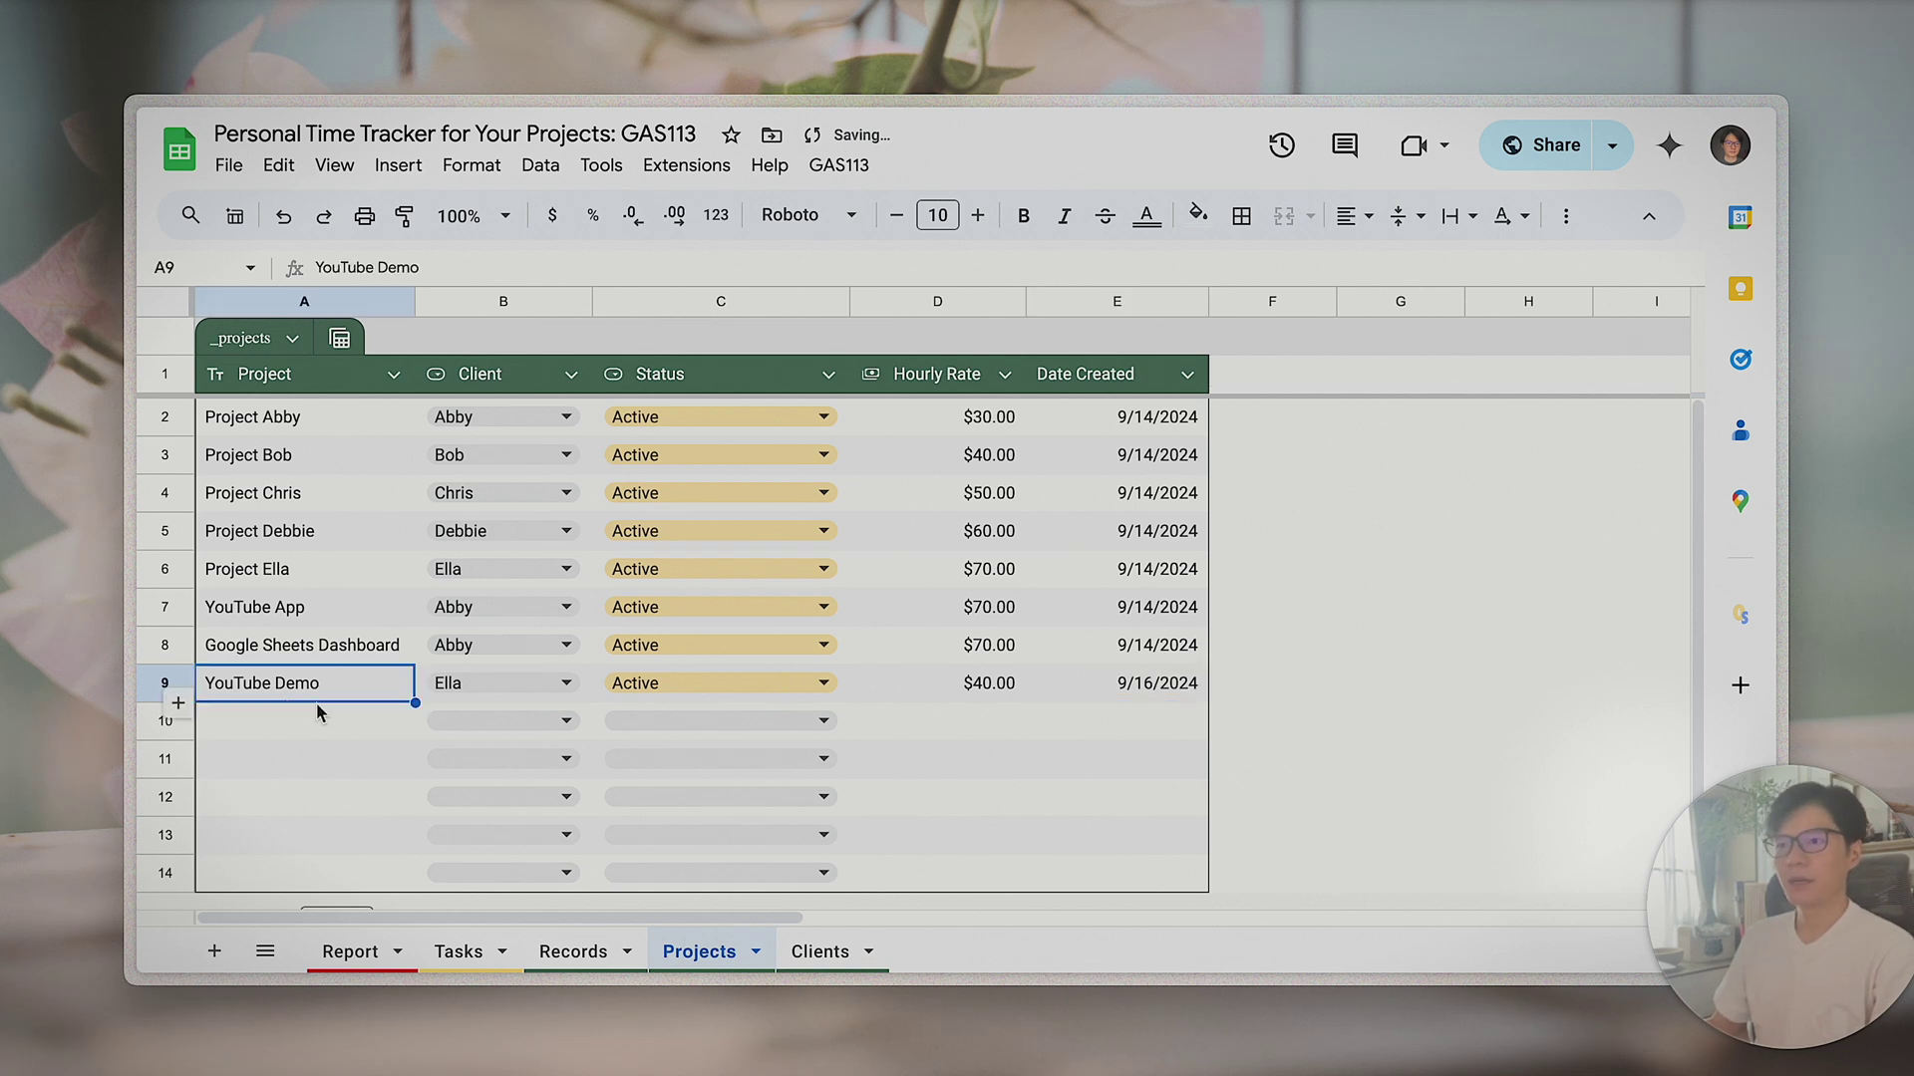
drag(289, 384, 383, 701)
click(340, 688)
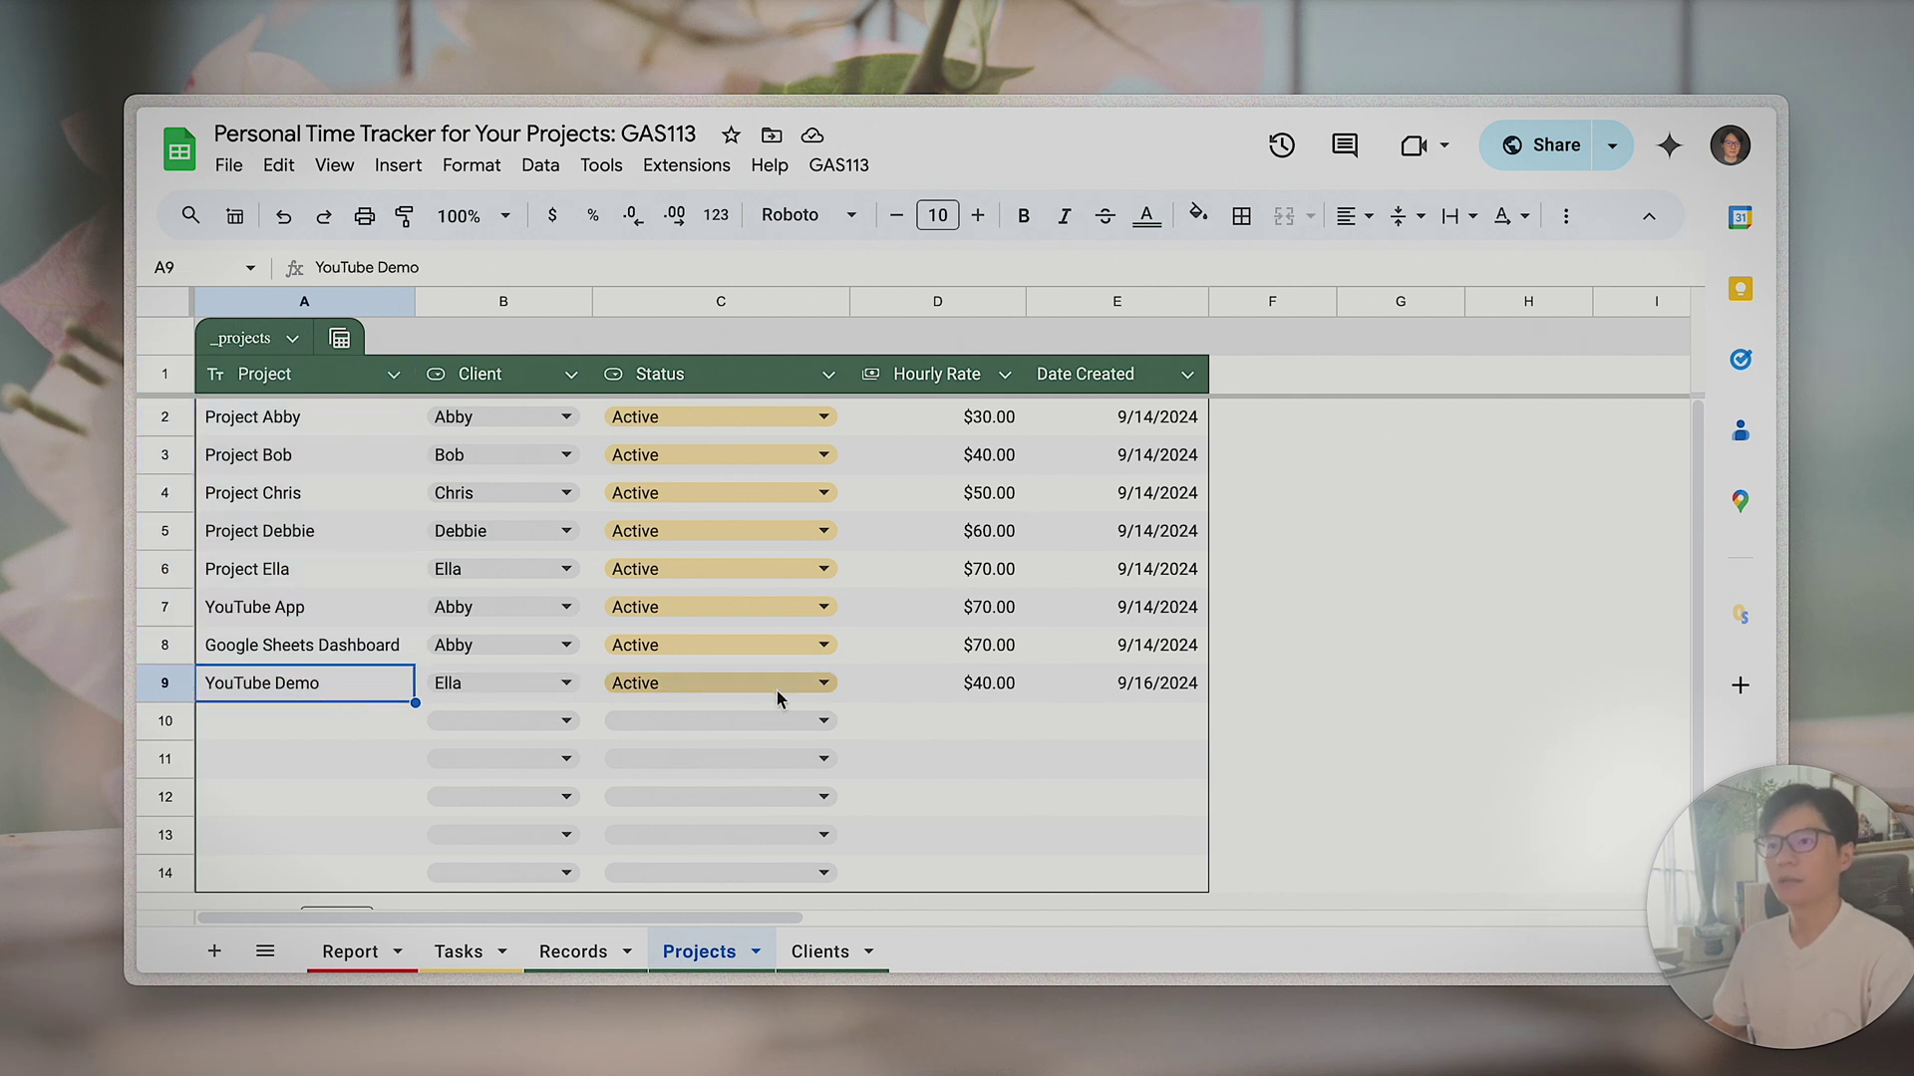
click(1046, 697)
click(974, 688)
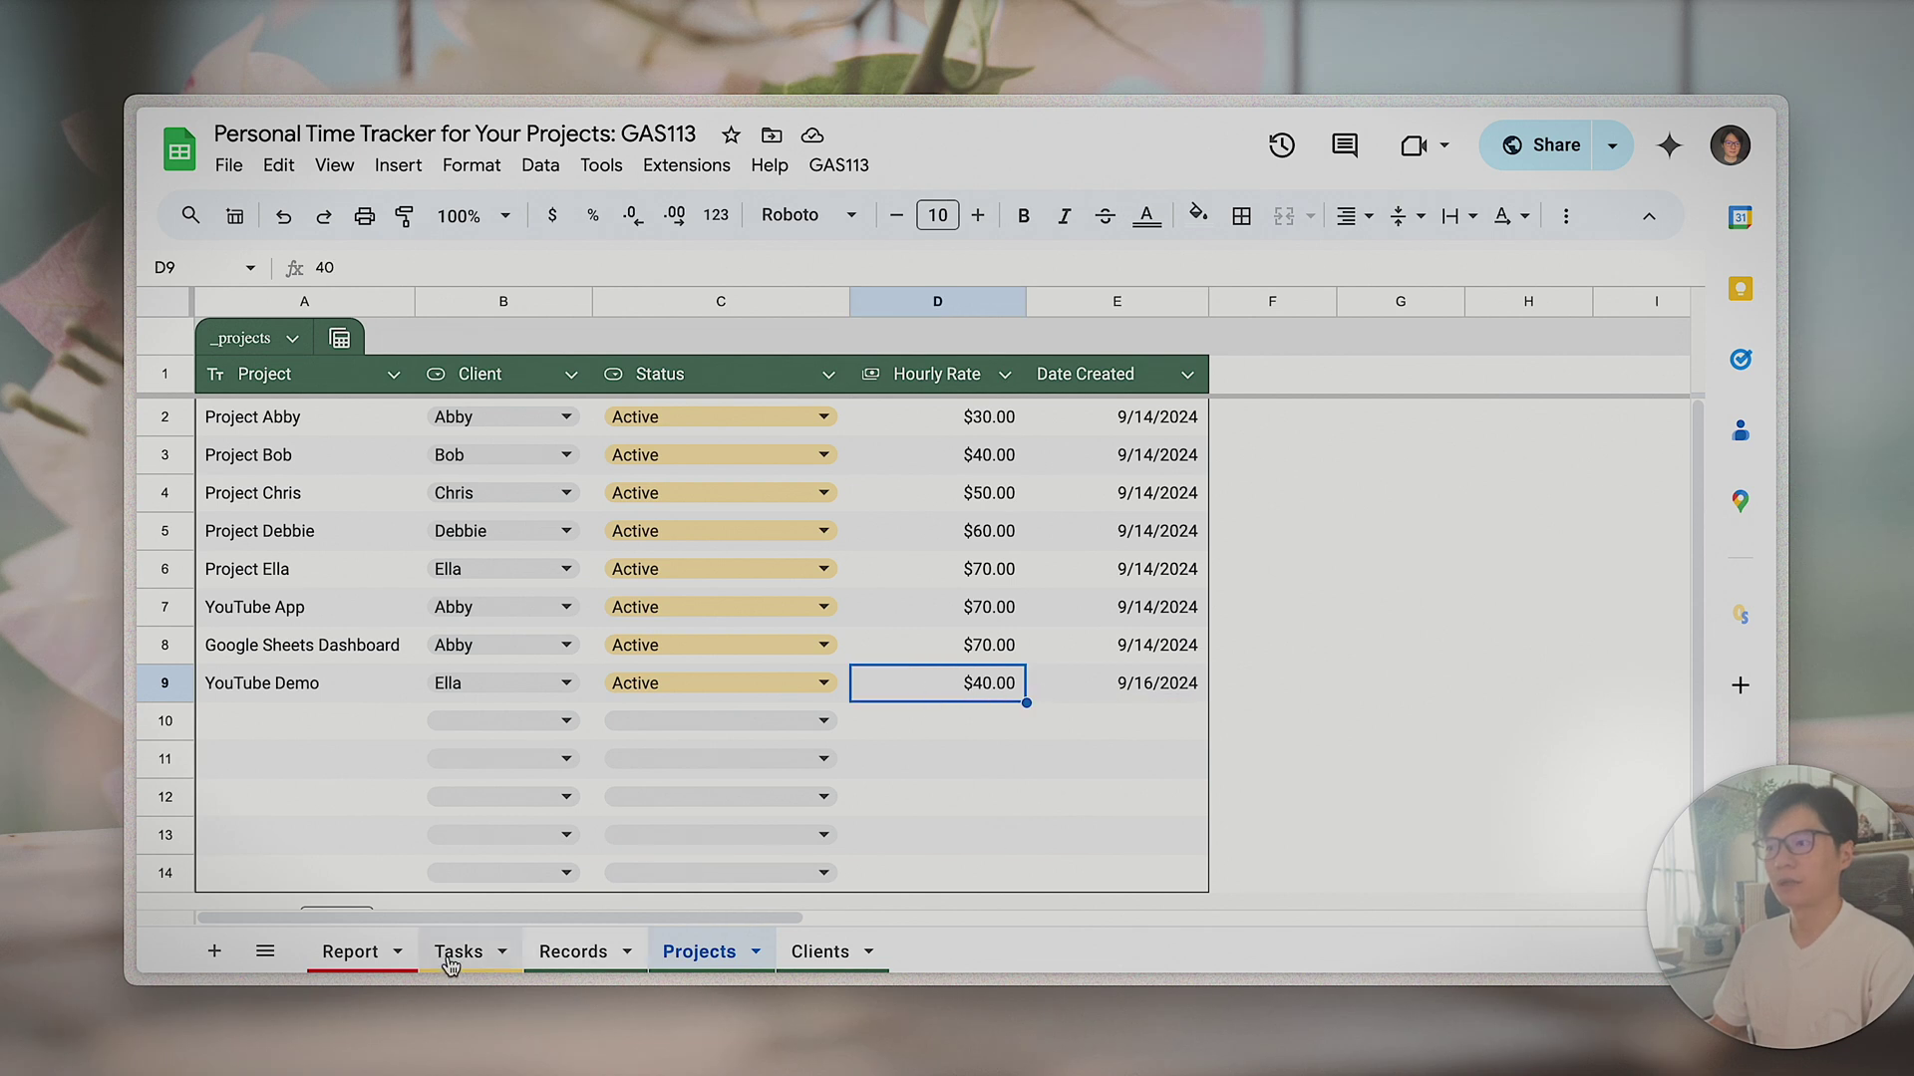
click(309, 685)
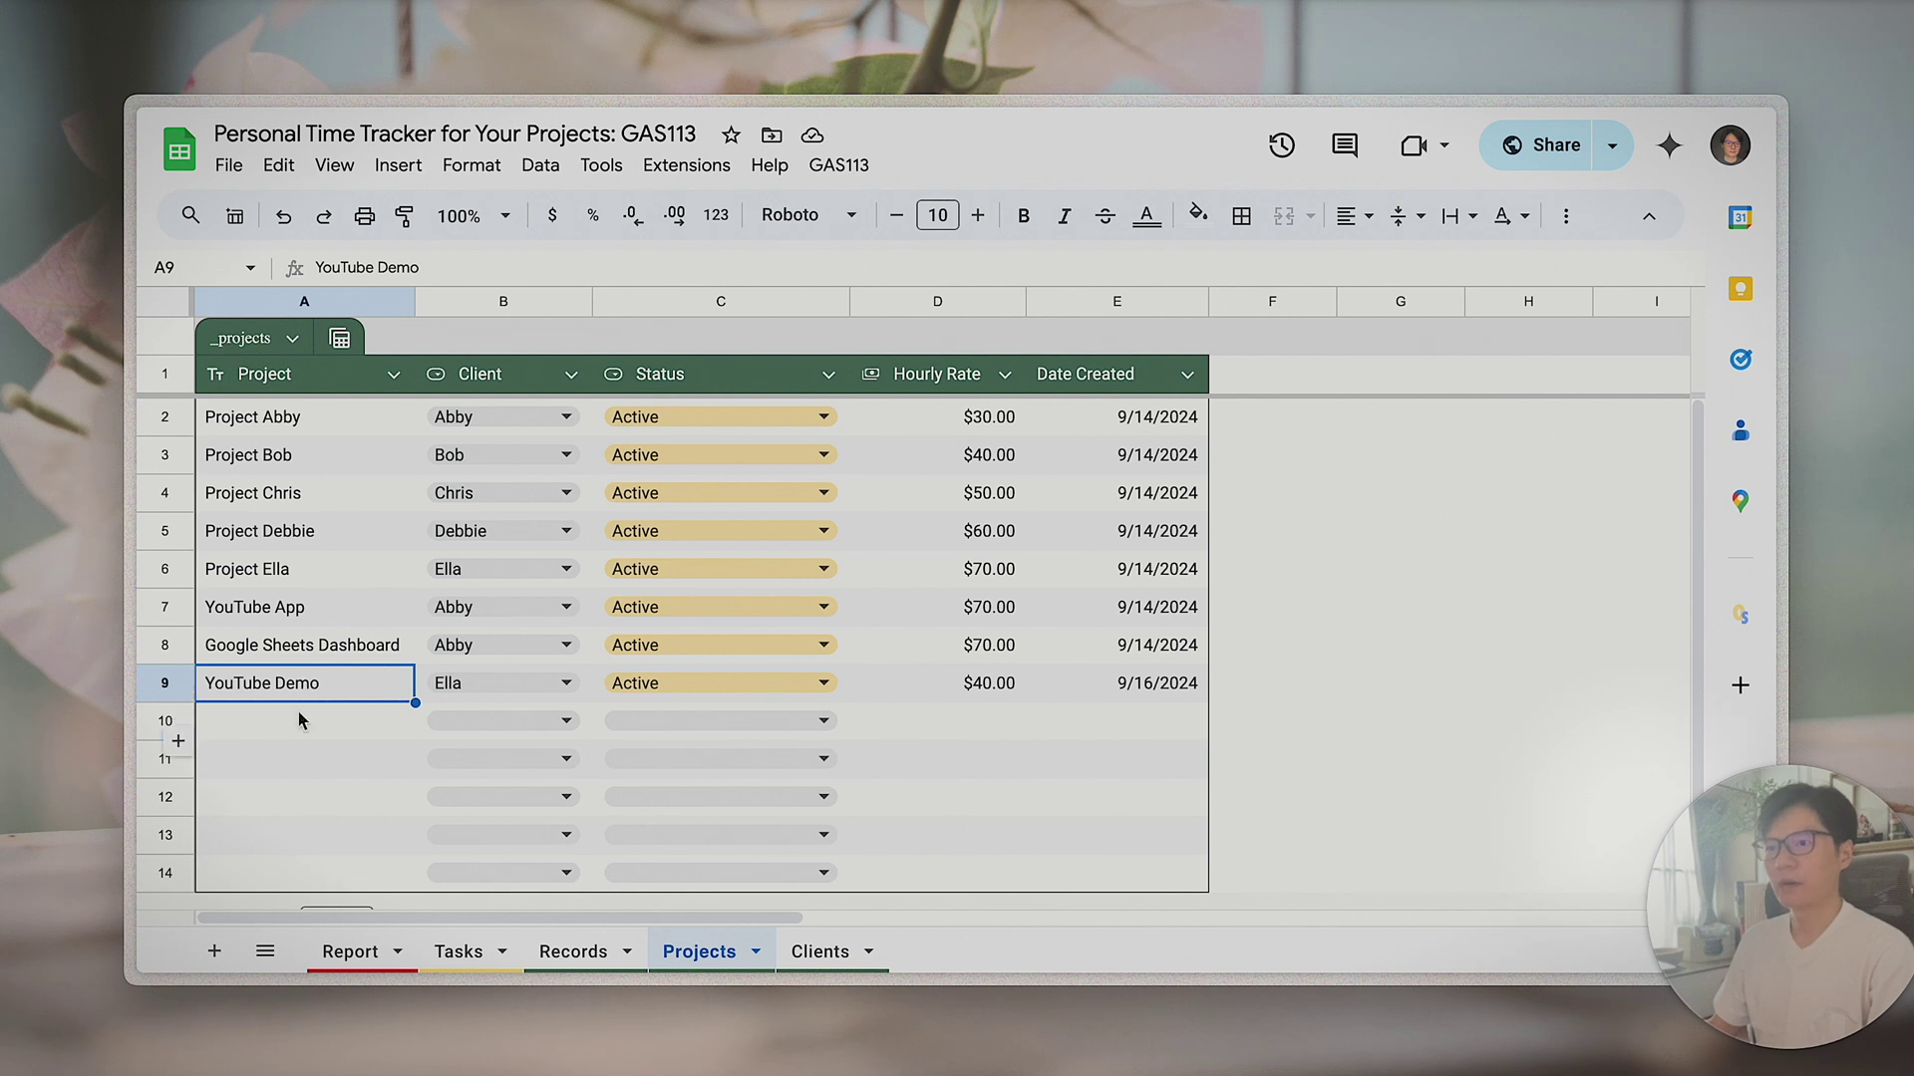
click(304, 719)
- Recheck the 9/16/2024 creation date and $40.00 rate, and select row 9
click(1082, 695)
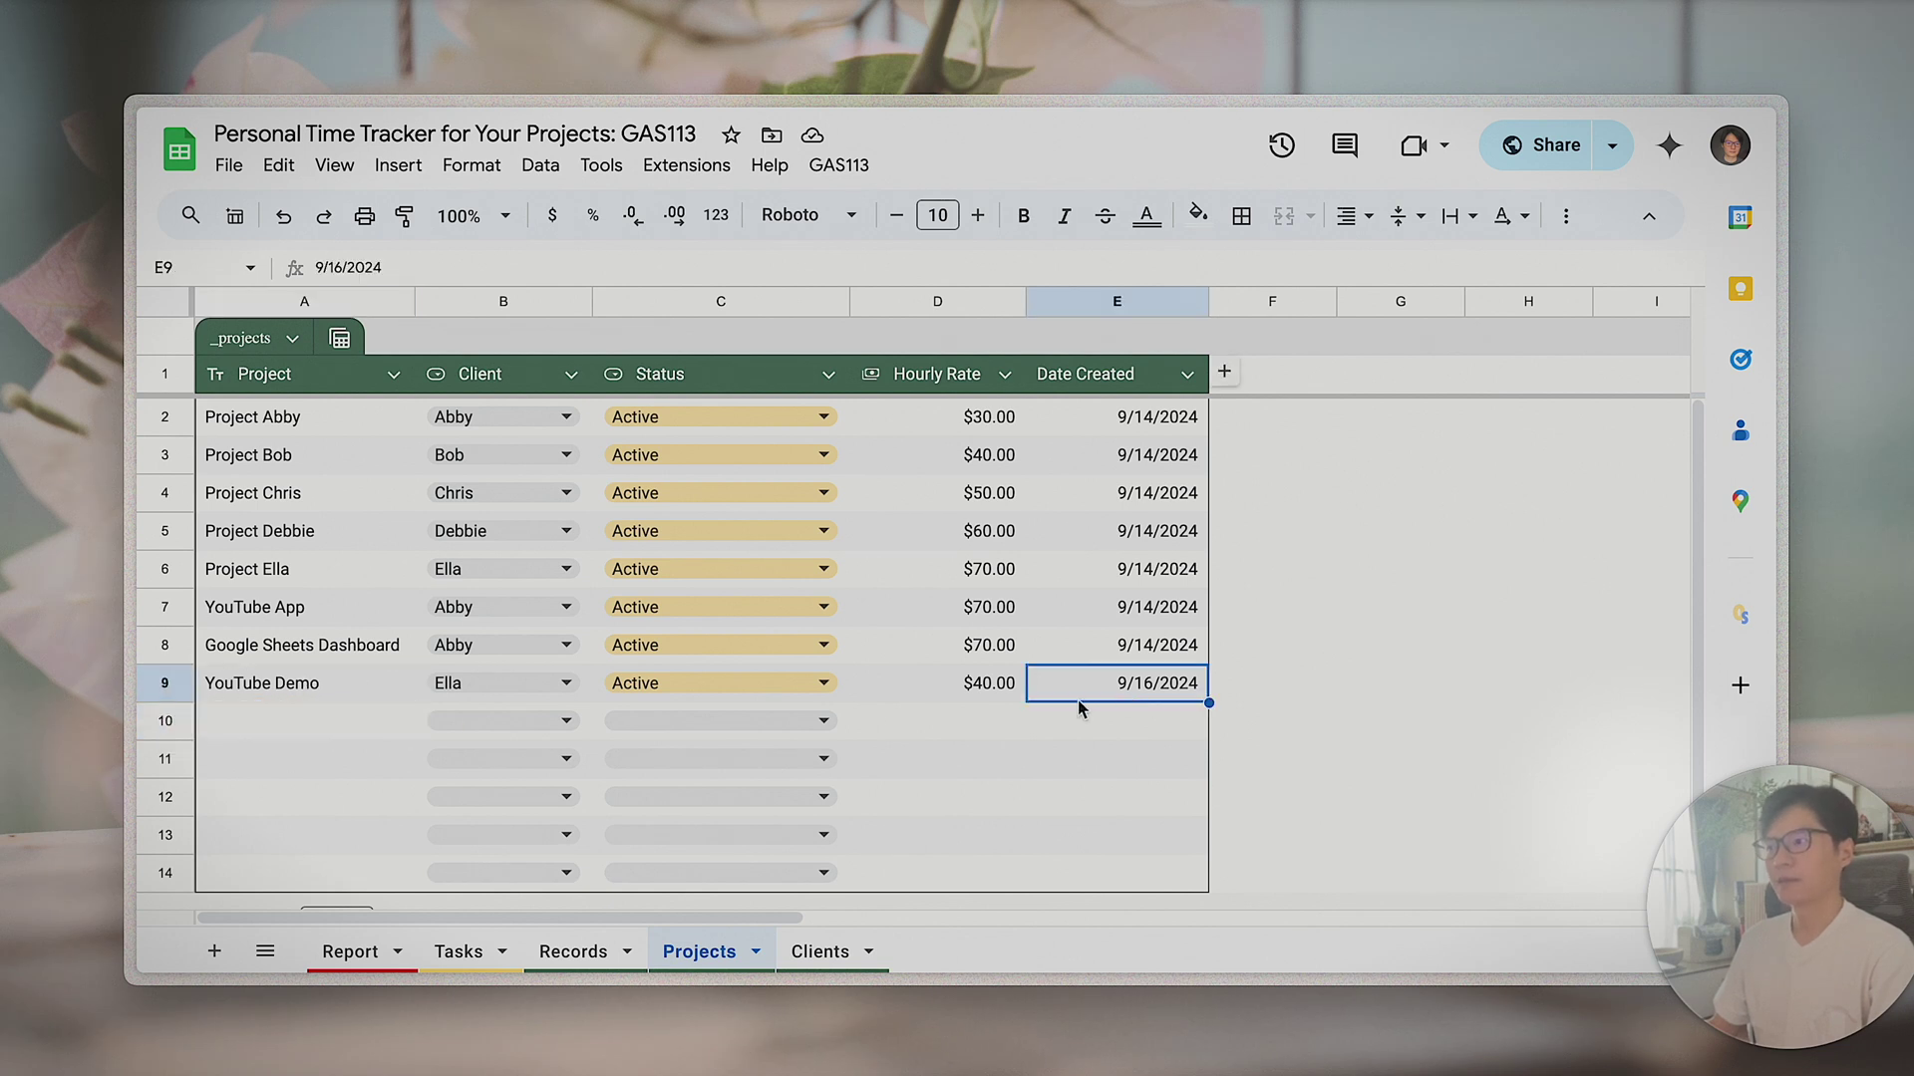
click(319, 697)
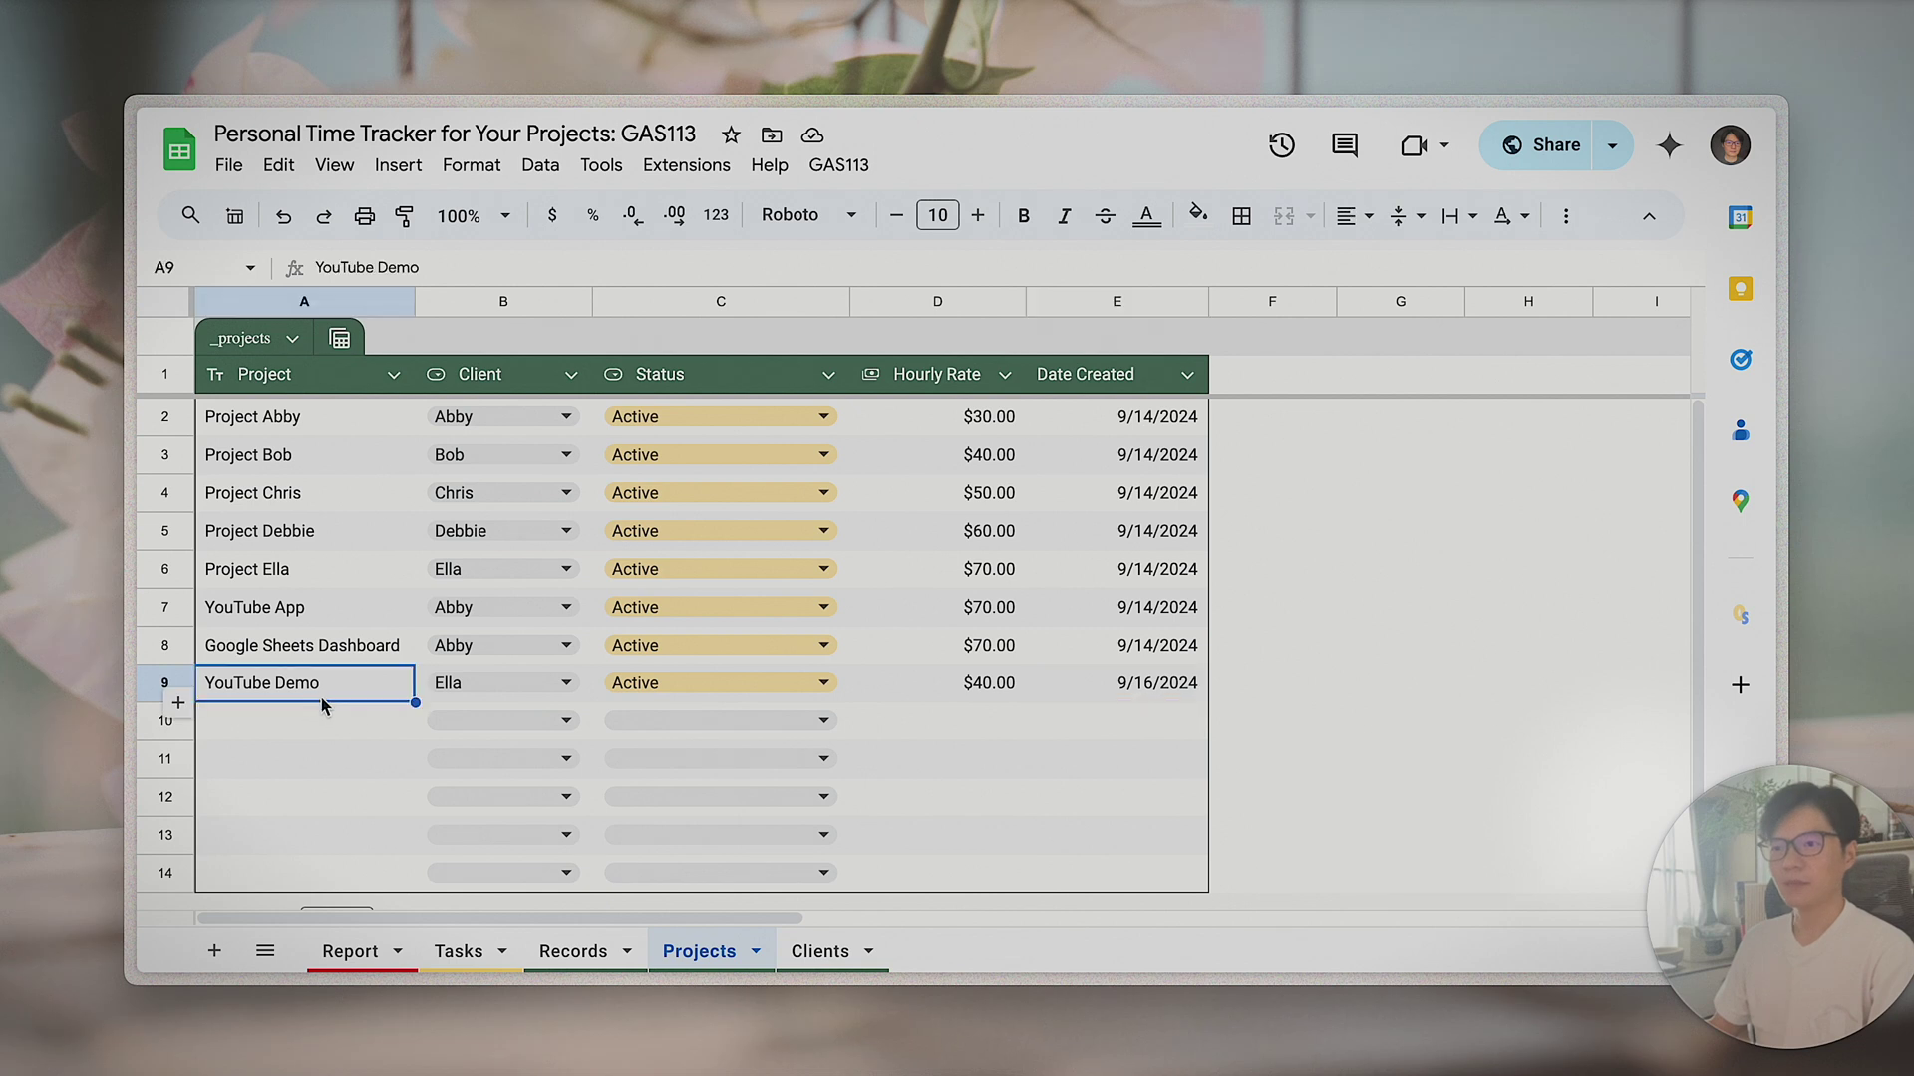
click(1090, 697)
click(1021, 699)
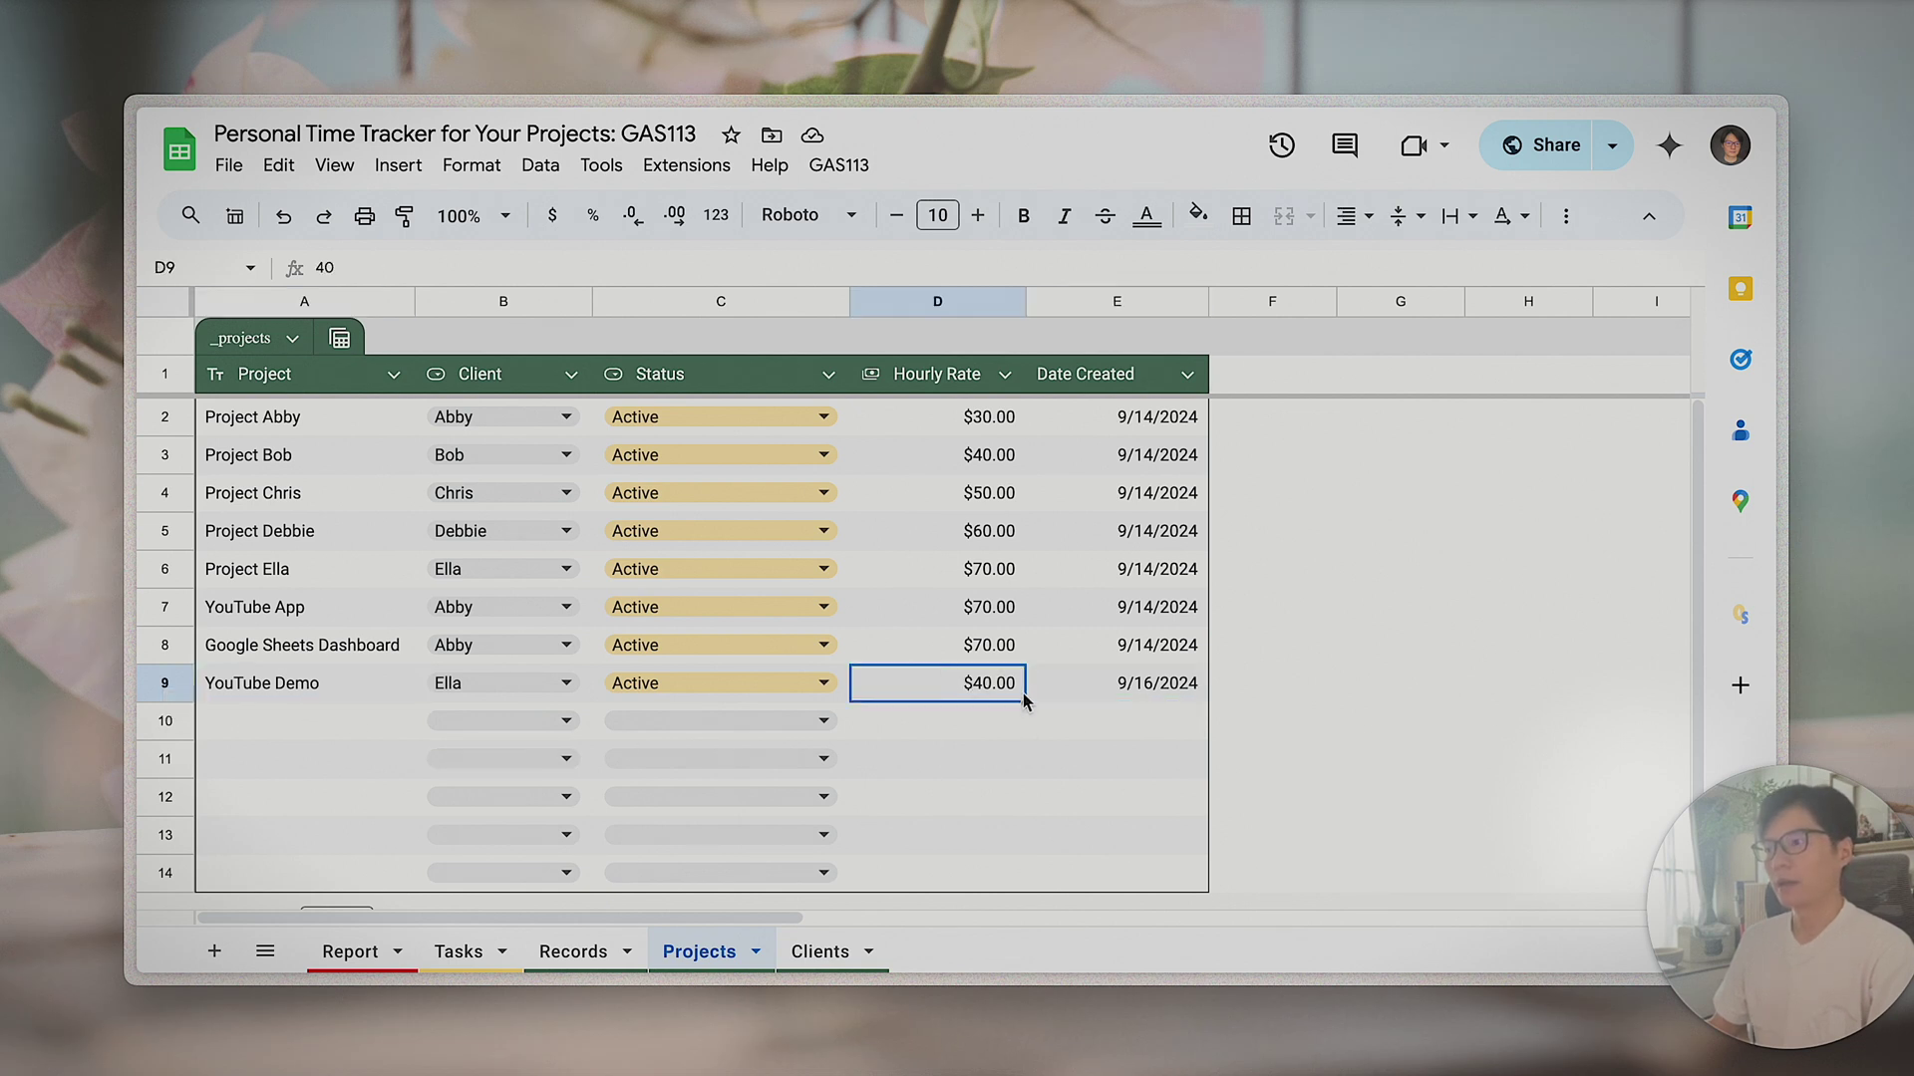
click(289, 686)
click(165, 685)
click(298, 736)
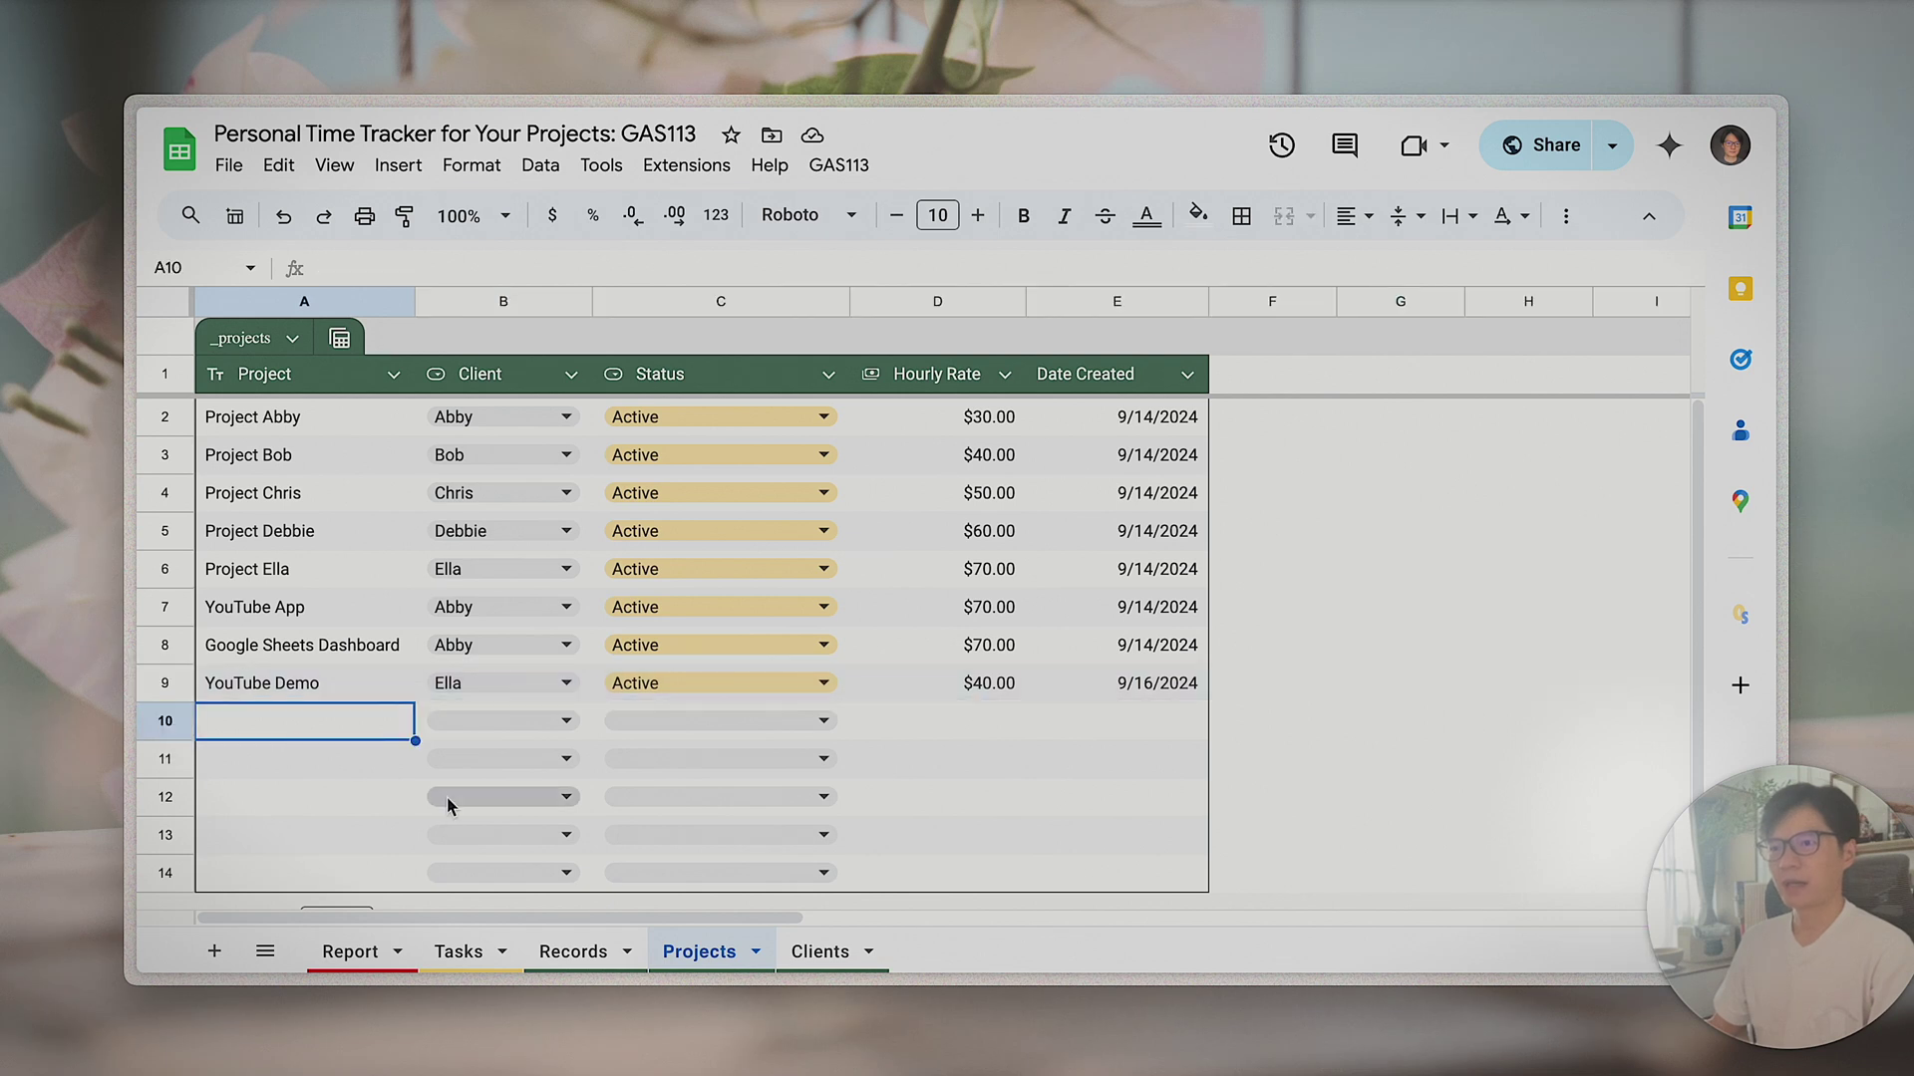
click(460, 959)
- Enter Task A for the YouTube Demo project and autofit the Project column
scroll(329, 769, down, 3)
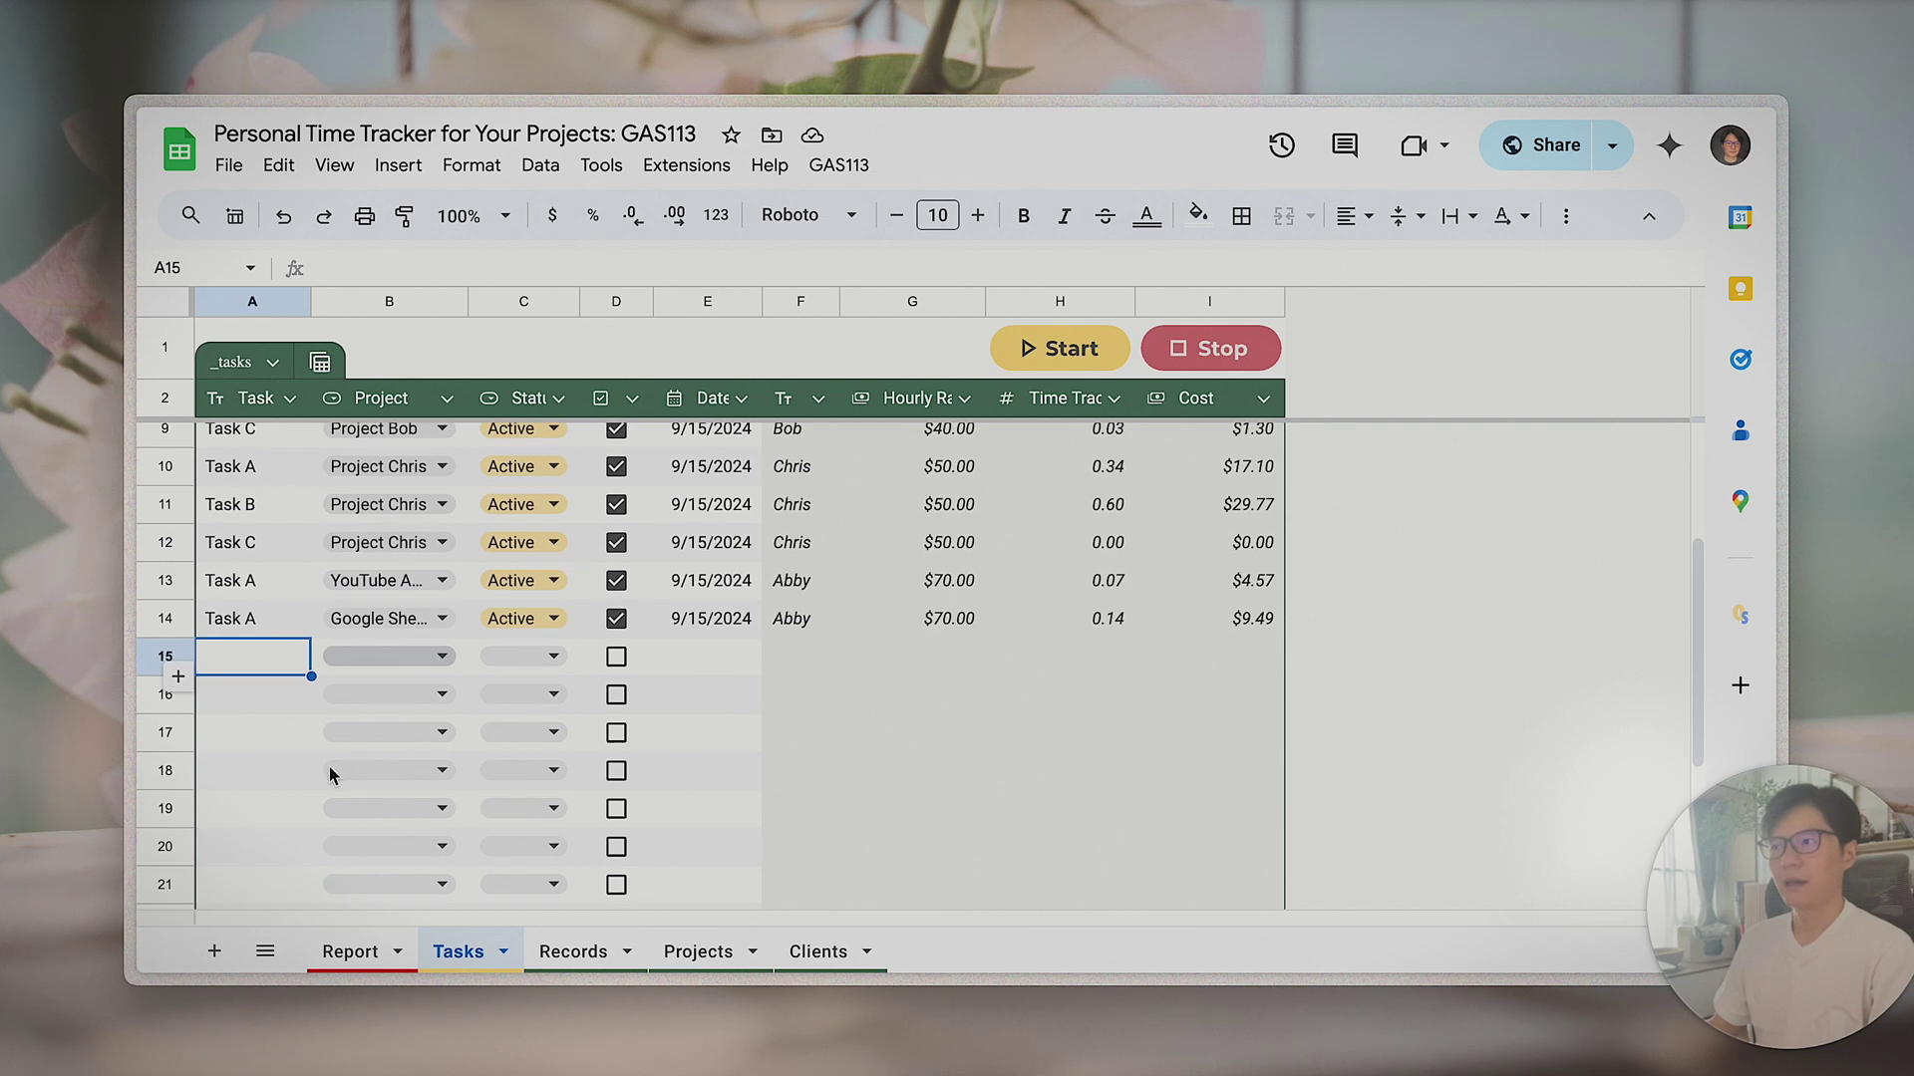
text(Task A)
click(407, 659)
click(407, 659)
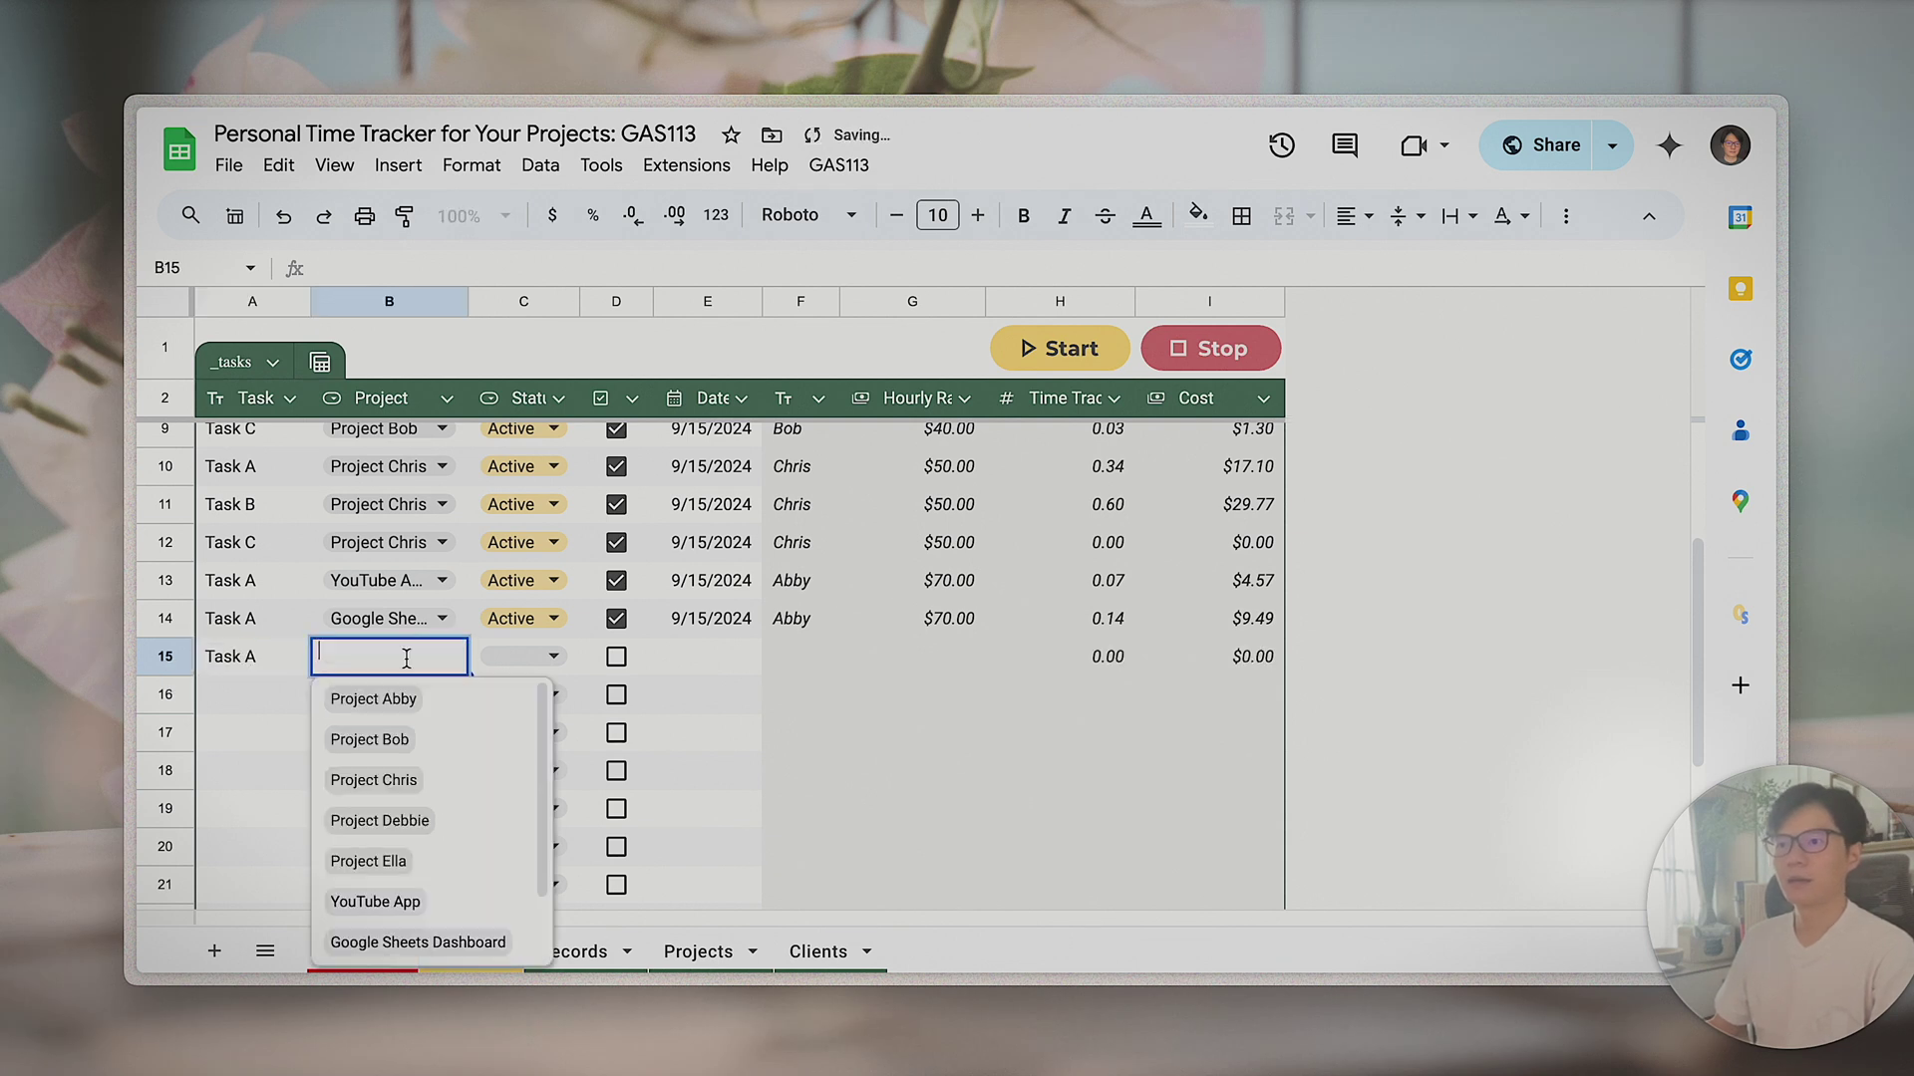
scroll(439, 847, down, 2)
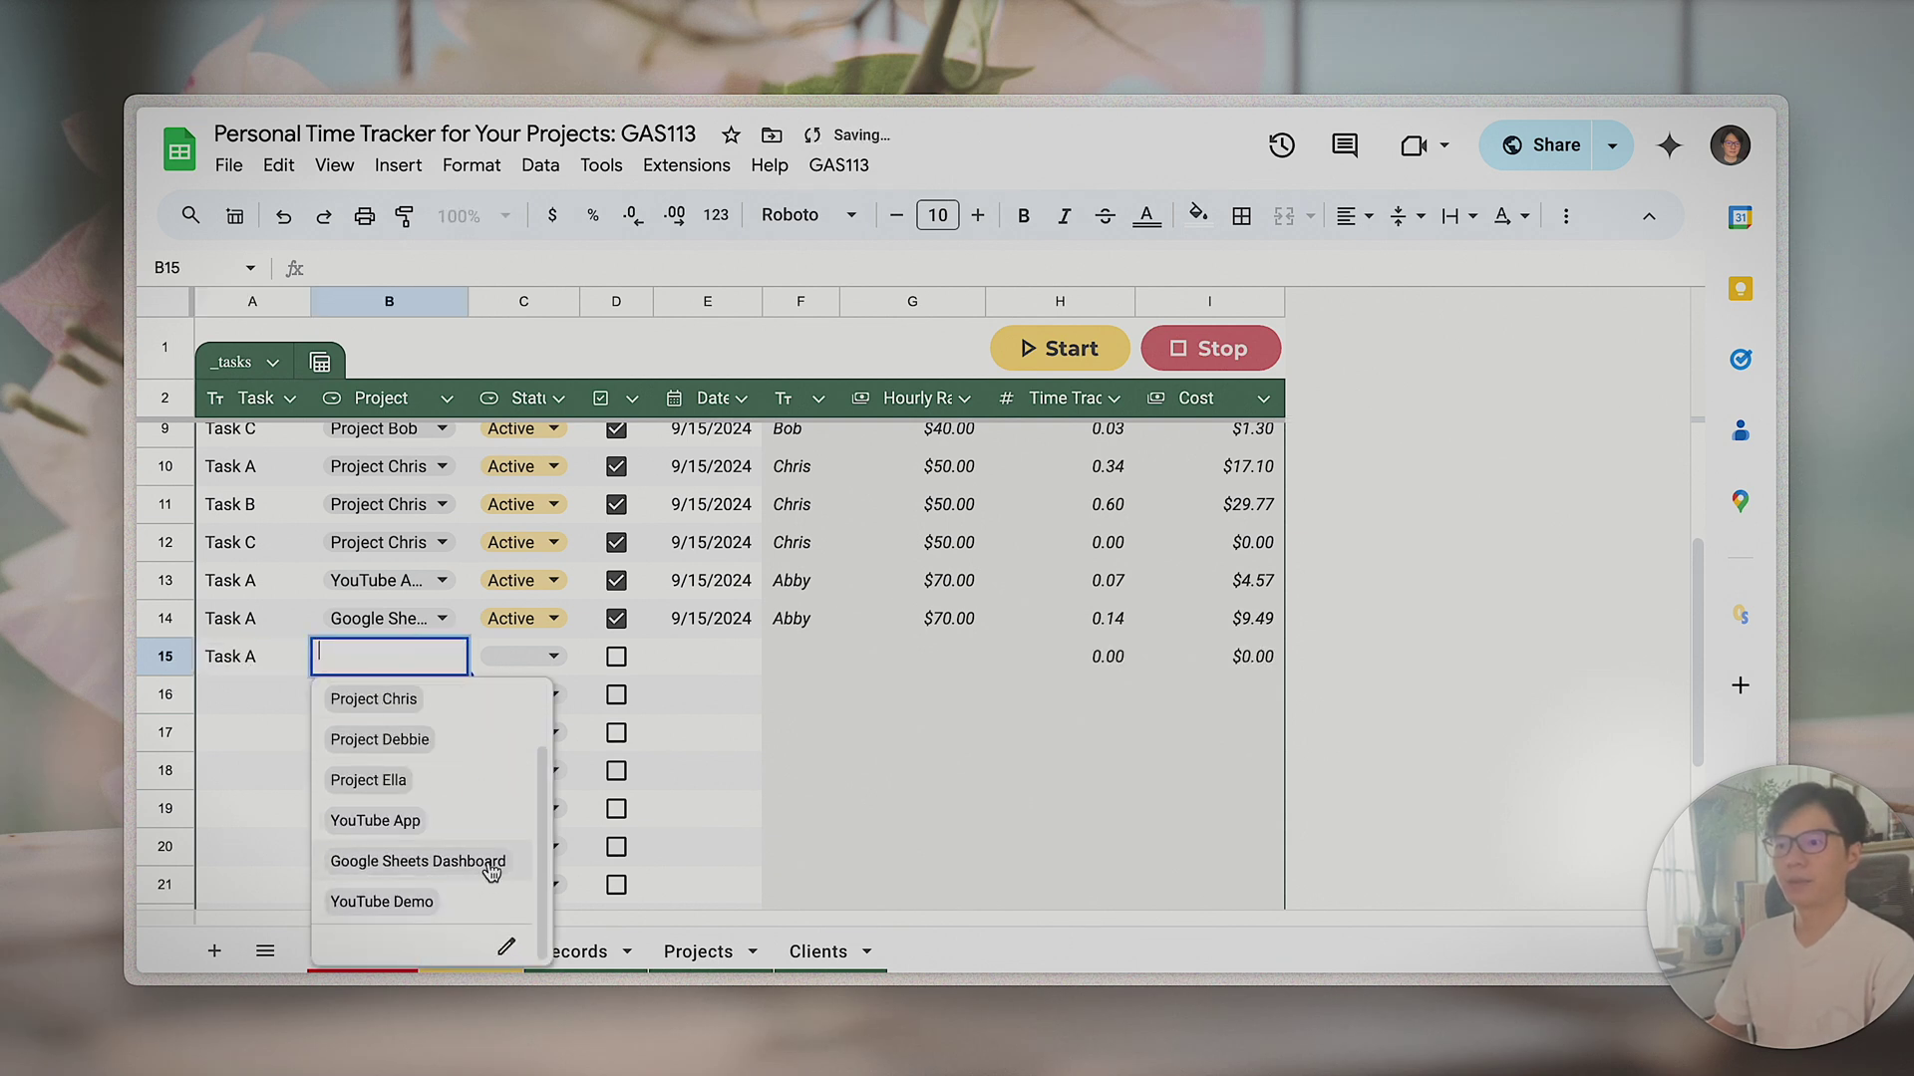
click(399, 902)
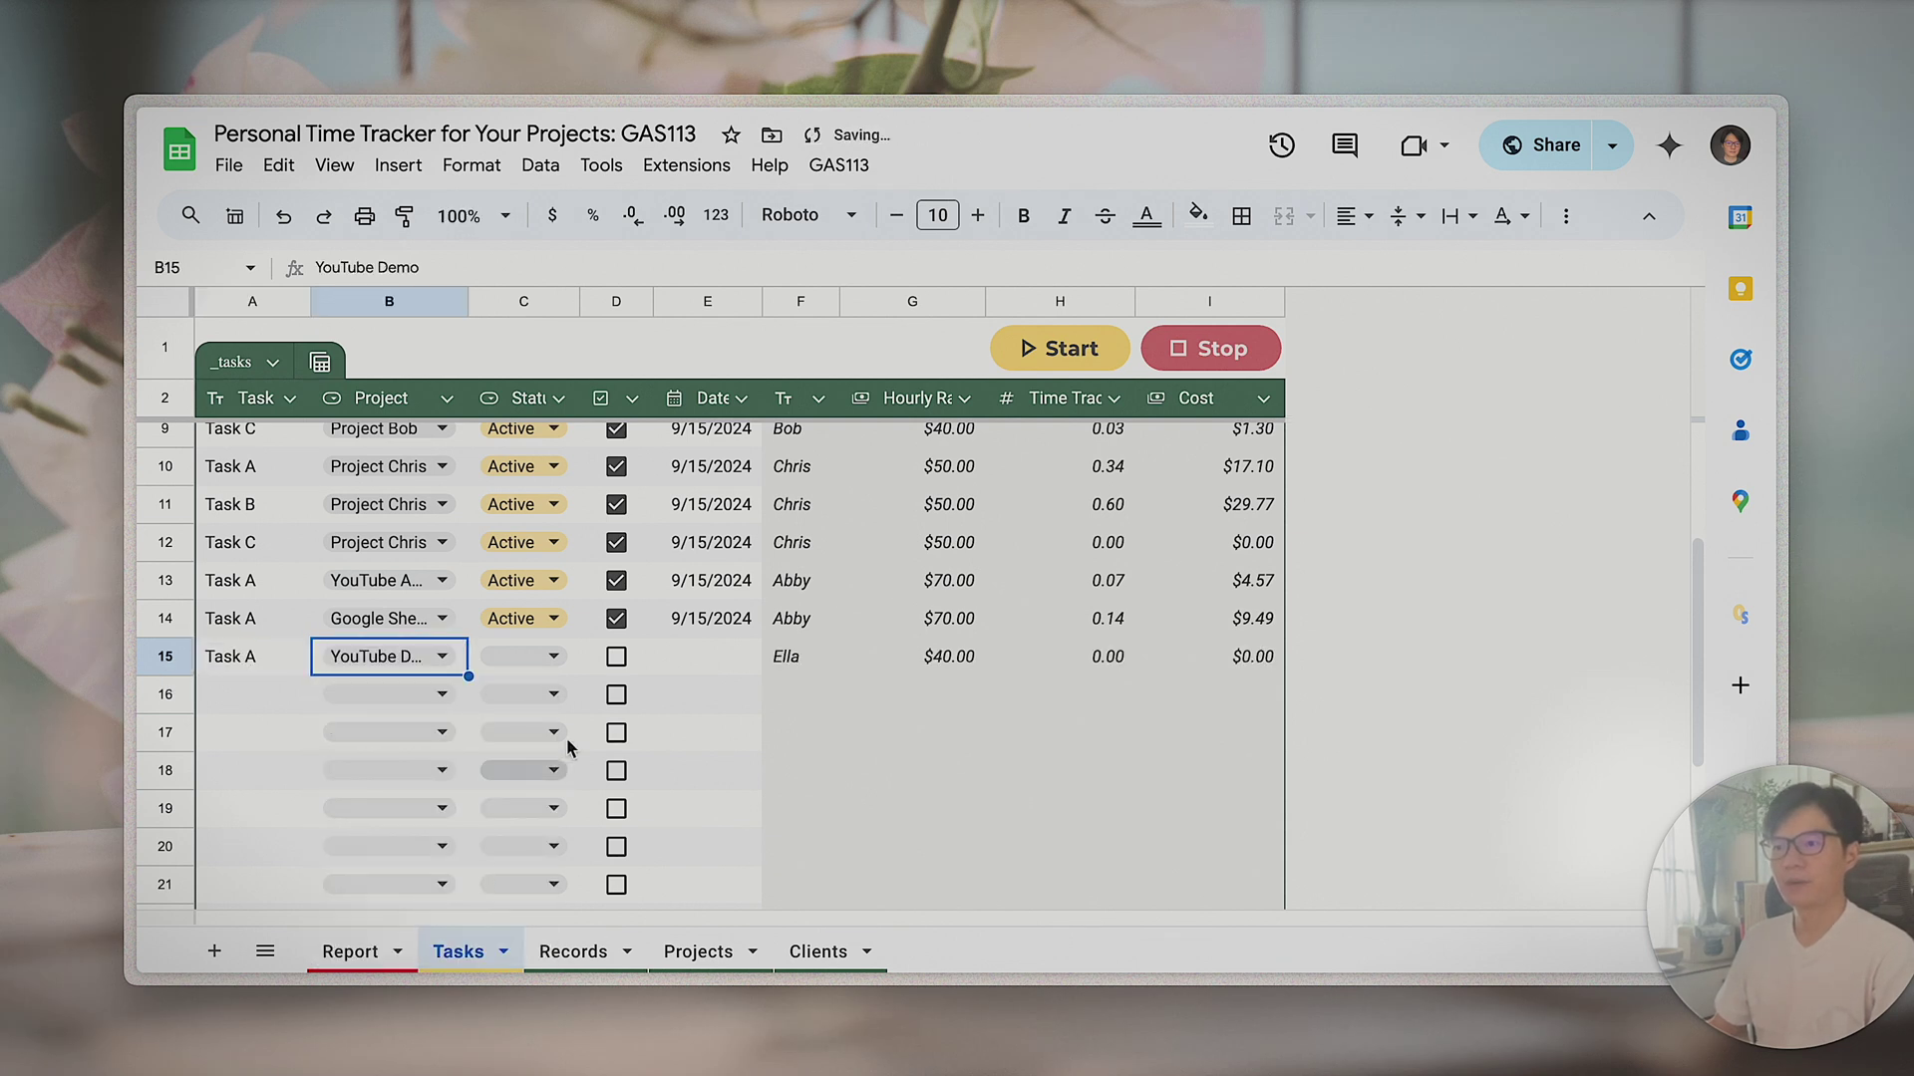
click(776, 663)
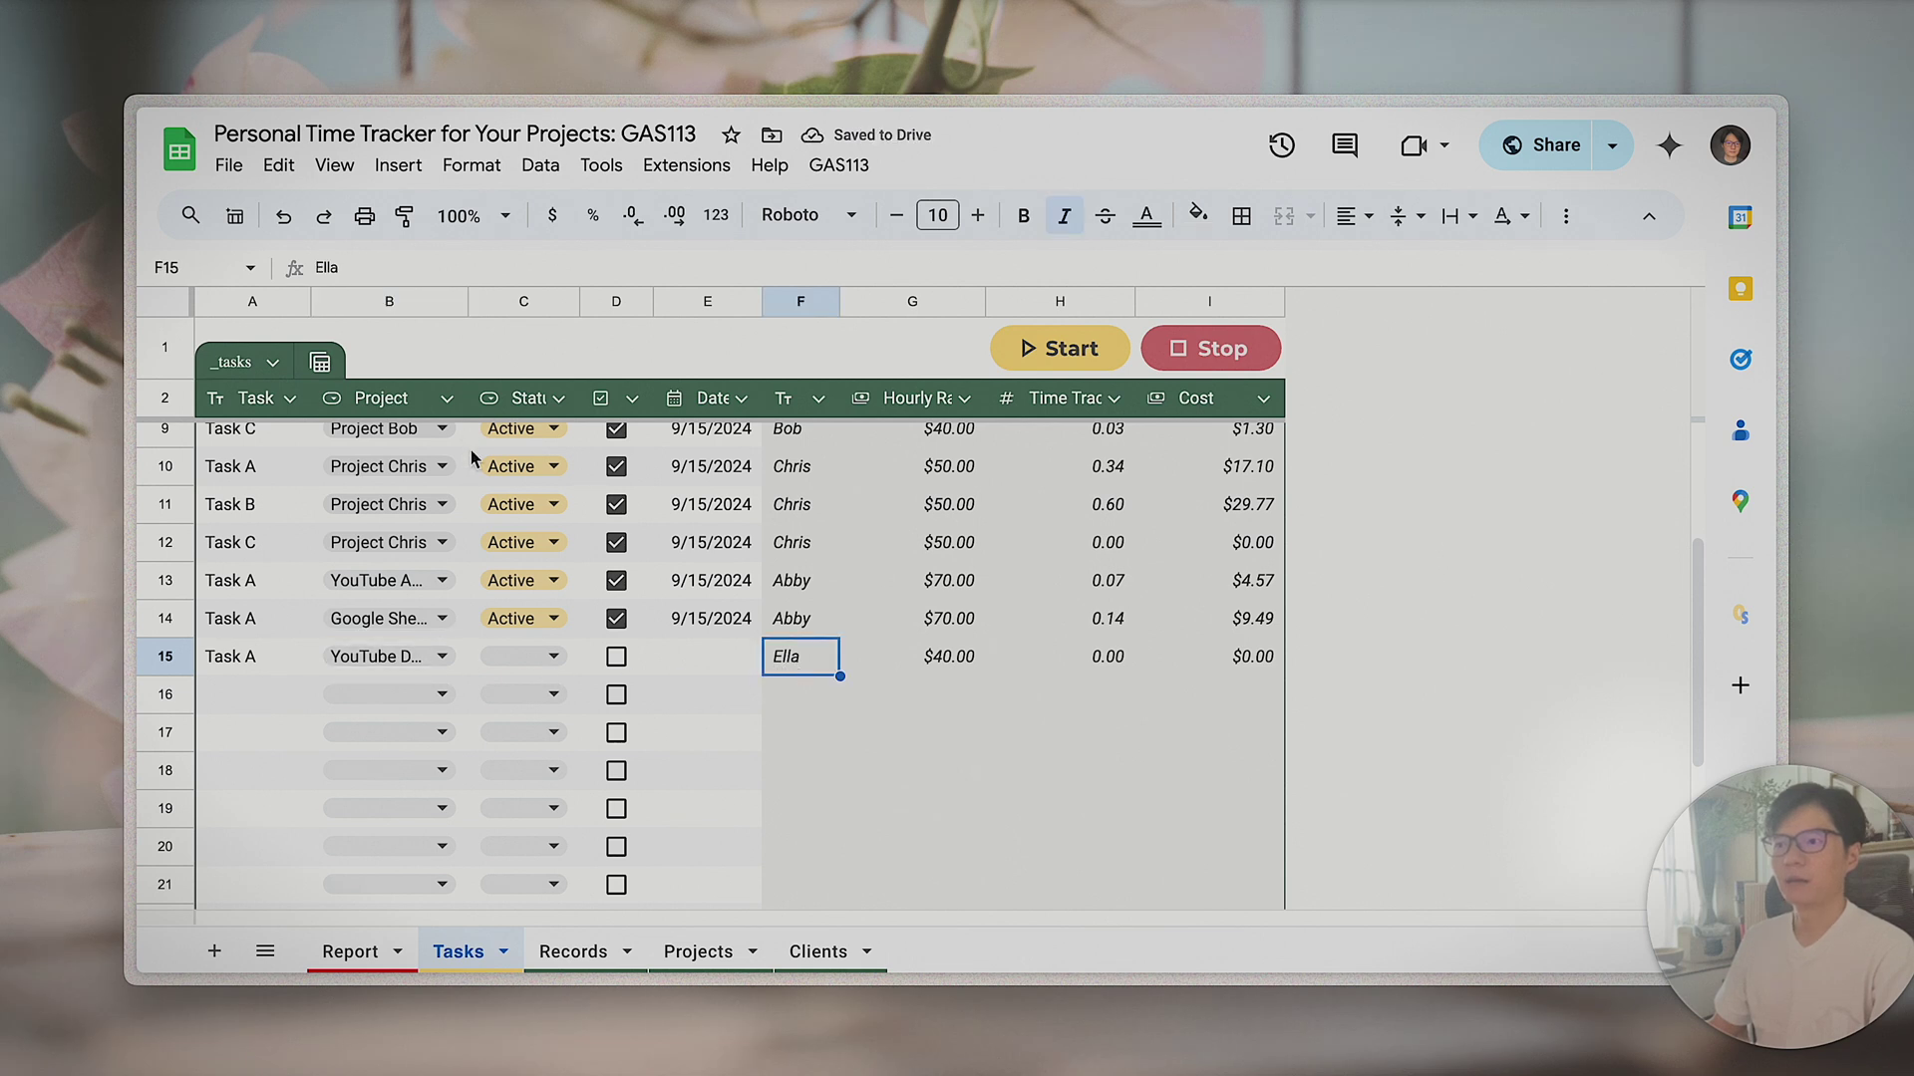
double_click(468, 303)
- Set Task A's status to Active and autofit the Status and Billable columns
click(620, 656)
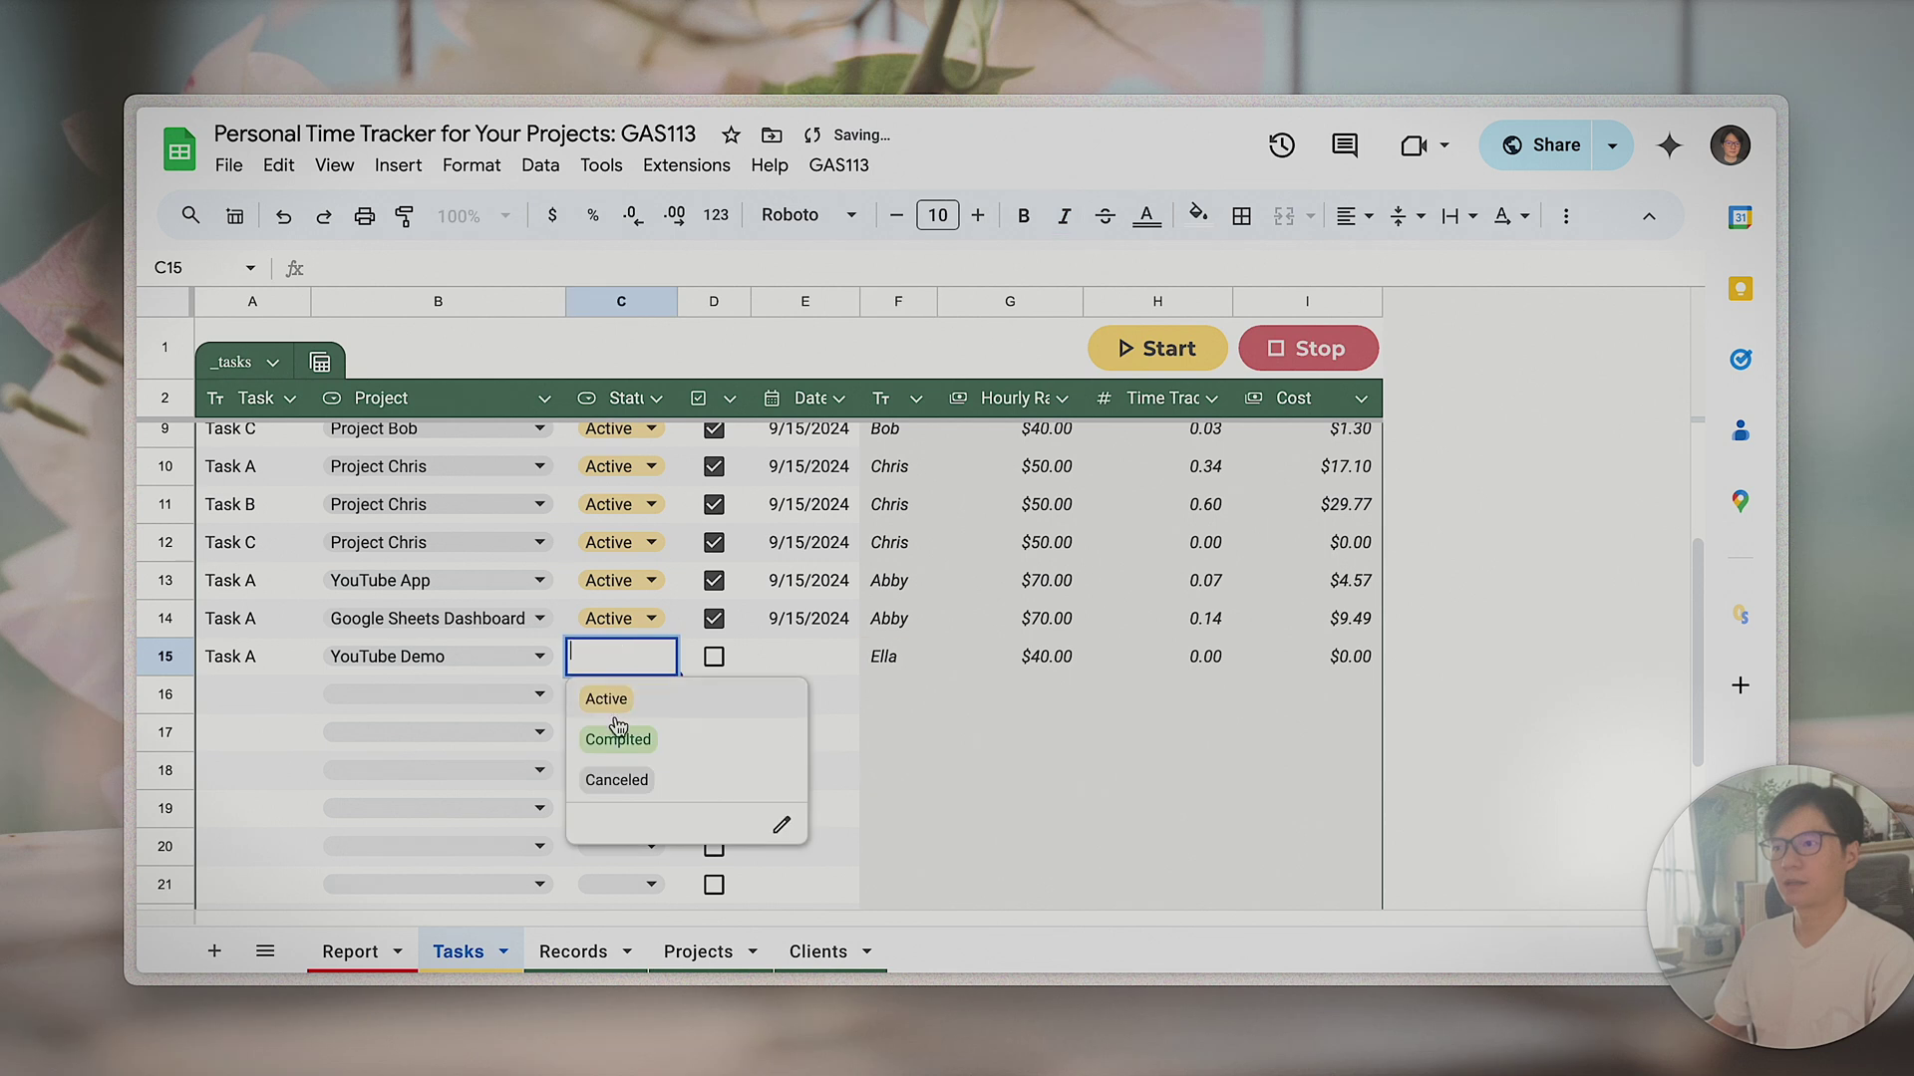
click(626, 704)
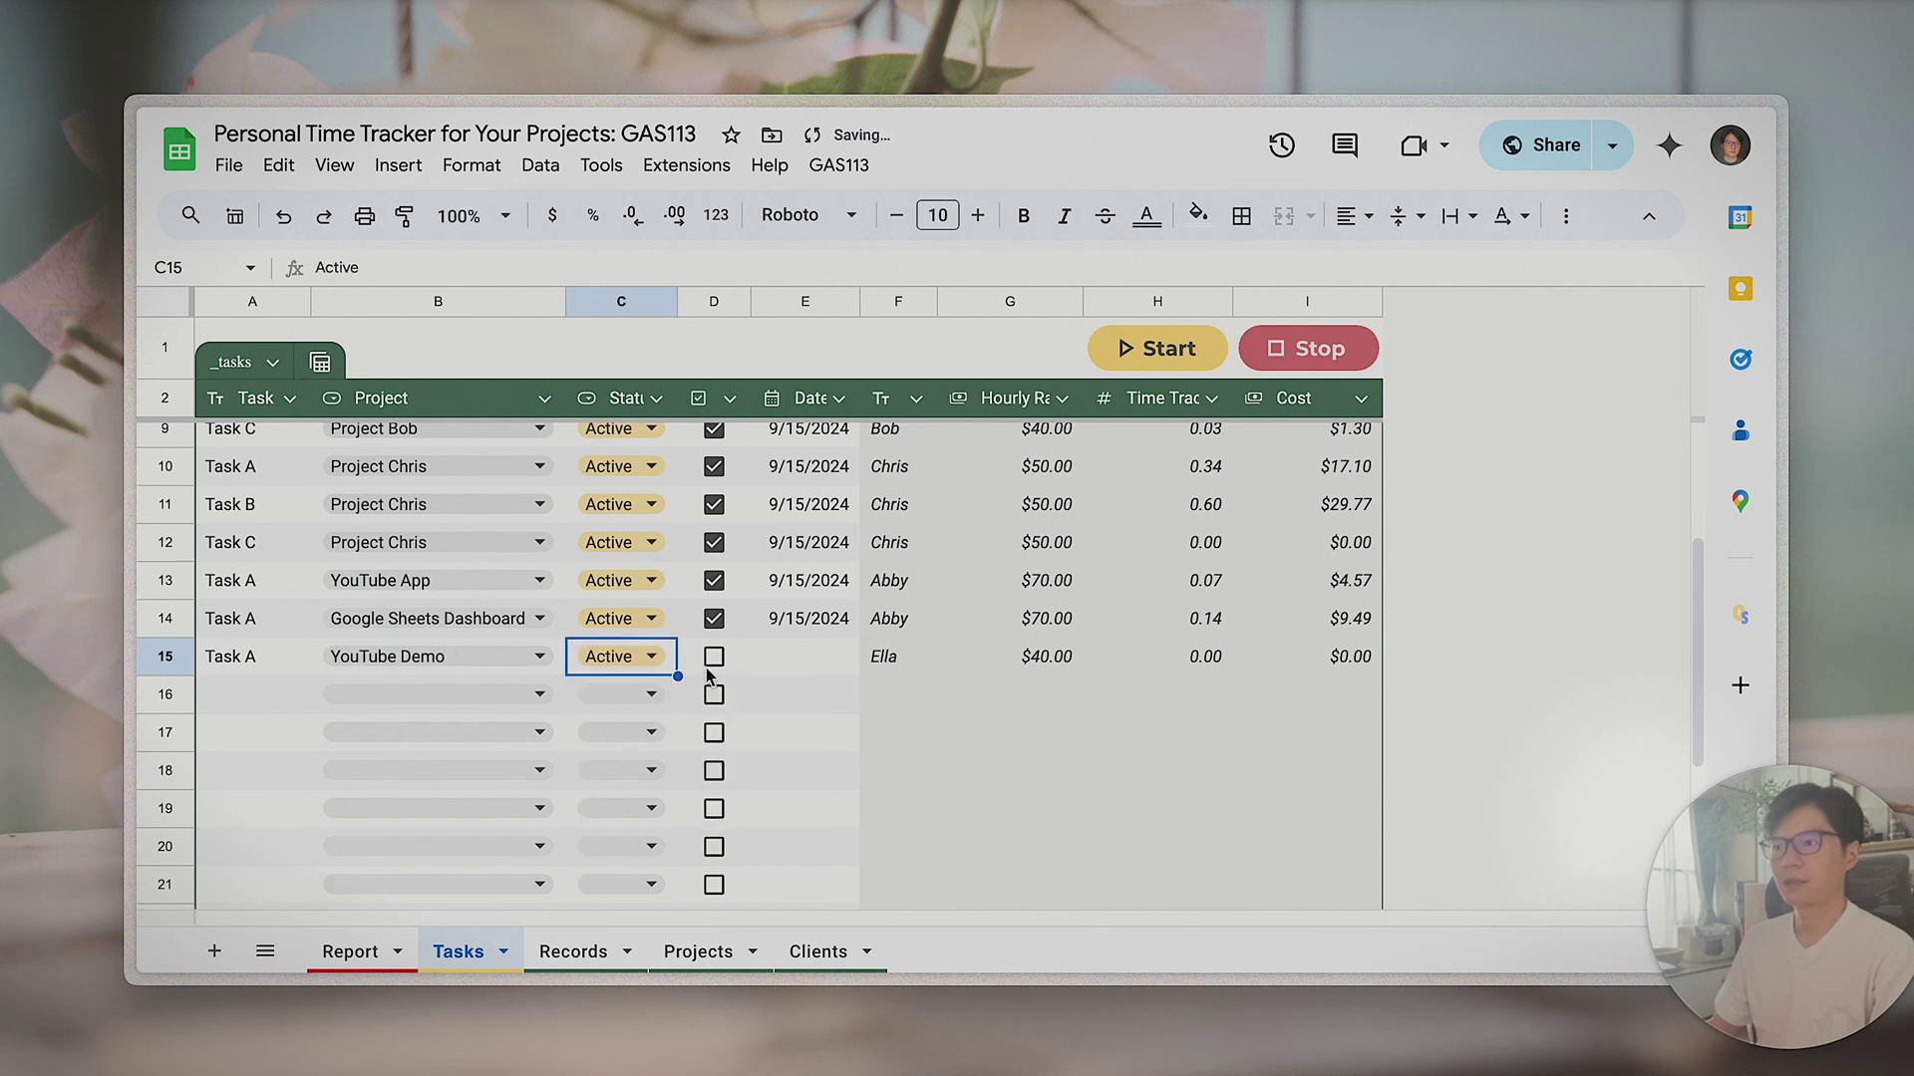
double_click(681, 302)
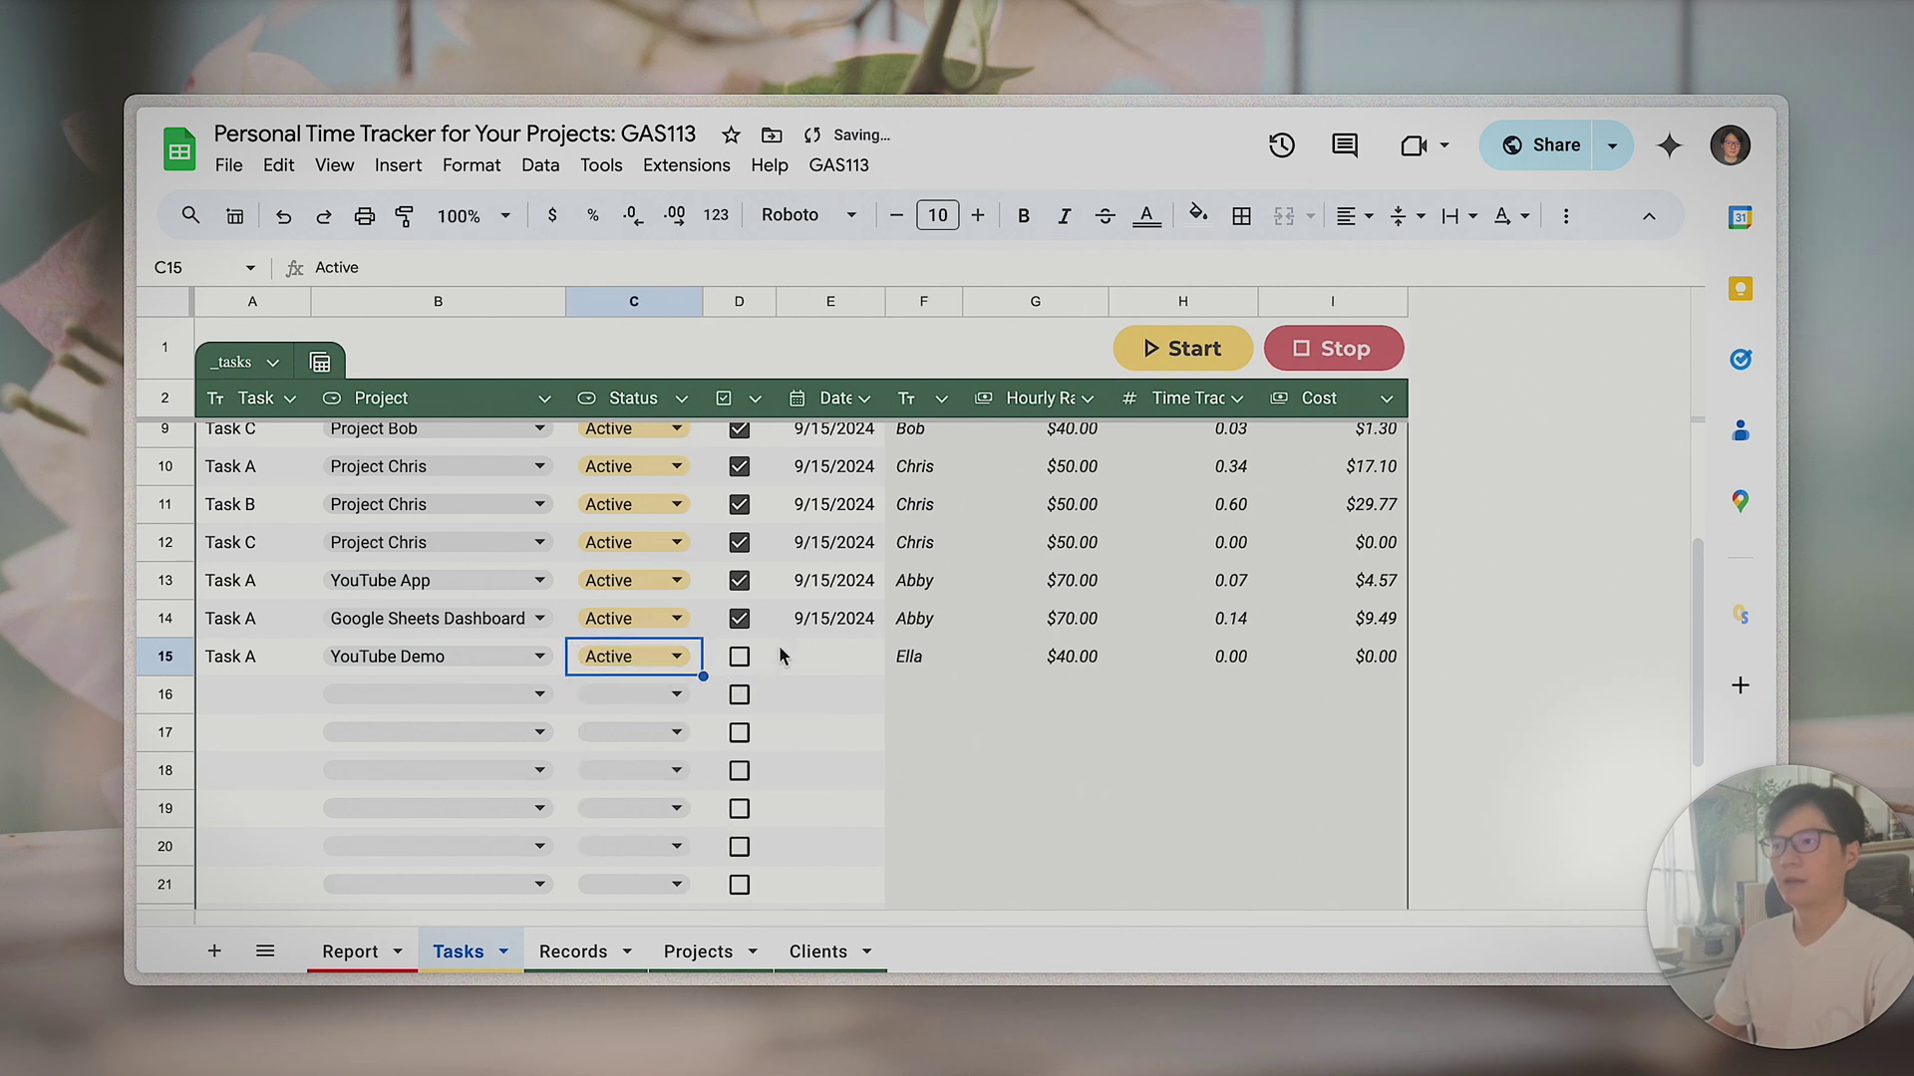
scroll(745, 666, up, 1)
double_click(776, 302)
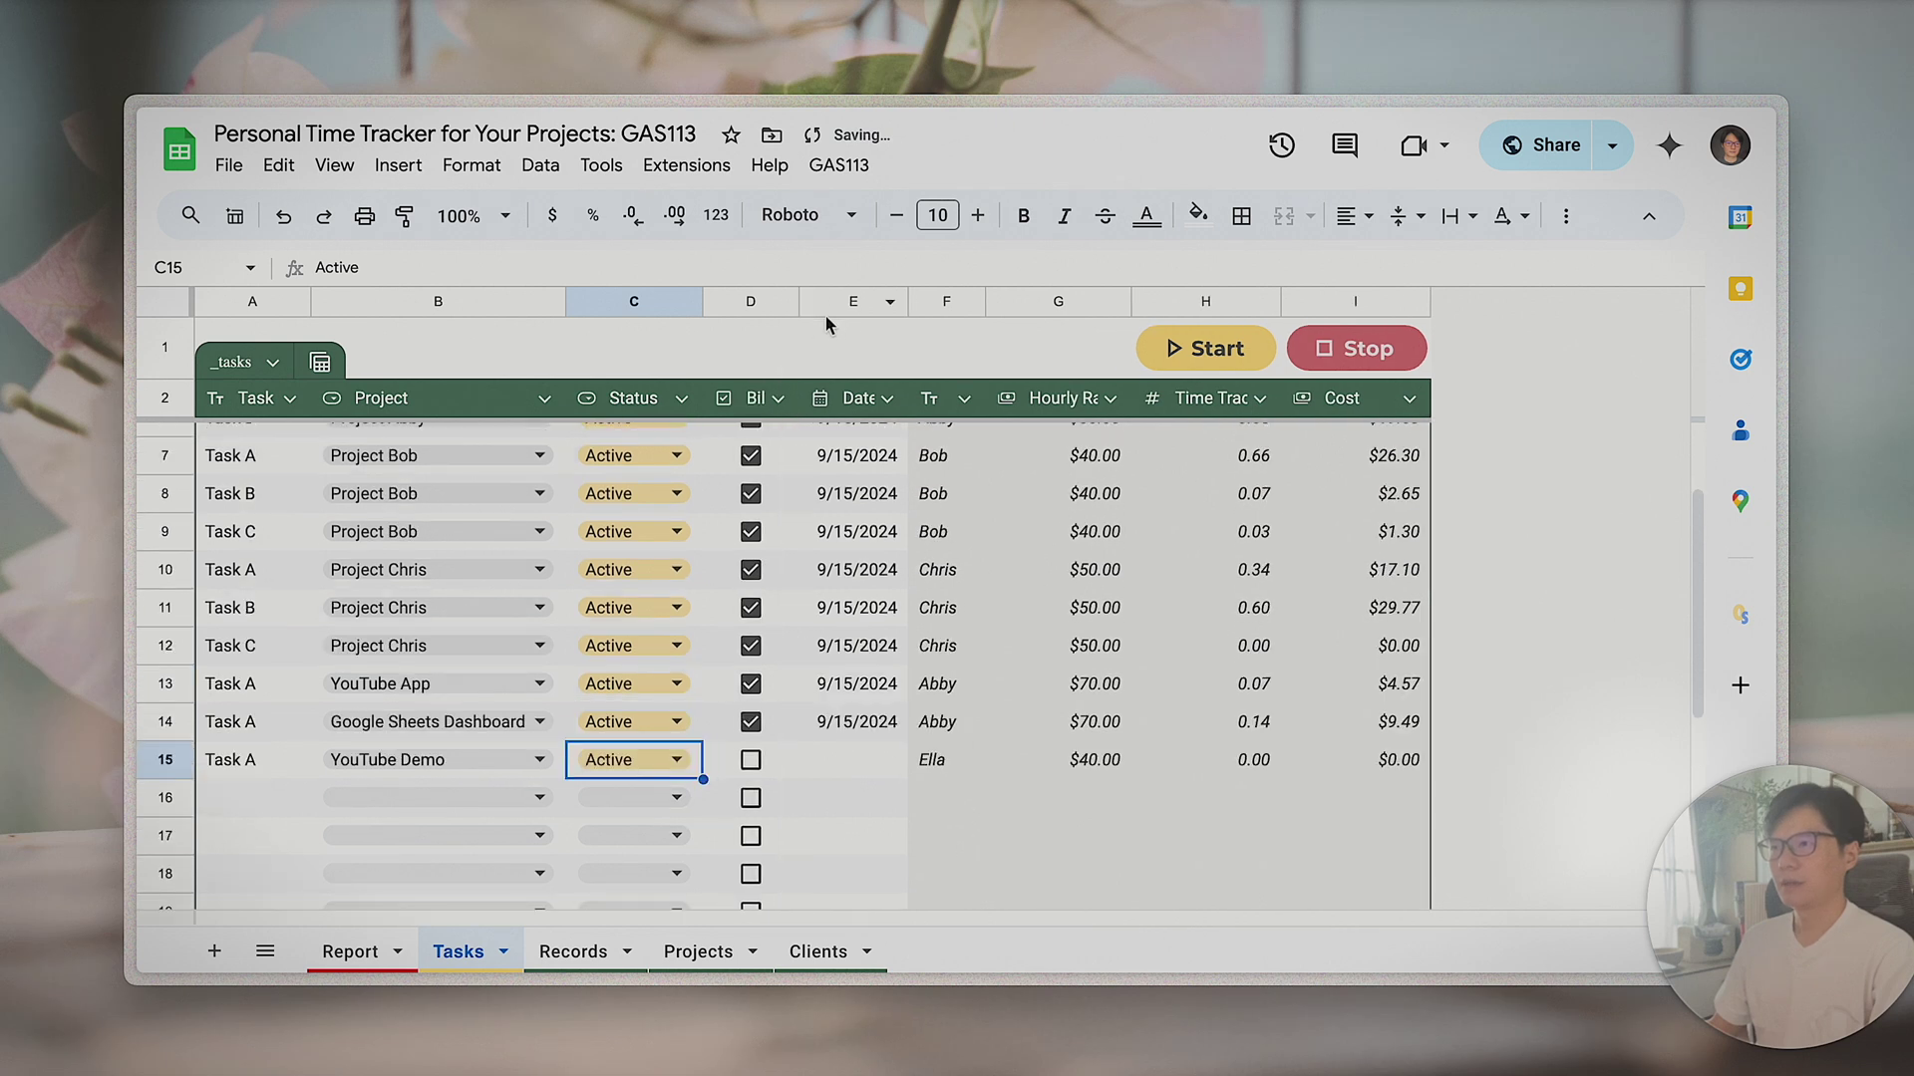
double_click(802, 302)
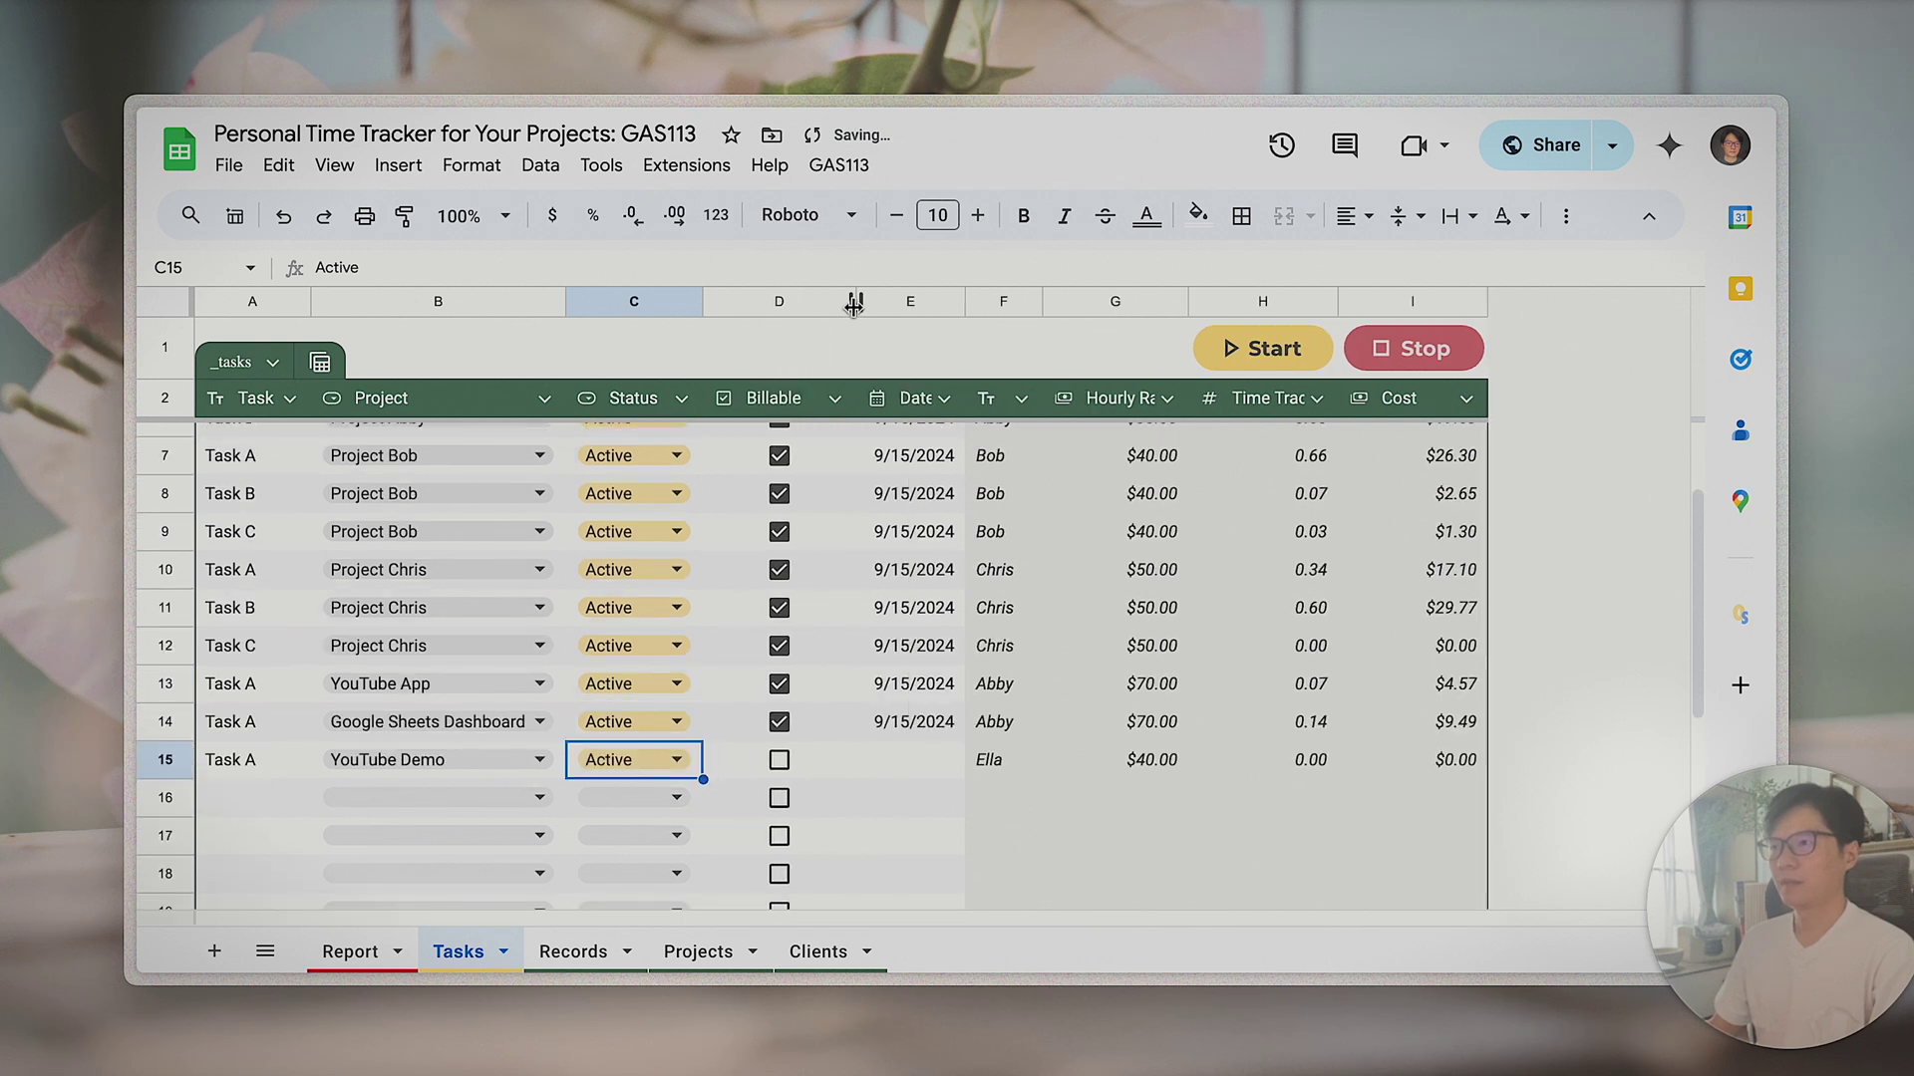
- Mark Task A as billable and date it 9/16/2024
click(779, 763)
click(927, 768)
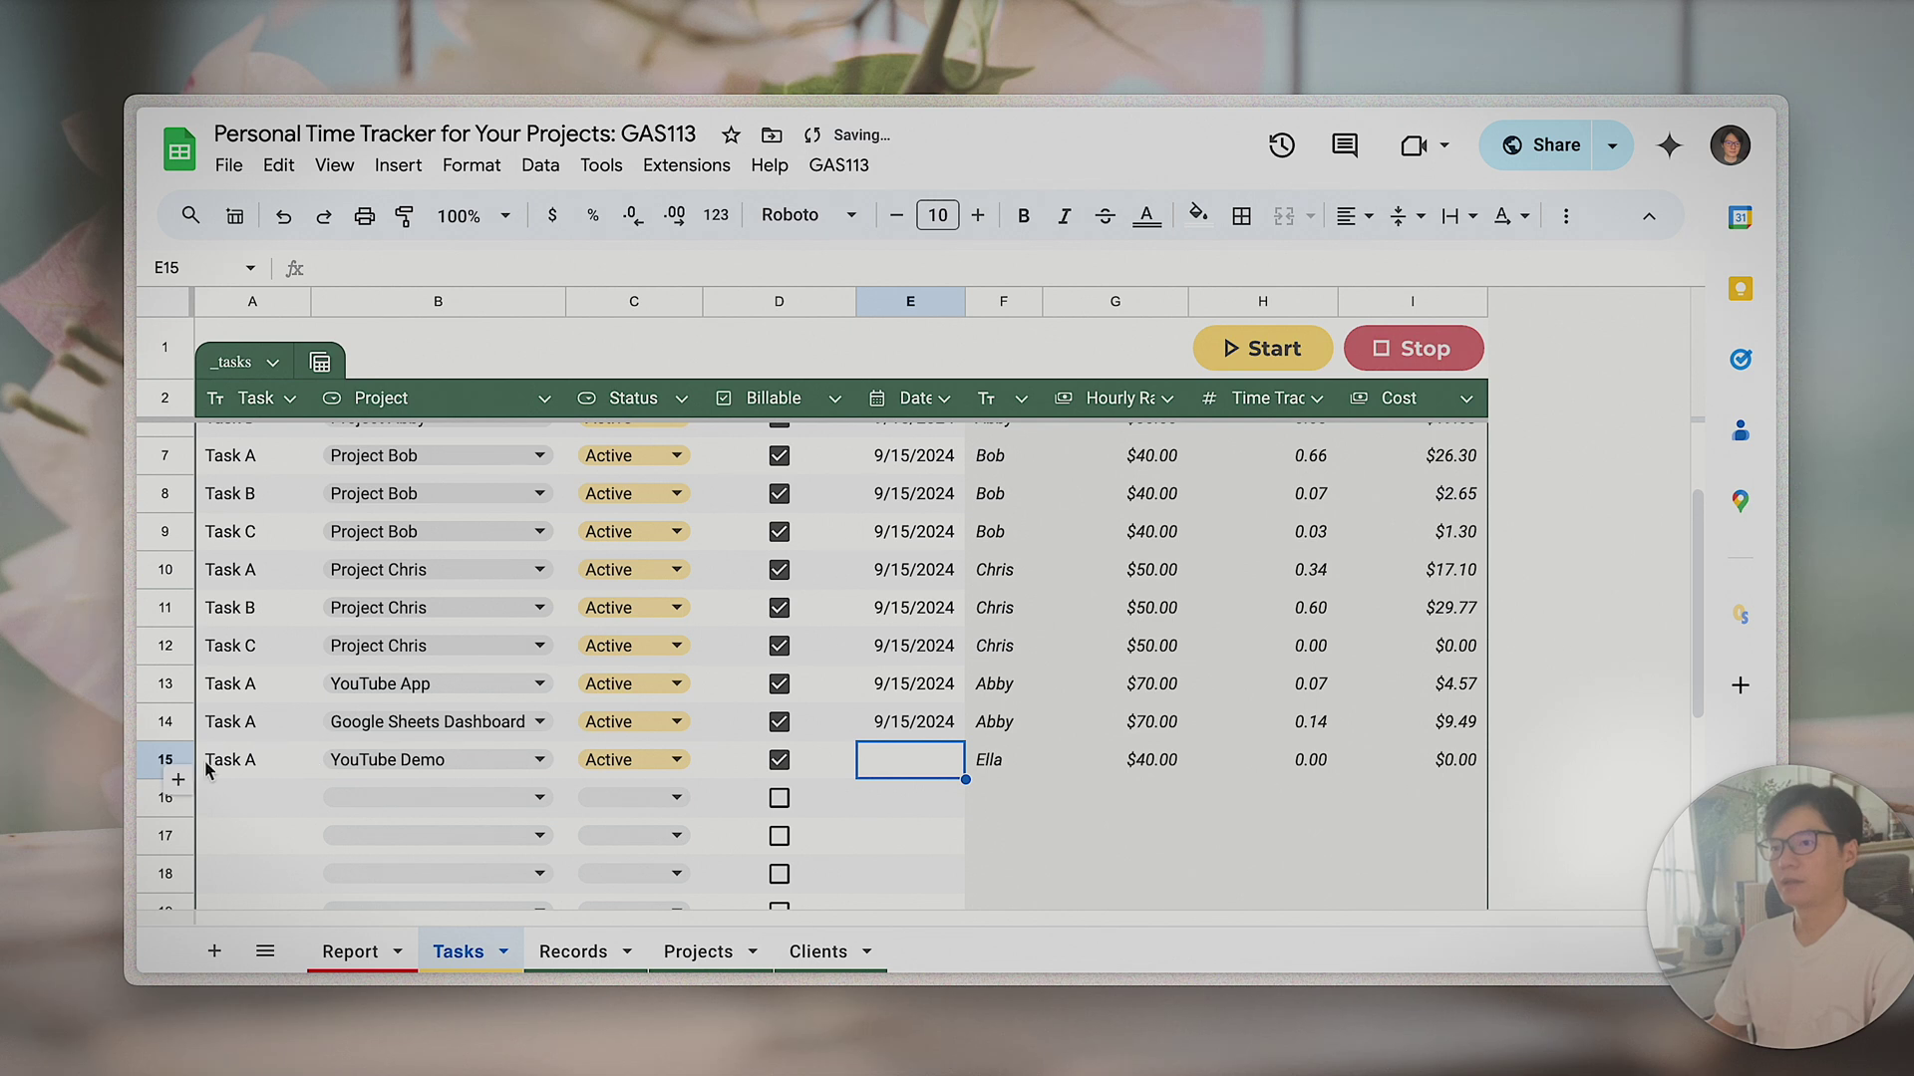
click(167, 761)
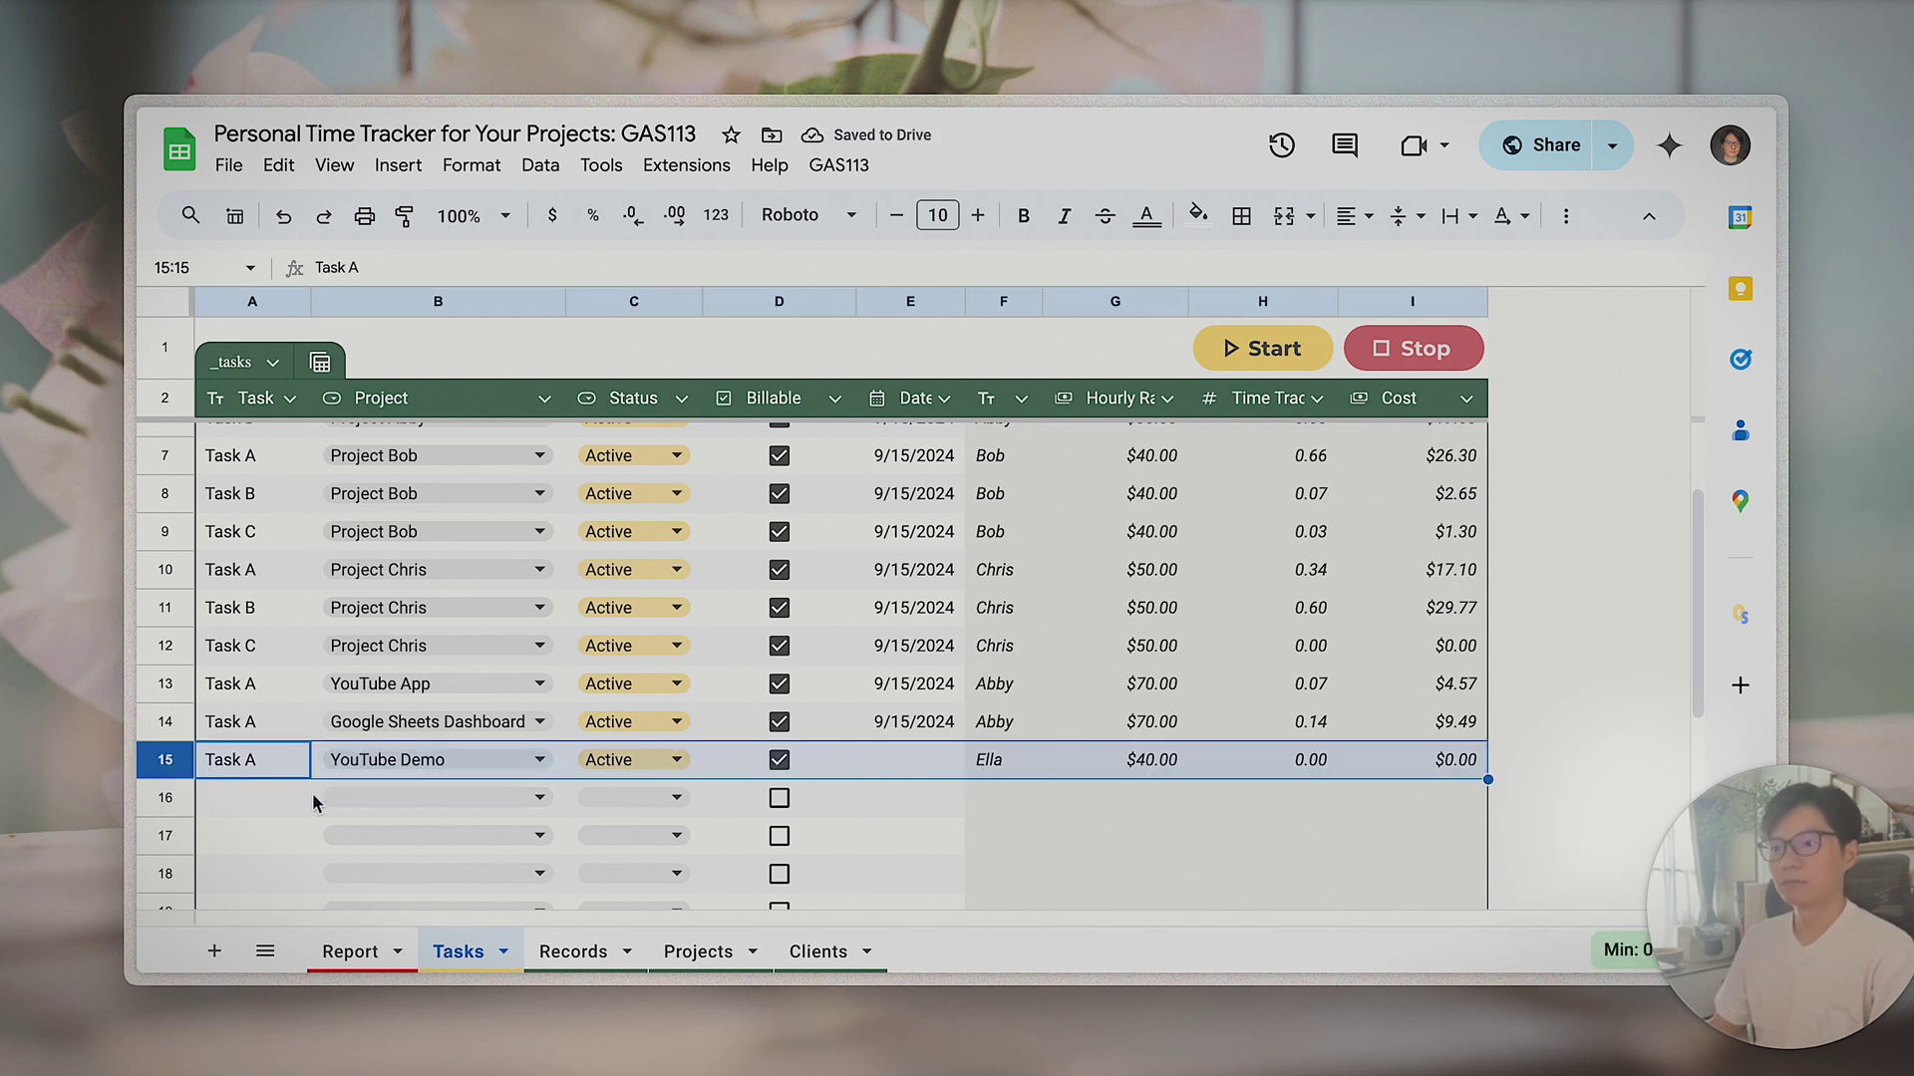
click(942, 769)
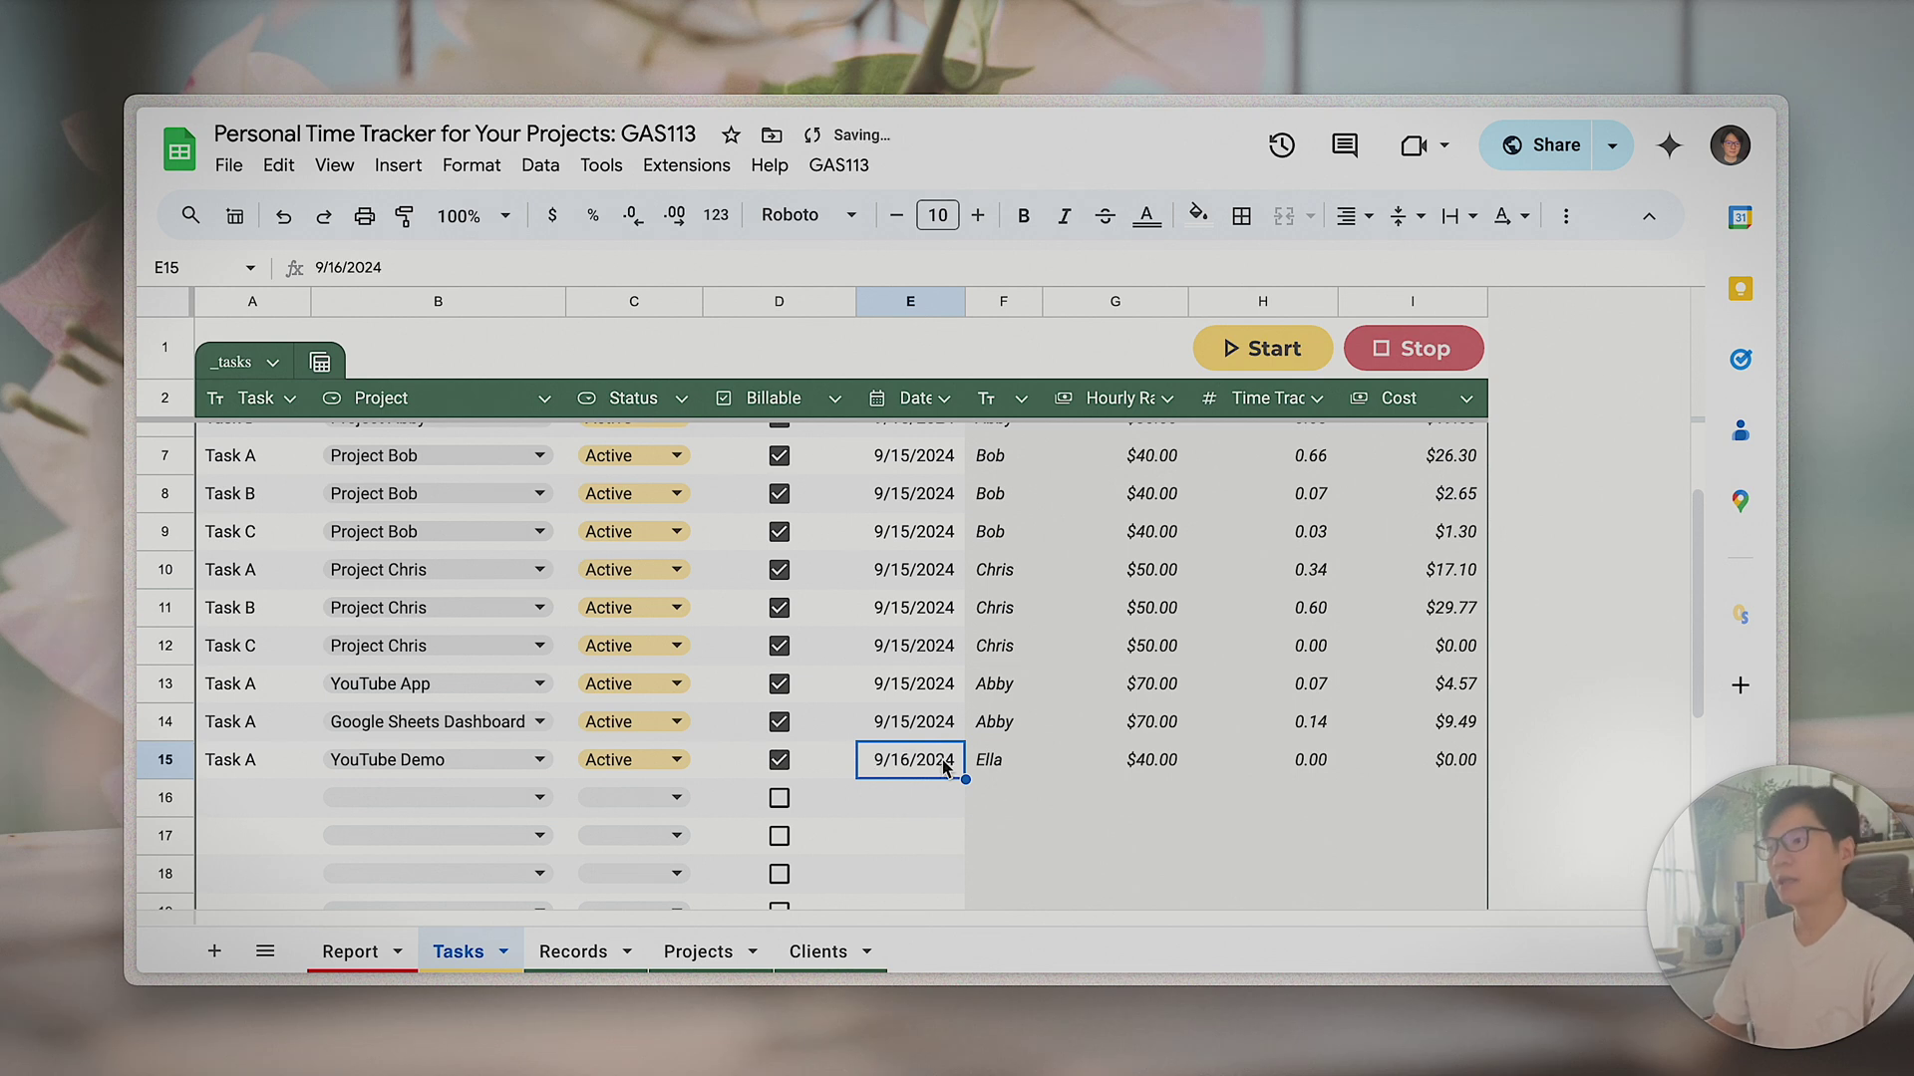
click(1013, 770)
- Select Task A's auto-calculated client, rate, time and cost cells and inspect F3
key(shift+Right)
key(shift+Right)
key(shift+Right)
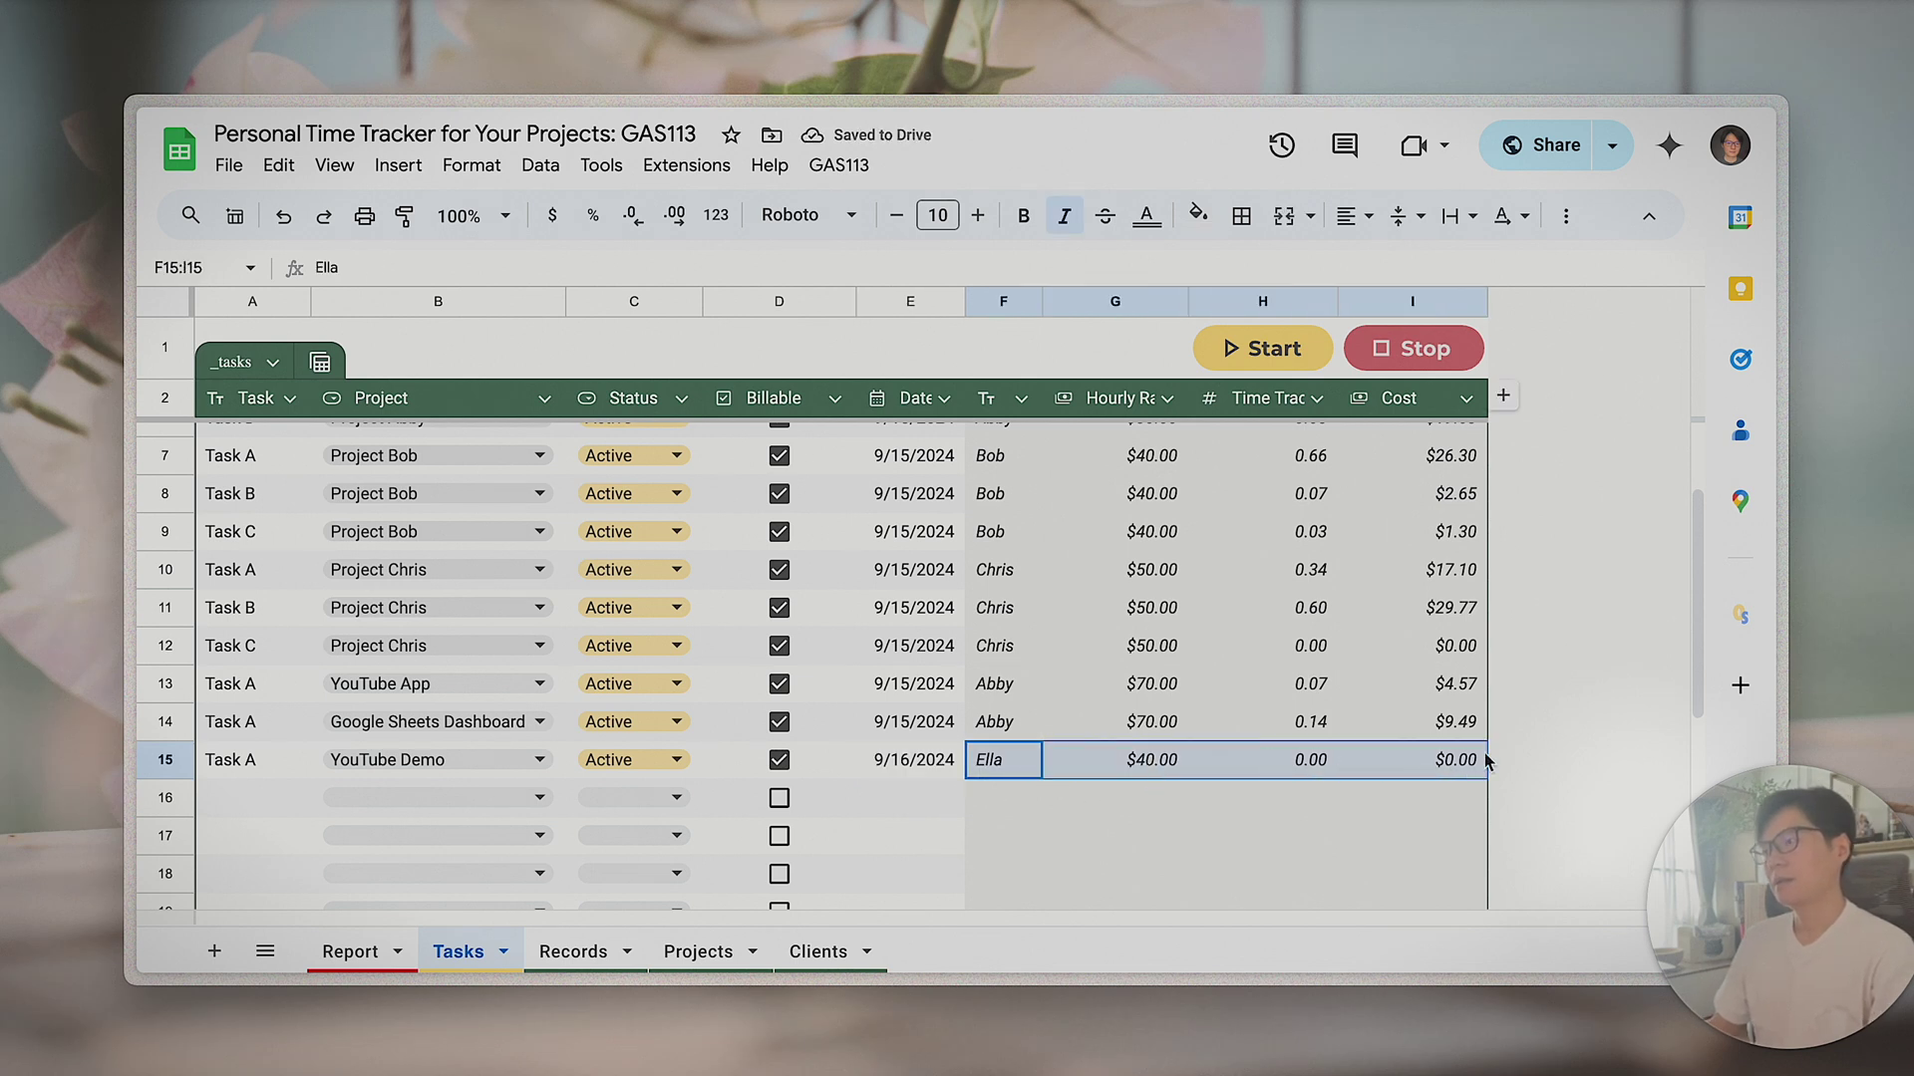
scroll(1000, 496, up, 2)
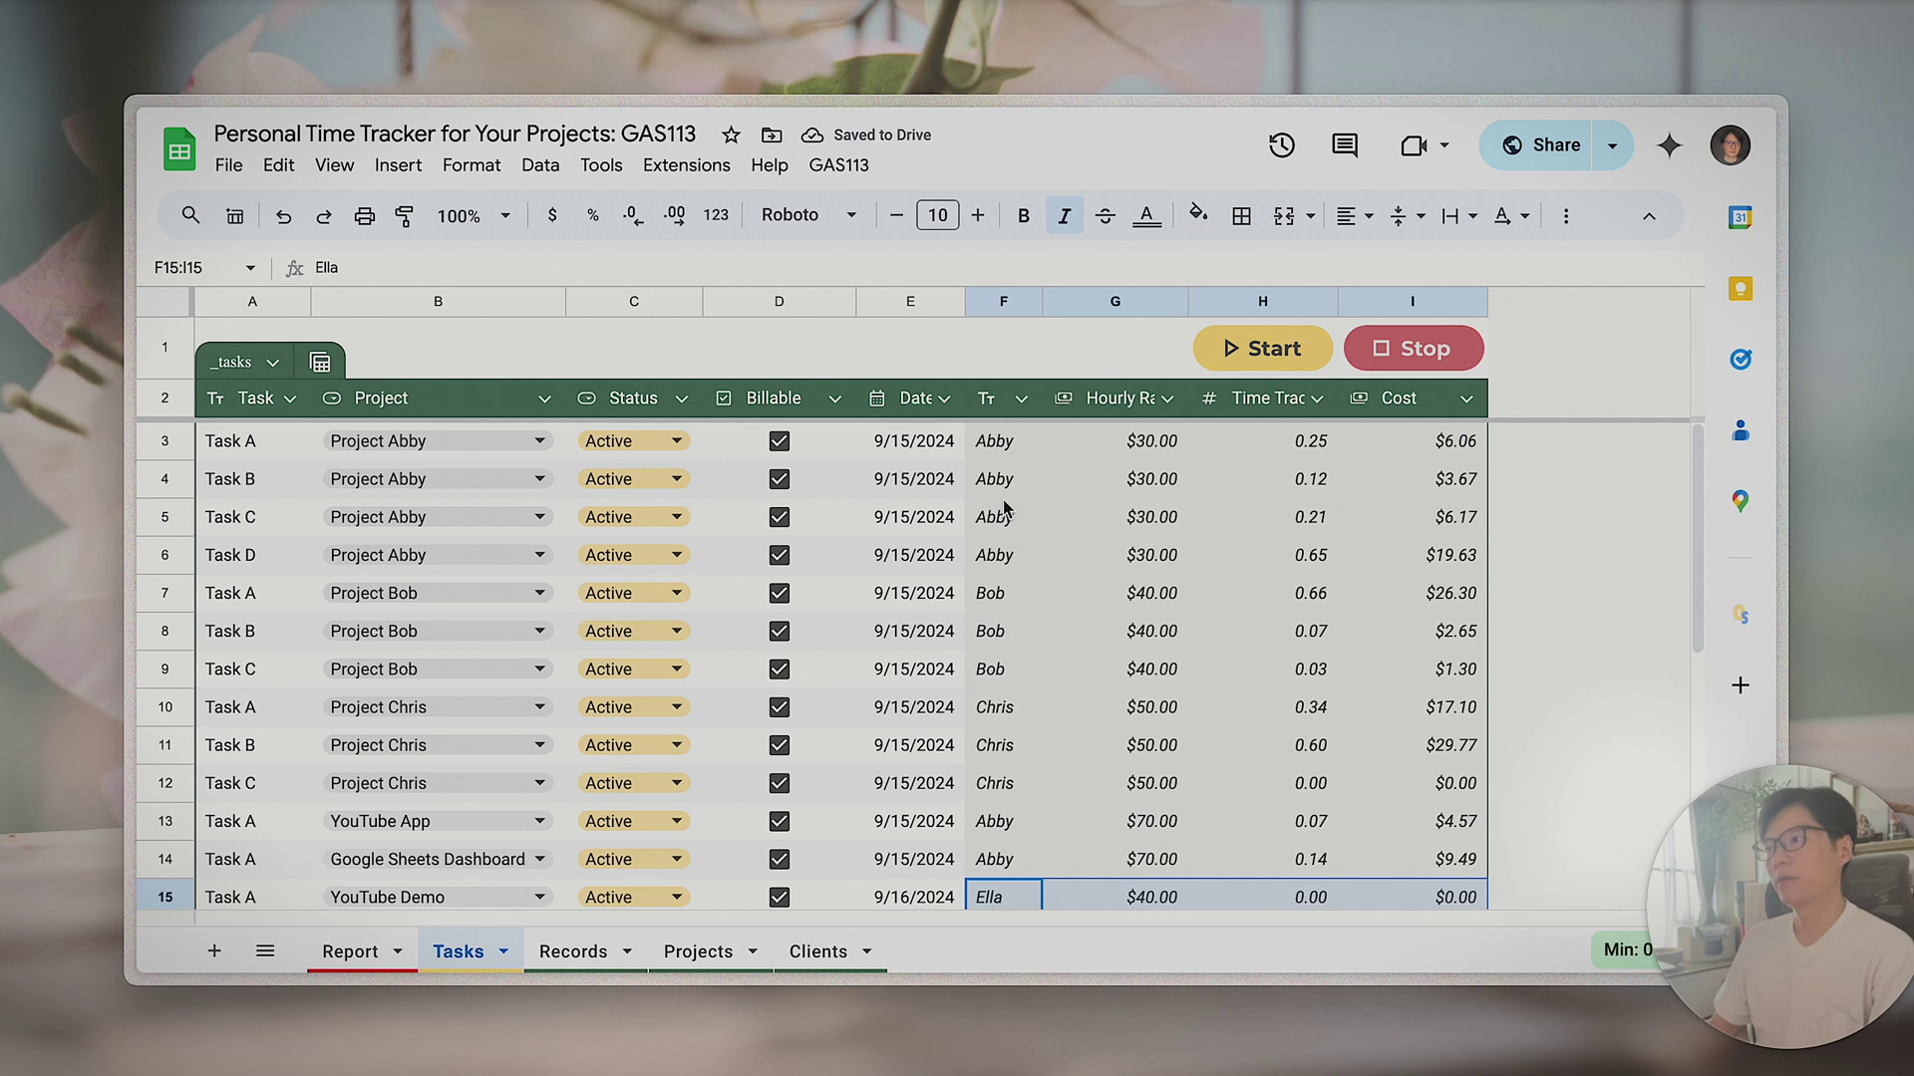
scroll(1005, 508, down, 4)
scroll(1011, 518, up, 3)
scroll(1013, 526, up, 3)
click(1016, 444)
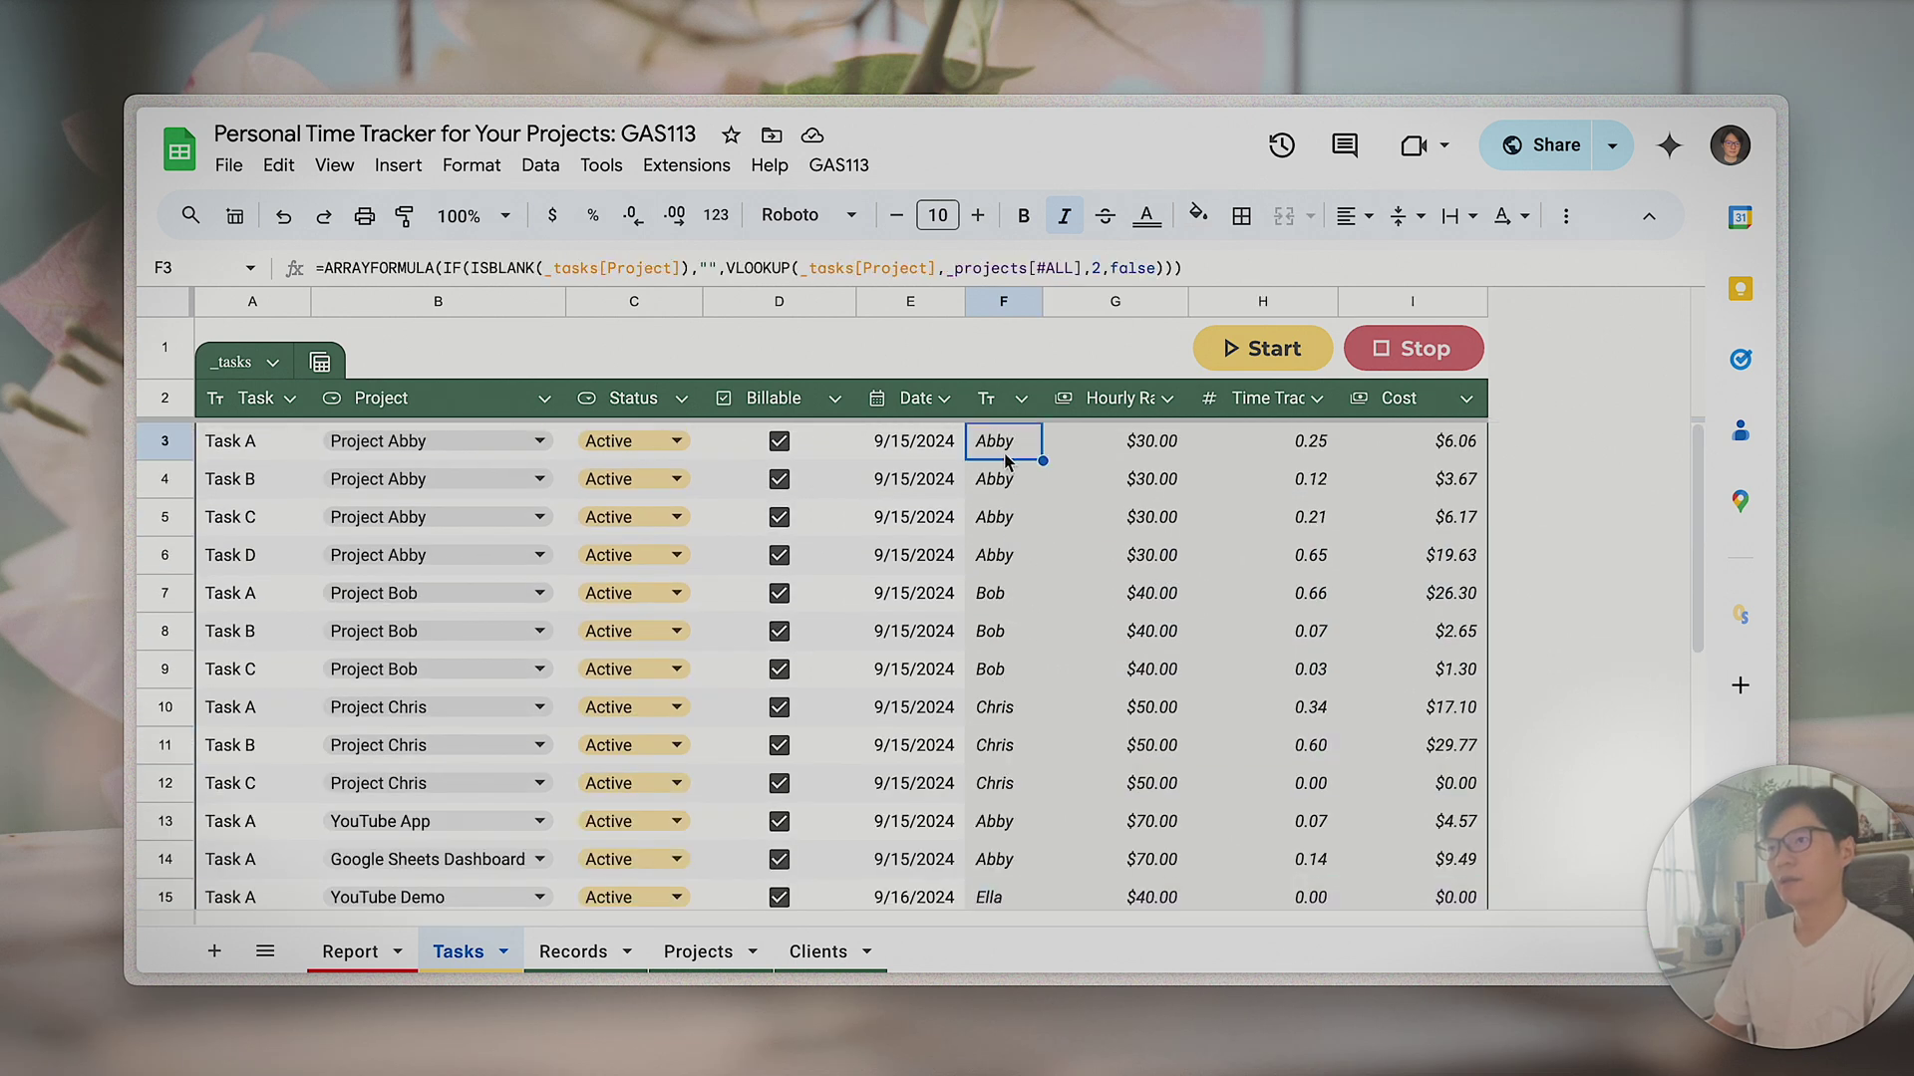
scroll(1039, 631, down, 2)
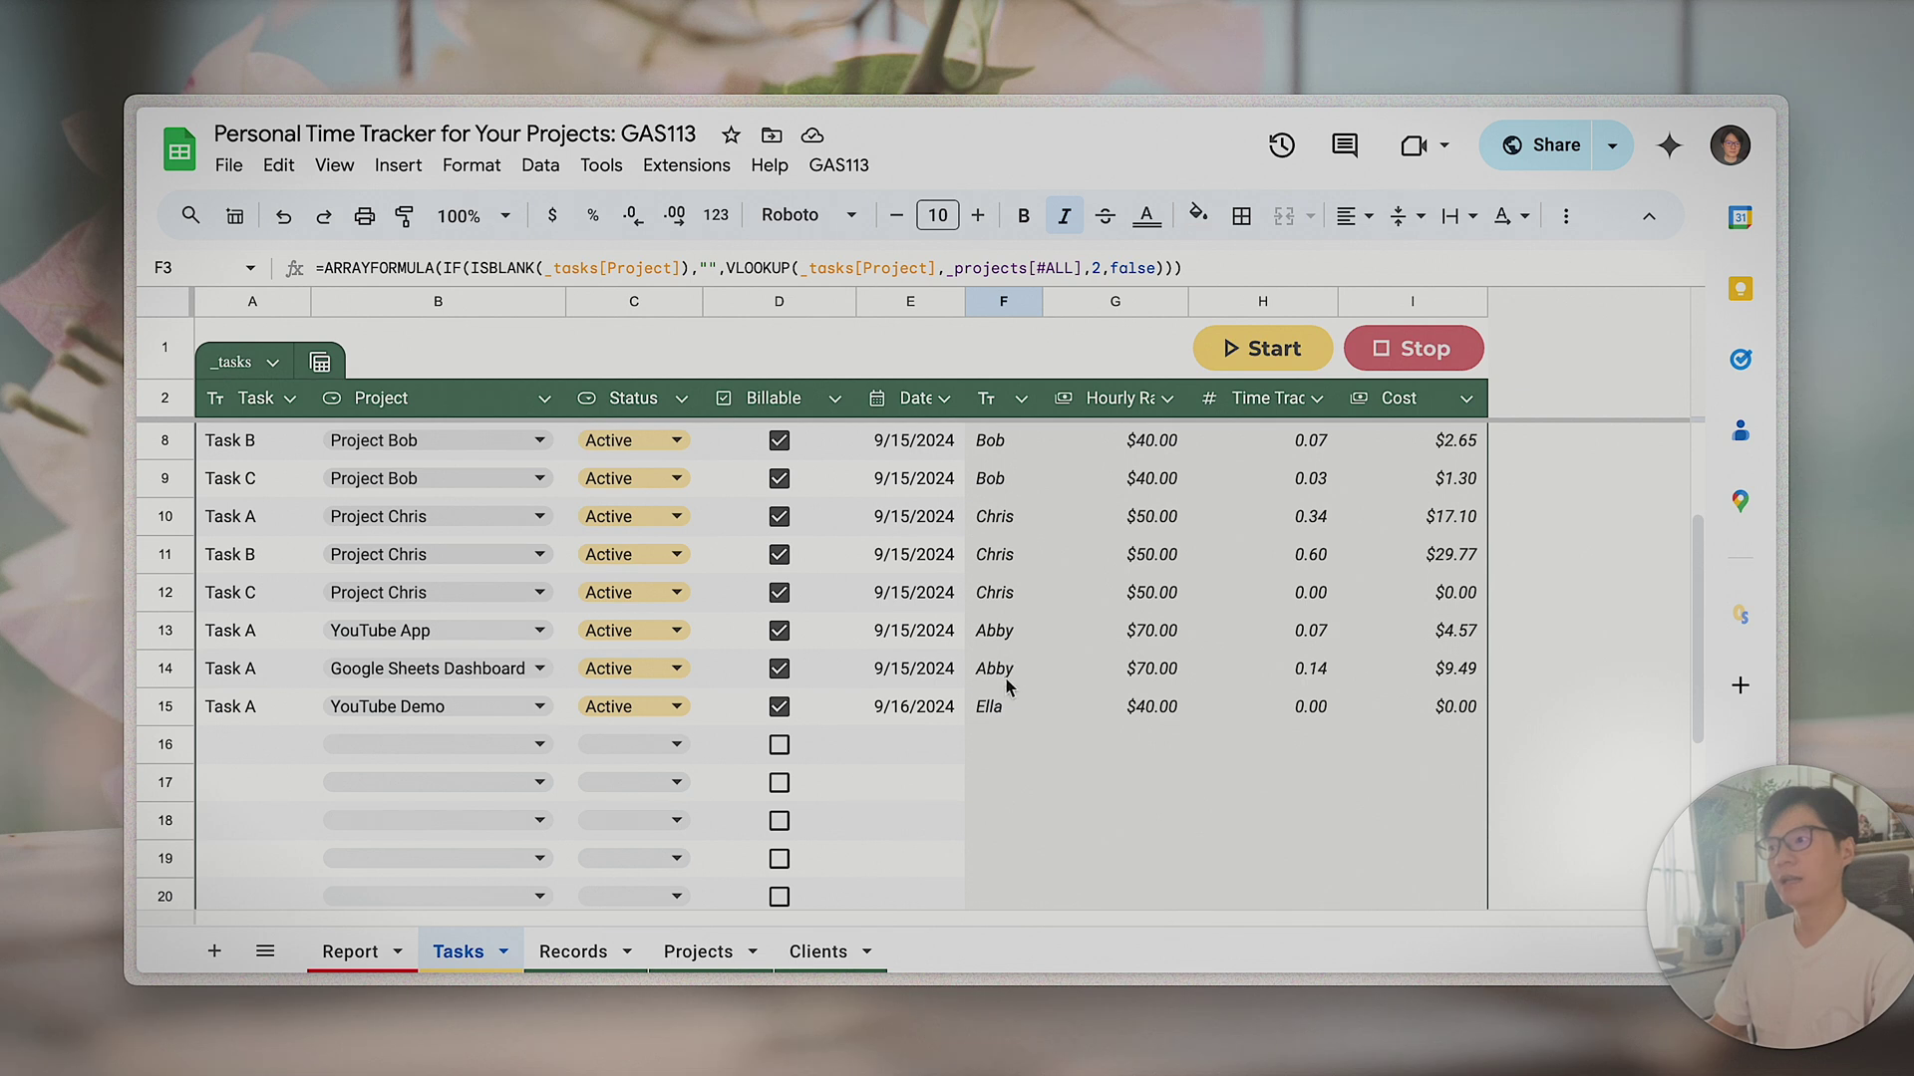
scroll(1016, 488, up, 3)
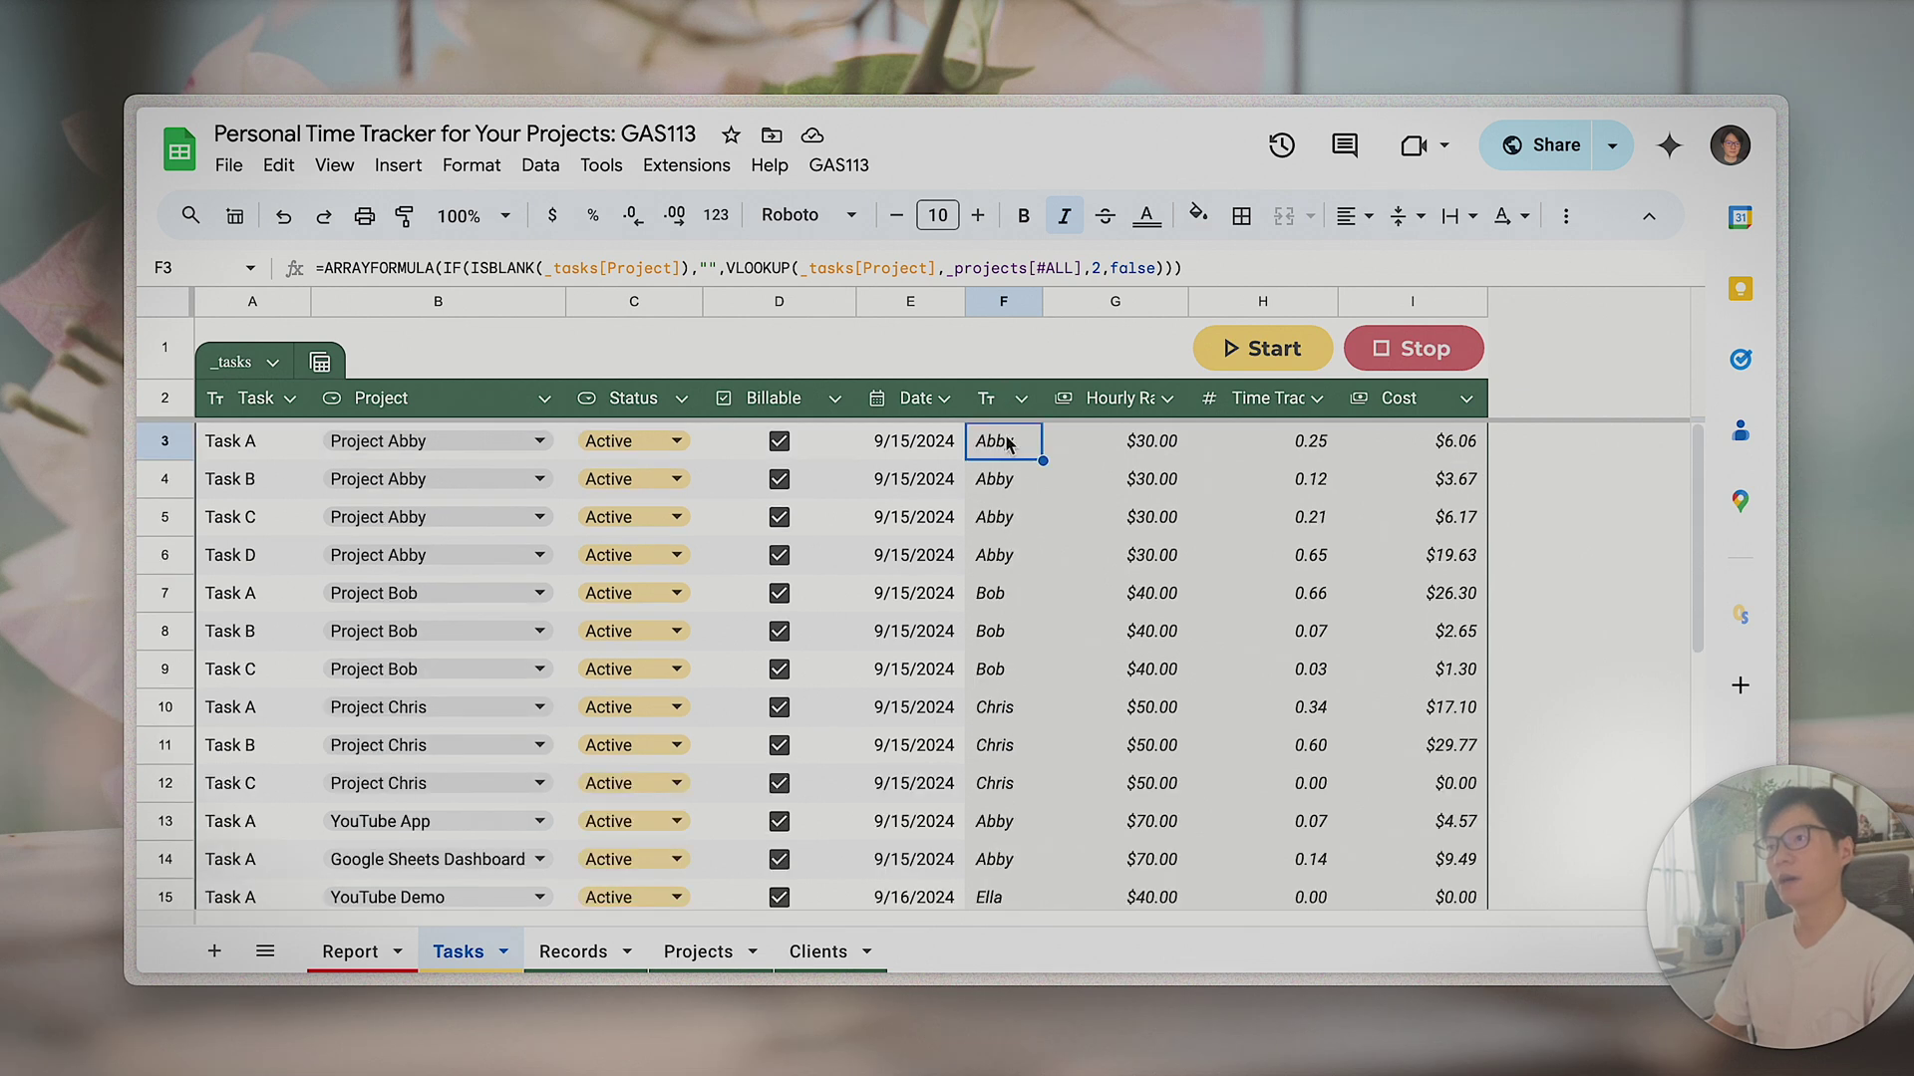
scroll(983, 662, down, 5)
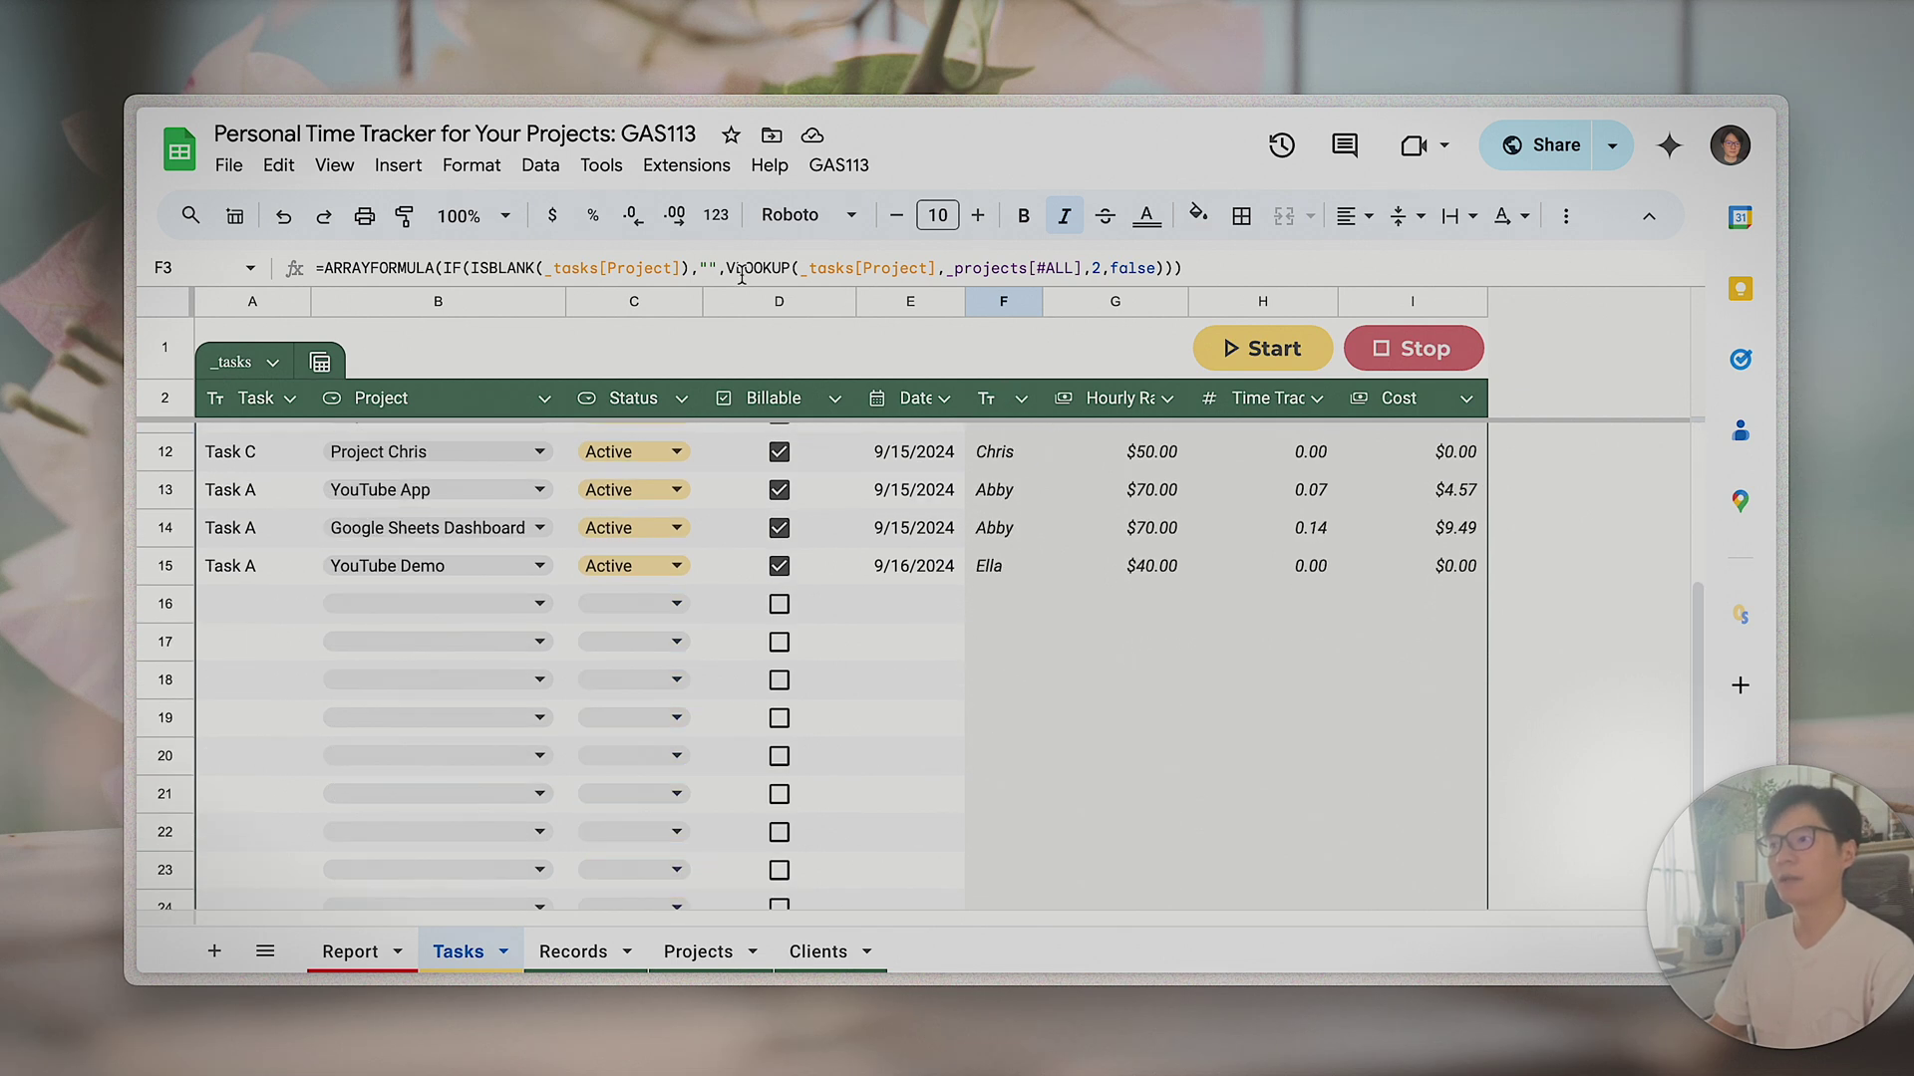
- Confirm Ella as Task A's client and show F3's ARRAYFORMULA VLOOKUP in the formula bar
click(267, 564)
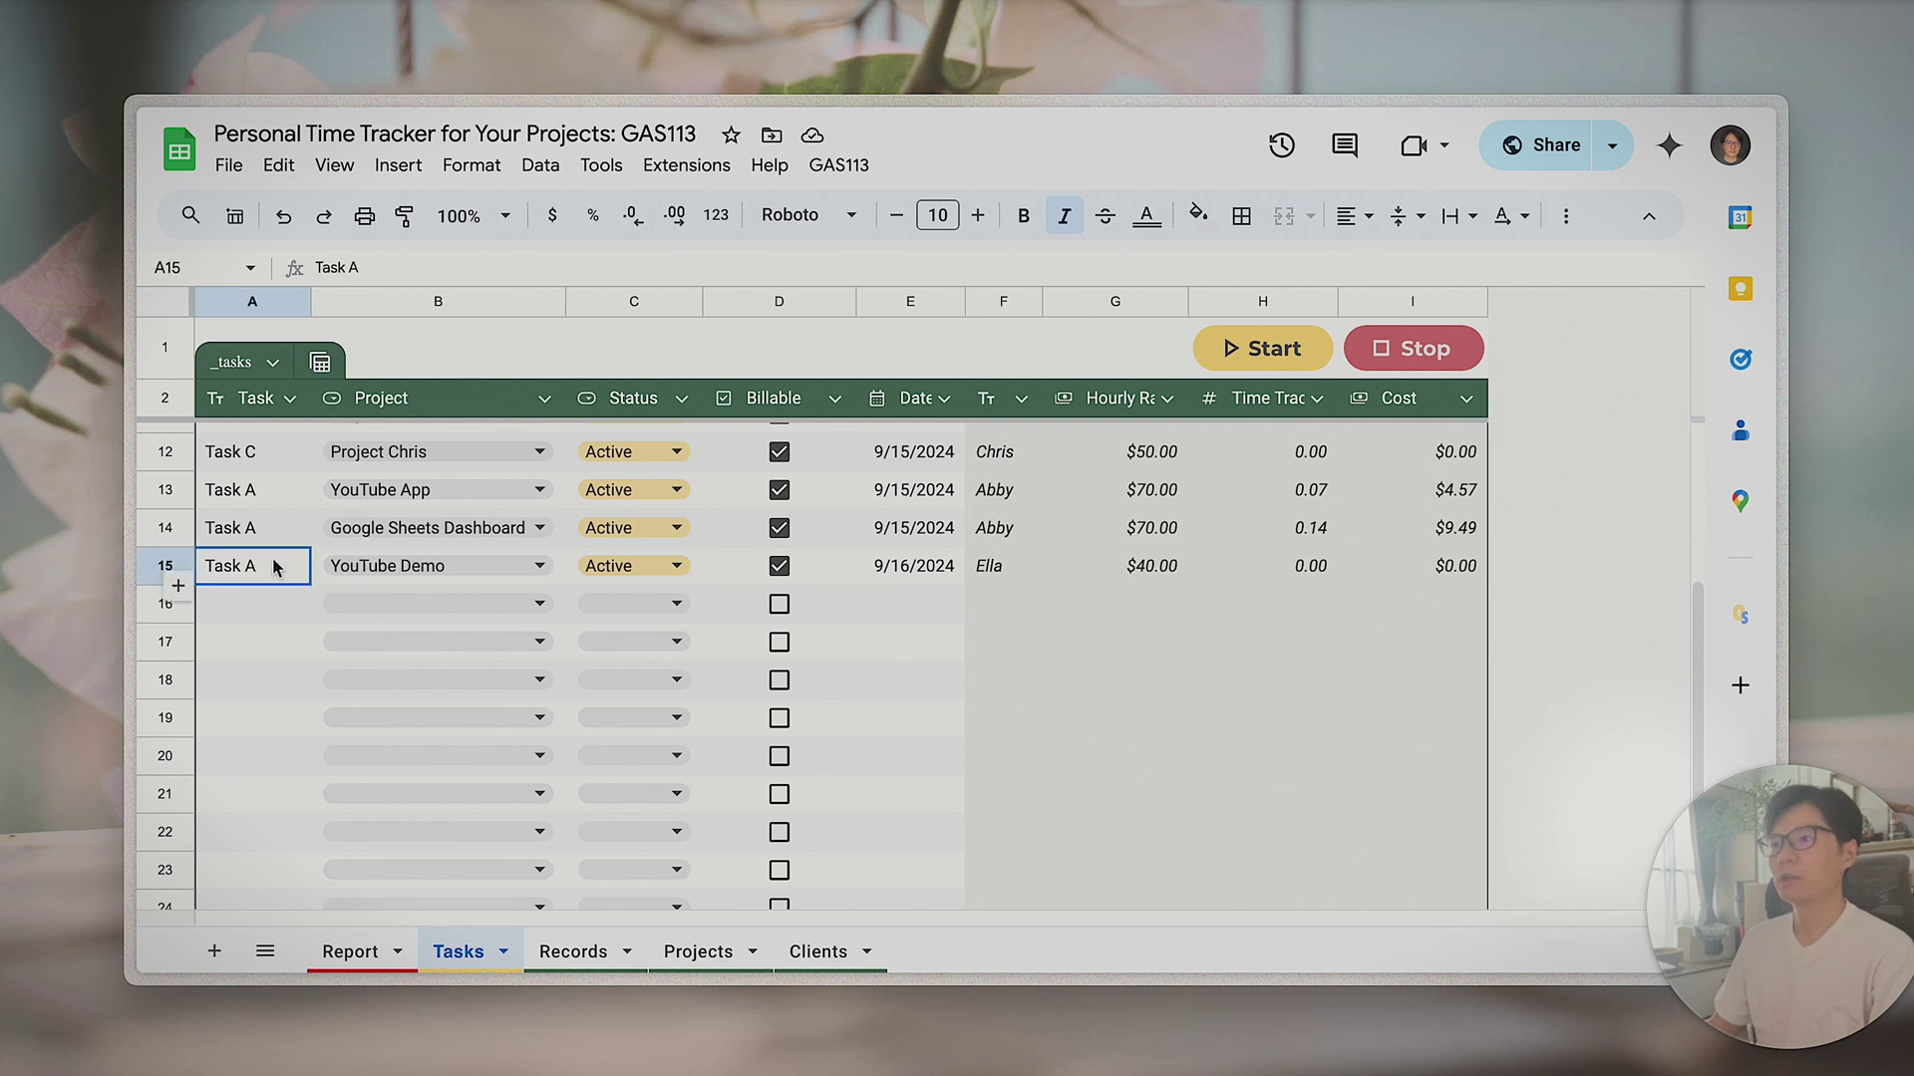
click(1019, 565)
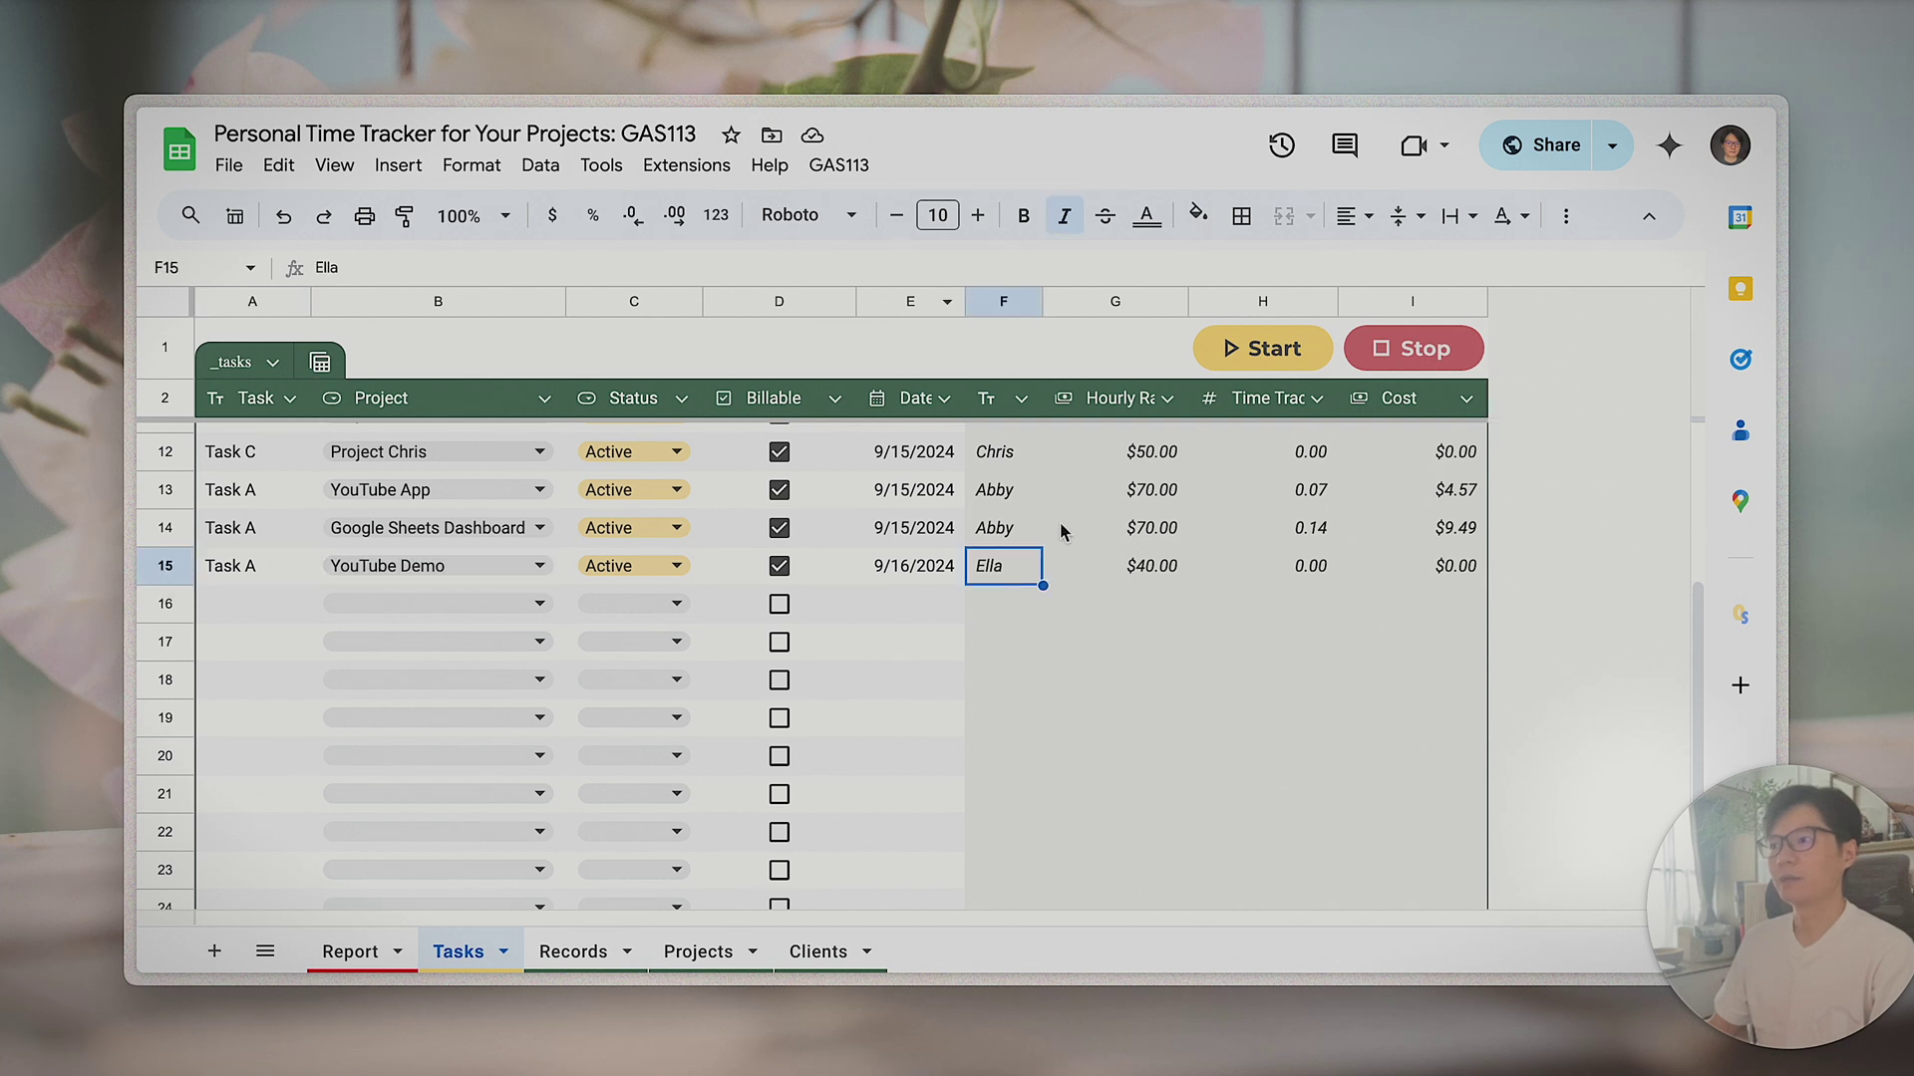
scroll(1062, 532, up, 5)
click(1005, 441)
click(866, 269)
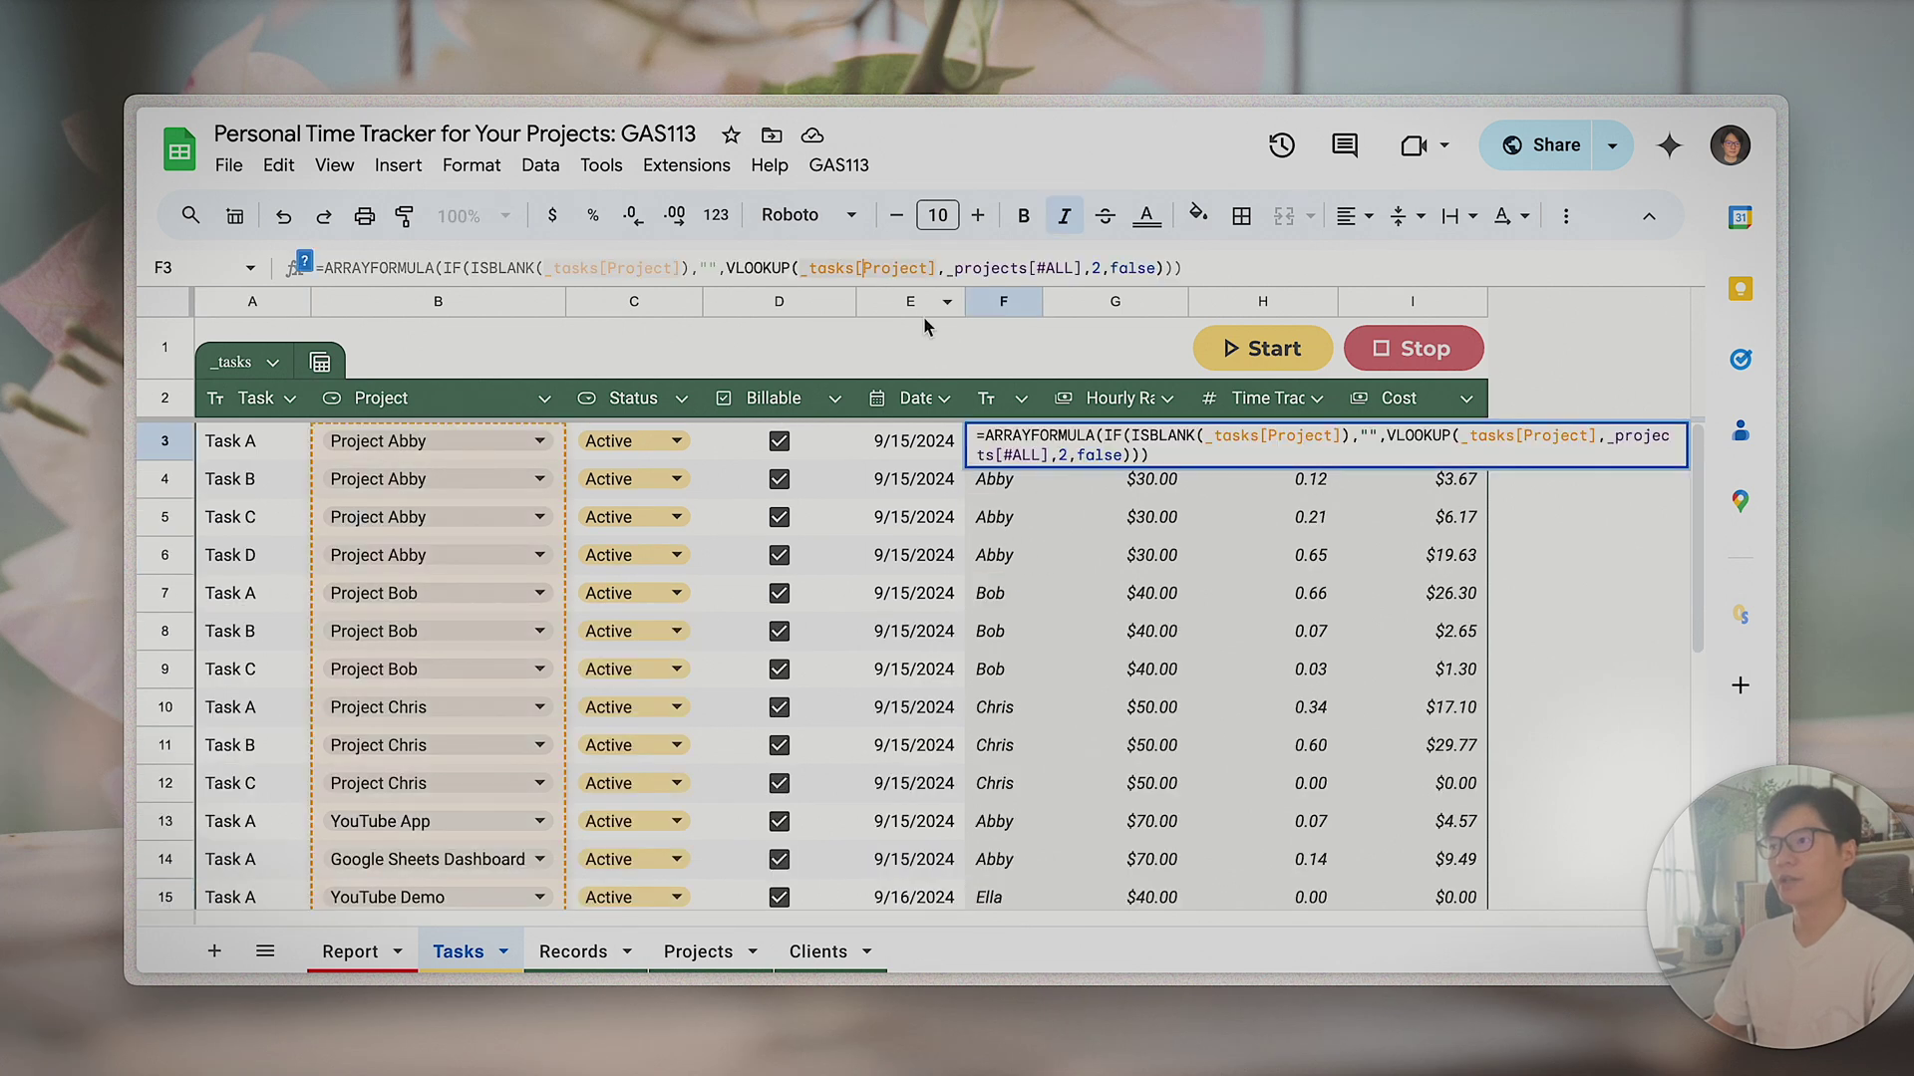
scroll(463, 662, down, 4)
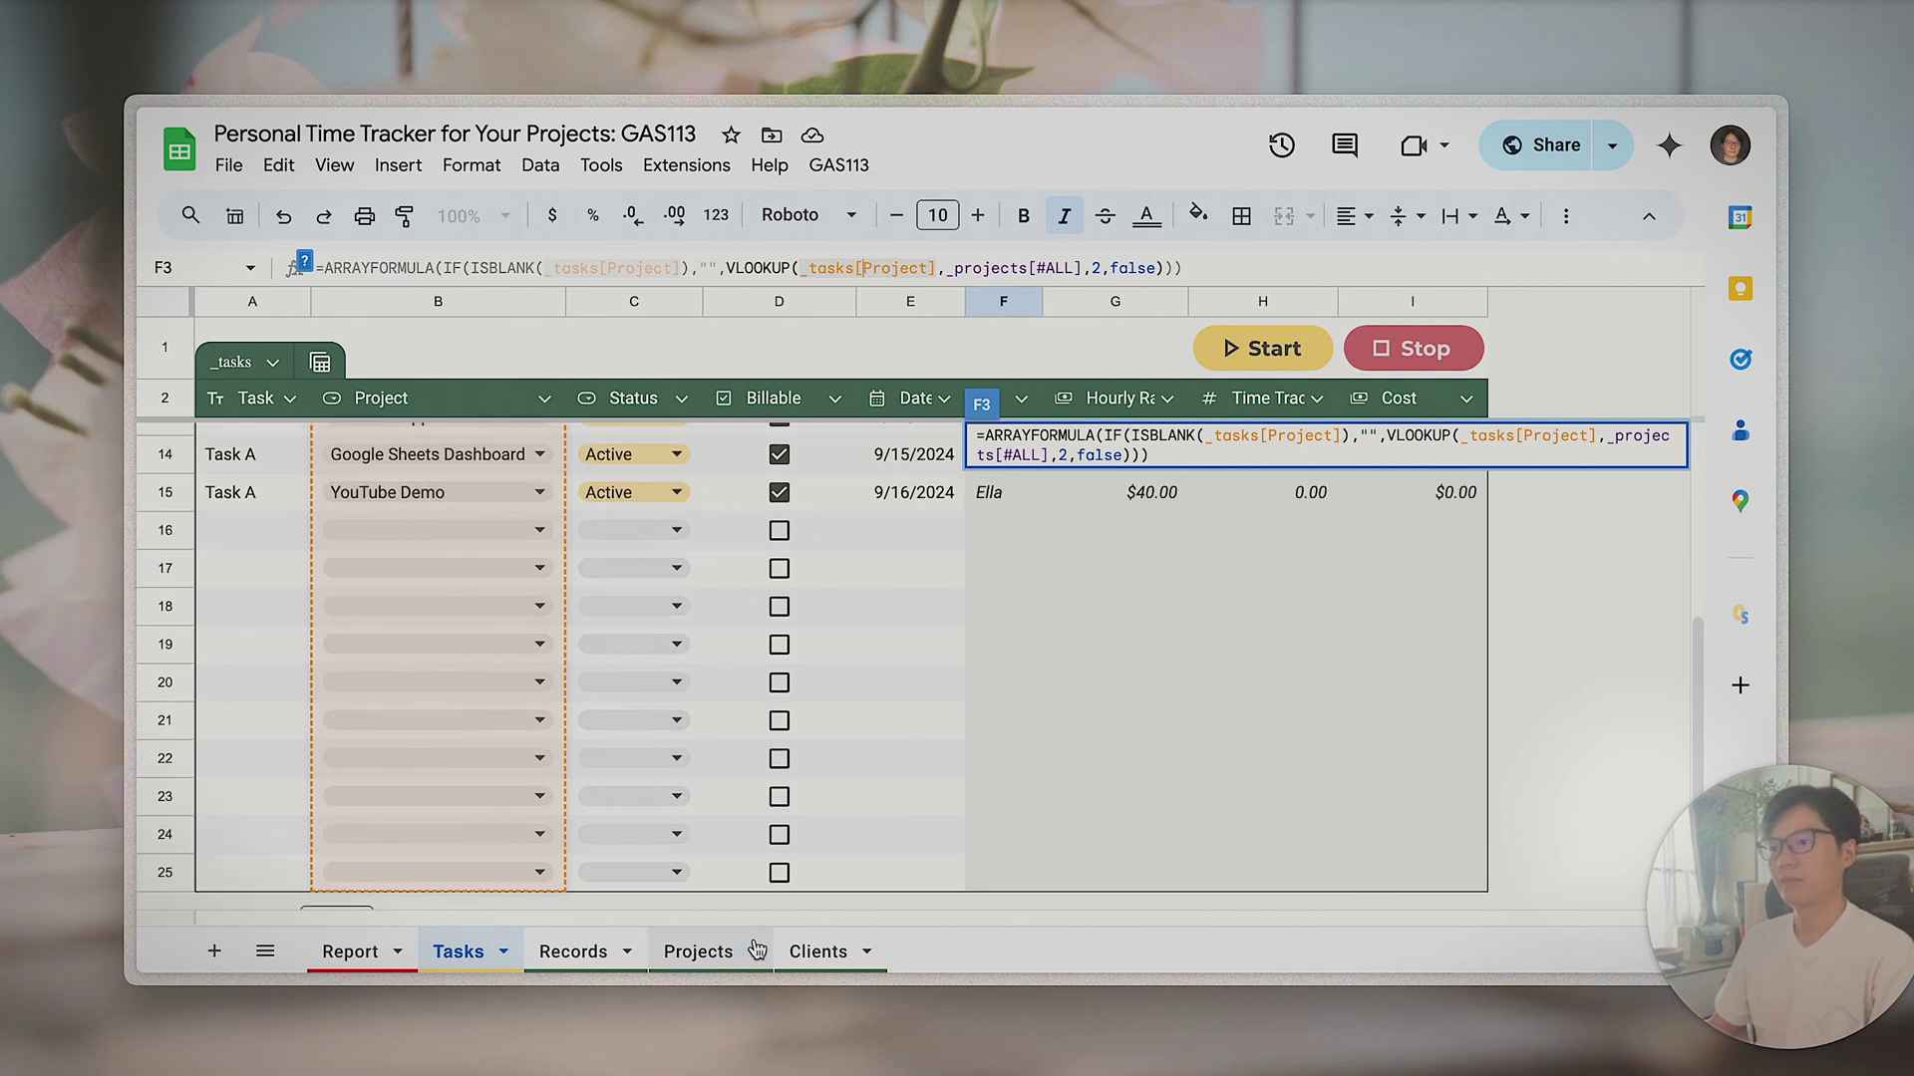
click(714, 953)
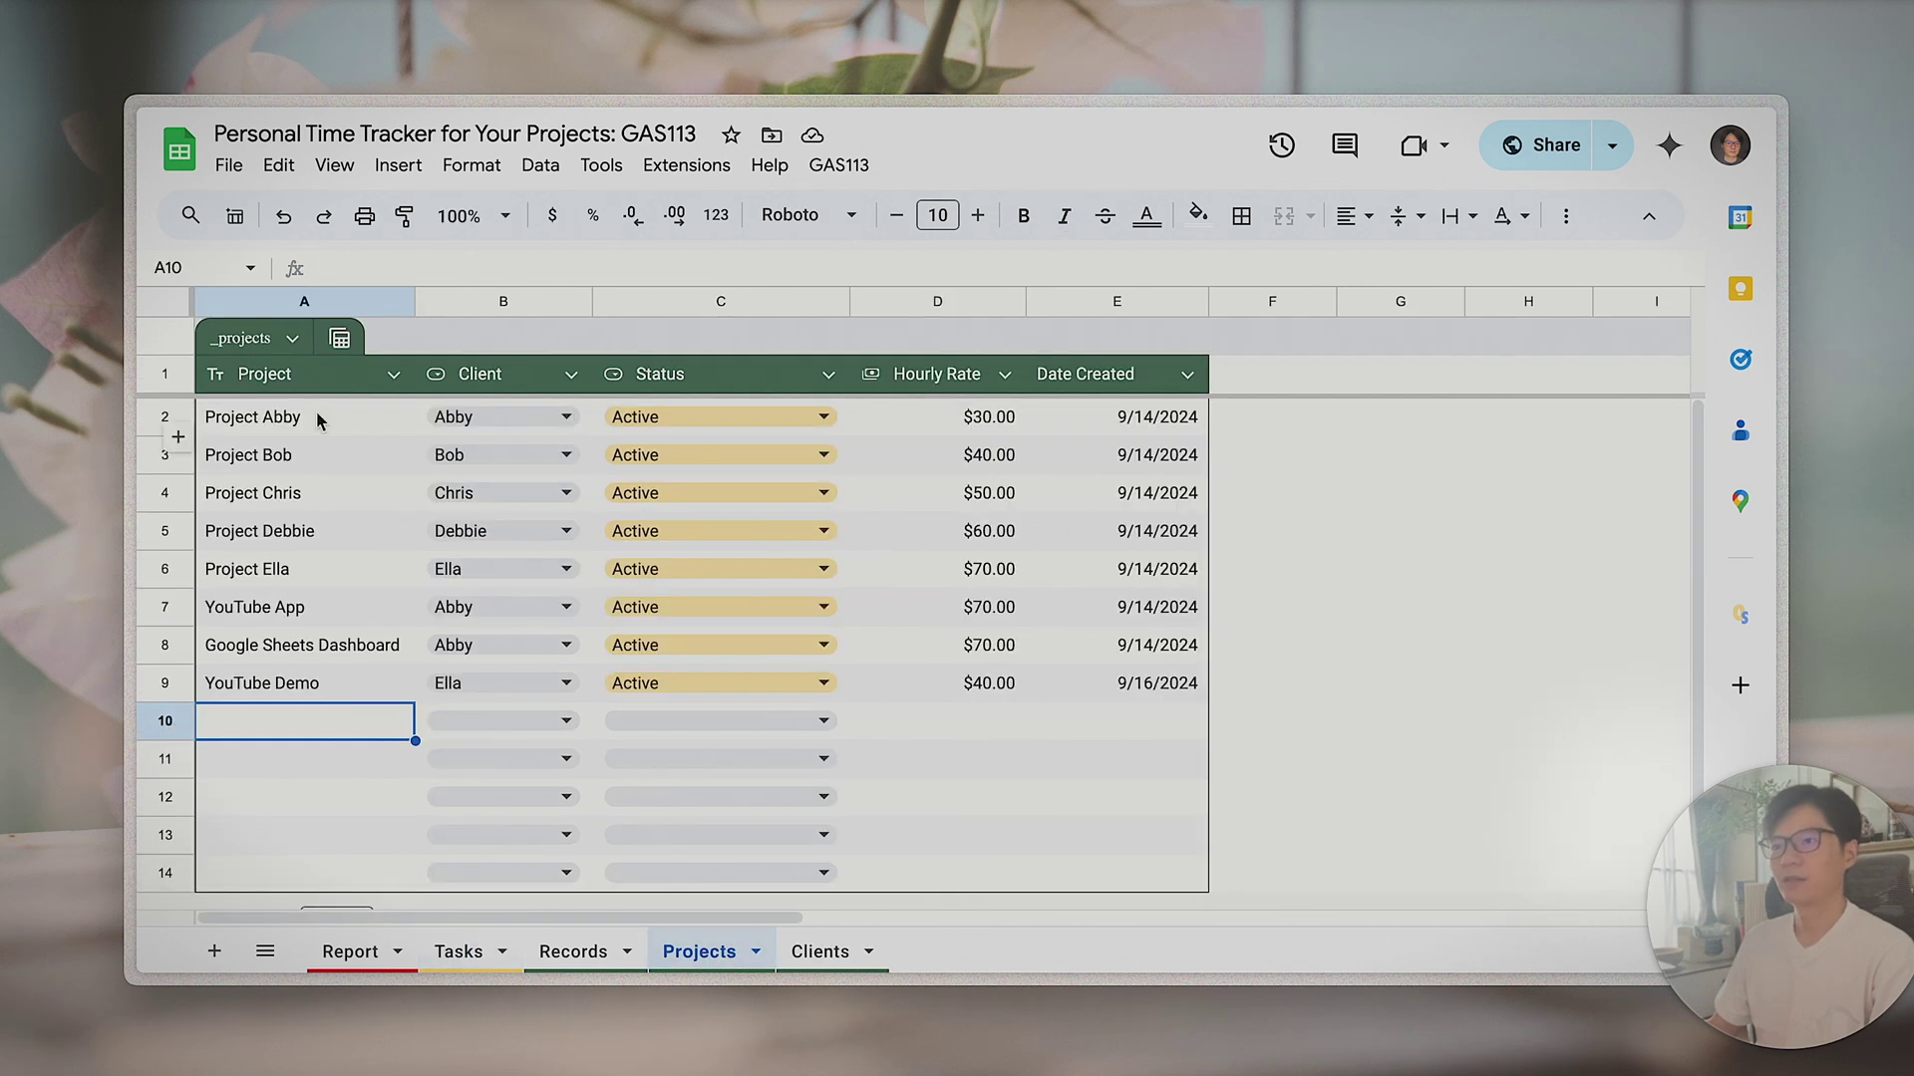
click(570, 964)
click(466, 954)
scroll(990, 605, up, 2)
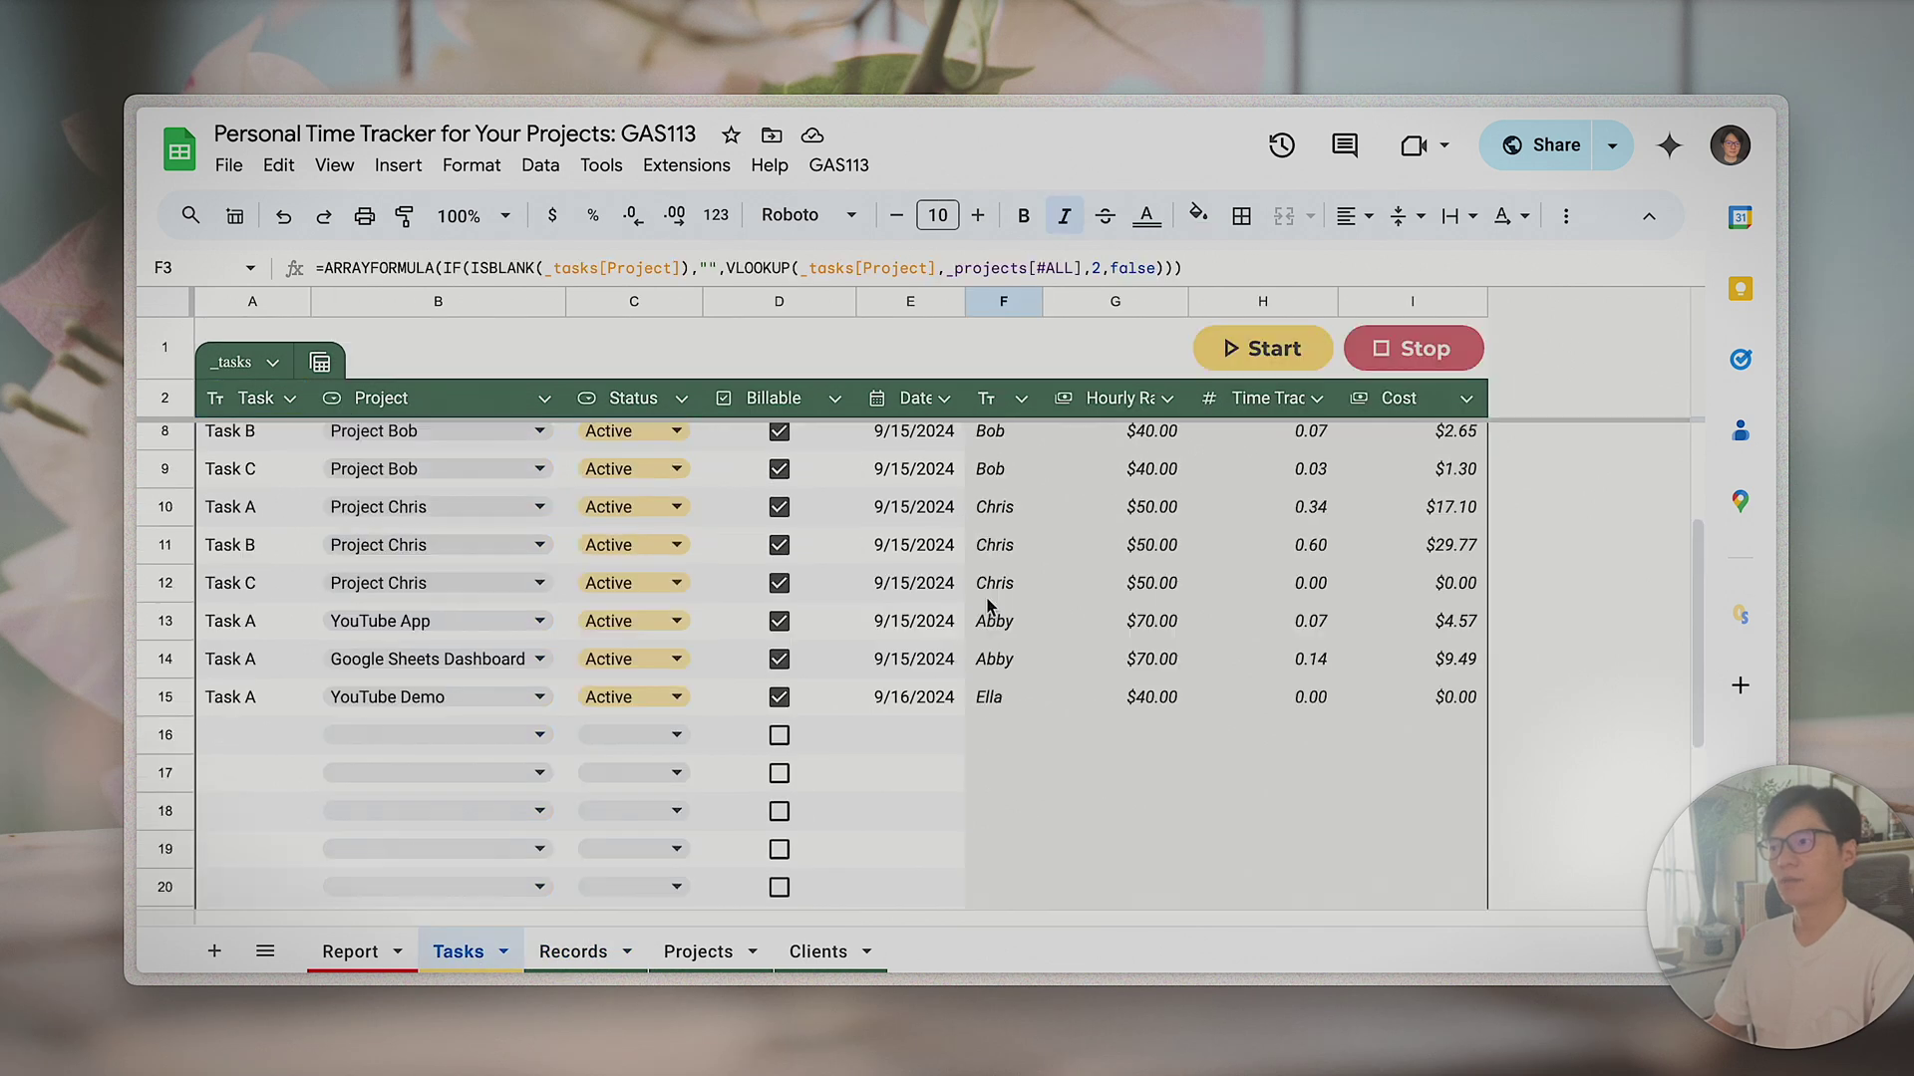
drag(996, 707, 987, 546)
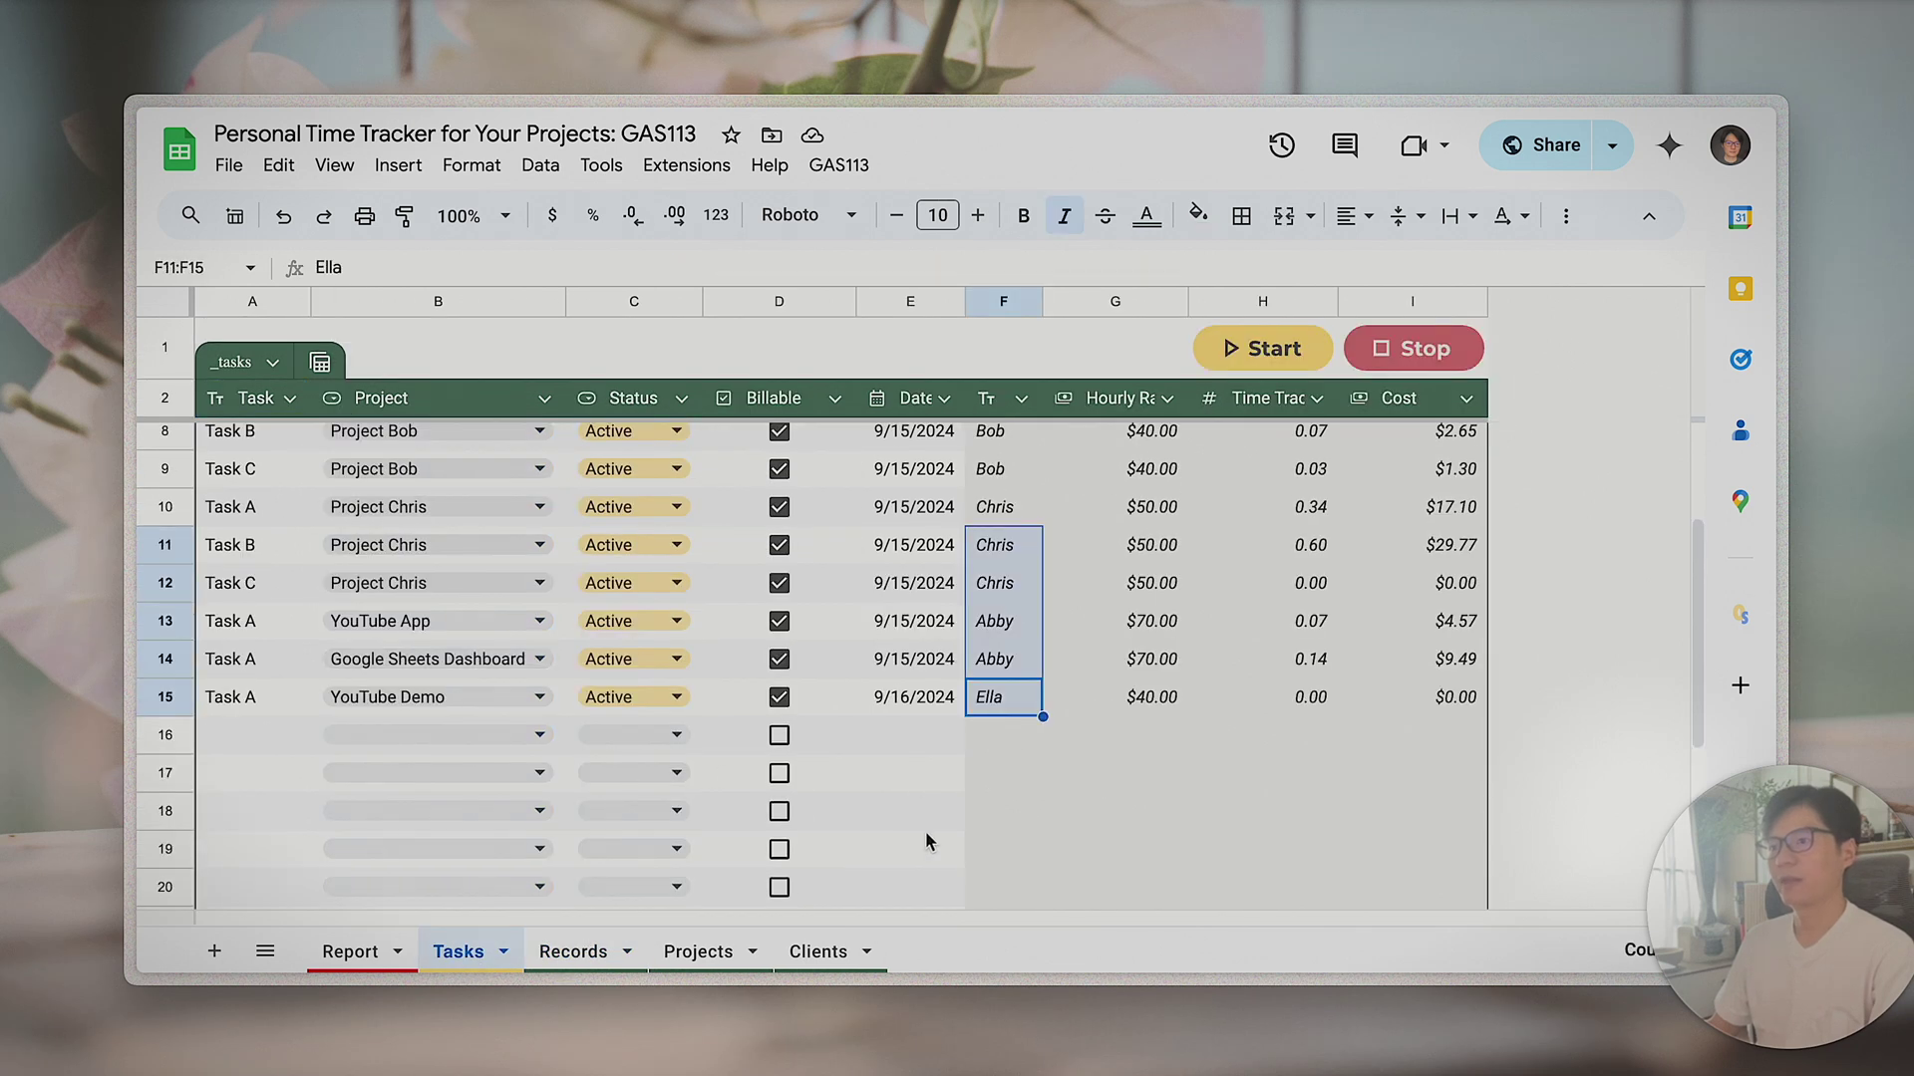
click(1126, 706)
scroll(1147, 698, up, 1)
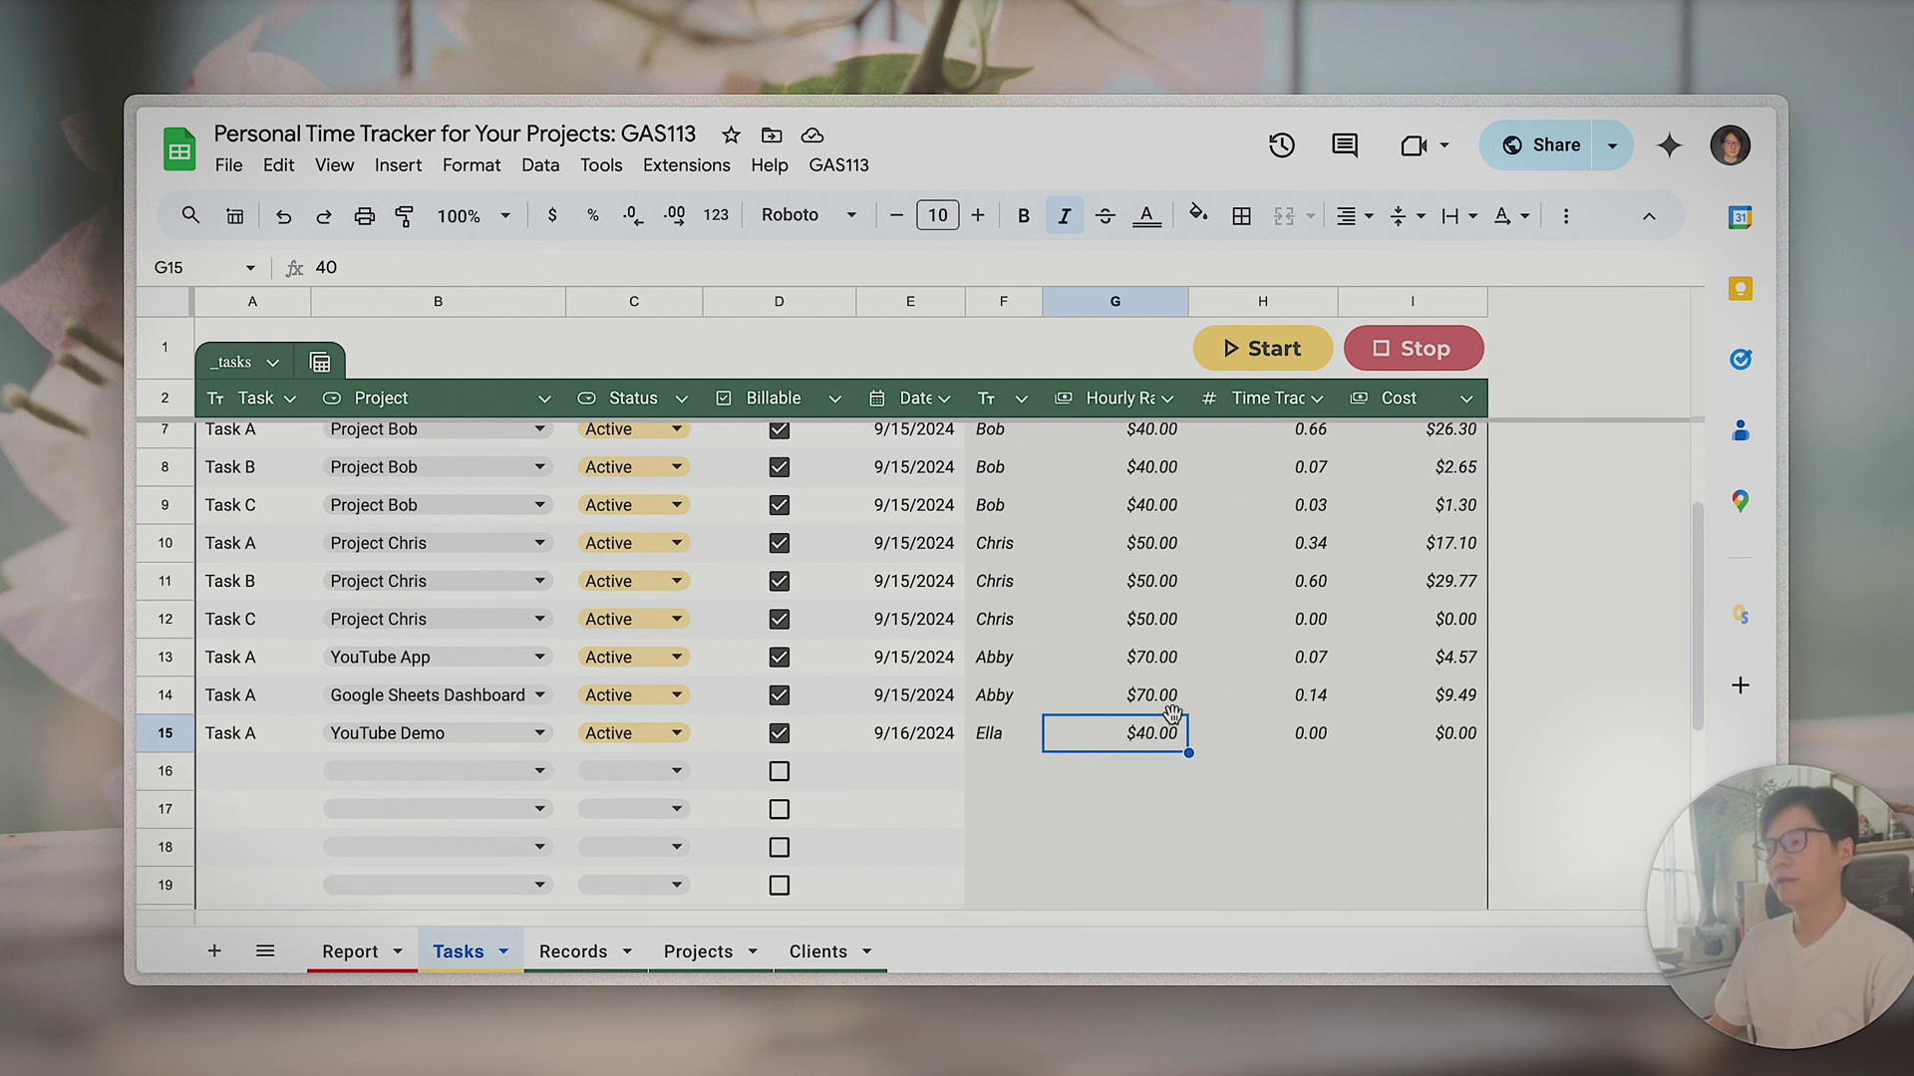
scroll(1315, 698, up, 2)
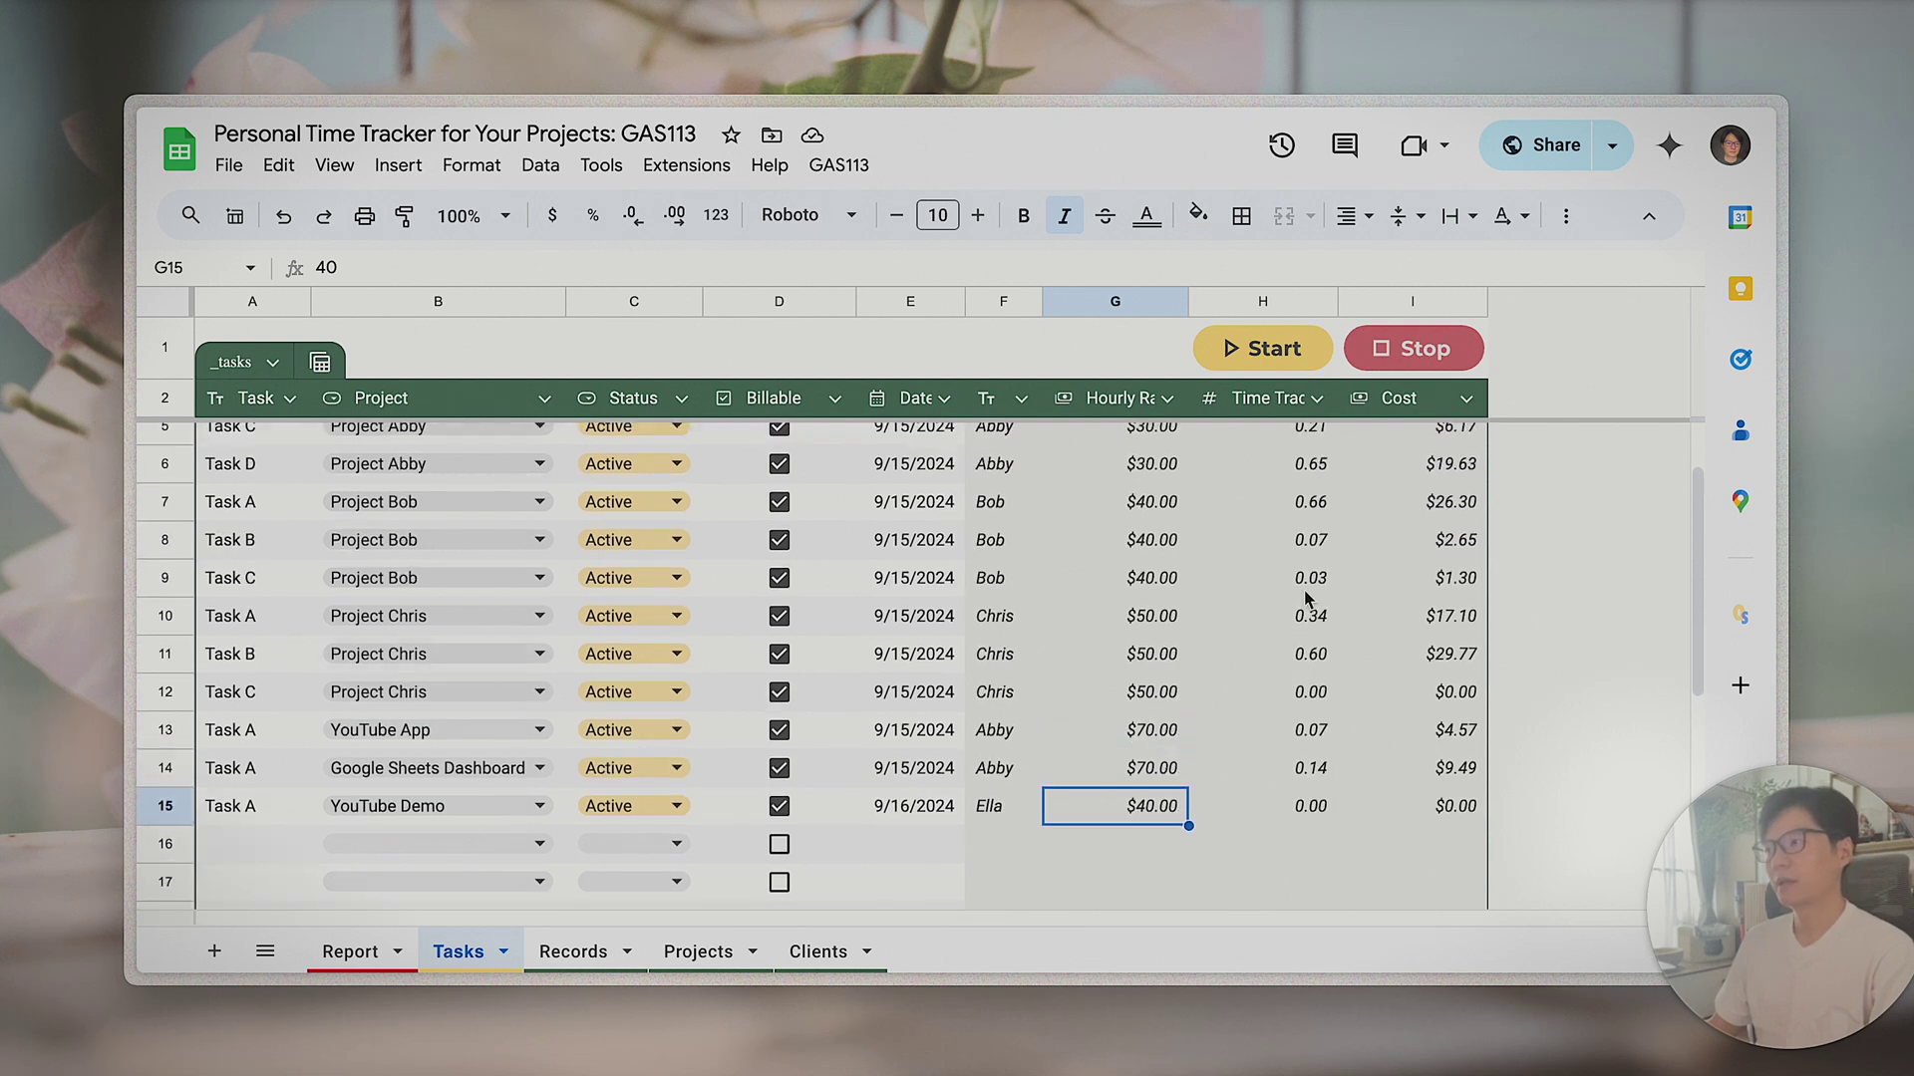
click(1298, 809)
shift+click(1468, 810)
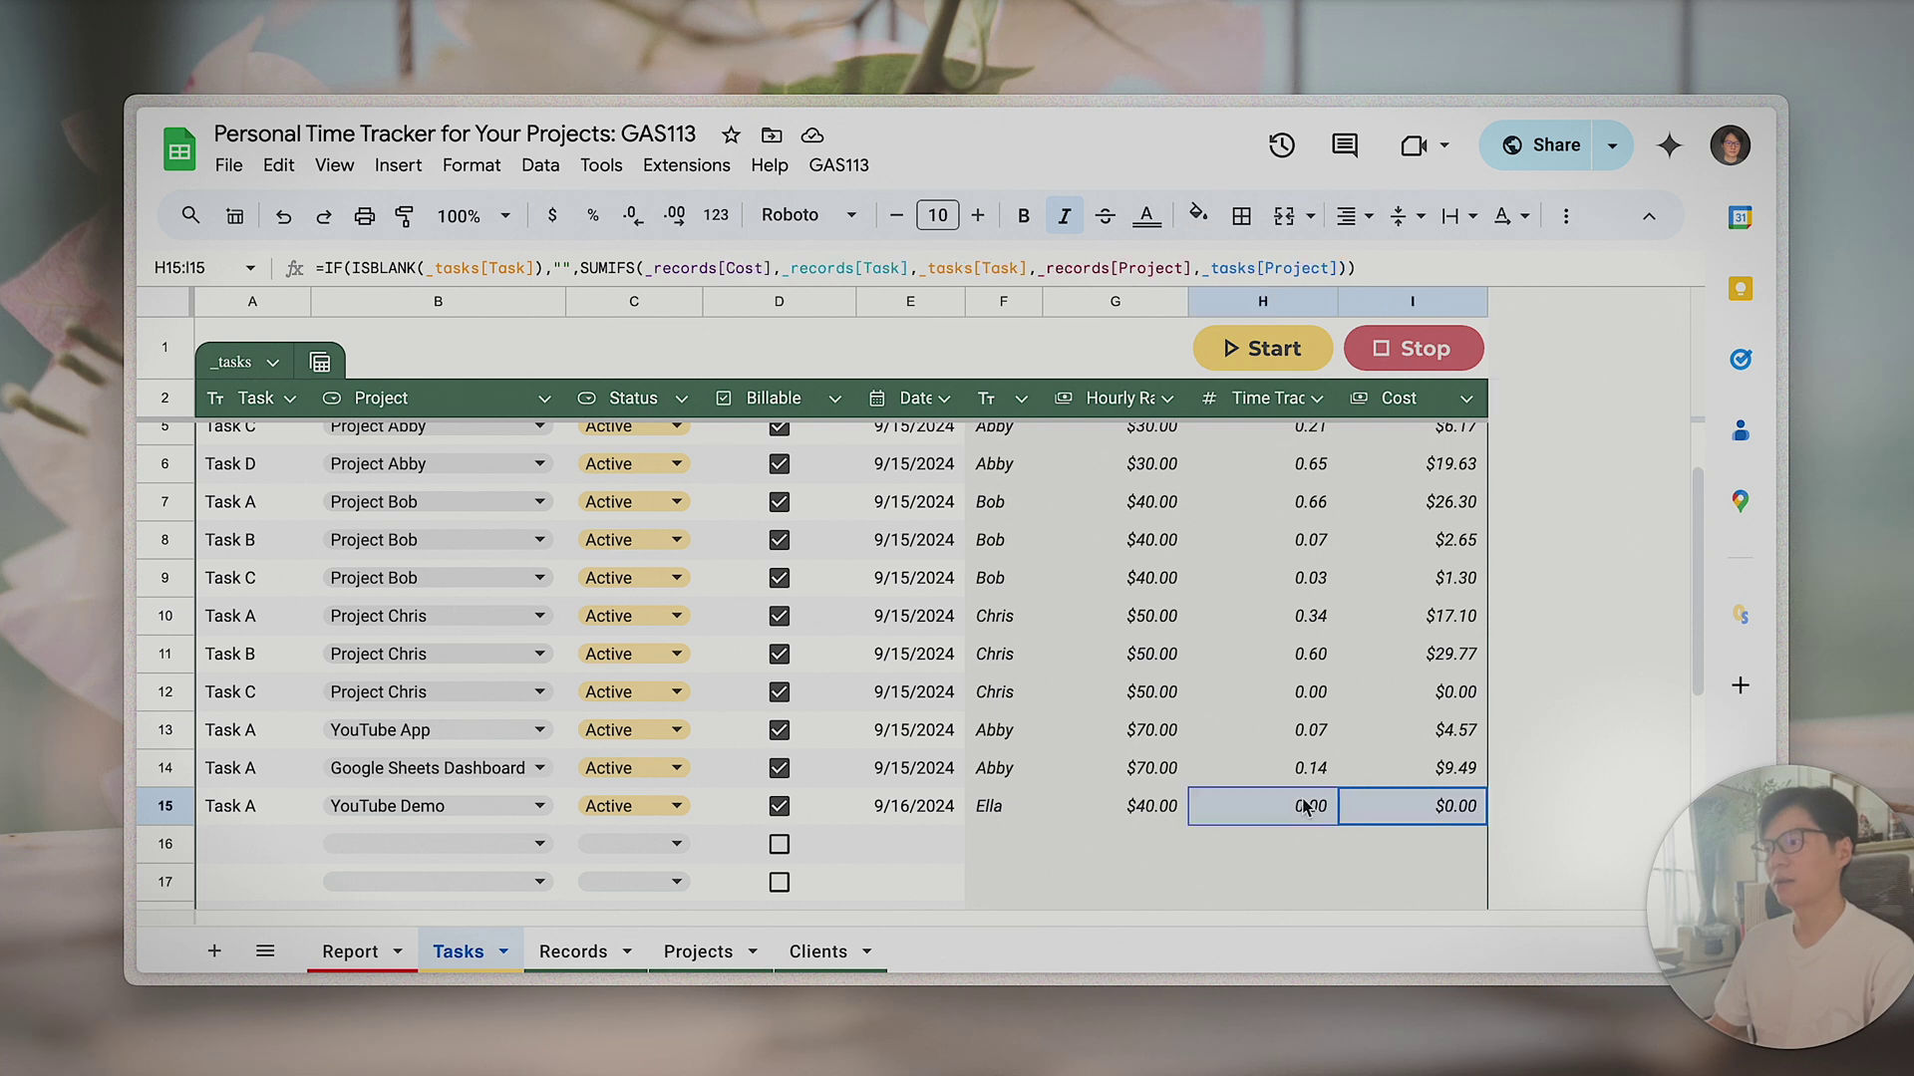
scroll(1228, 817, down, 1)
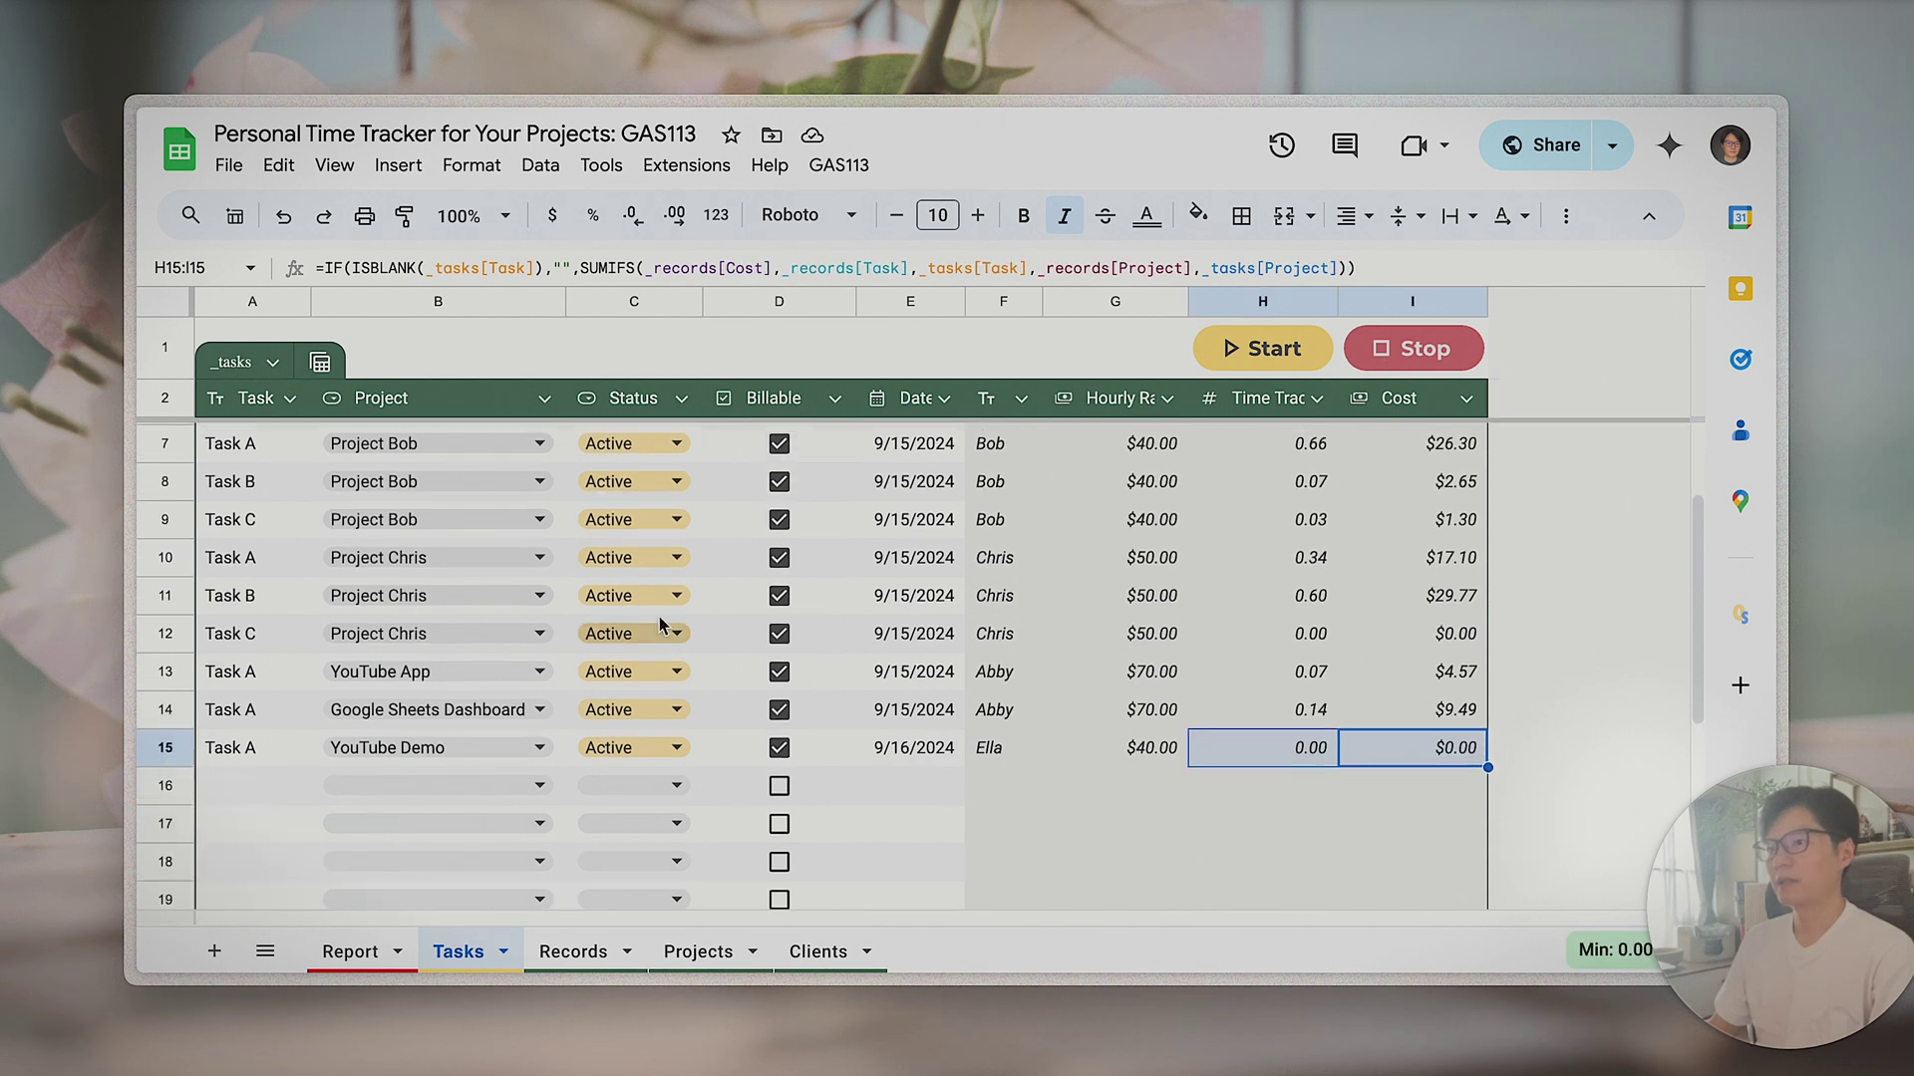
click(1331, 752)
click(1344, 755)
click(1332, 754)
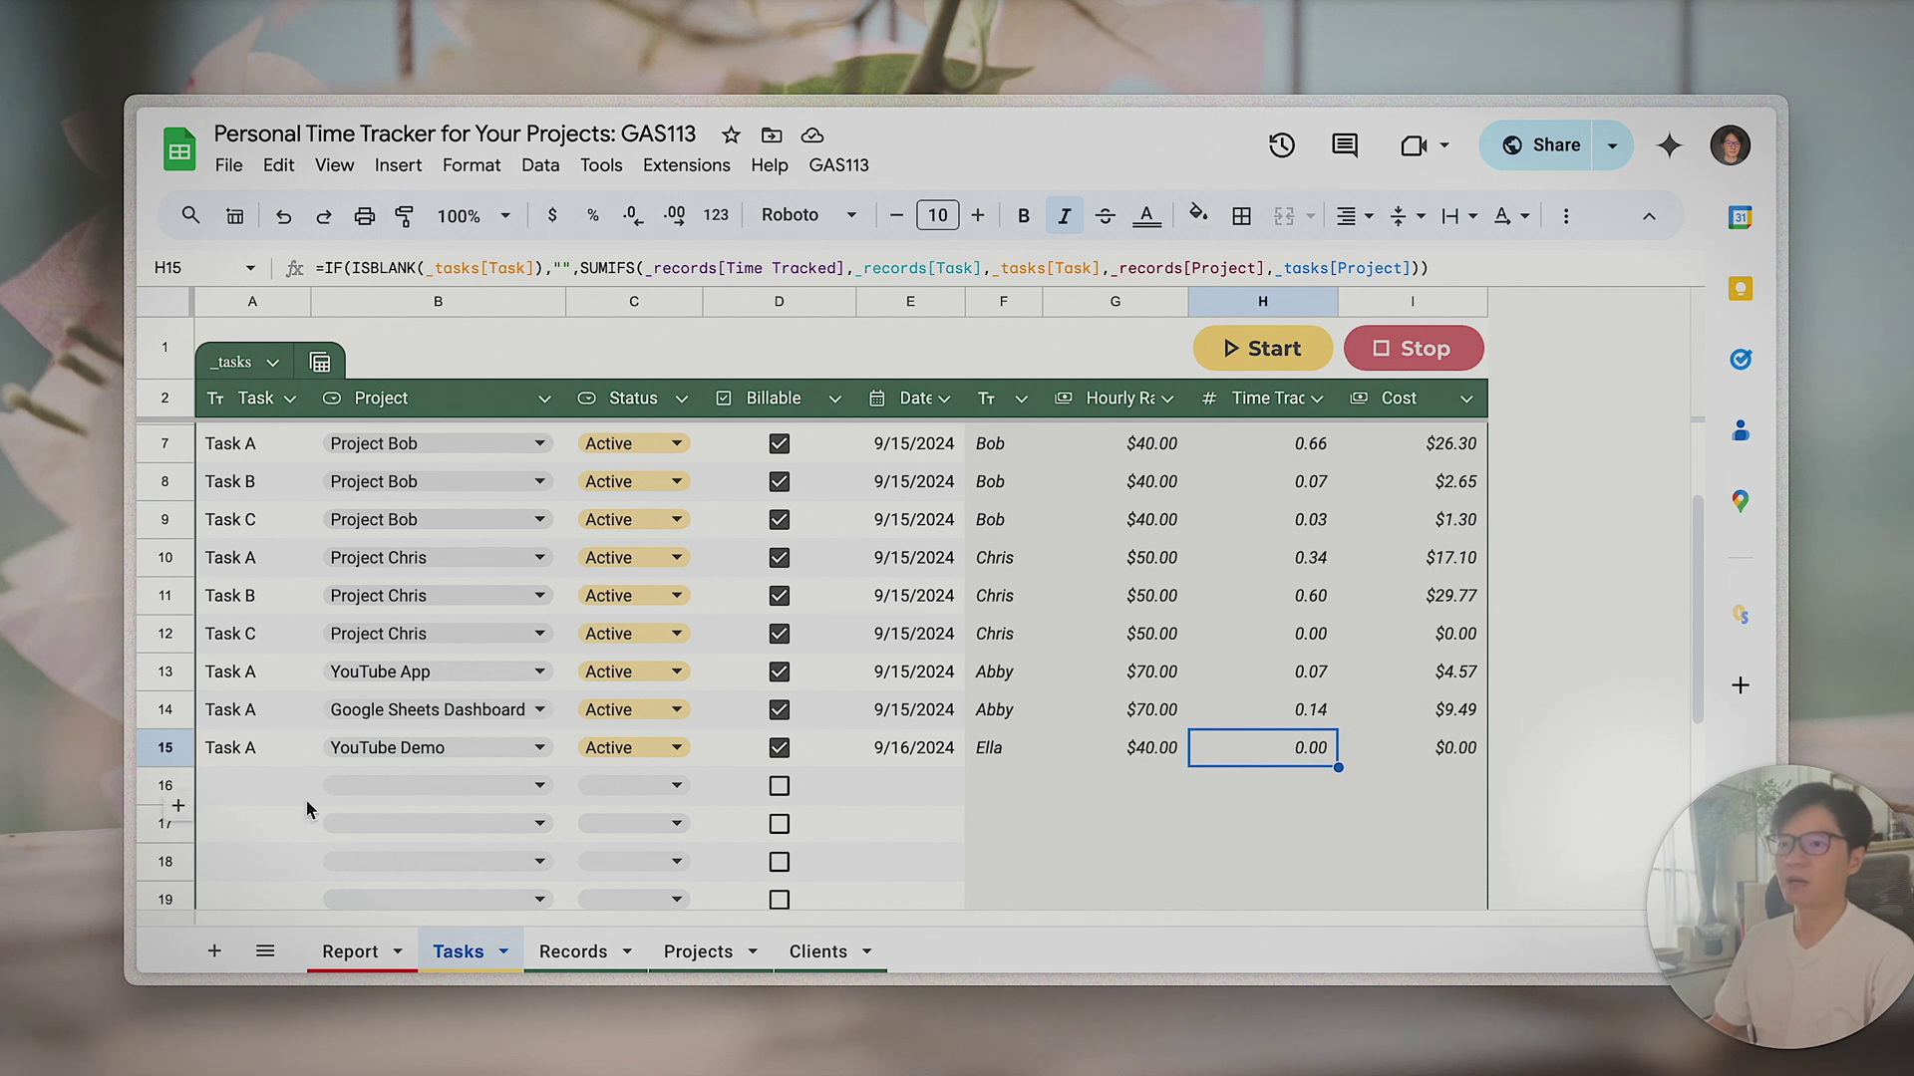
click(167, 749)
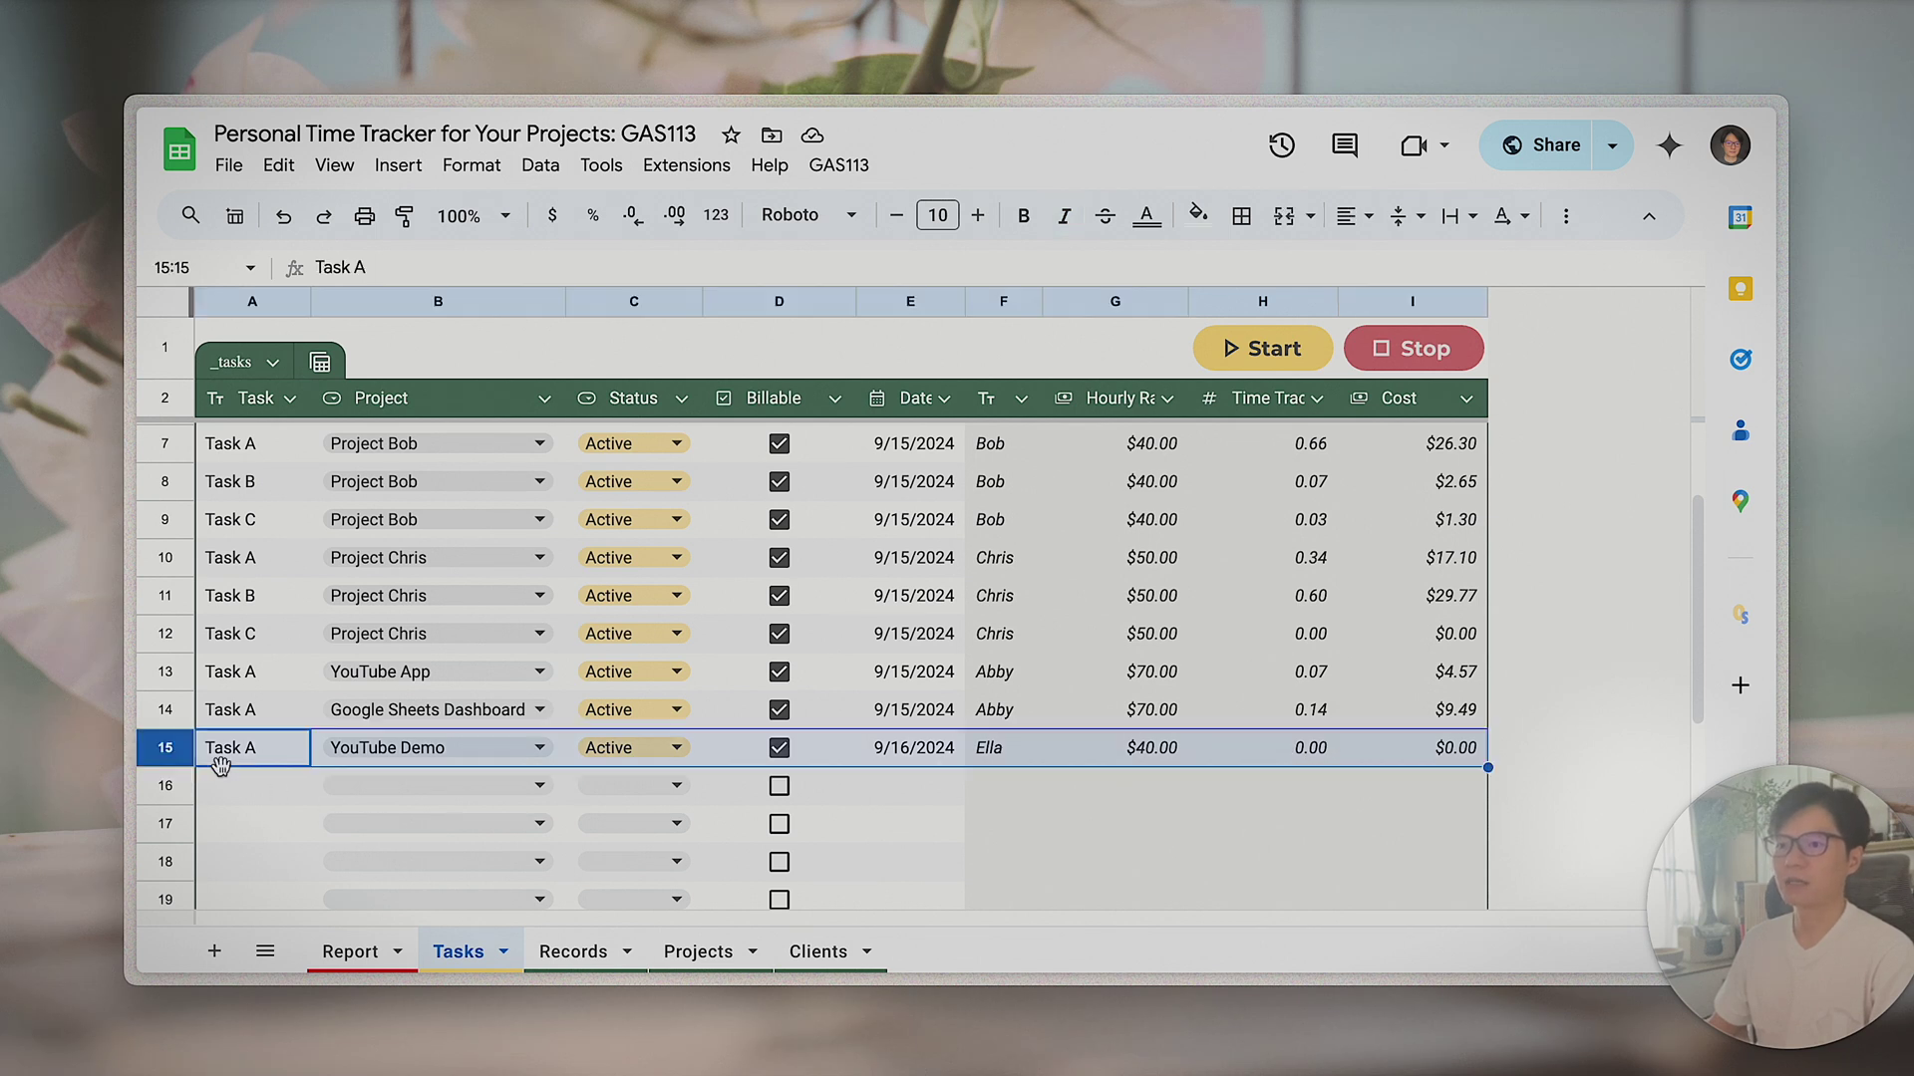
- Check the Time Tracked and Cost formulas in H15 and I15 and the G10 rate
click(1299, 747)
click(1457, 750)
click(1108, 786)
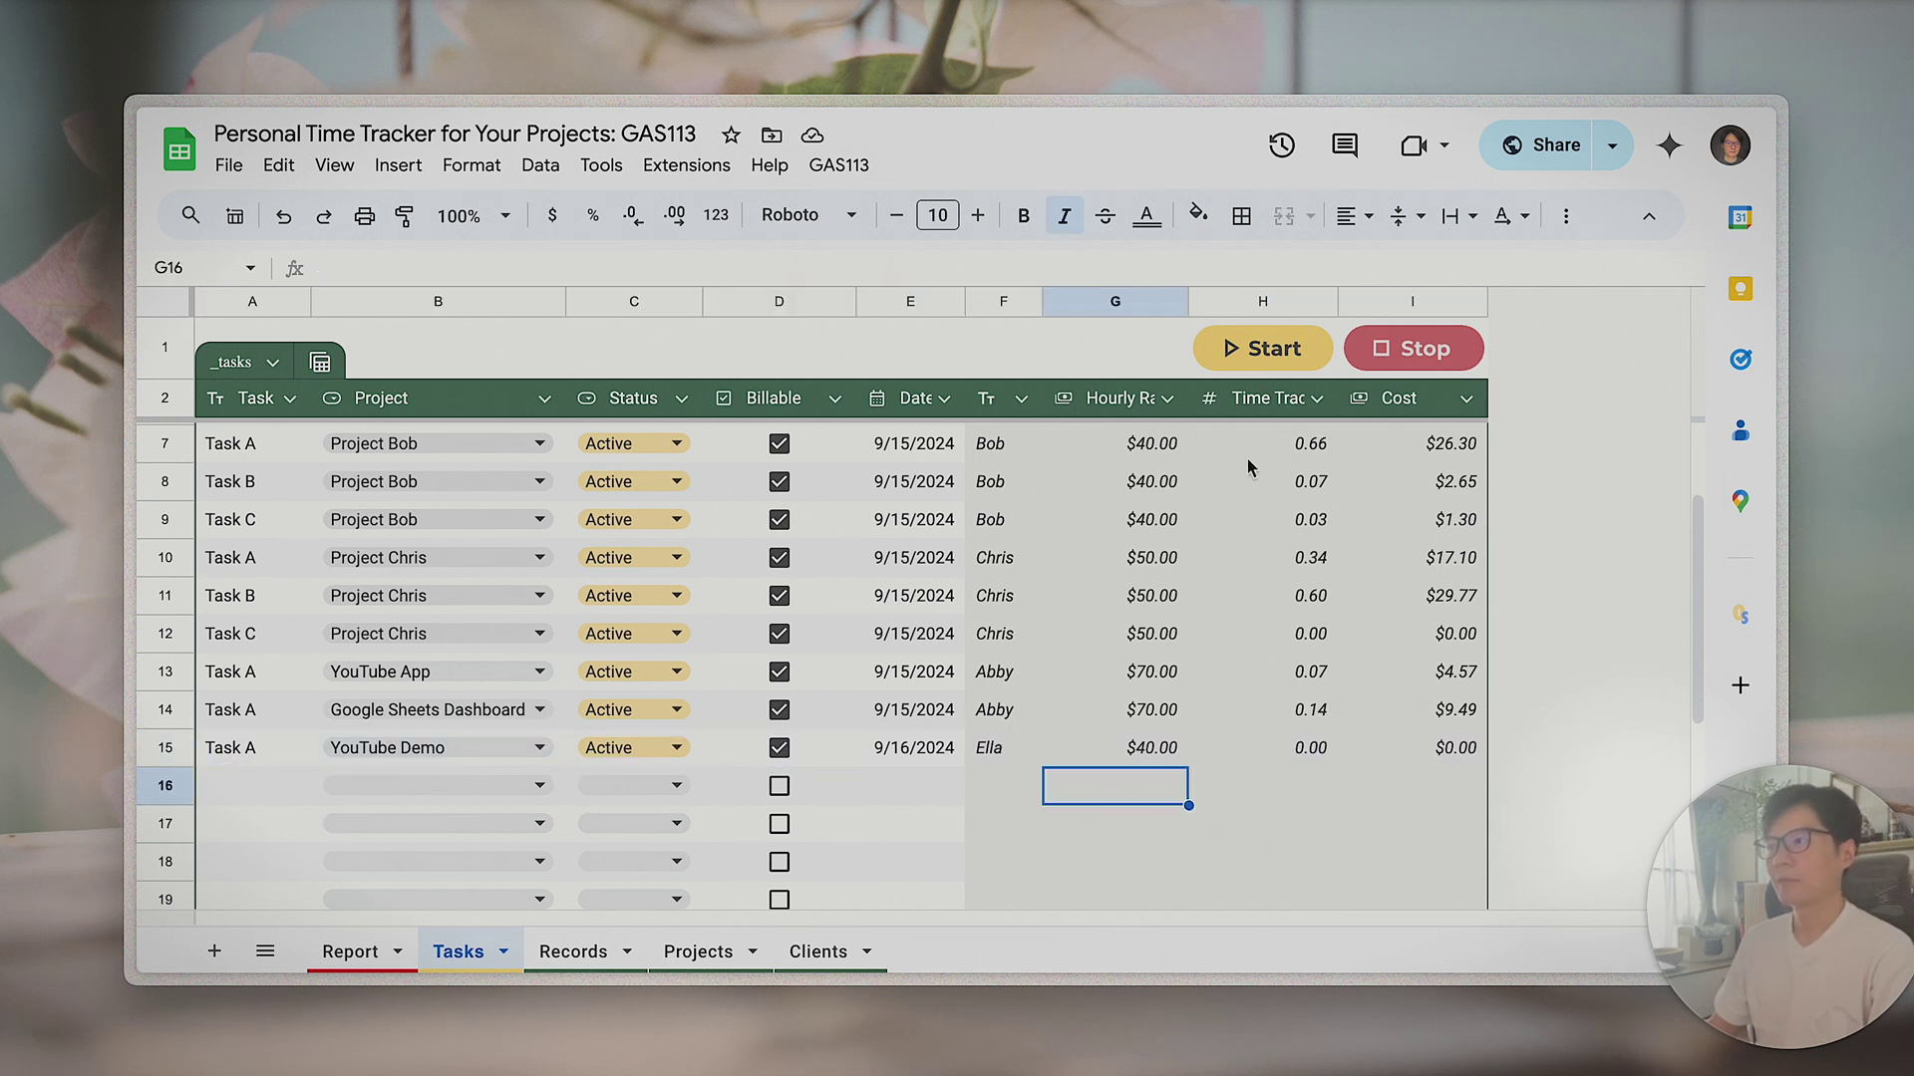
click(1085, 555)
scroll(1020, 593, up, 2)
scroll(1020, 593, down, 5)
scroll(211, 677, up, 2)
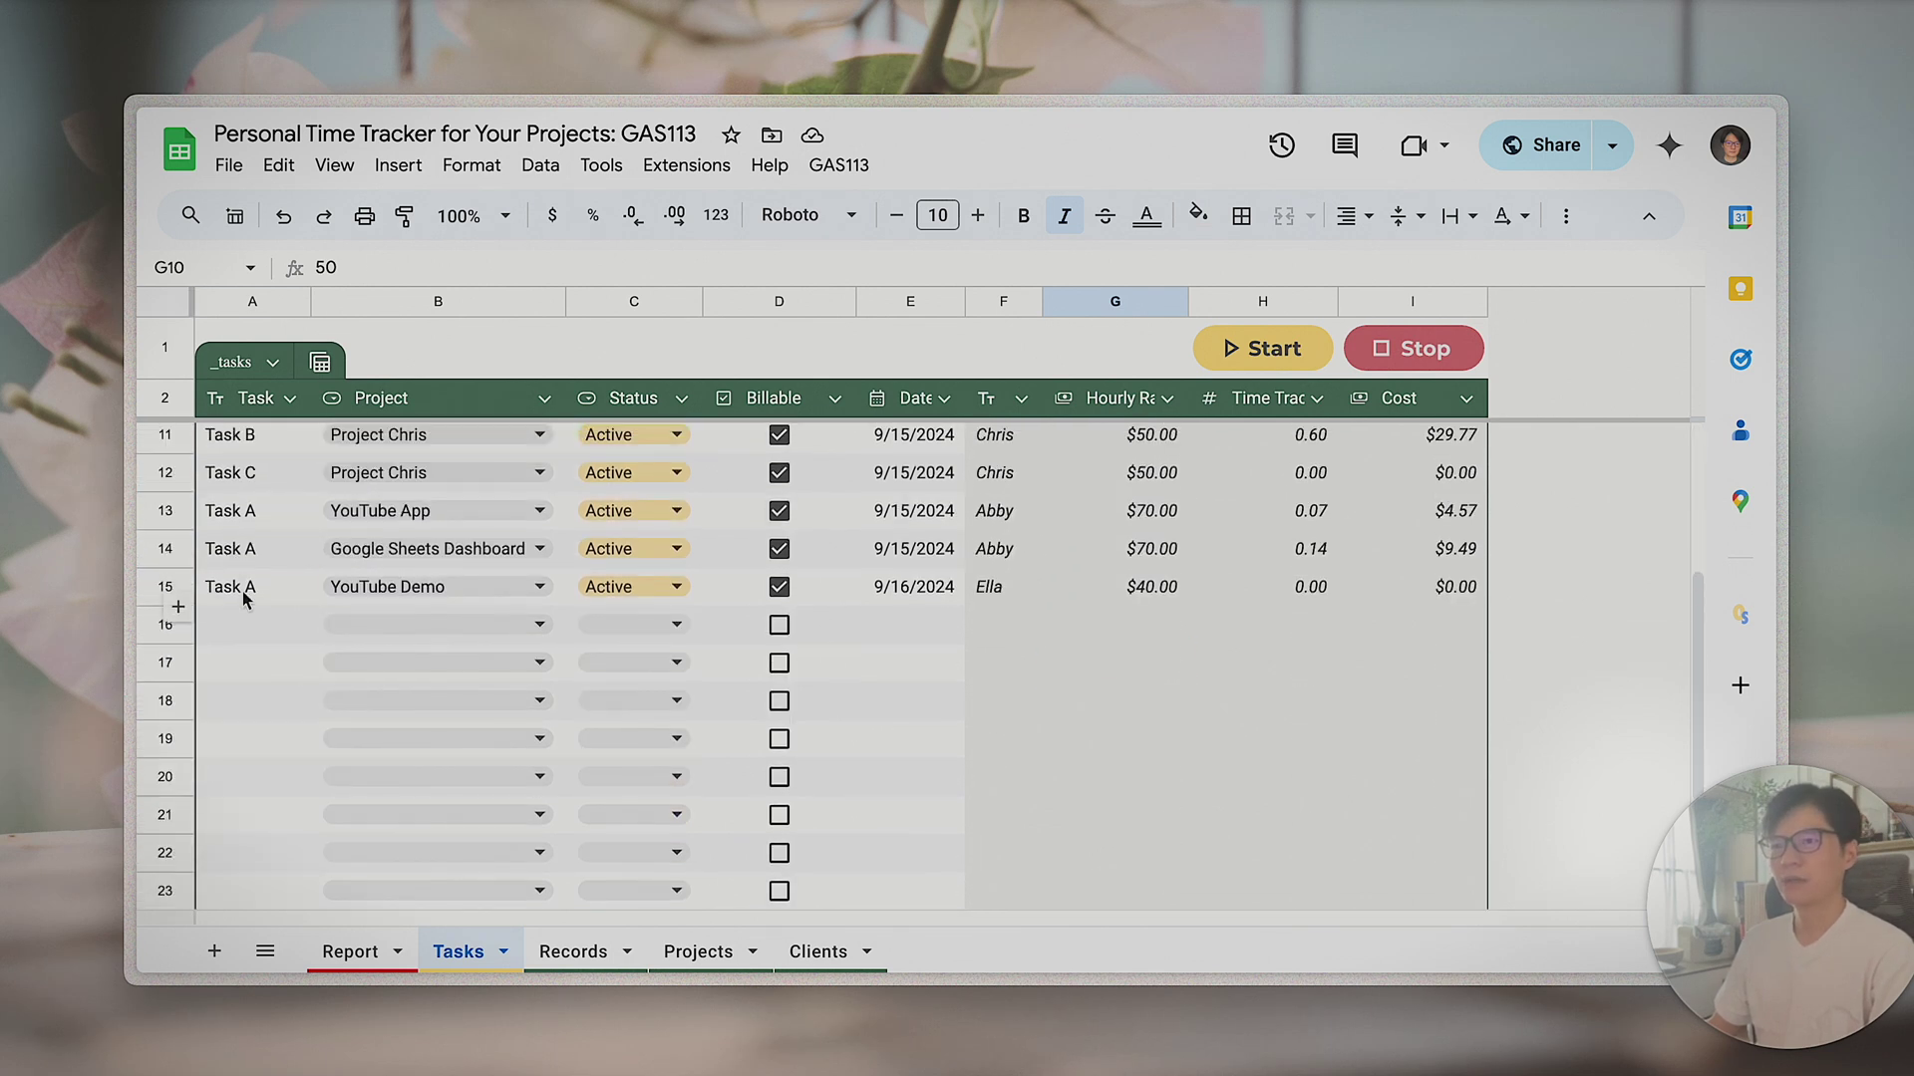
- Select the YouTube Demo task row, start its timer, and inspect the 00:00 stopwatch formula
click(283, 593)
click(165, 586)
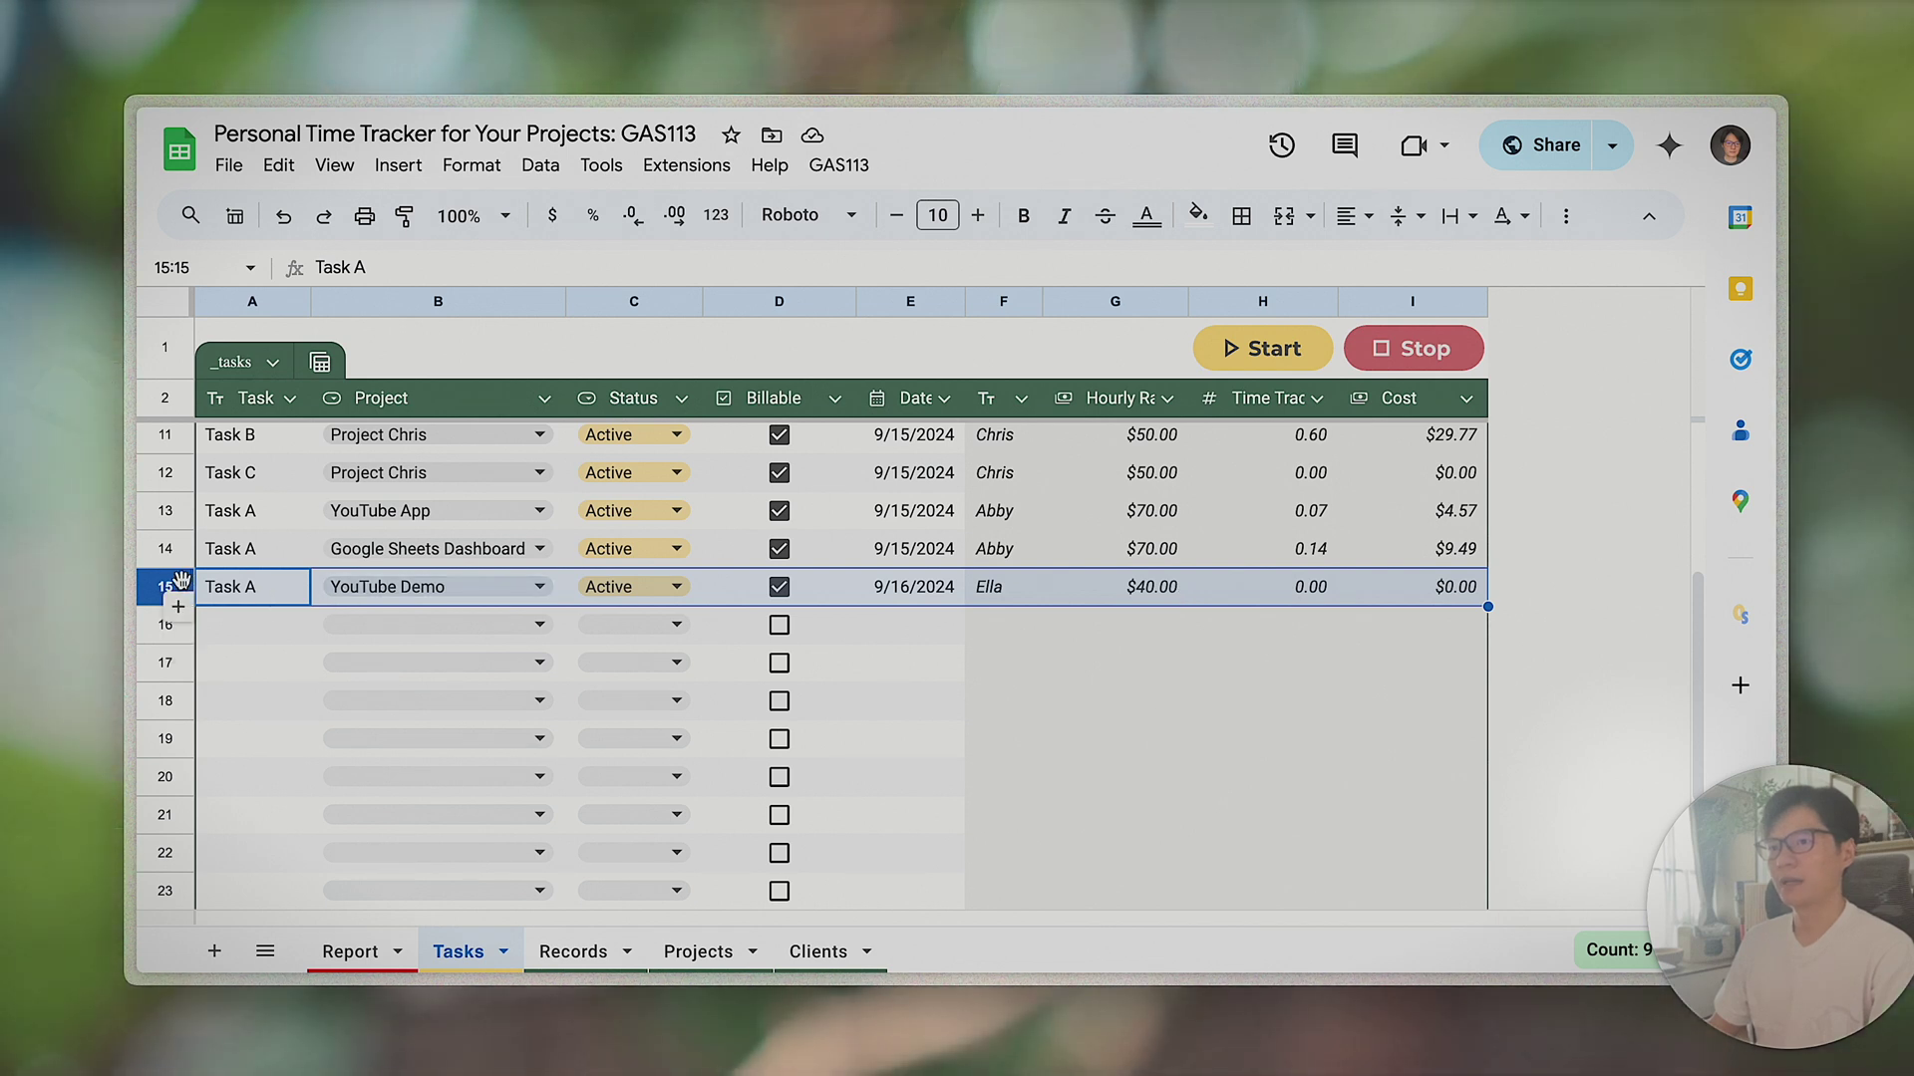
click(1253, 356)
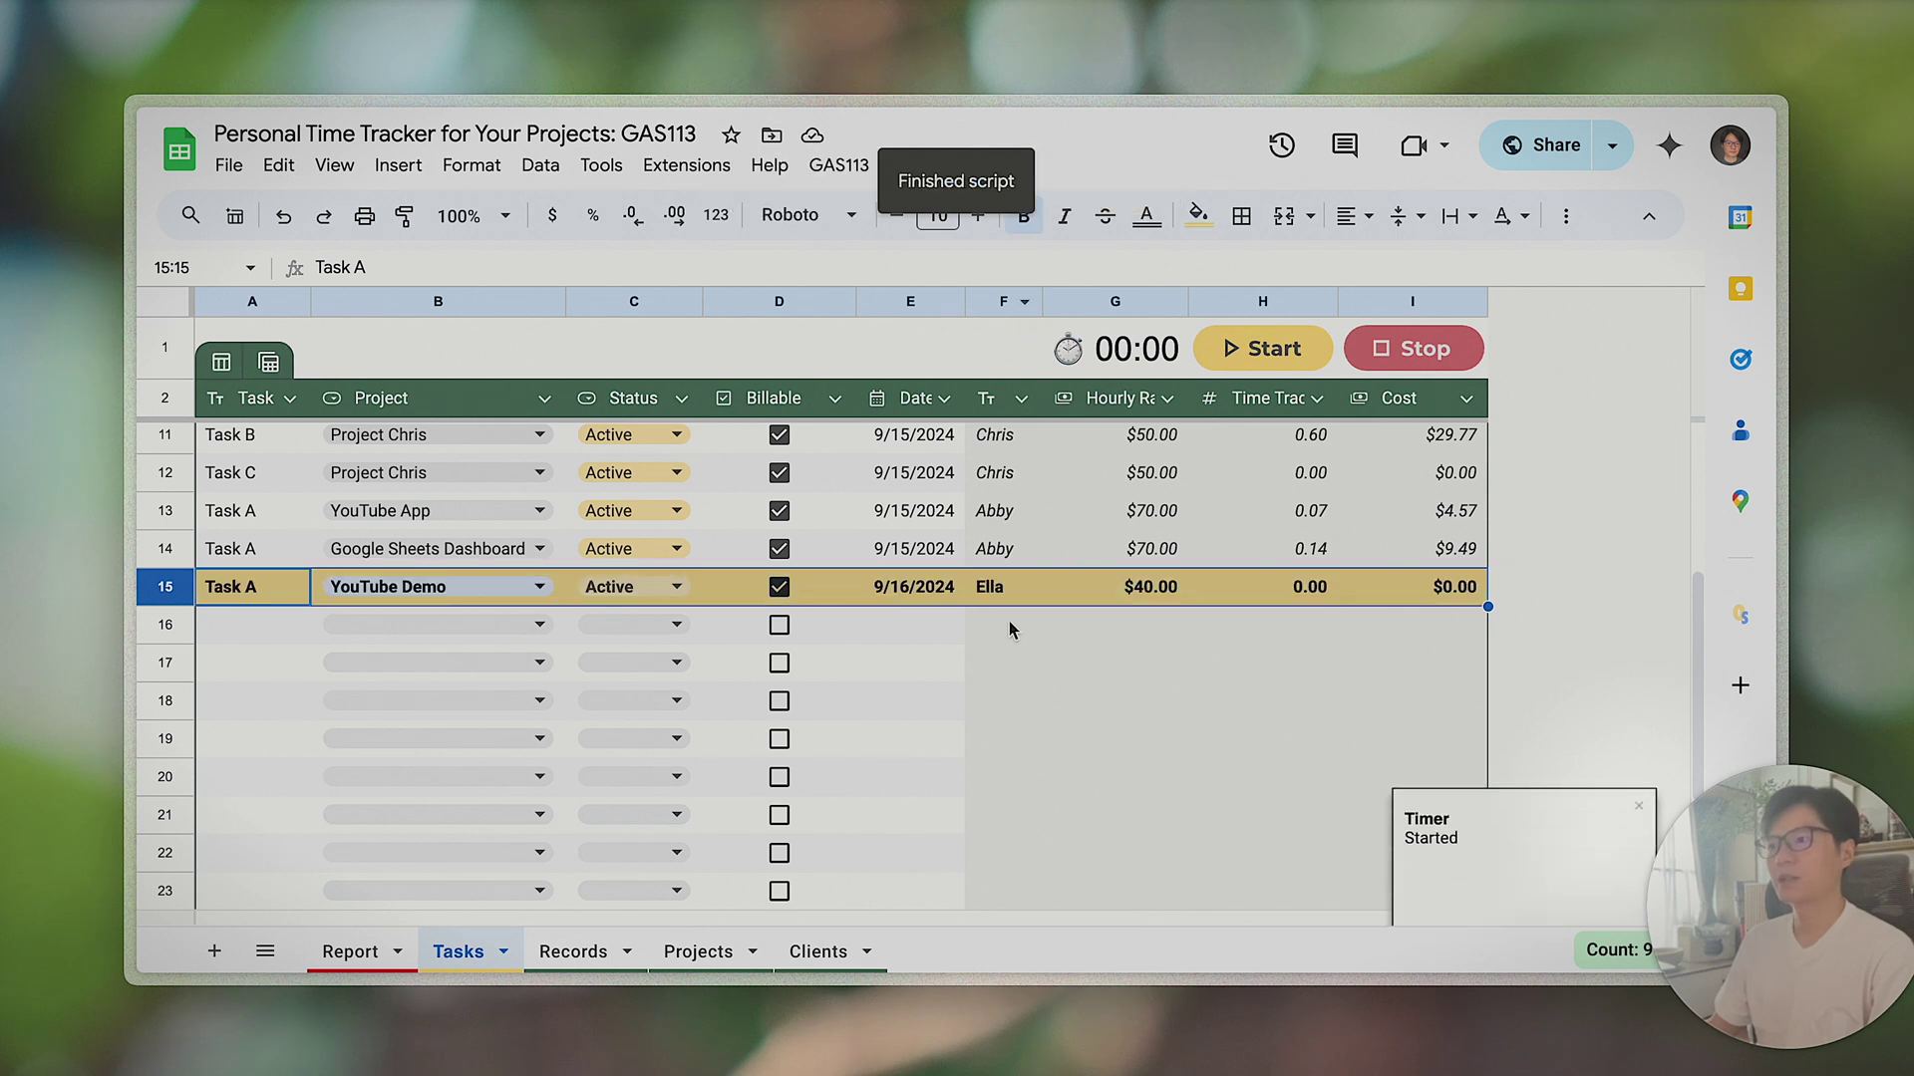
click(1116, 371)
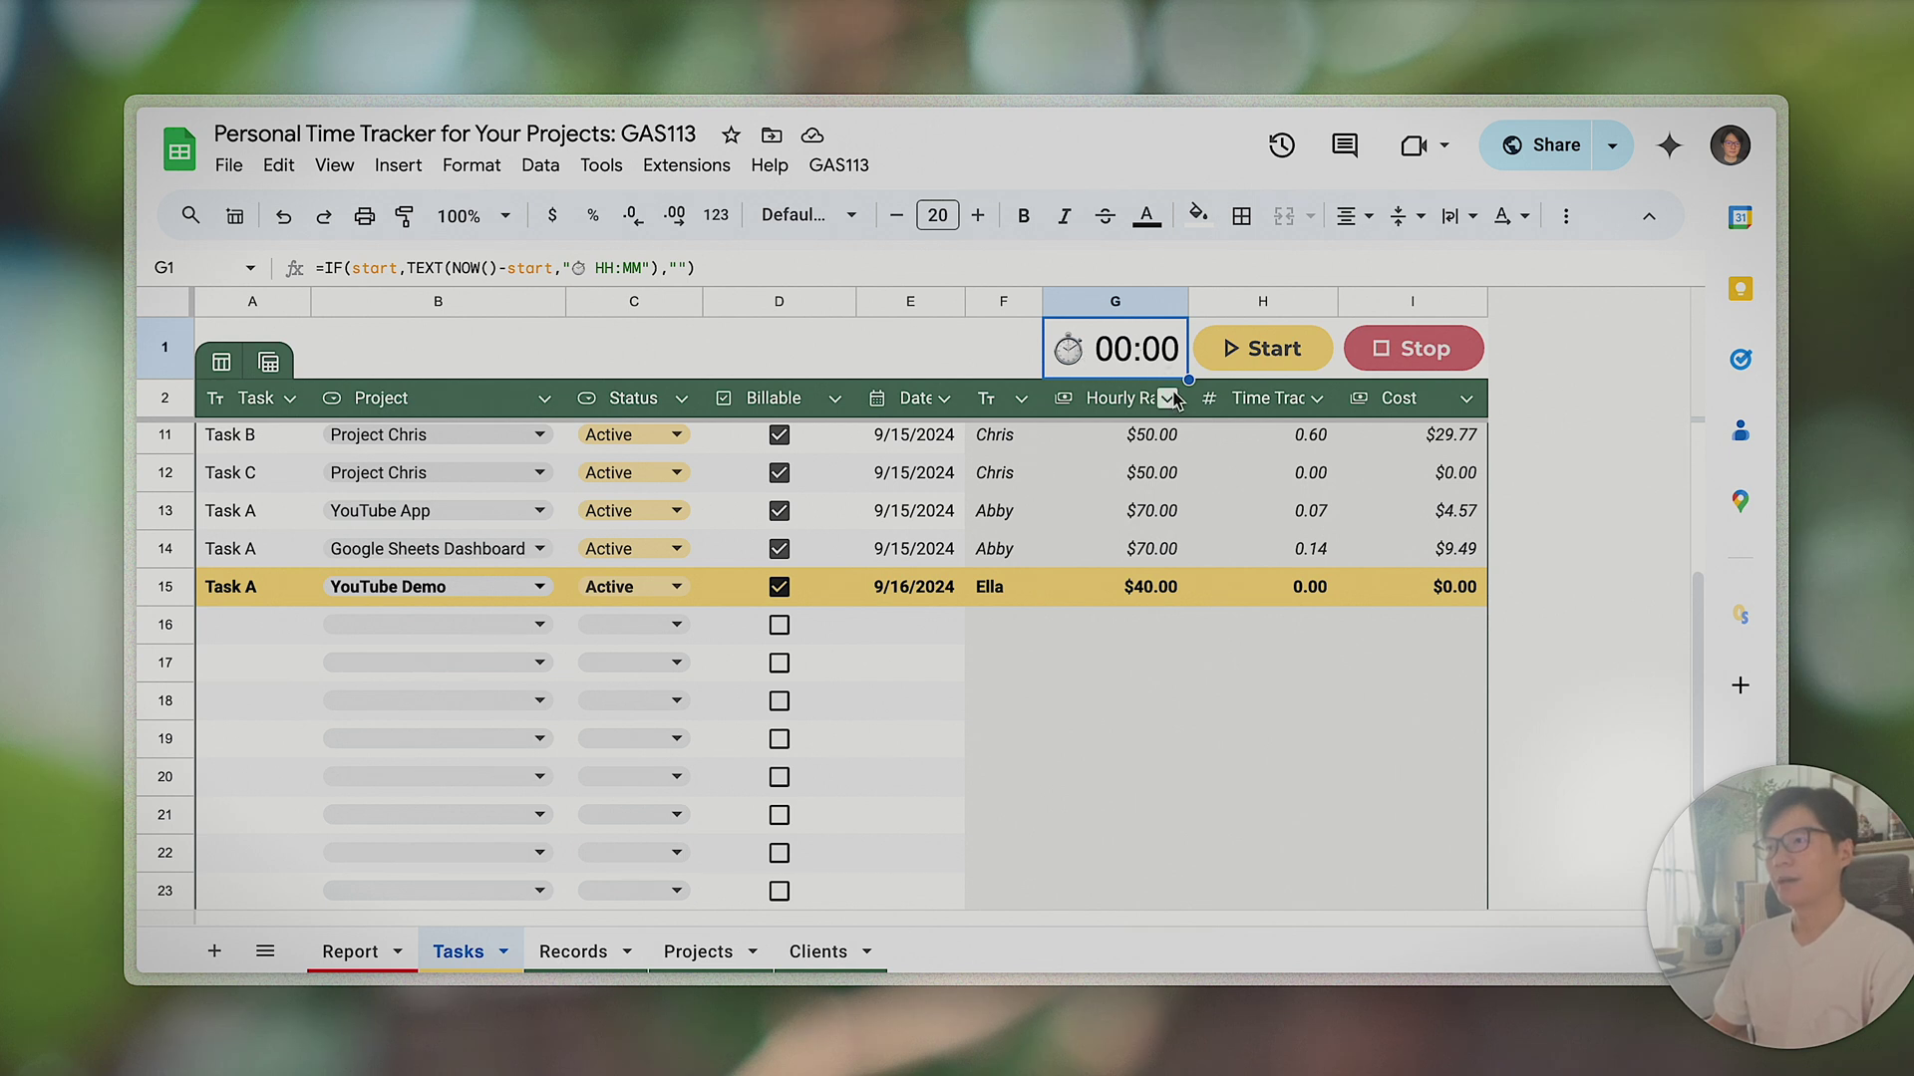
click(1131, 591)
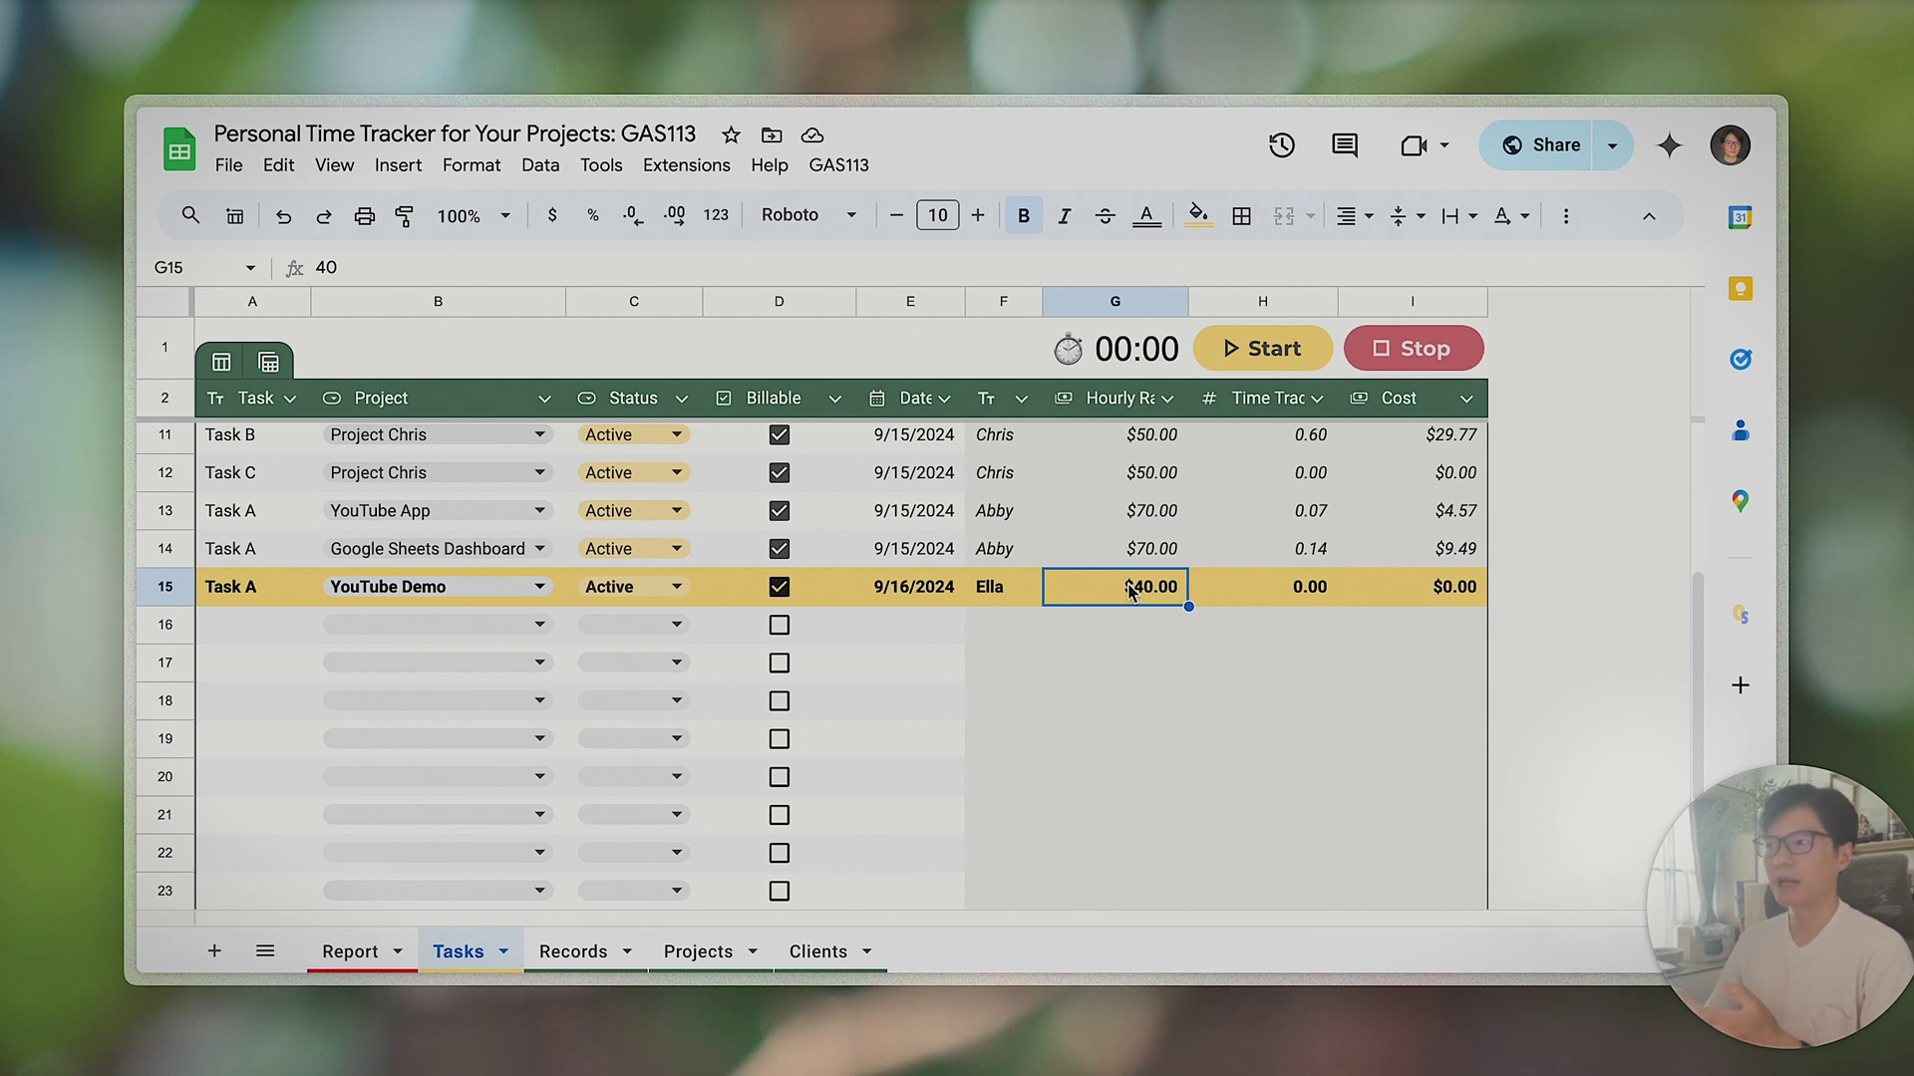
click(1134, 352)
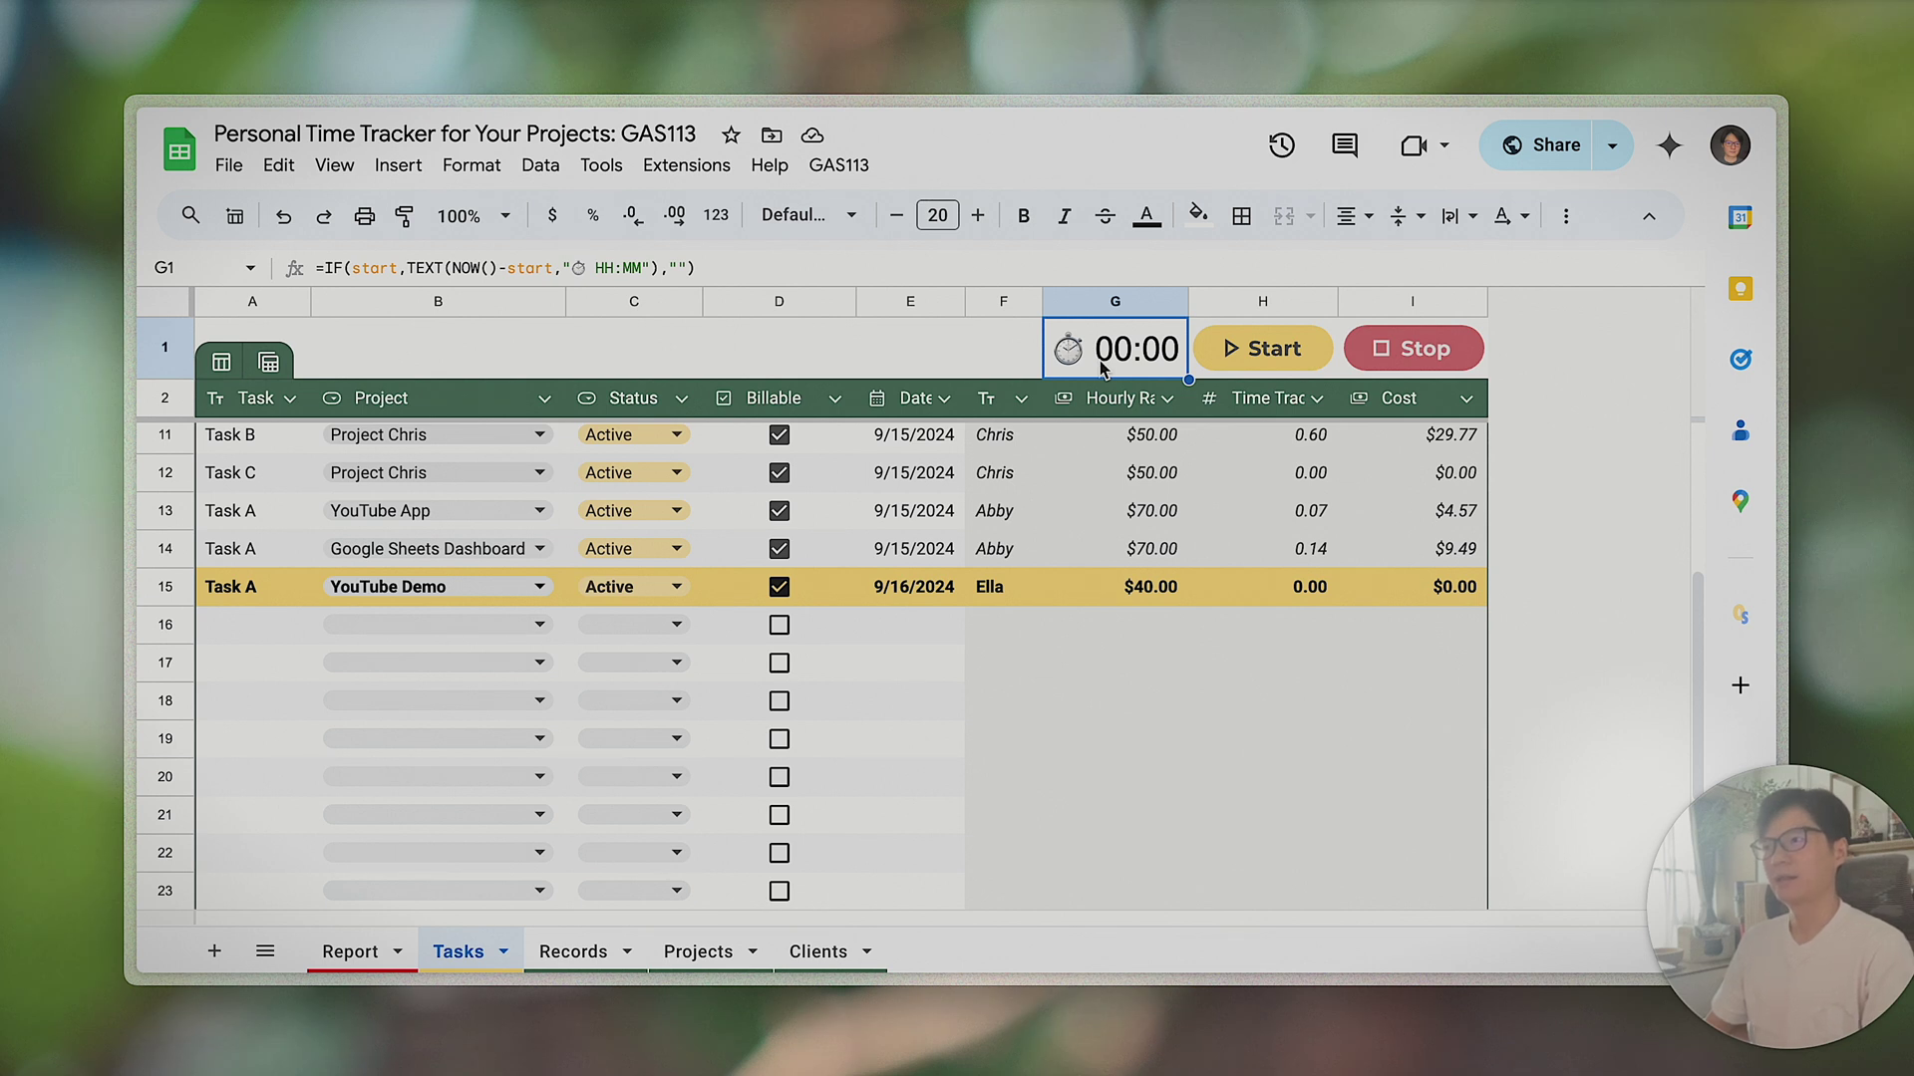
click(1148, 448)
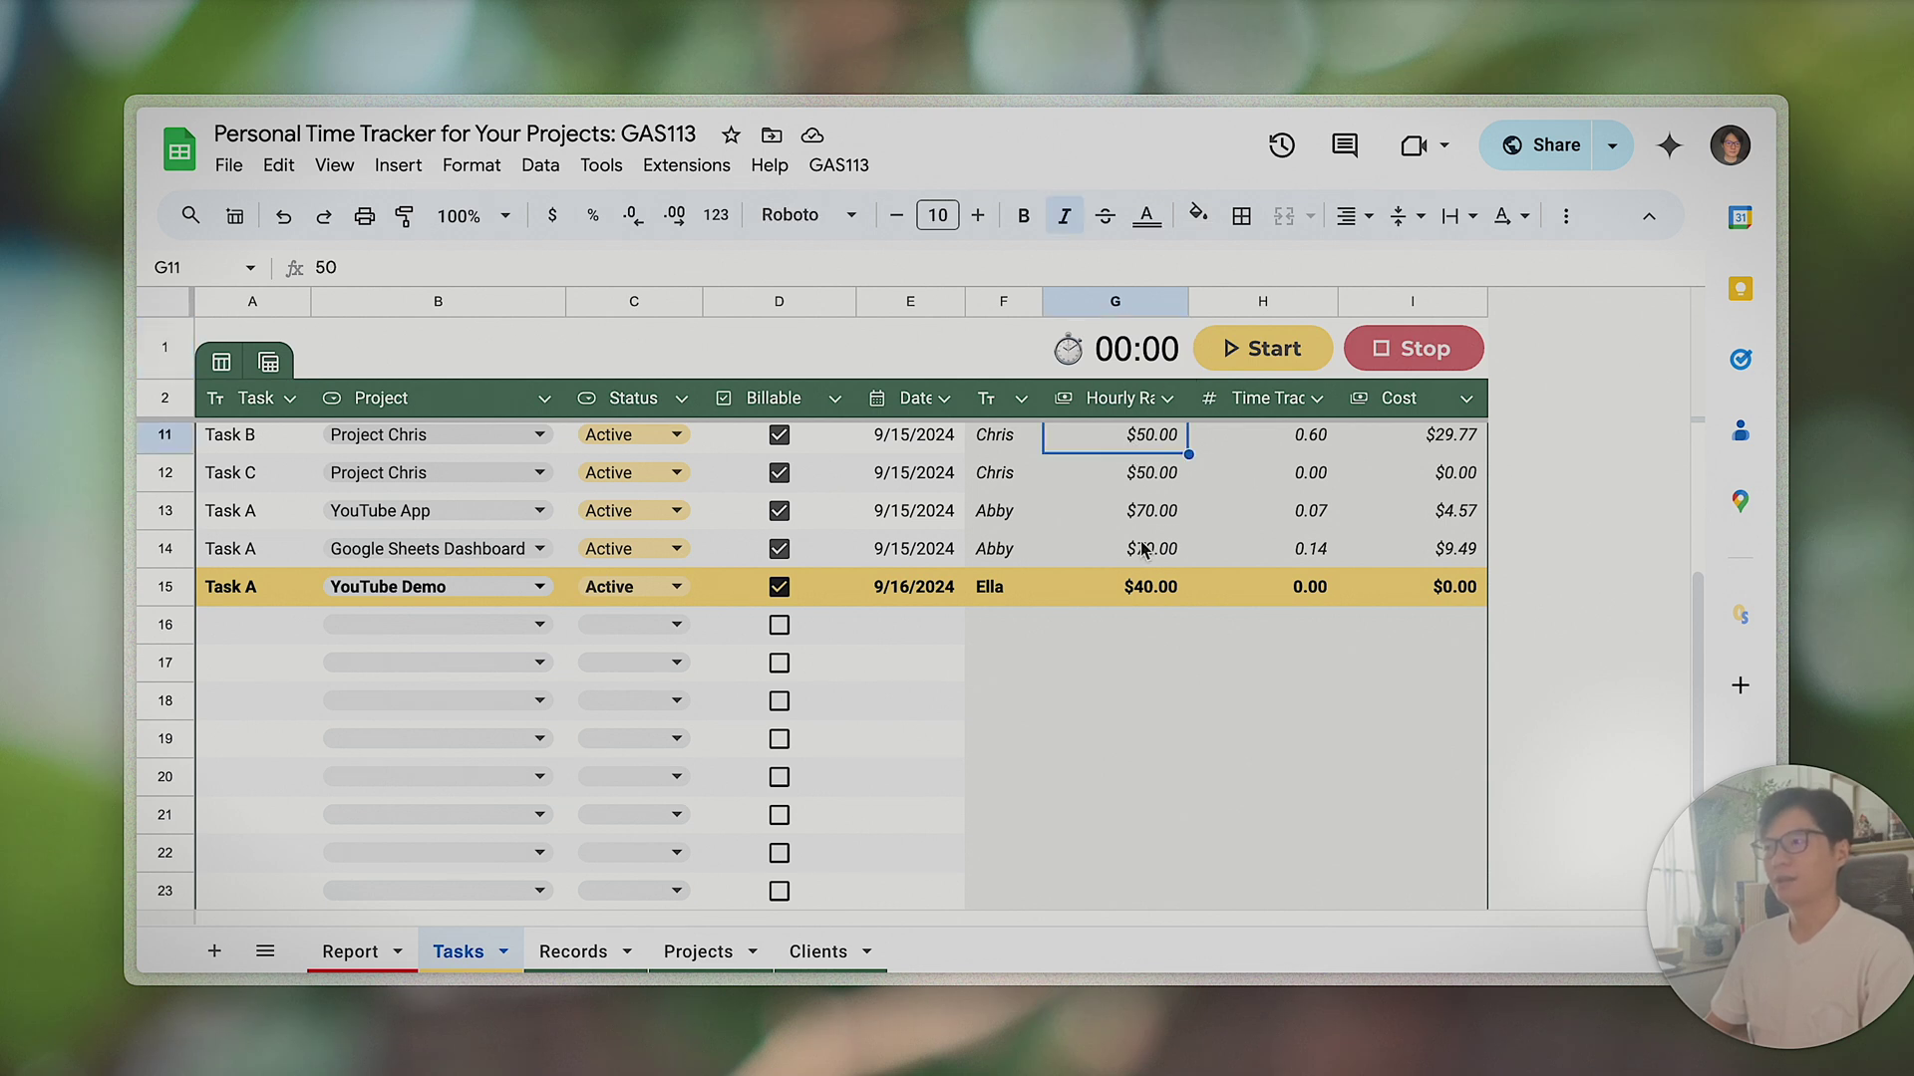
- Change G1's stopwatch format to HH:MM:SS and widen column G to fit 00:00:36
click(1146, 358)
click(638, 261)
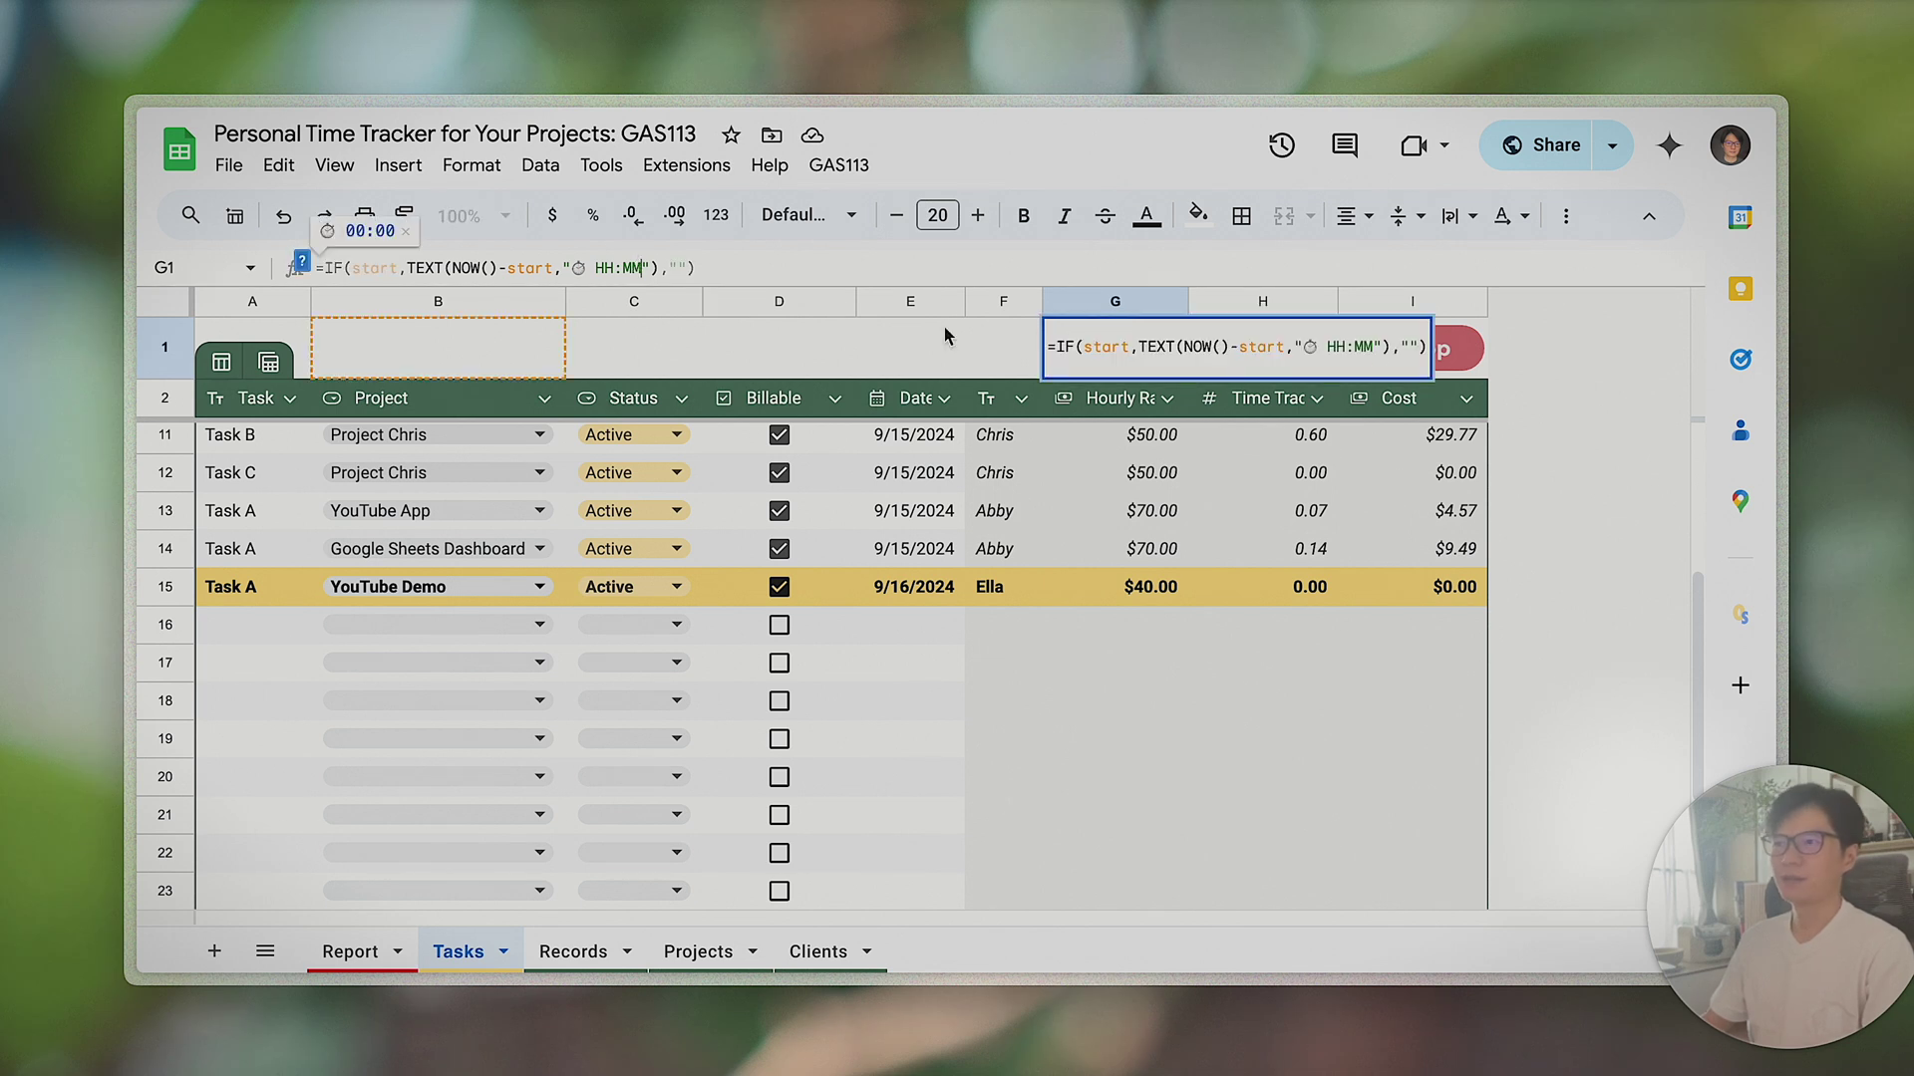
text(:SS)
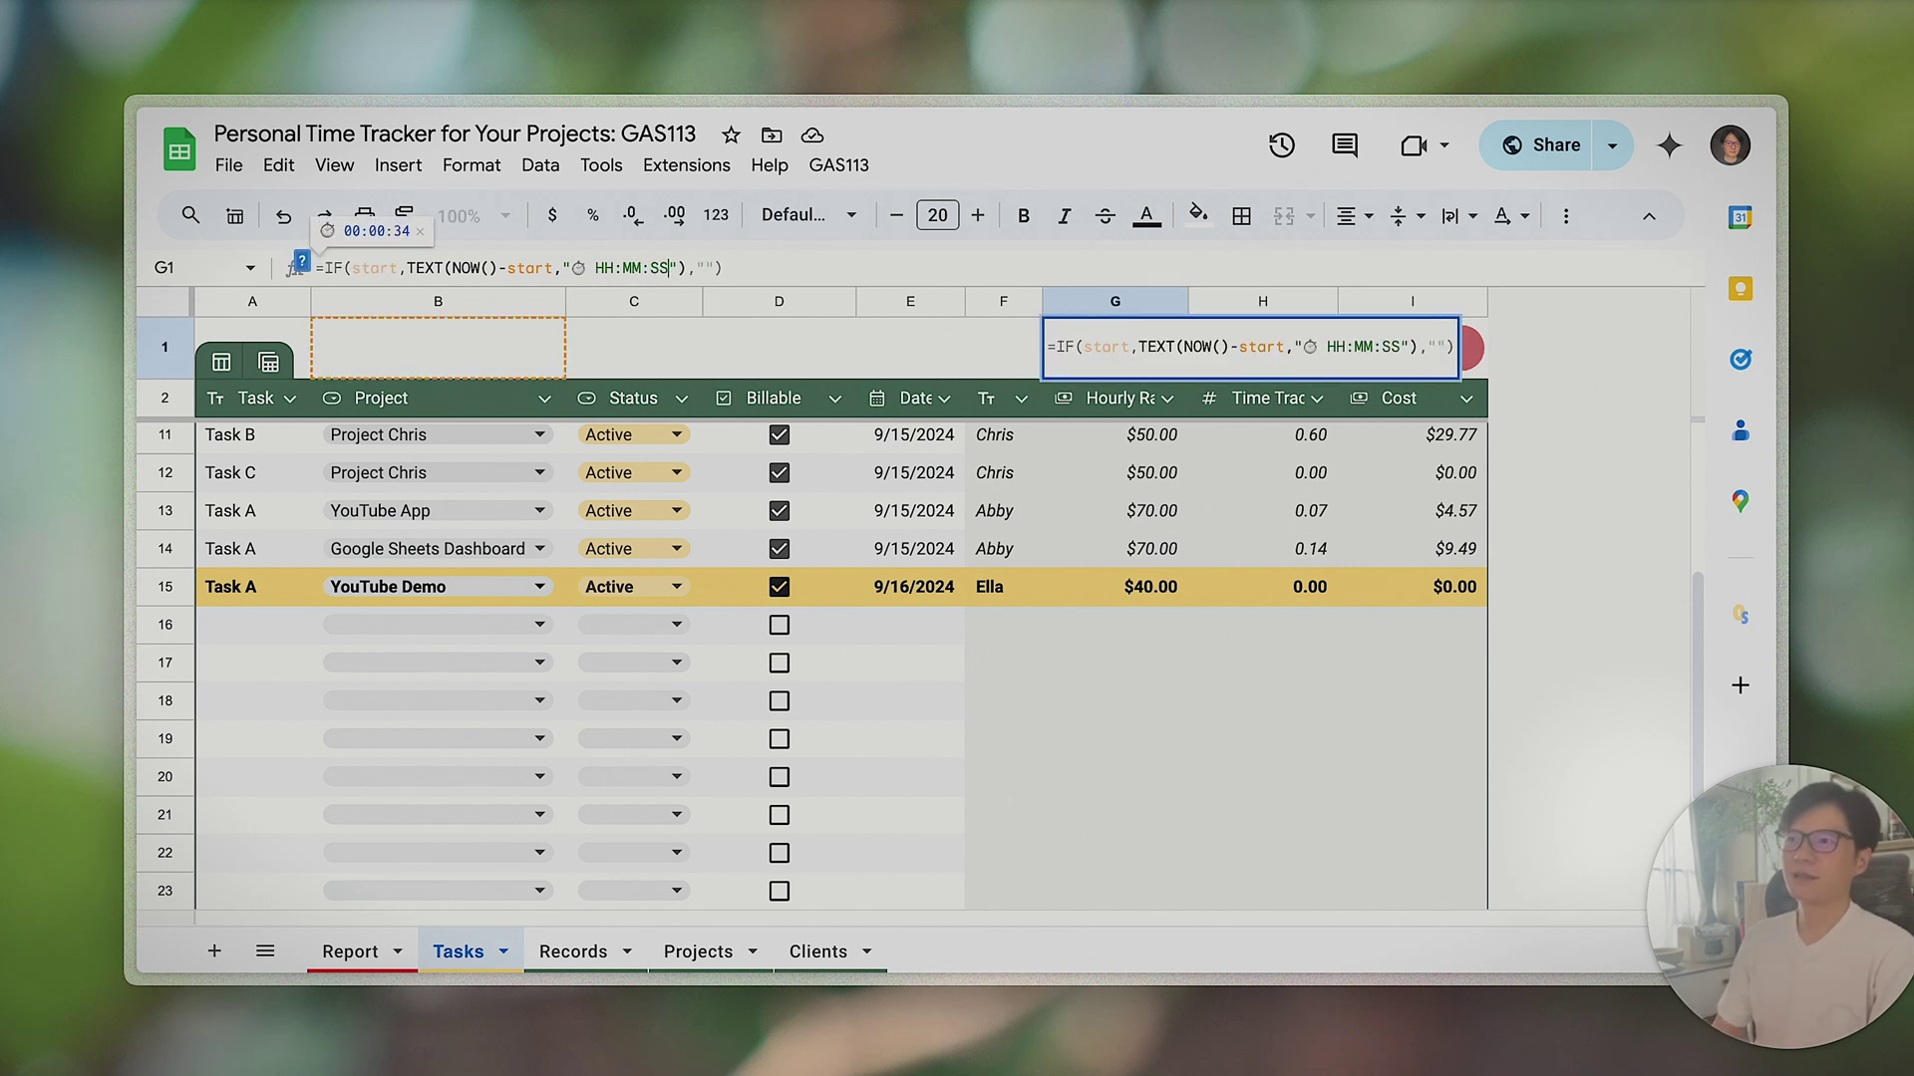
key(Return)
click(1114, 347)
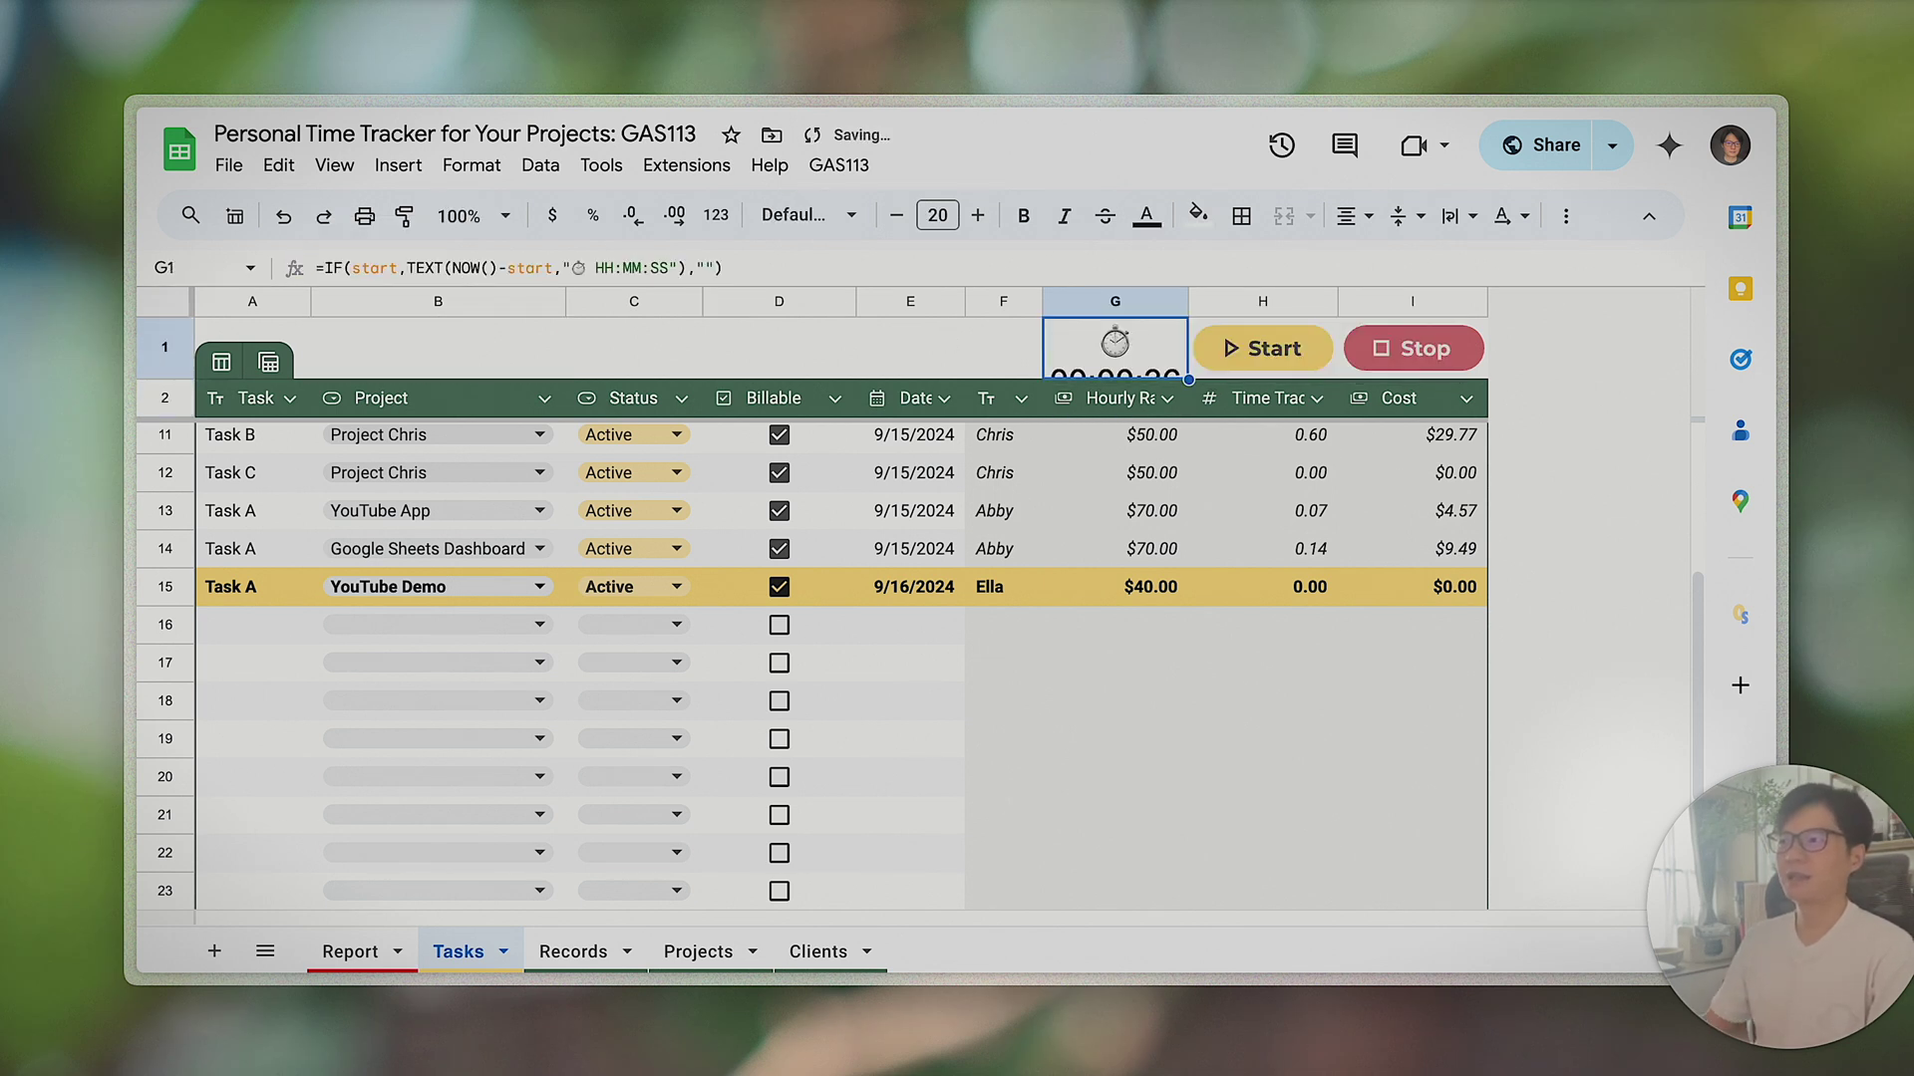
drag(1188, 301, 1281, 301)
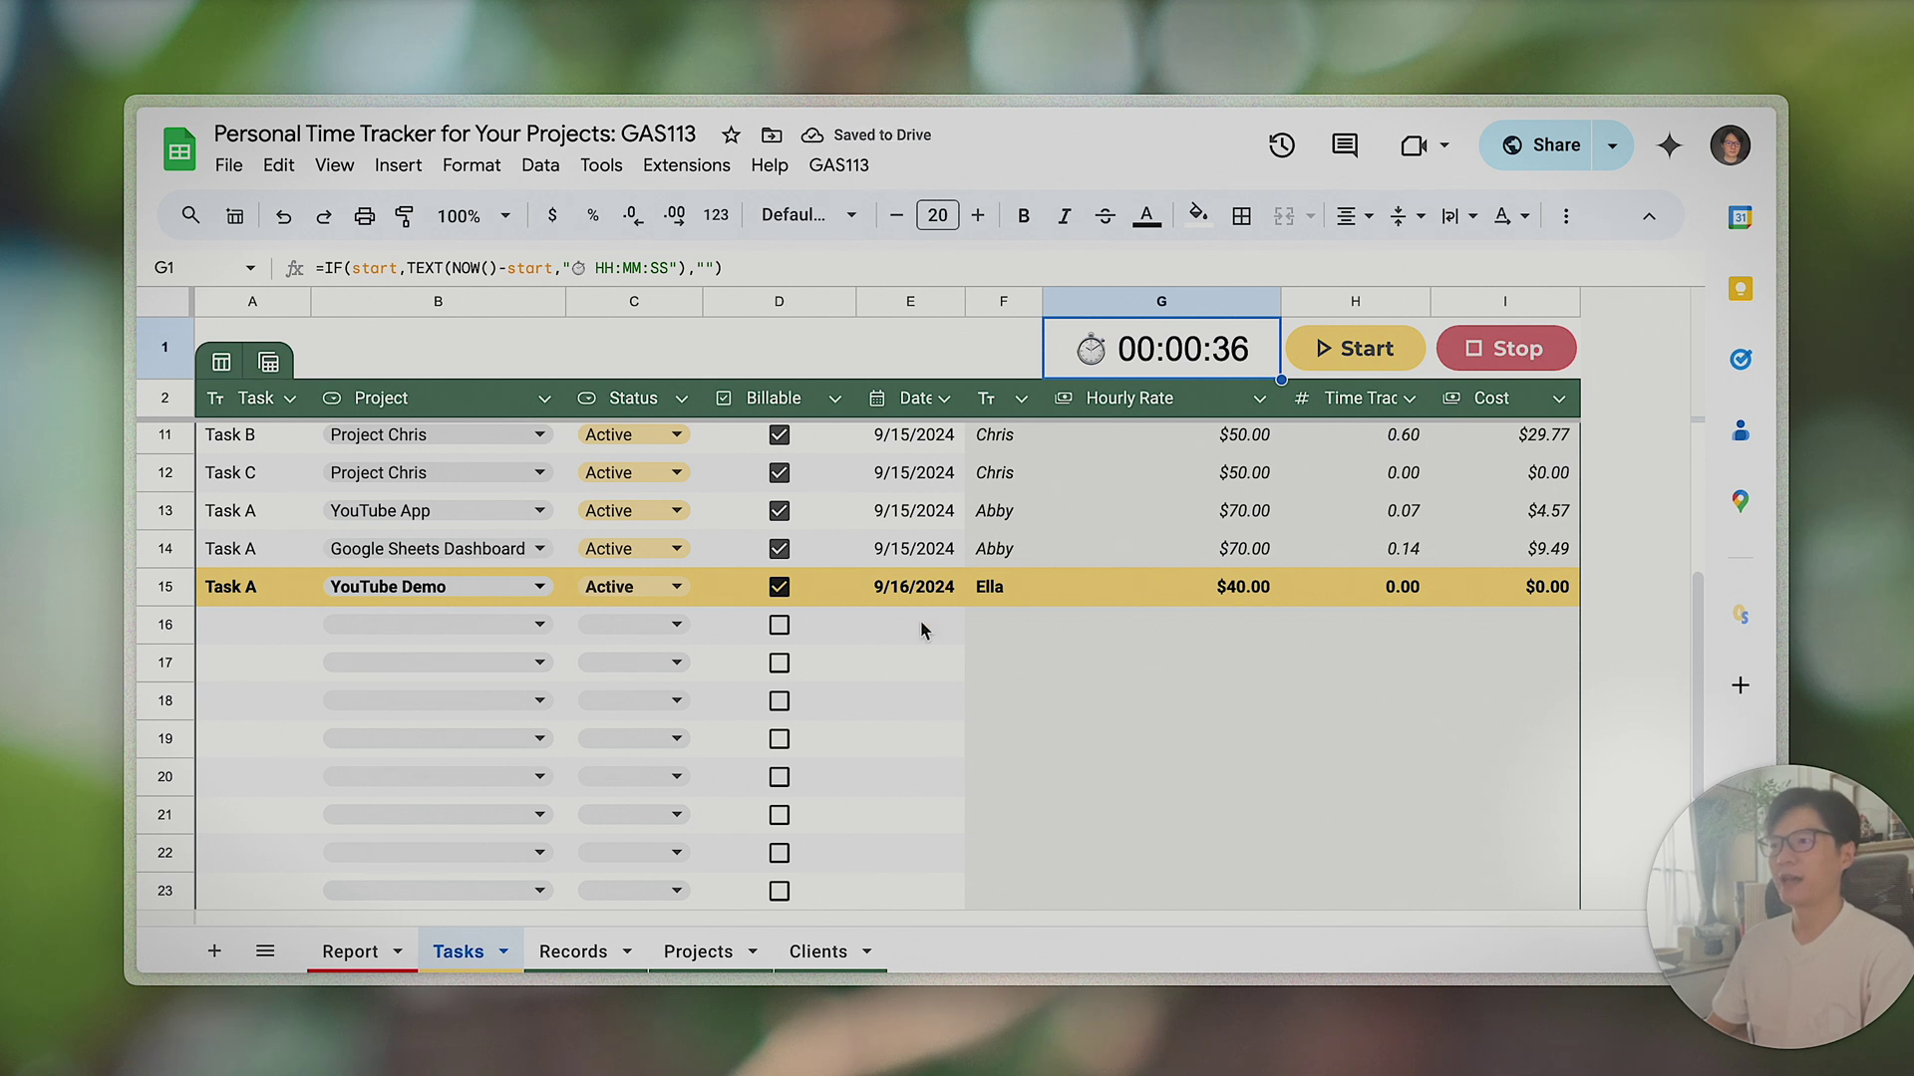
click(623, 590)
- Set the YouTube Demo task's status to Complted and check the stopwatch at 00:00:45
click(620, 666)
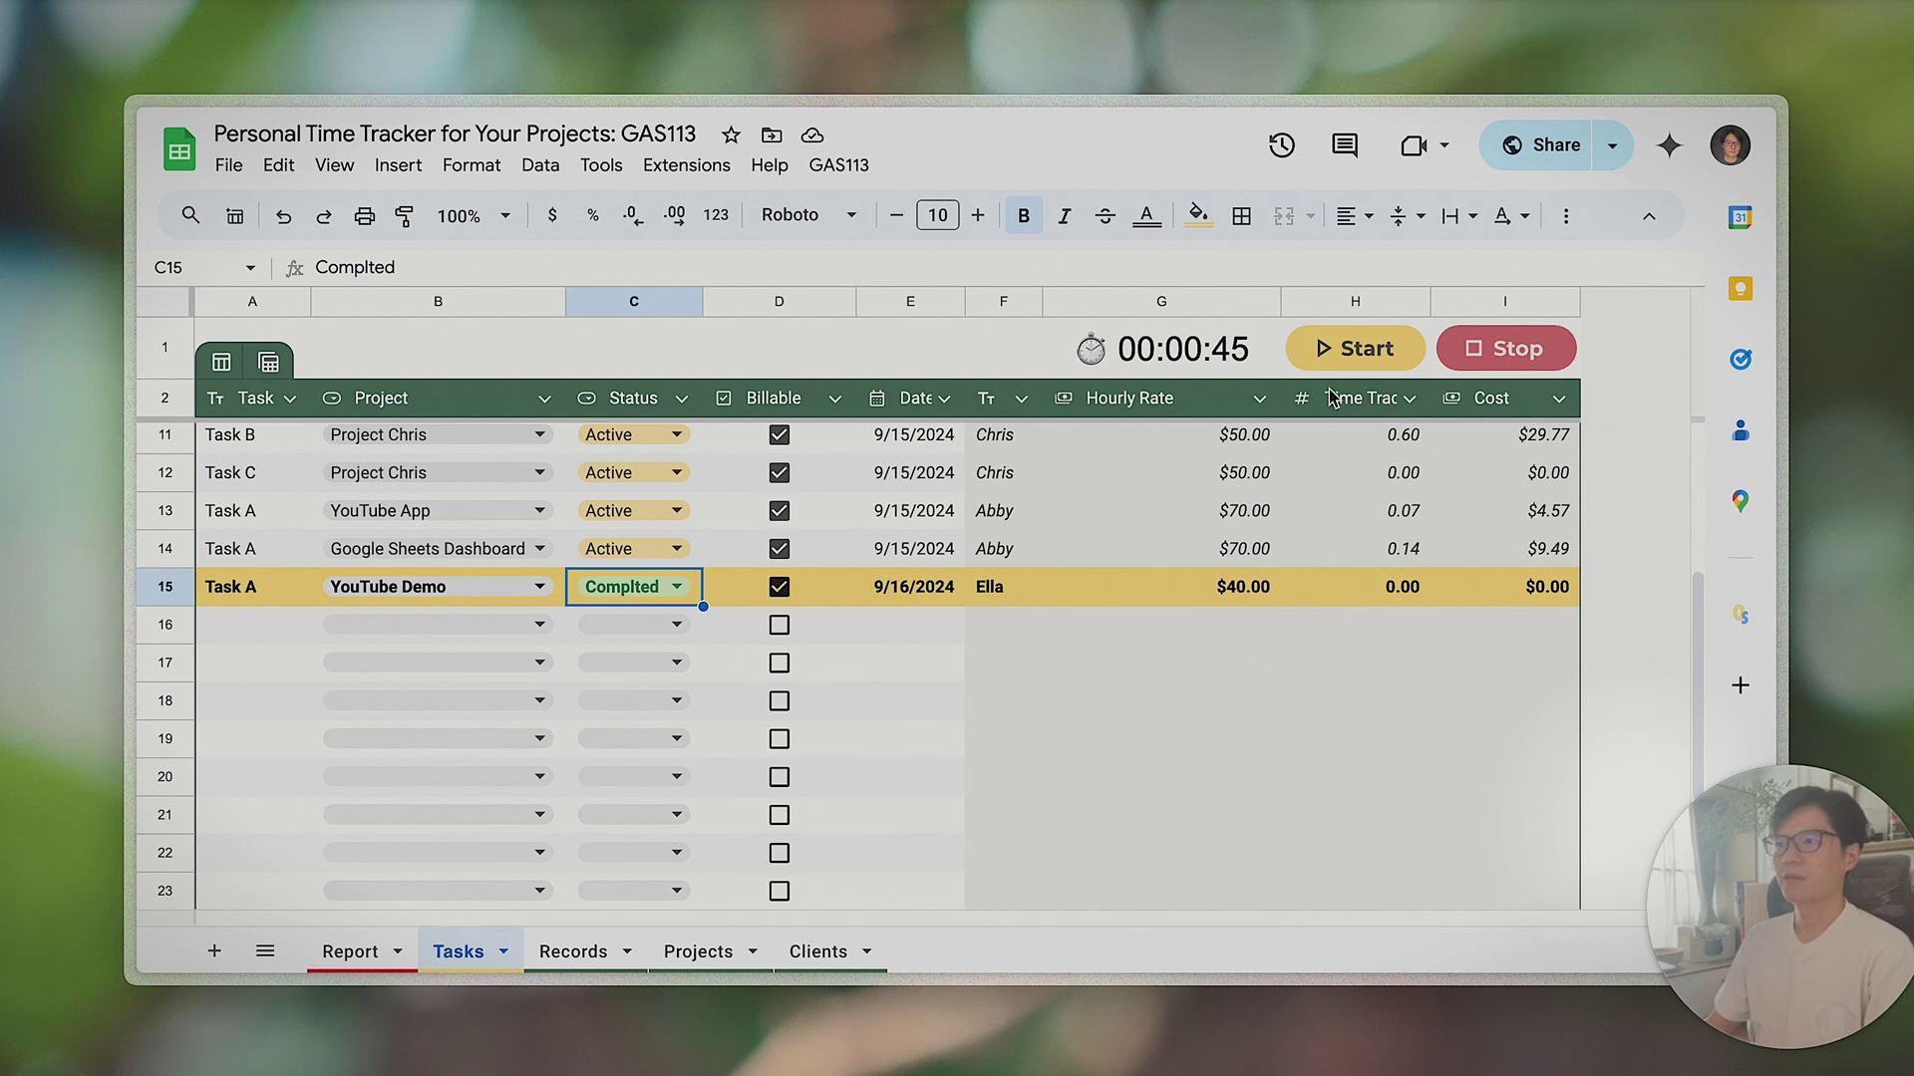
key(super+s)
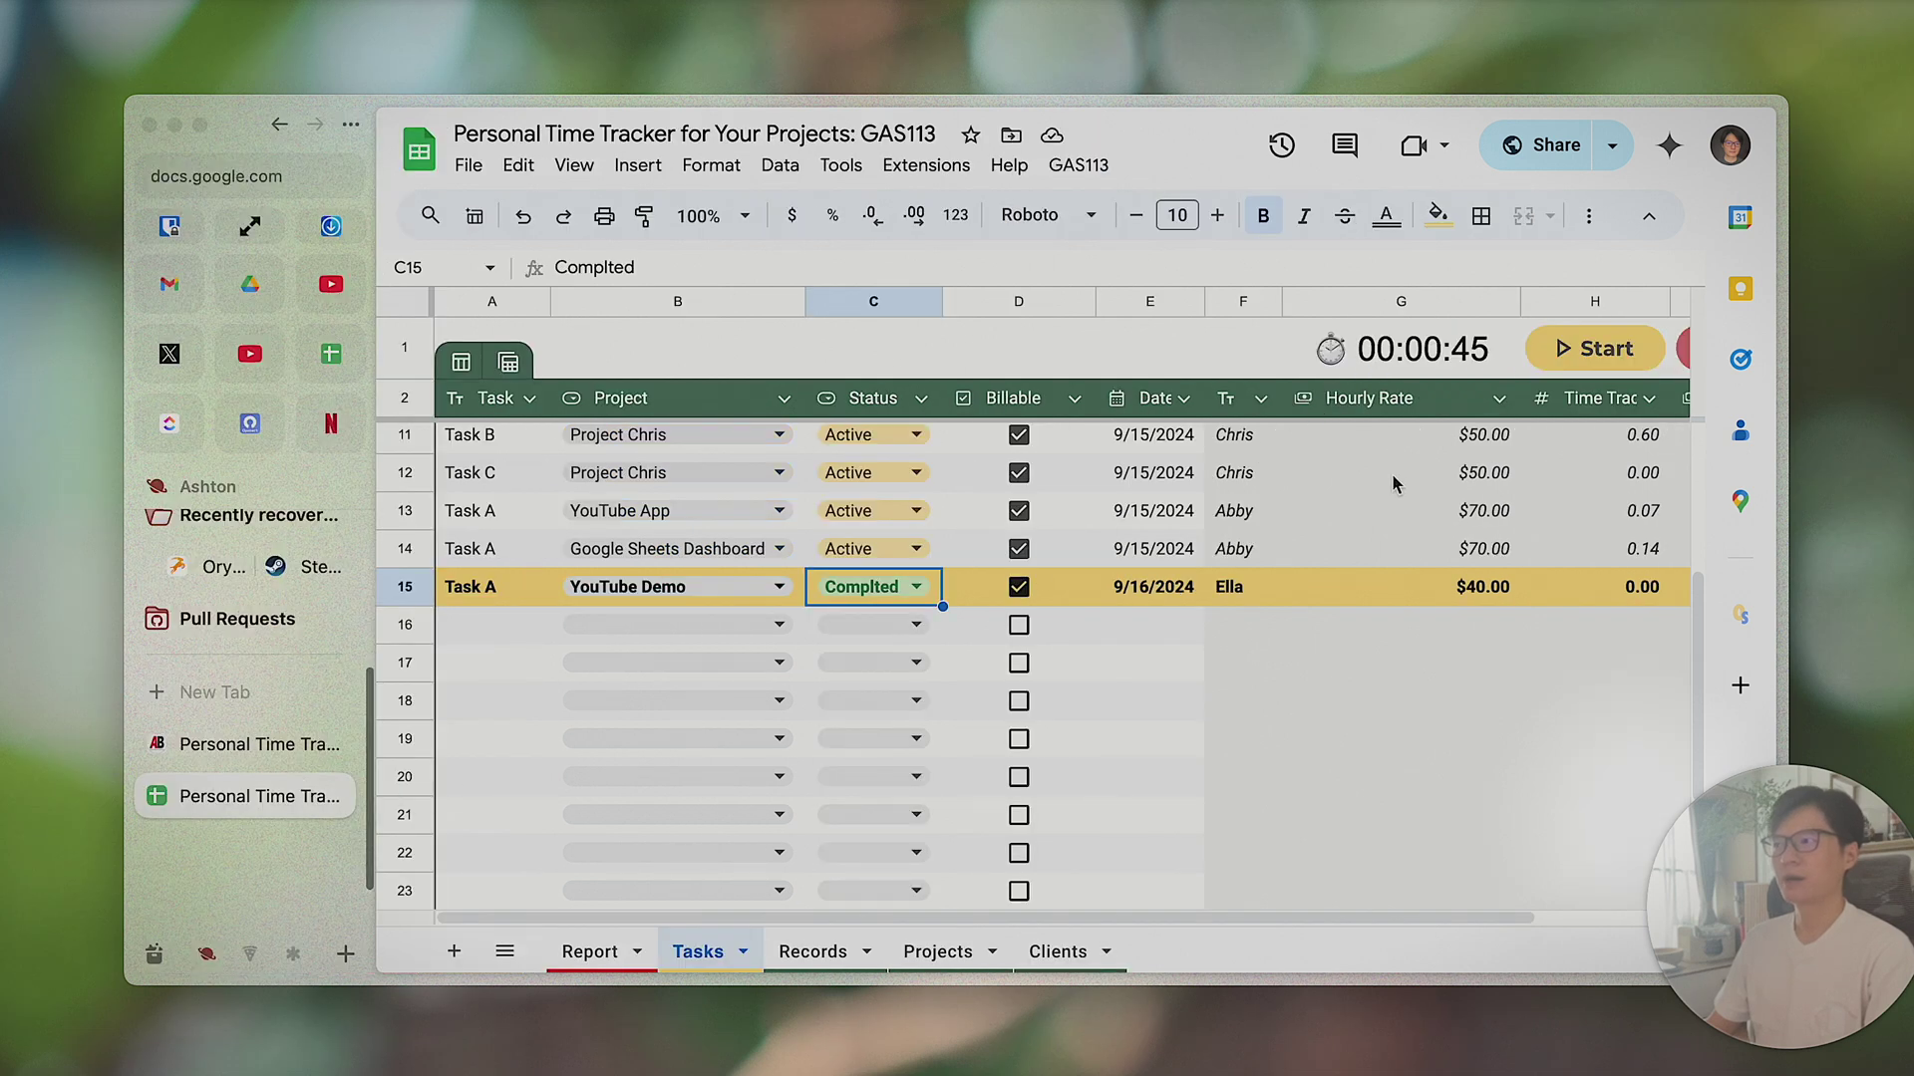
key(super+s)
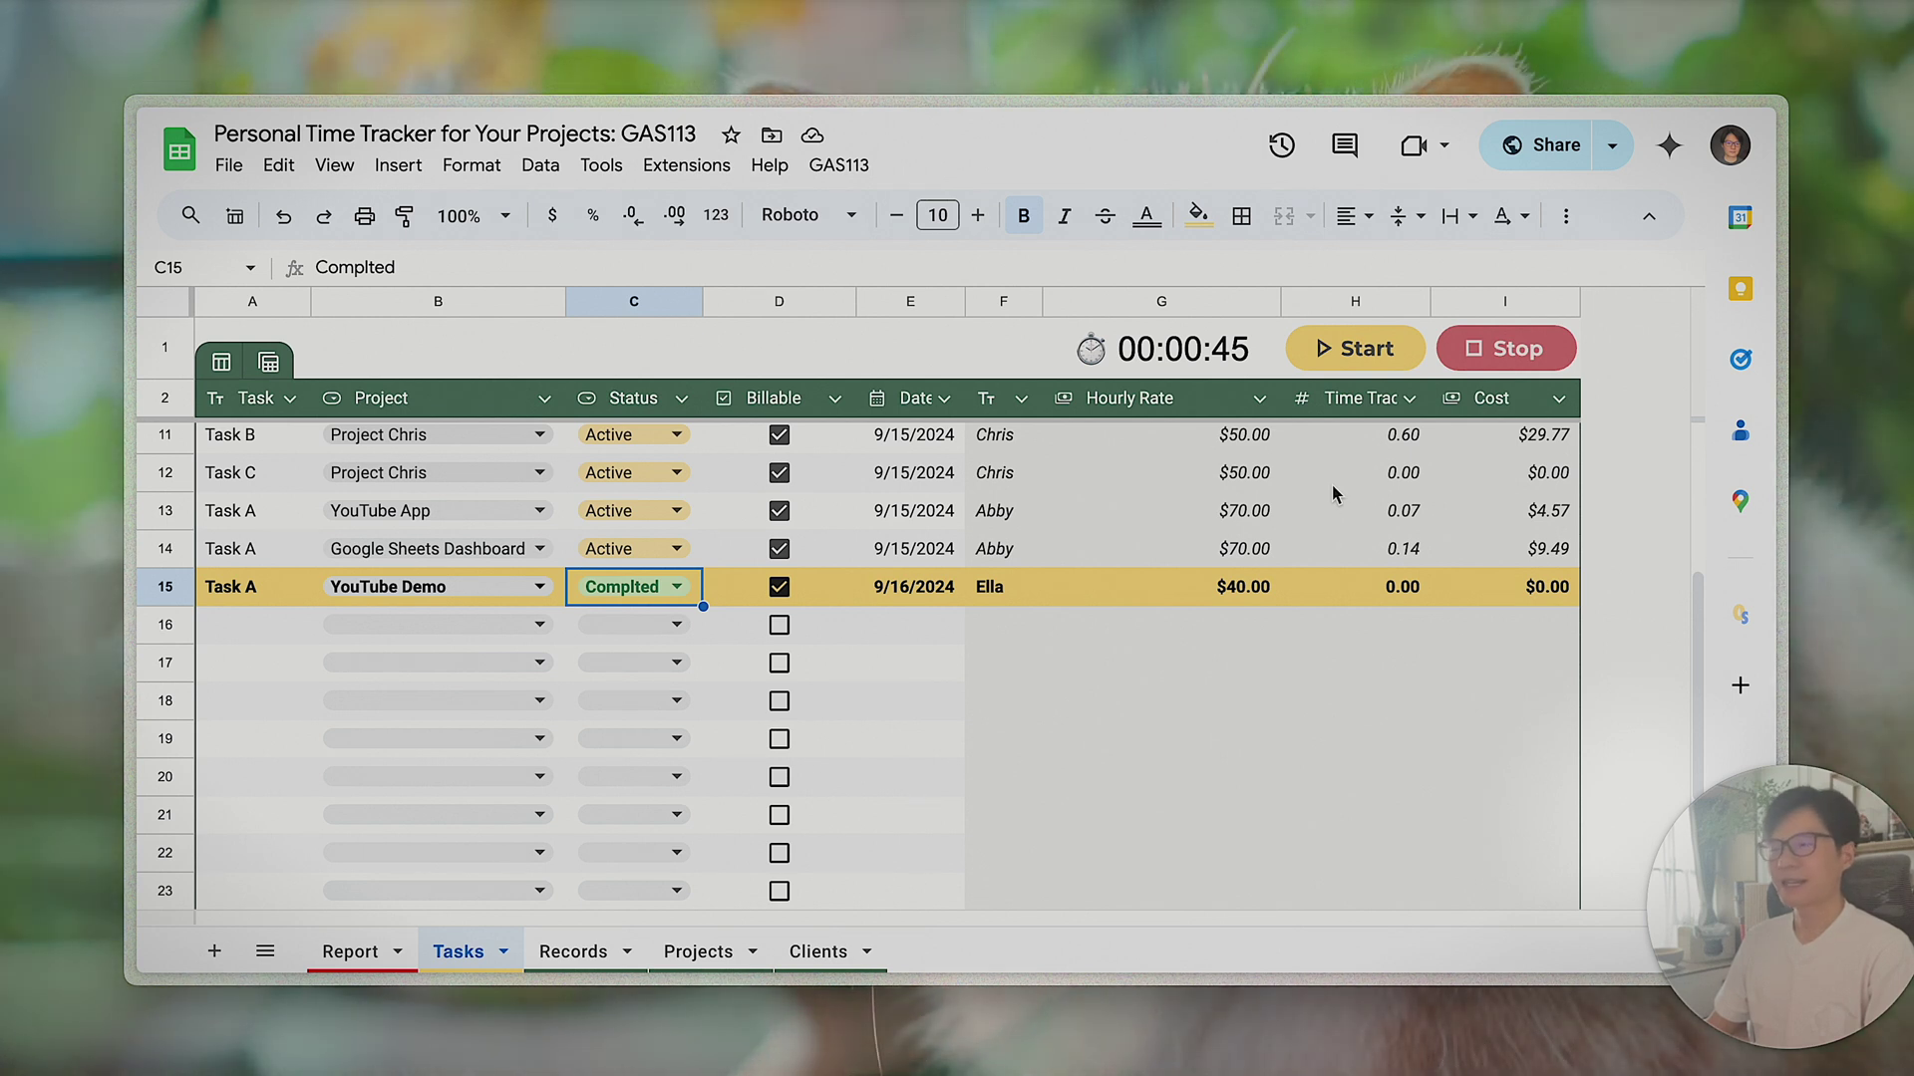
click(1232, 365)
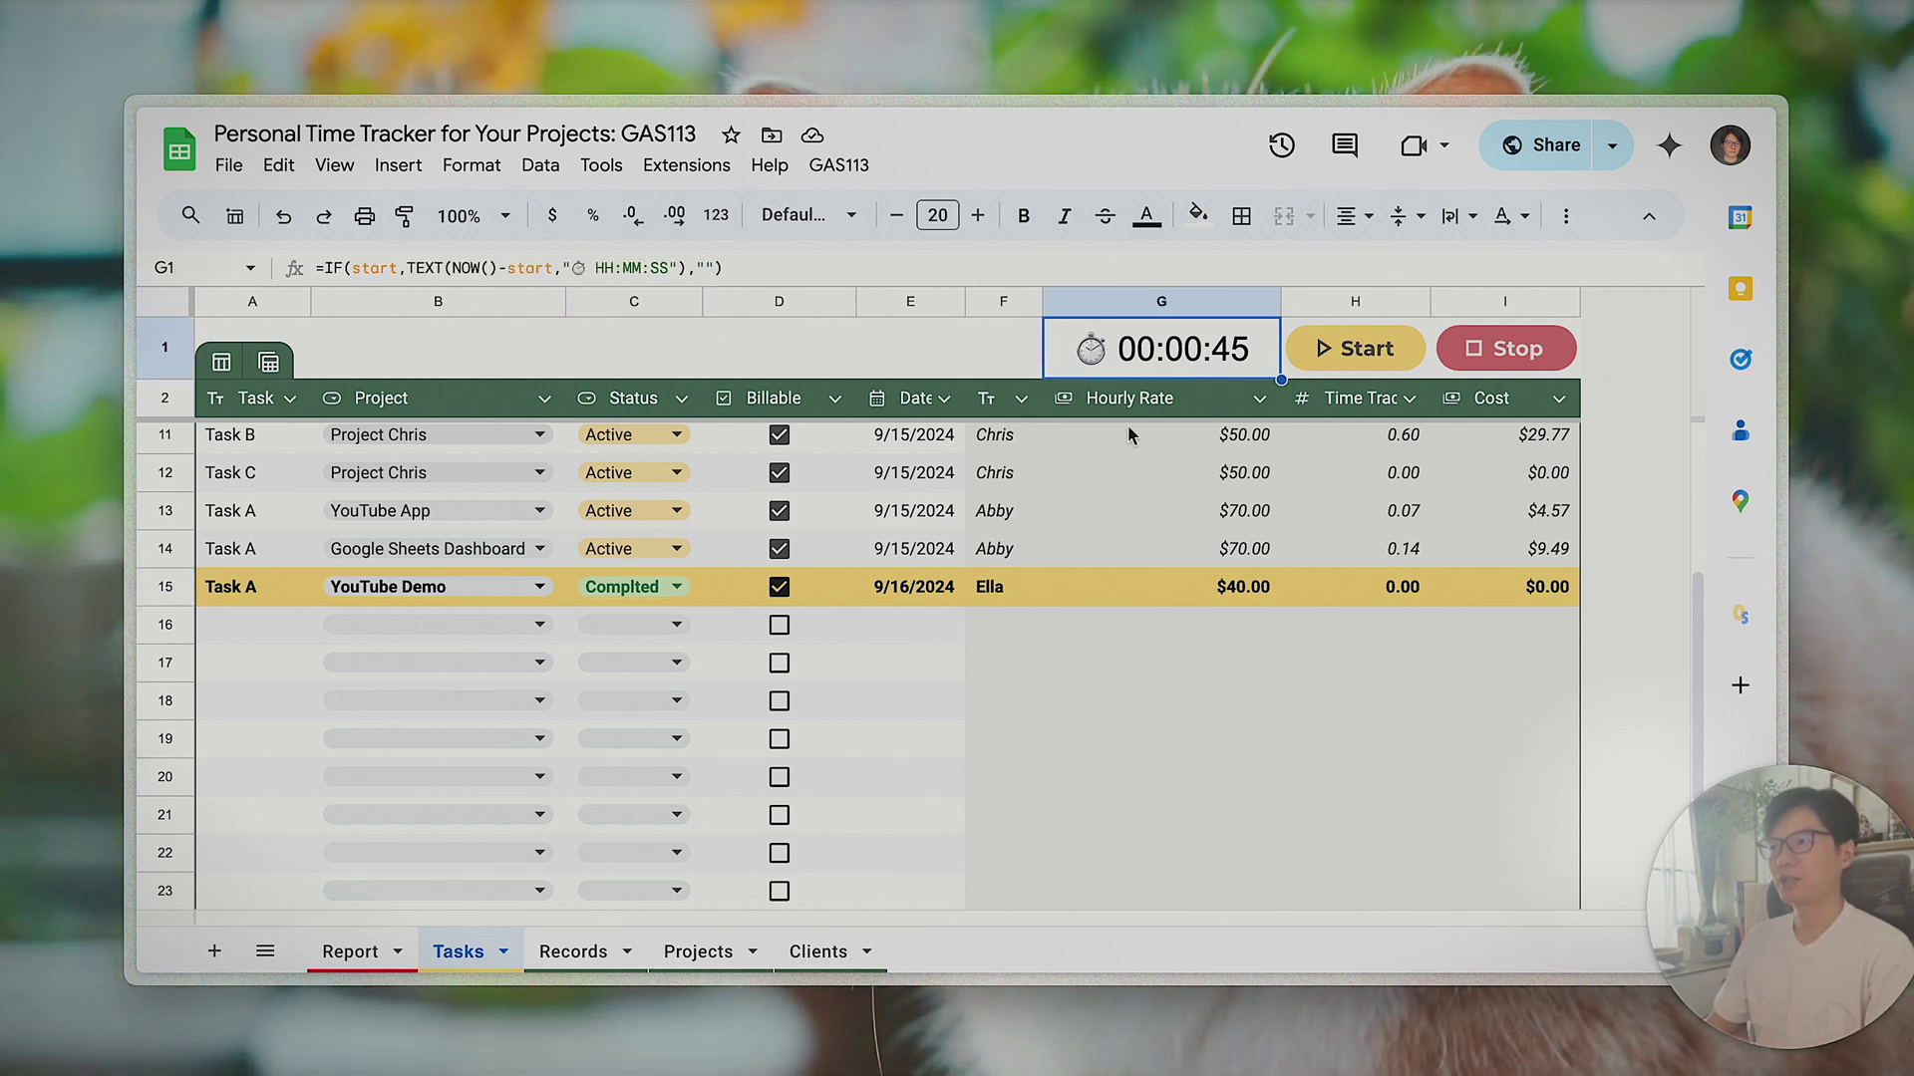
- Drop :SS from G1's TEXT format so the timer reads 00:01, and reset YouTube Demo to Active
click(666, 268)
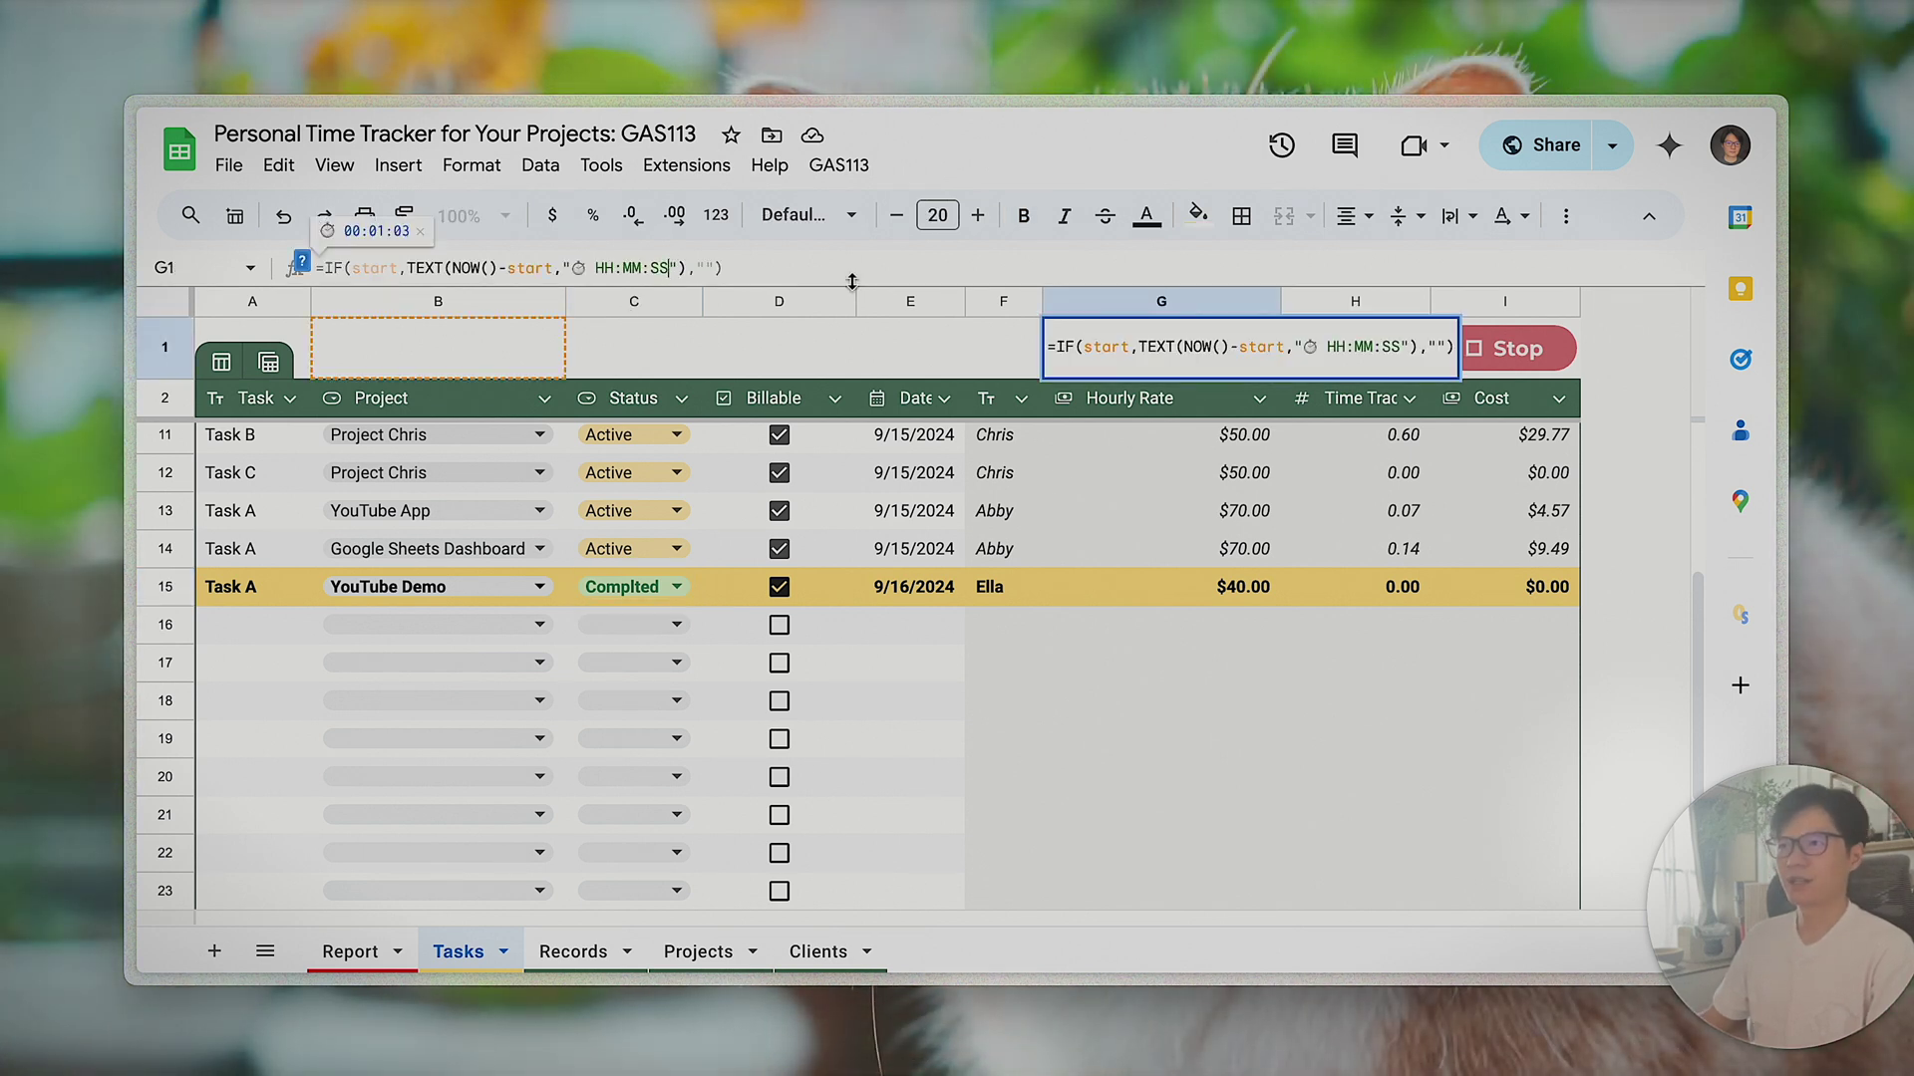
key(BackSpace)
key(BackSpace)
key(BackSpace)
key(Return)
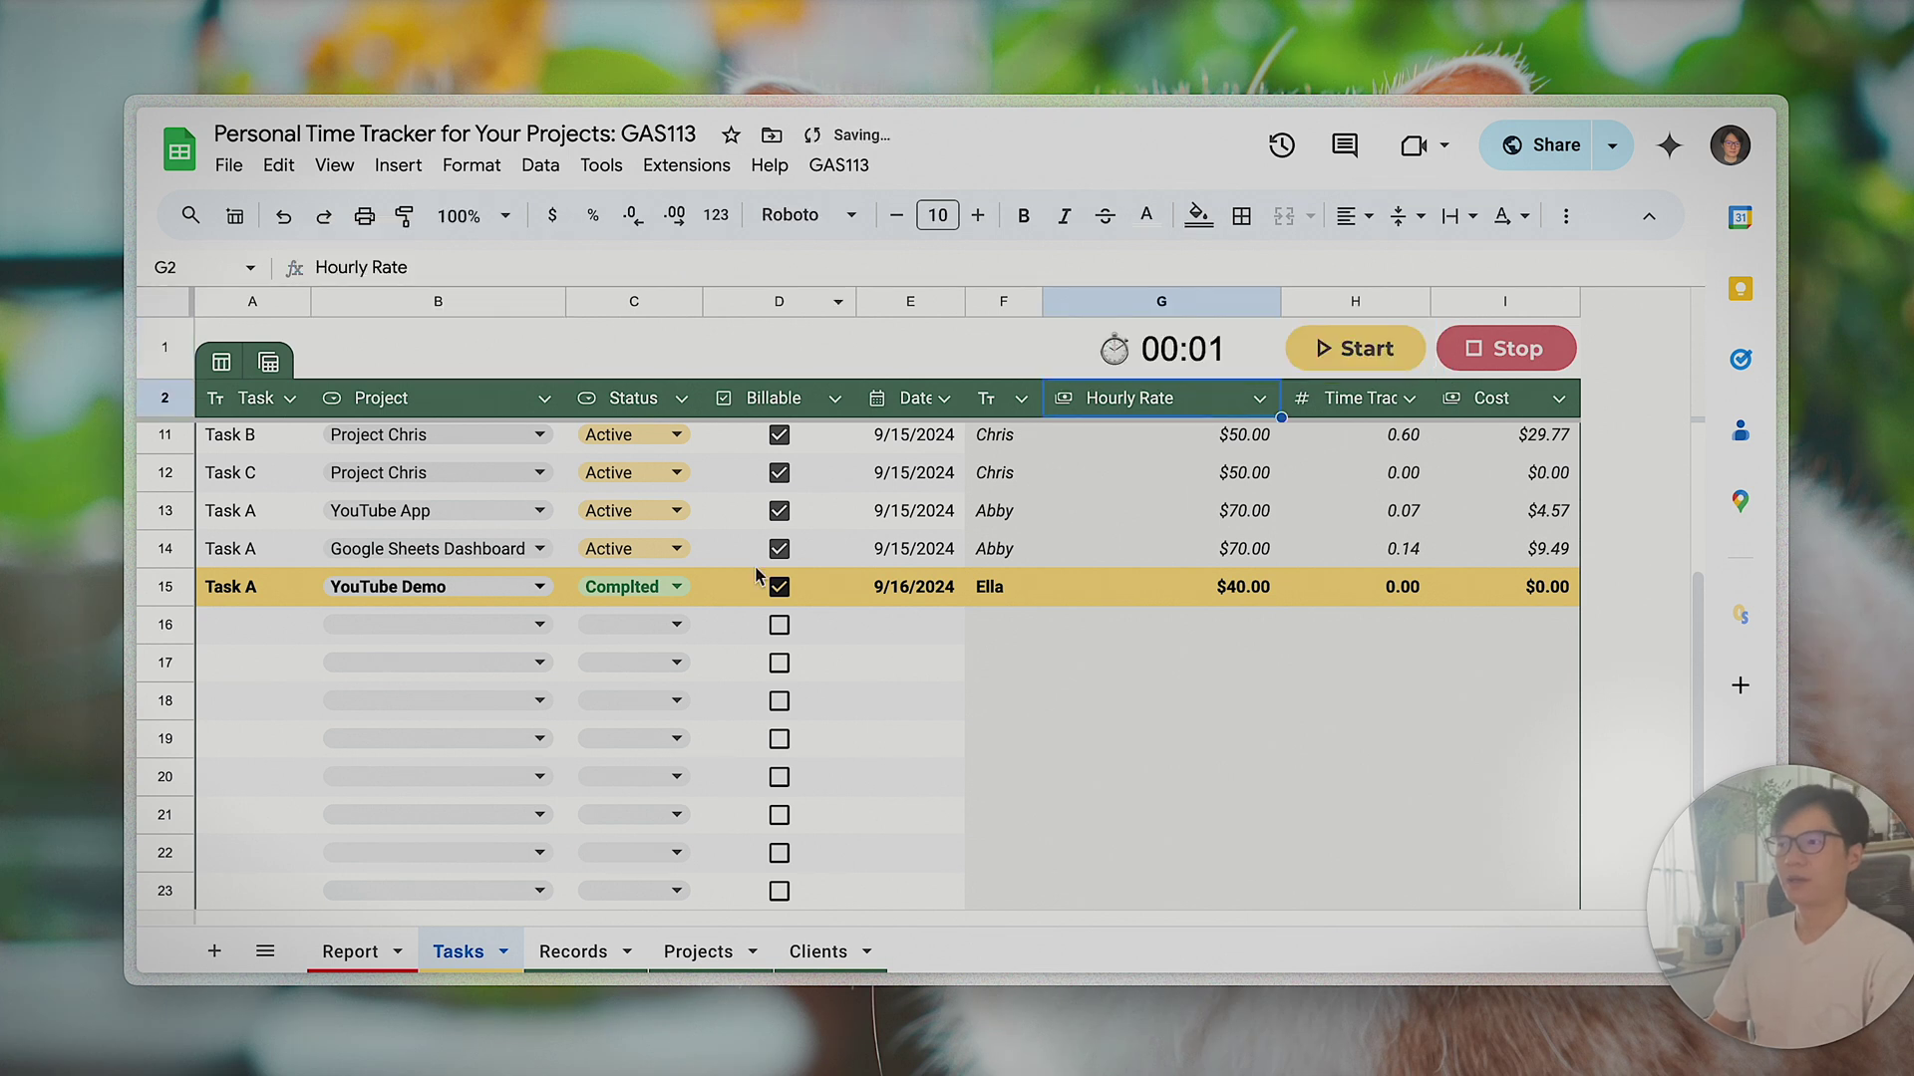
click(638, 586)
click(608, 625)
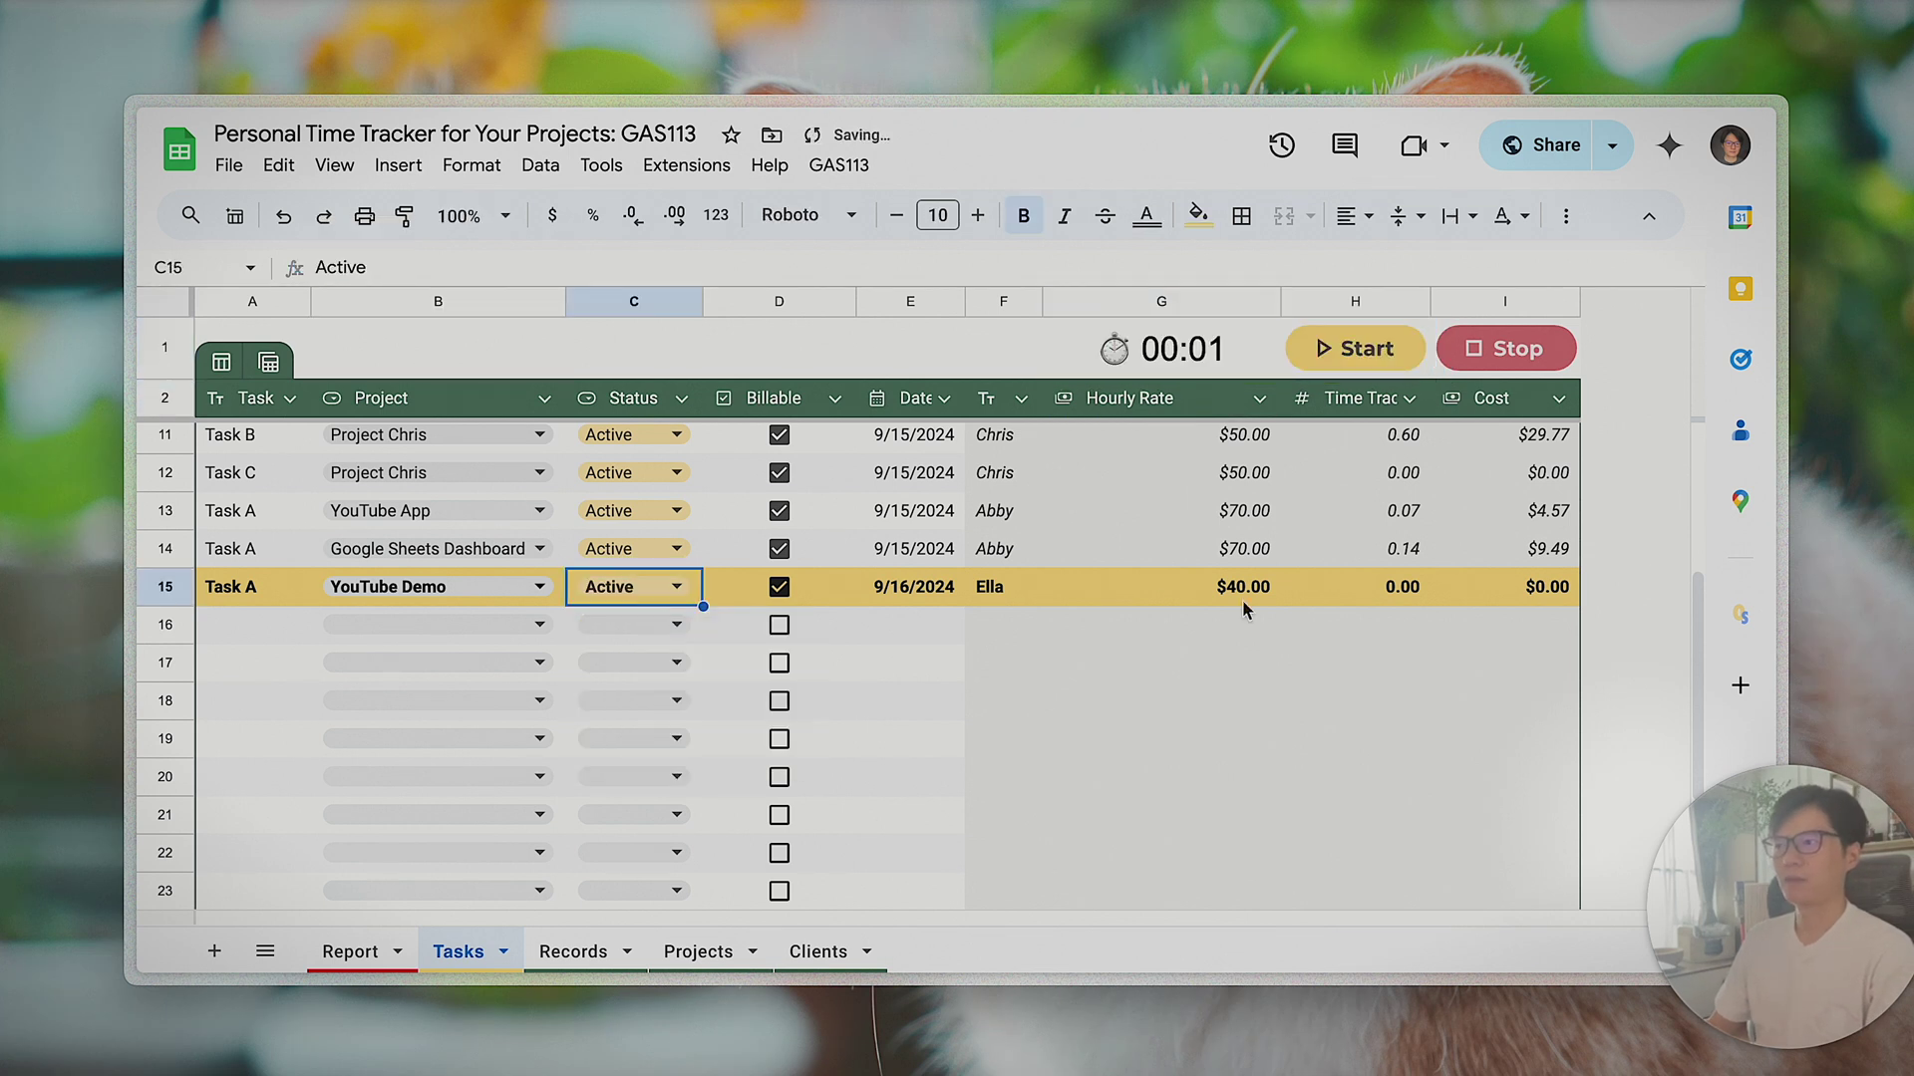
click(1119, 588)
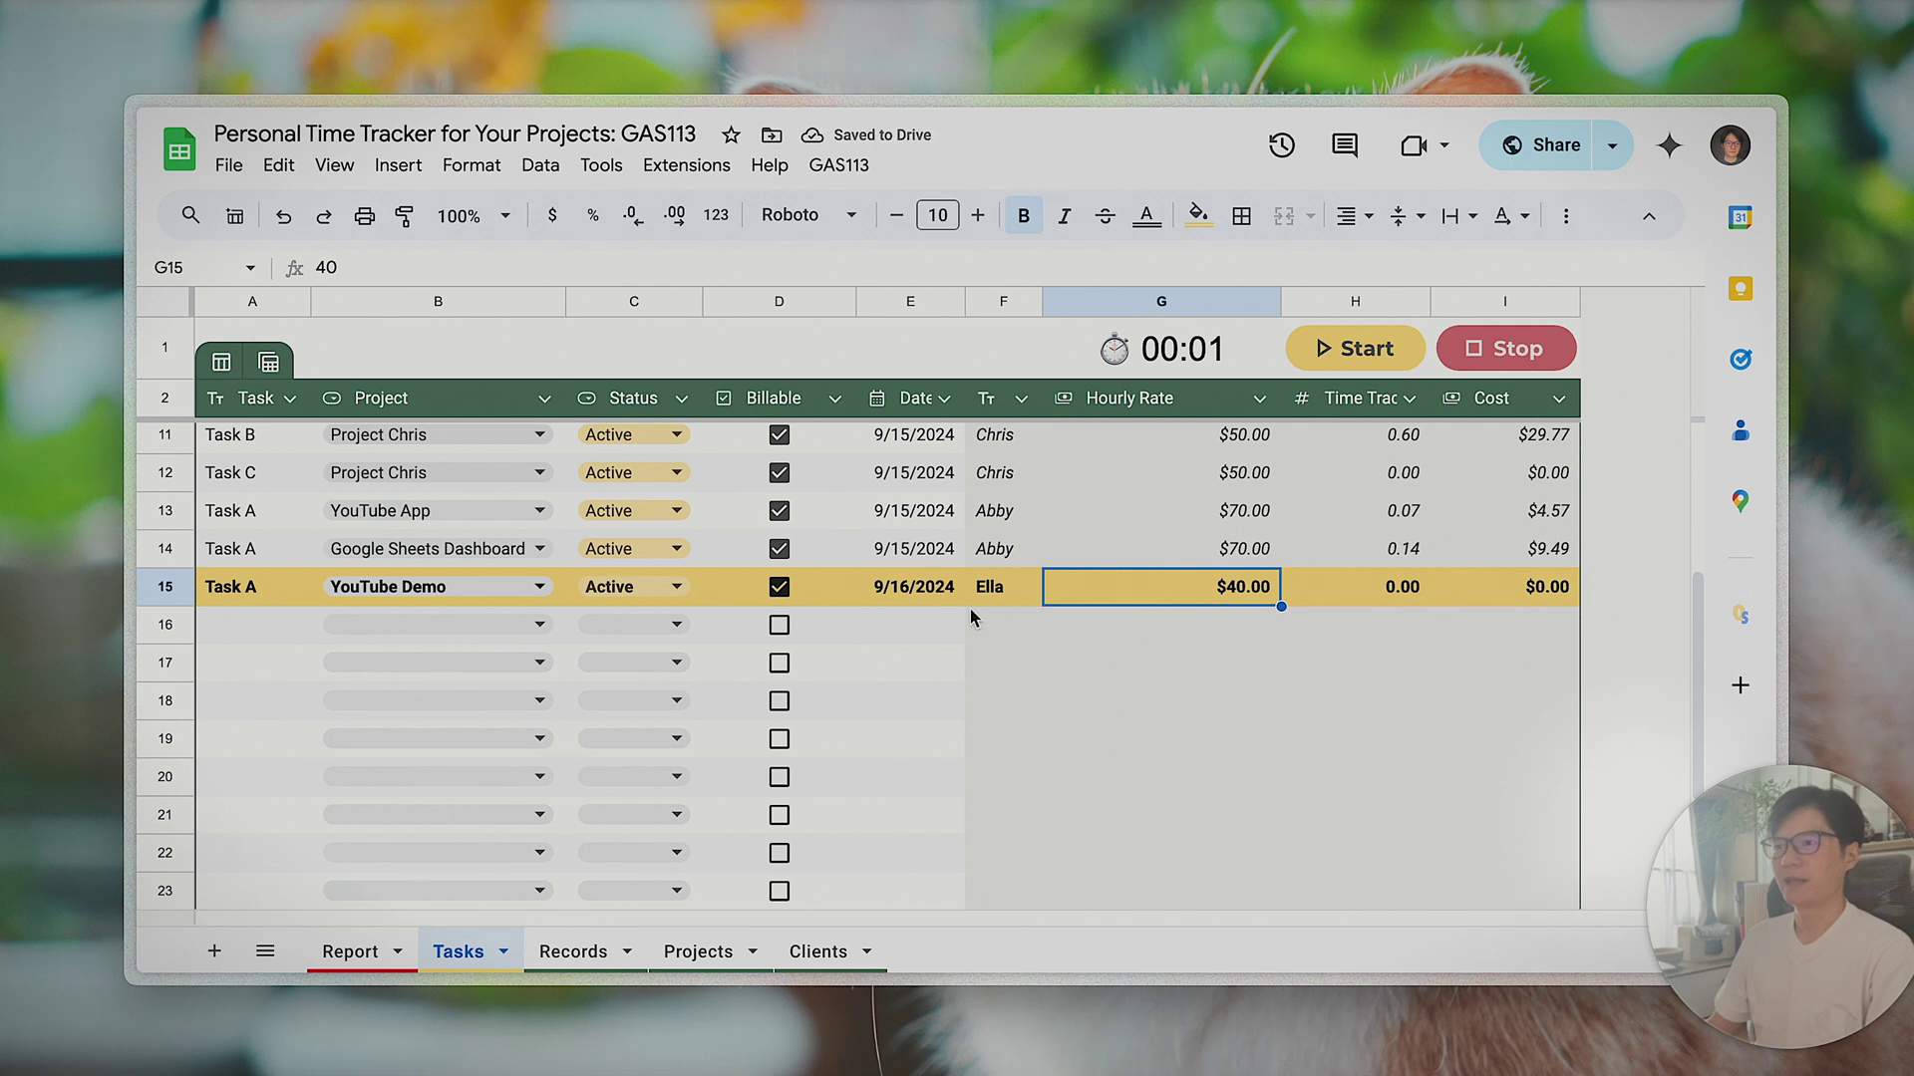
click(1152, 369)
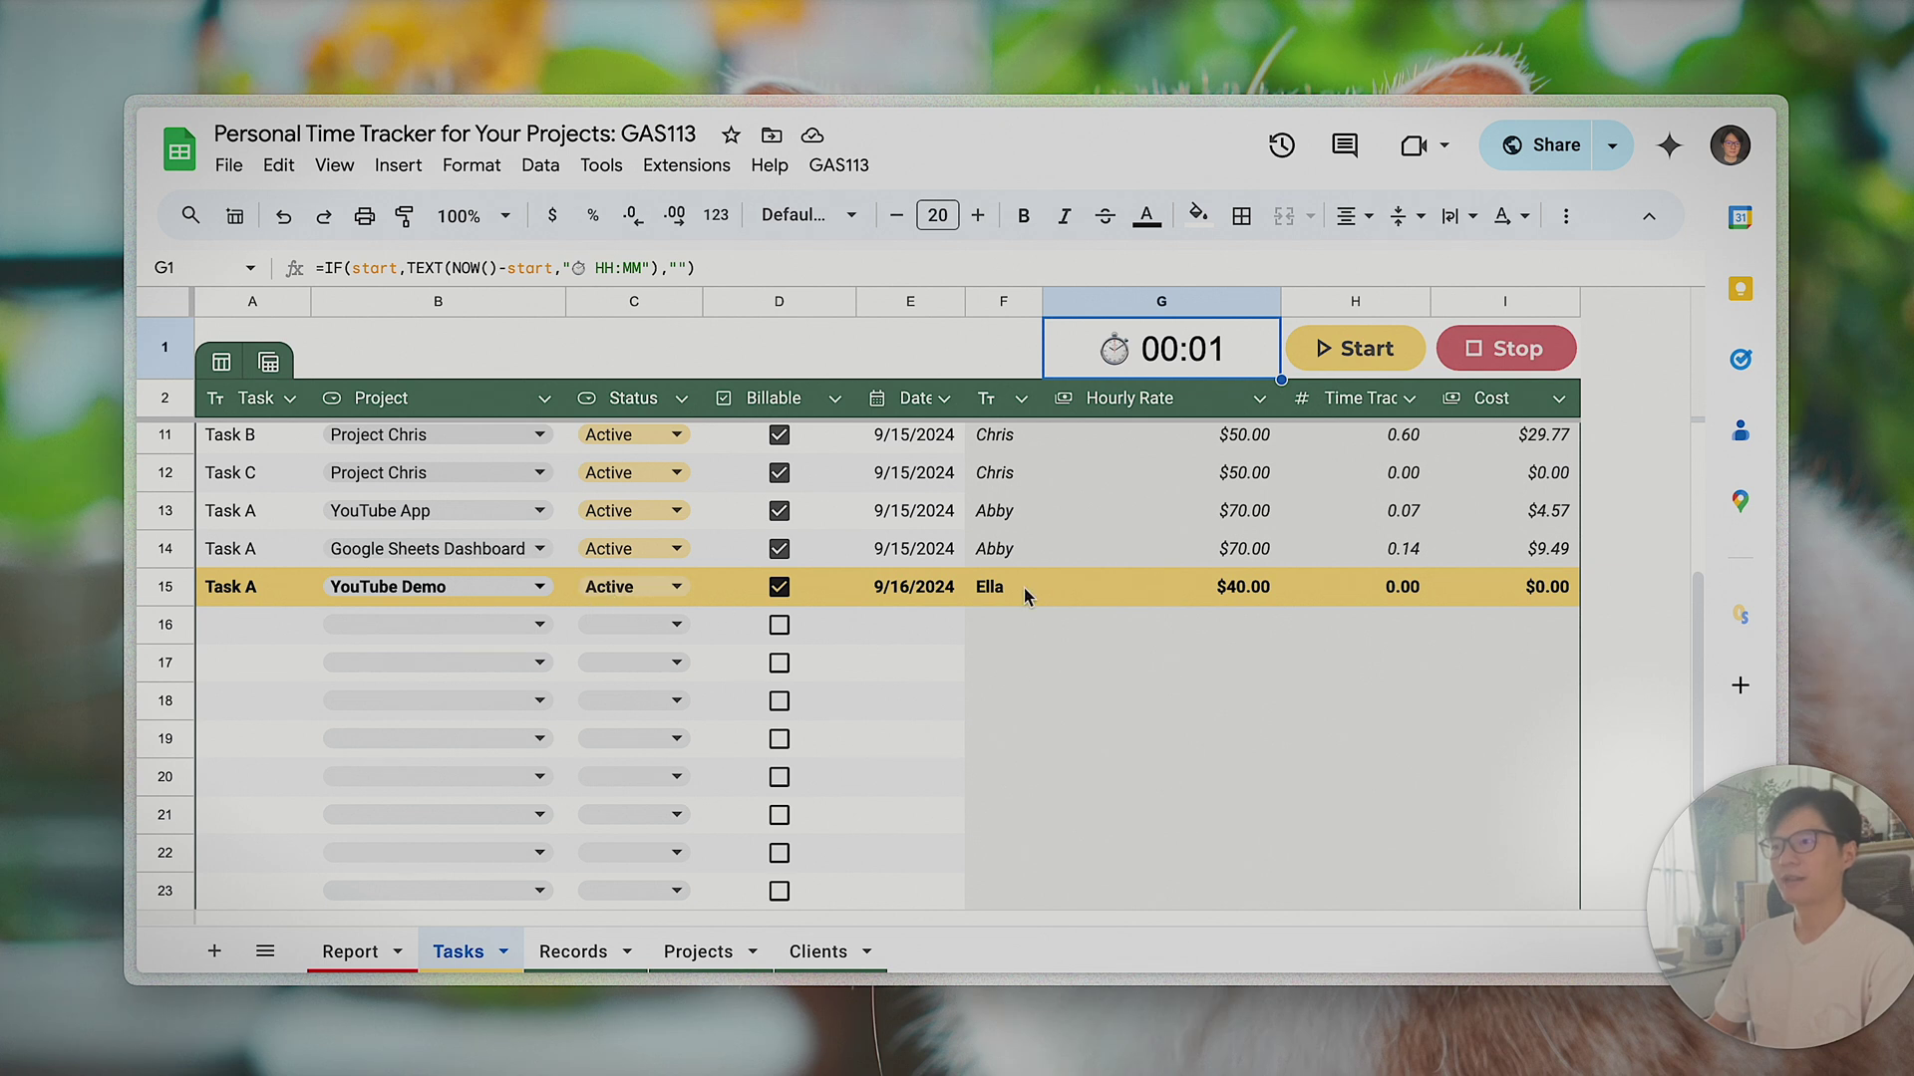
click(169, 585)
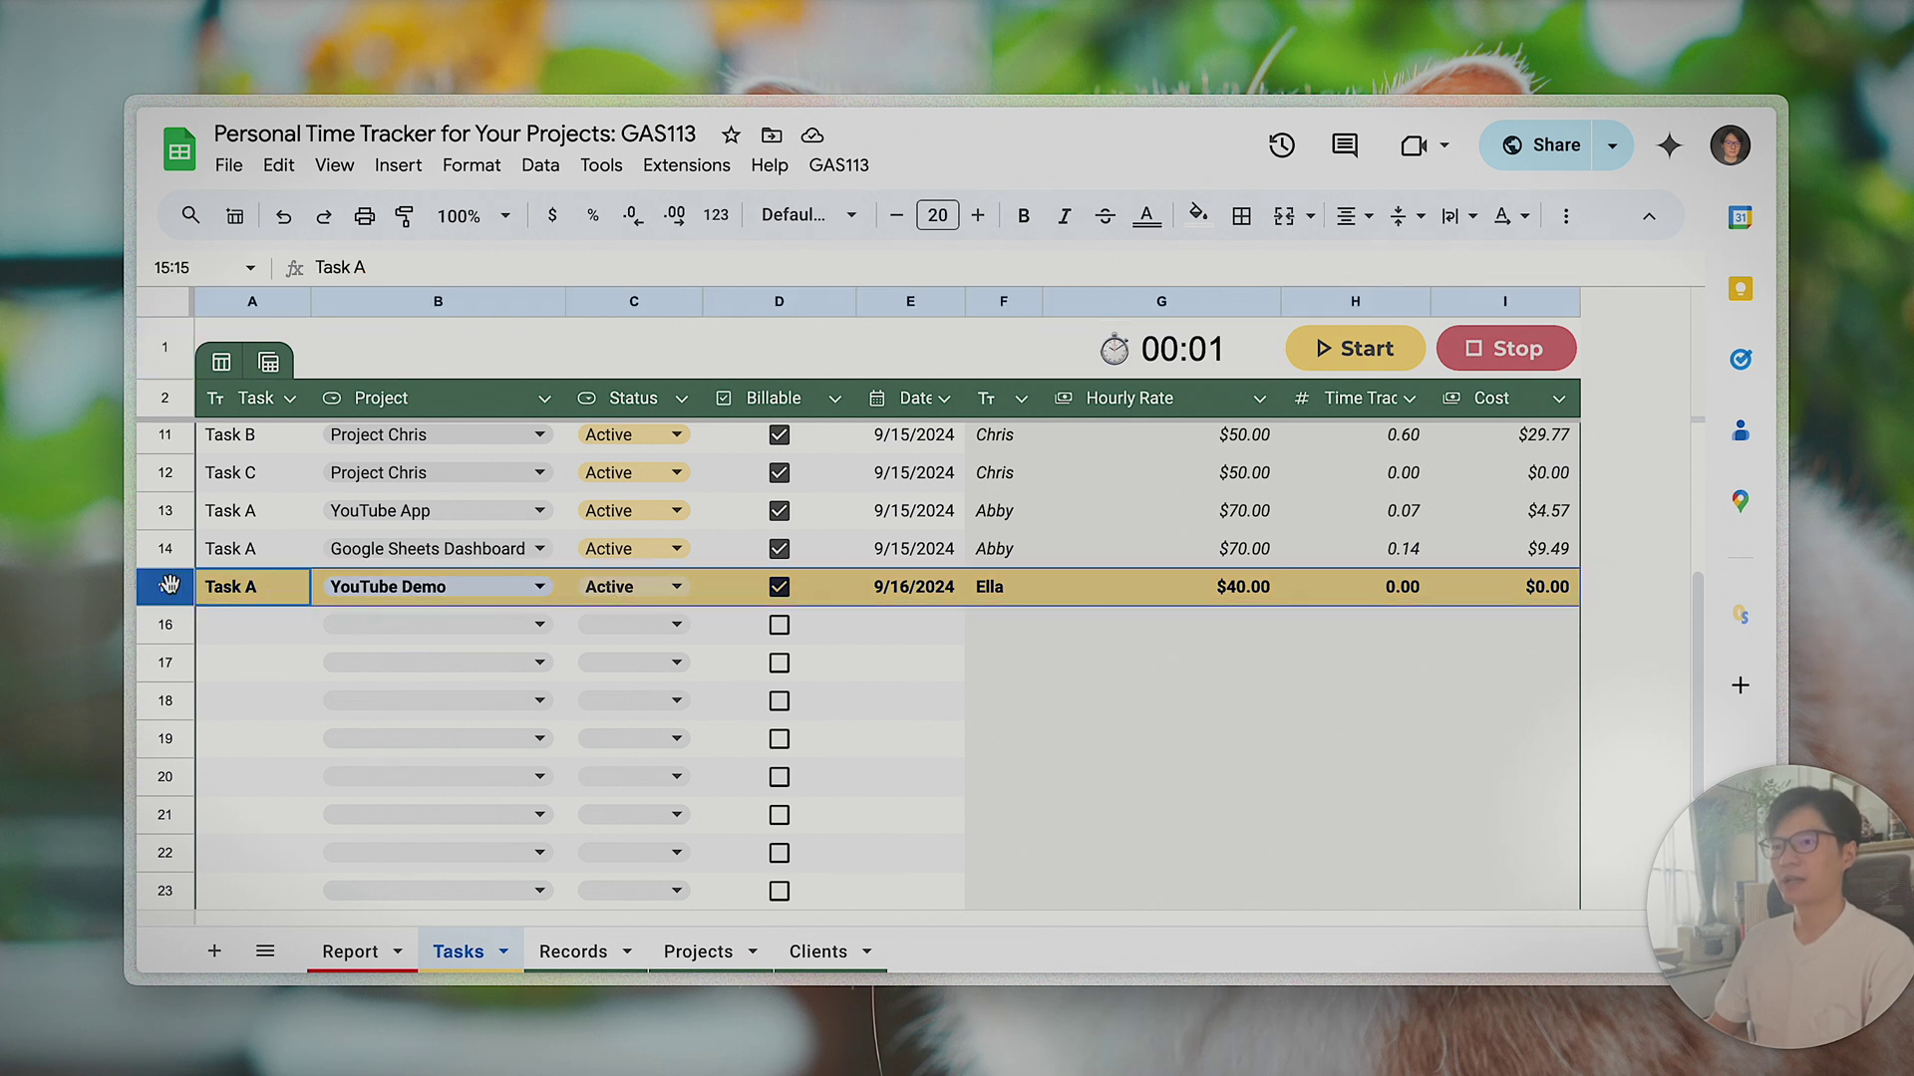
click(1079, 647)
scroll(1079, 648, up, 1)
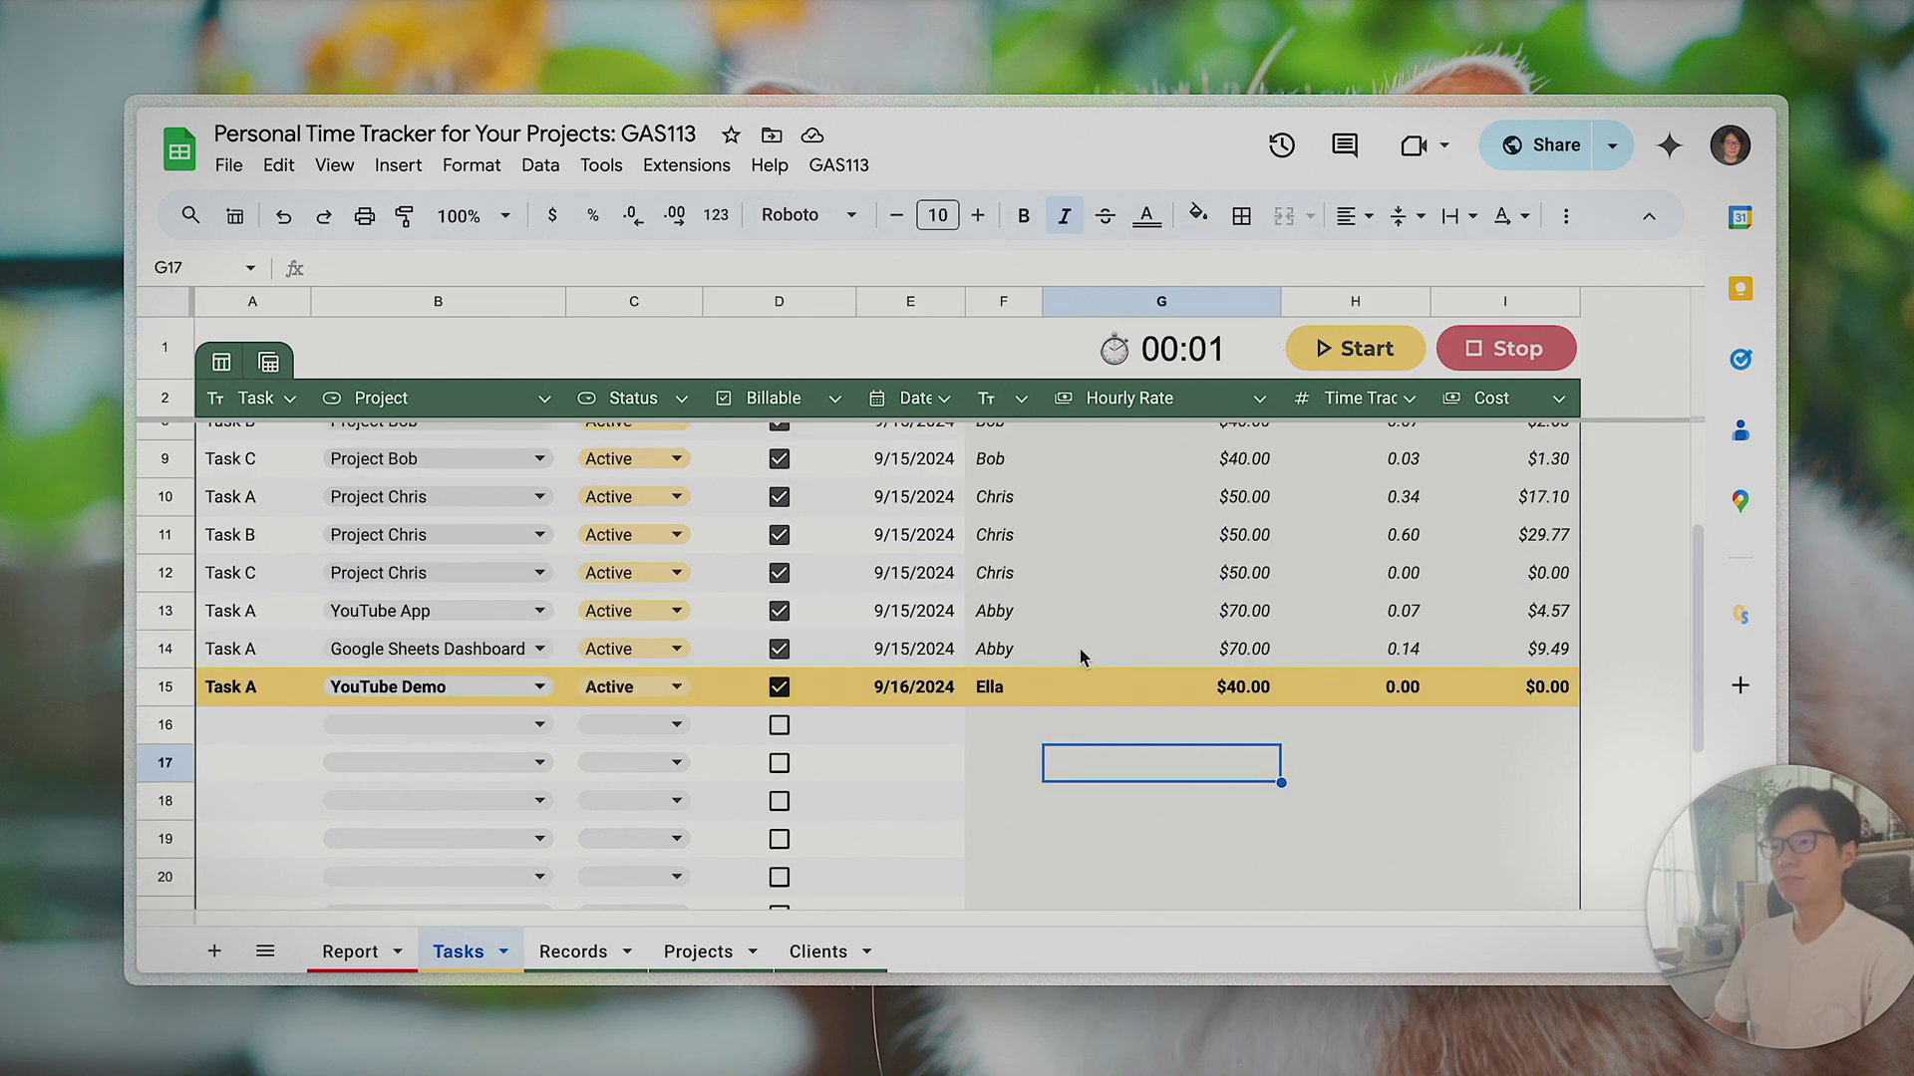
scroll(1080, 648, down, 1)
click(249, 683)
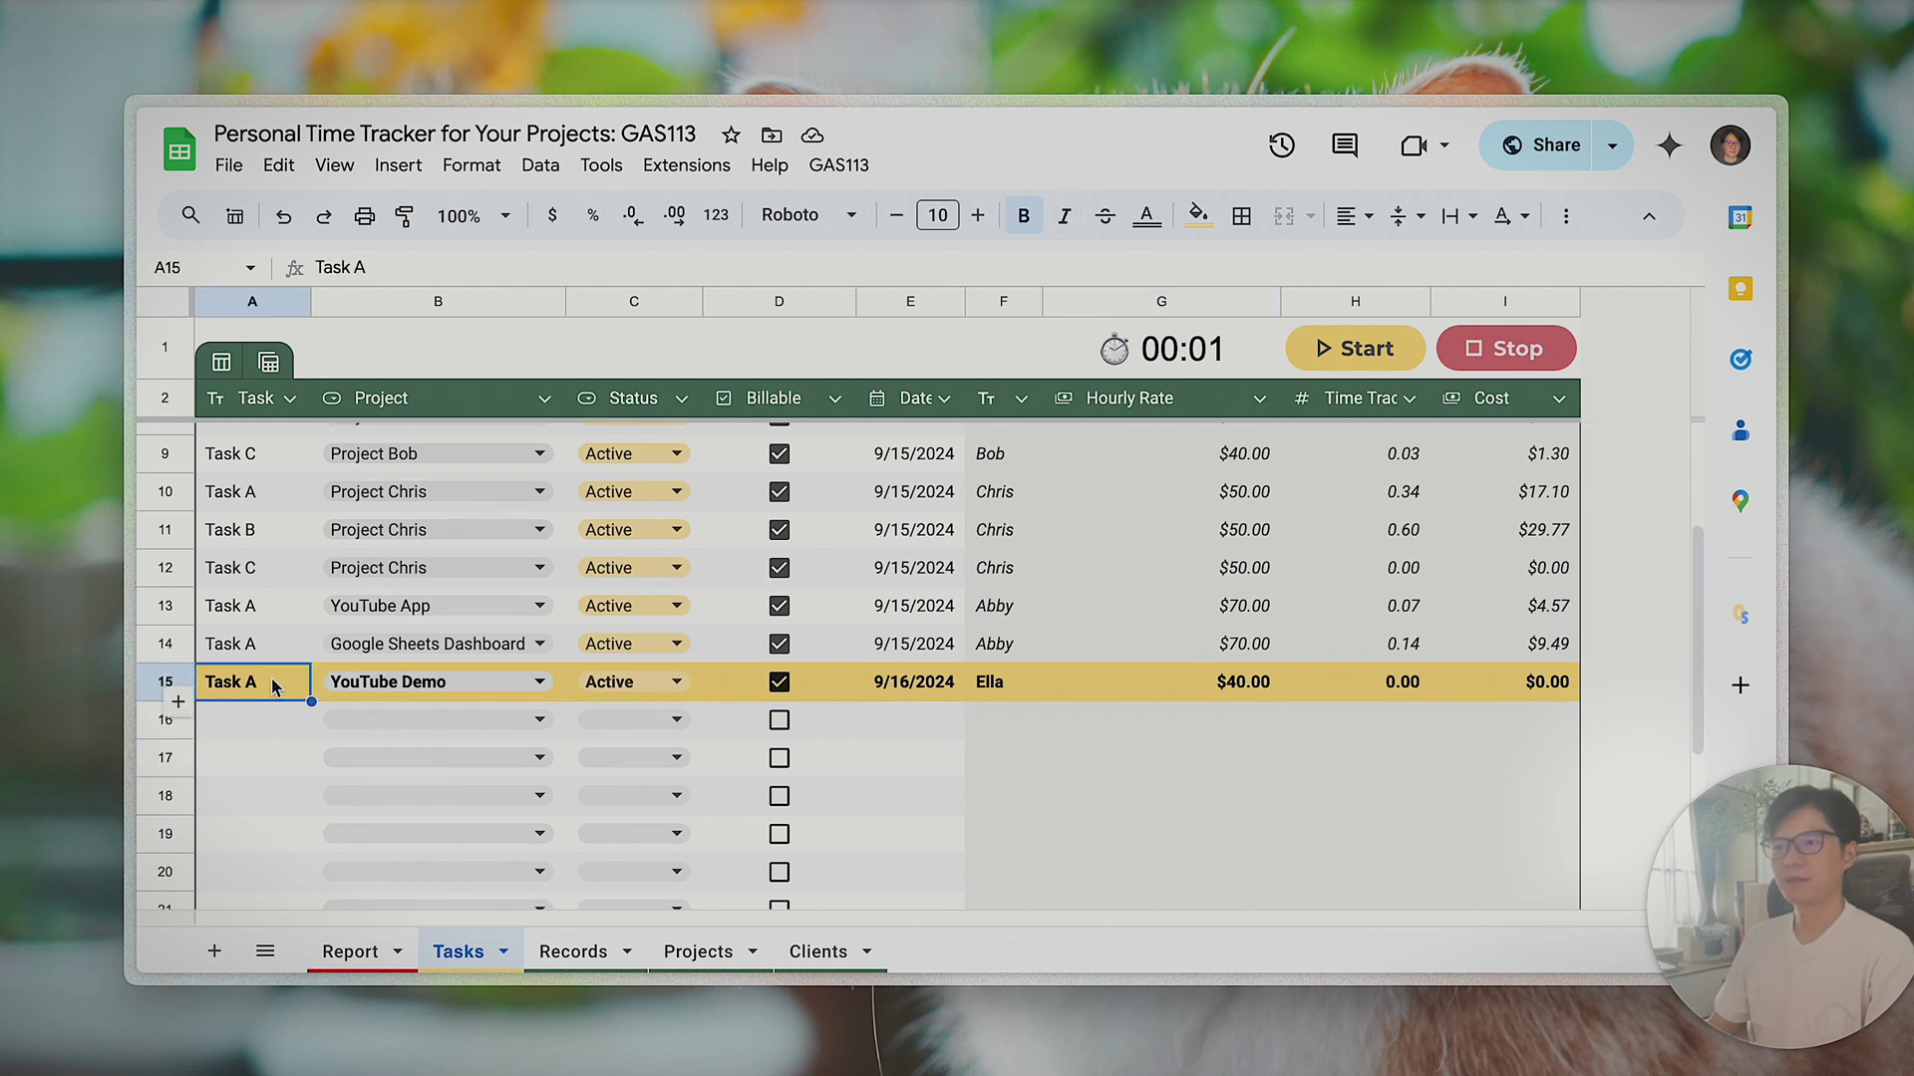
click(1014, 684)
click(374, 359)
click(289, 348)
click(351, 351)
click(282, 339)
mouse_move(282, 339)
mouse_down()
mouse_move(1041, 328)
mouse_move(299, 341)
mouse_up()
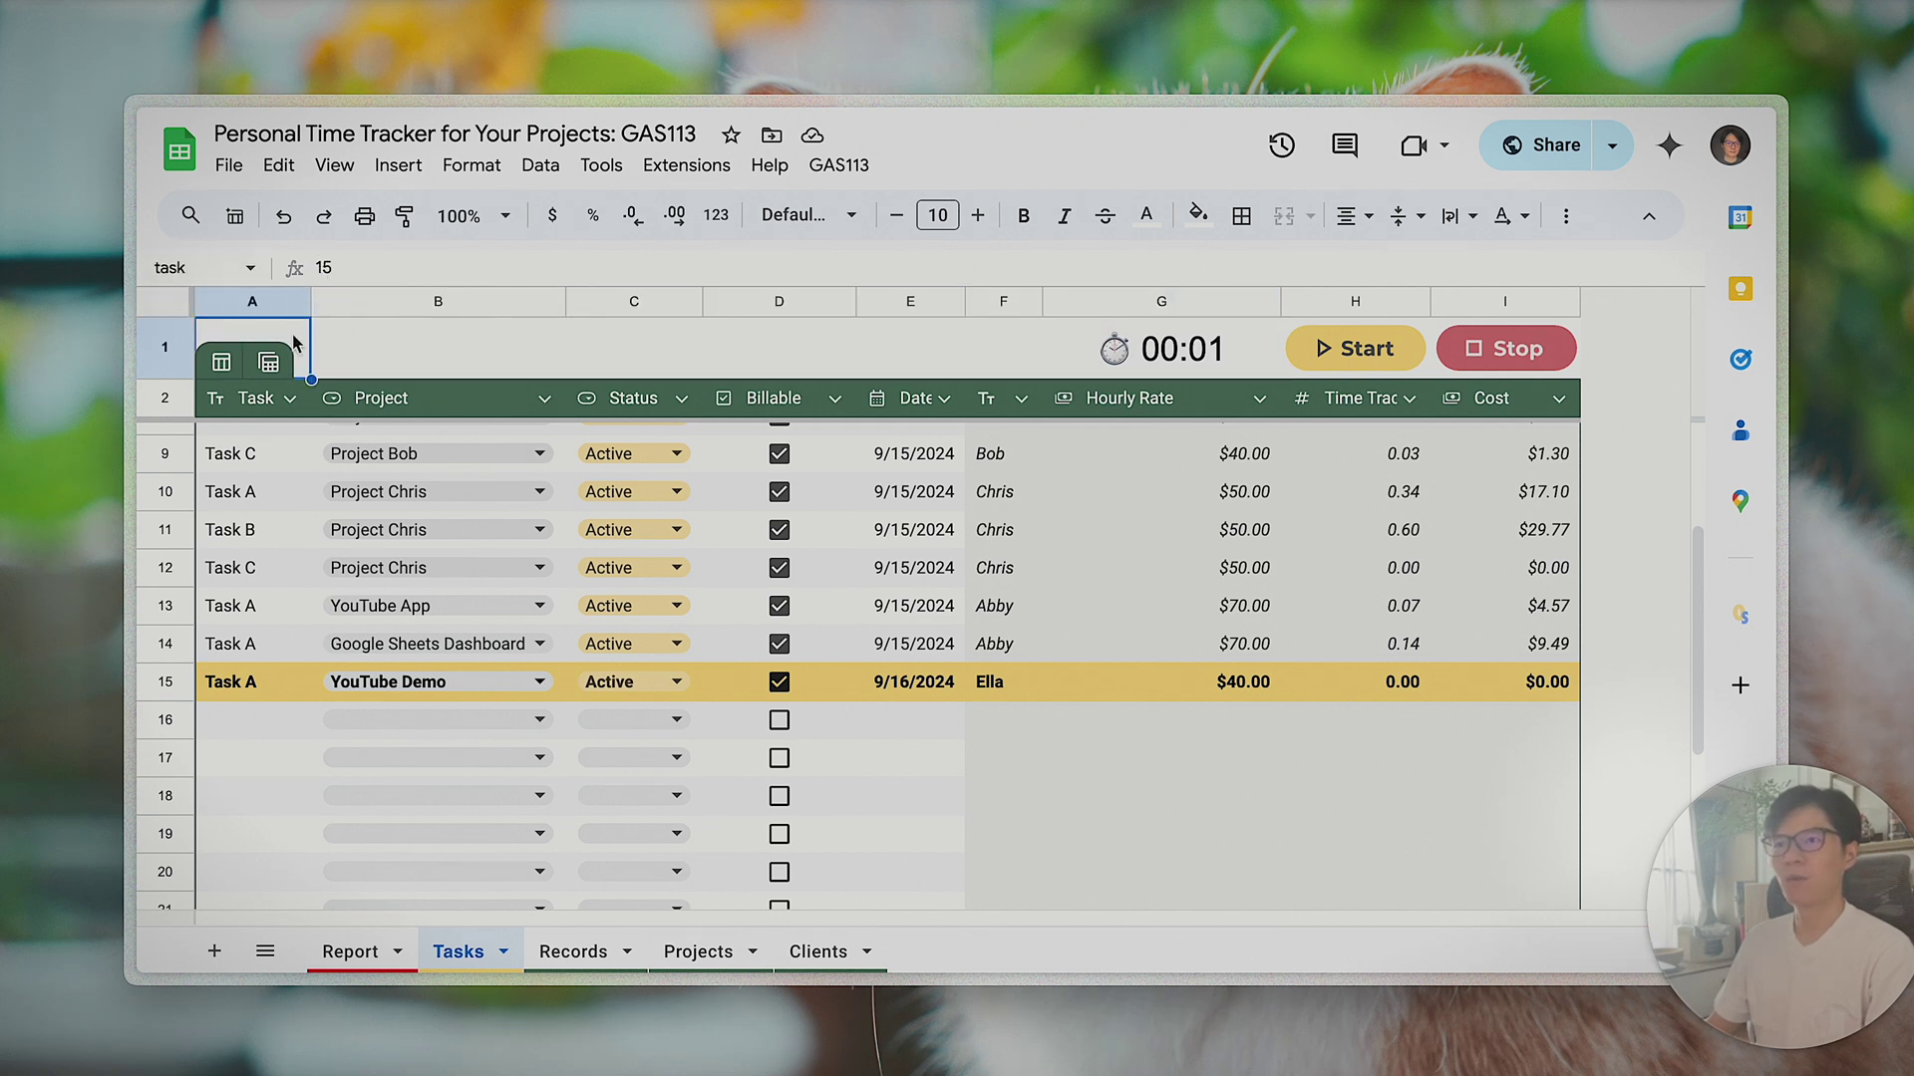
double_click(324, 267)
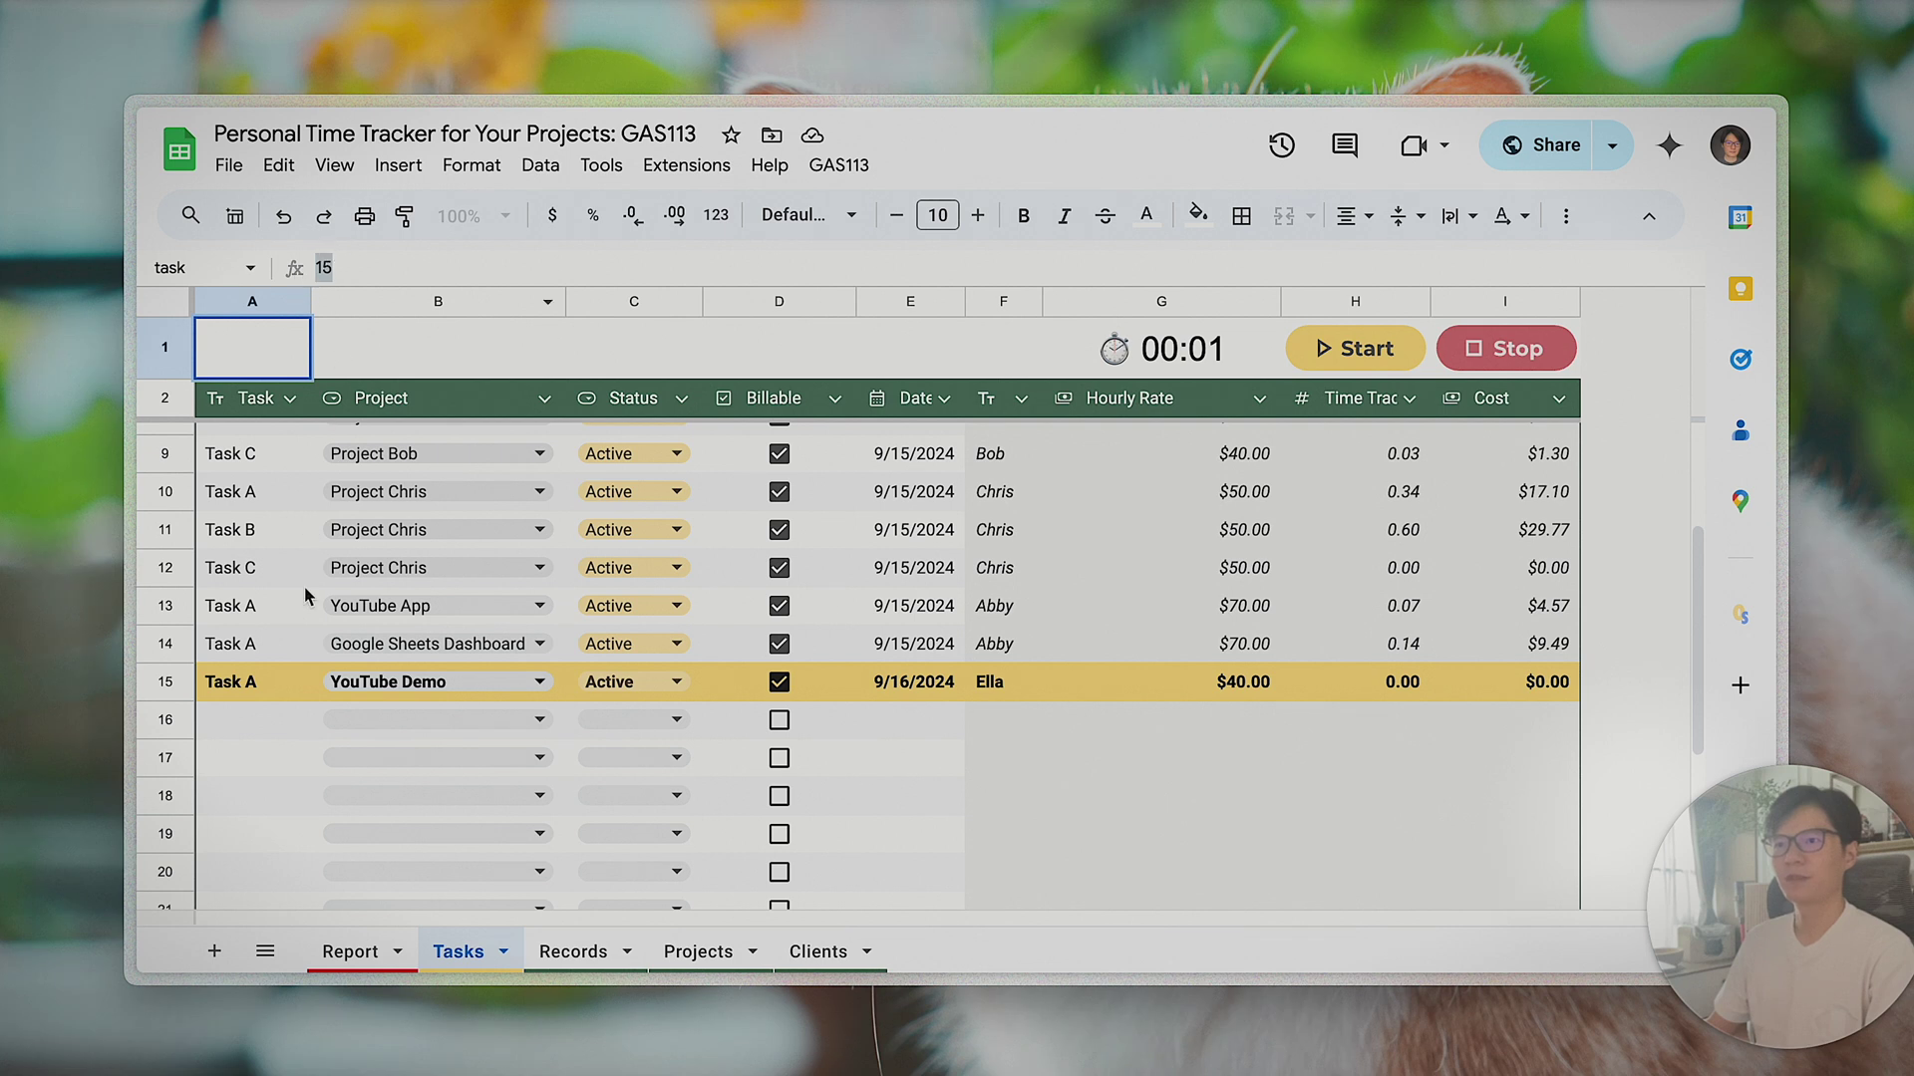
click(252, 688)
click(165, 683)
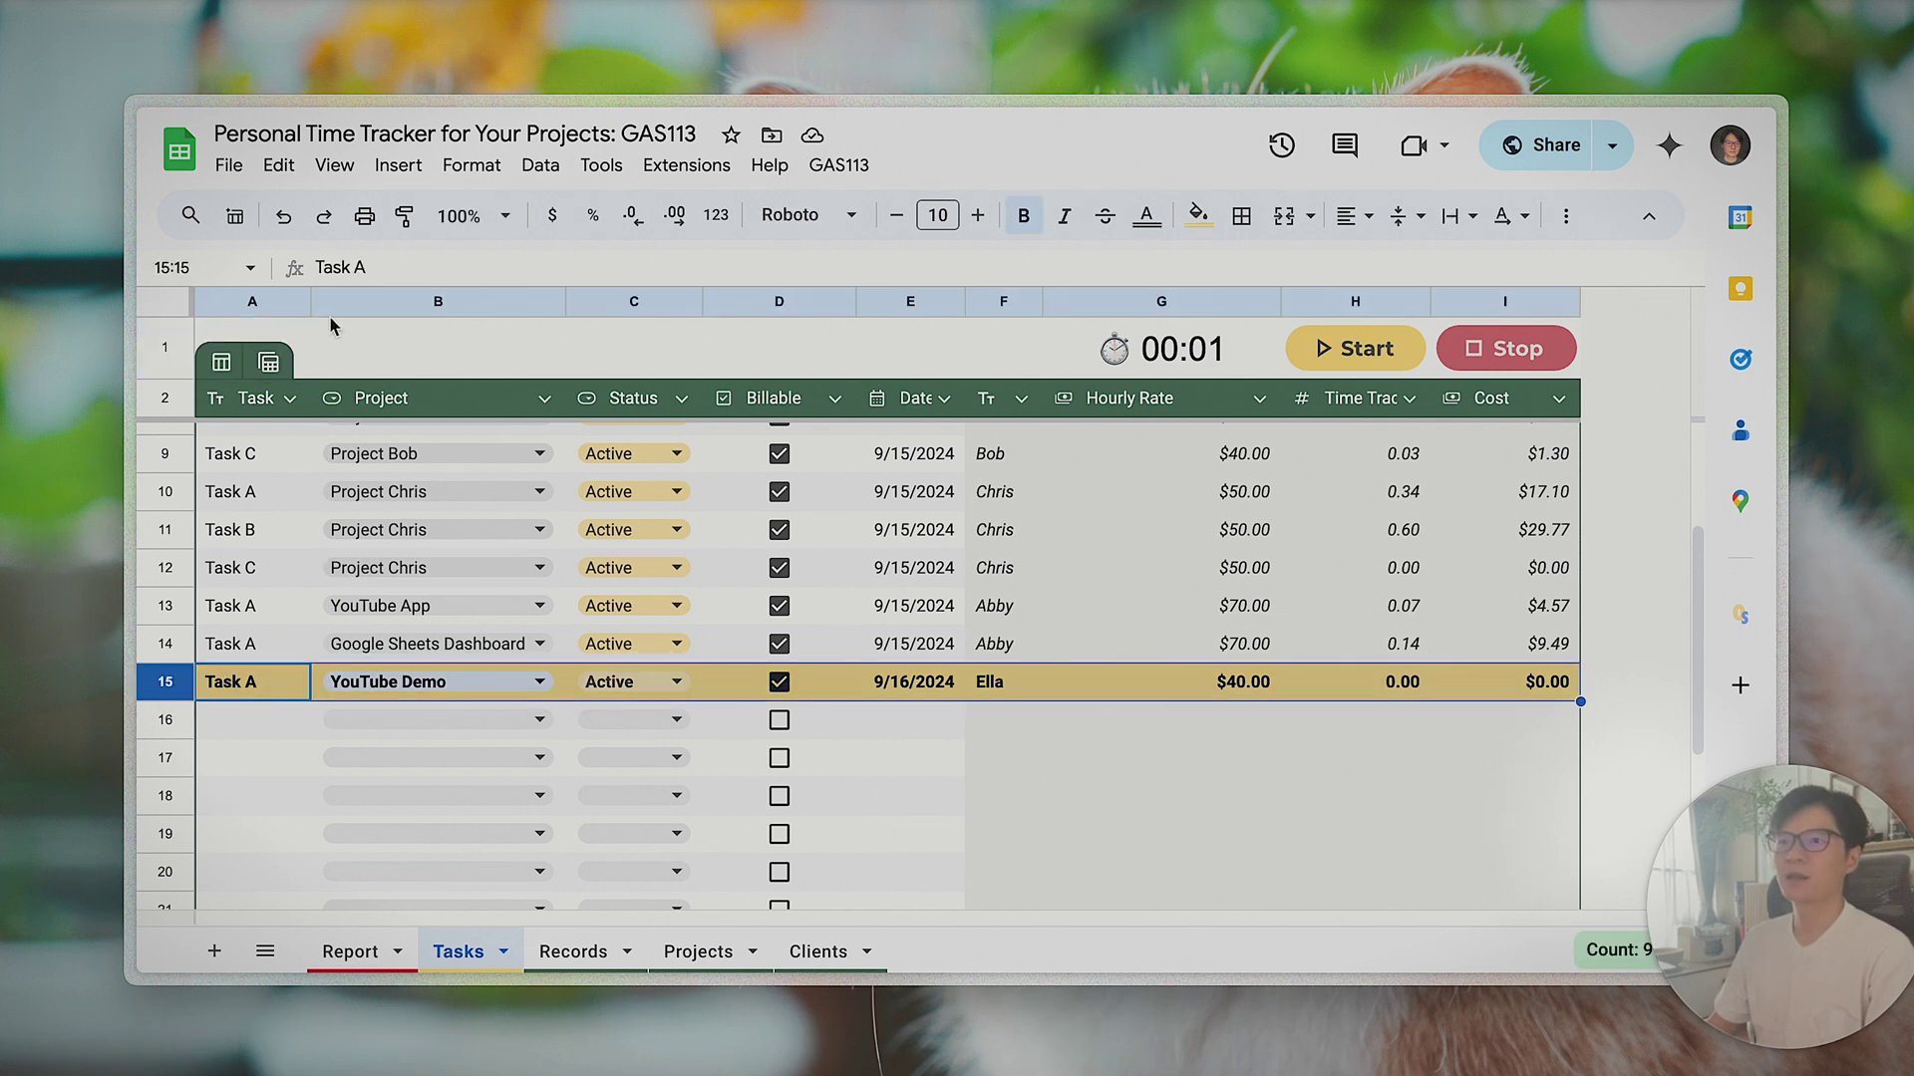
click(288, 331)
click(167, 683)
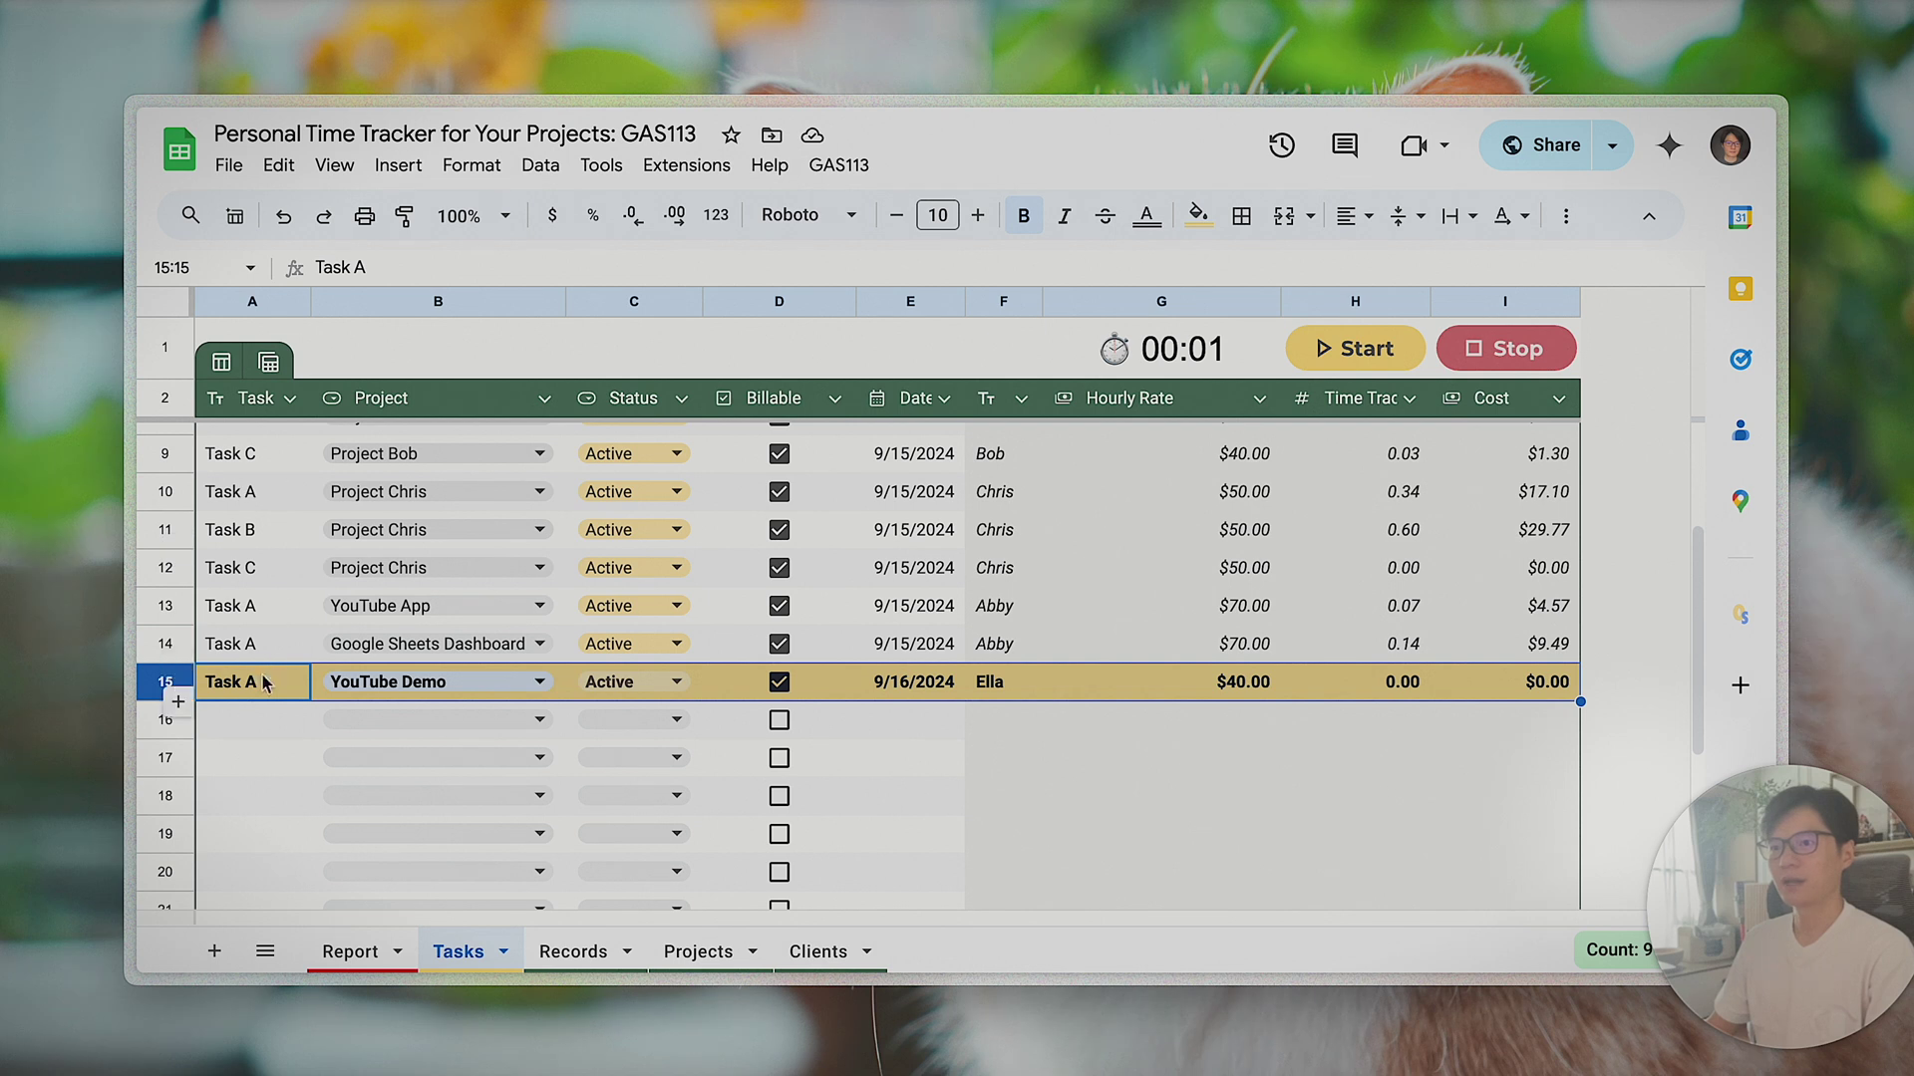
click(205, 694)
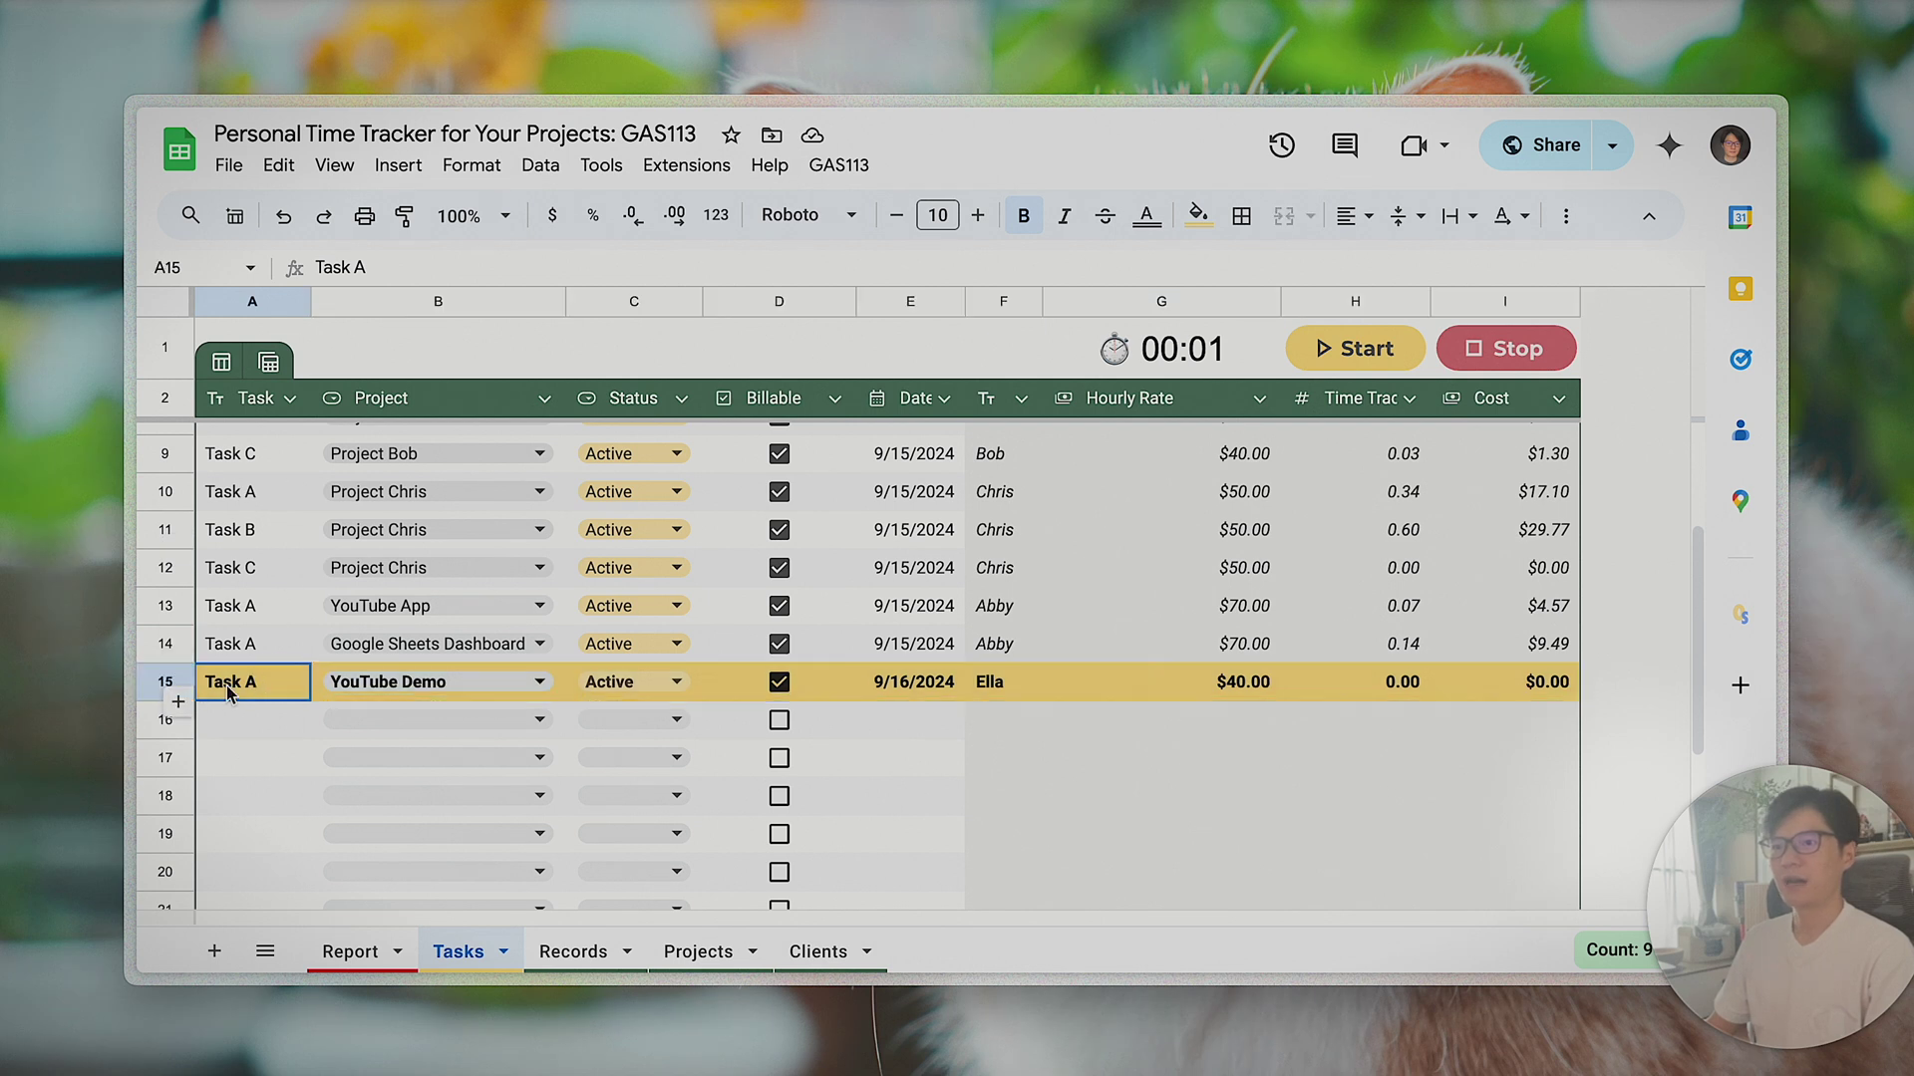
click(170, 686)
click(289, 690)
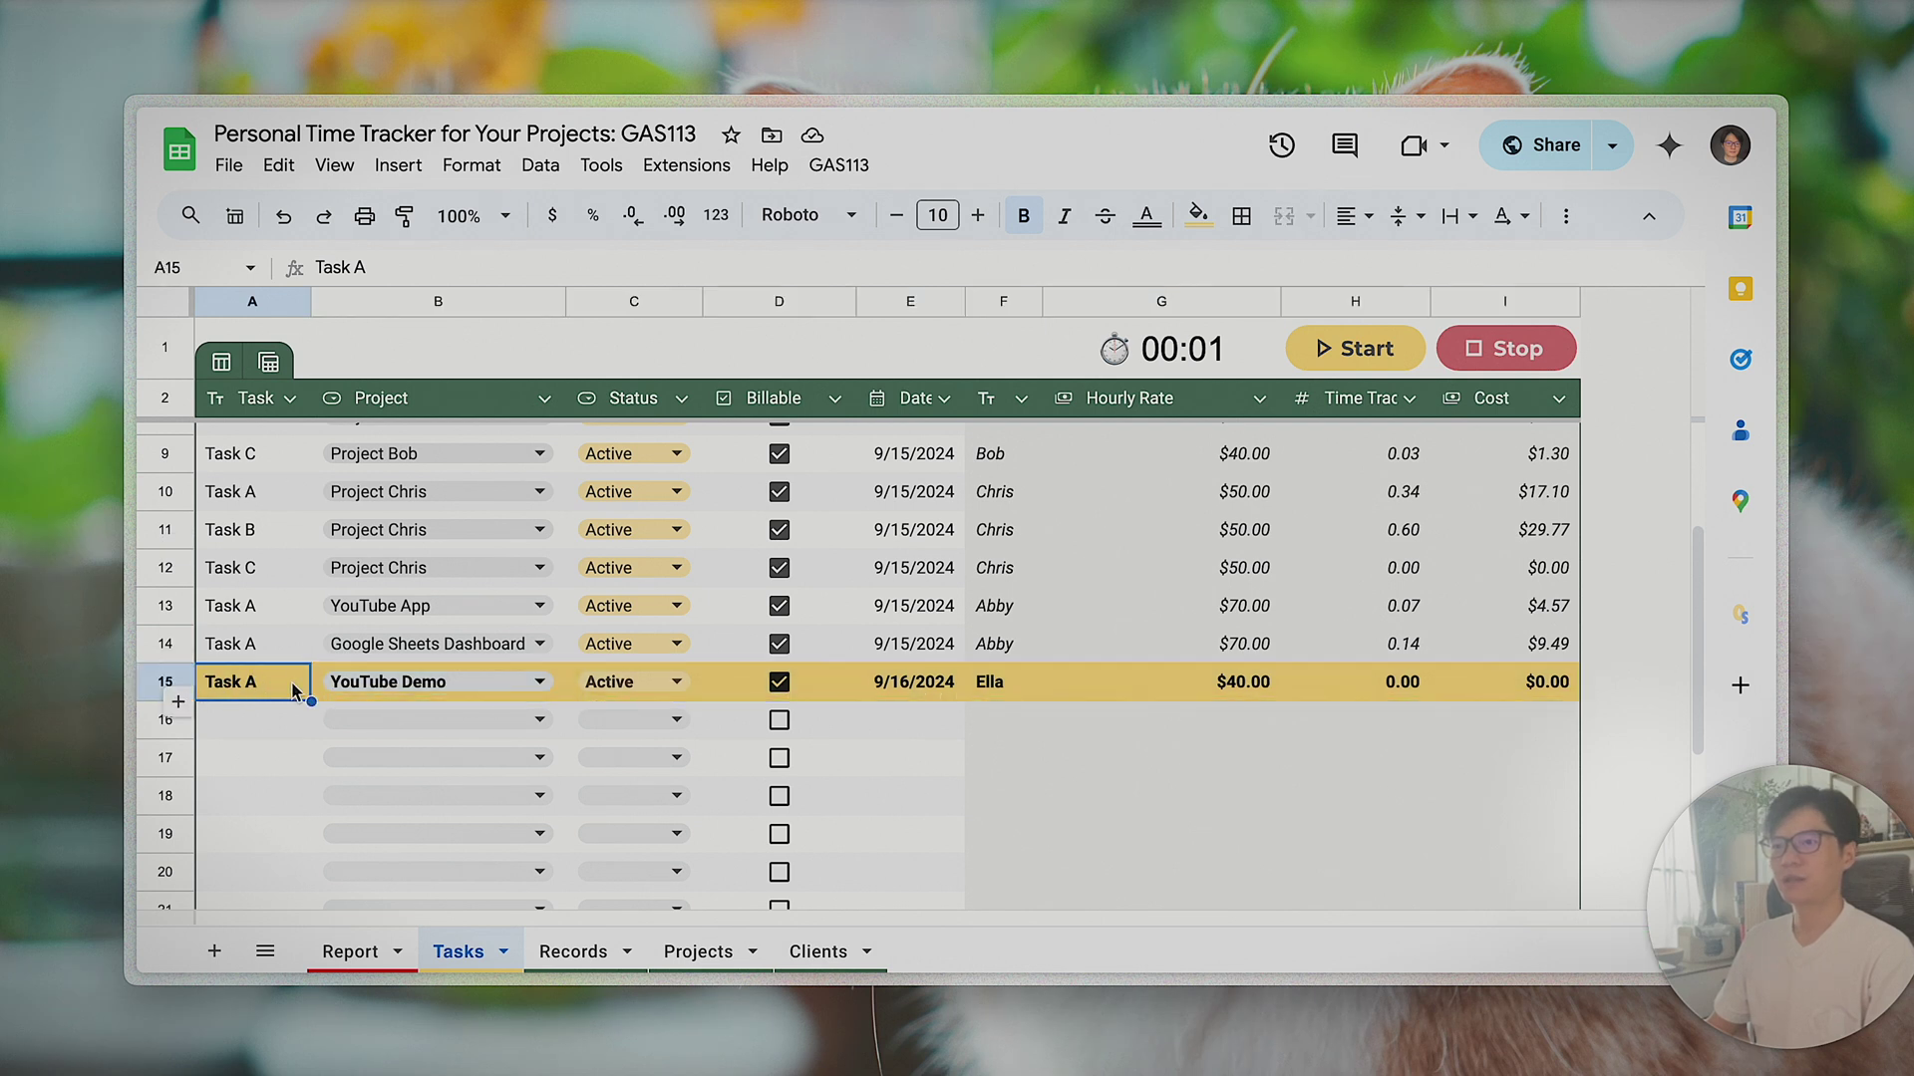
click(187, 686)
click(279, 346)
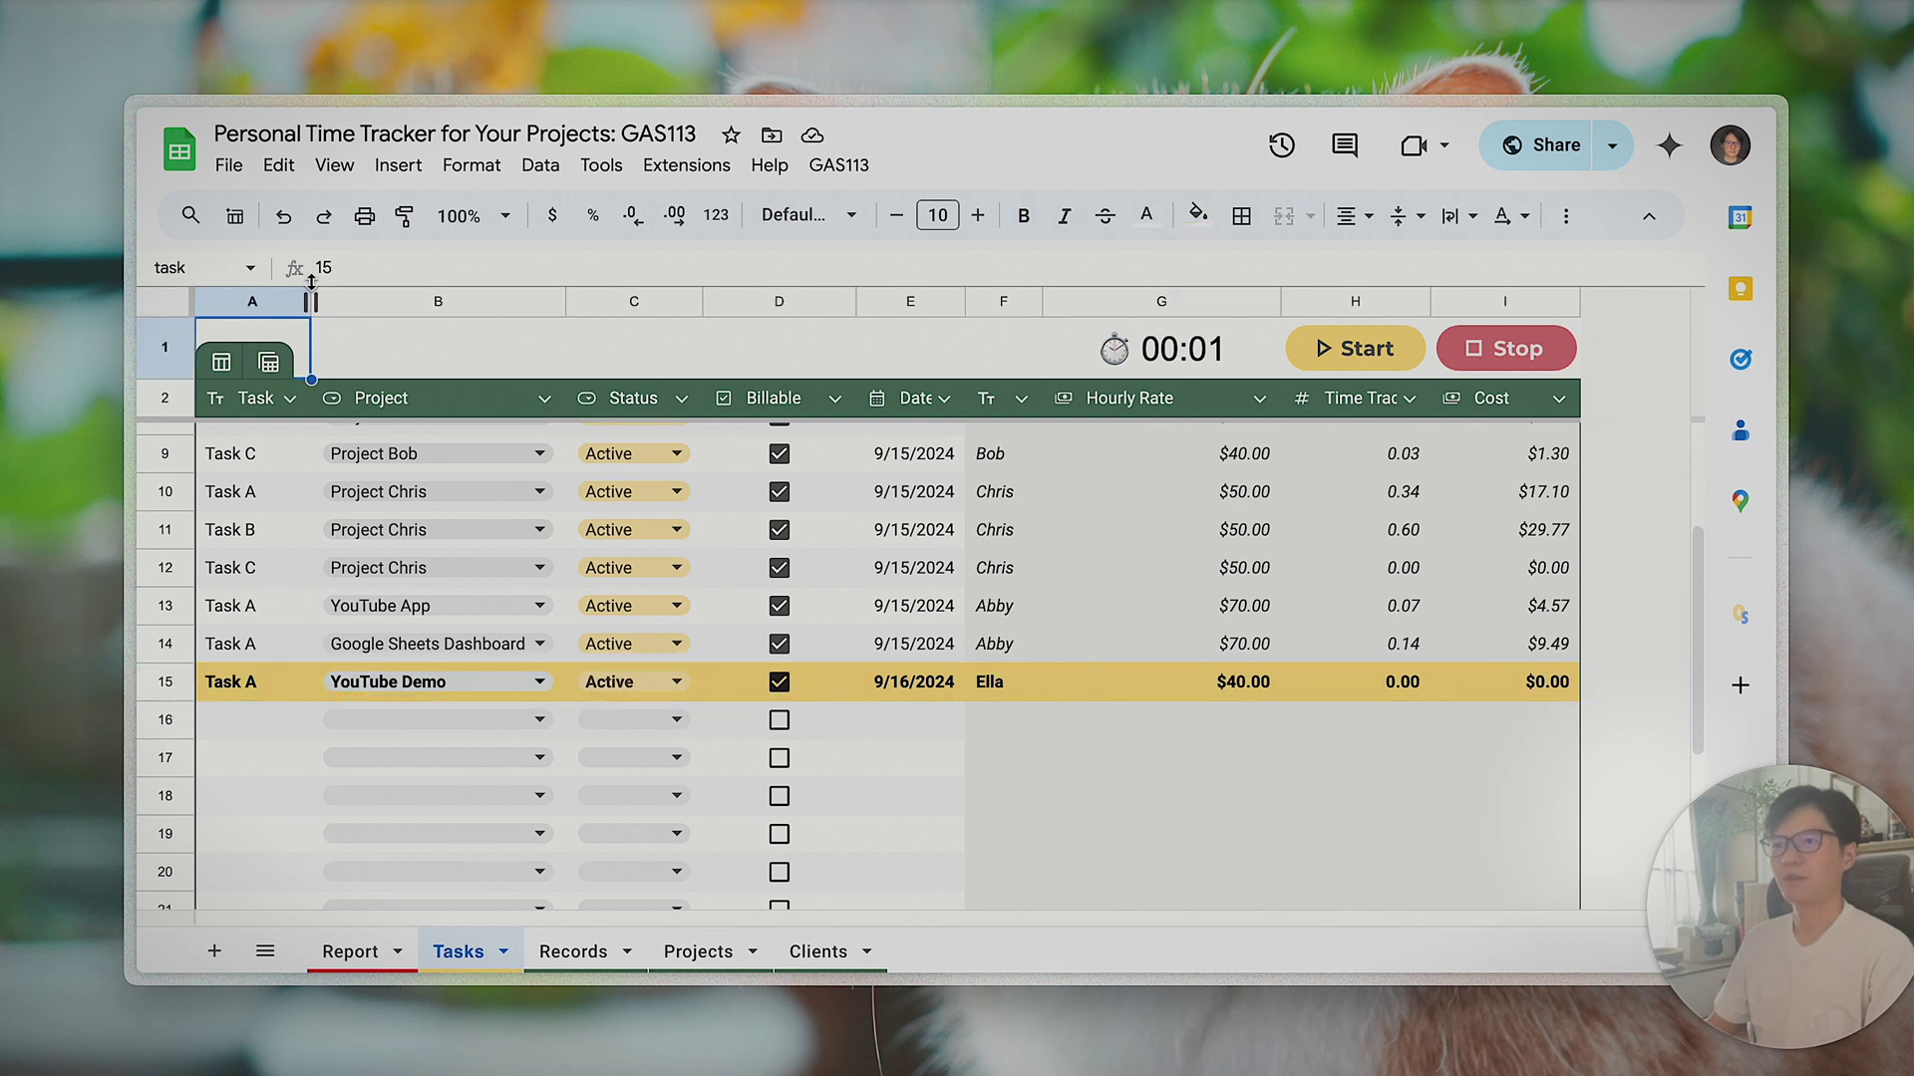
double_click(355, 276)
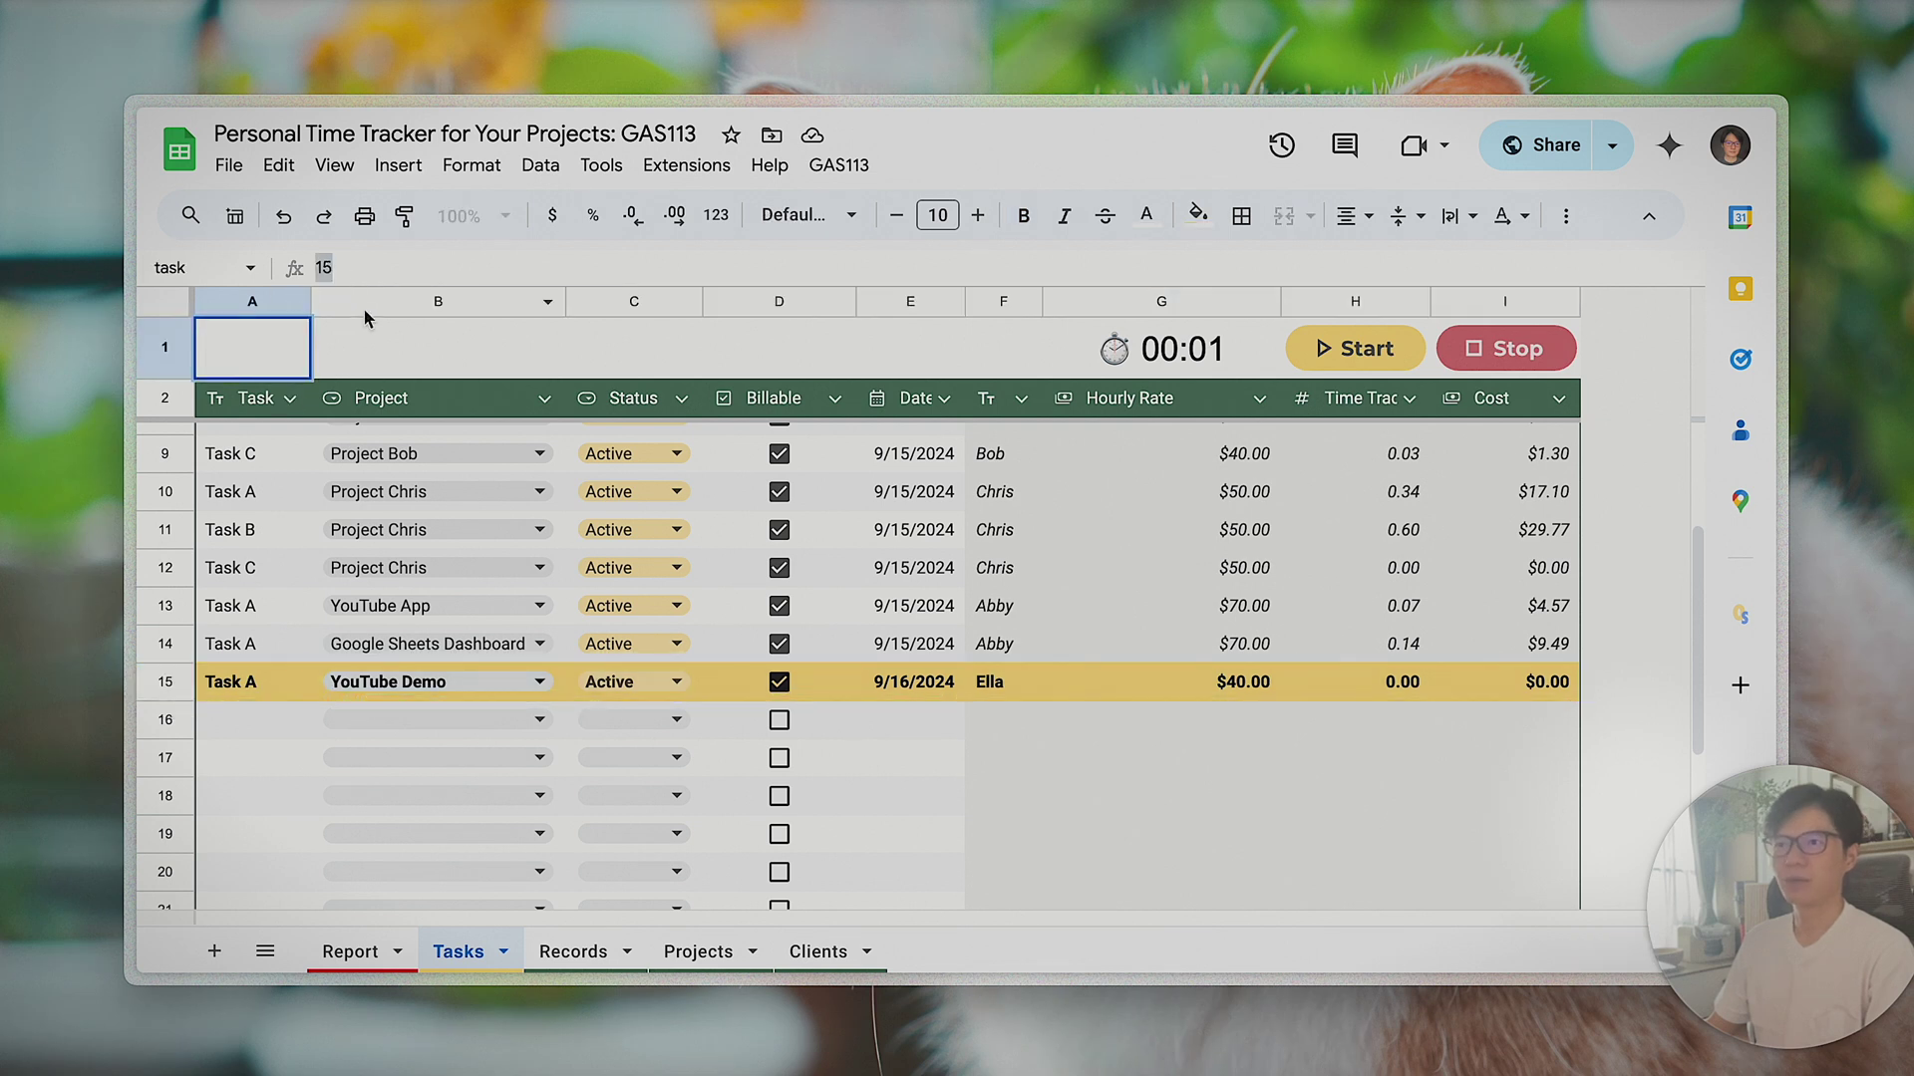
click(449, 367)
click(305, 344)
click(416, 356)
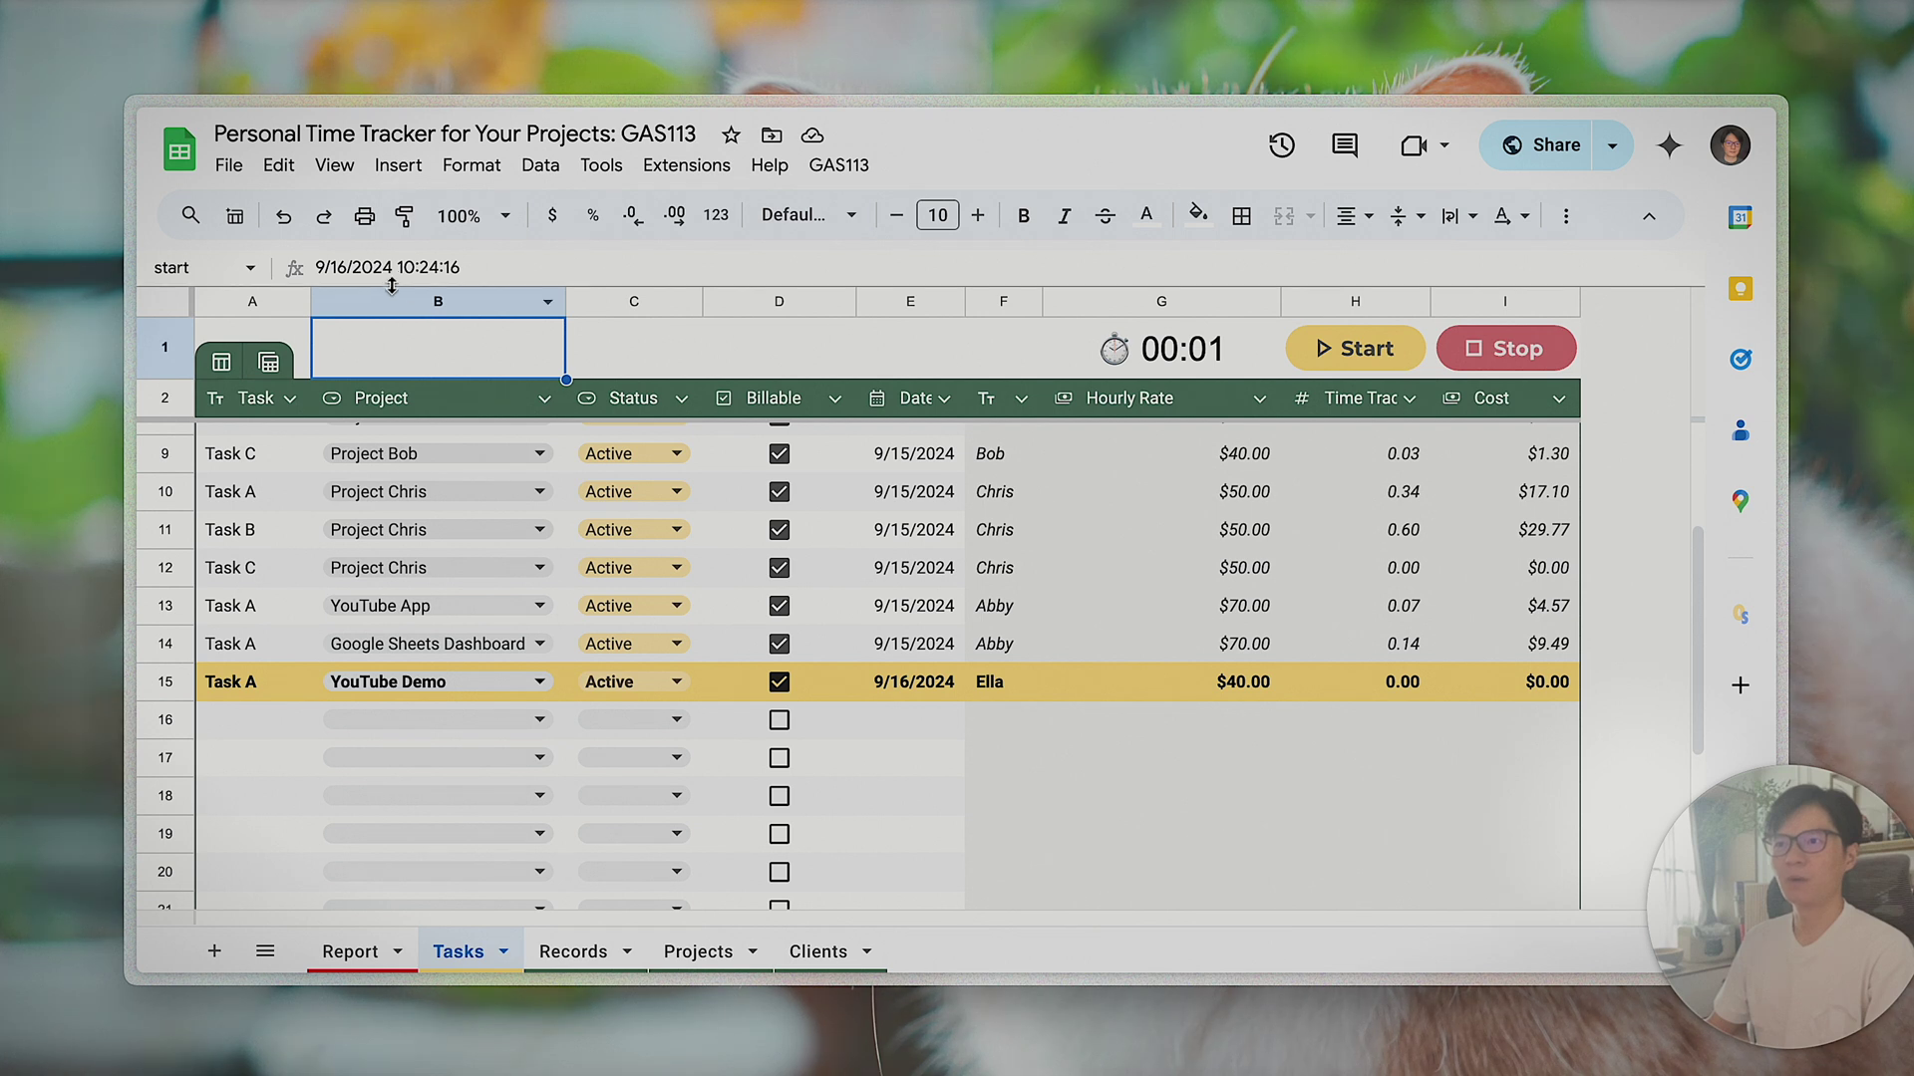
click(475, 269)
click(420, 319)
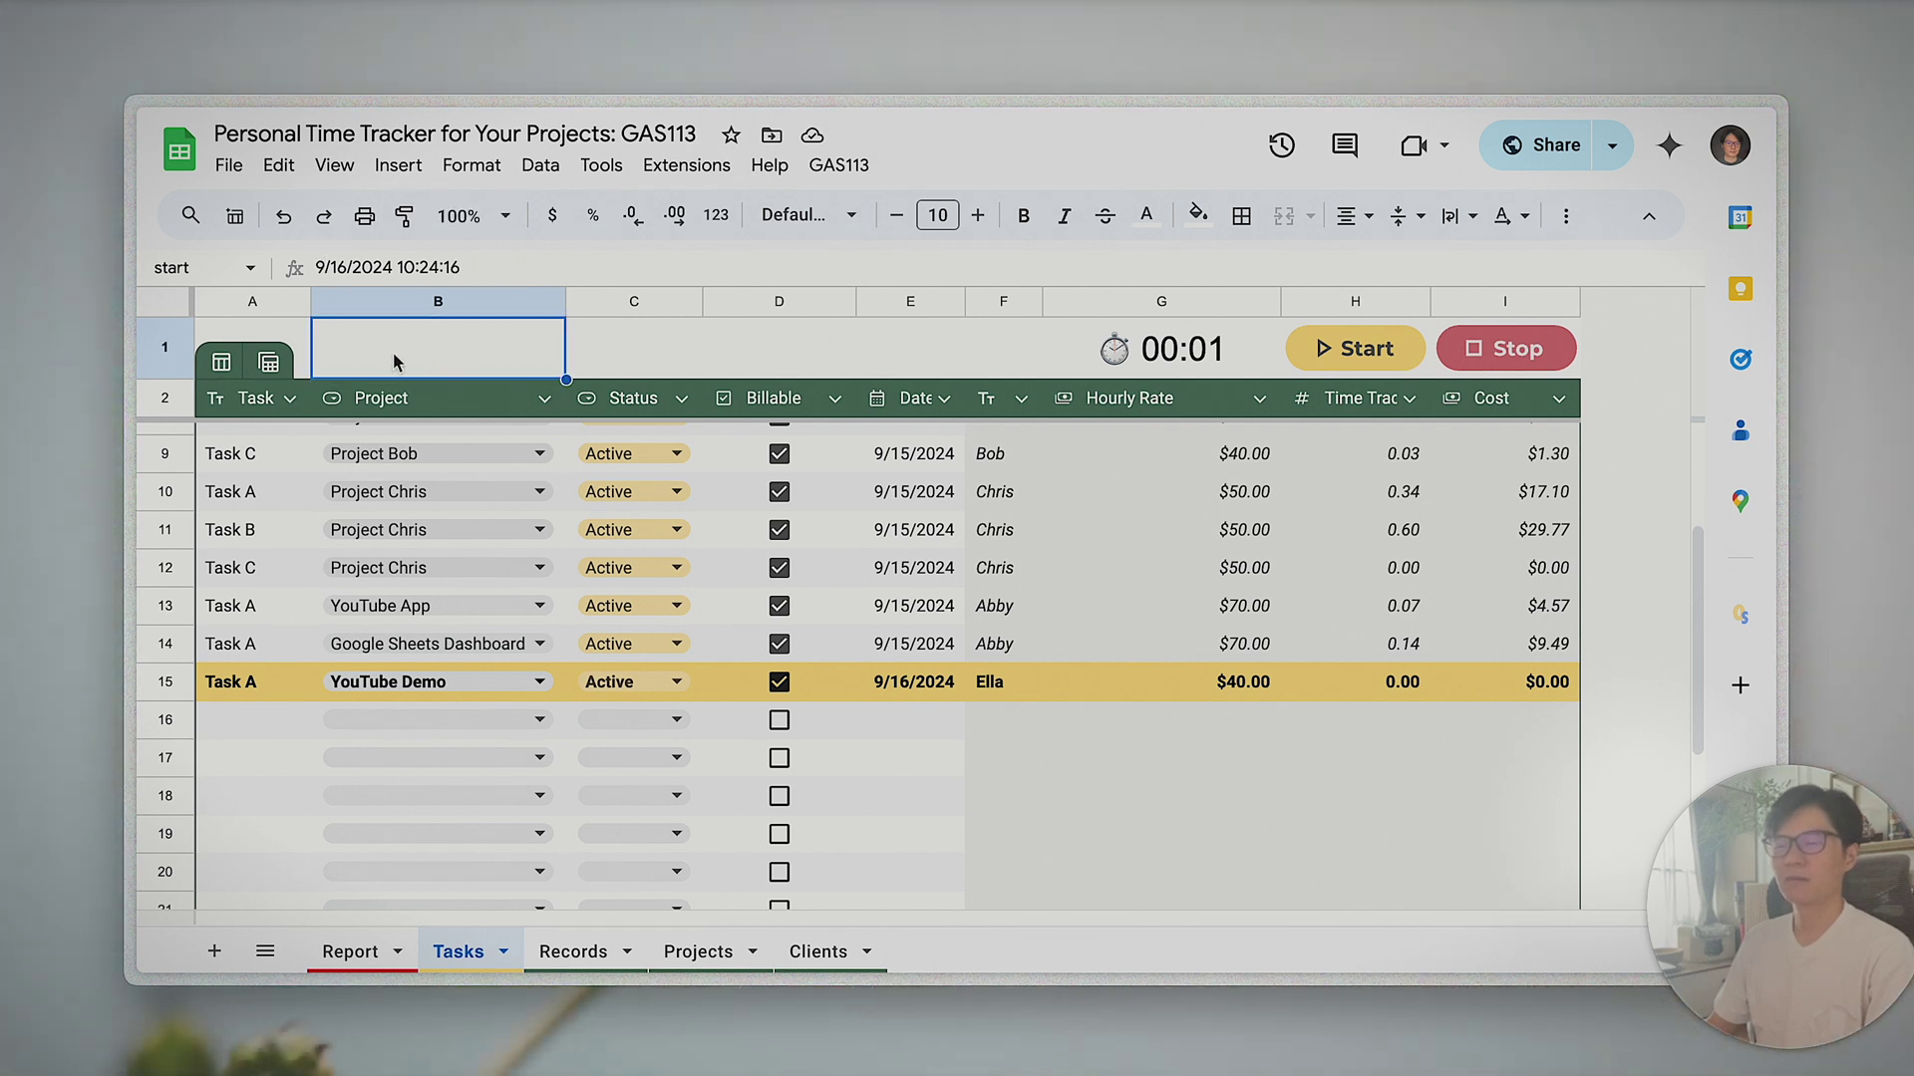
click(1146, 215)
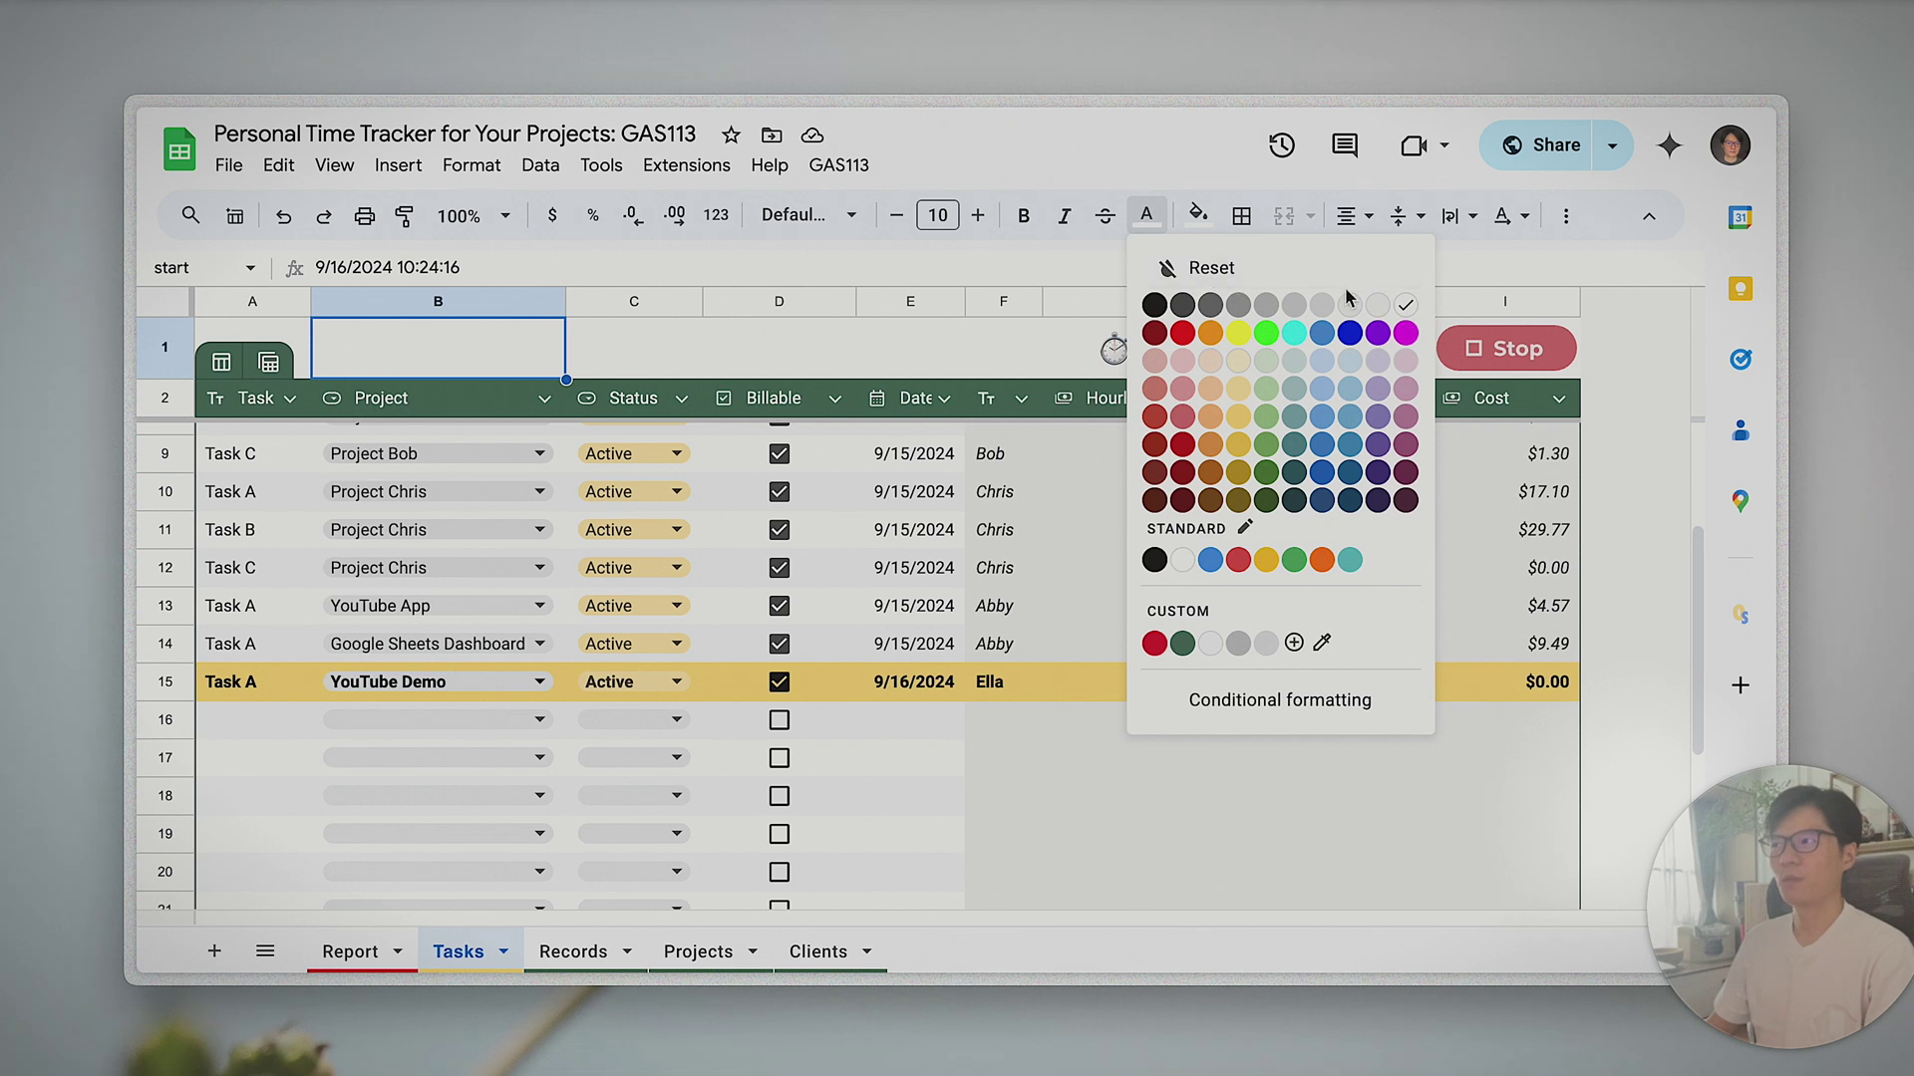
click(1210, 304)
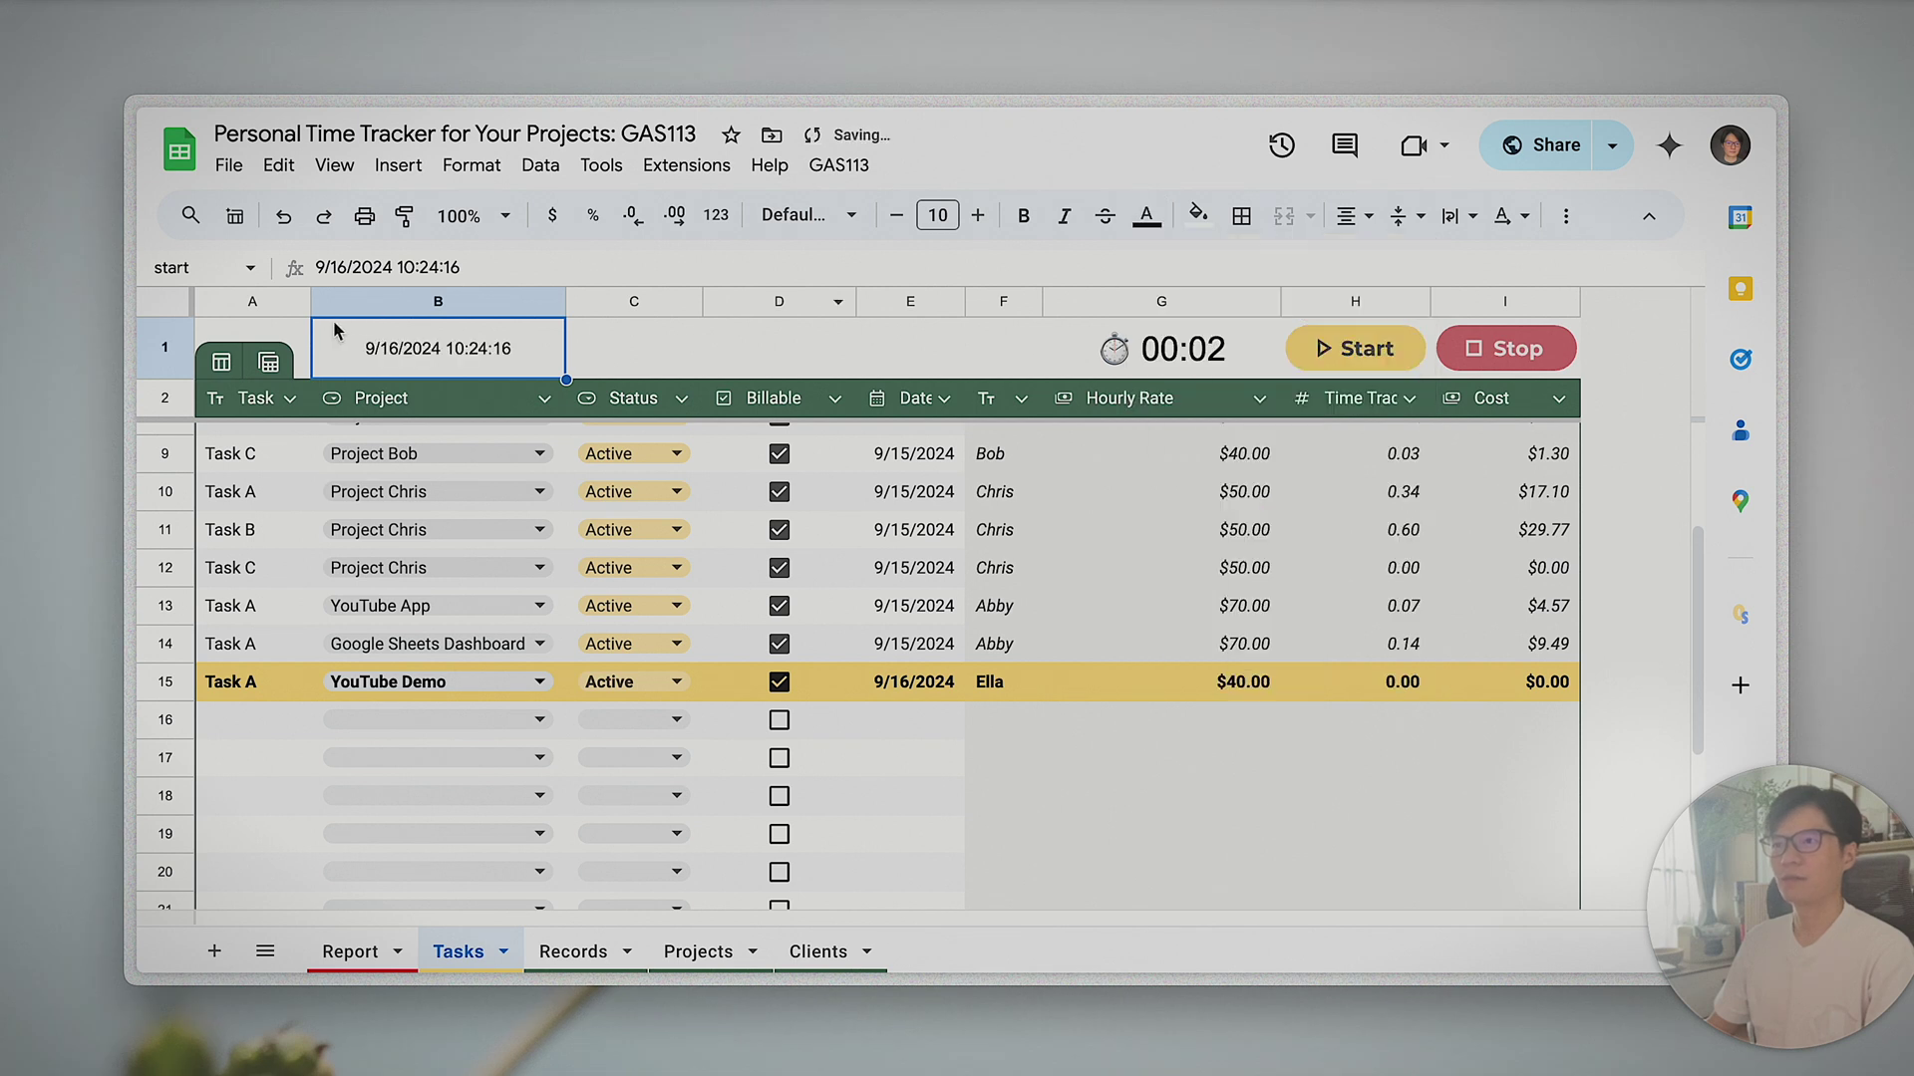
click(1152, 232)
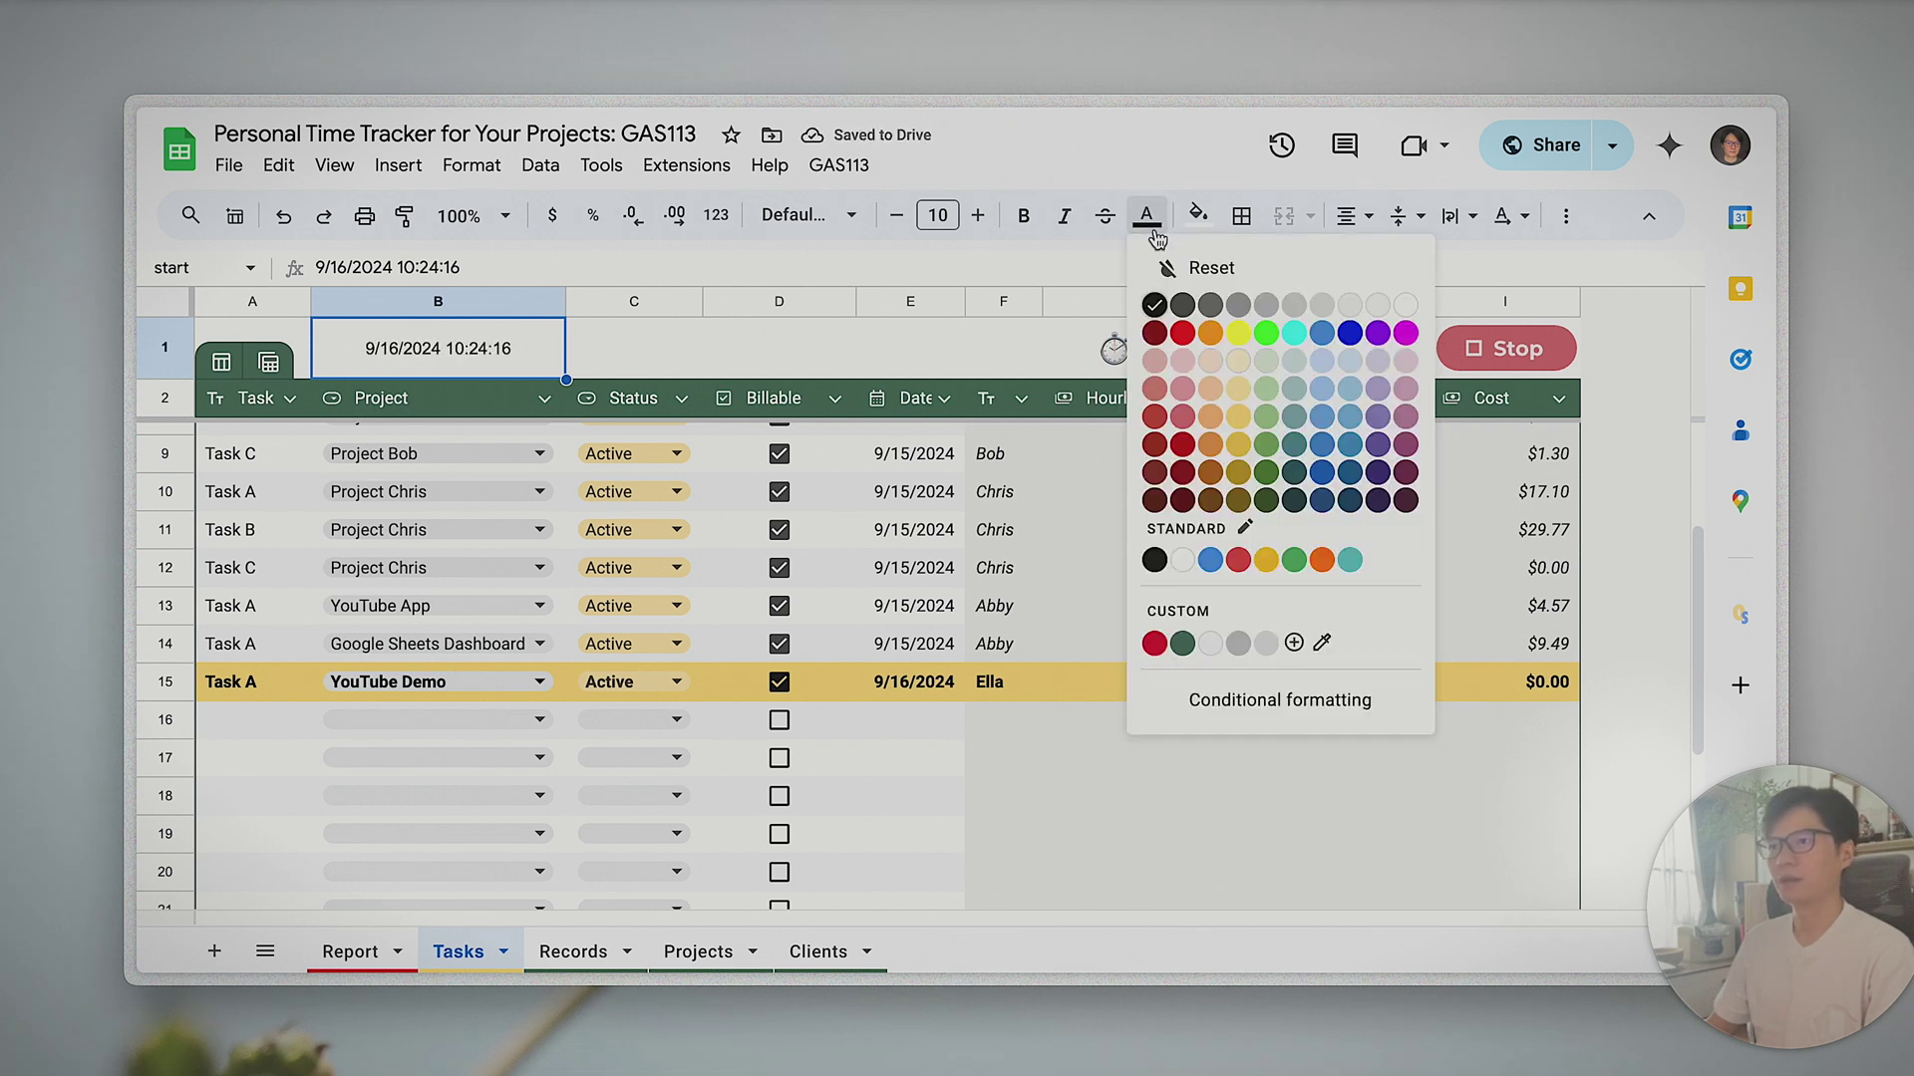
click(418, 357)
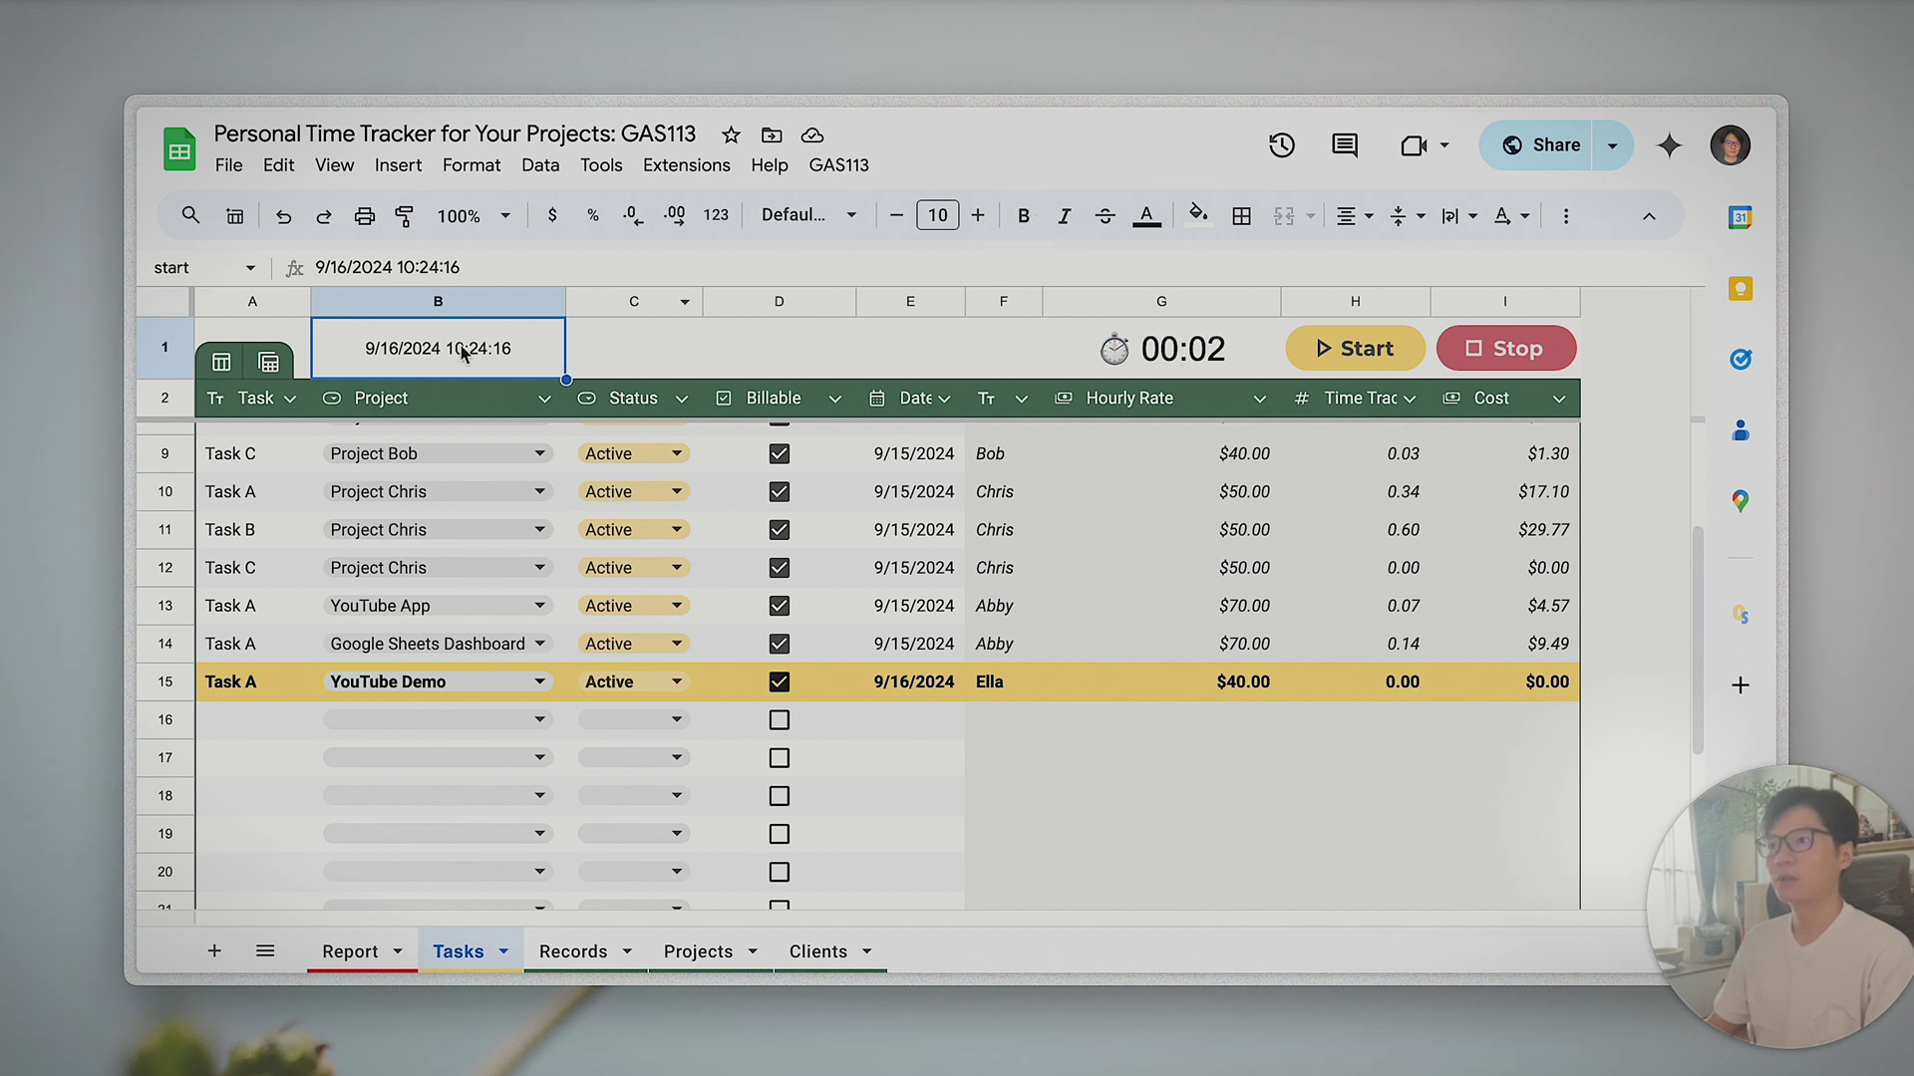
click(1203, 362)
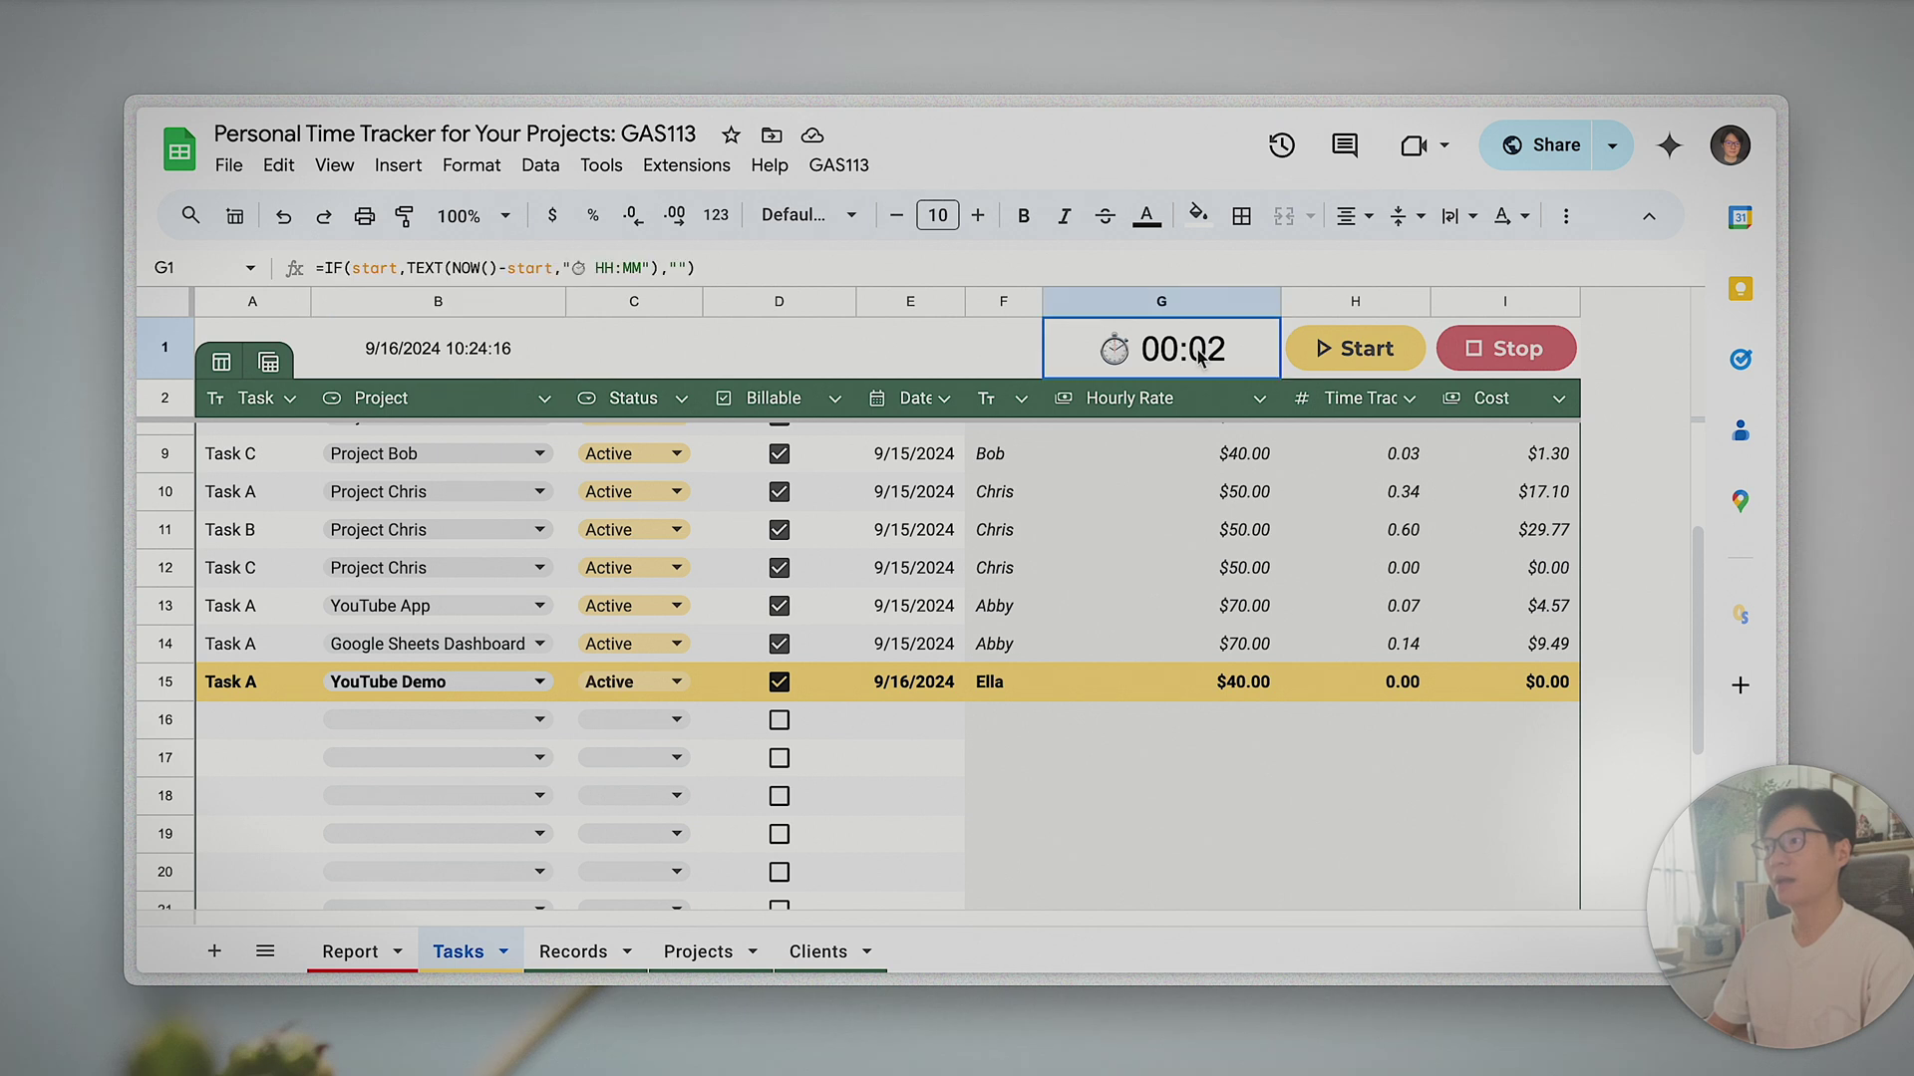
click(492, 351)
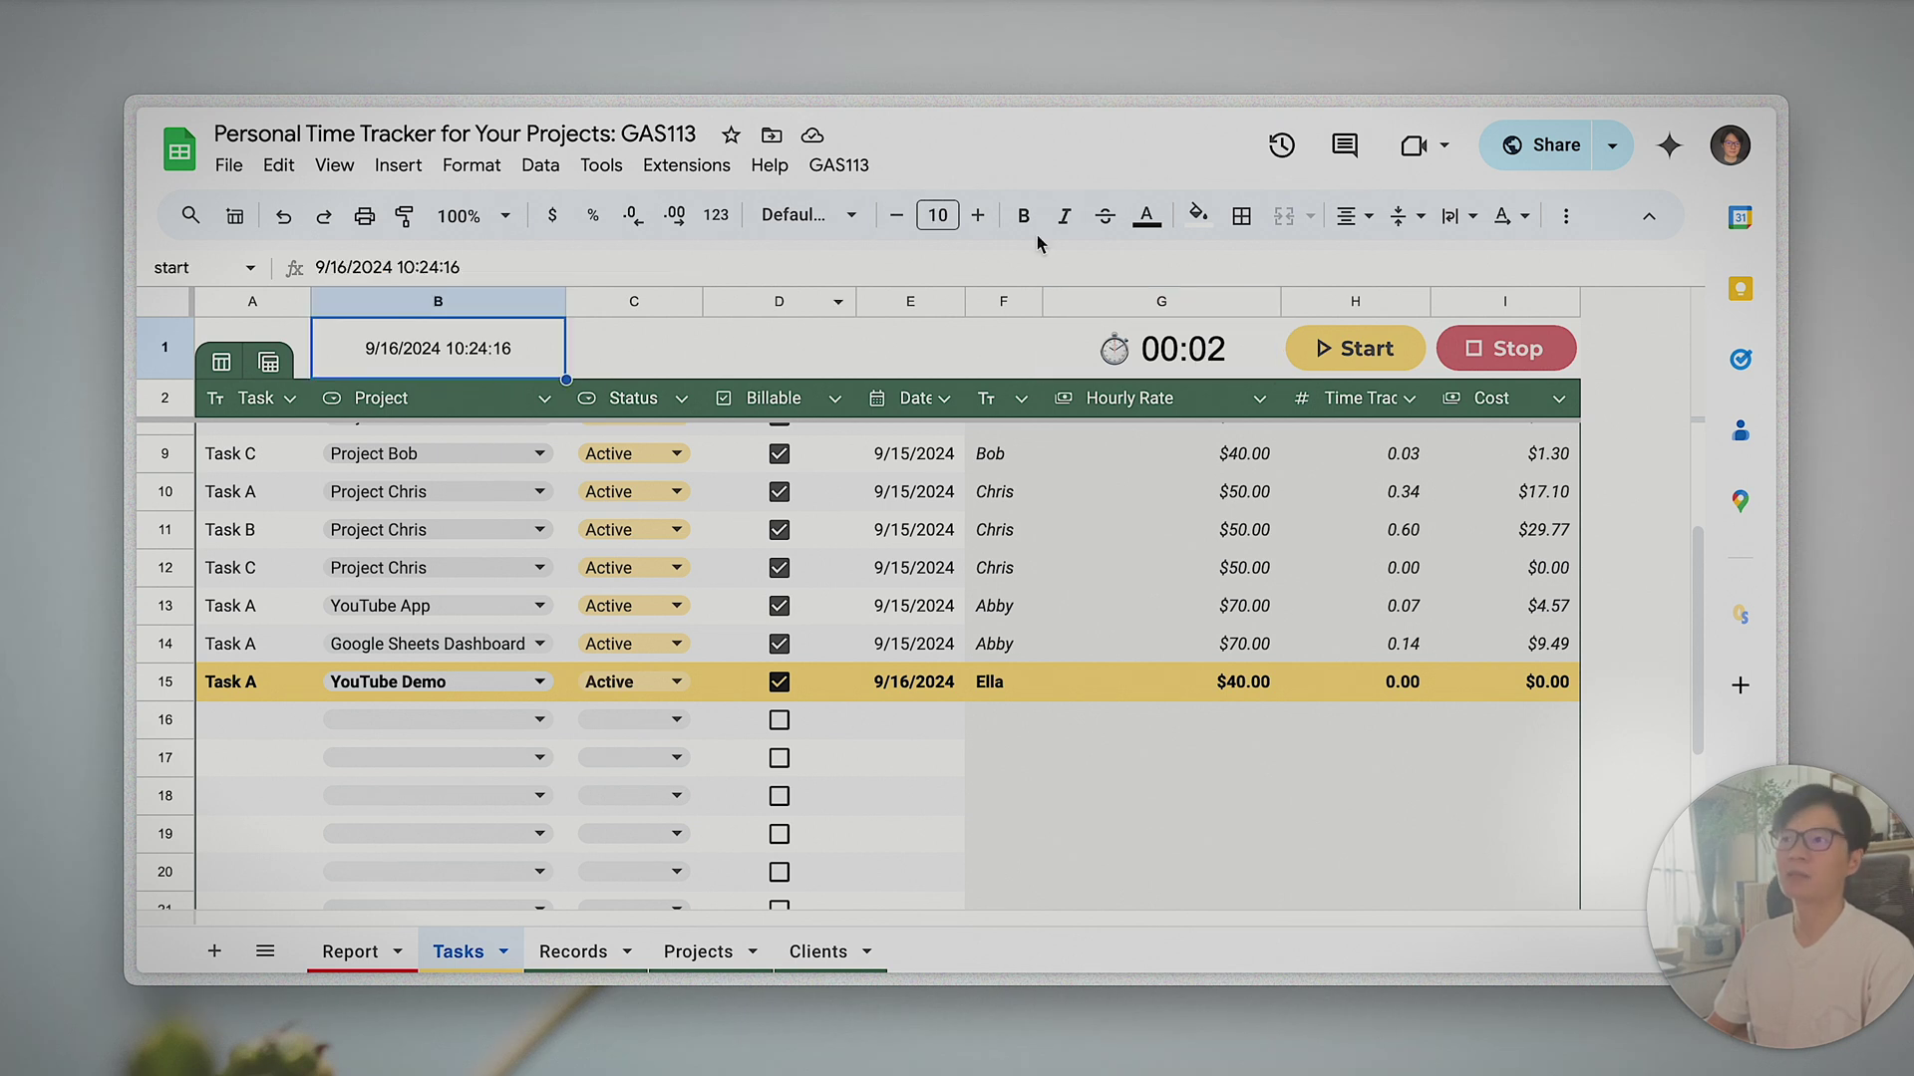
click(1146, 216)
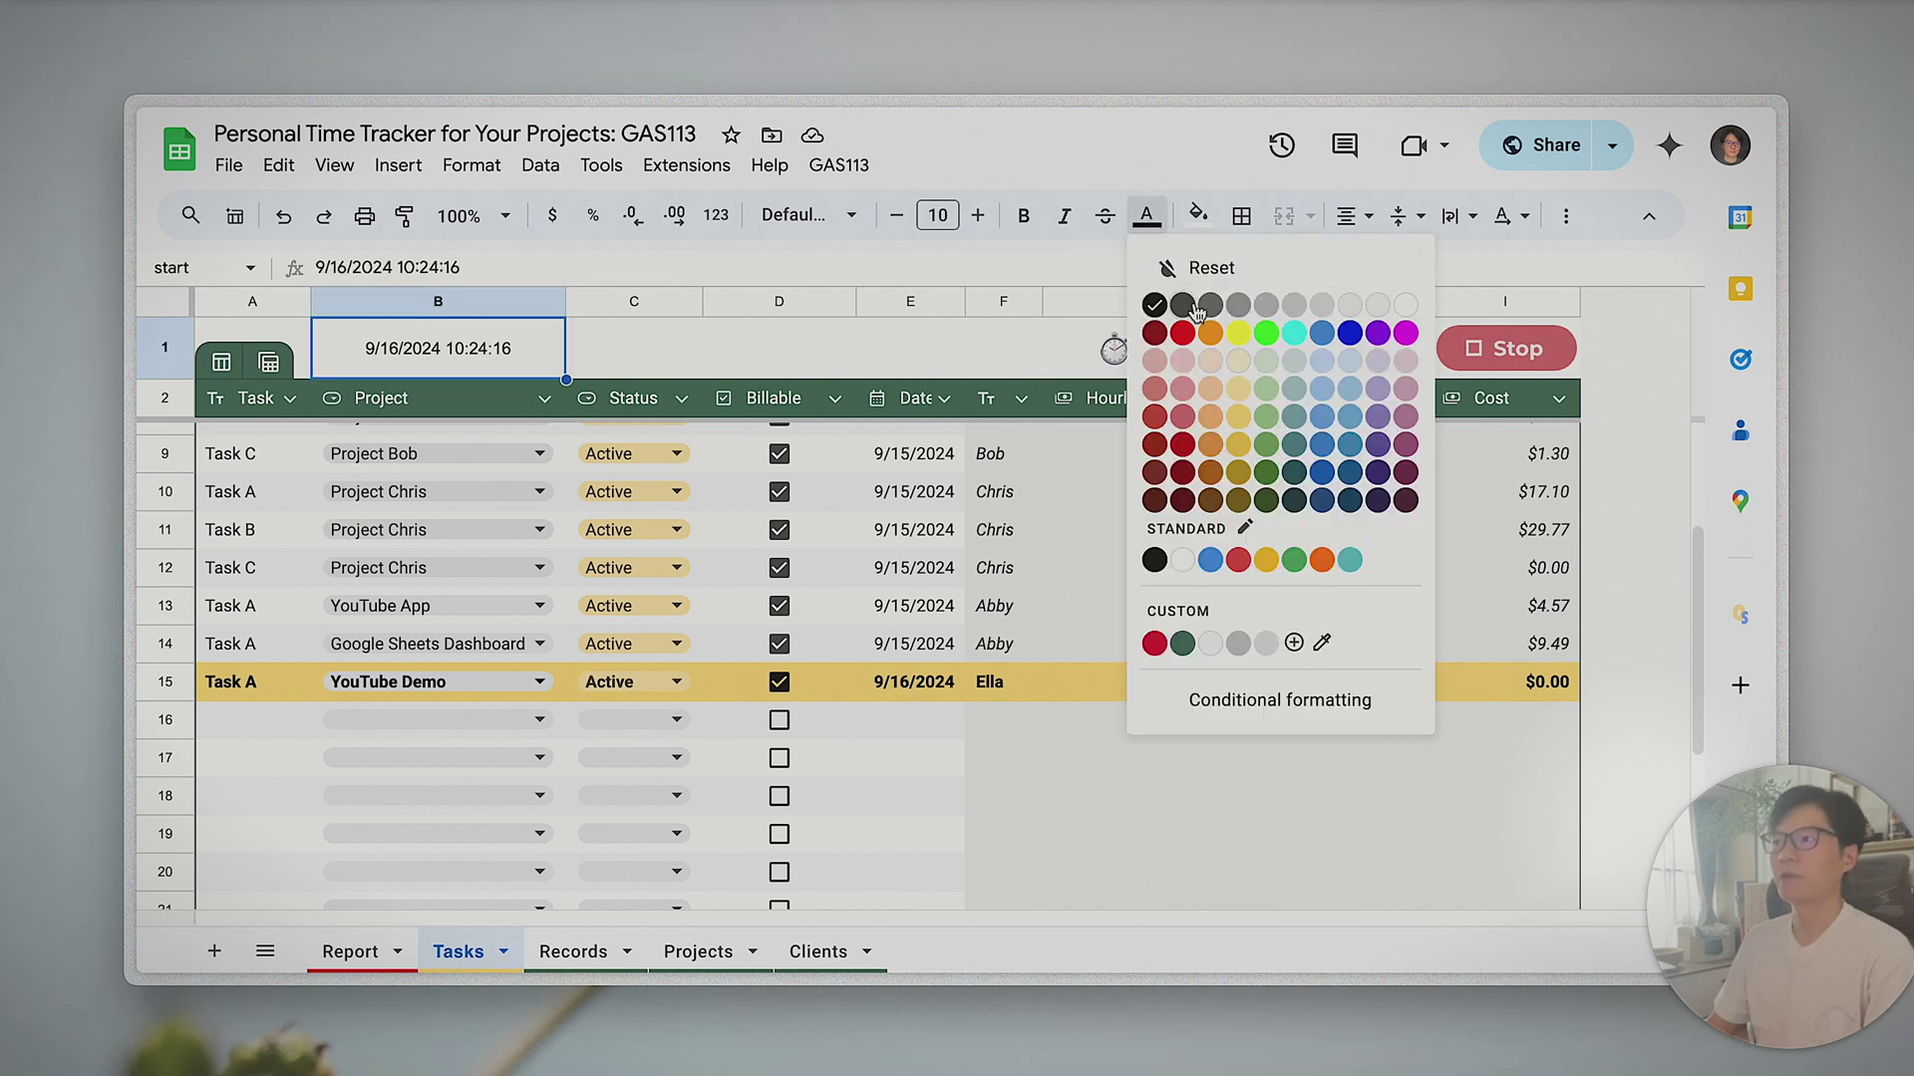
click(1405, 306)
click(1133, 371)
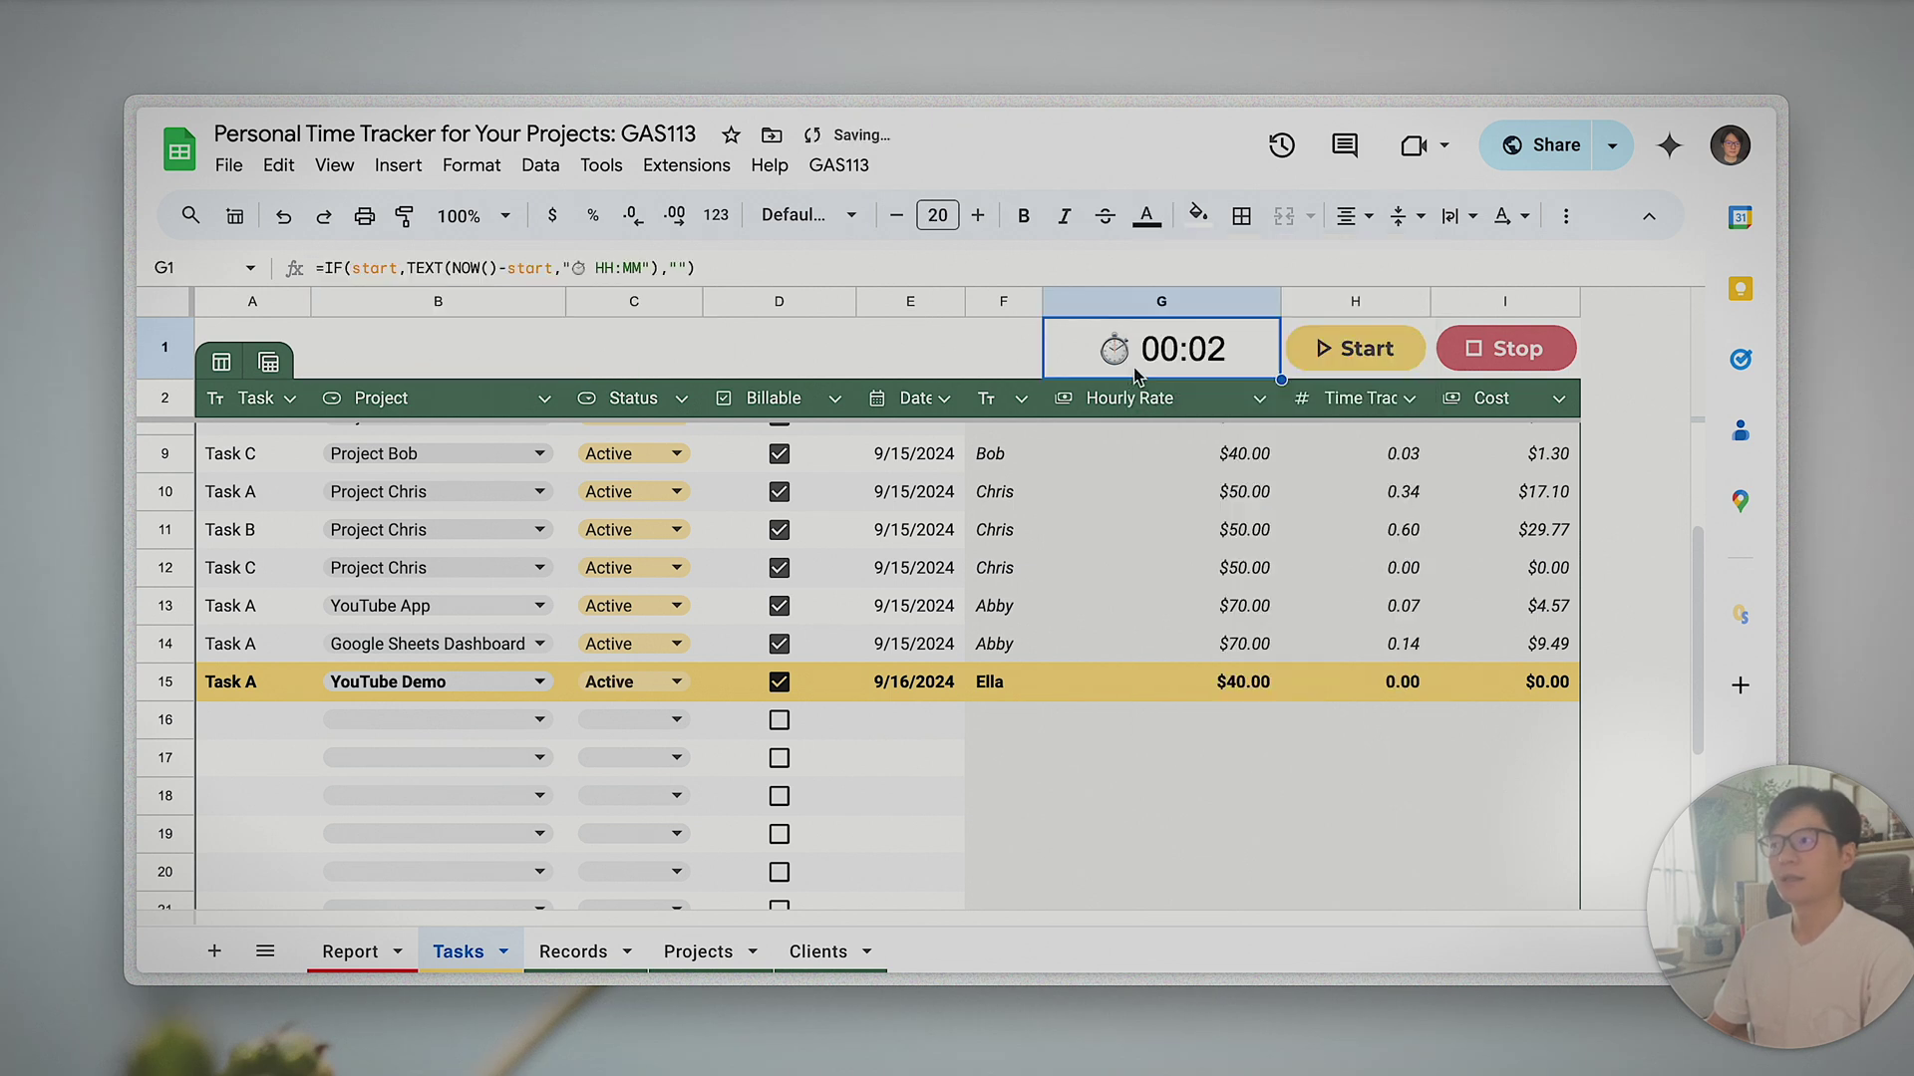
click(206, 276)
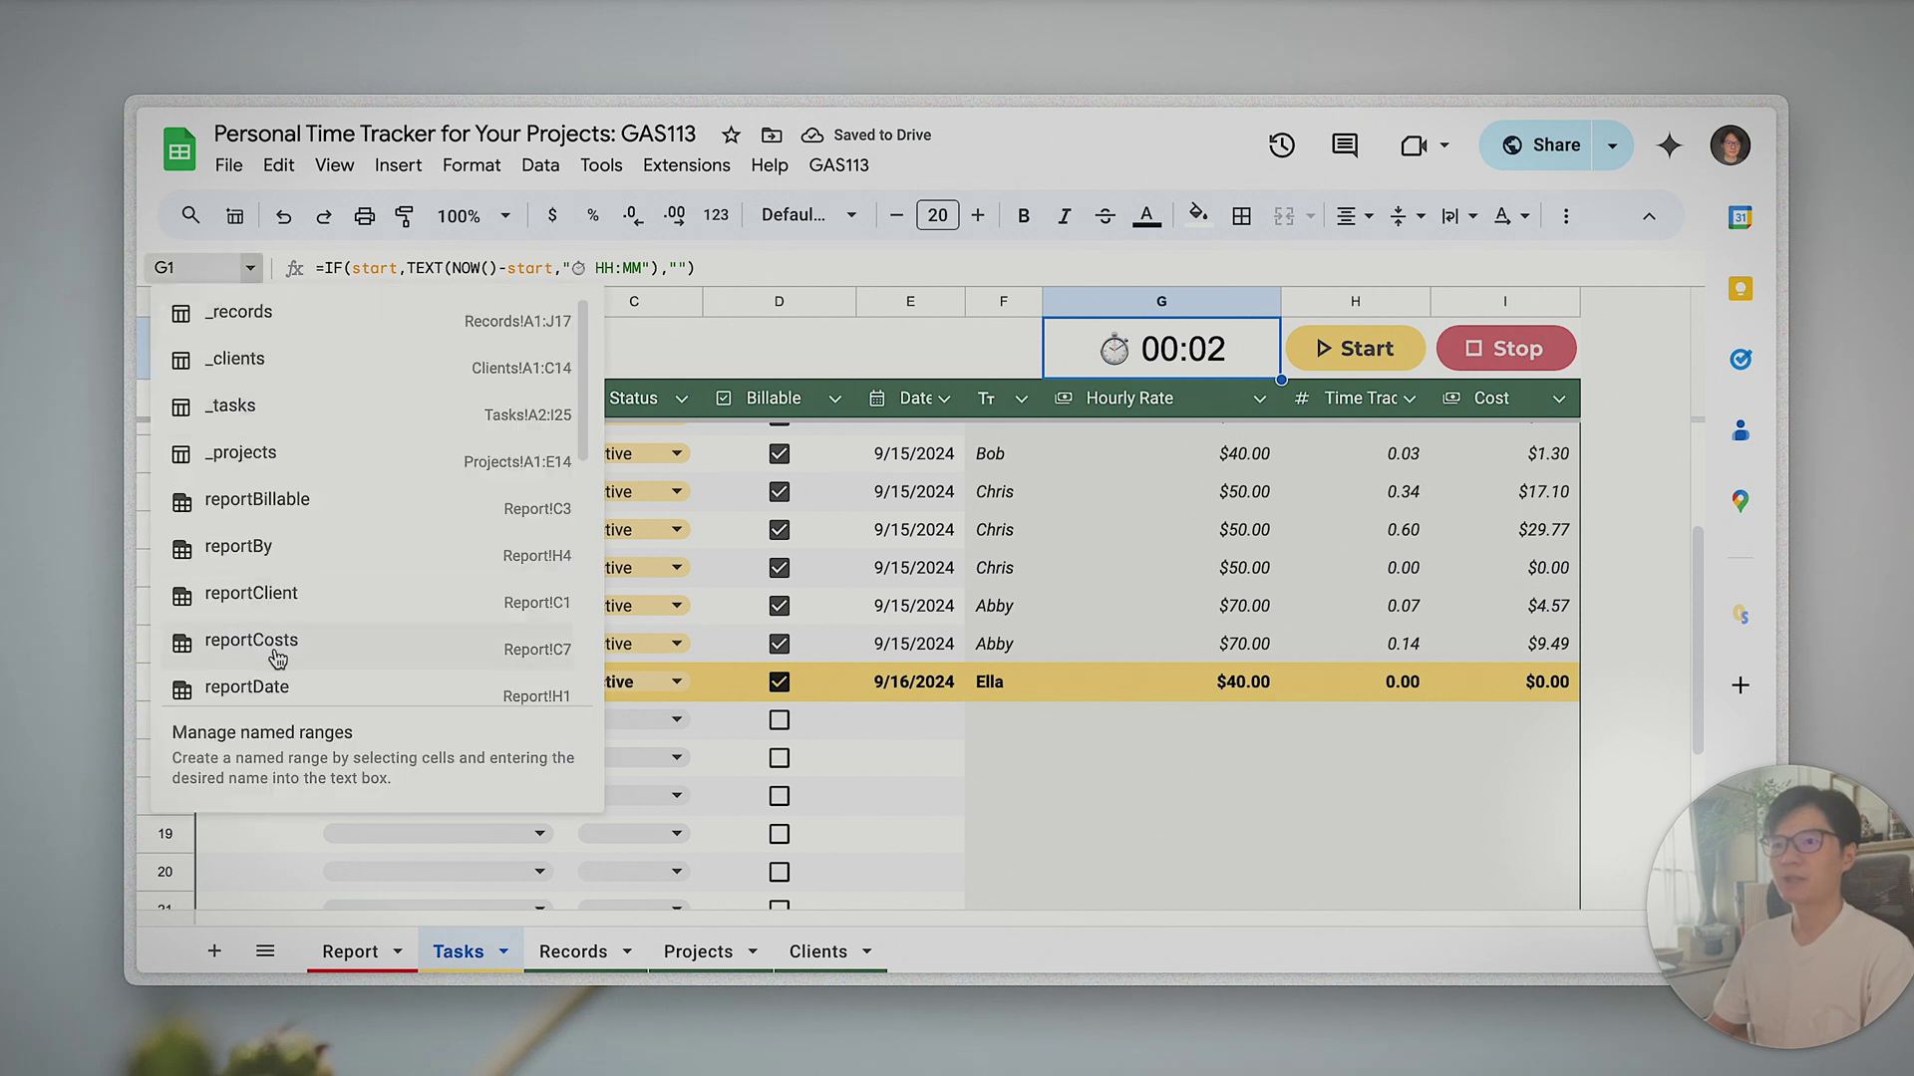
scroll(299, 624, down, 5)
scroll(306, 628, up, 5)
click(427, 367)
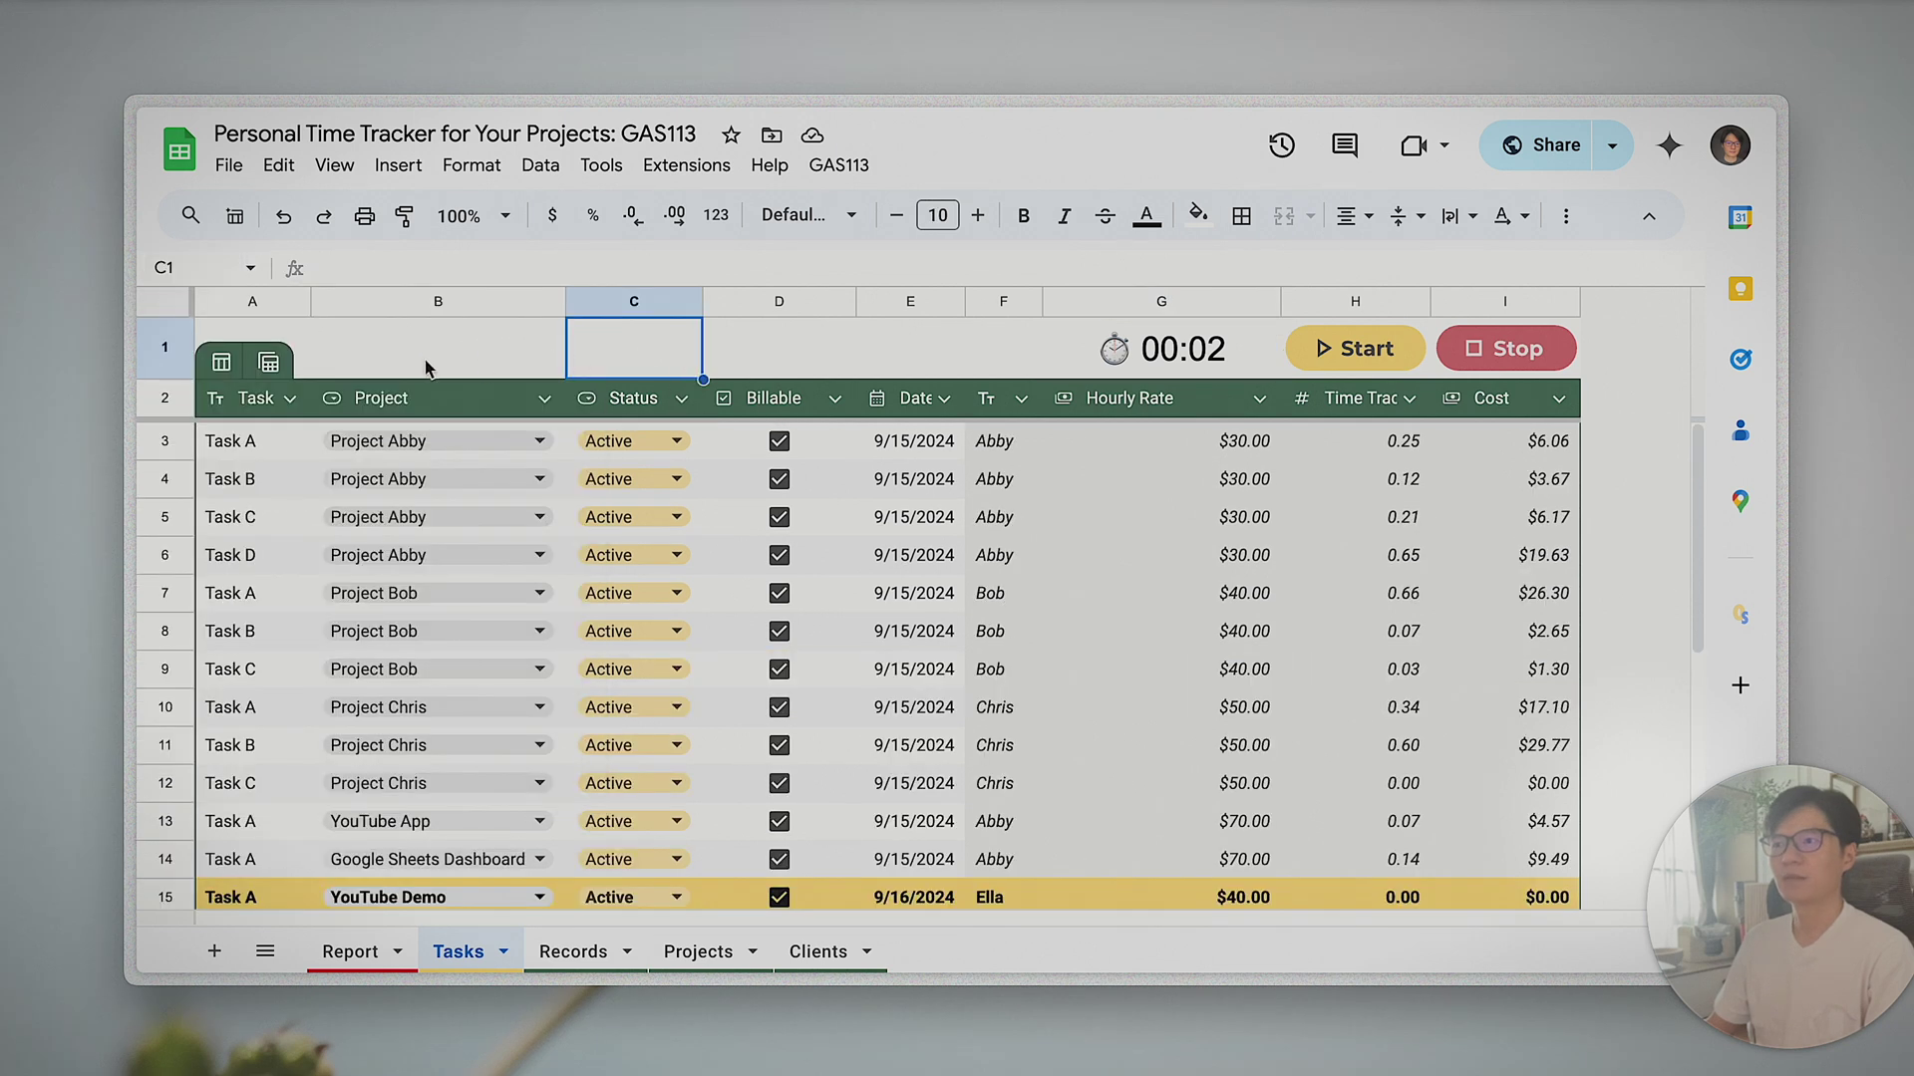
click(256, 350)
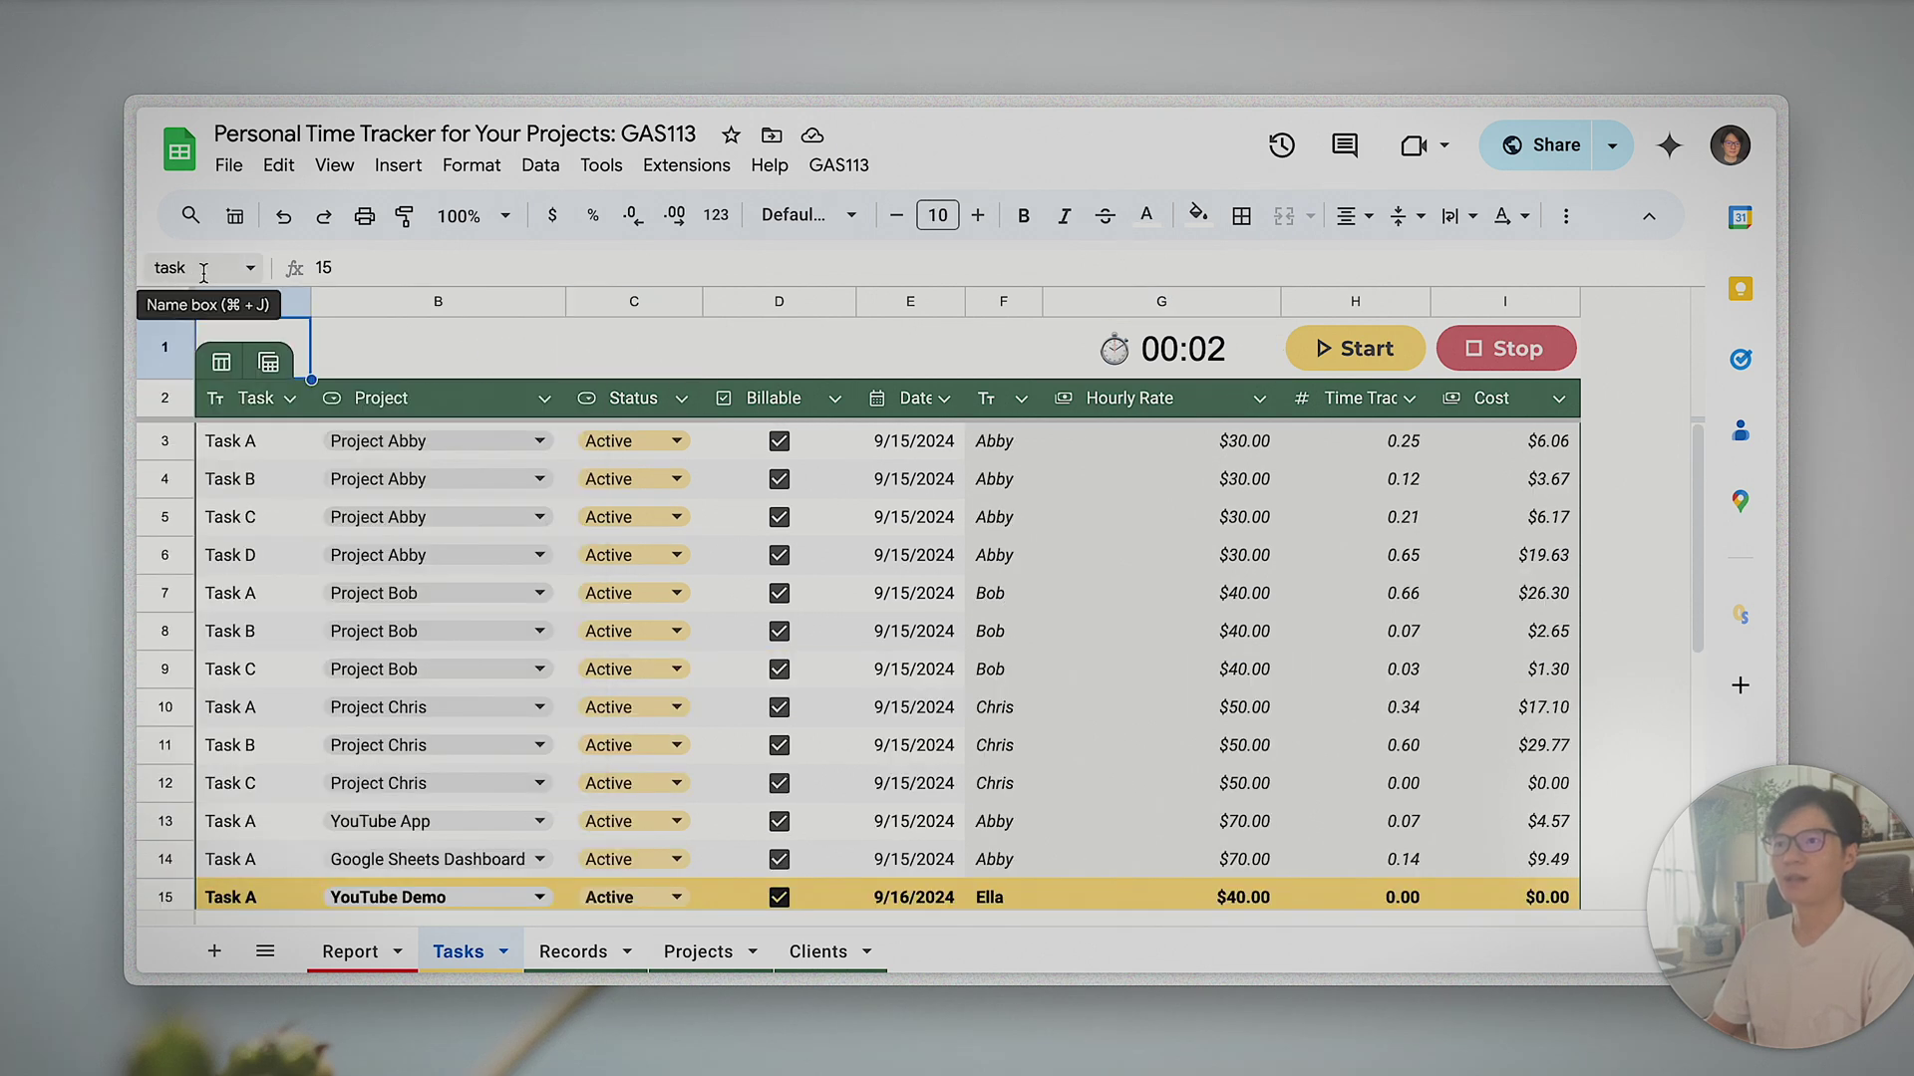
click(362, 366)
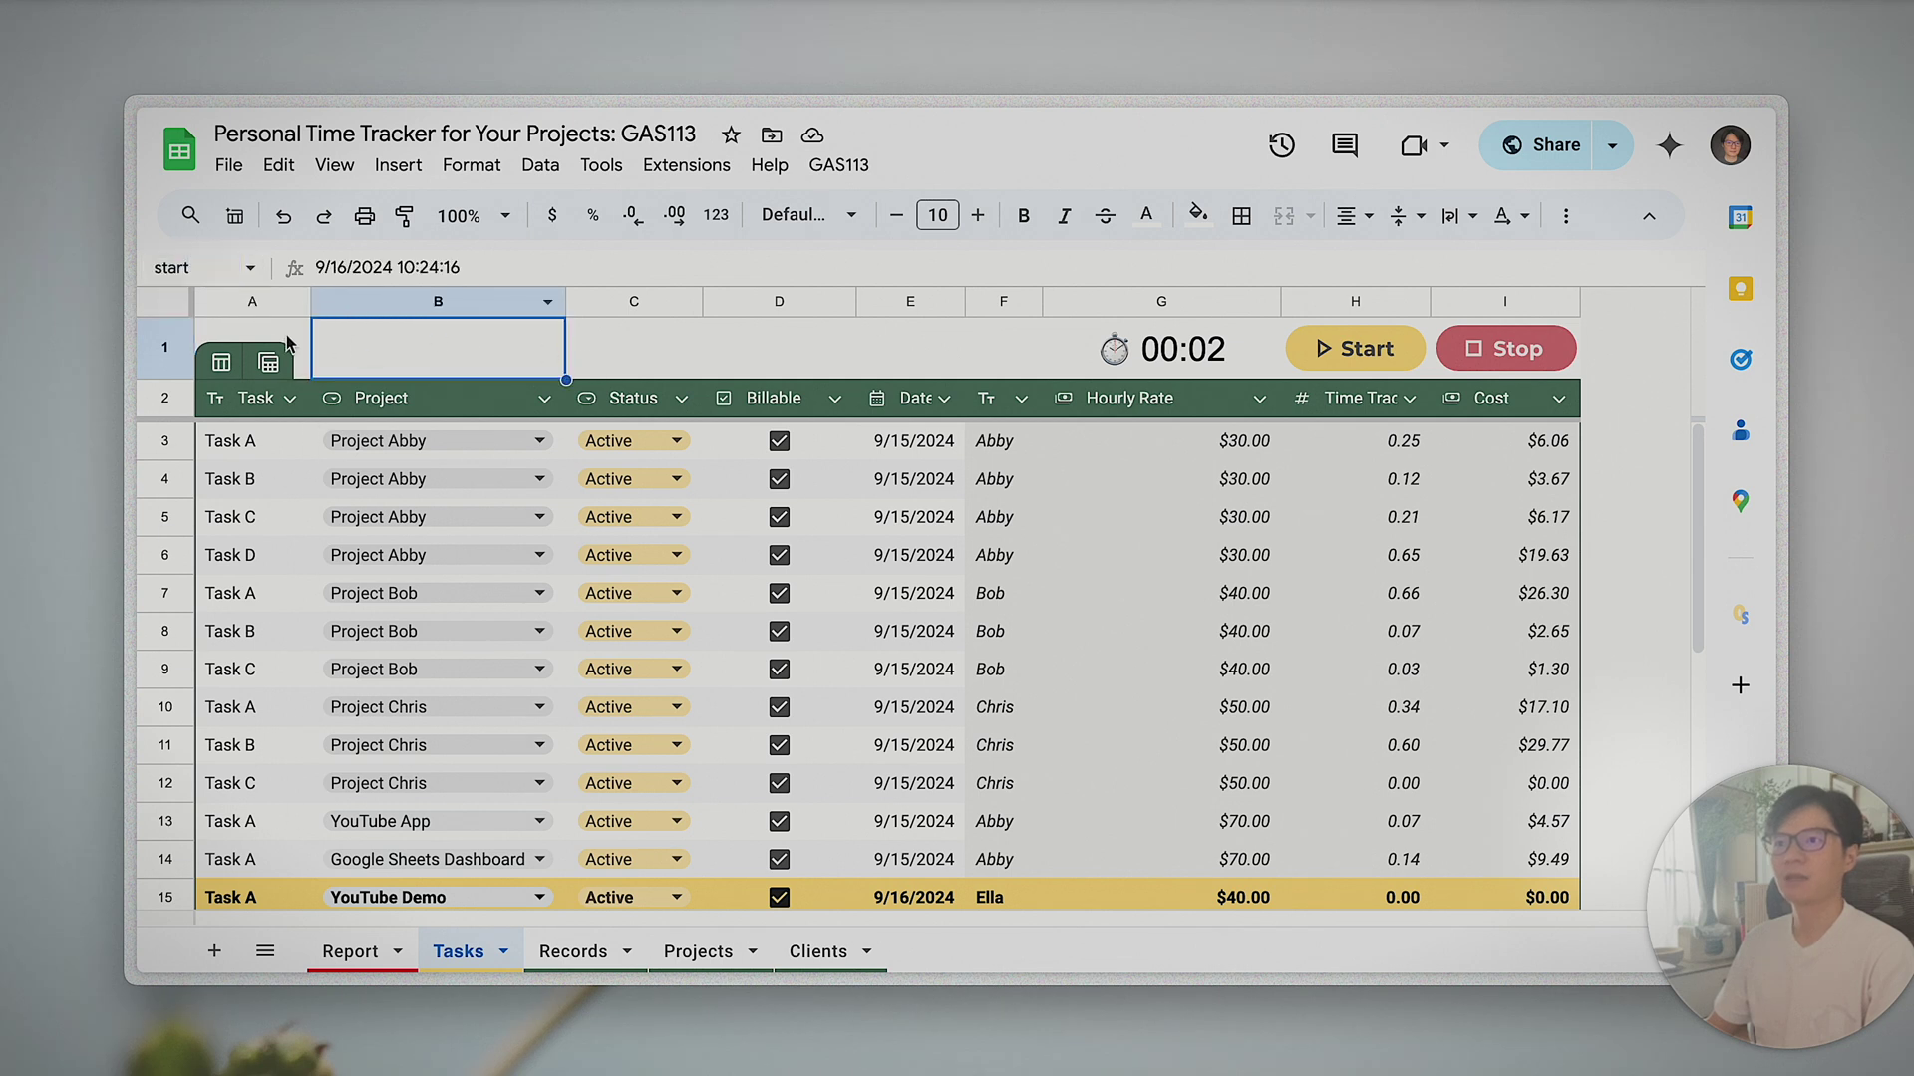
scroll(531, 460, down, 1)
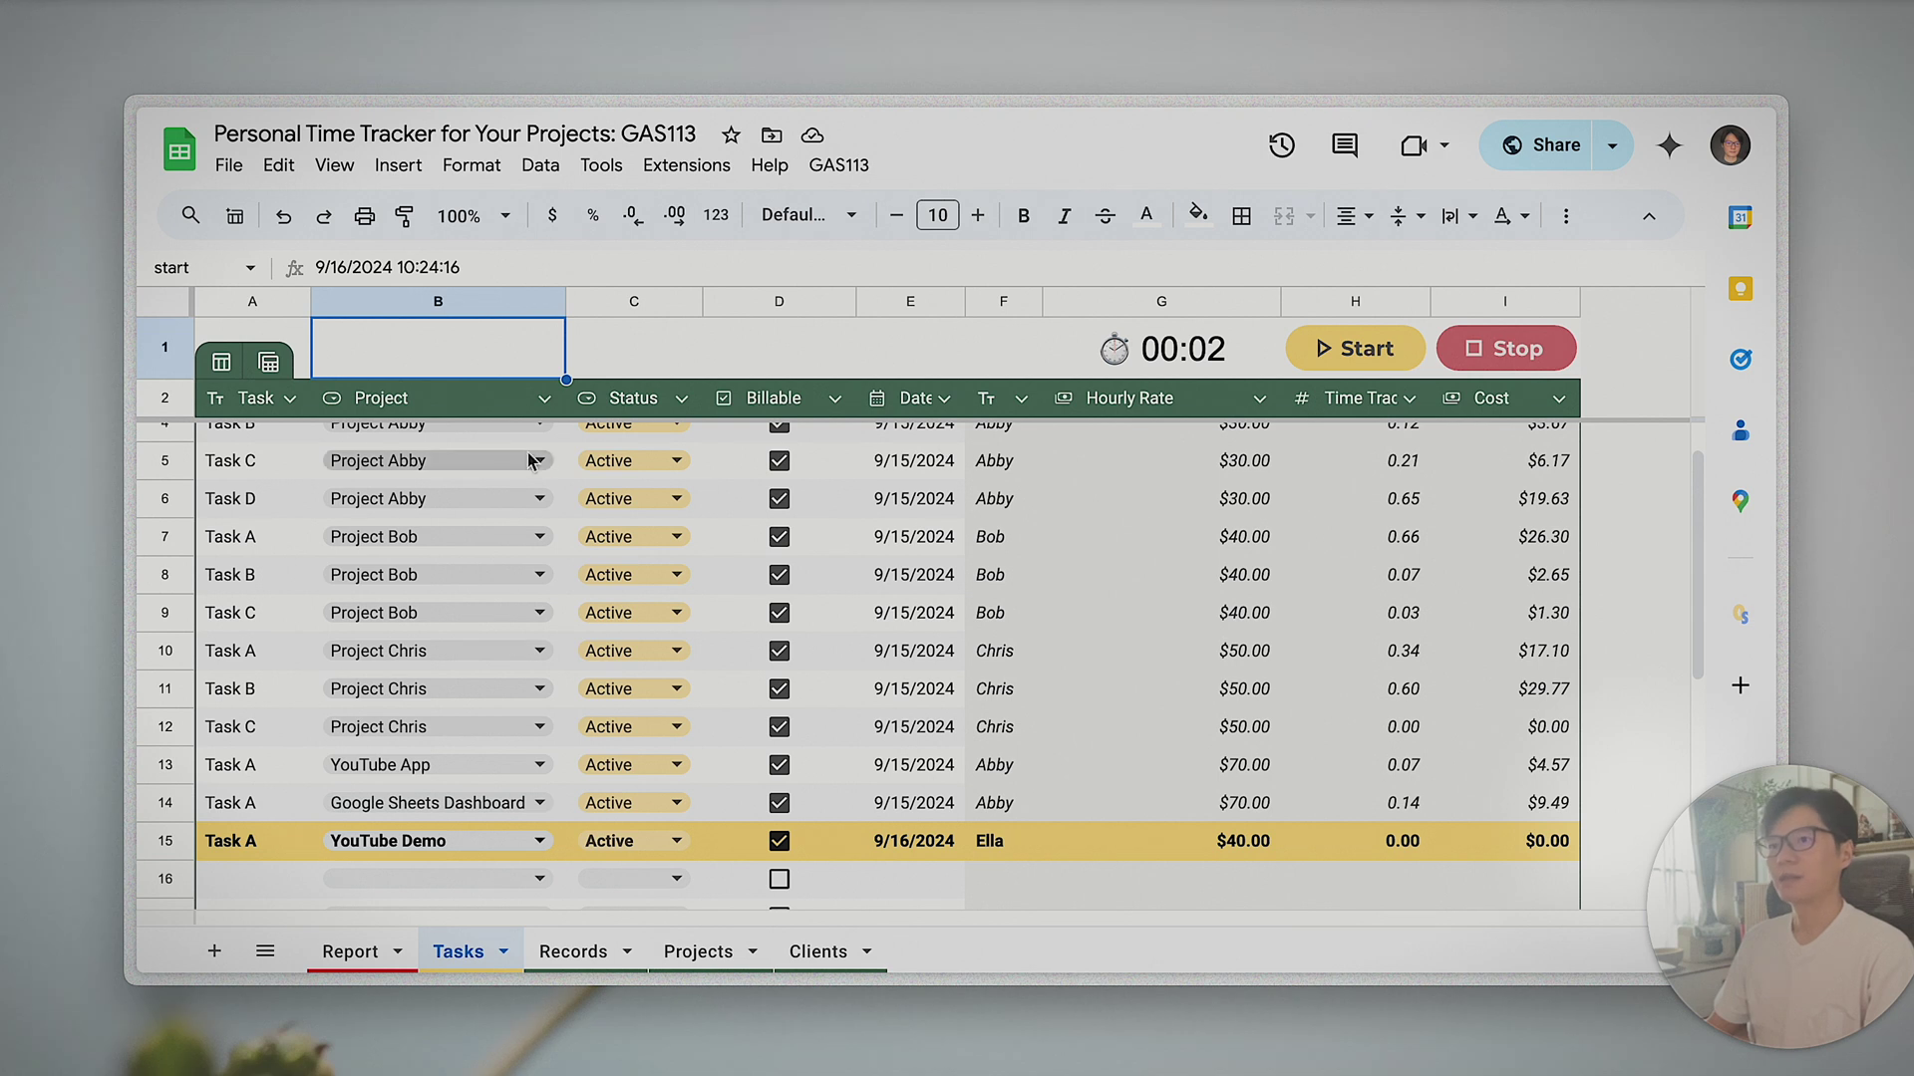
scroll(524, 513, down, 1)
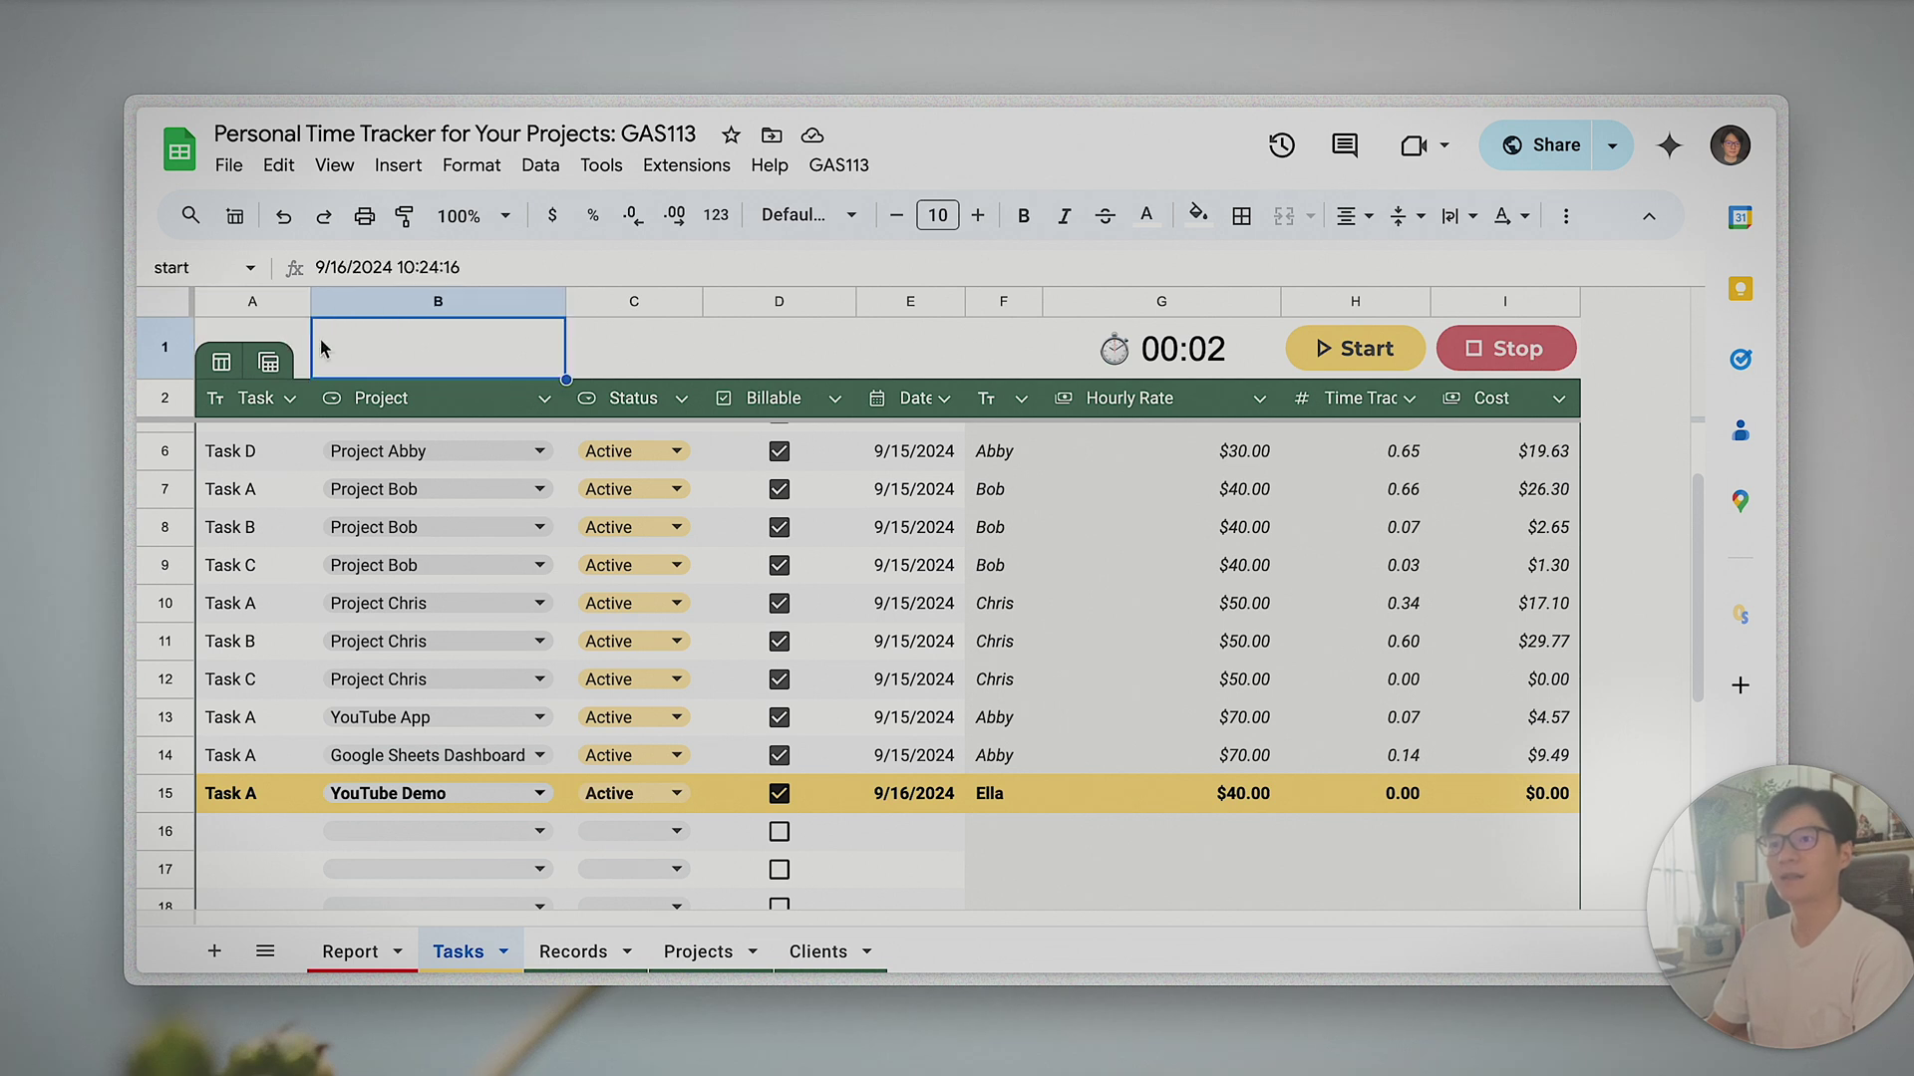
click(649, 349)
scroll(822, 528, down, 1)
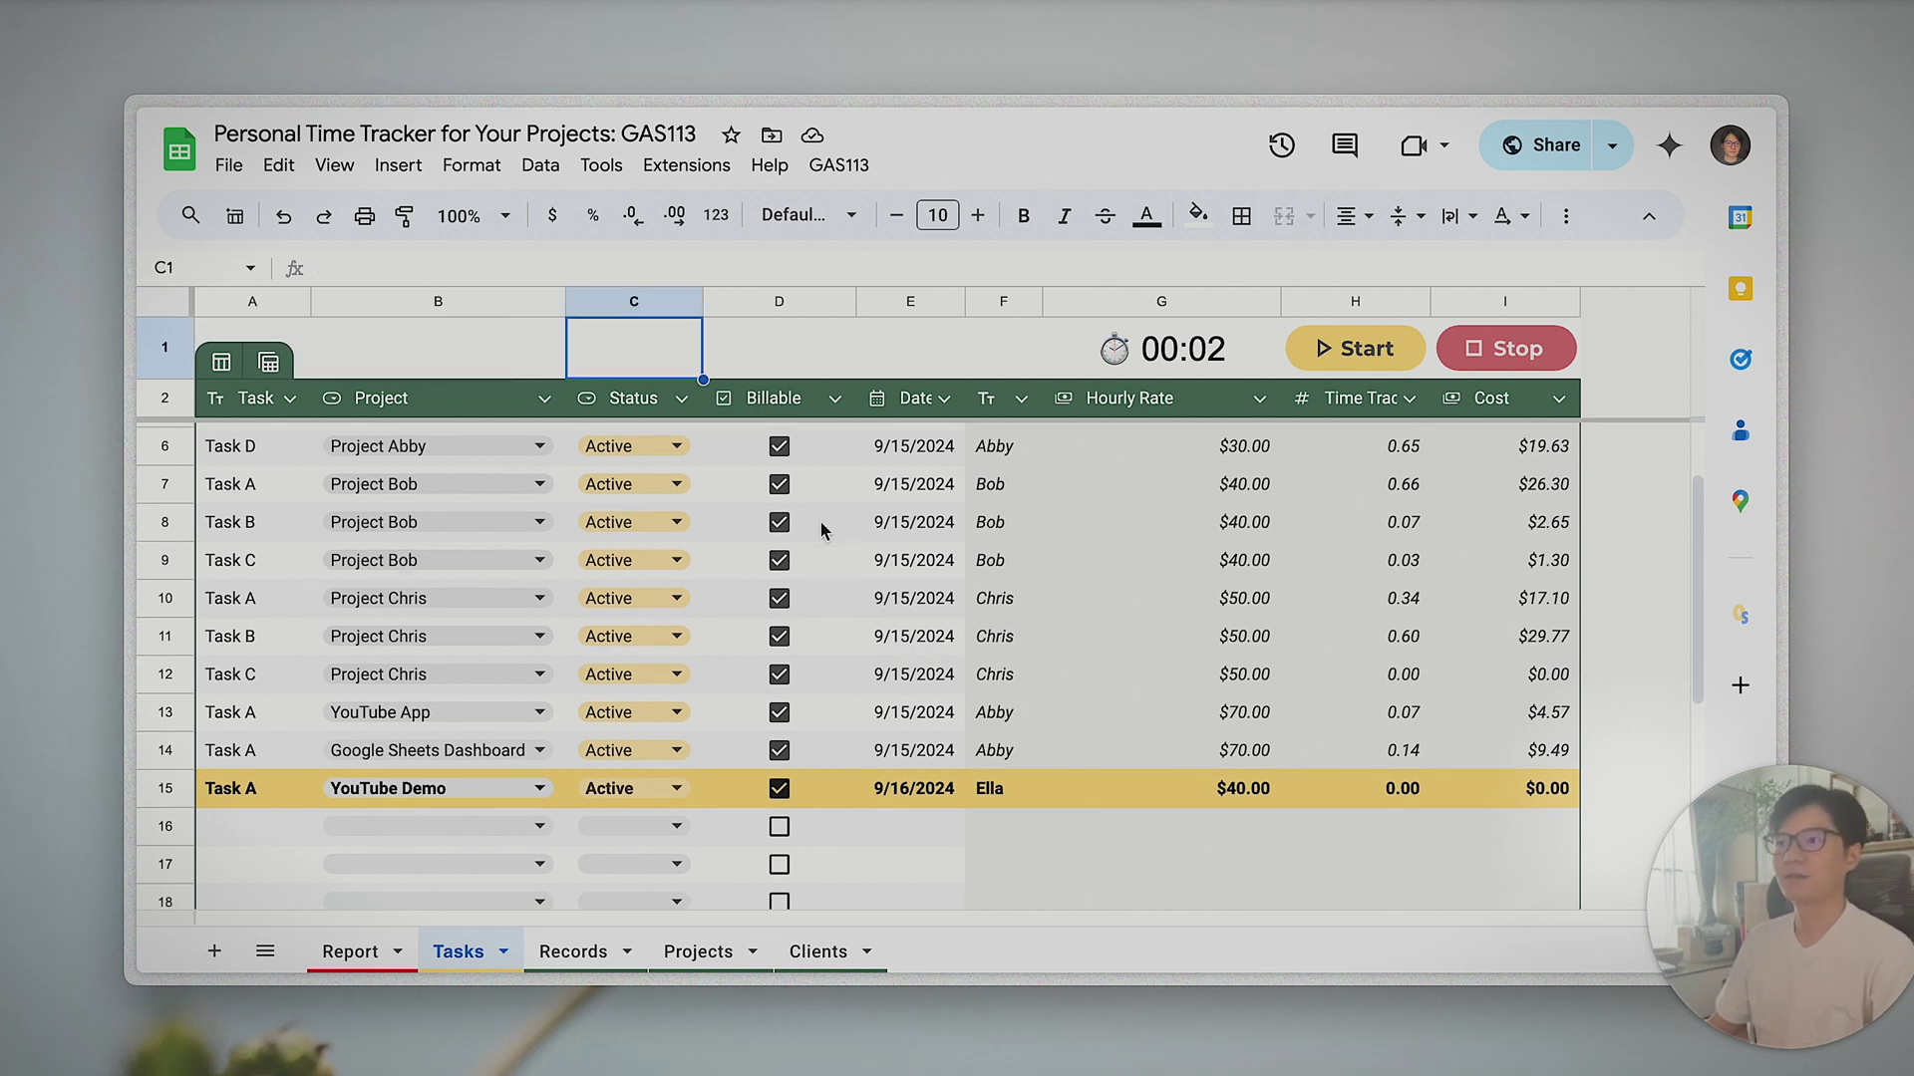
scroll(822, 529, up, 1)
scroll(821, 522, down, 3)
click(1072, 530)
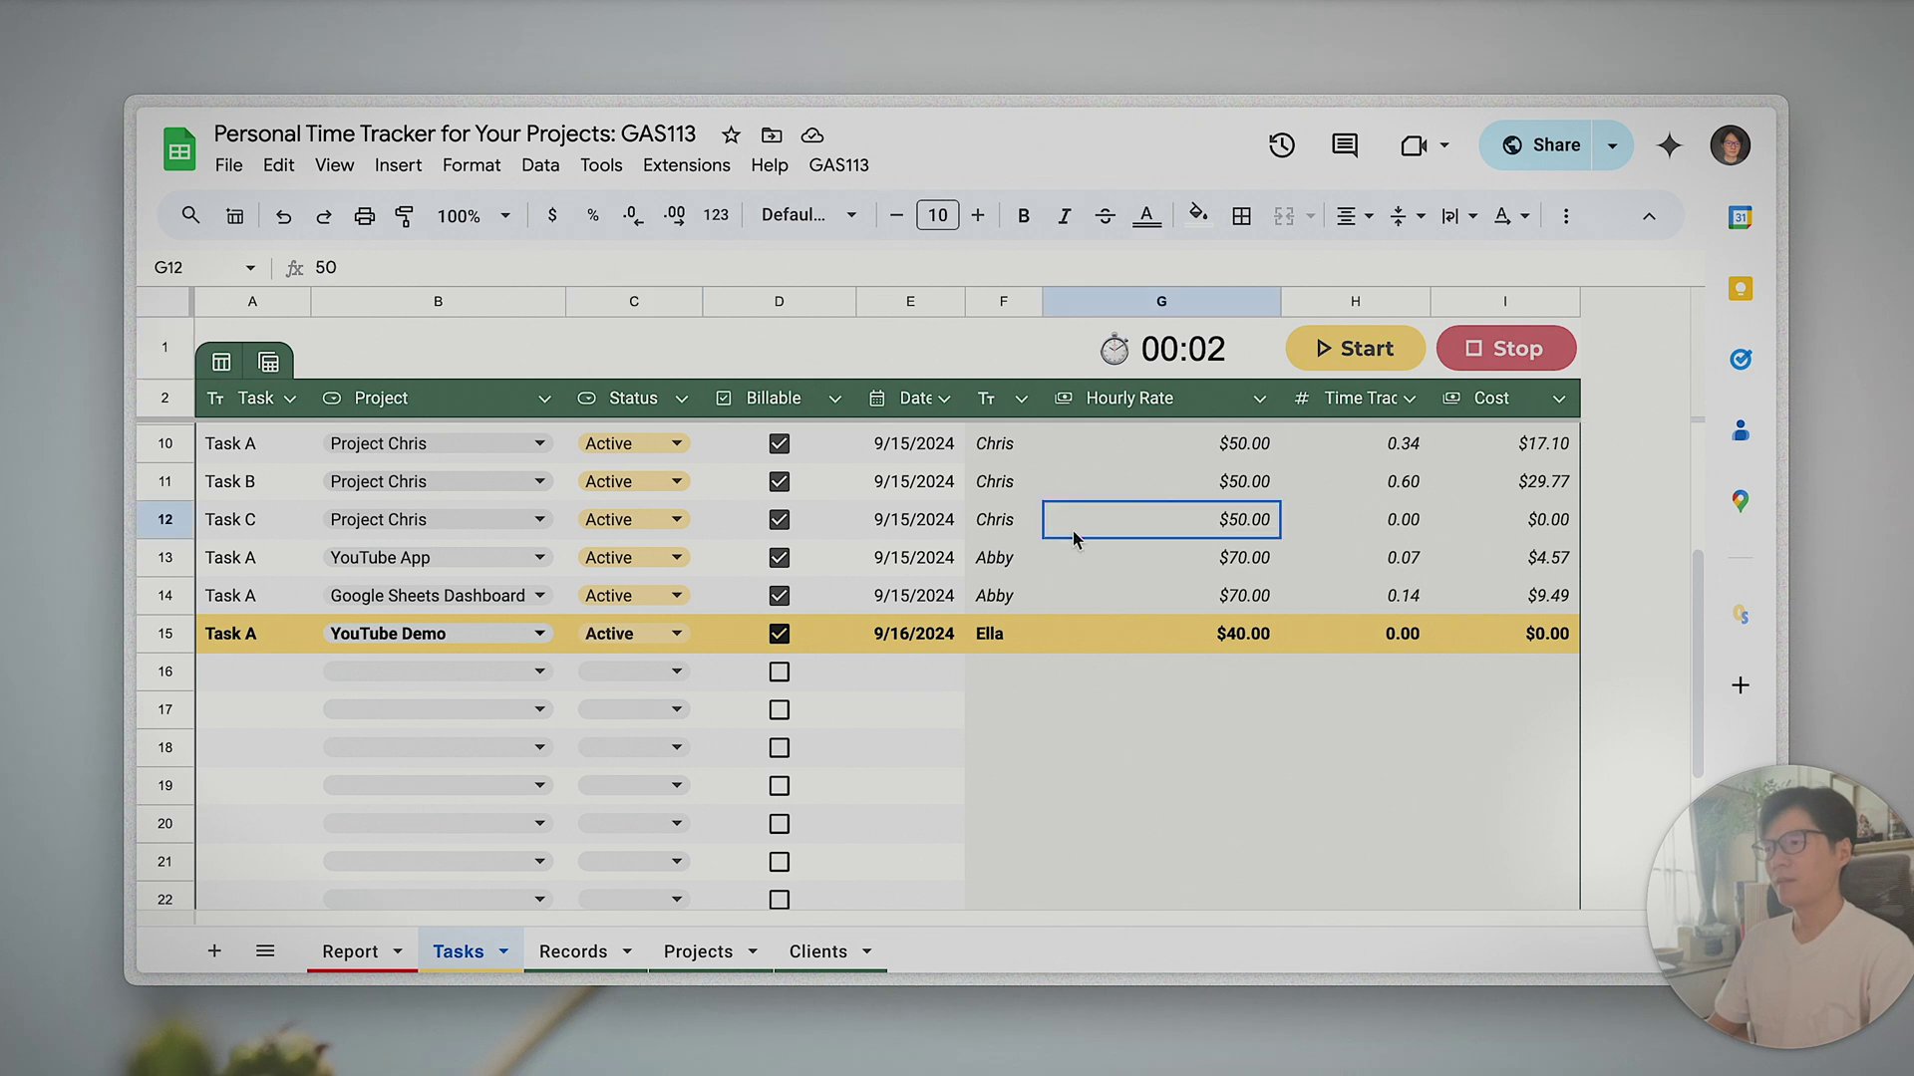
scroll(740, 570, up, 2)
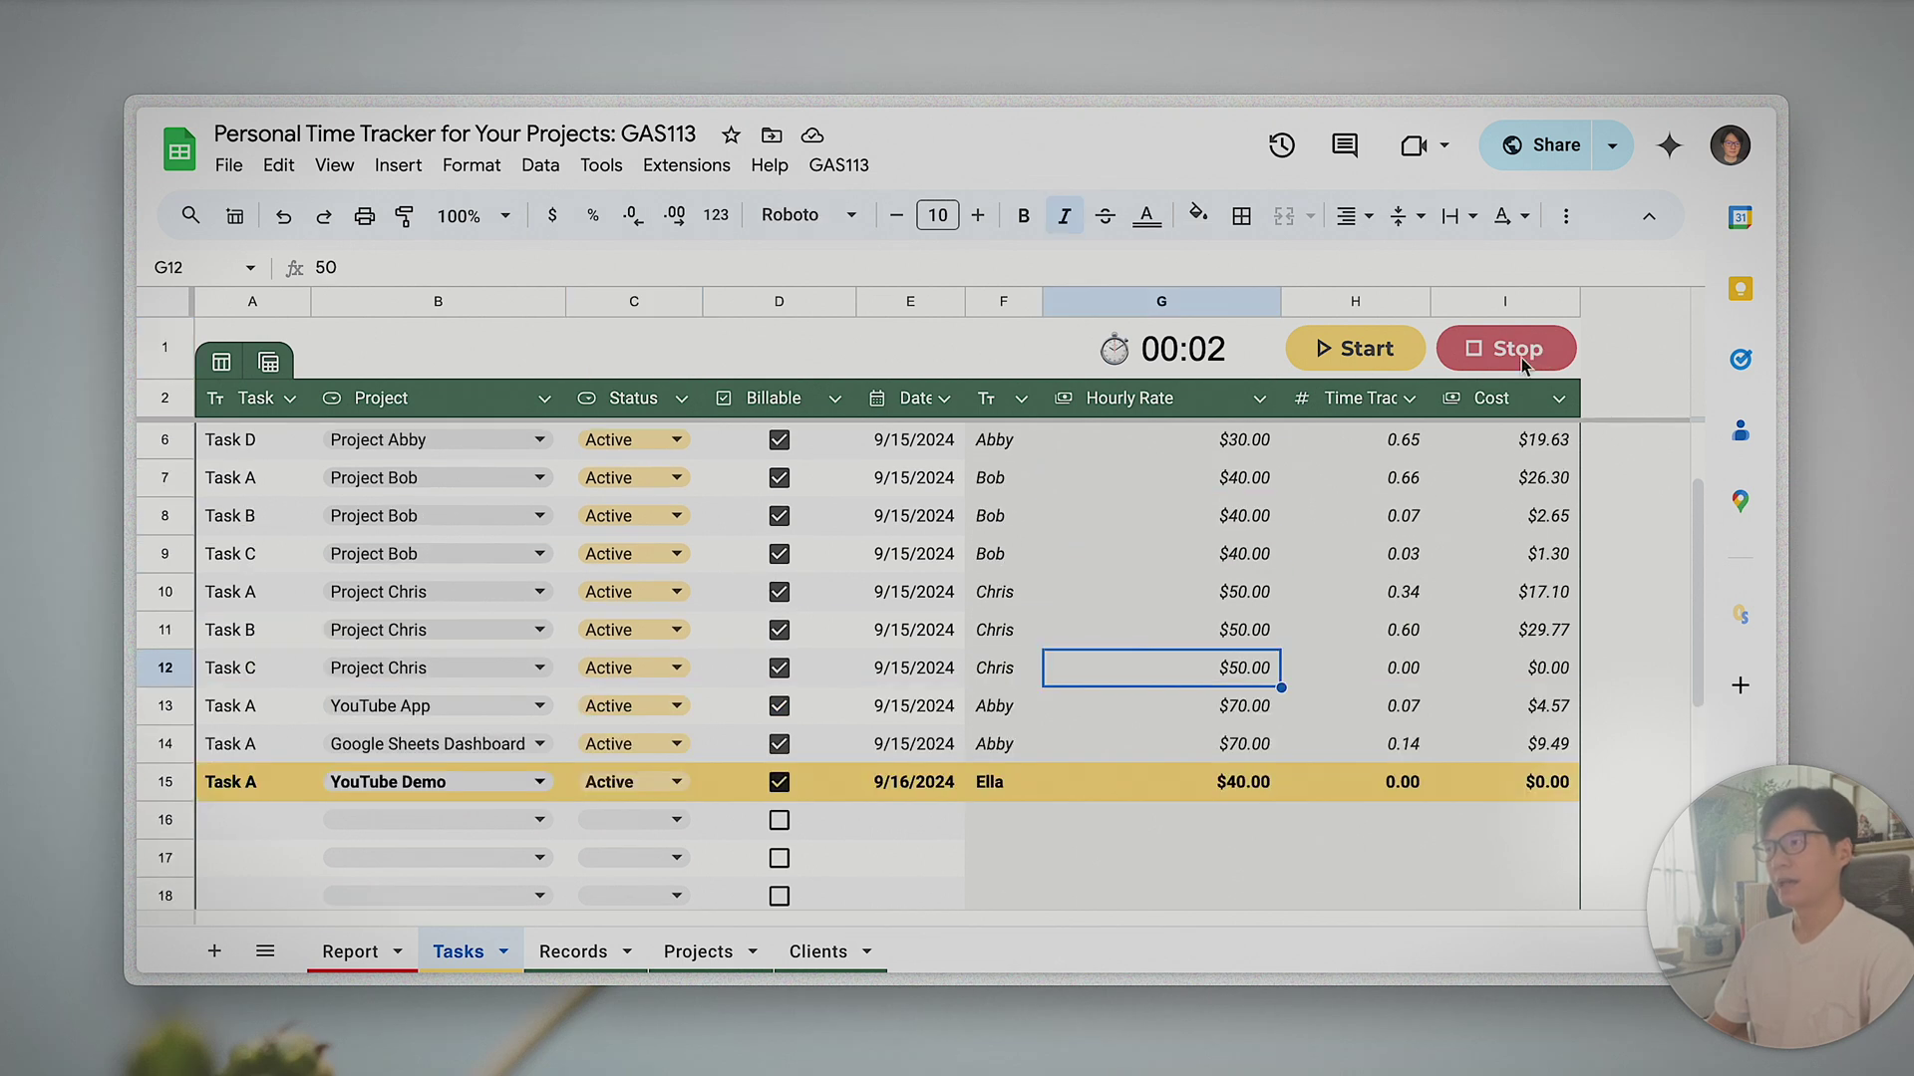
- Stop the YouTube Demo timer at 00:03 and confirm with Yes to save it as a record
click(1521, 356)
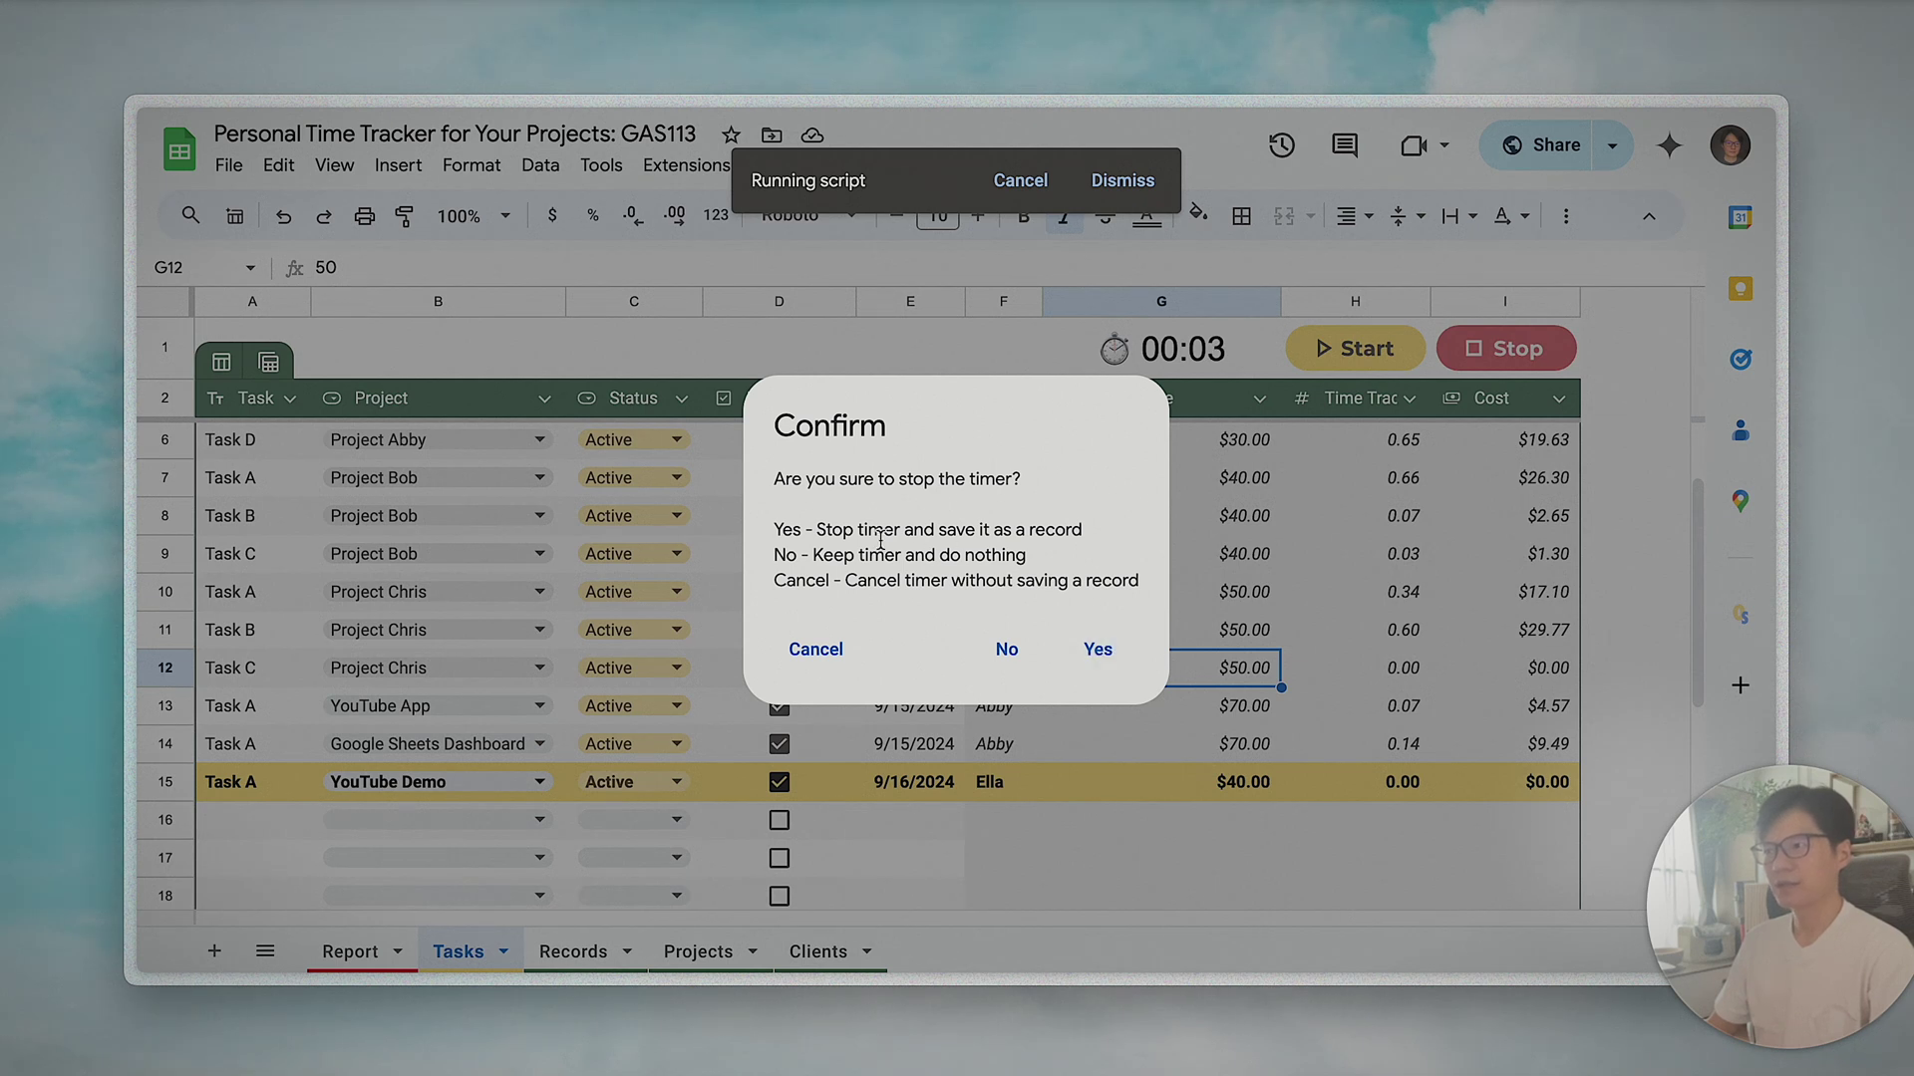
drag(813, 529, 1083, 531)
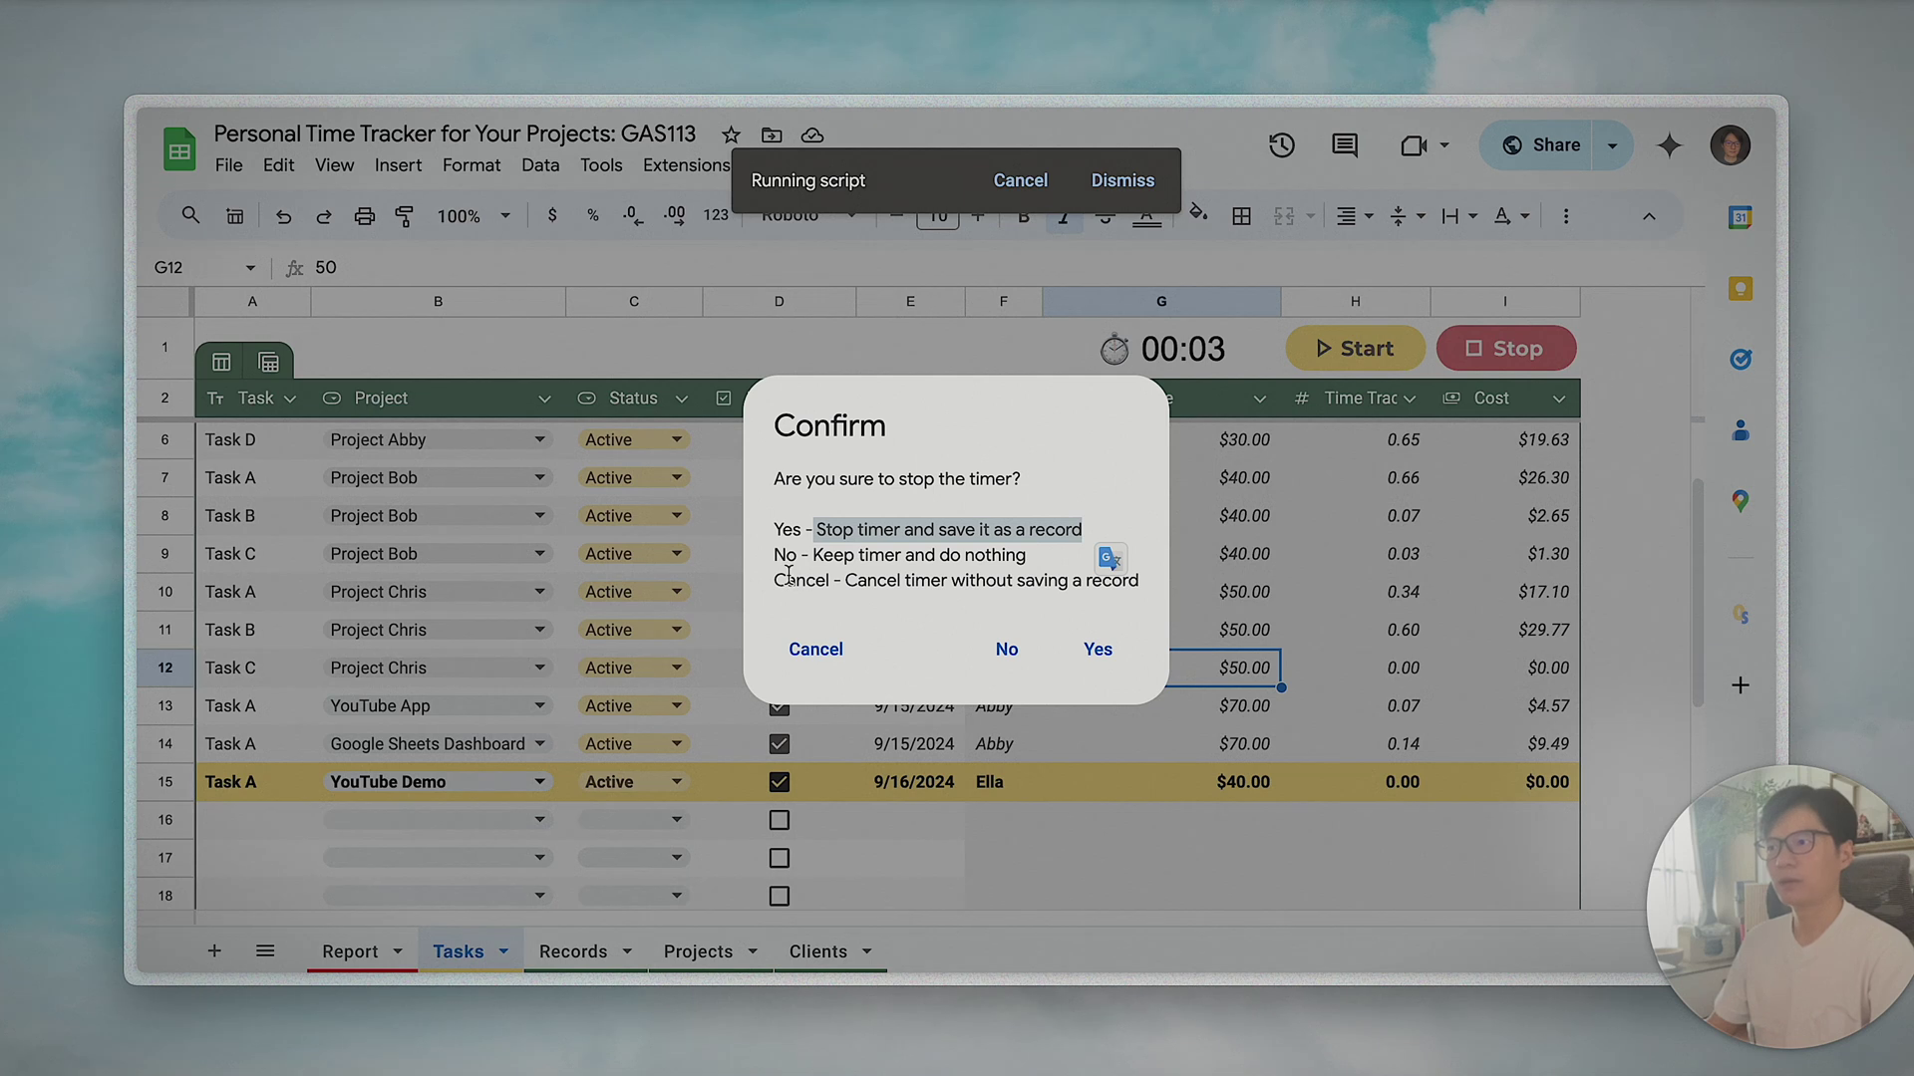
drag(781, 555, 1046, 560)
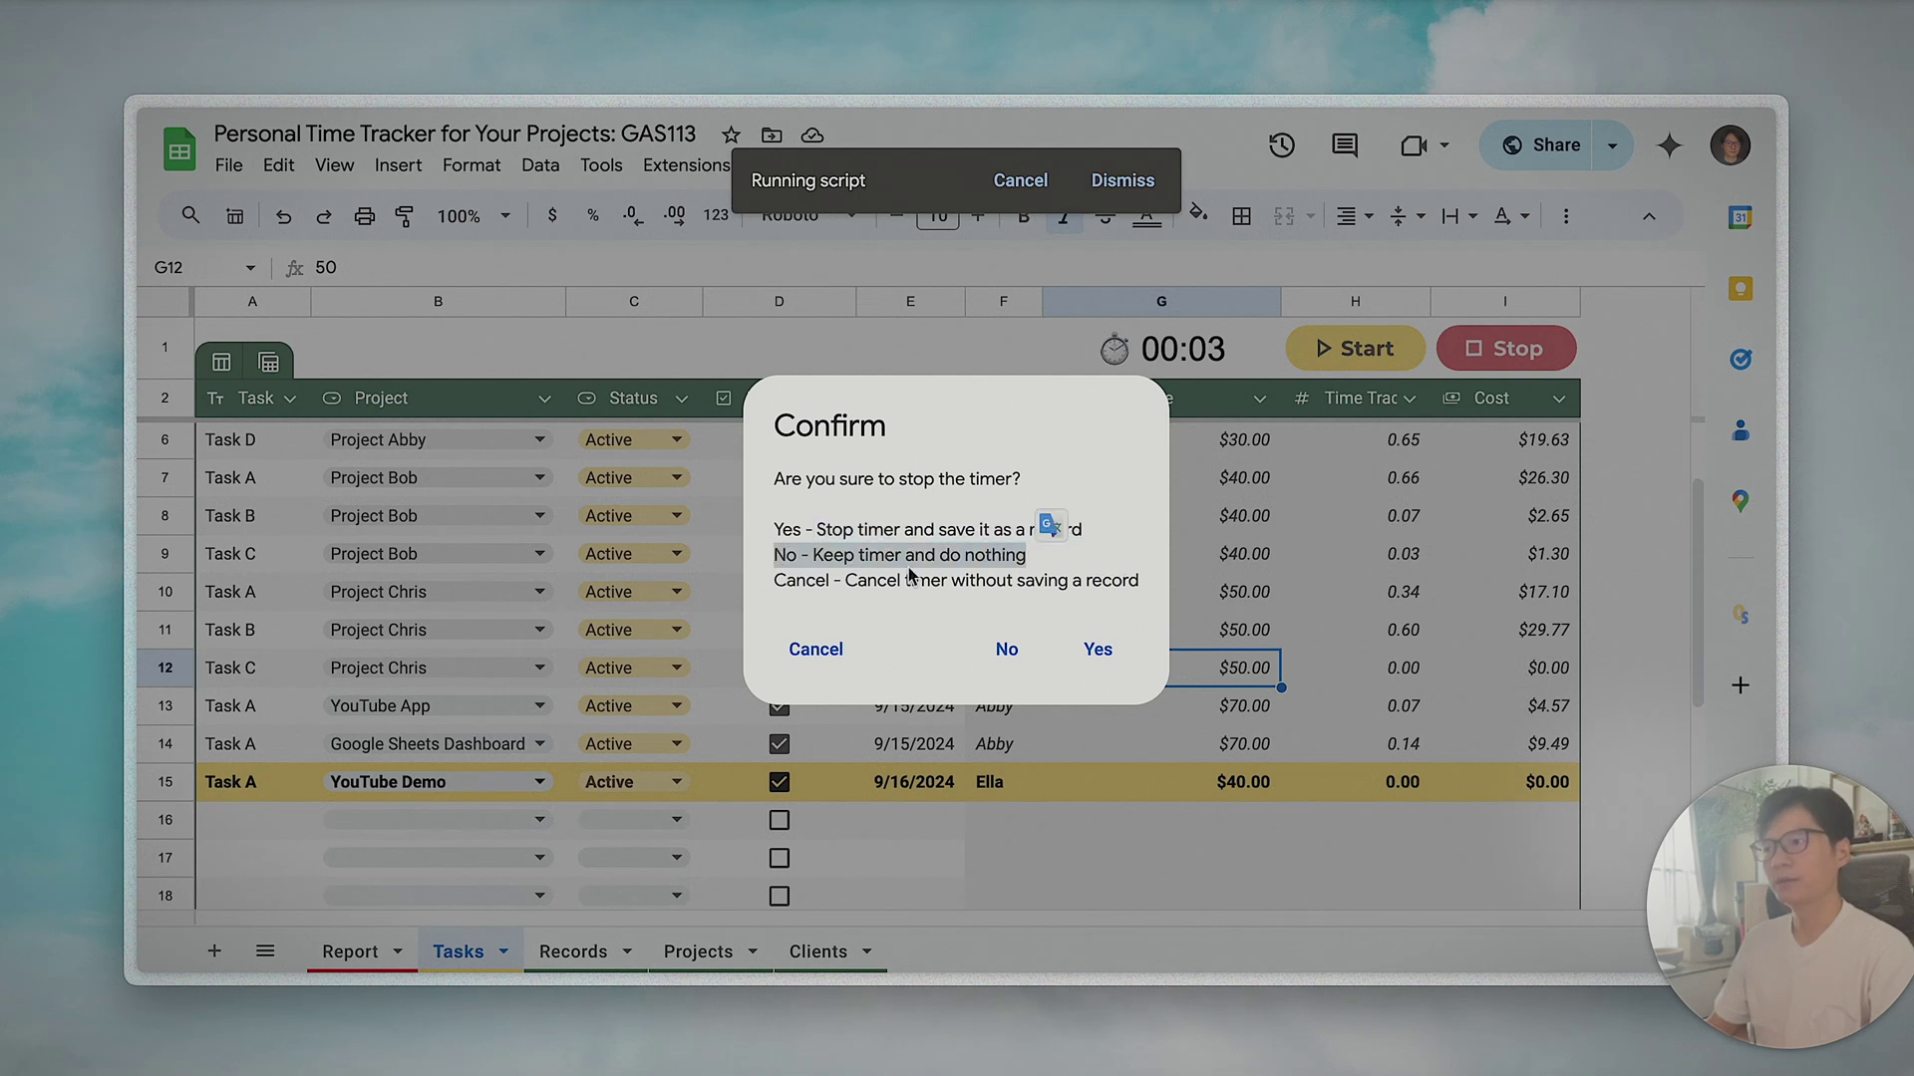
click(823, 565)
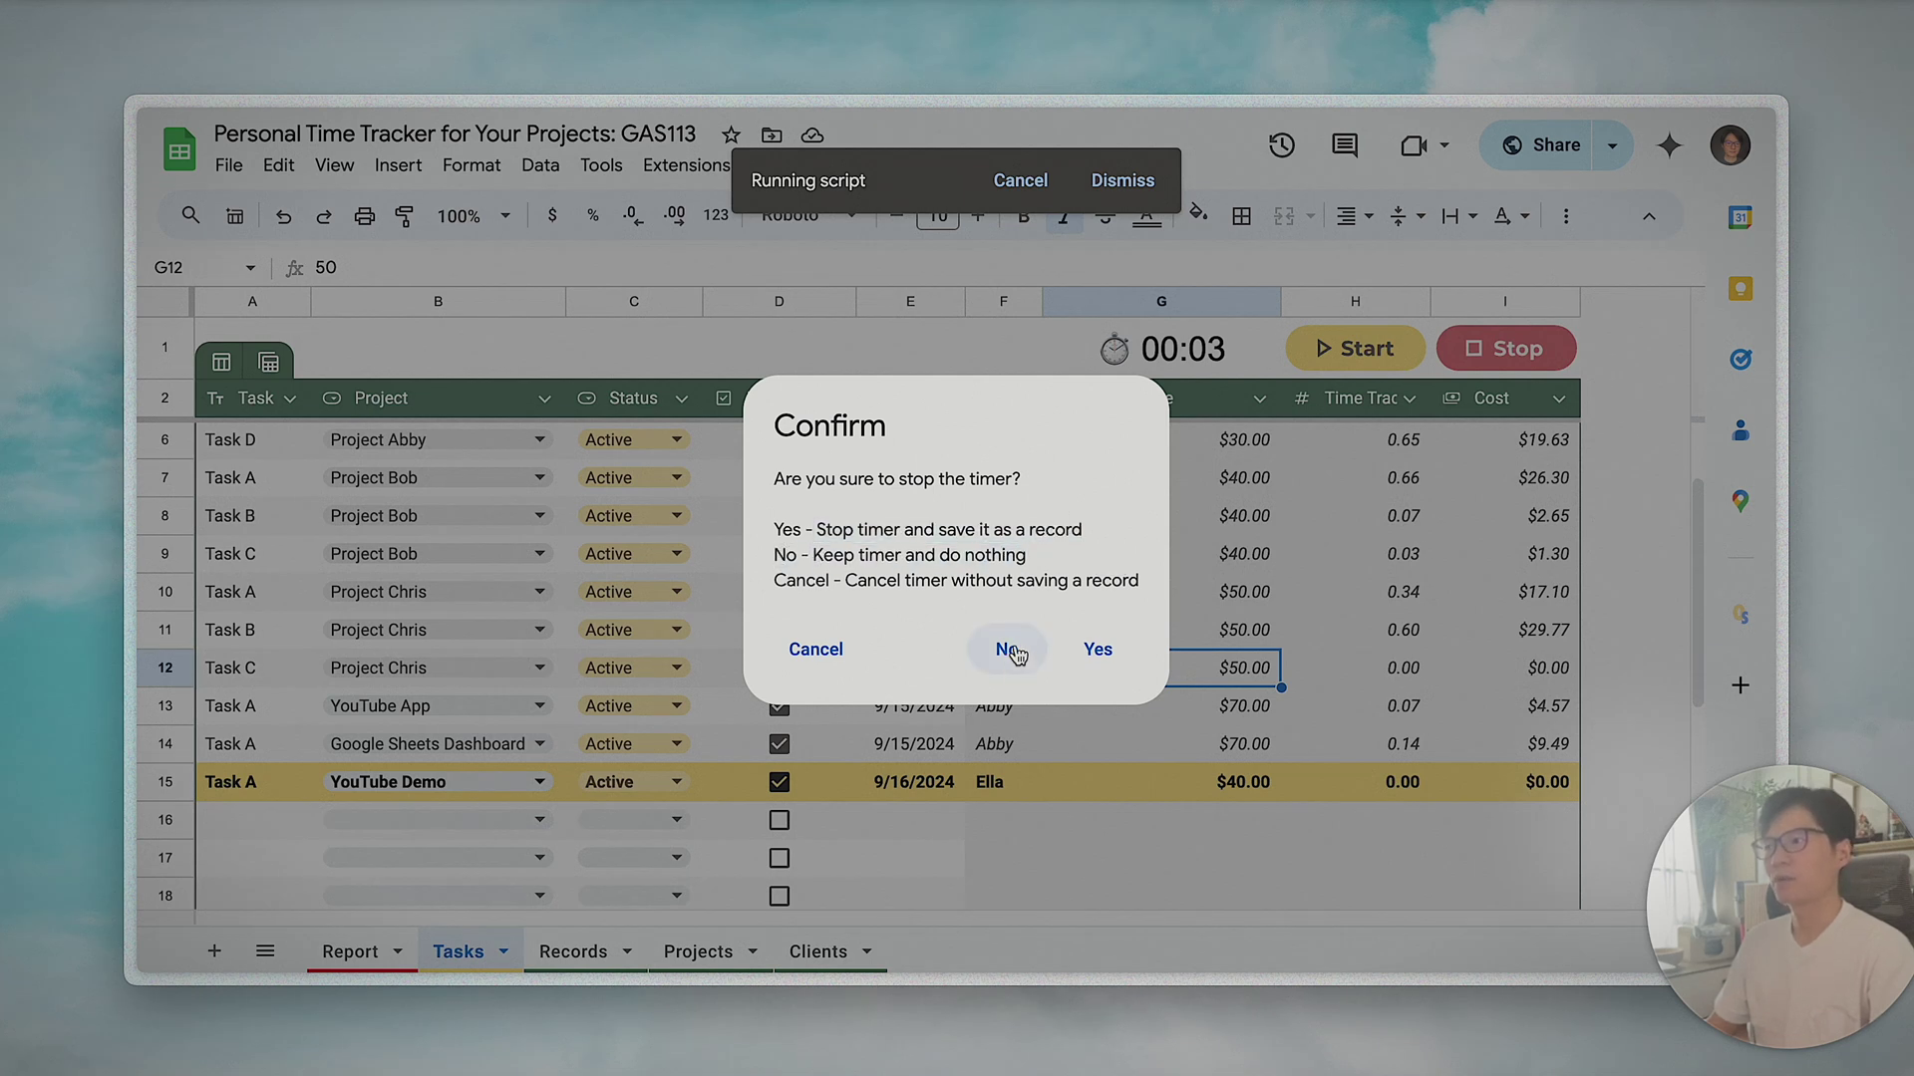
drag(775, 578, 1115, 590)
click(804, 589)
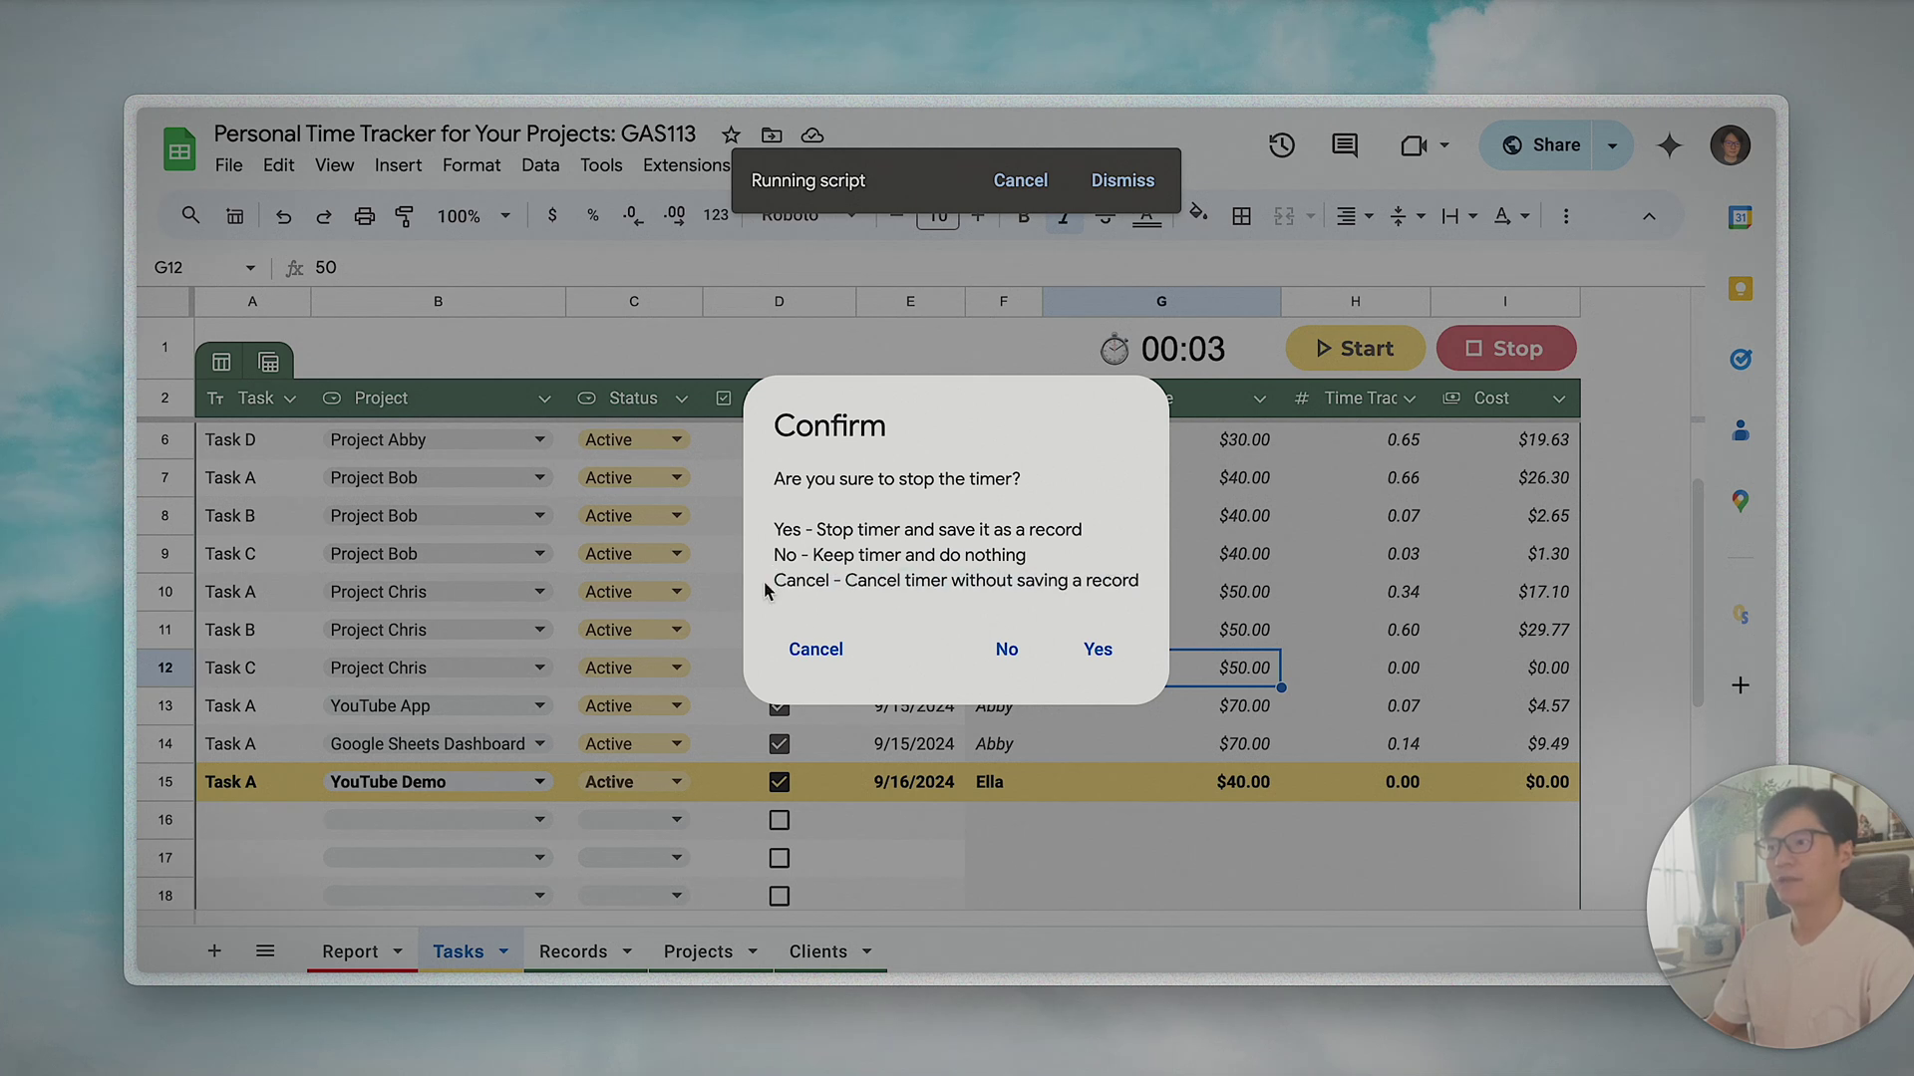
drag(763, 588, 1172, 596)
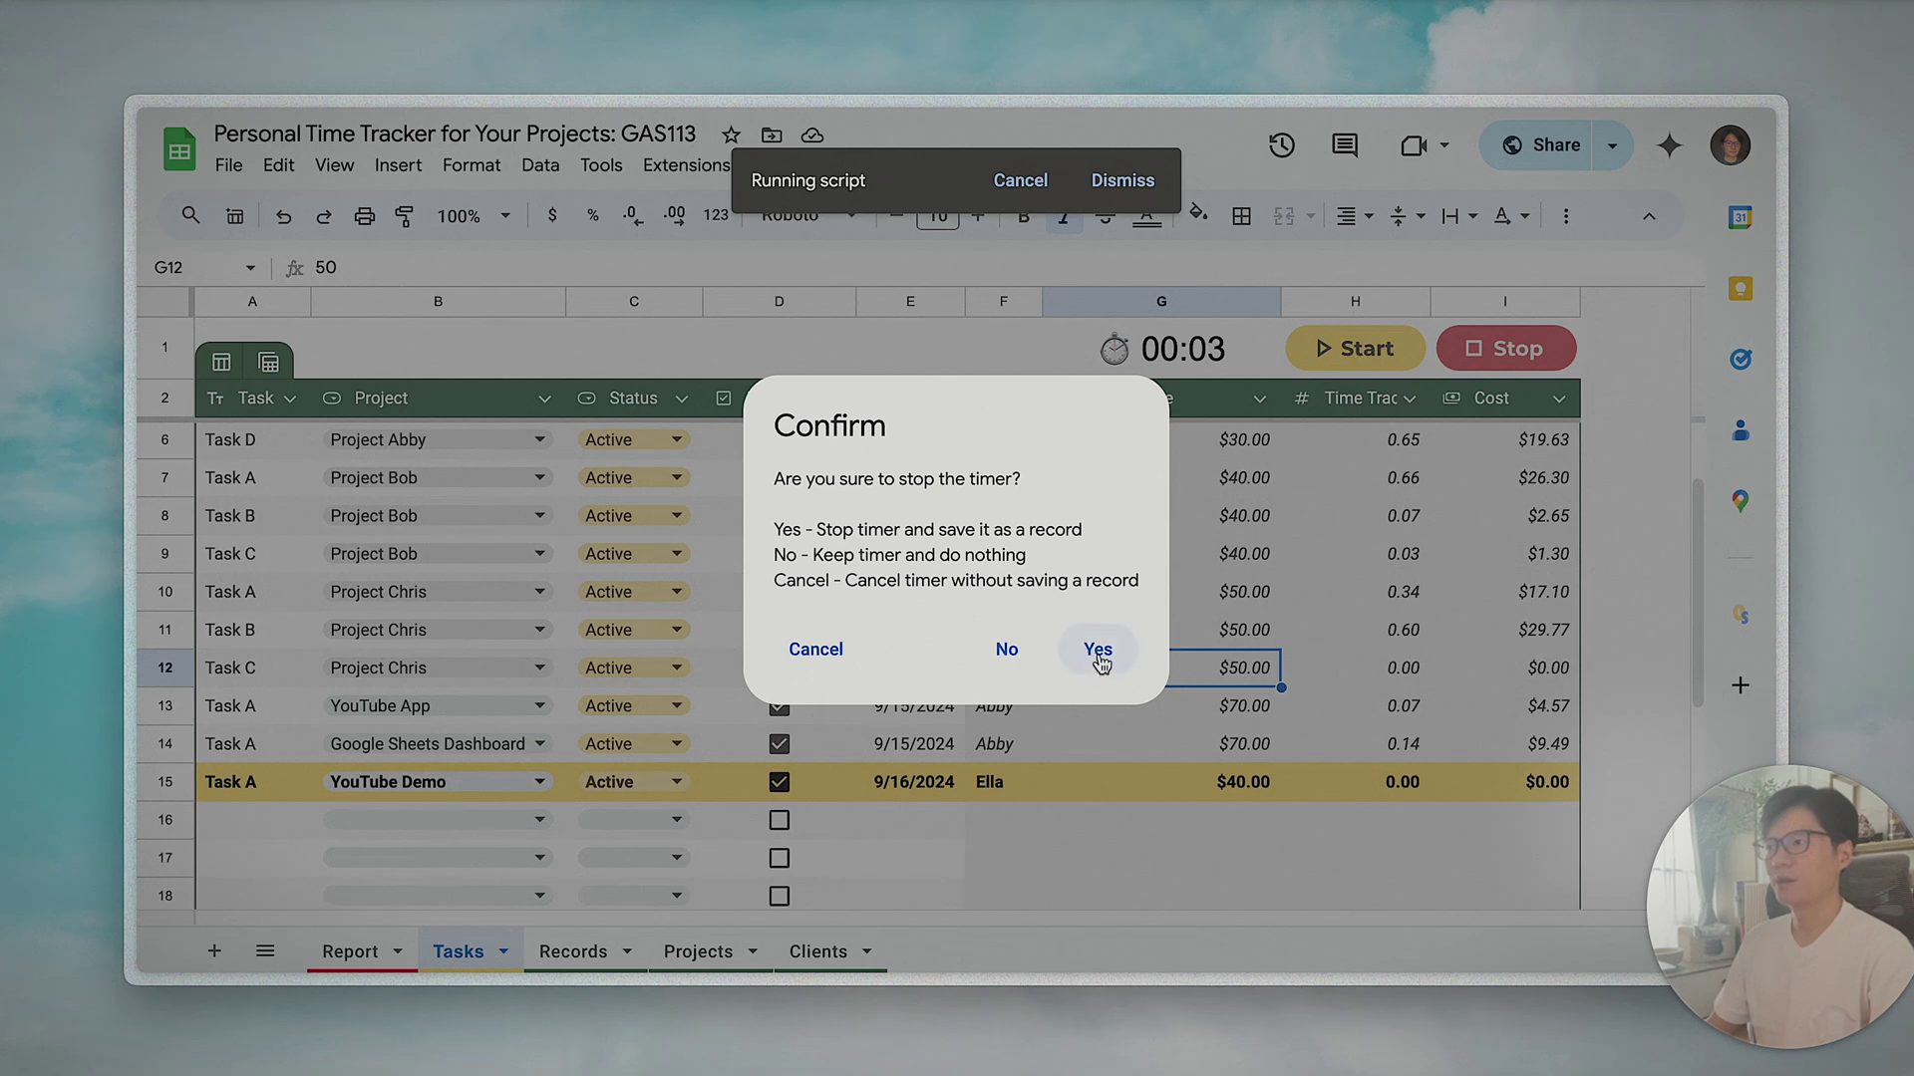
click(1098, 655)
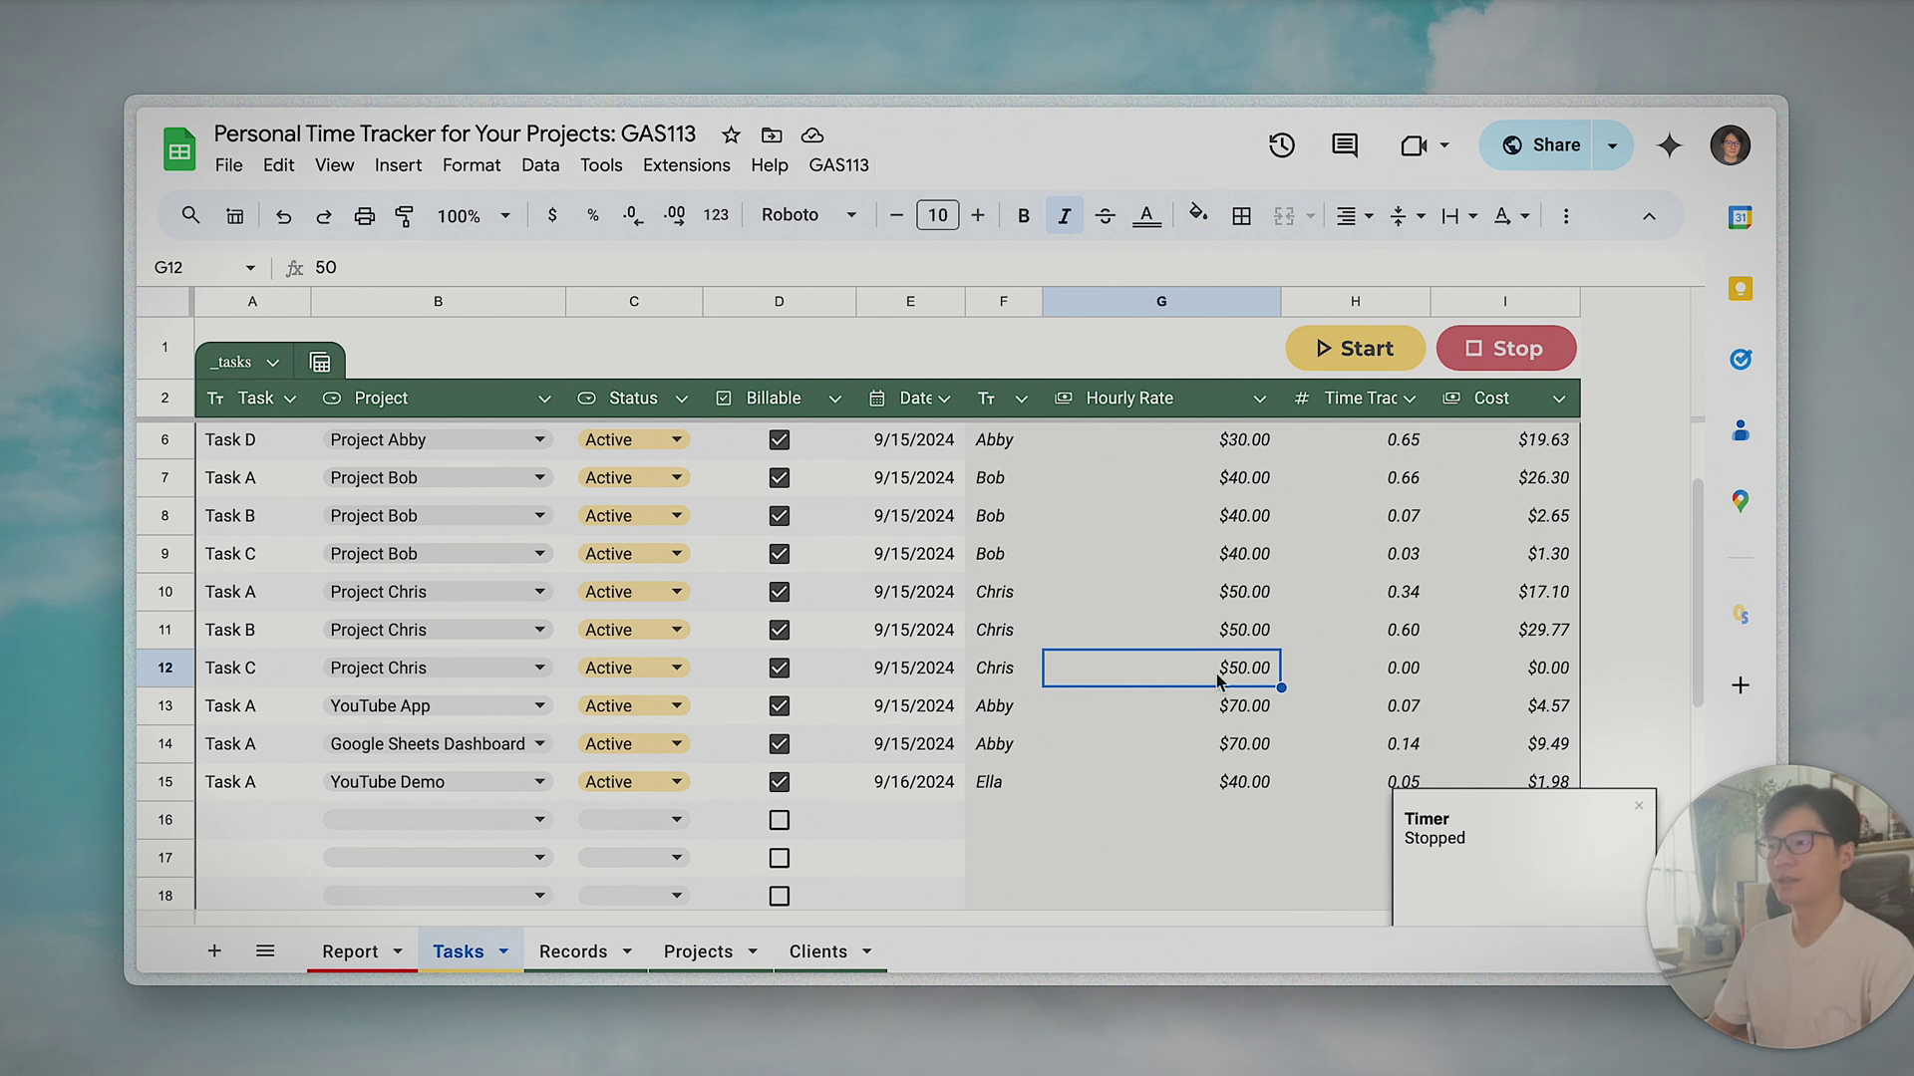
- Inspect the YouTube Demo task's Time Tracked (H15) and Cost (I15) formulas on Tasks
click(1370, 792)
click(165, 781)
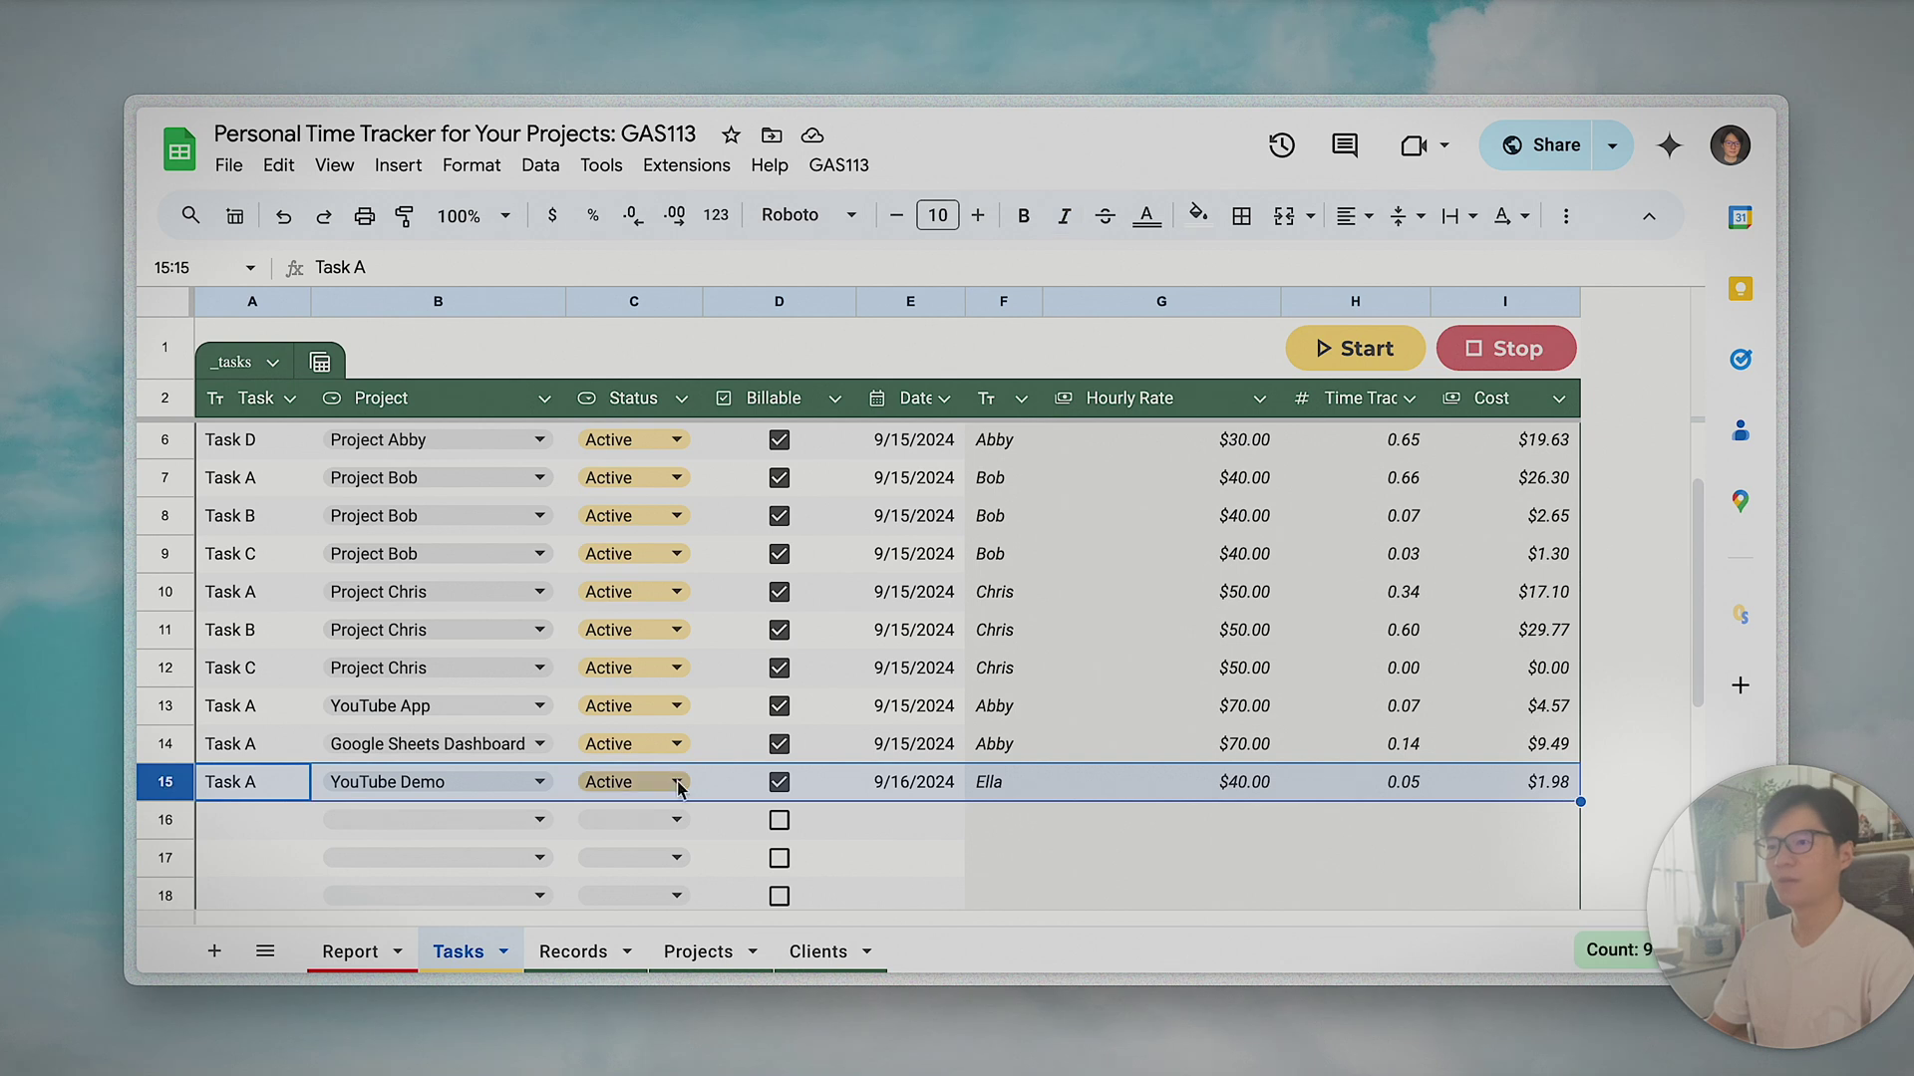
click(1366, 791)
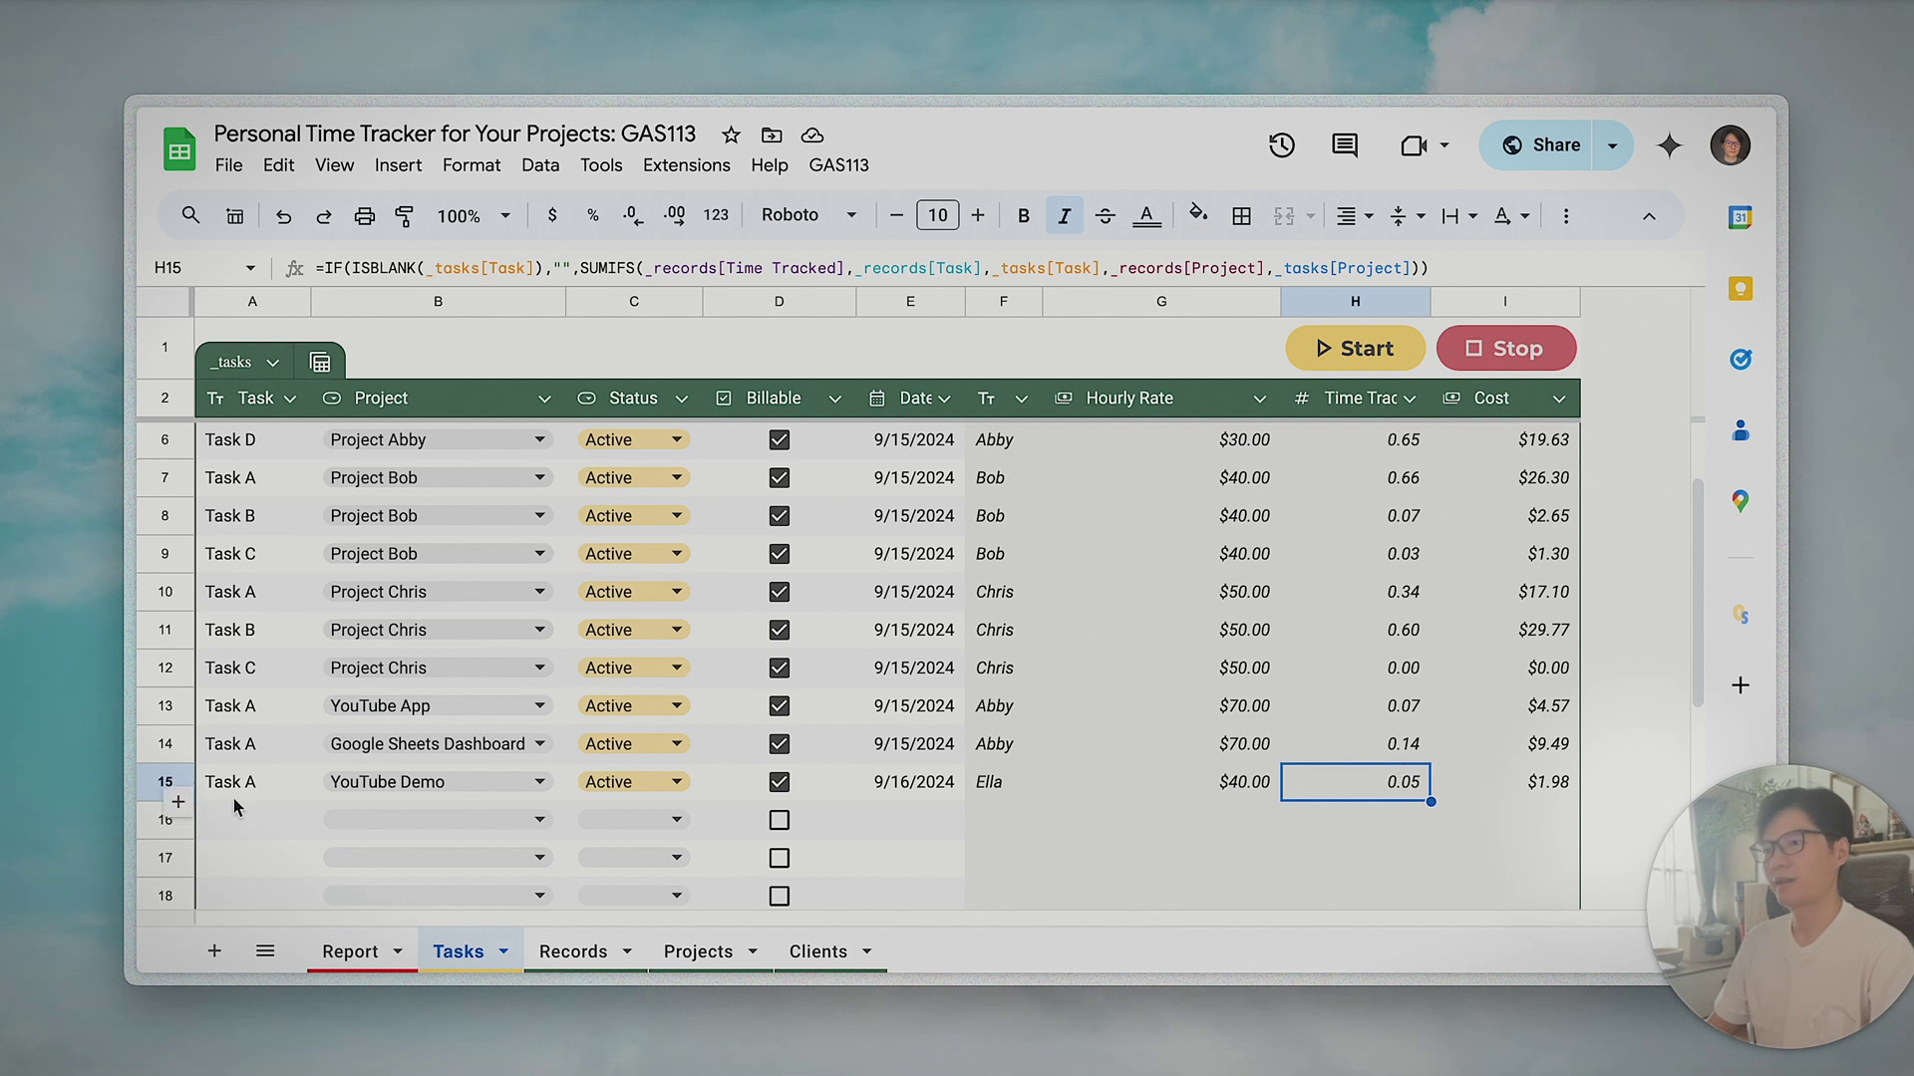
click(1550, 794)
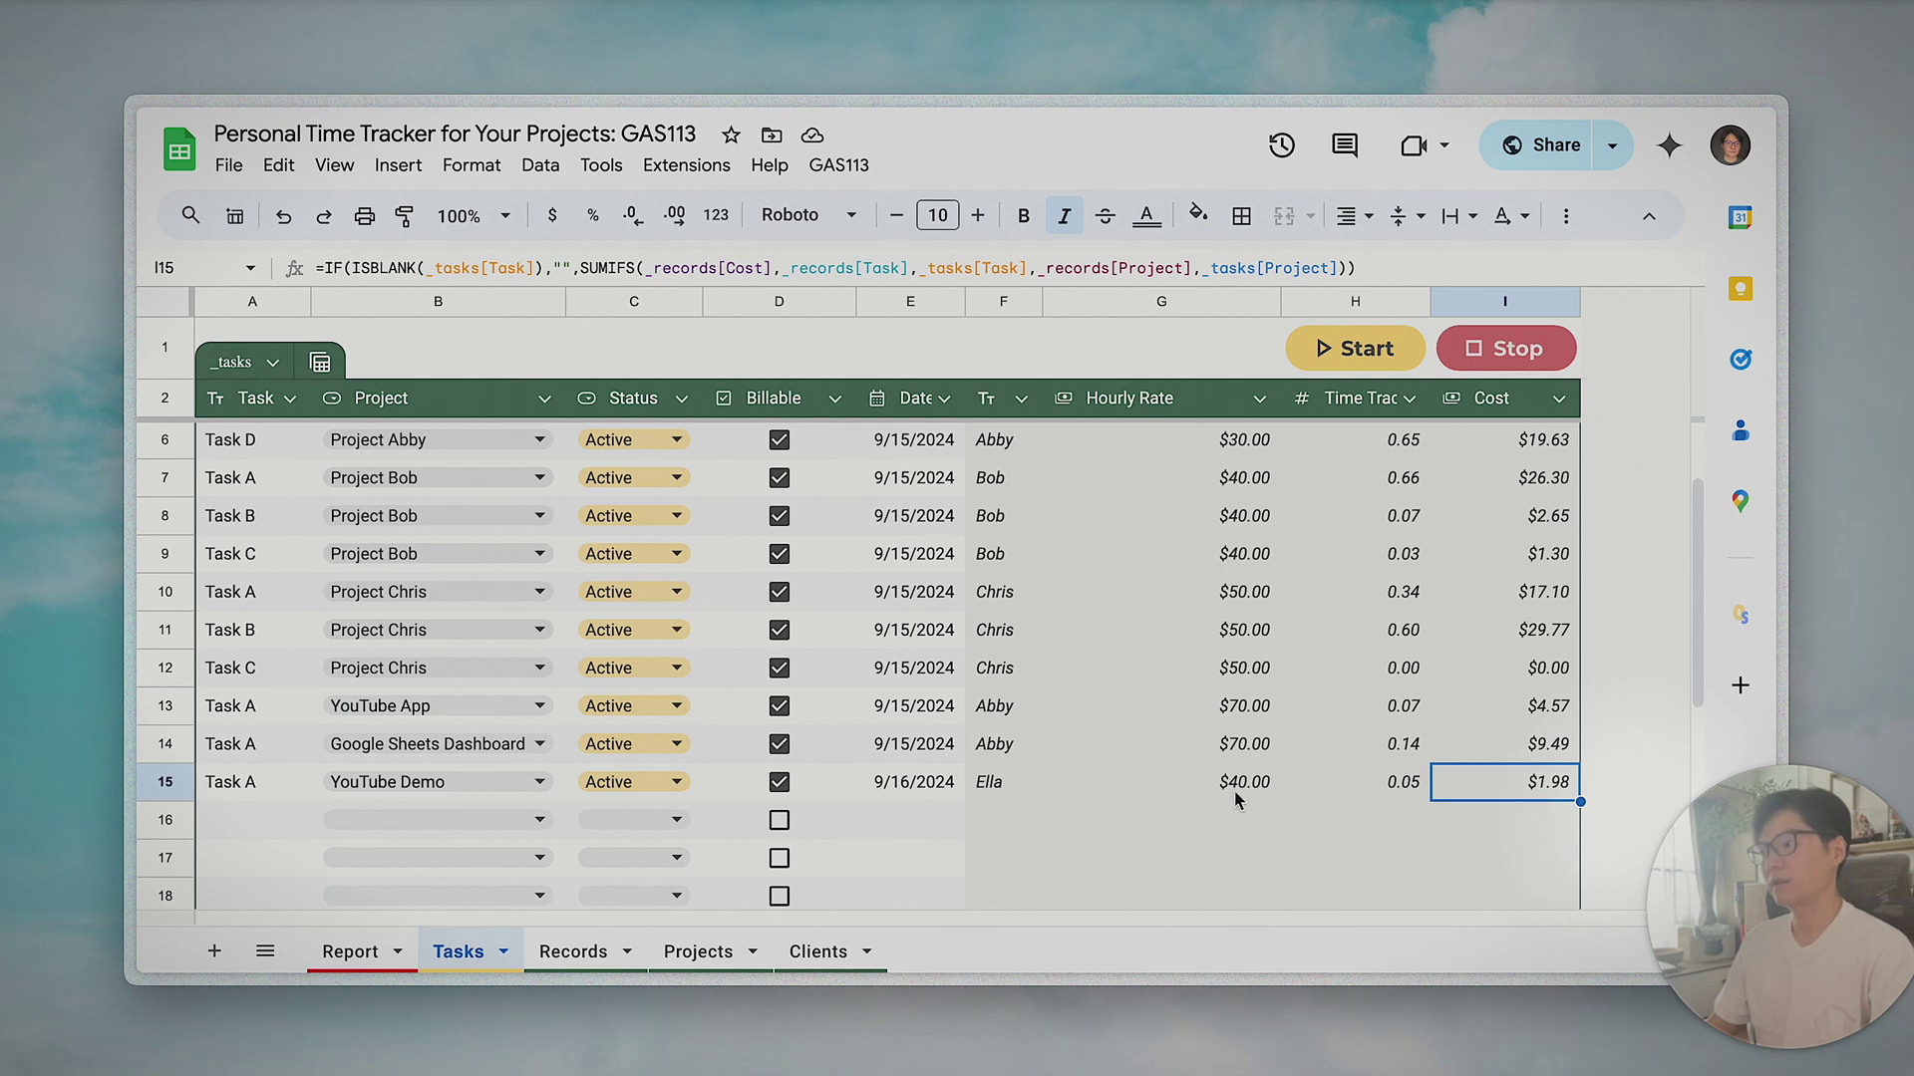
click(1326, 795)
click(165, 783)
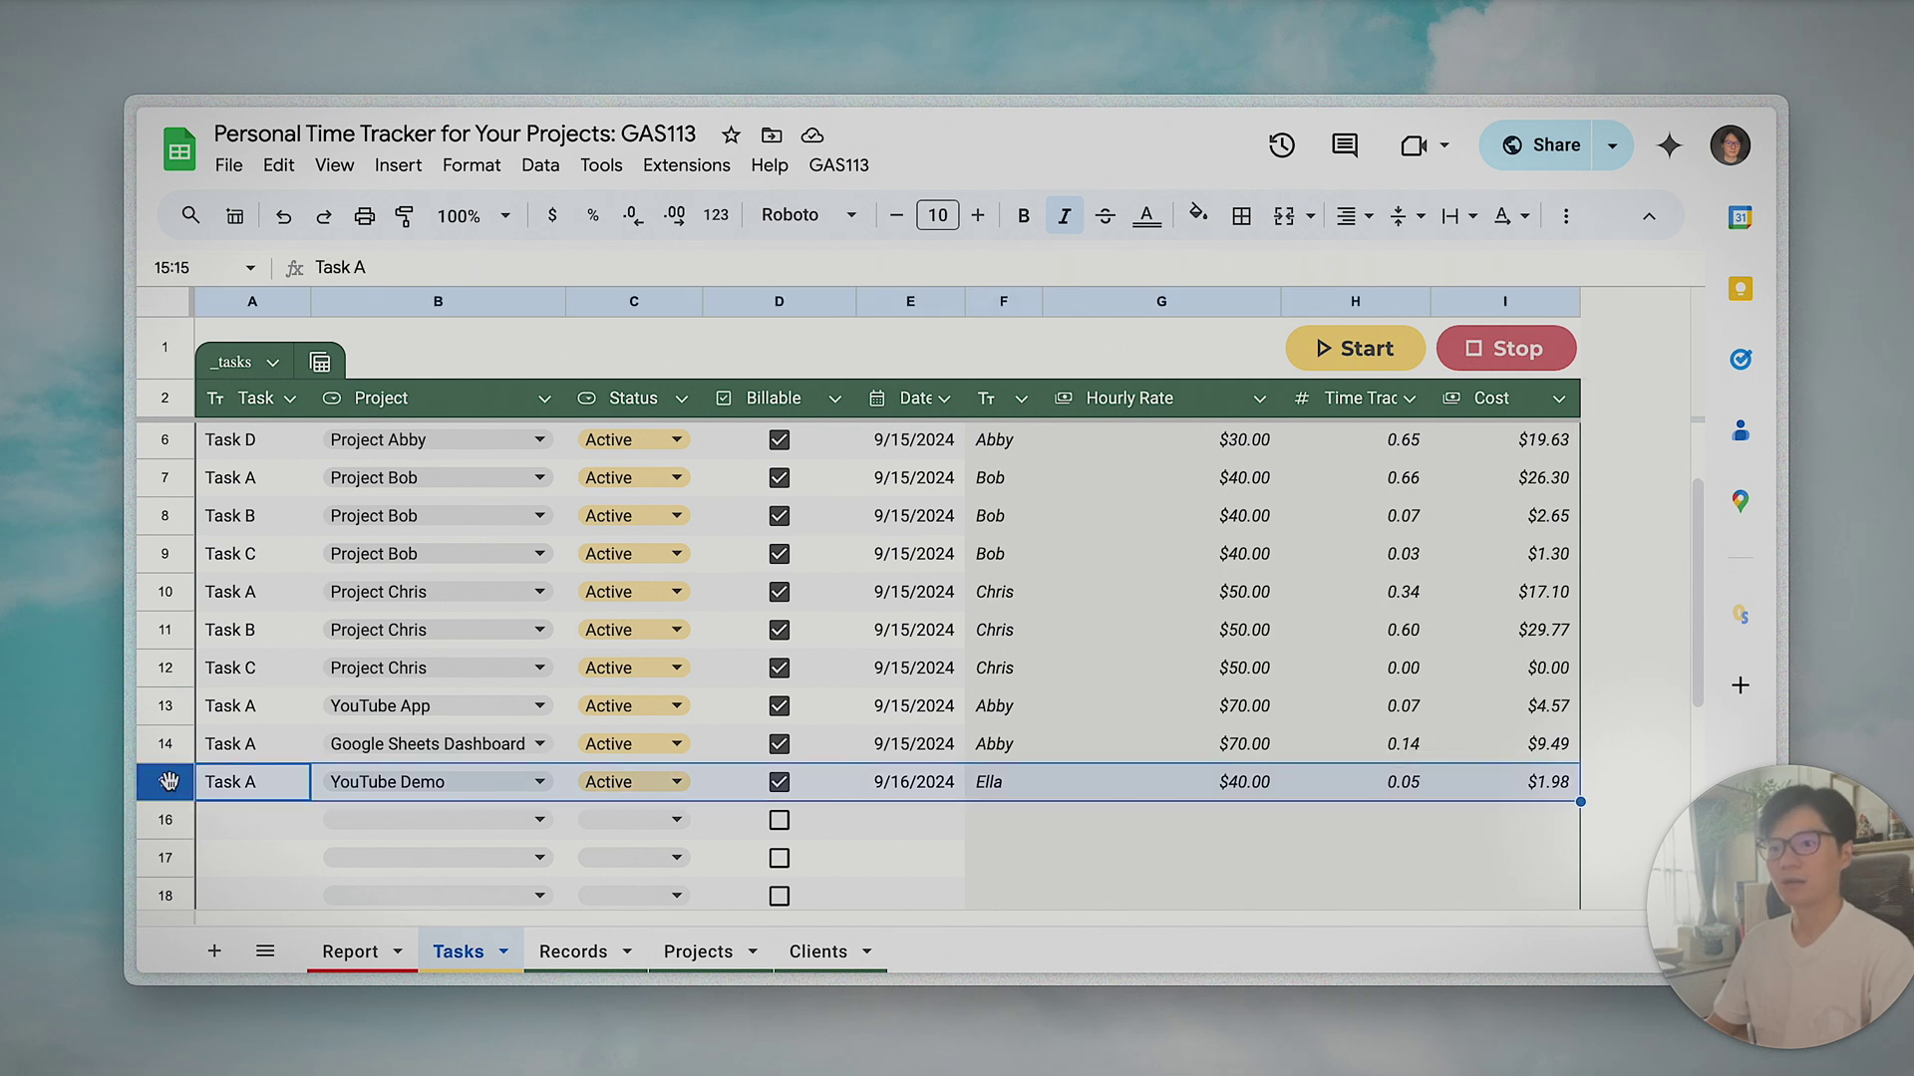
- On Records, autofit the Project column and step through the new row 18 record
click(583, 955)
scroll(552, 706, down, 1)
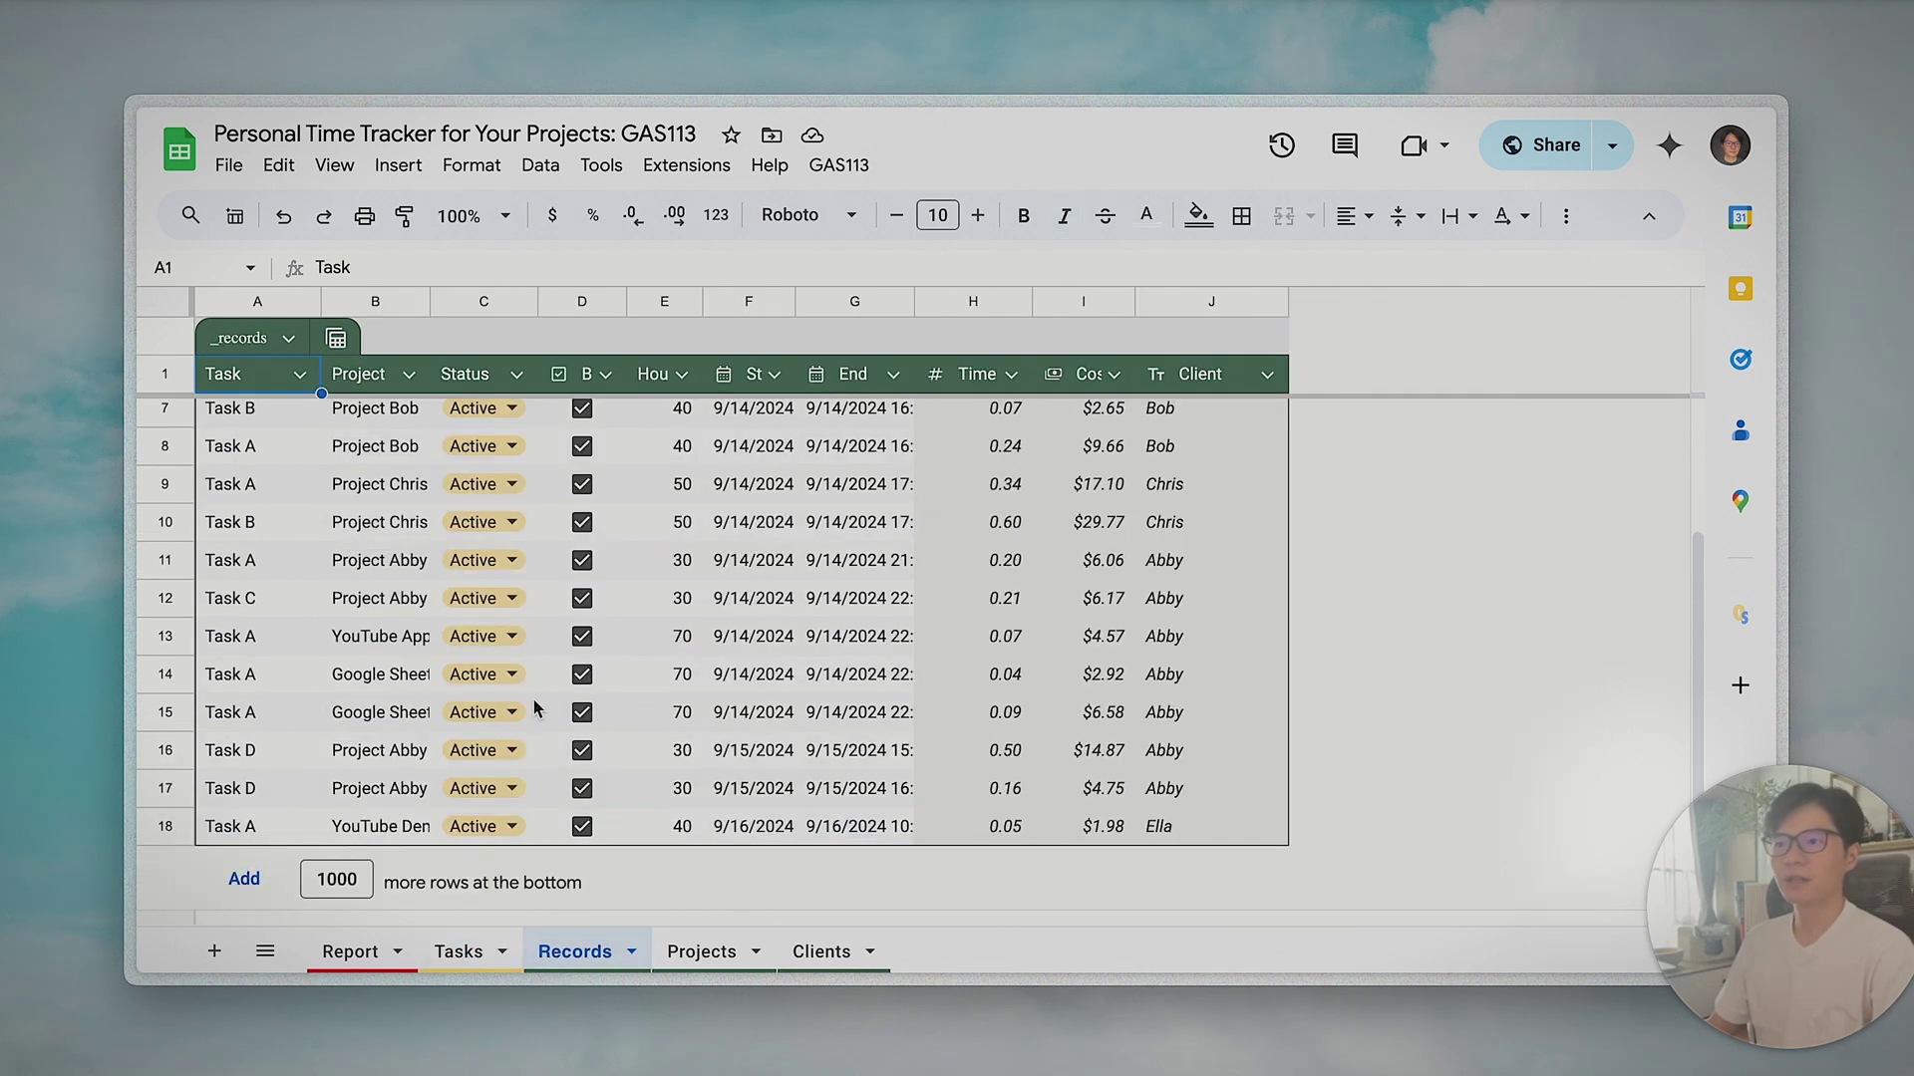
click(164, 826)
click(371, 835)
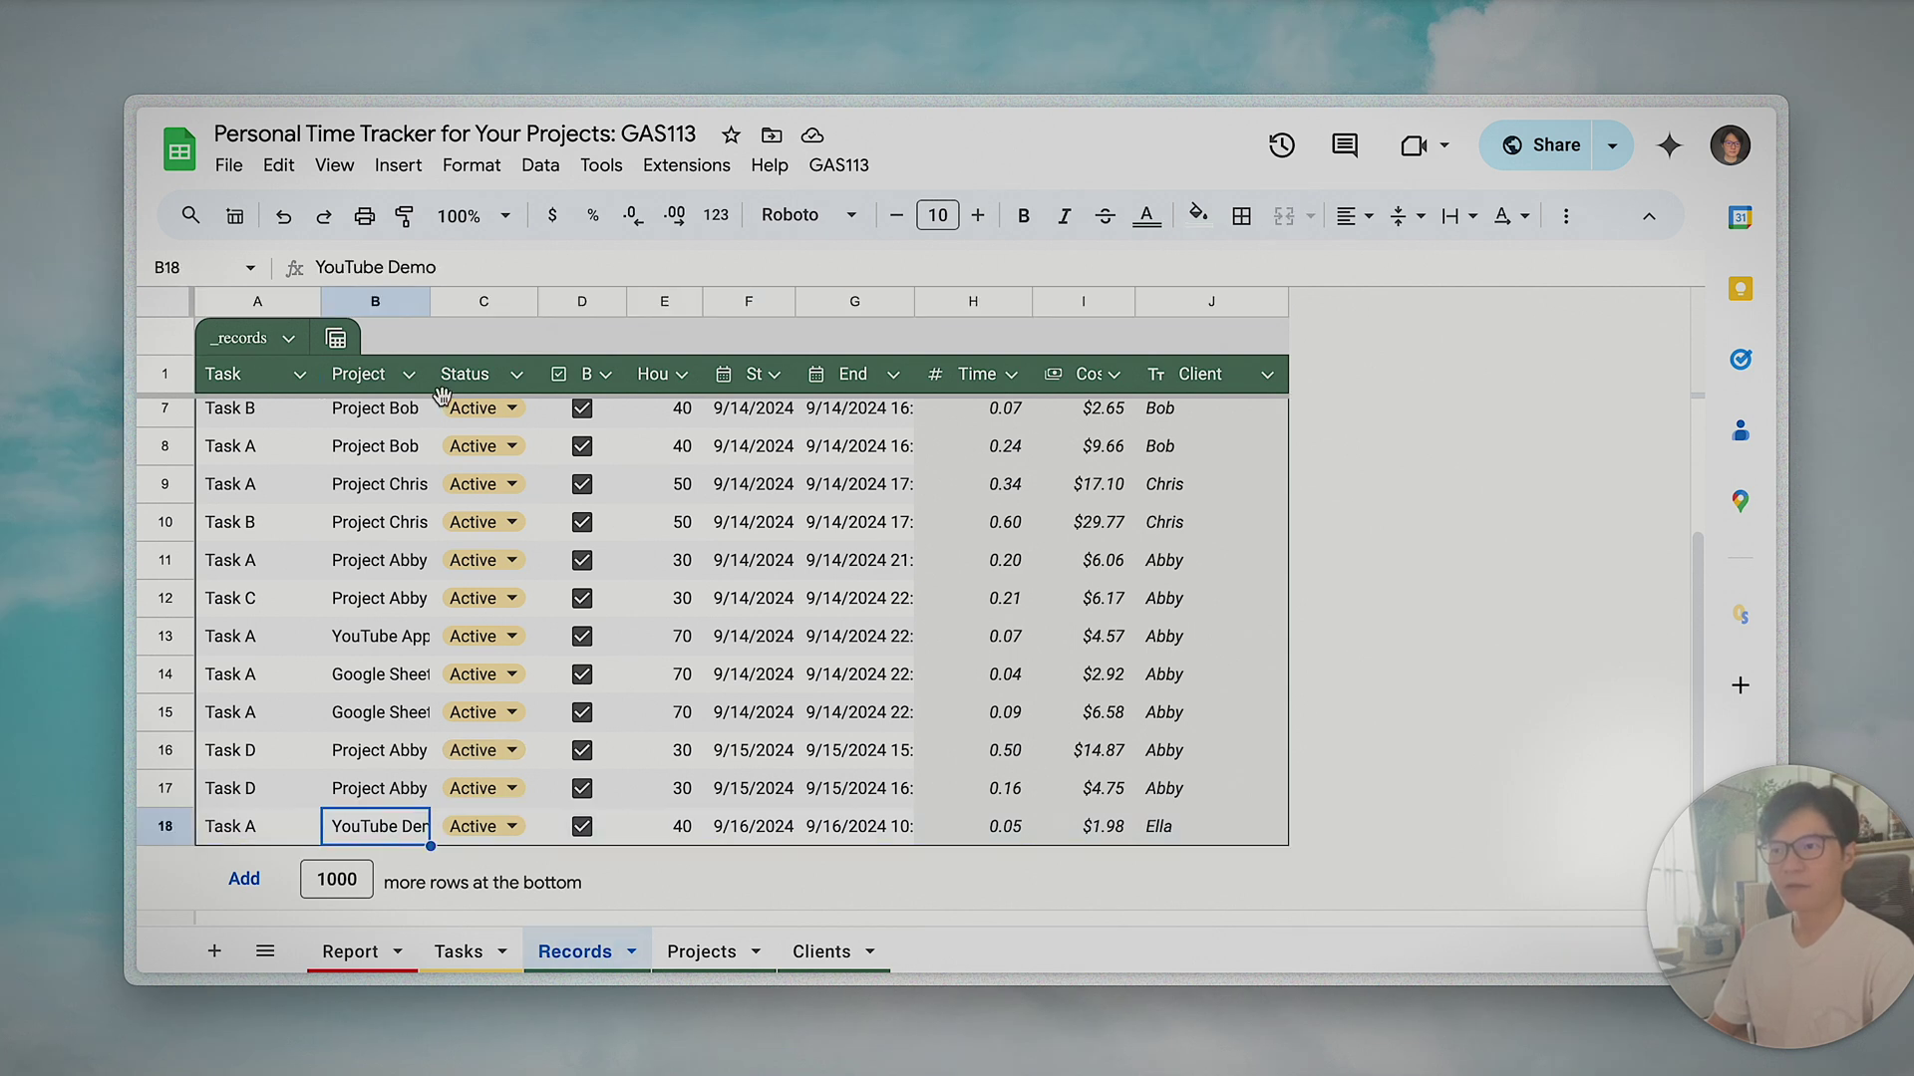
double_click(430, 301)
double_click(604, 818)
key(Tab)
key(Tab)
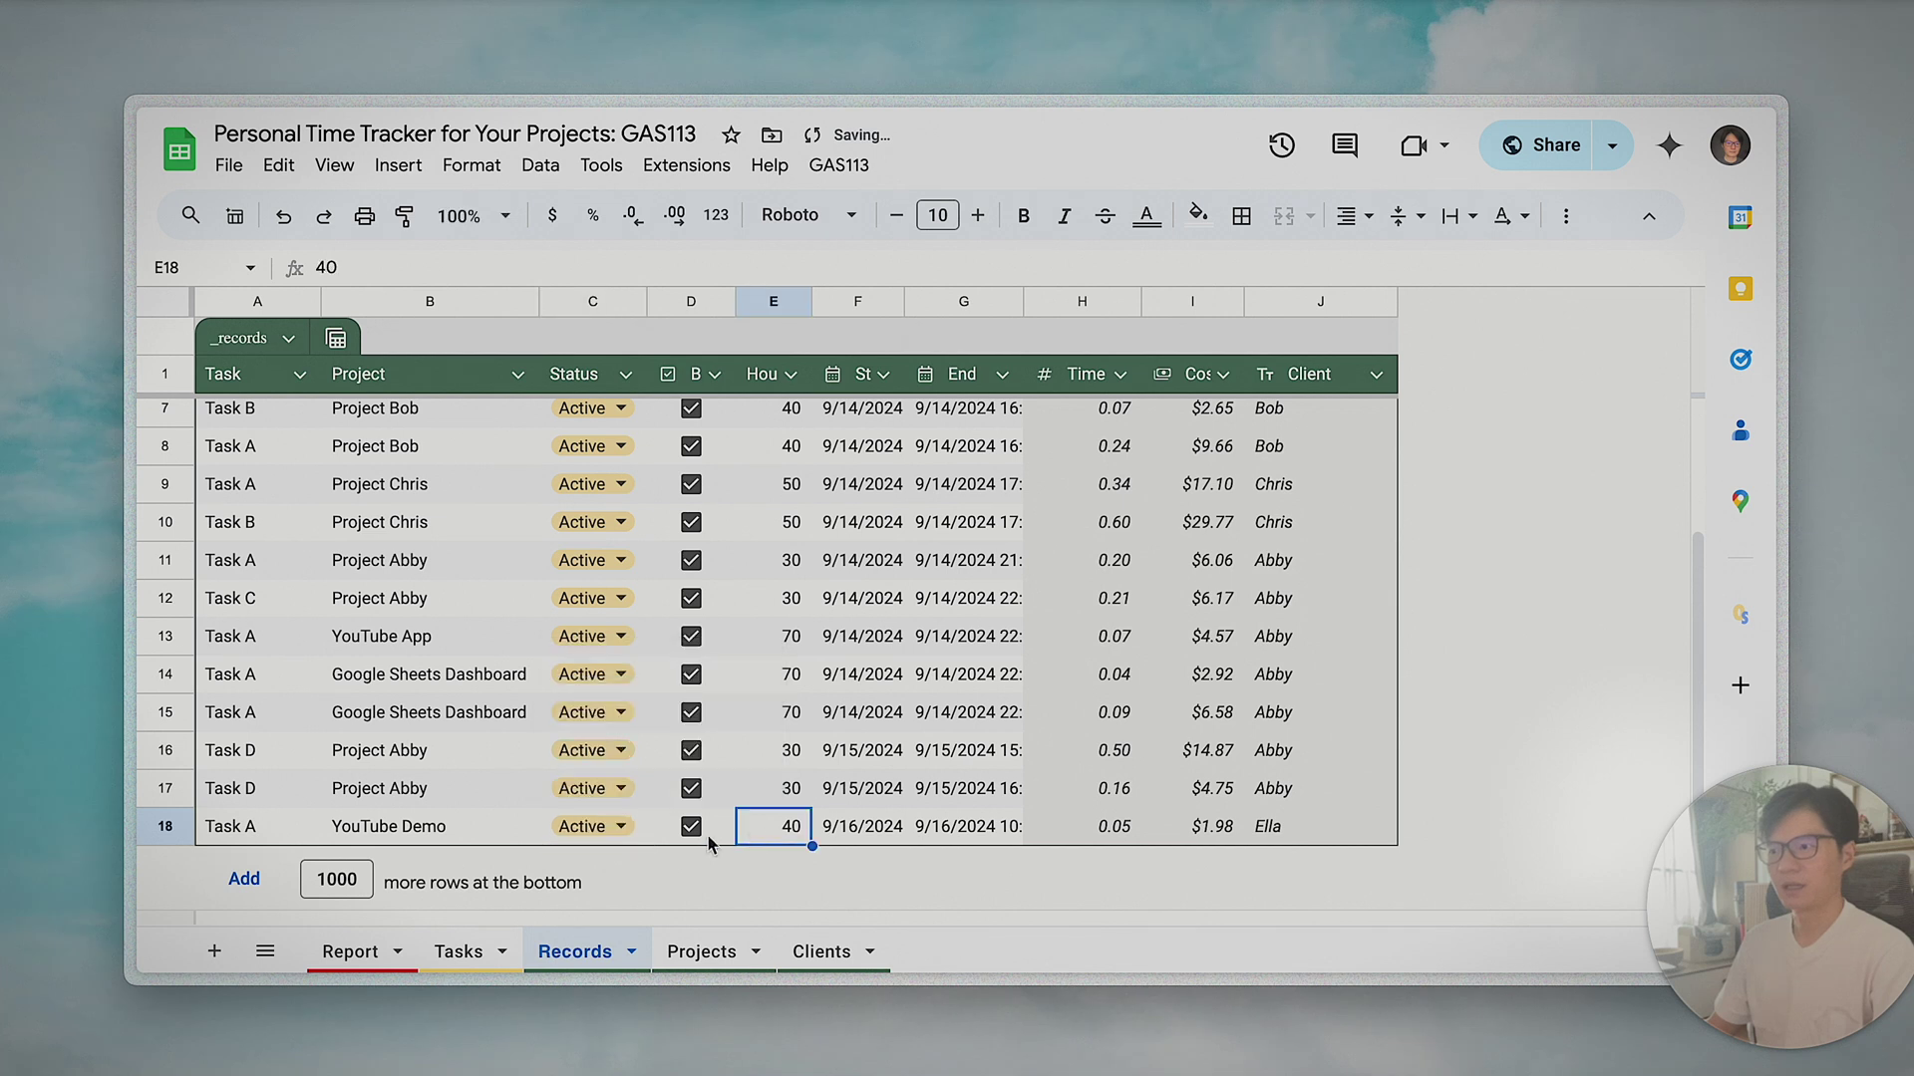
key(Tab)
key(Tab)
key(Tab)
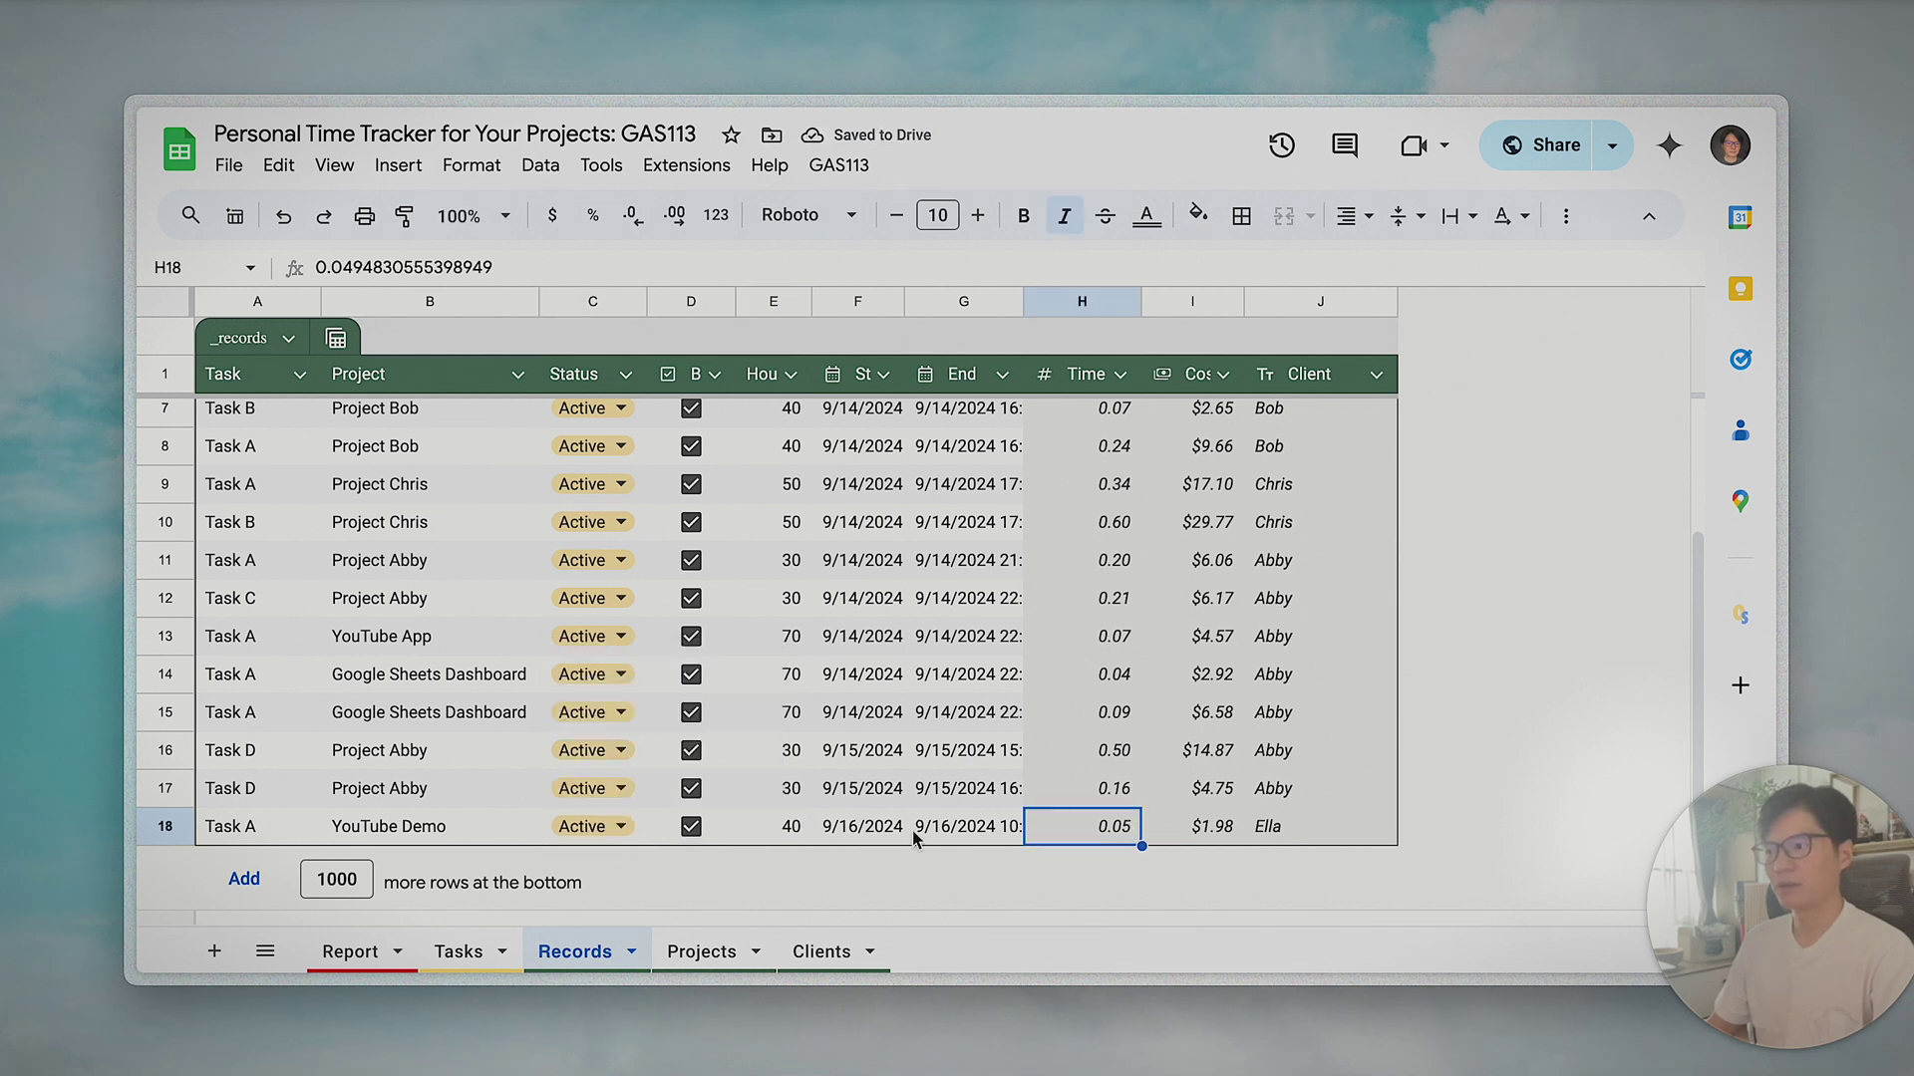
- Untick the new record's Billable box and see its cost drop to $0.00
click(689, 827)
click(1196, 838)
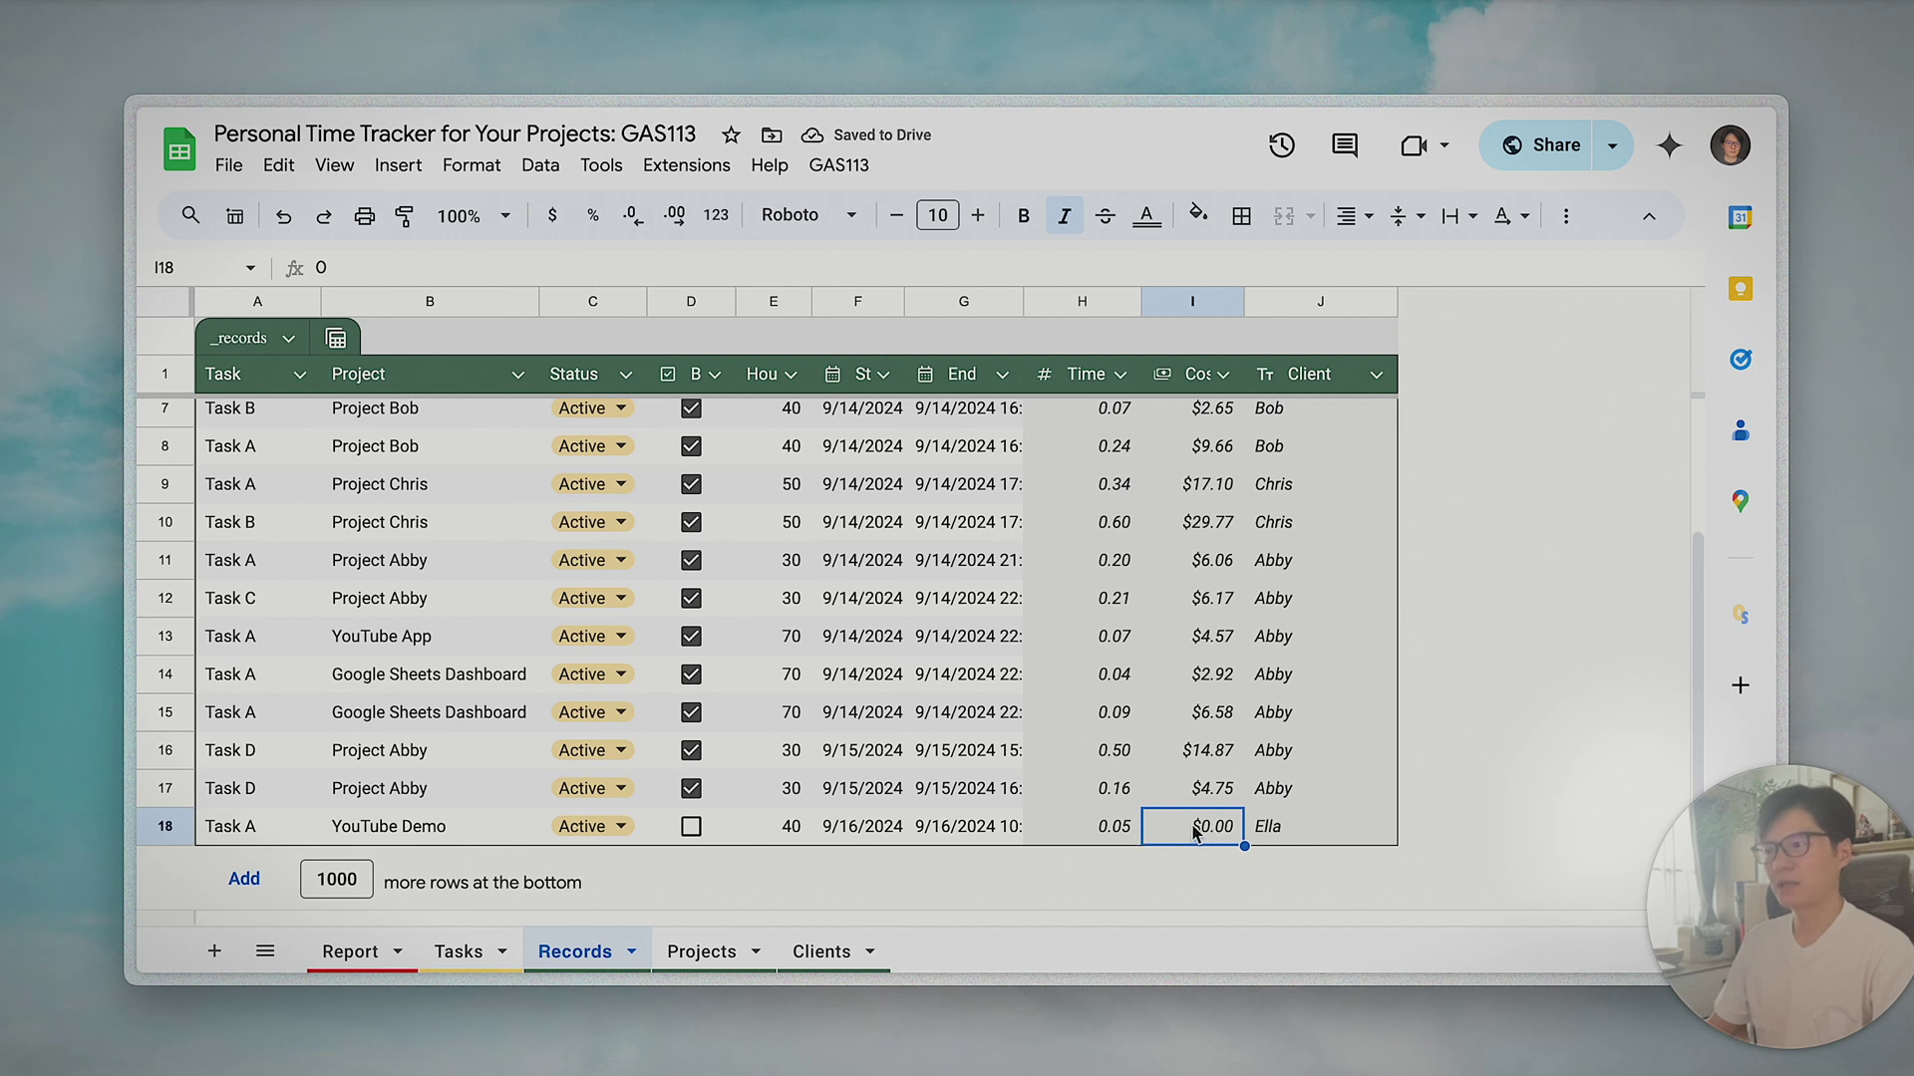
click(1074, 840)
key(Right)
click(991, 842)
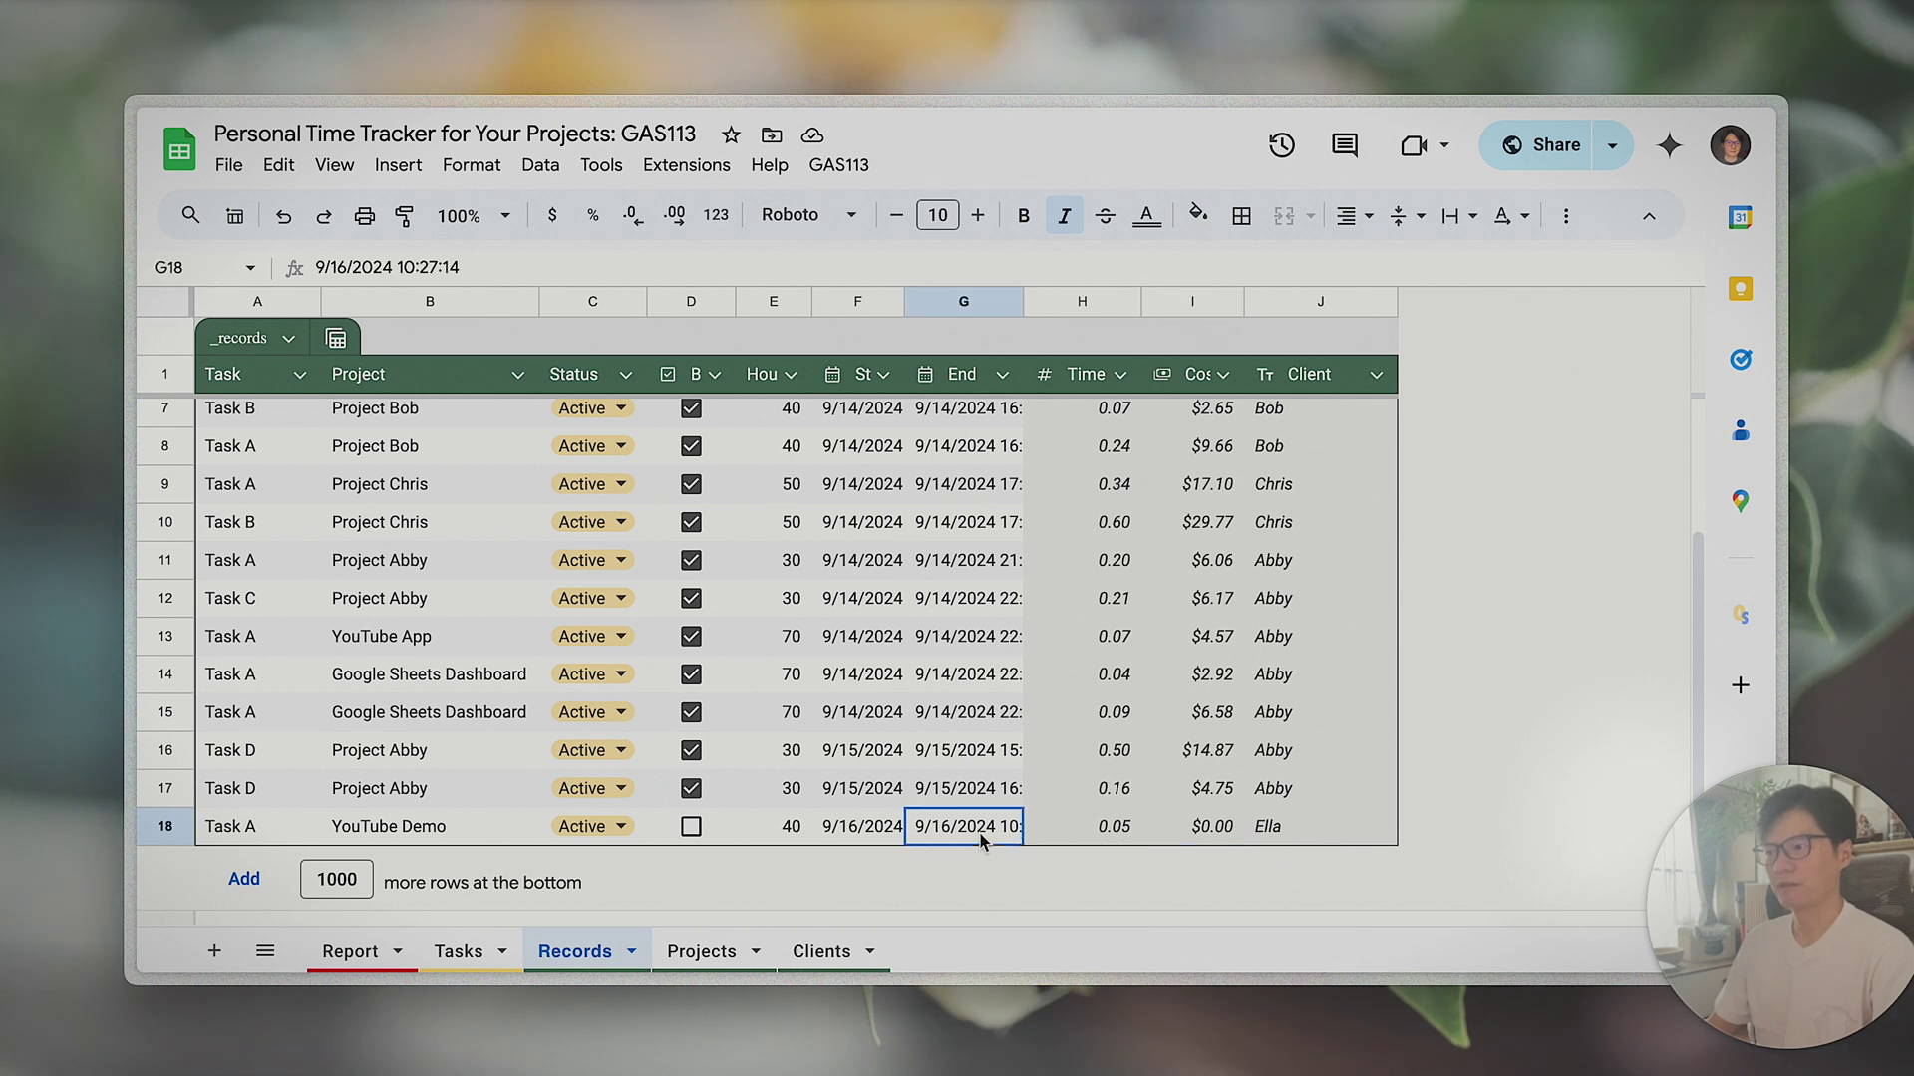
click(877, 837)
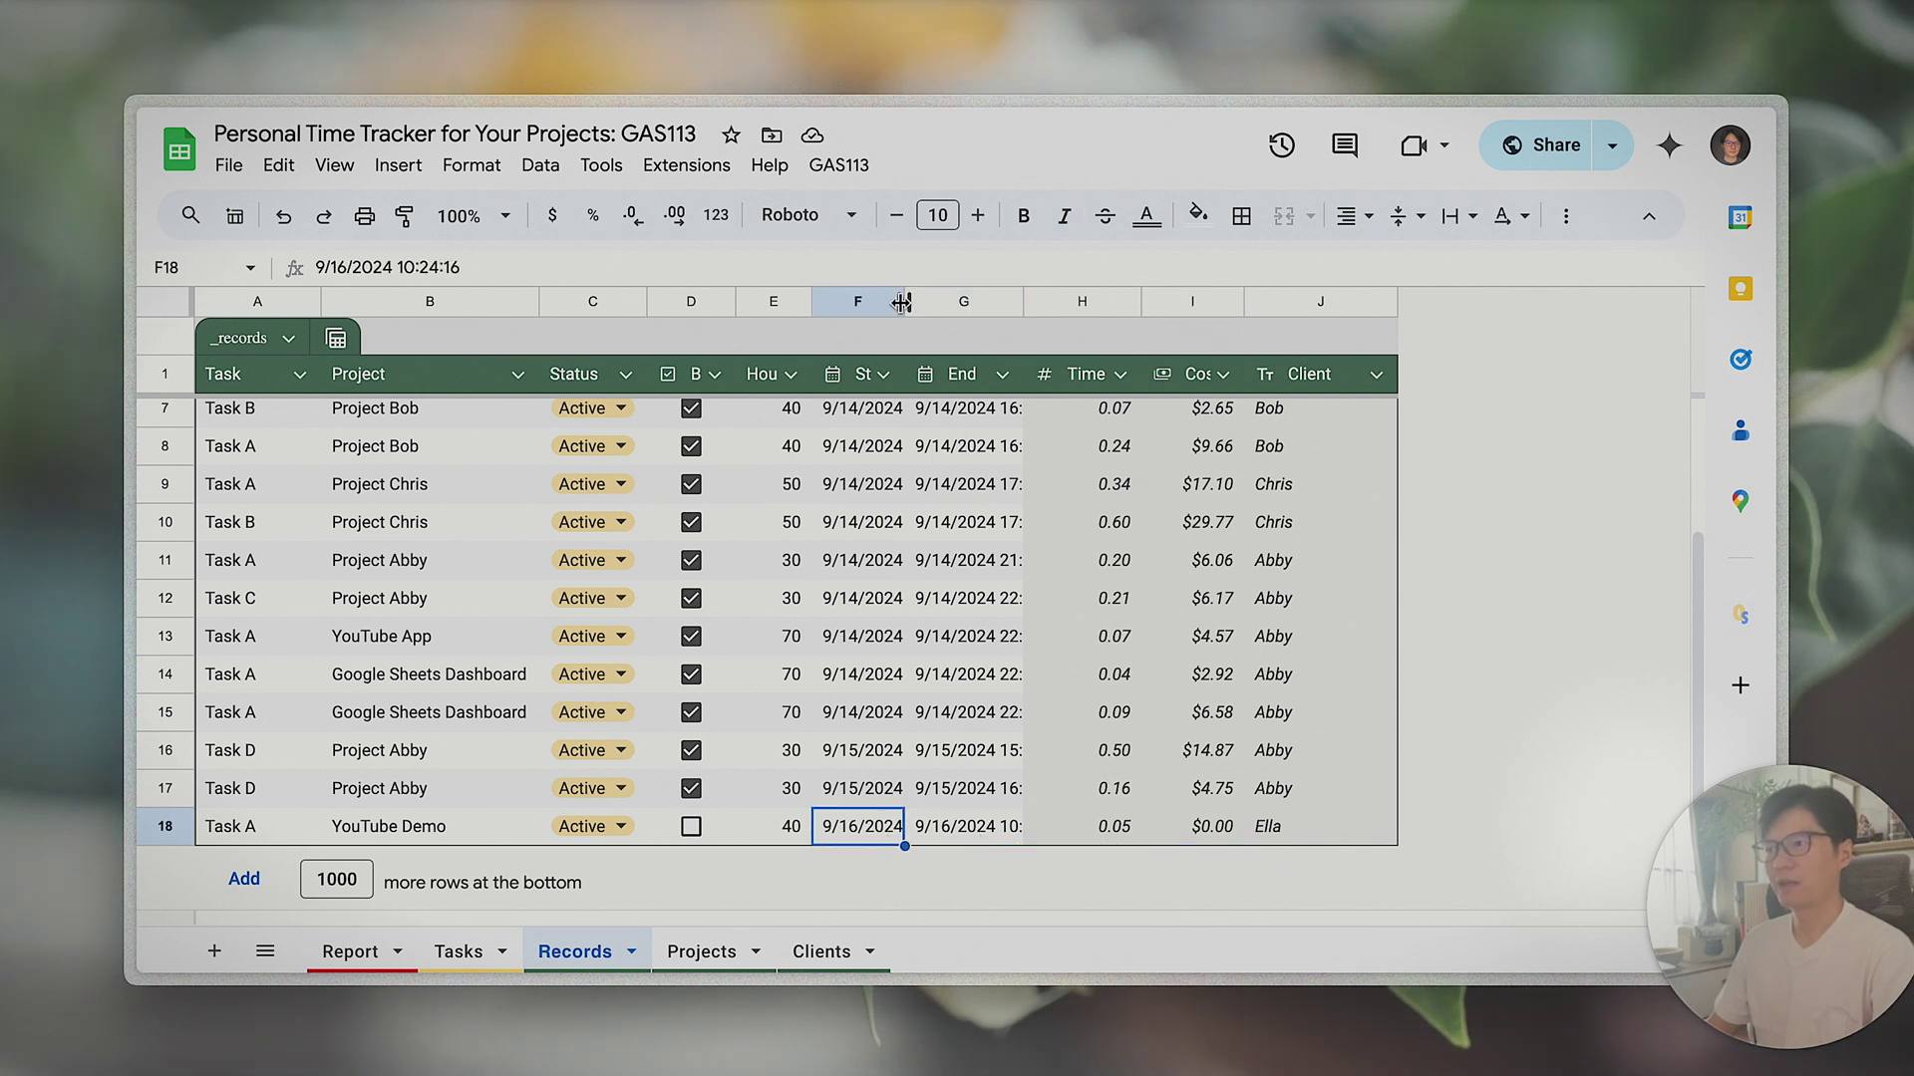
- Autofit the Start and End columns so the full timestamps show
double_click(904, 302)
double_click(1104, 302)
drag(1074, 840, 902, 837)
click(909, 842)
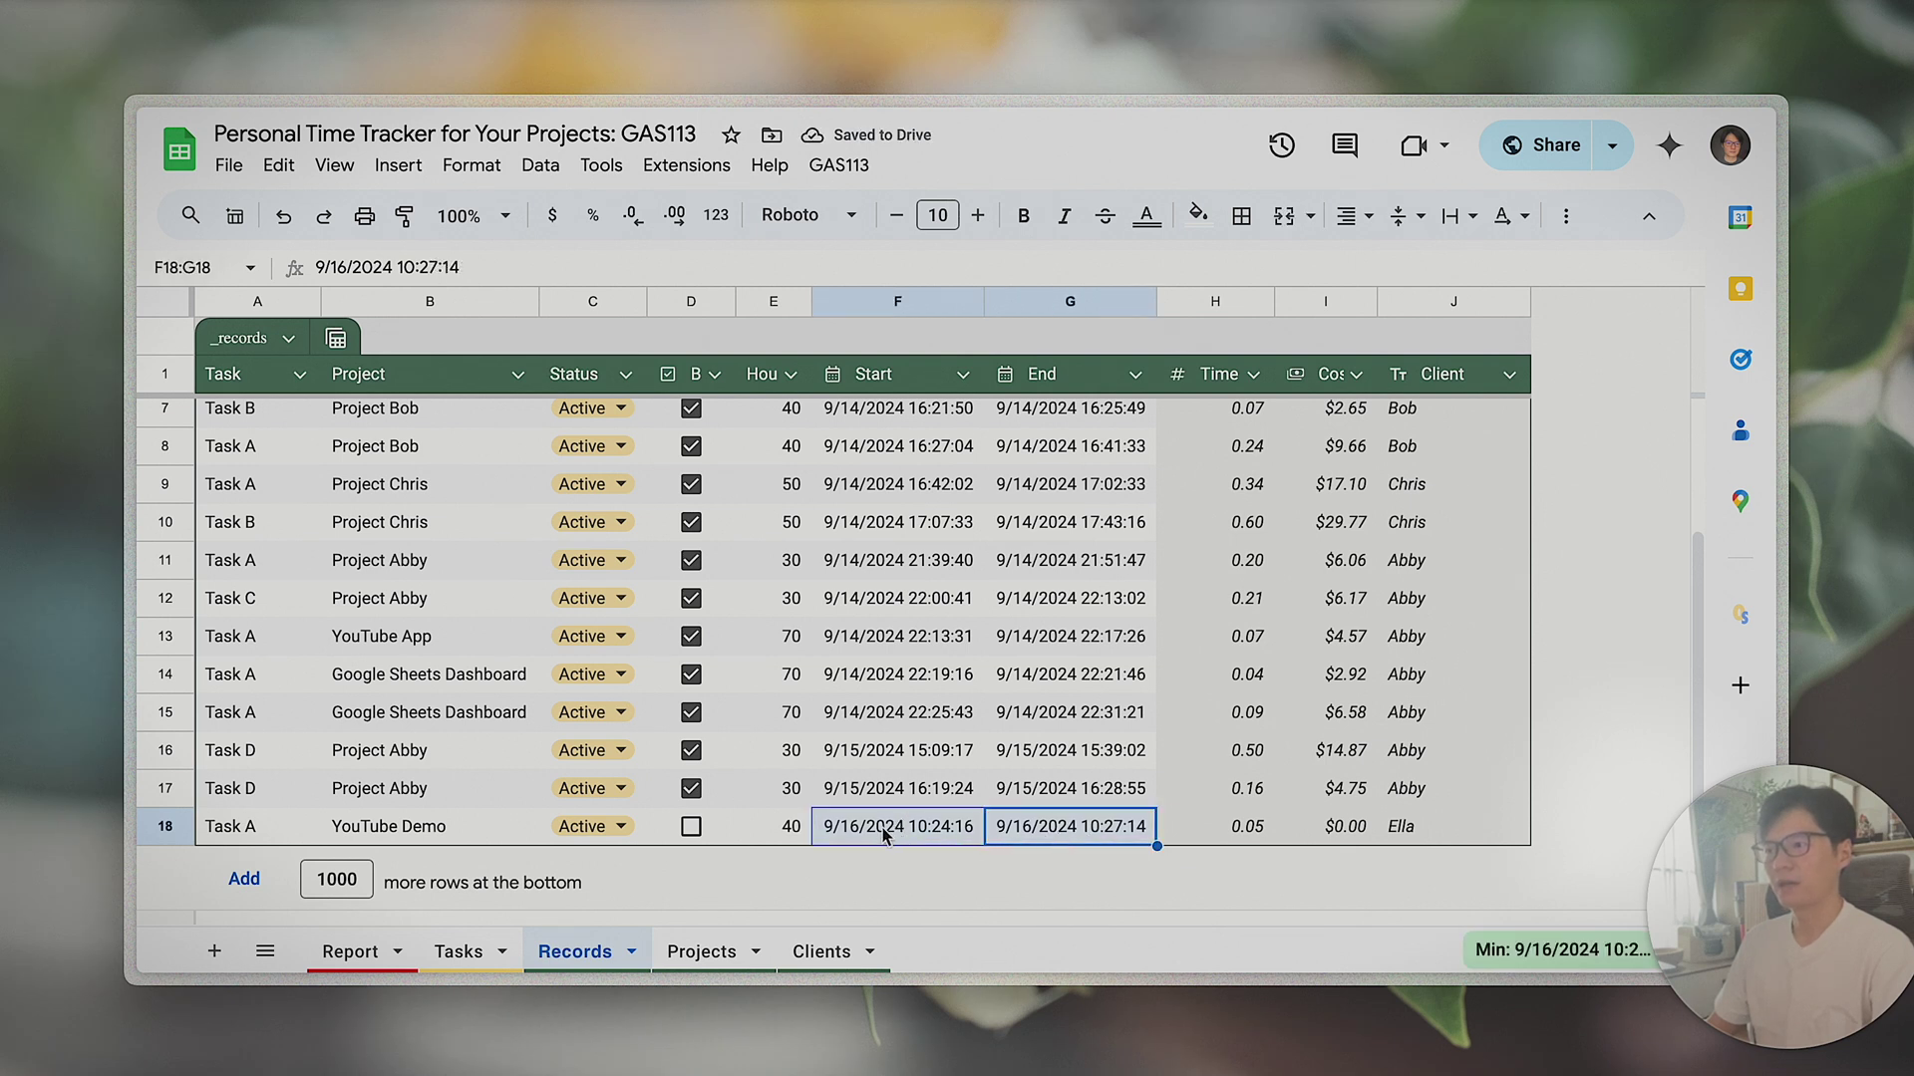
click(935, 834)
click(1017, 837)
drag(937, 838, 1021, 838)
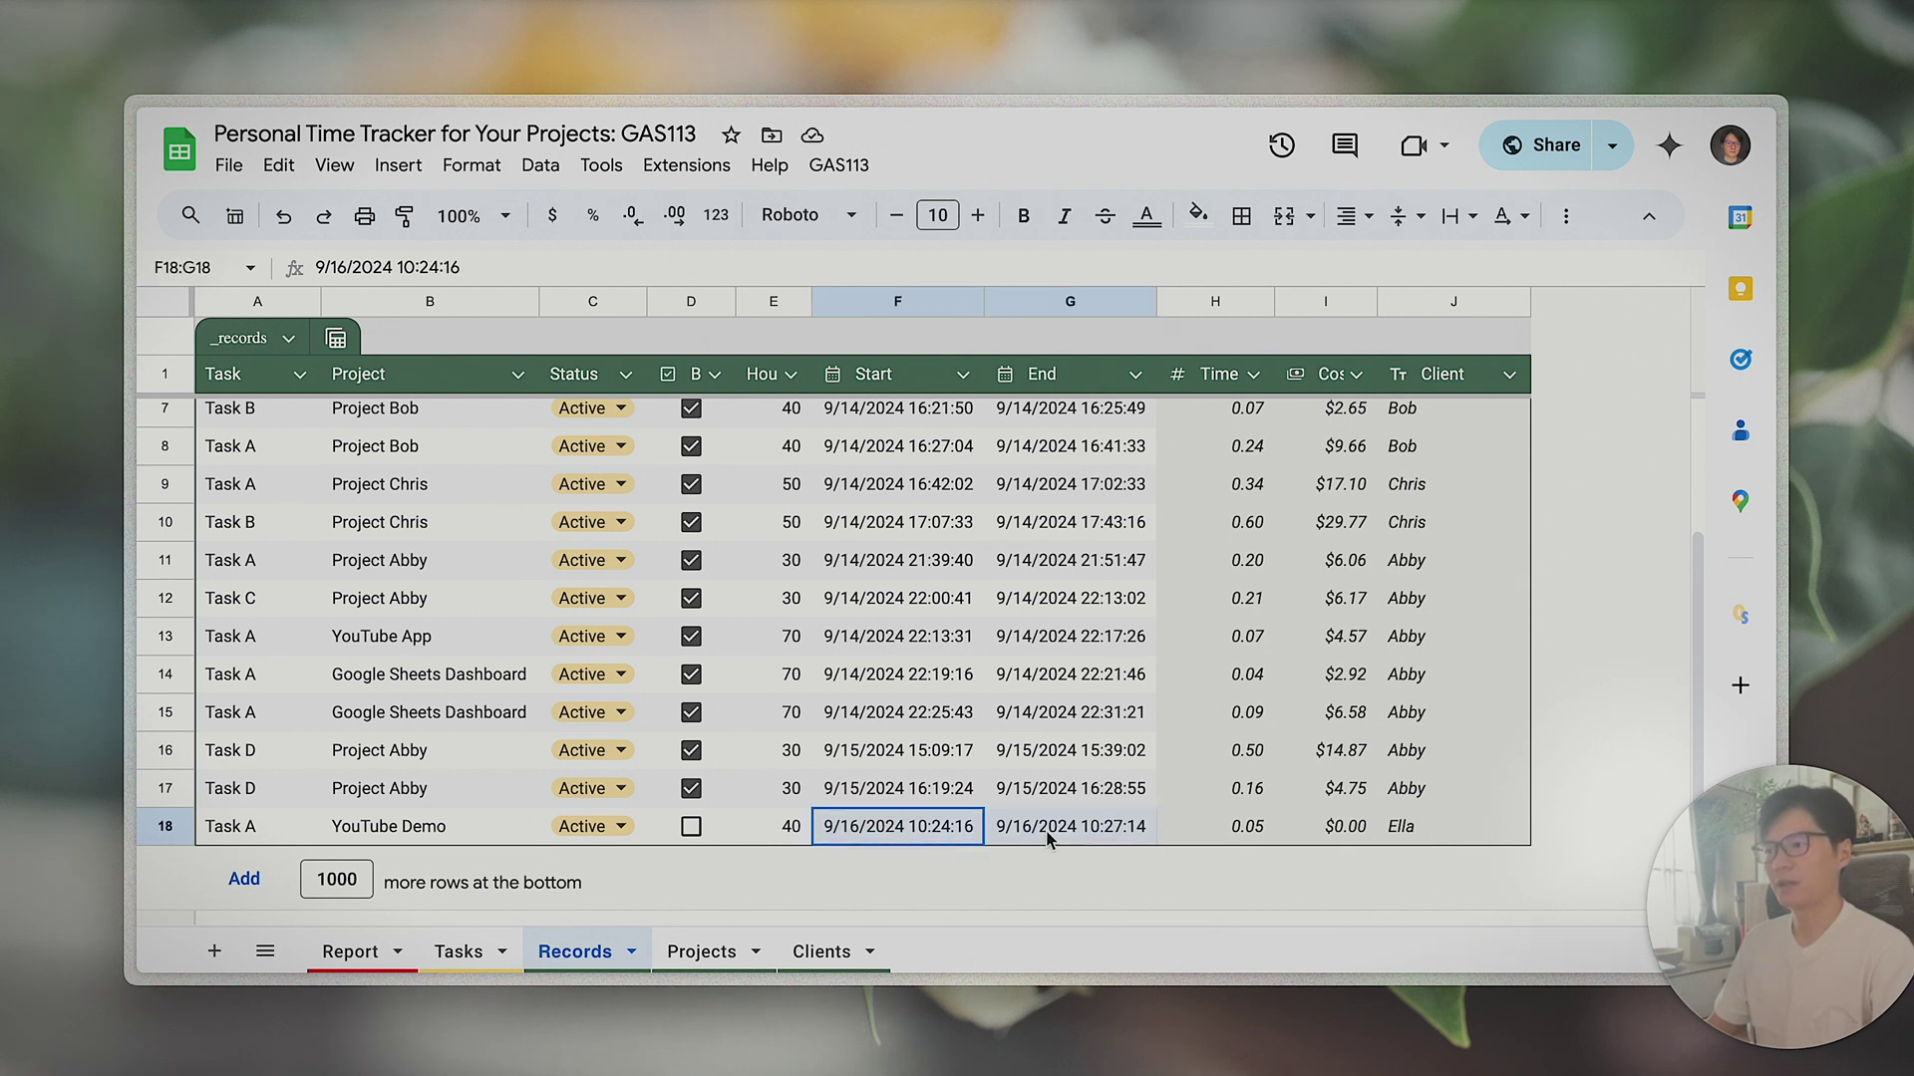
- Re-tick Billable on the record, restoring its $1.98 cost at rate 40
click(797, 840)
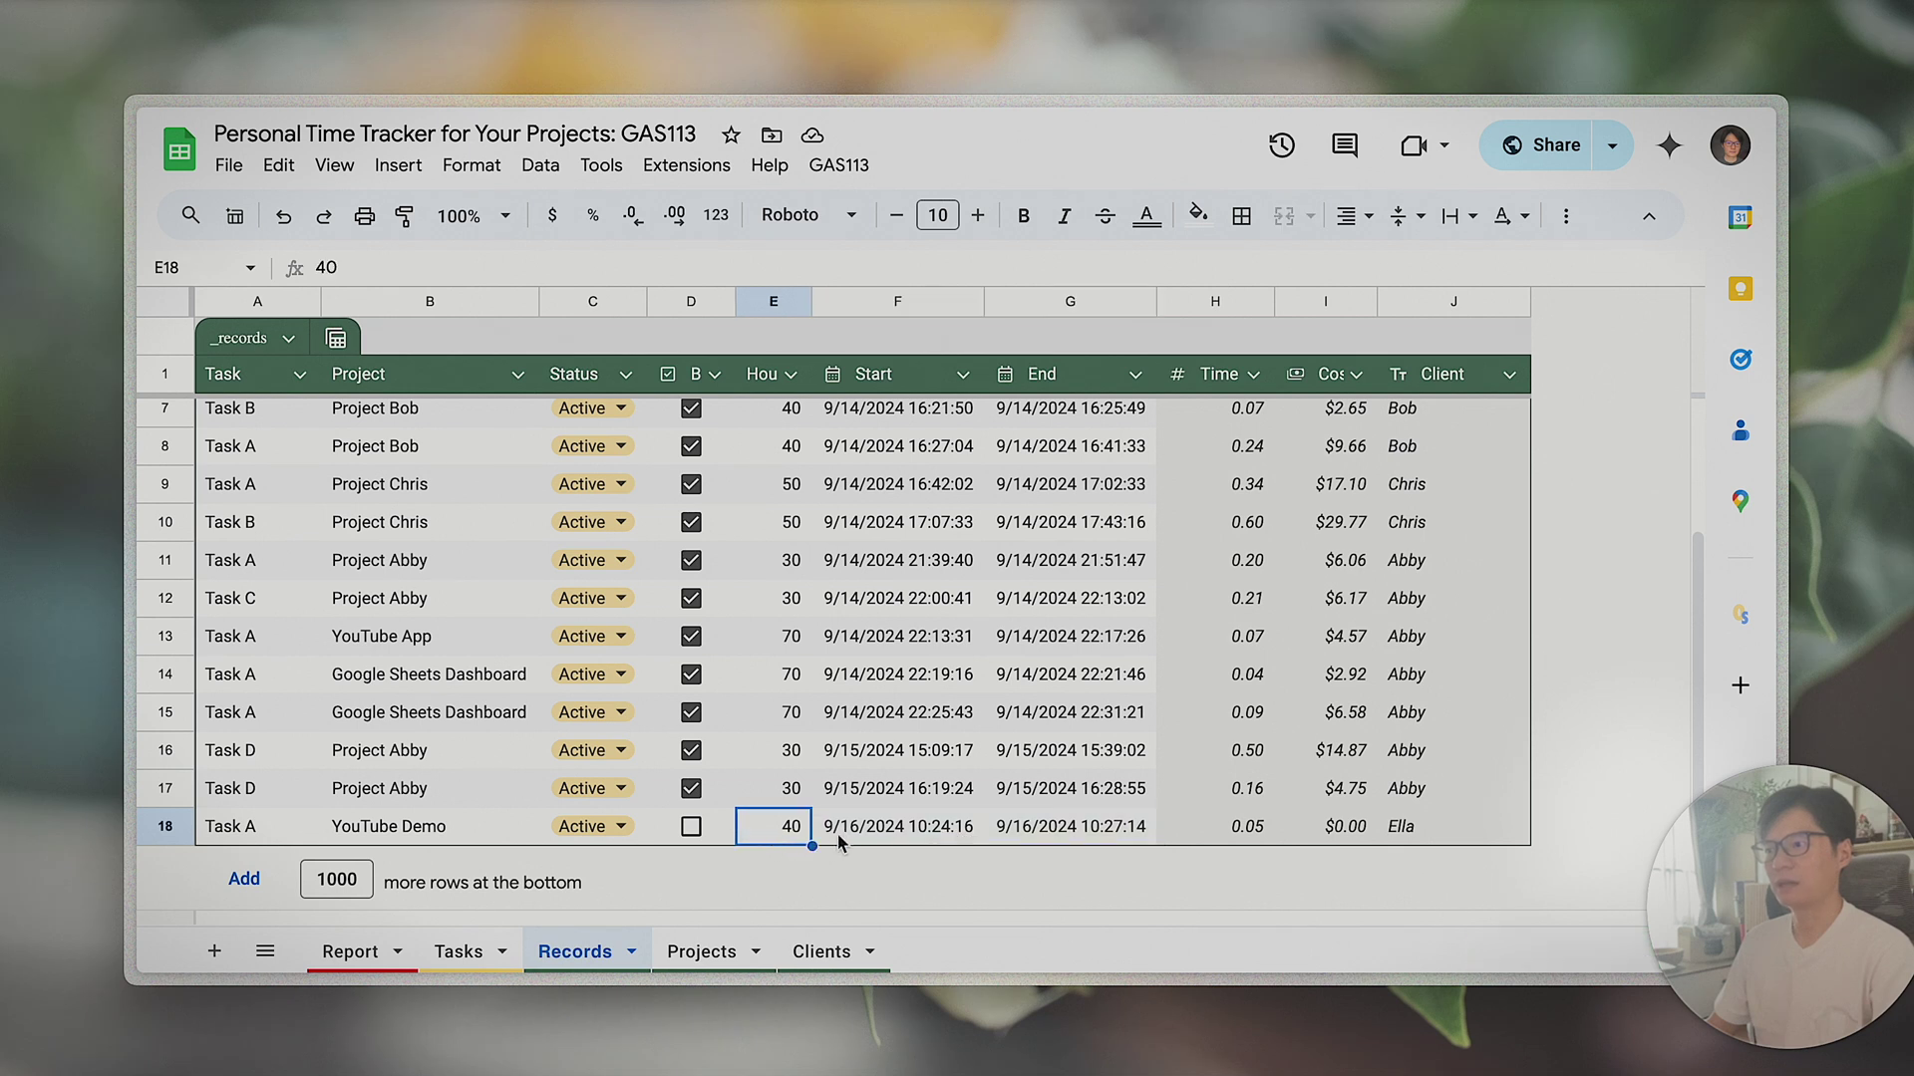
click(691, 826)
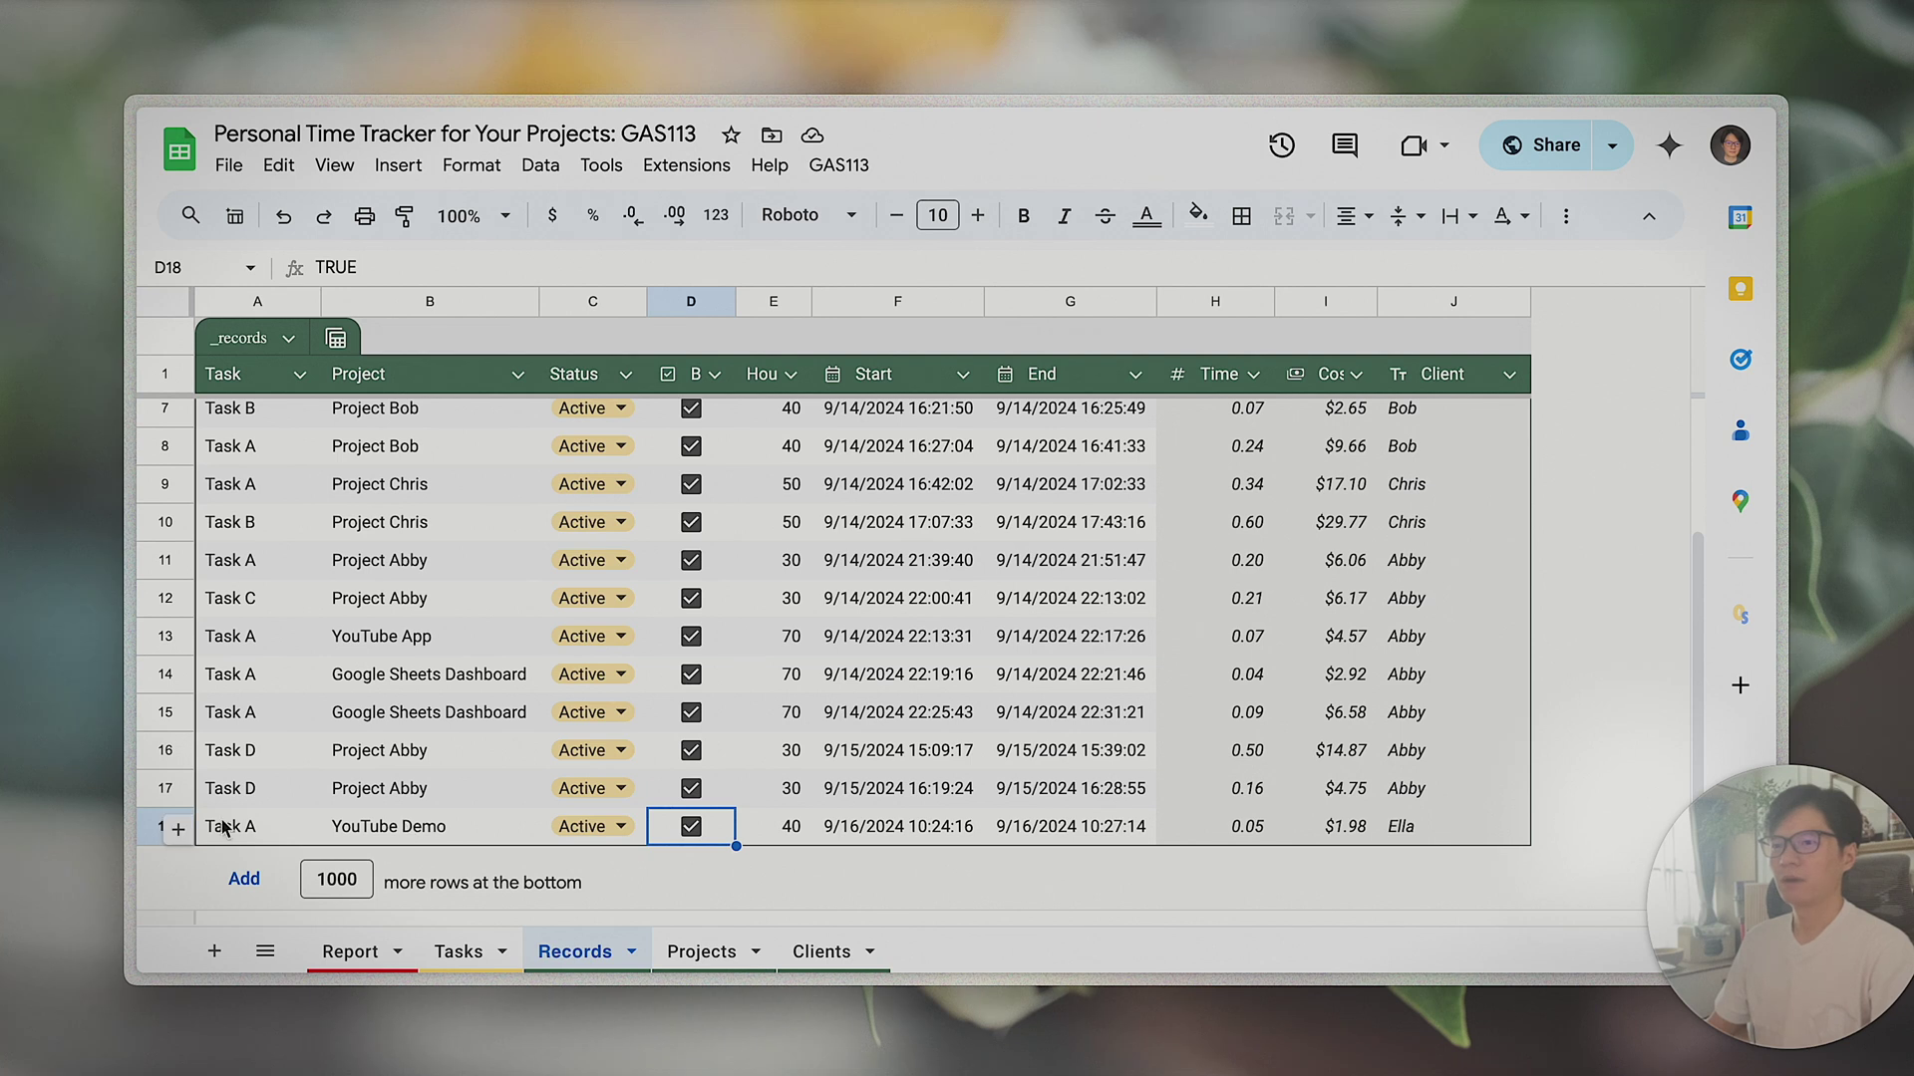
click(475, 839)
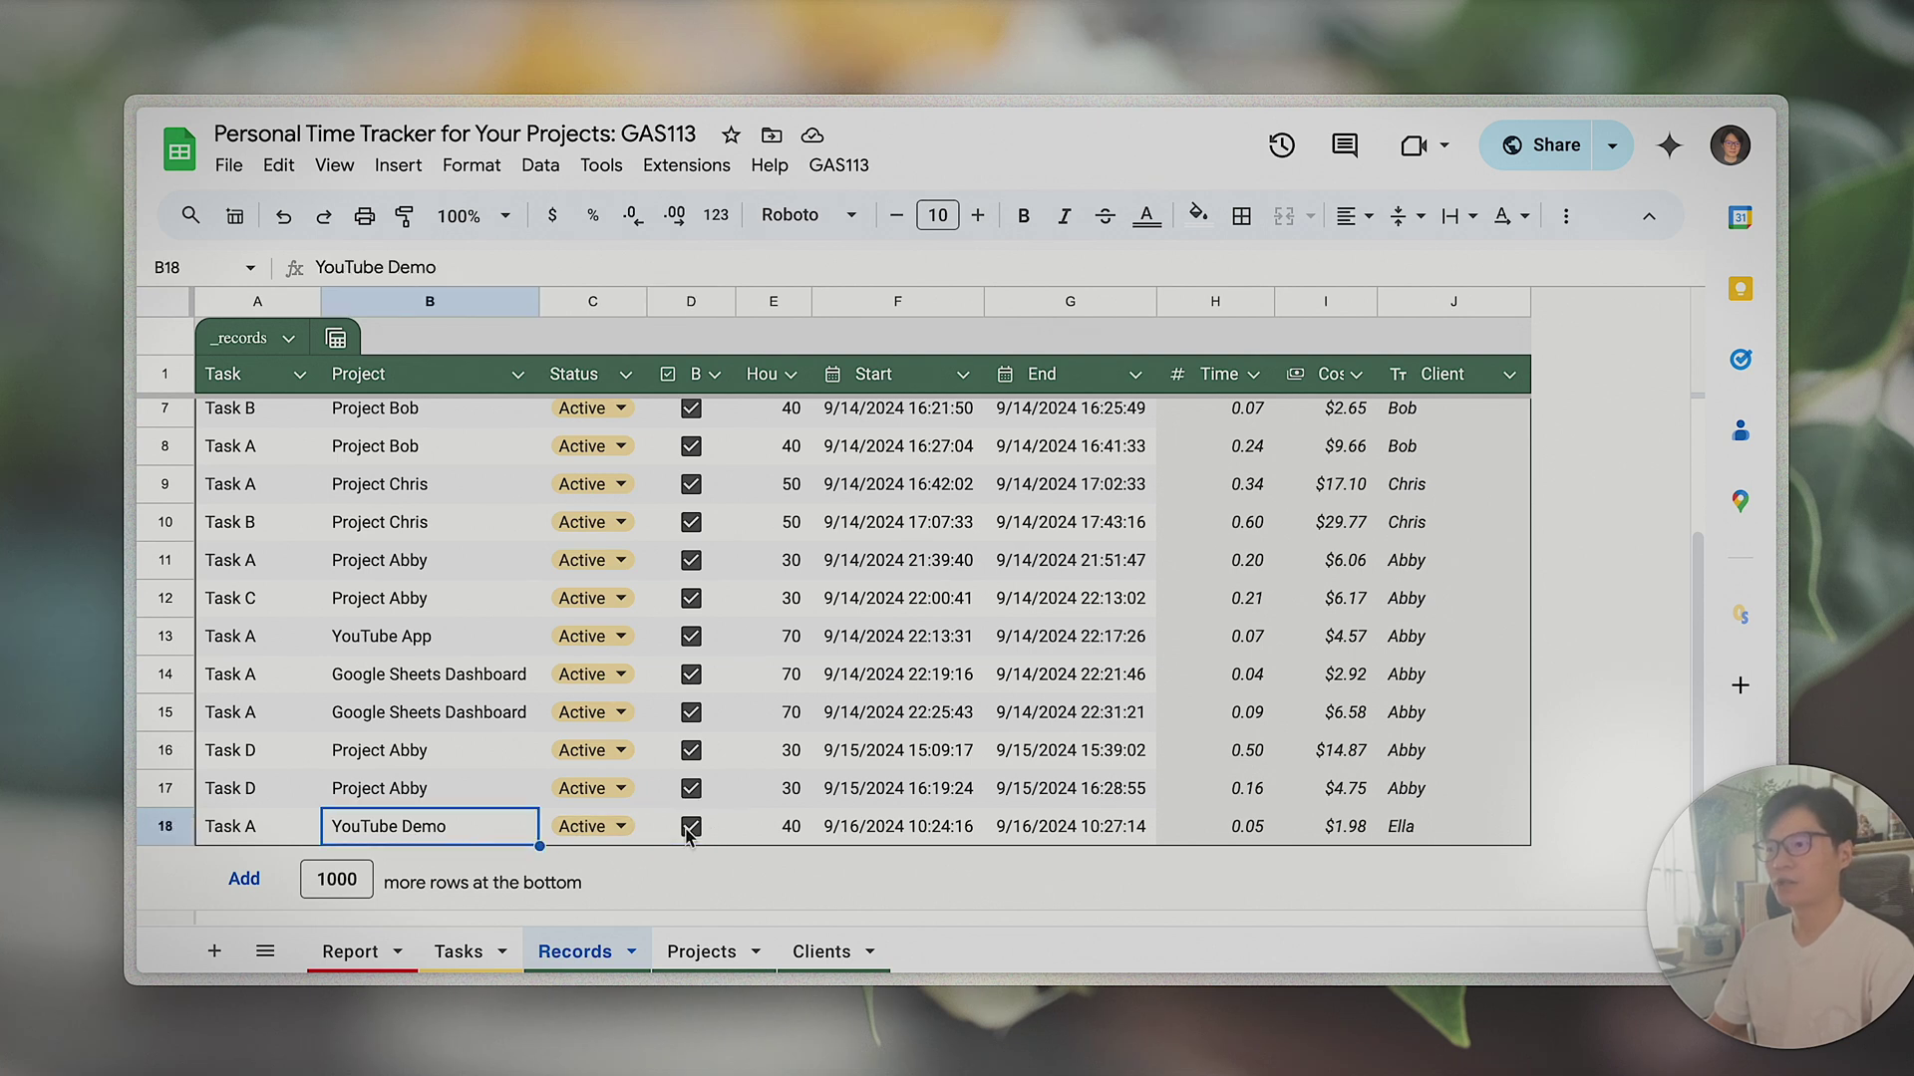
double_click(331, 881)
- Inspect the Time Tracked and Cost ARRAYFORMULAs in H2 and I2 and their headings
scroll(737, 745, up, 3)
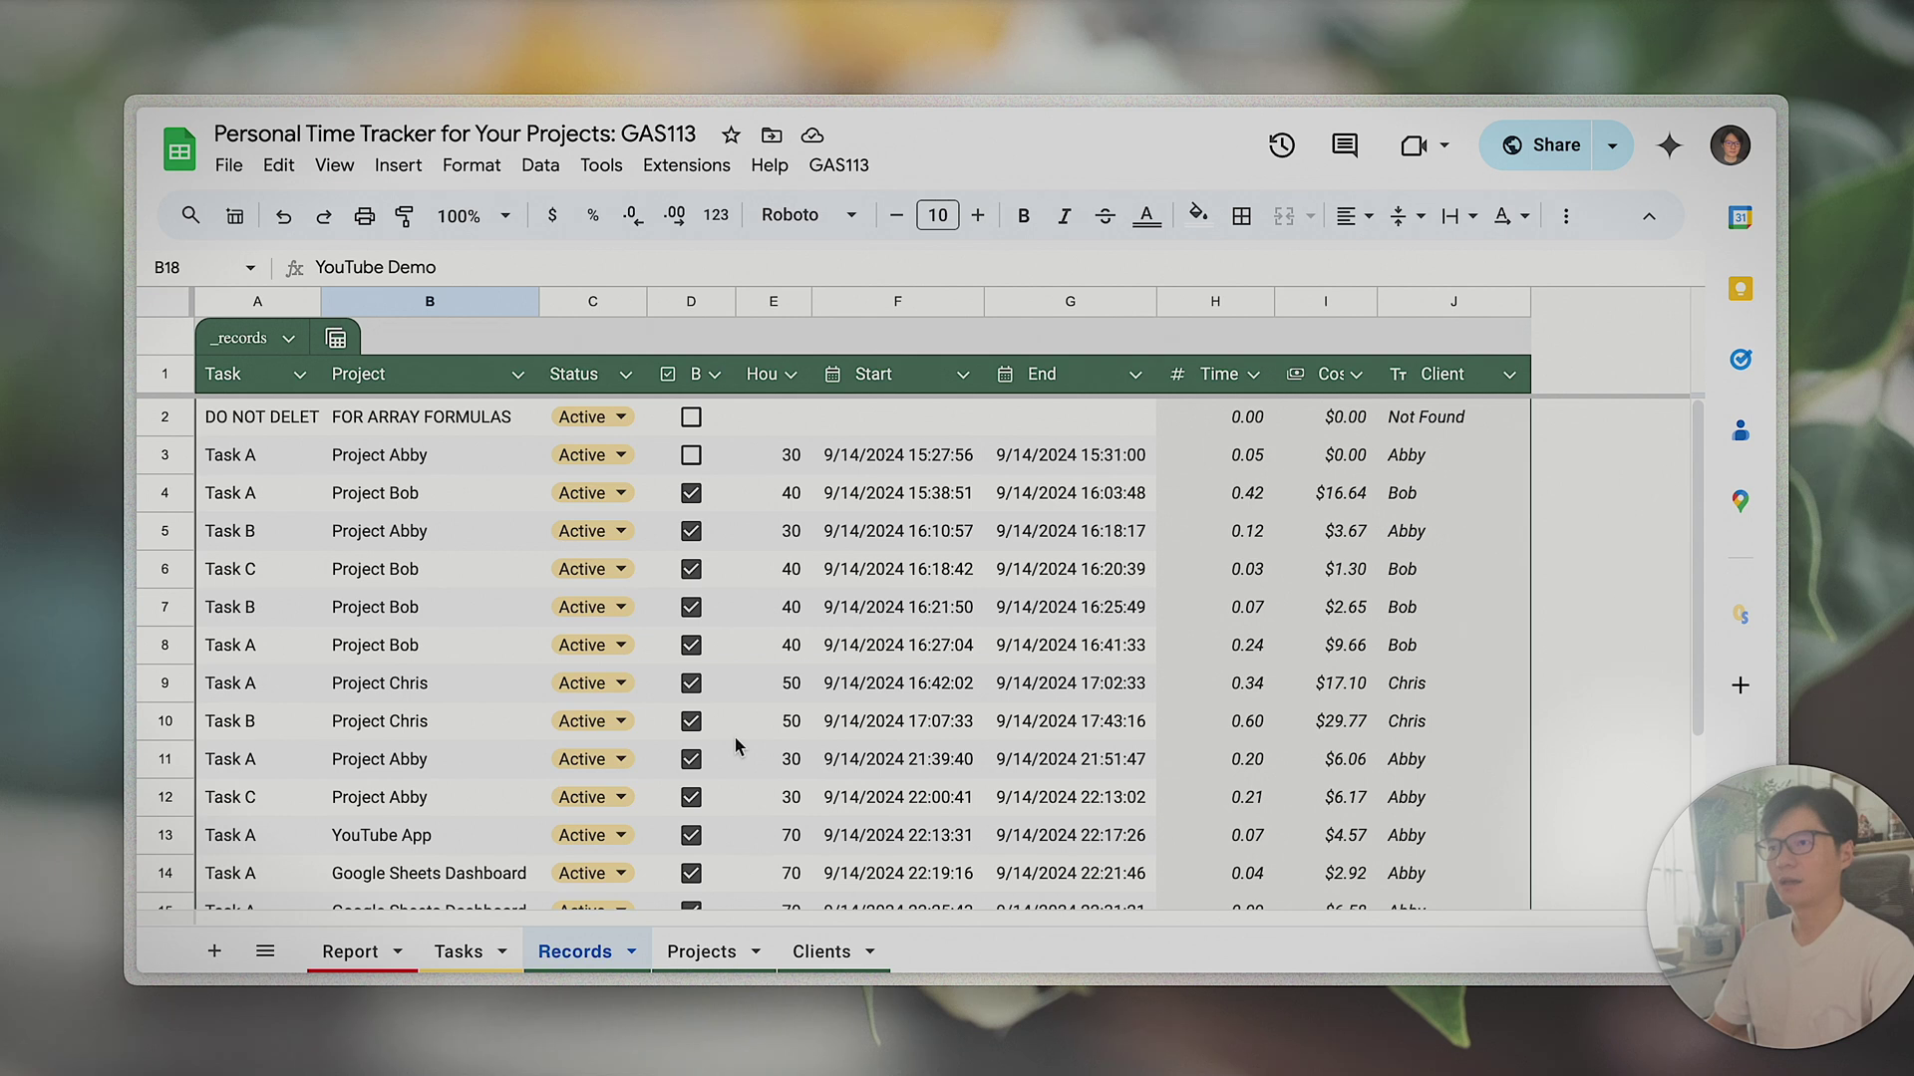
click(1236, 417)
click(1371, 422)
click(1234, 421)
click(1417, 420)
click(1254, 449)
drag(1254, 419, 1400, 416)
click(1263, 418)
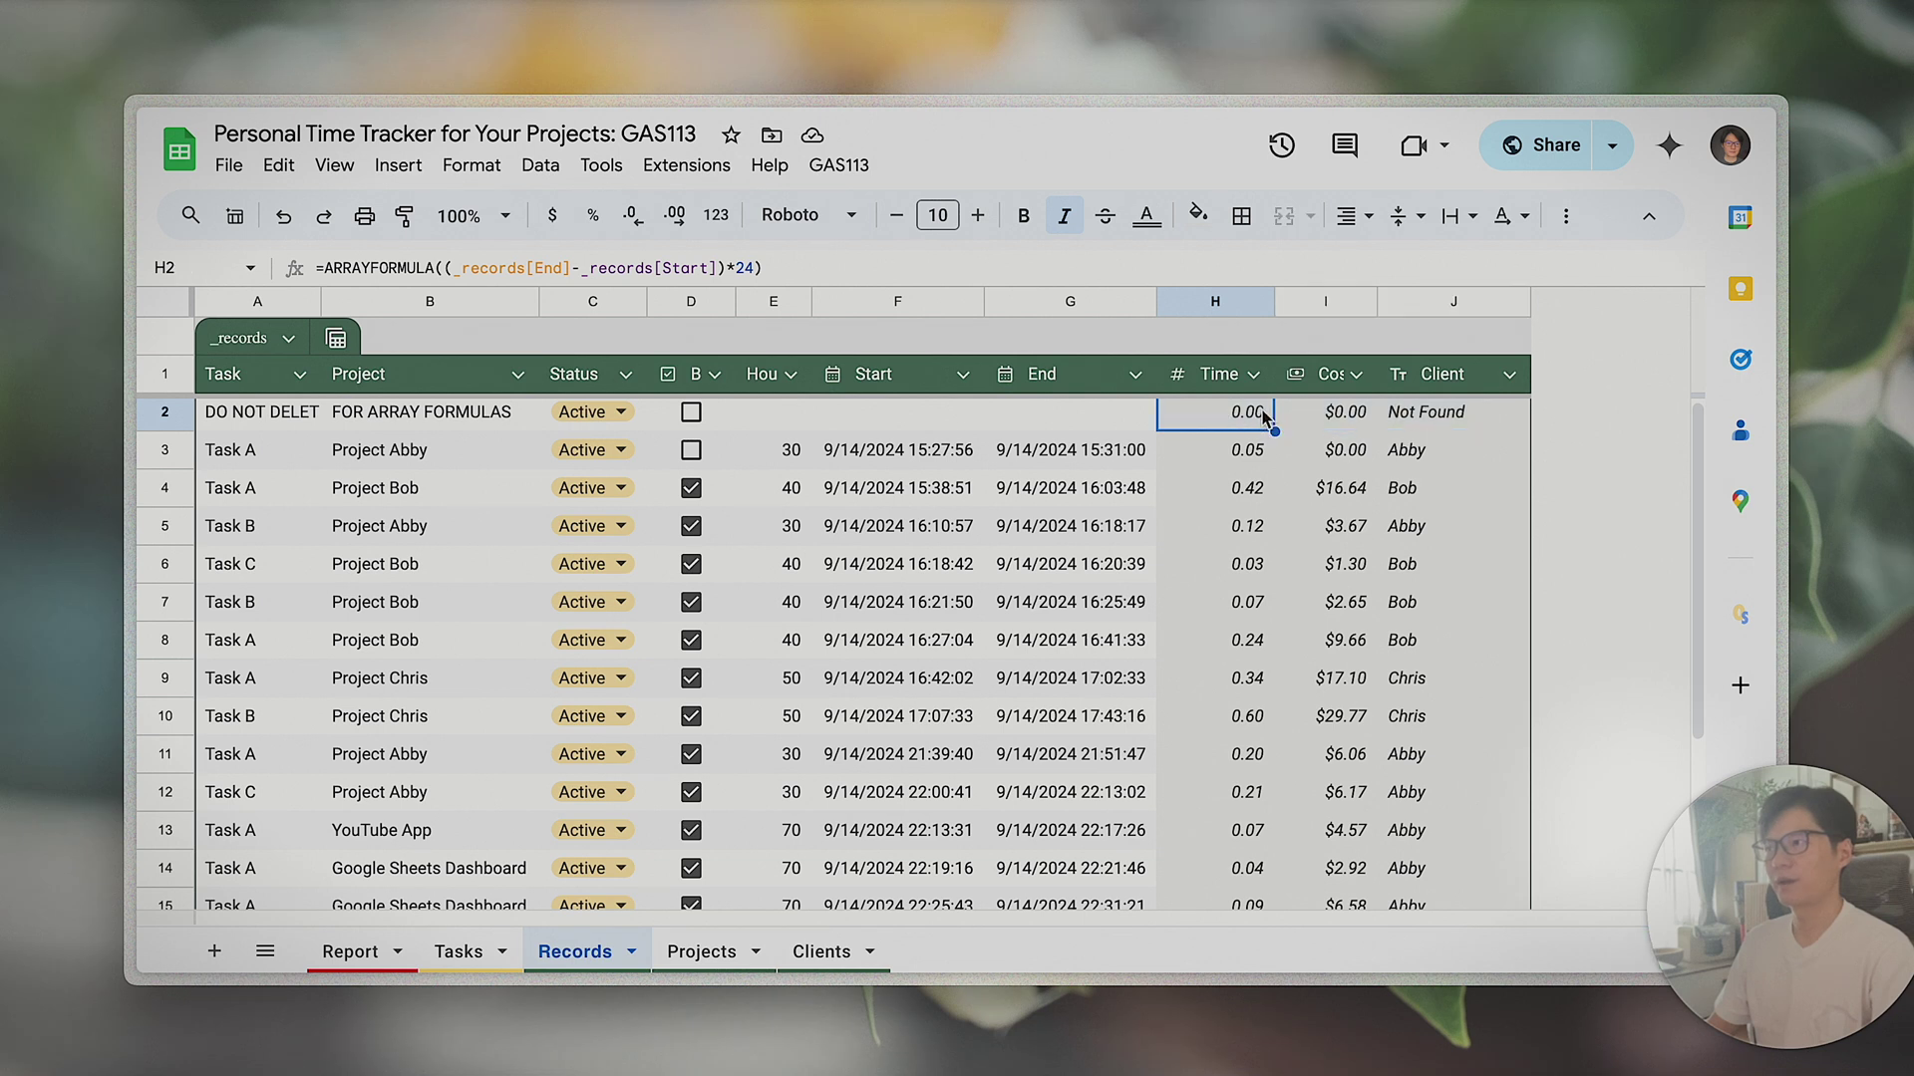
click(1206, 382)
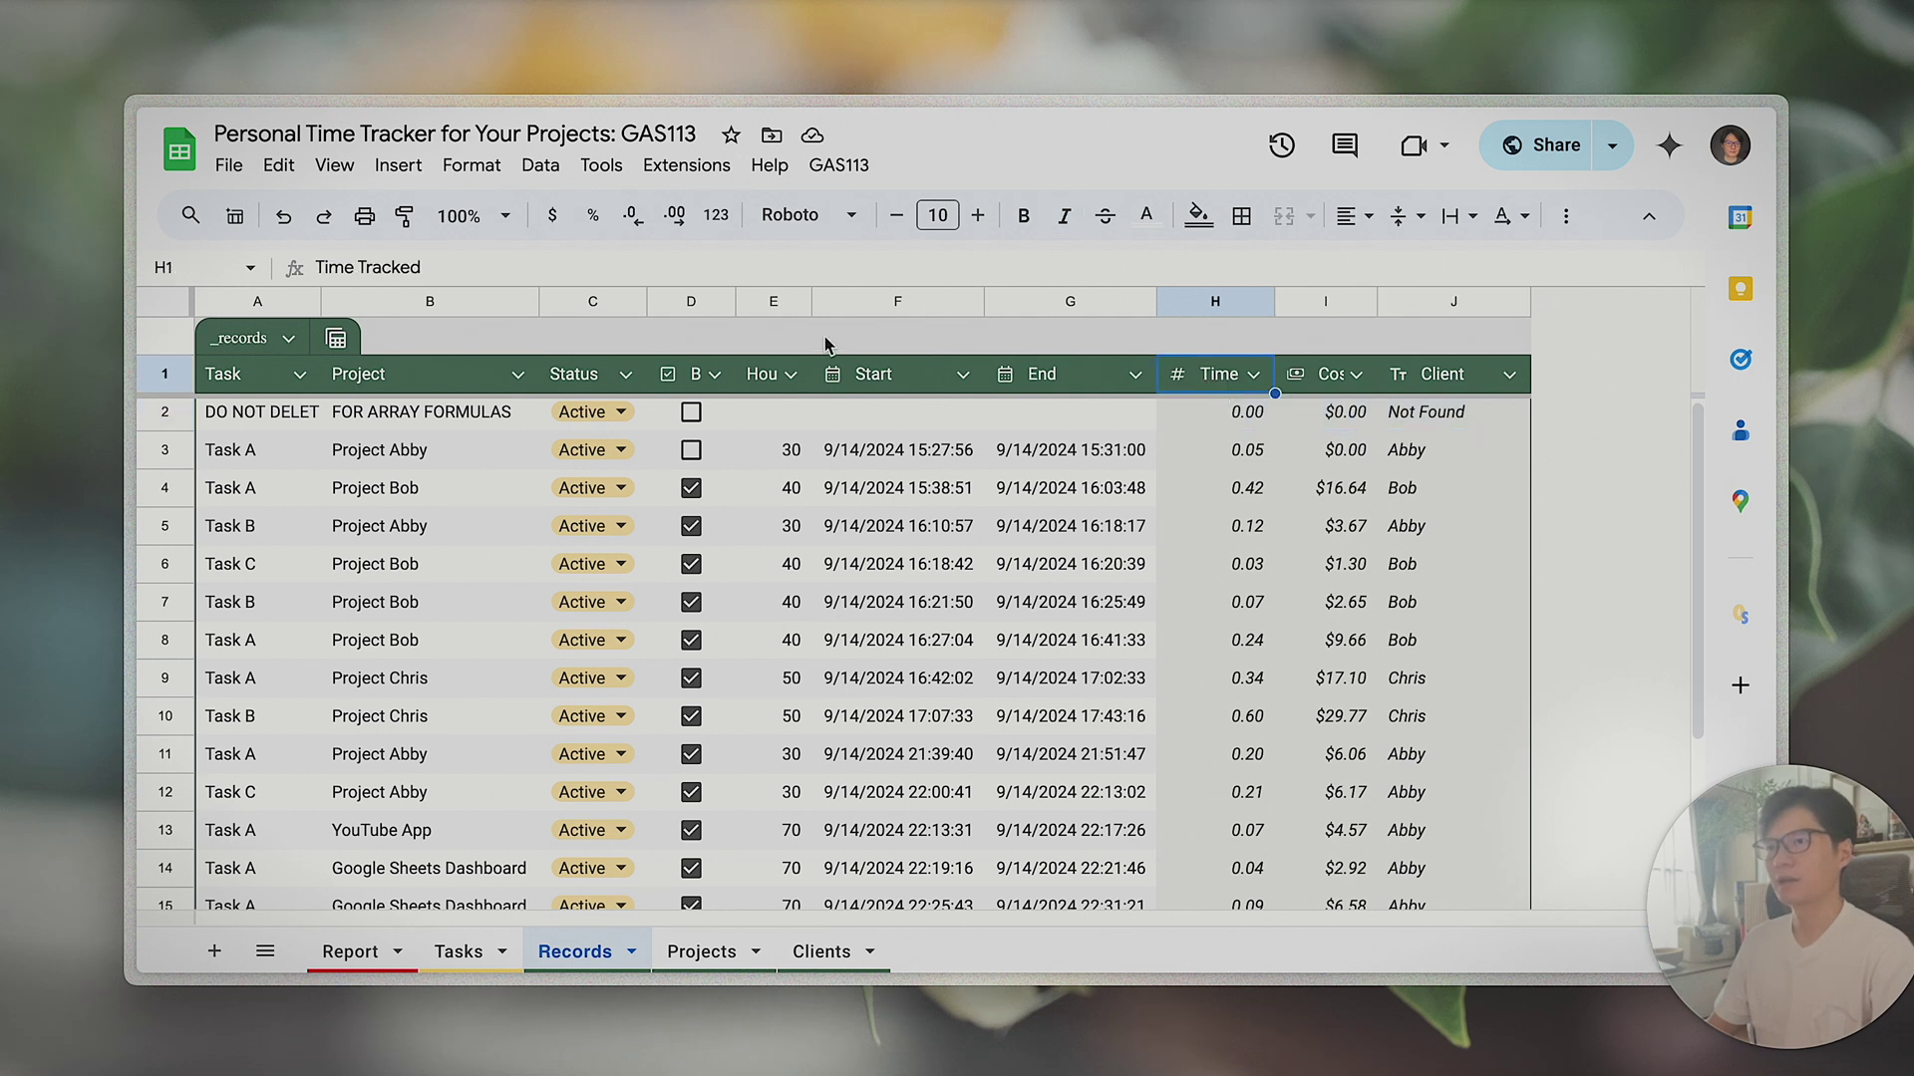
click(1252, 417)
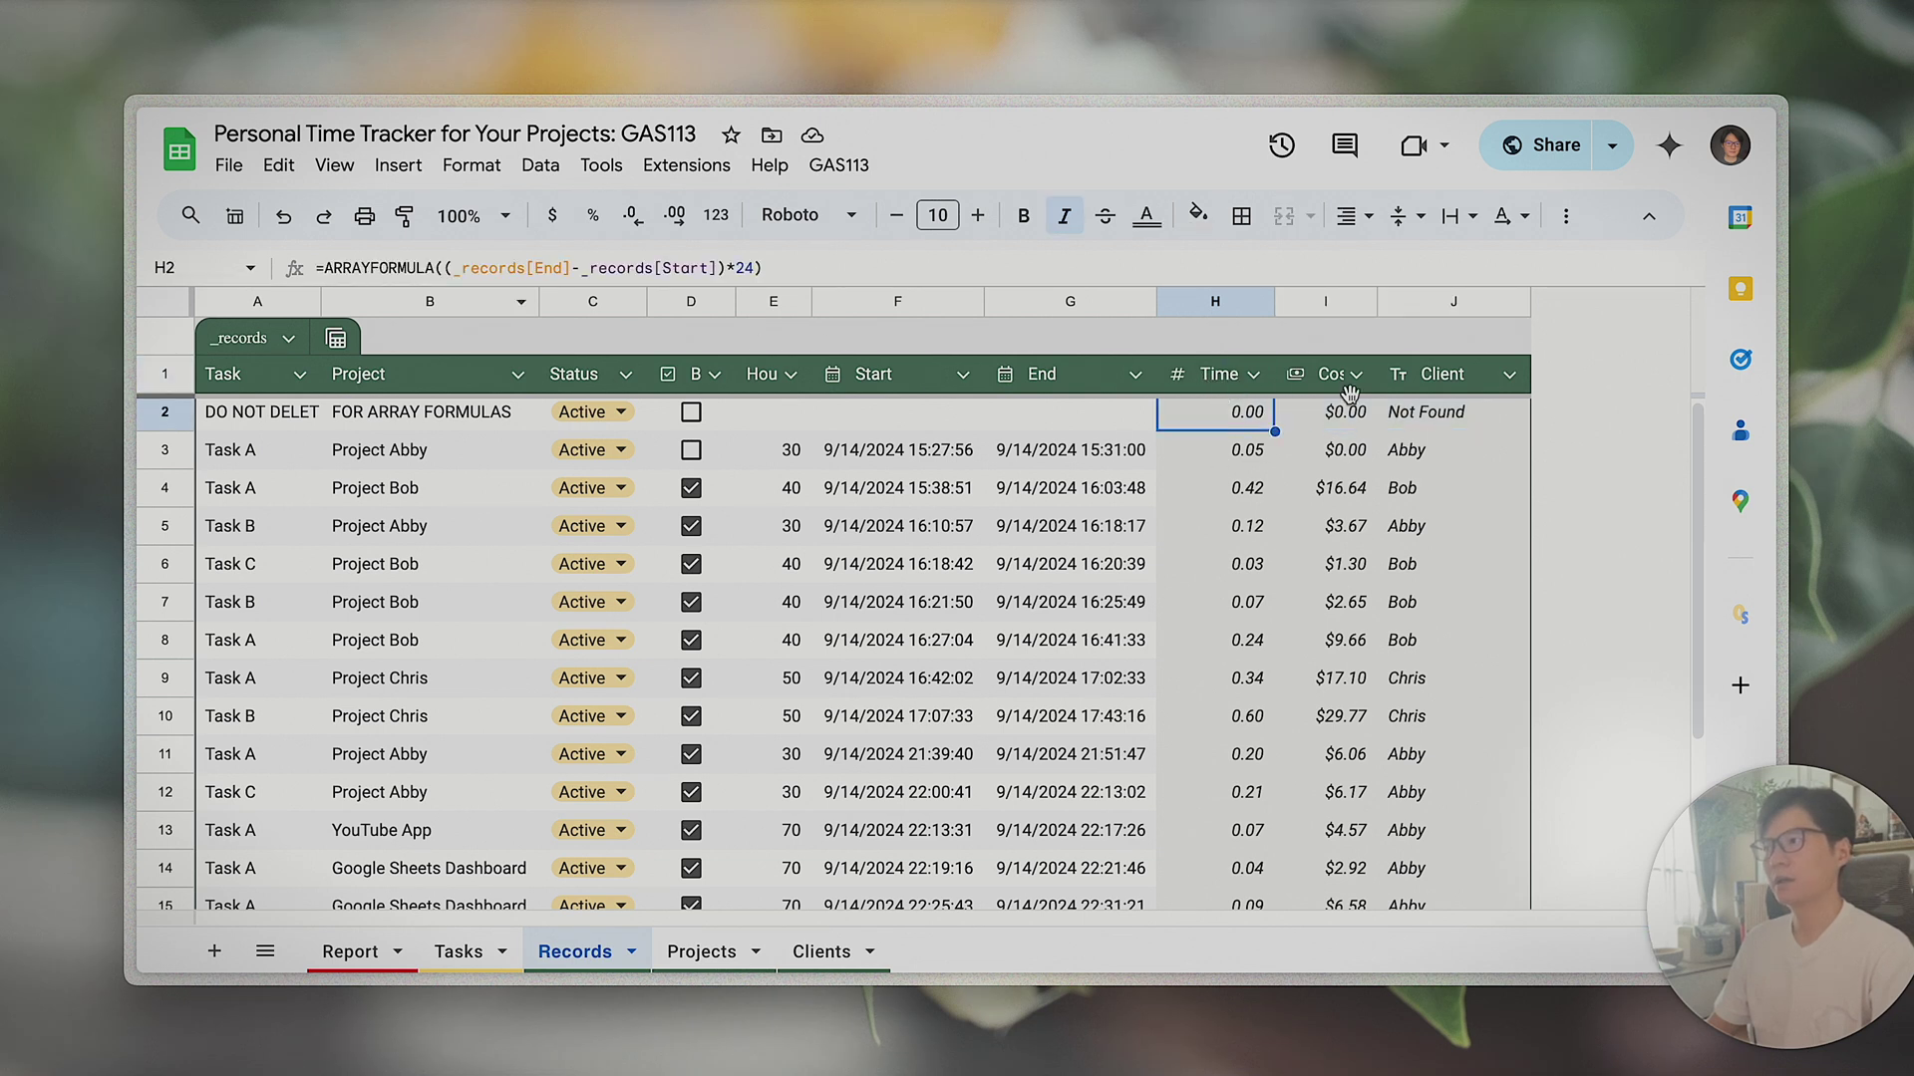
click(1340, 384)
click(1334, 426)
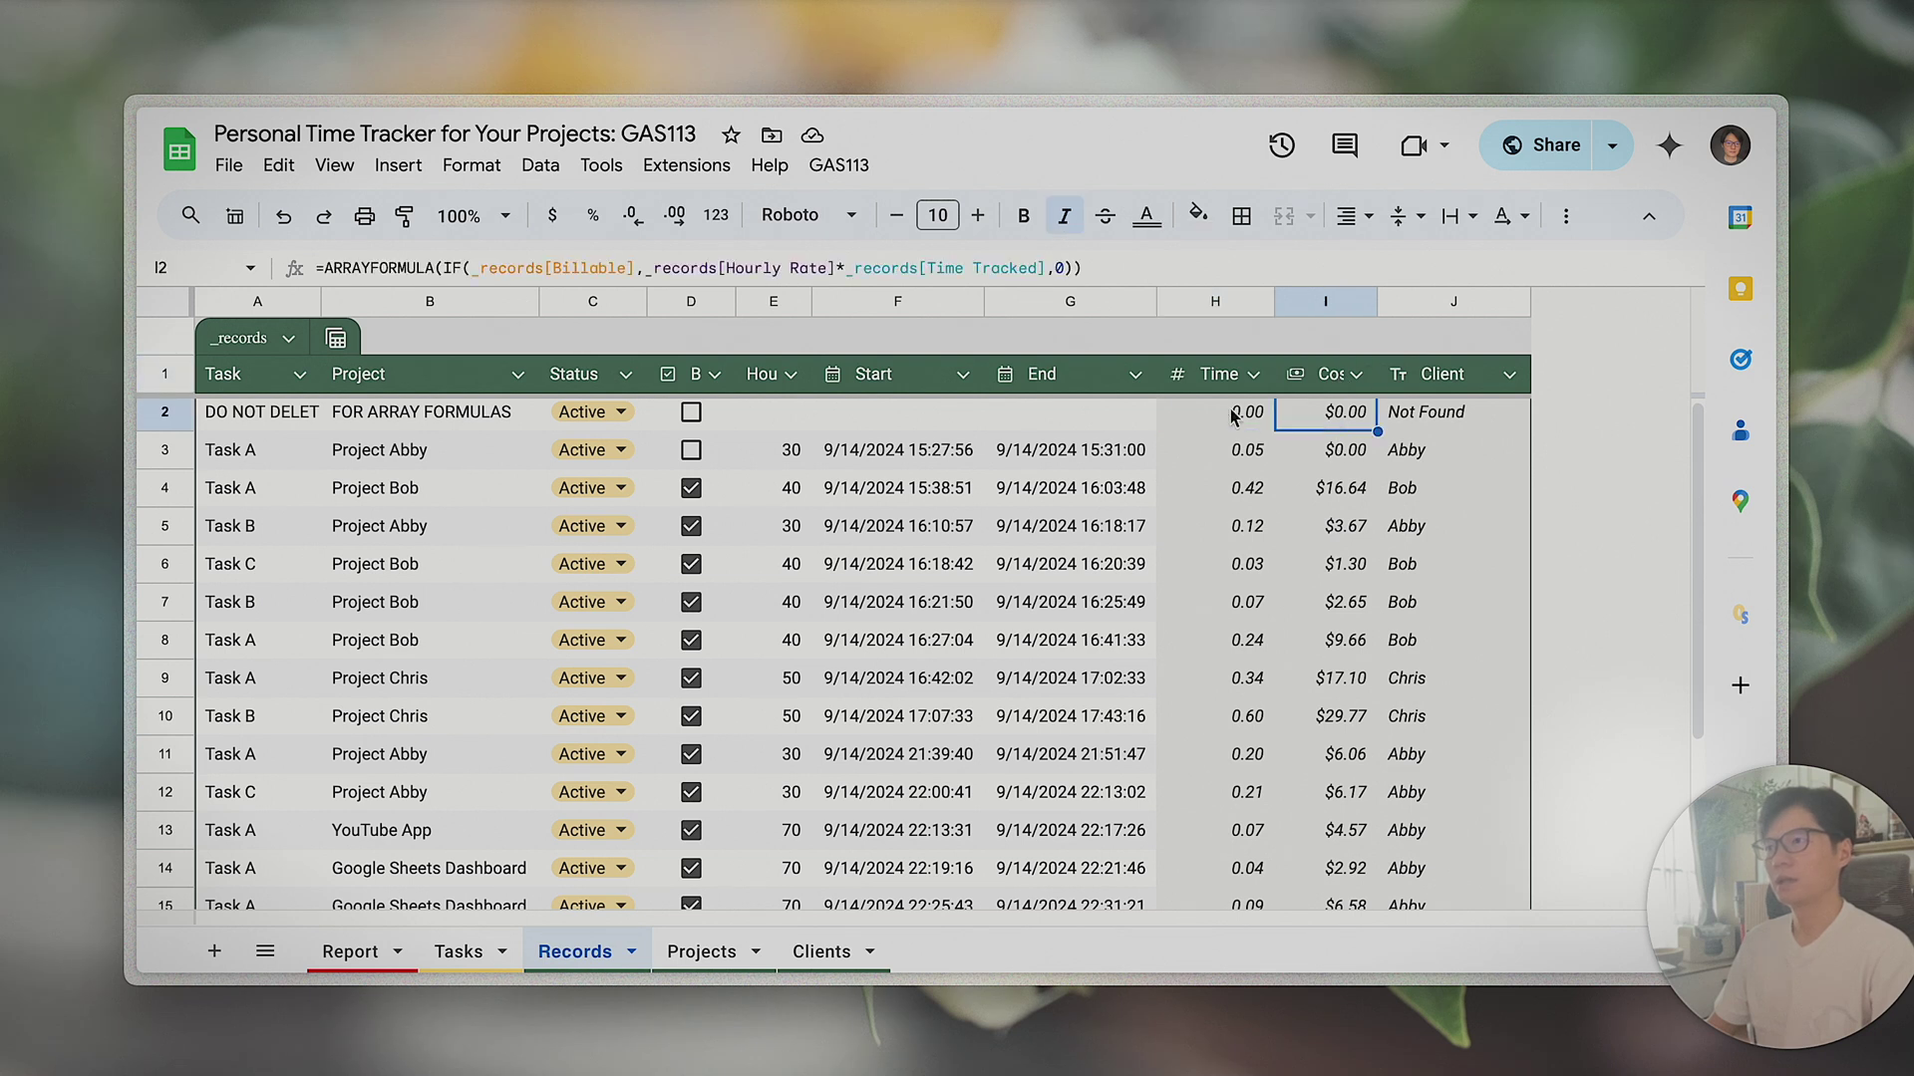
click(1241, 419)
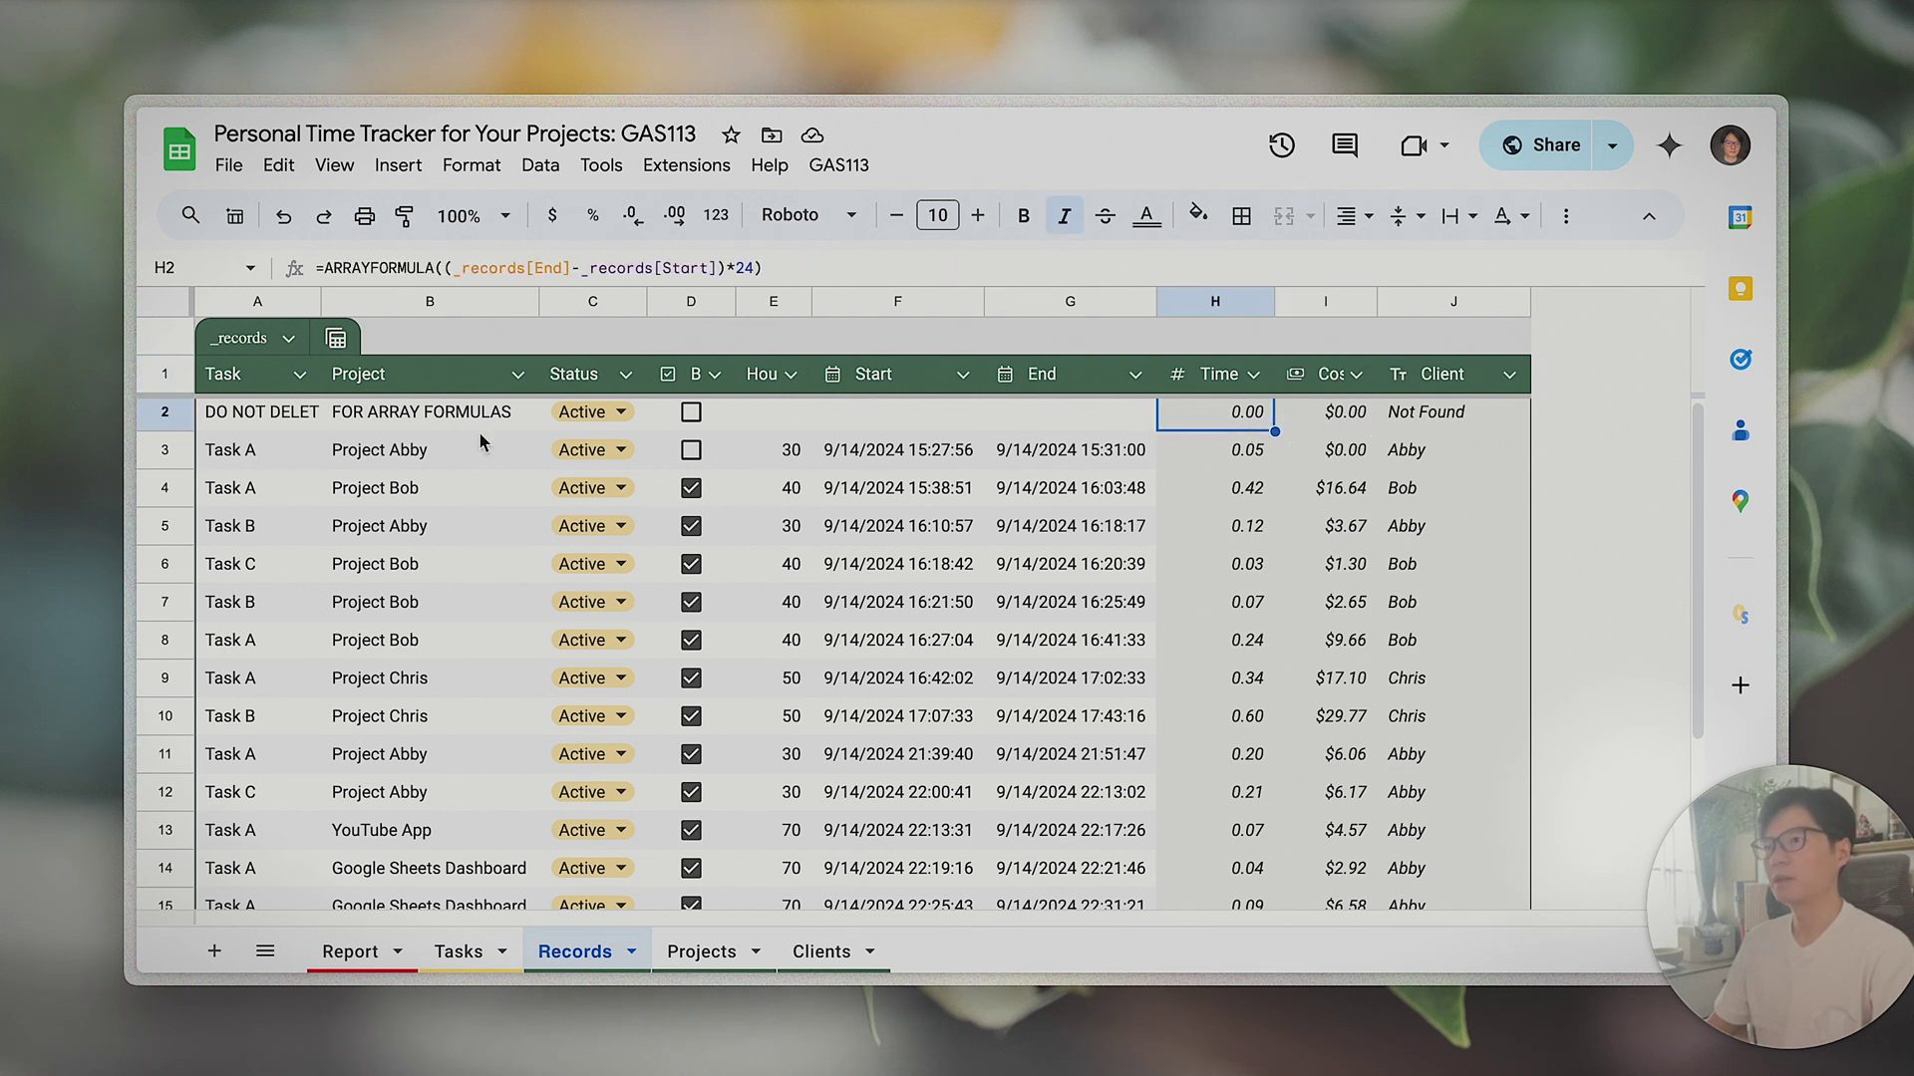
- Select the DO NOT DELETE formula row and record rows 3–13, scrolling through the data
click(171, 412)
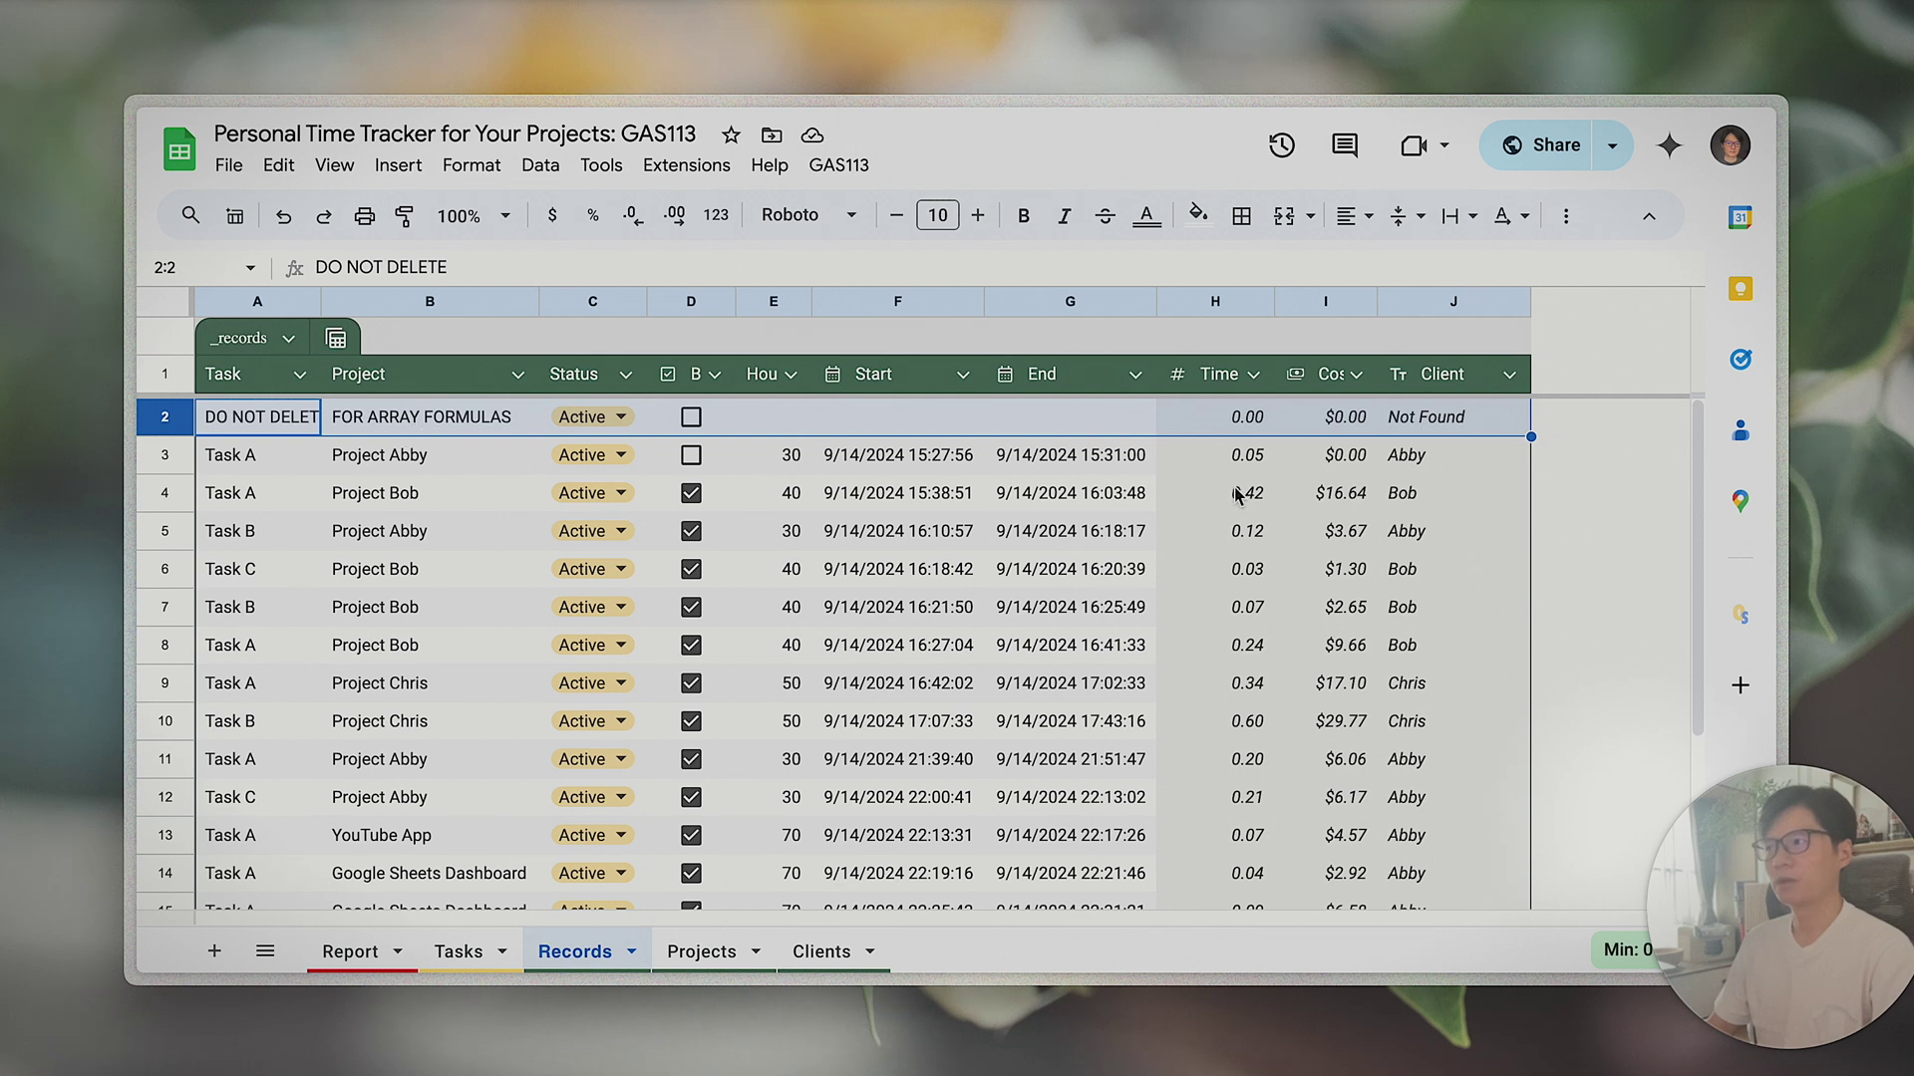
click(1272, 427)
click(1336, 427)
click(1225, 427)
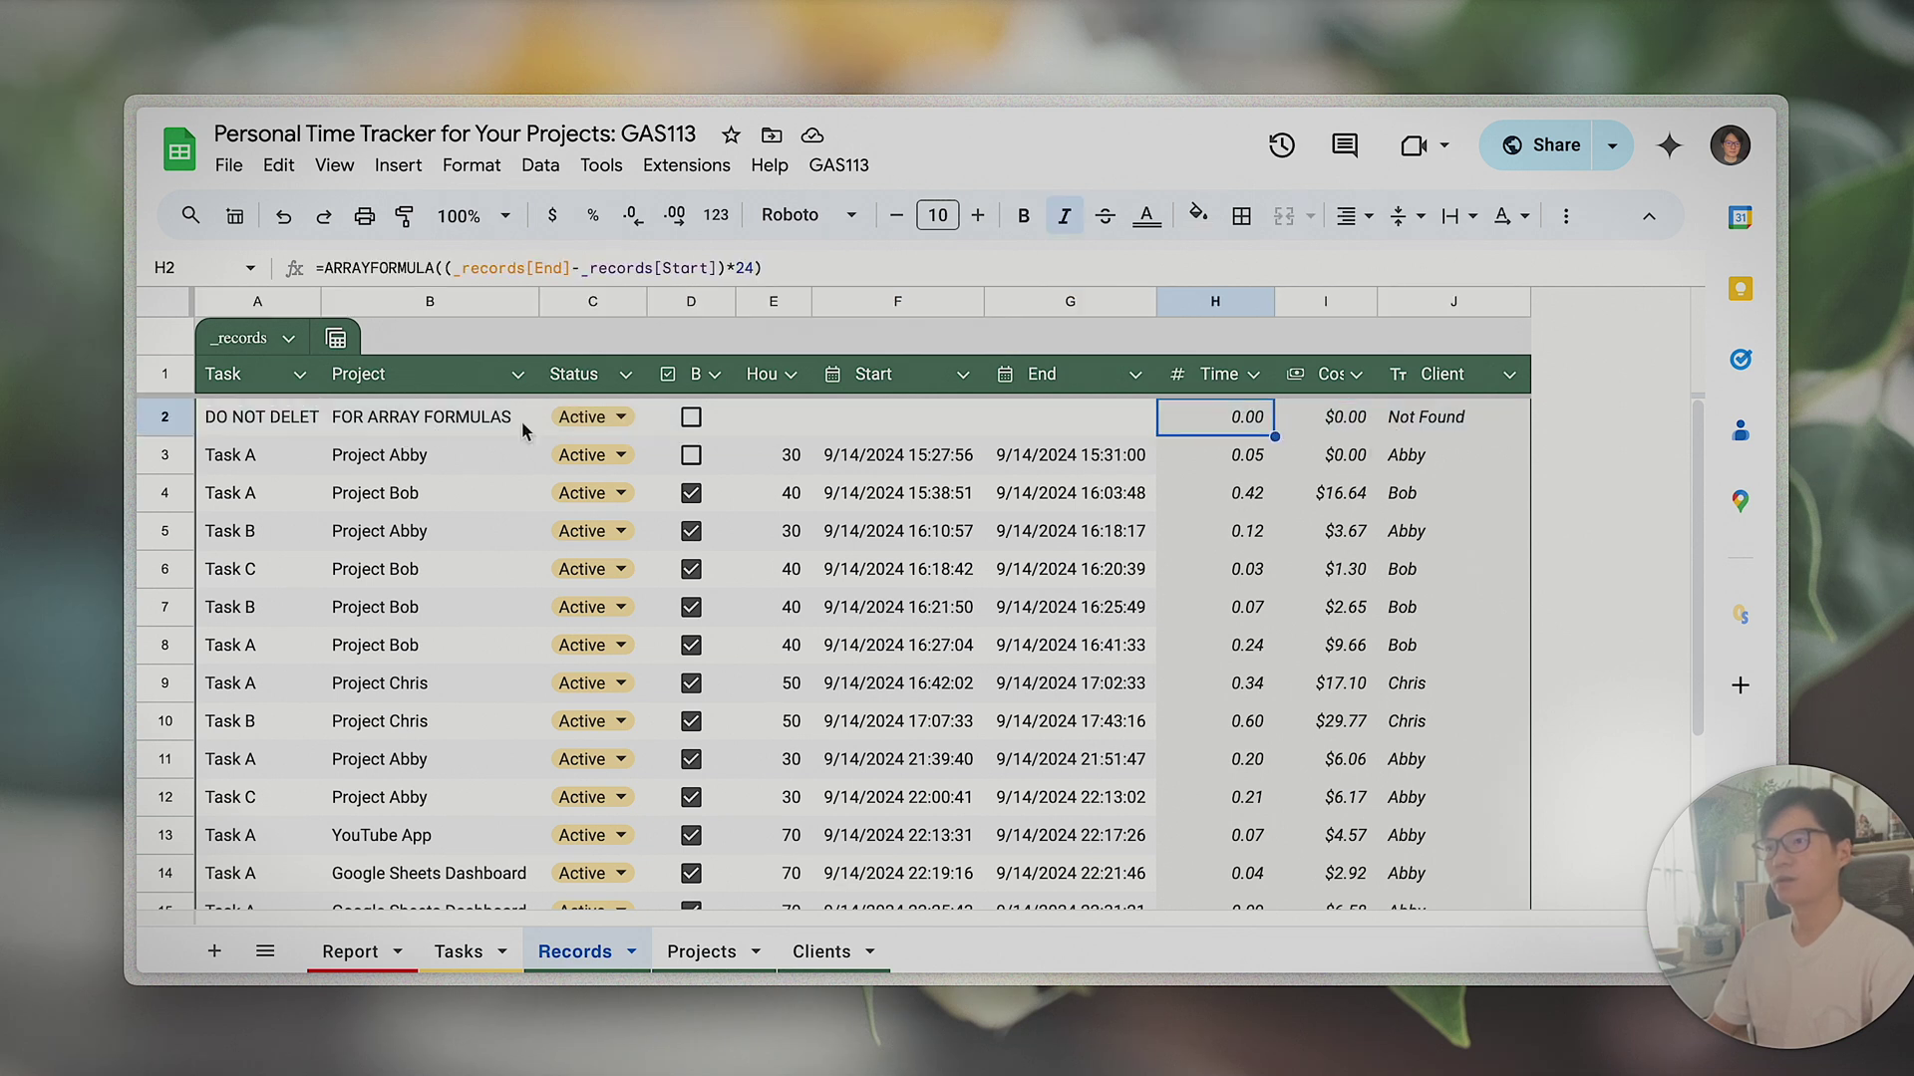
click(160, 429)
drag(171, 467, 151, 863)
scroll(190, 859, down, 2)
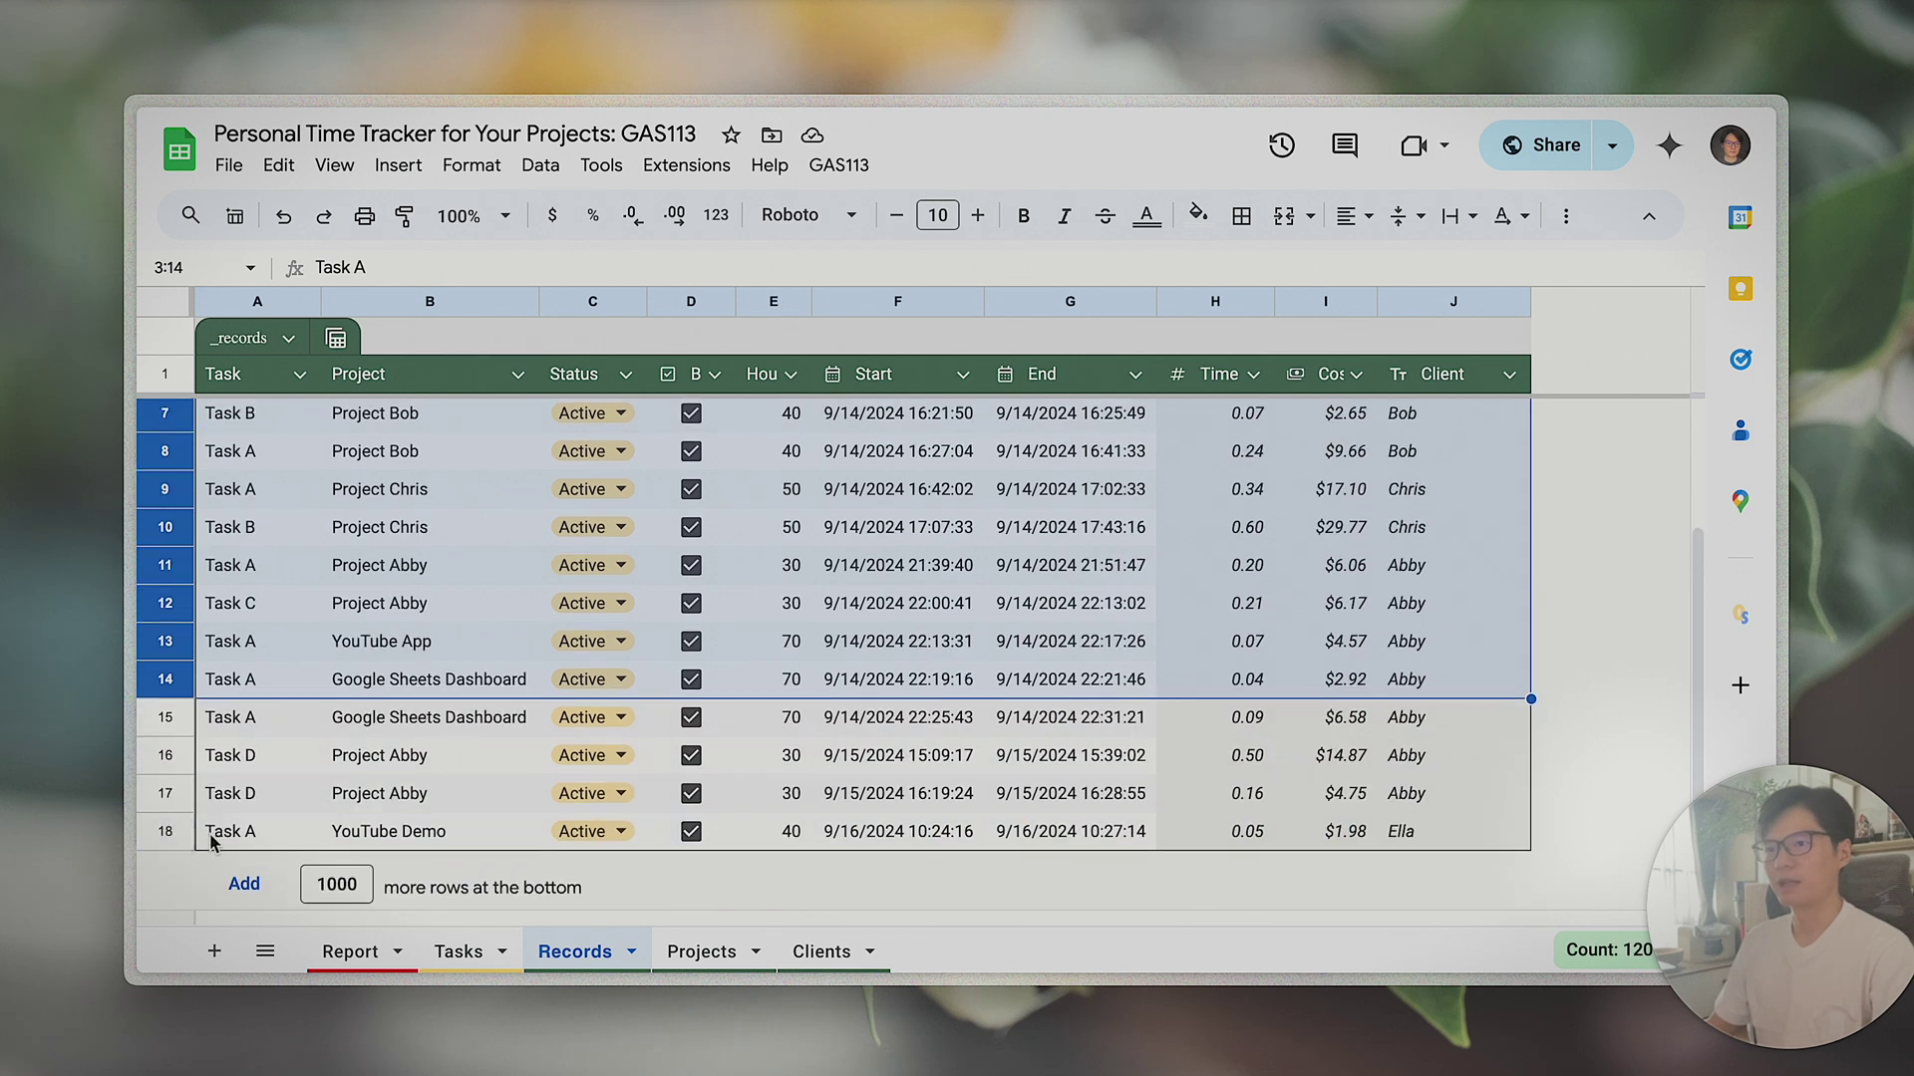
scroll(204, 847, up, 2)
scroll(214, 847, down, 2)
scroll(214, 847, up, 2)
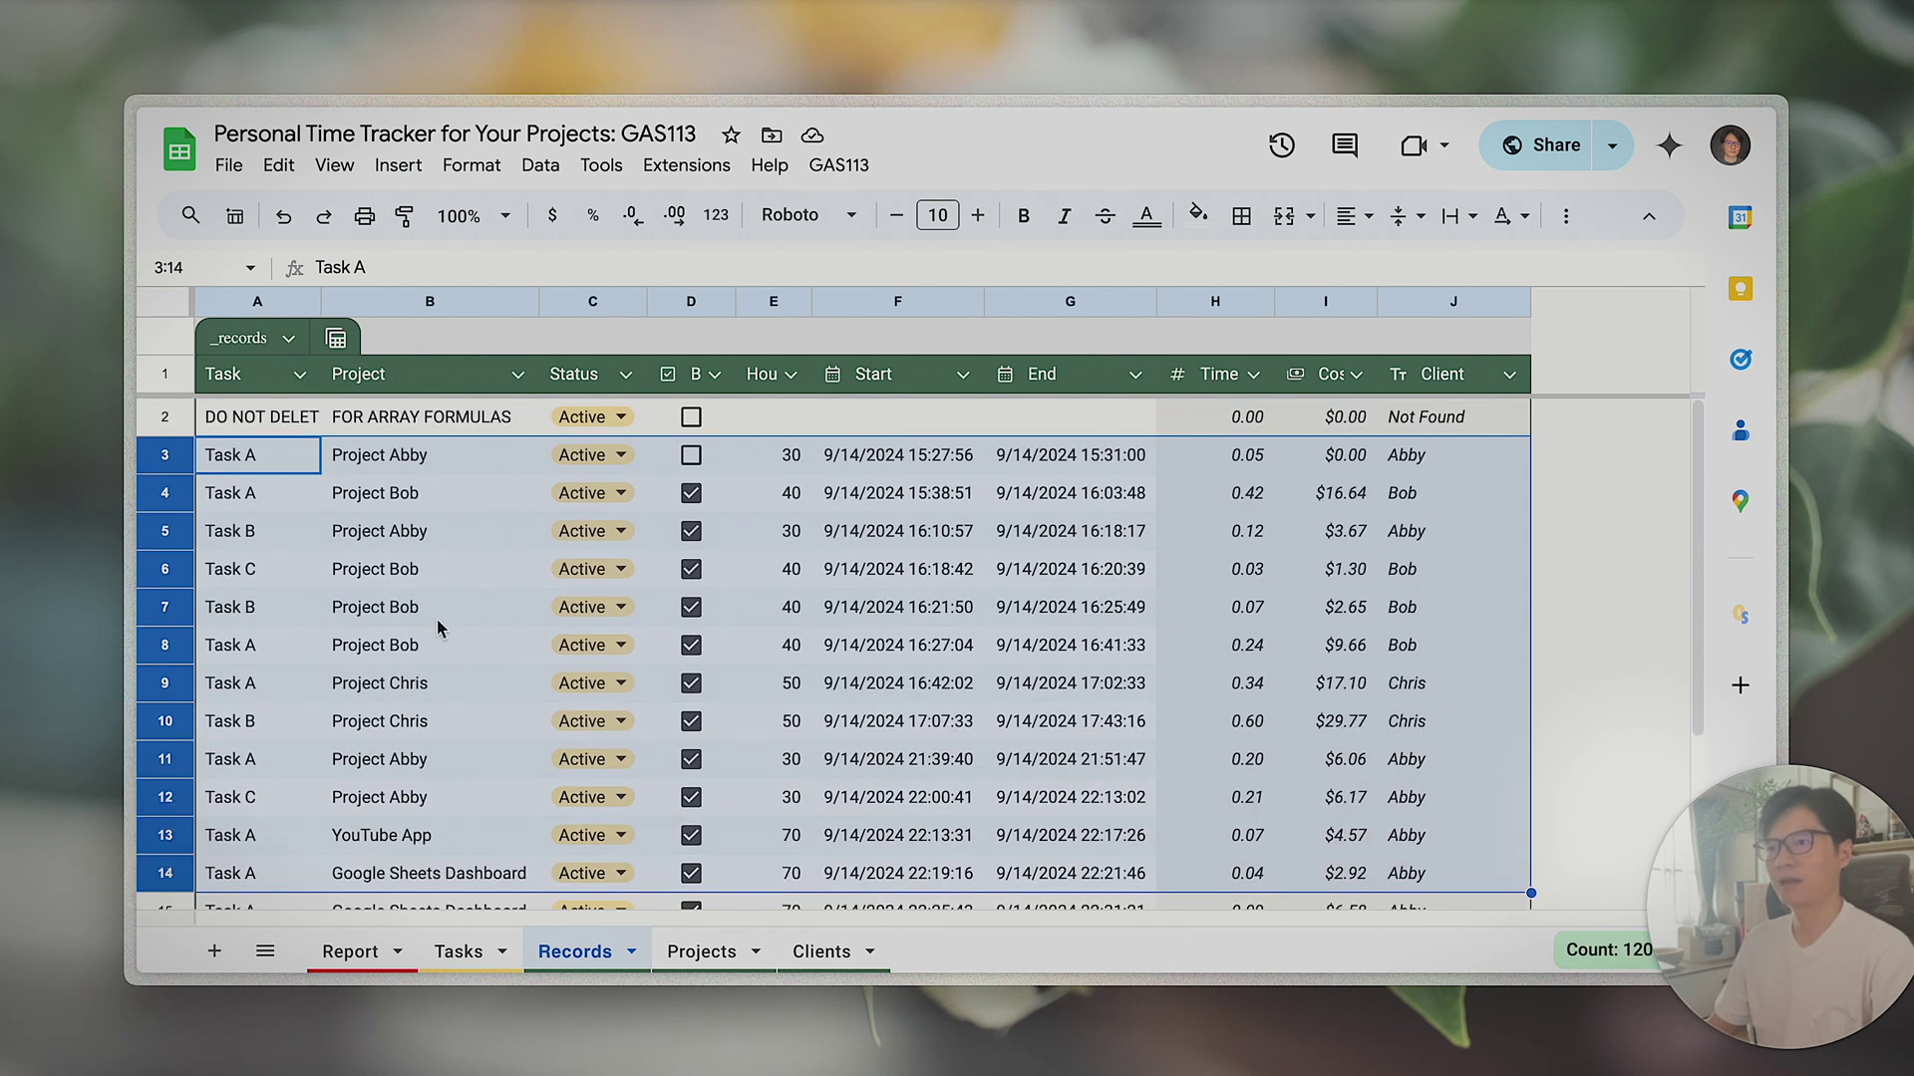
scroll(436, 628, down, 2)
scroll(437, 628, up, 2)
scroll(436, 628, down, 1)
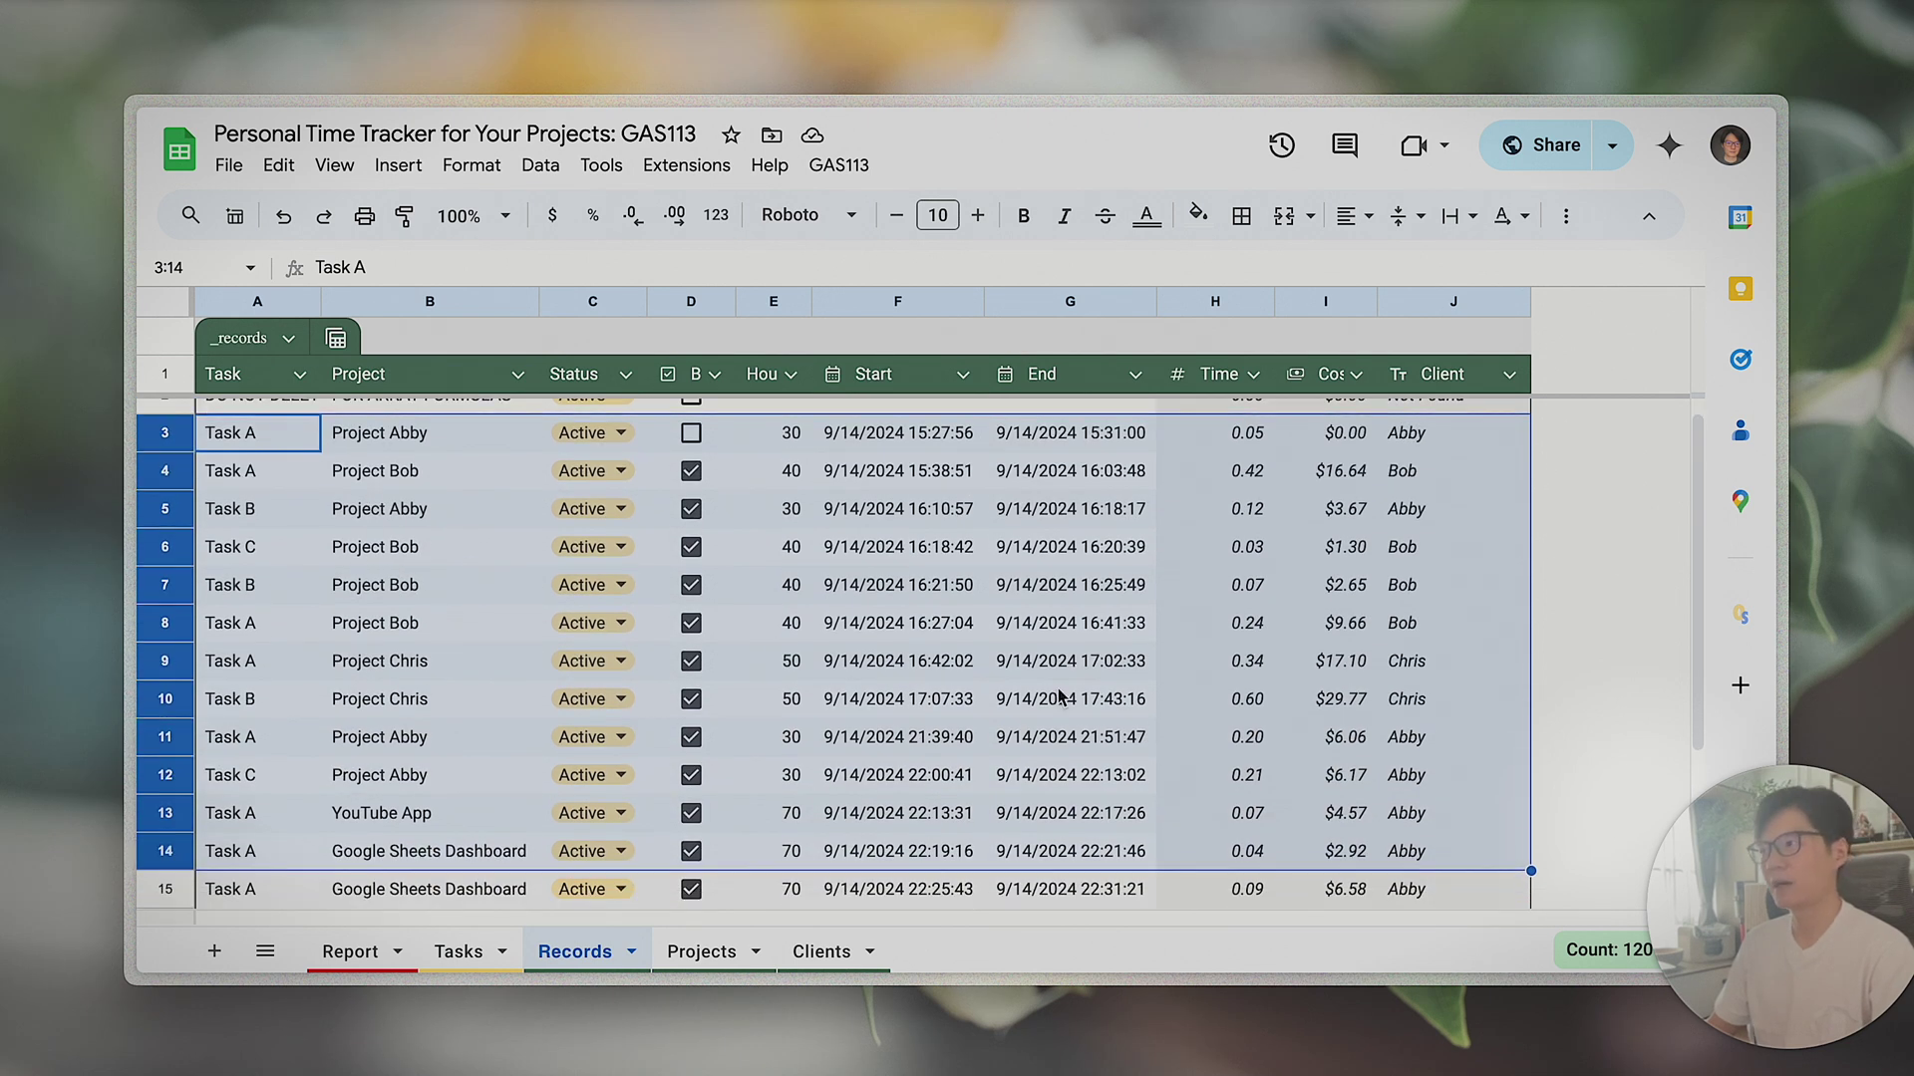
scroll(1062, 702, down, 2)
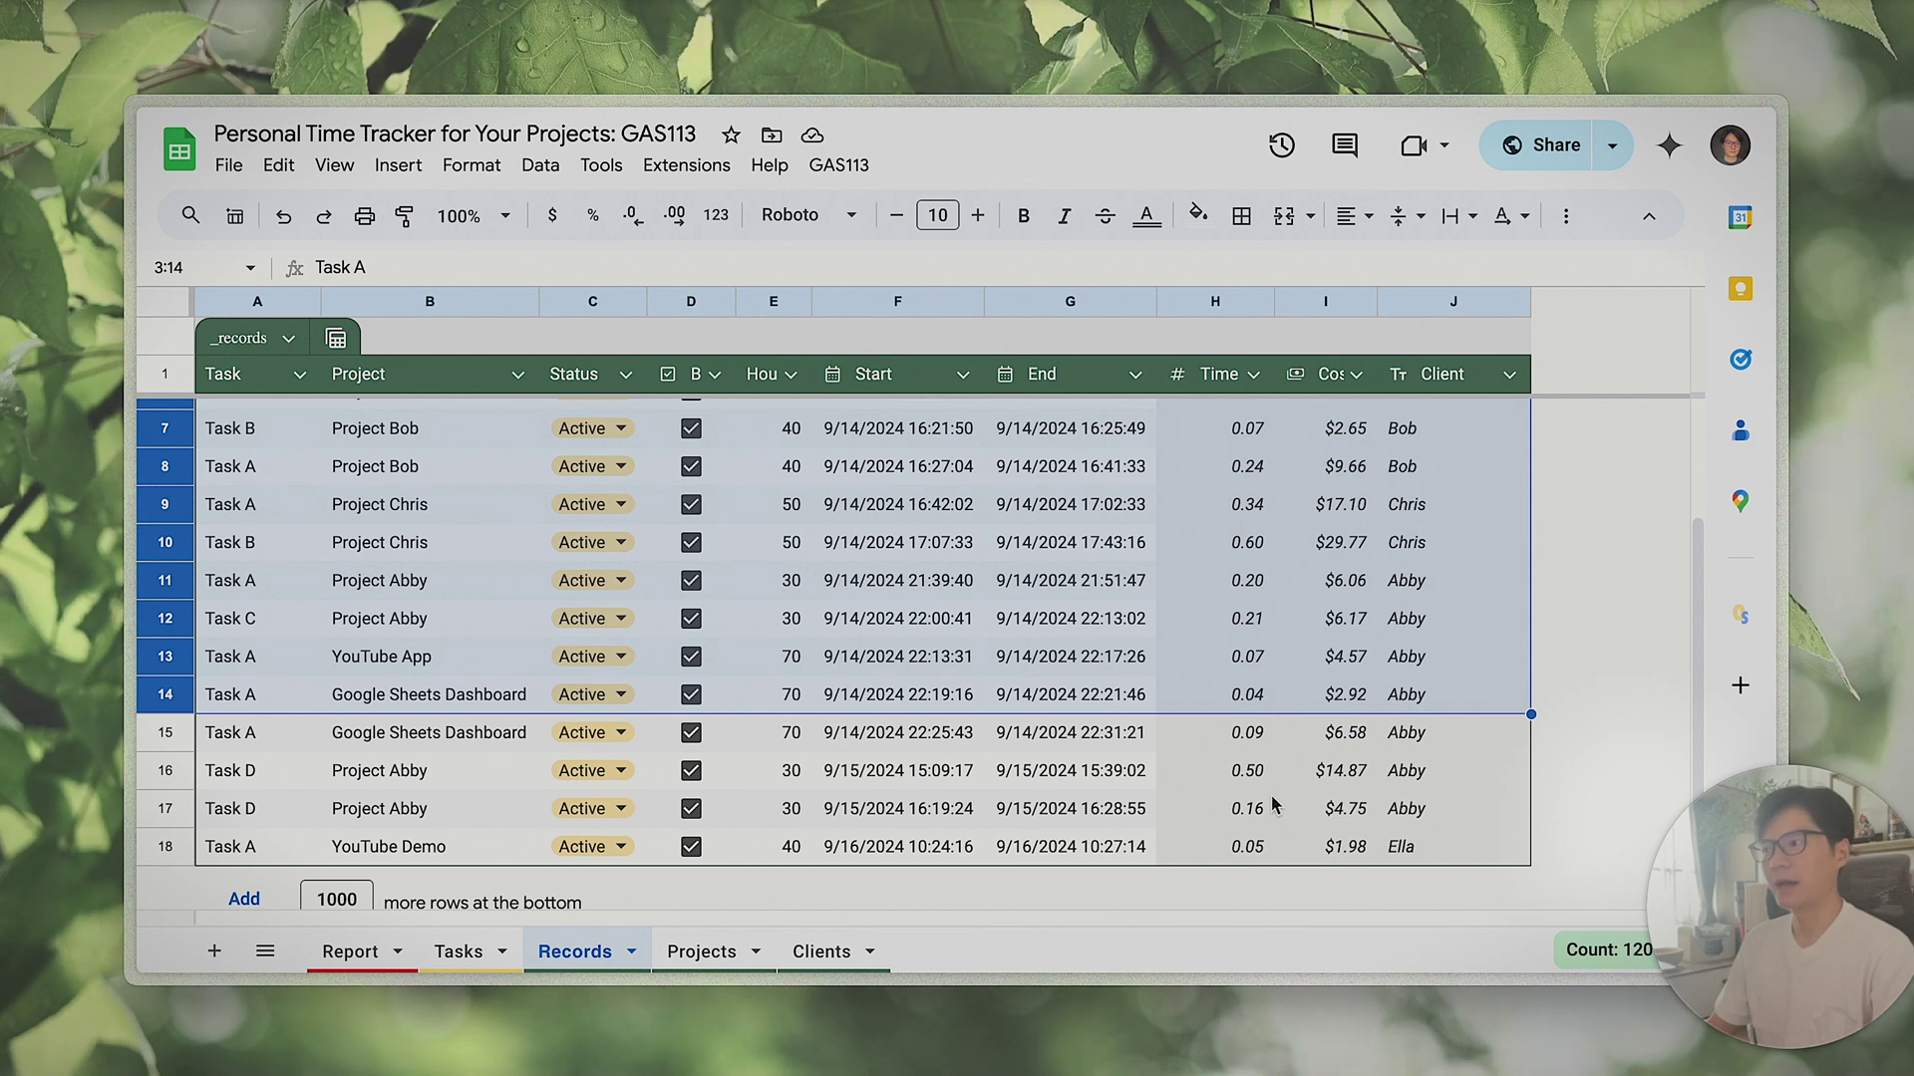
scroll(1276, 802, up, 3)
- Review the Client lookup in J2 and the H2–J2 formulas again, then visit Tasks
click(1445, 454)
click(1445, 429)
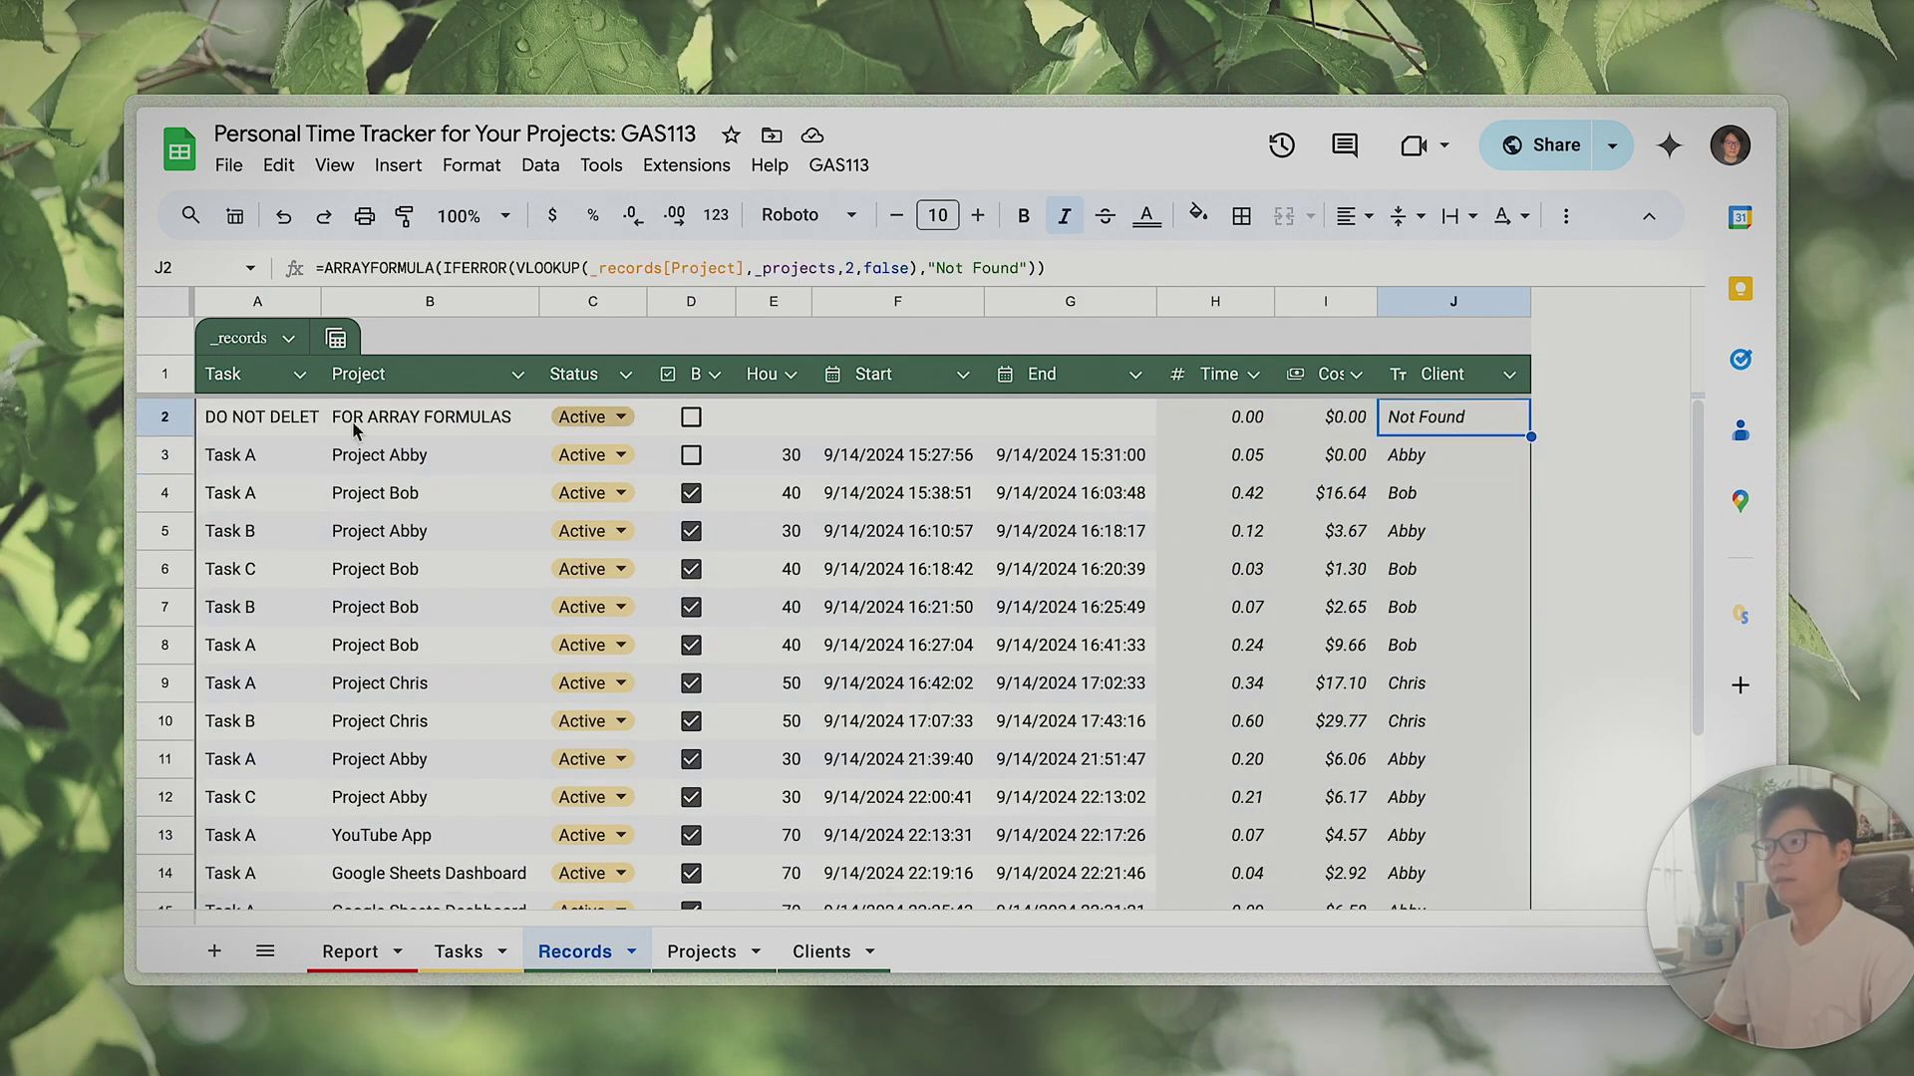
click(428, 416)
click(169, 429)
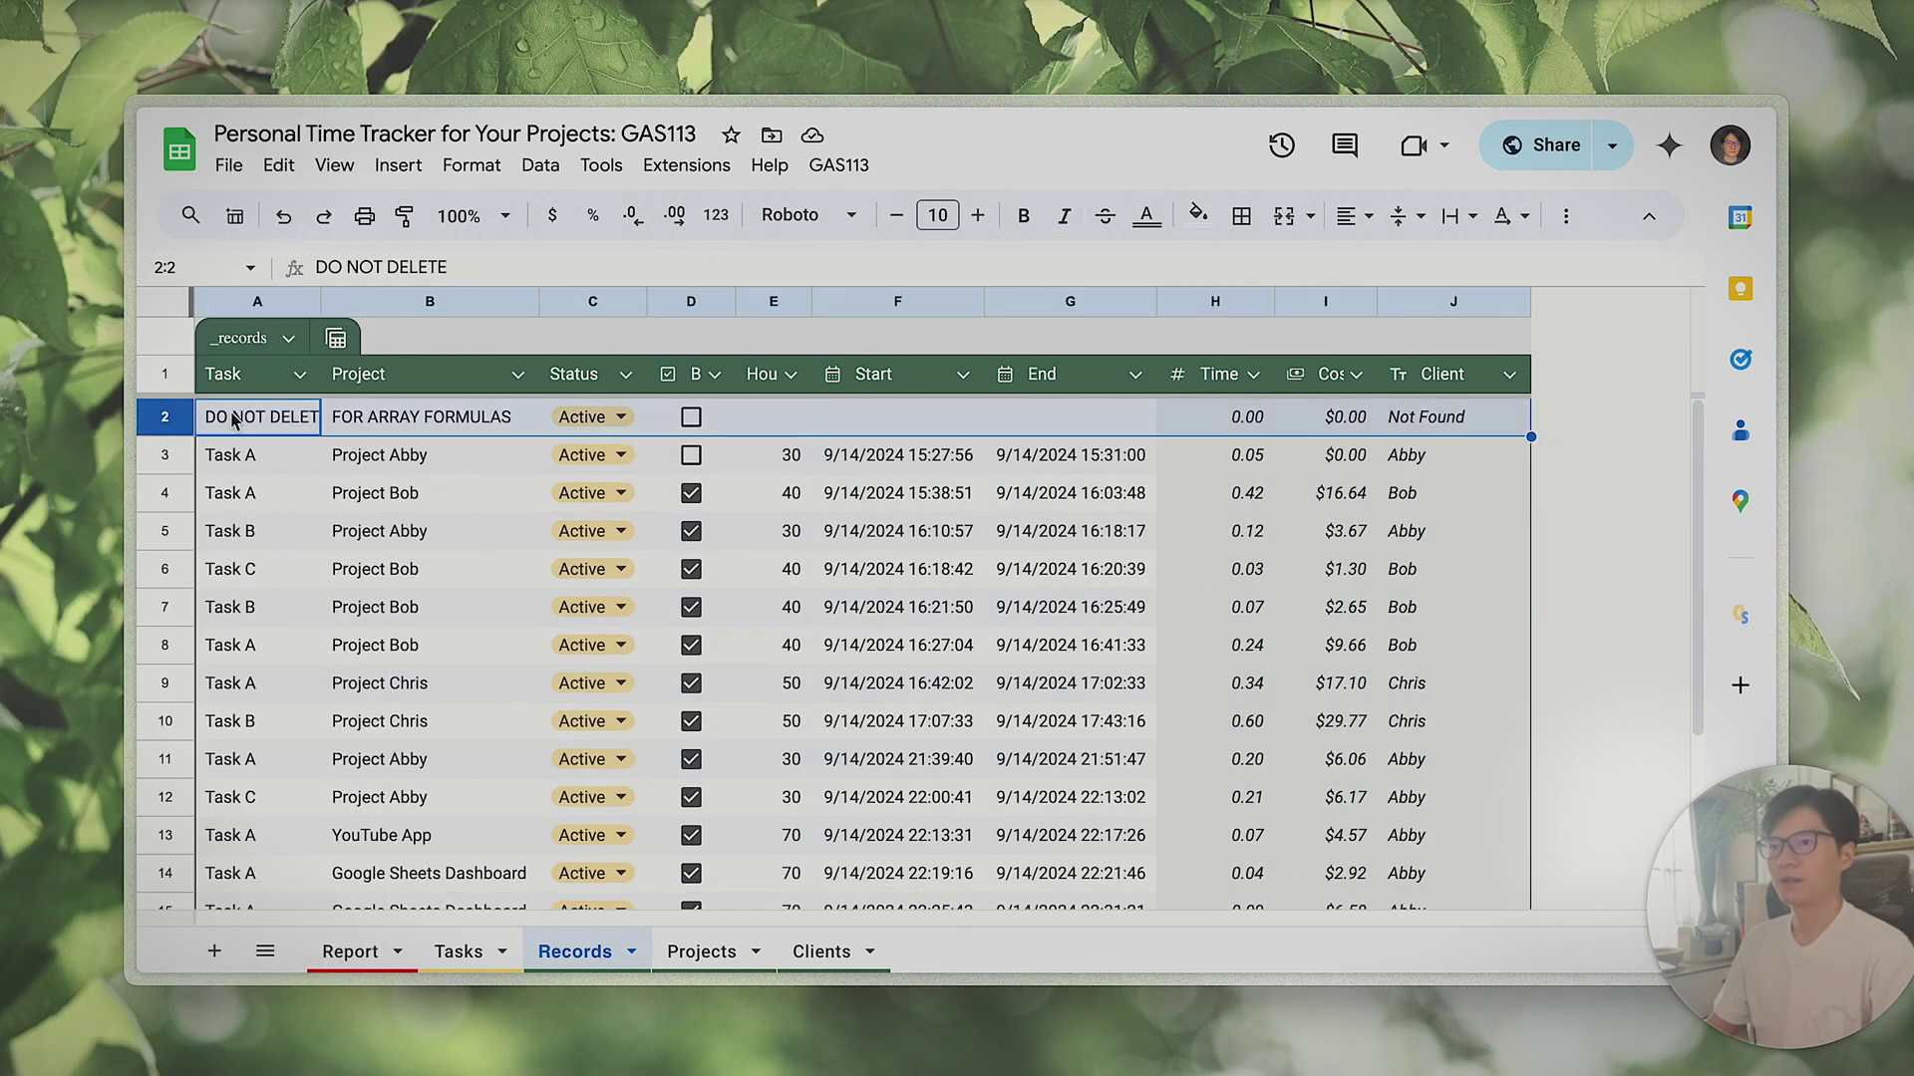
click(1248, 416)
click(1330, 423)
click(1410, 421)
click(1260, 424)
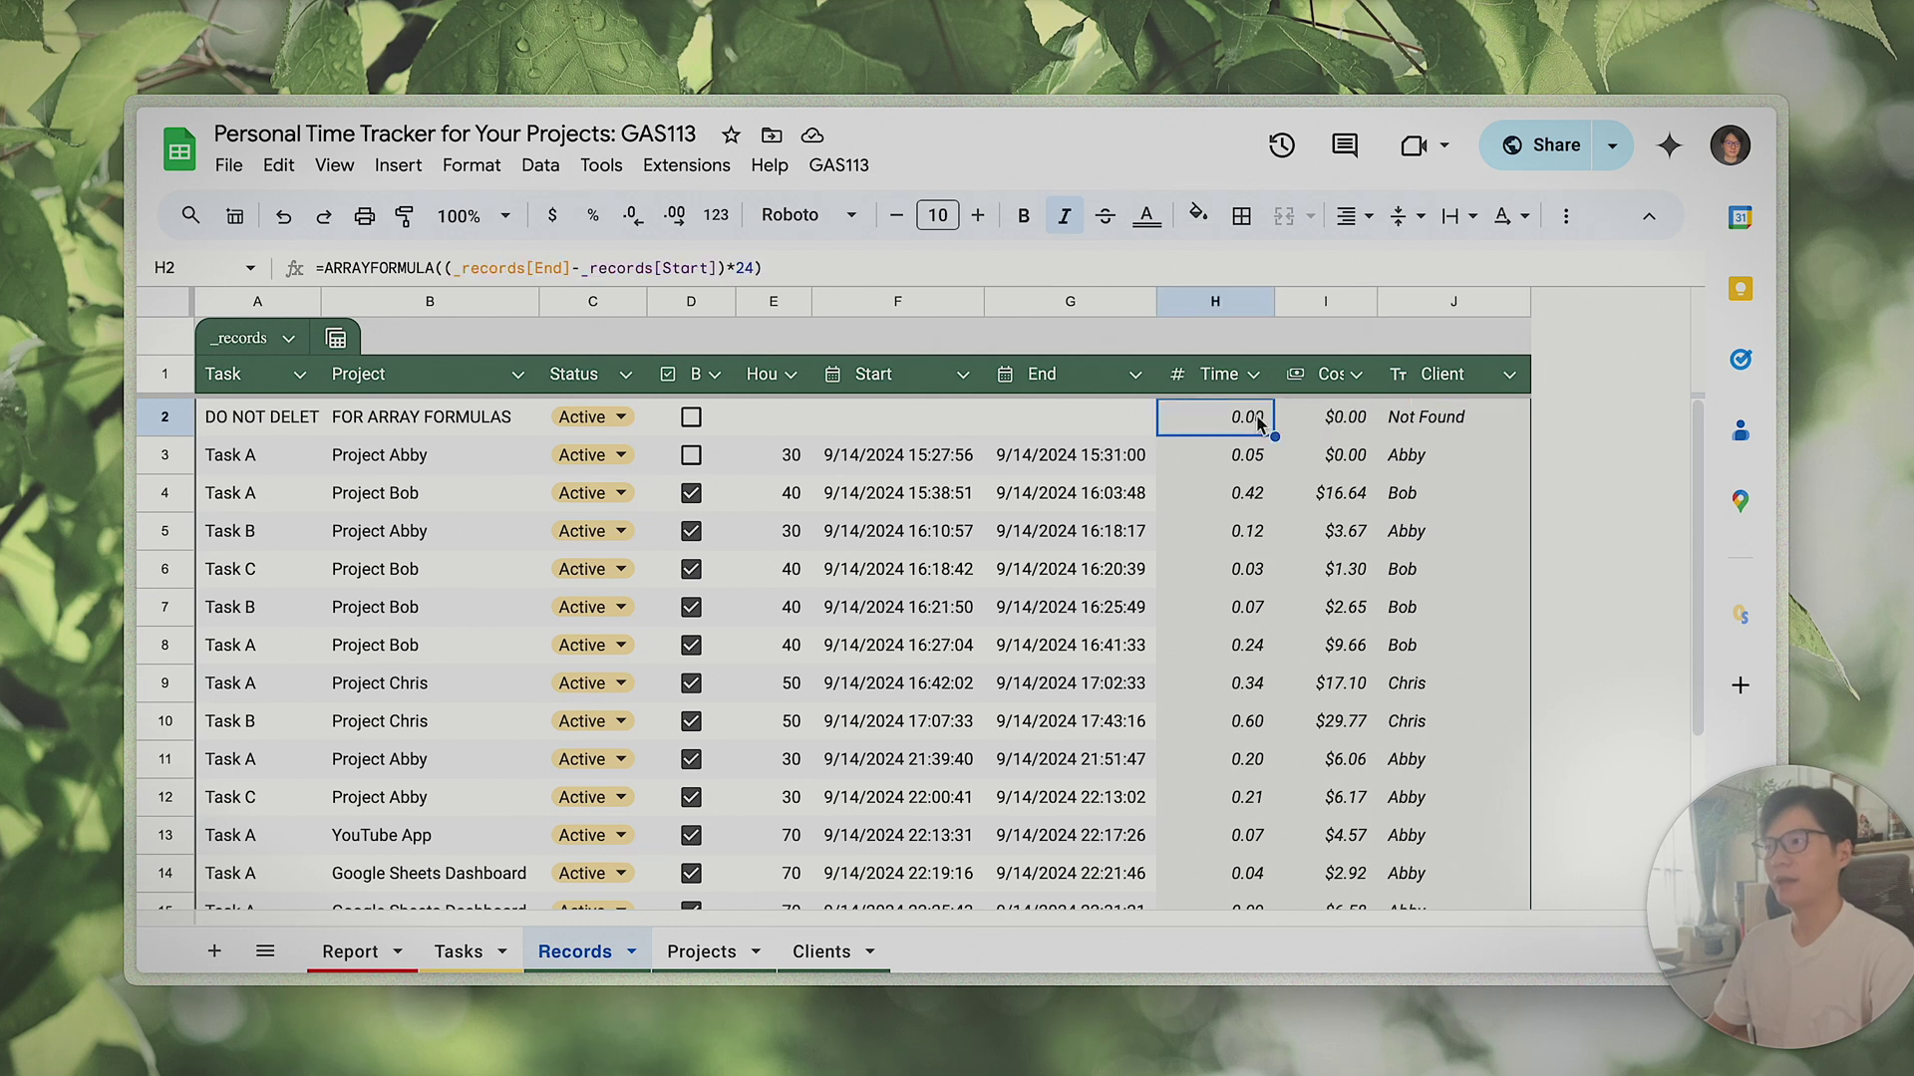
scroll(1302, 687, down, 3)
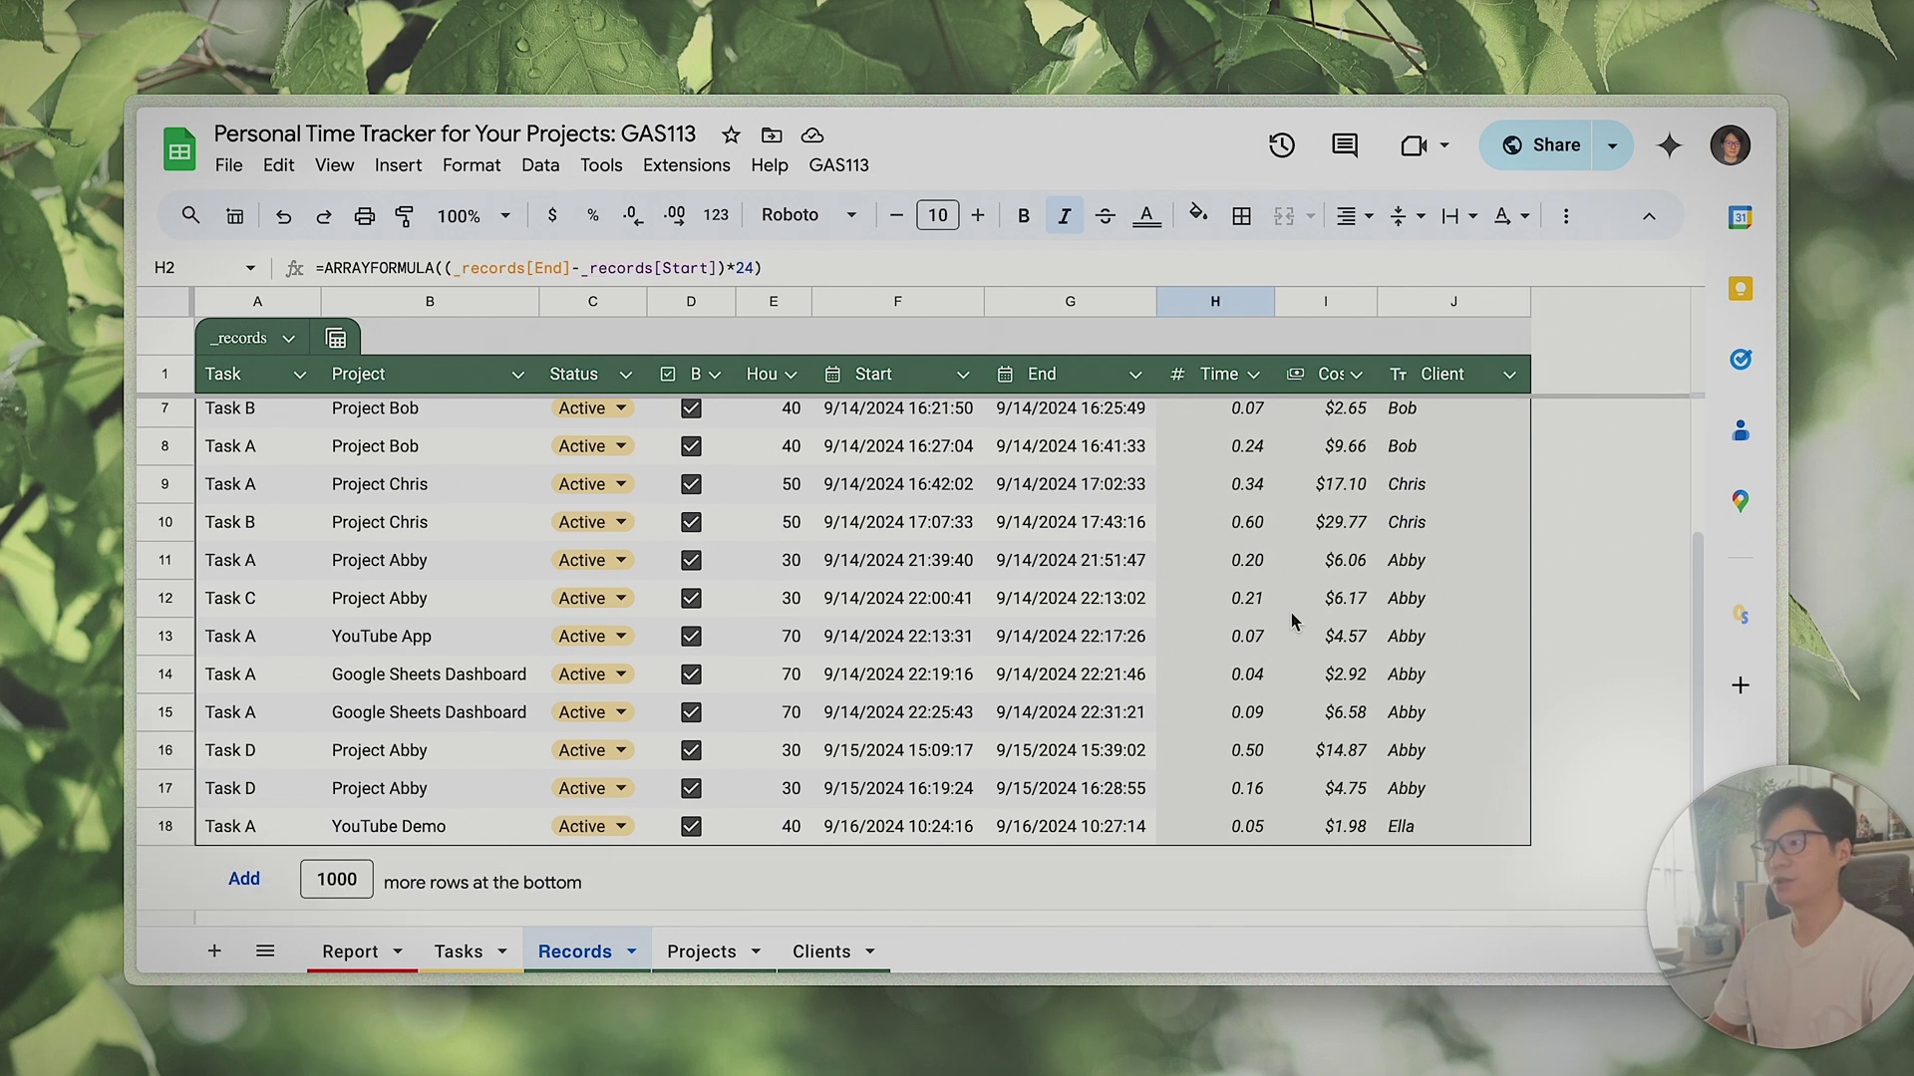
scroll(1285, 594, up, 3)
scroll(1259, 538, down, 3)
scroll(1260, 695, up, 3)
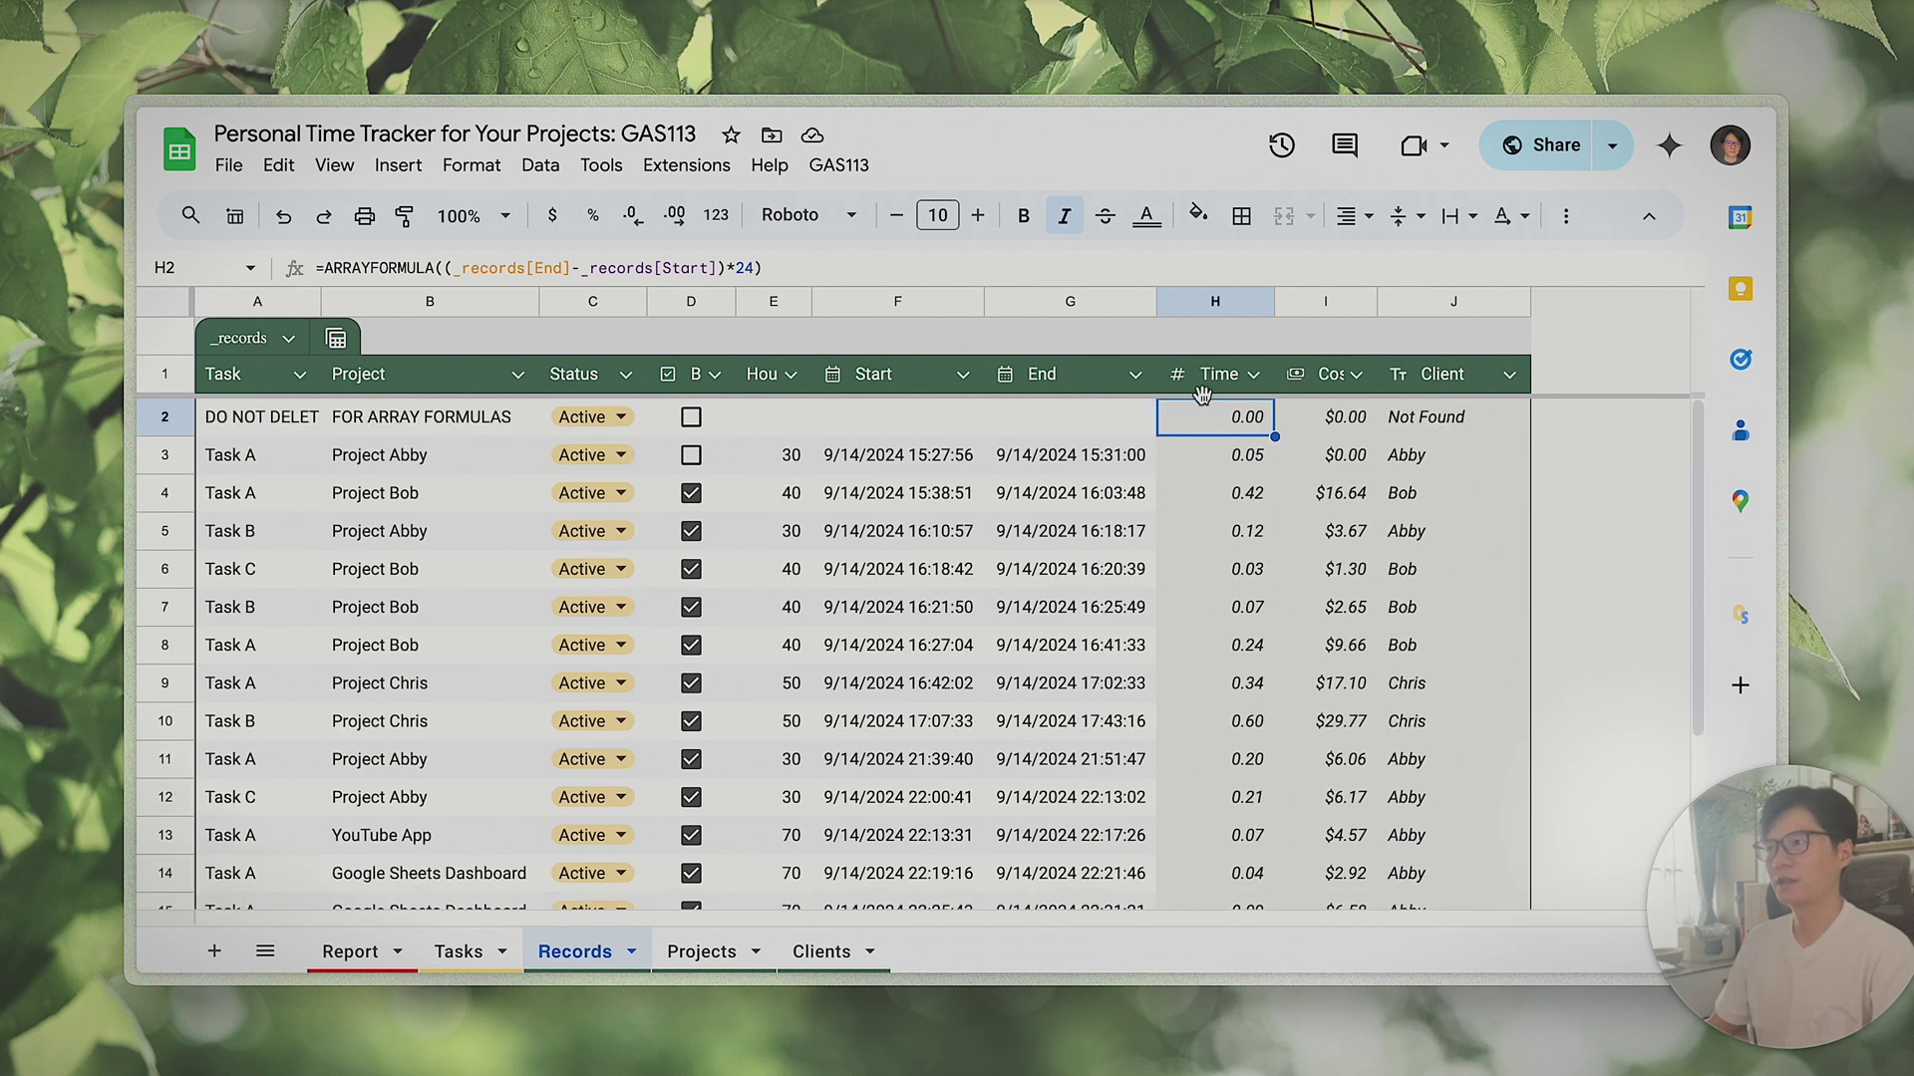
scroll(1286, 662, down, 3)
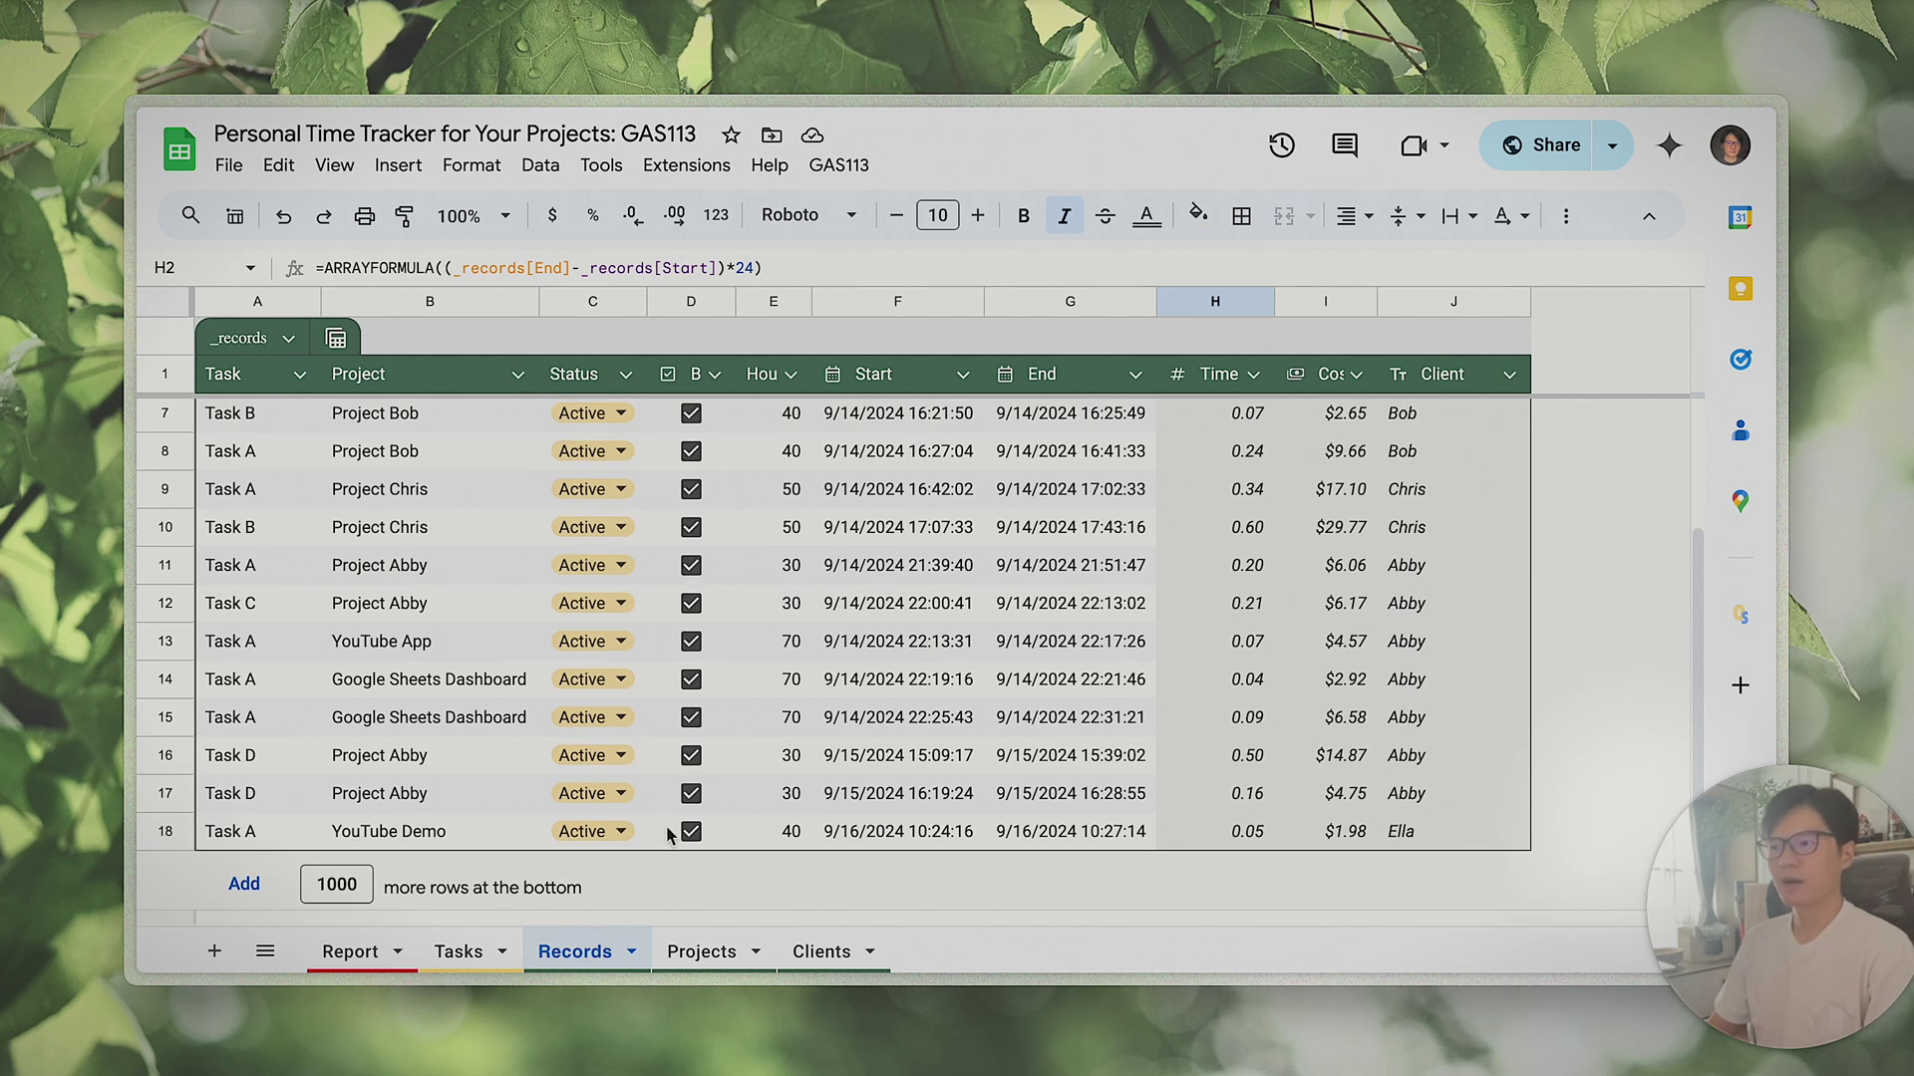
click(460, 952)
click(575, 952)
click(451, 957)
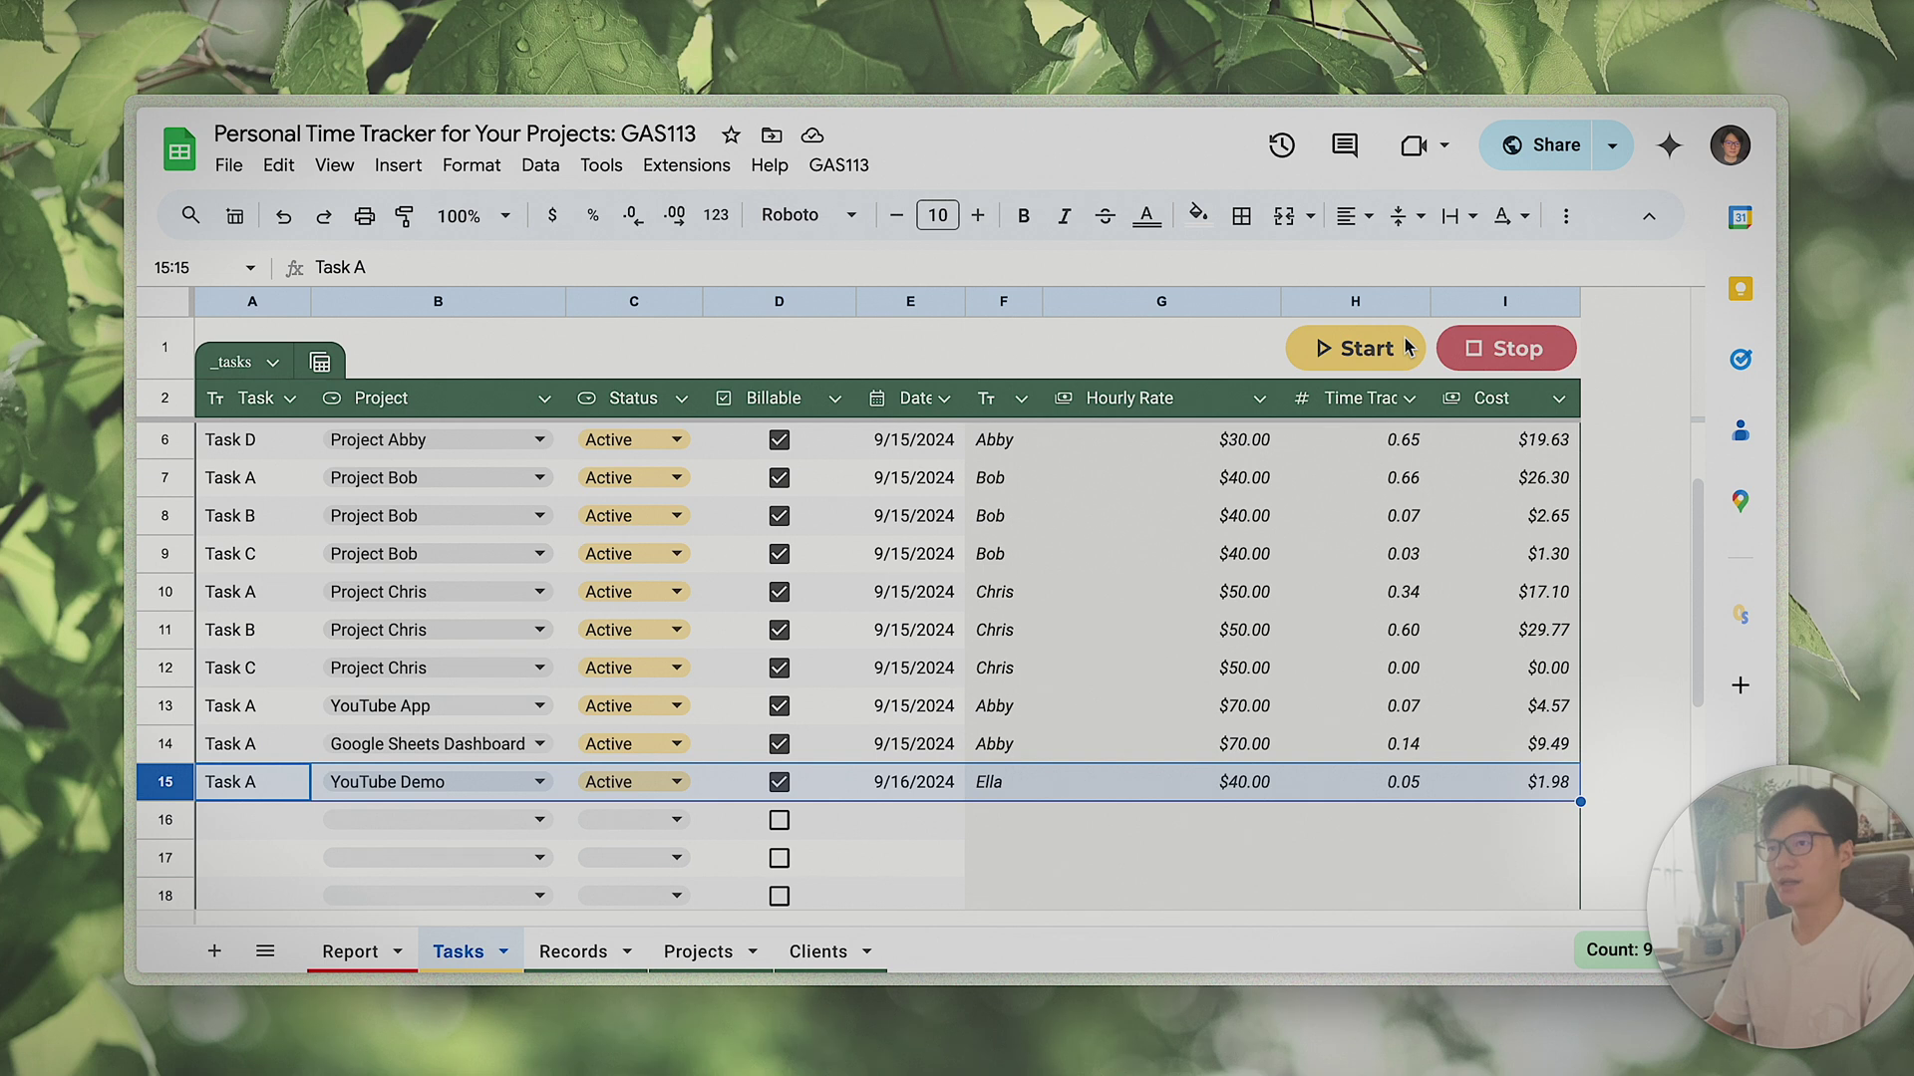
click(1154, 364)
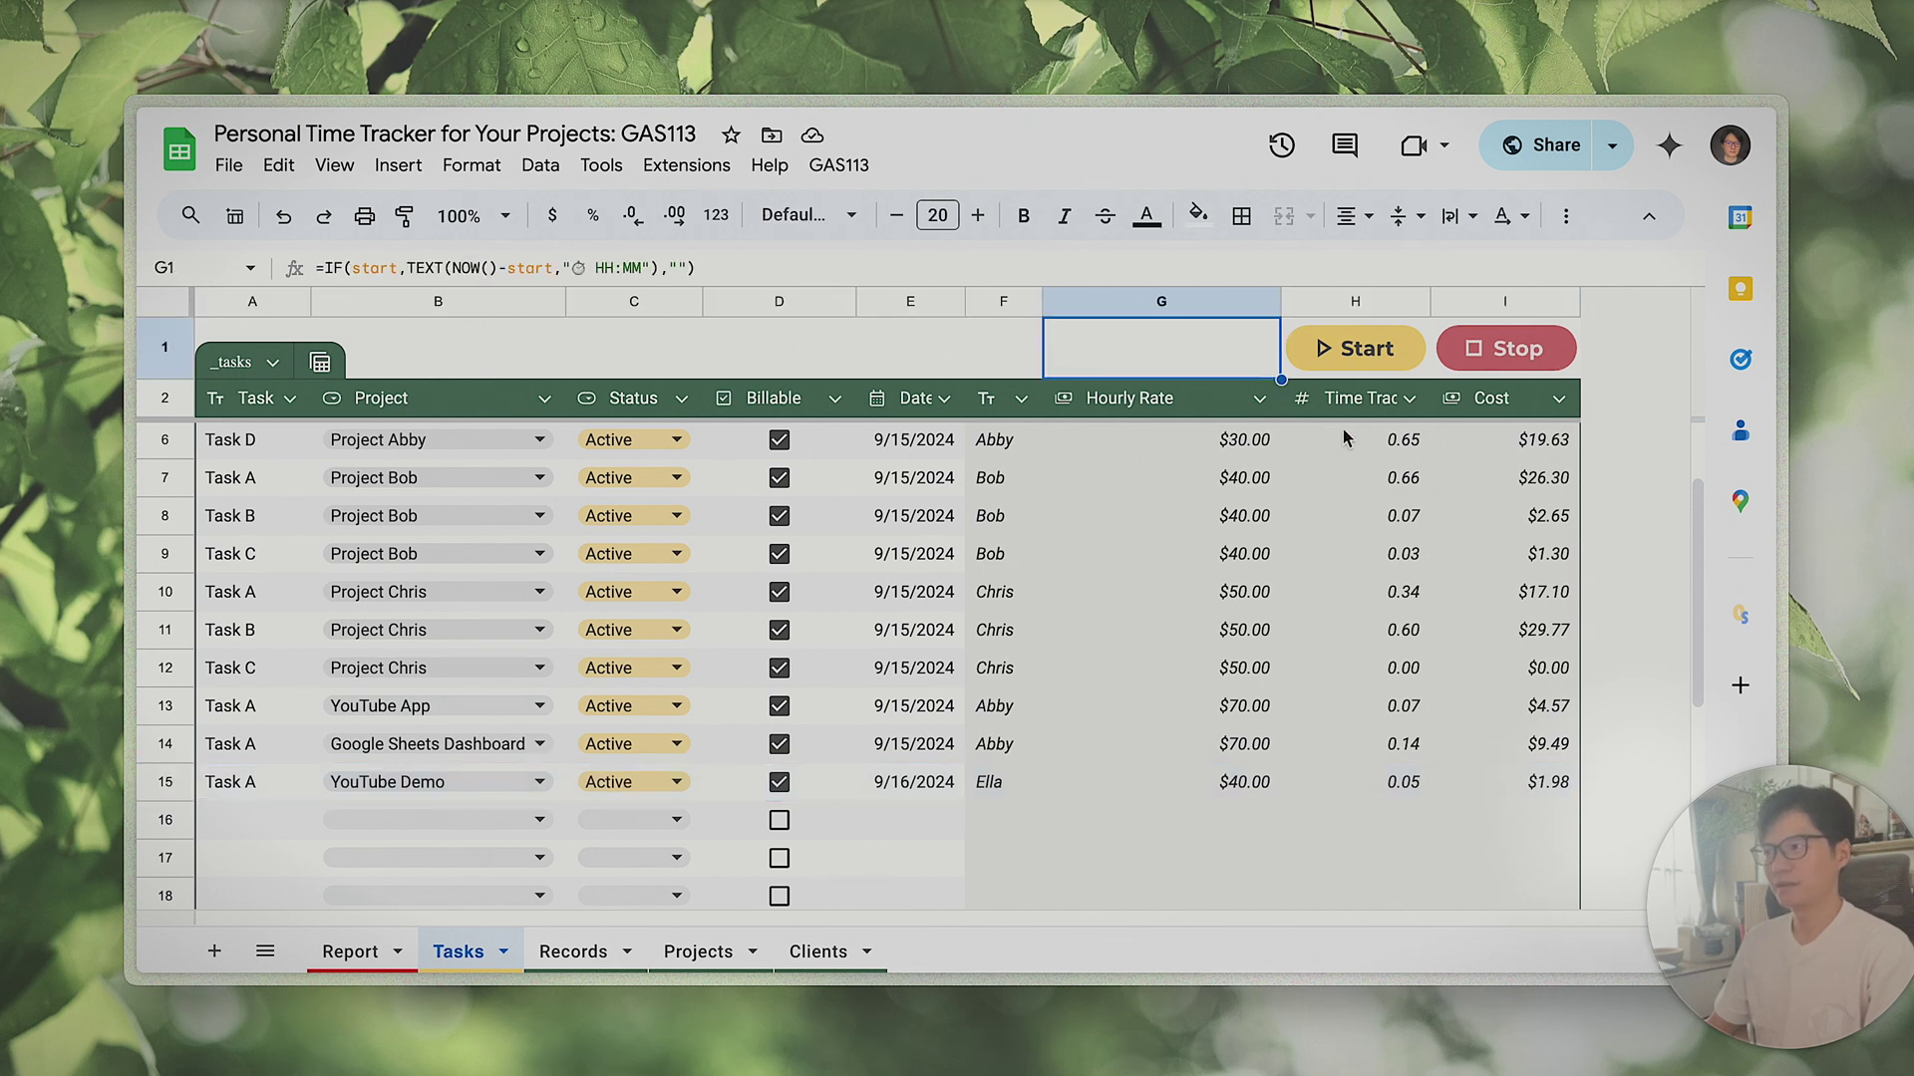
scroll(1009, 649, down, 1)
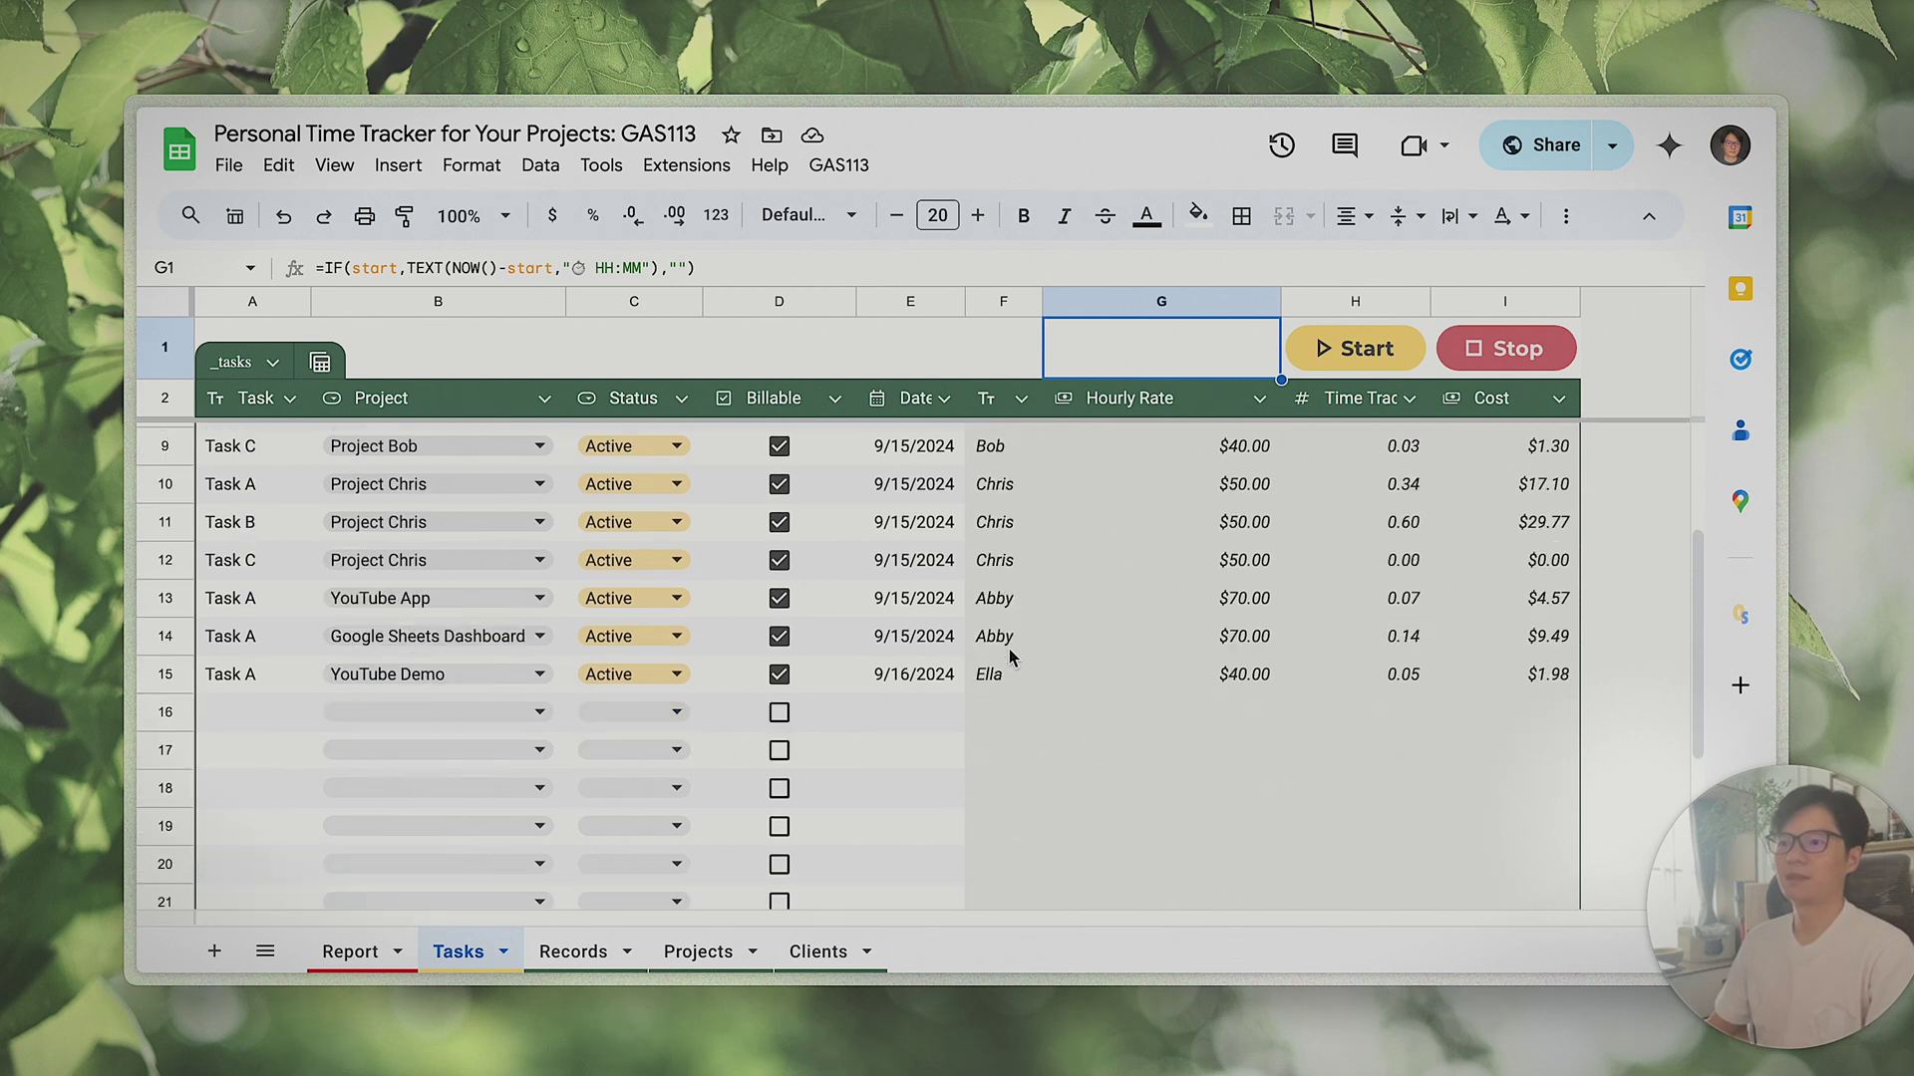
scroll(1010, 657, down, 1)
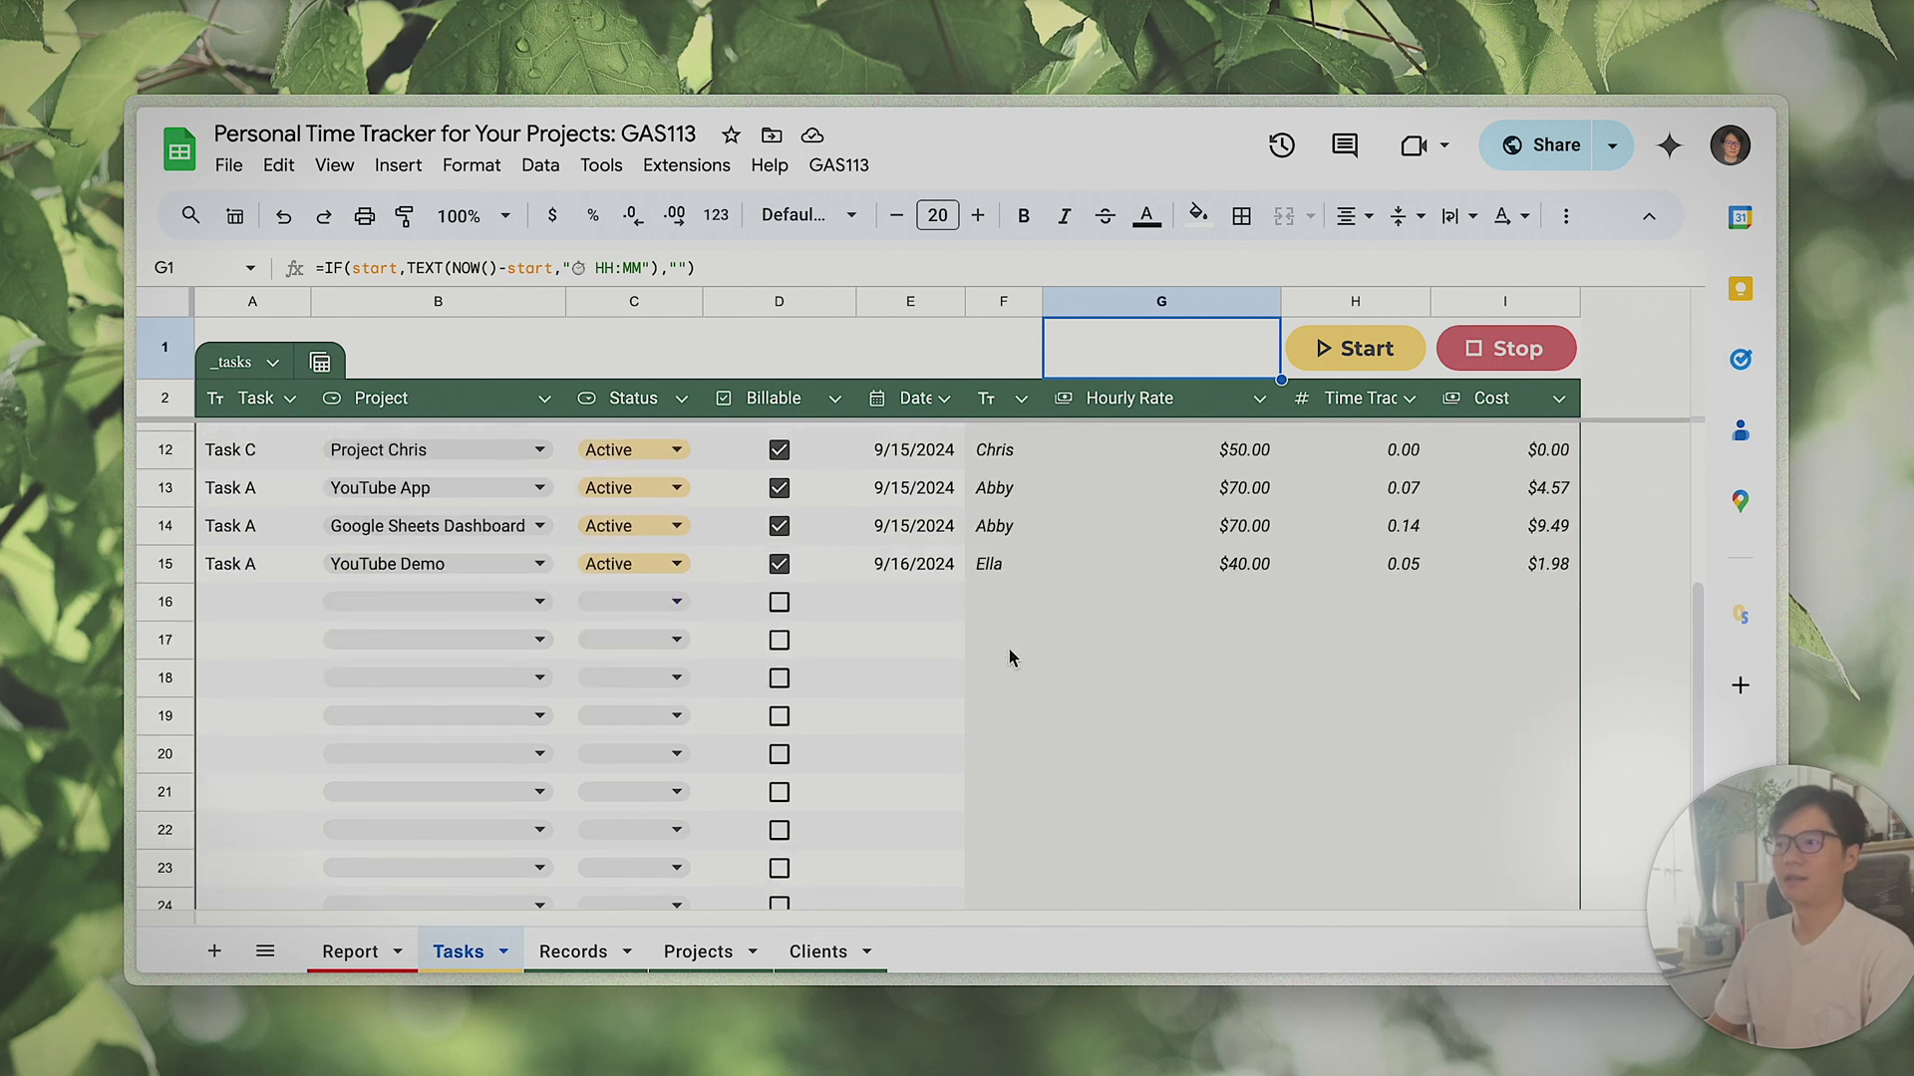
click(256, 604)
click(240, 571)
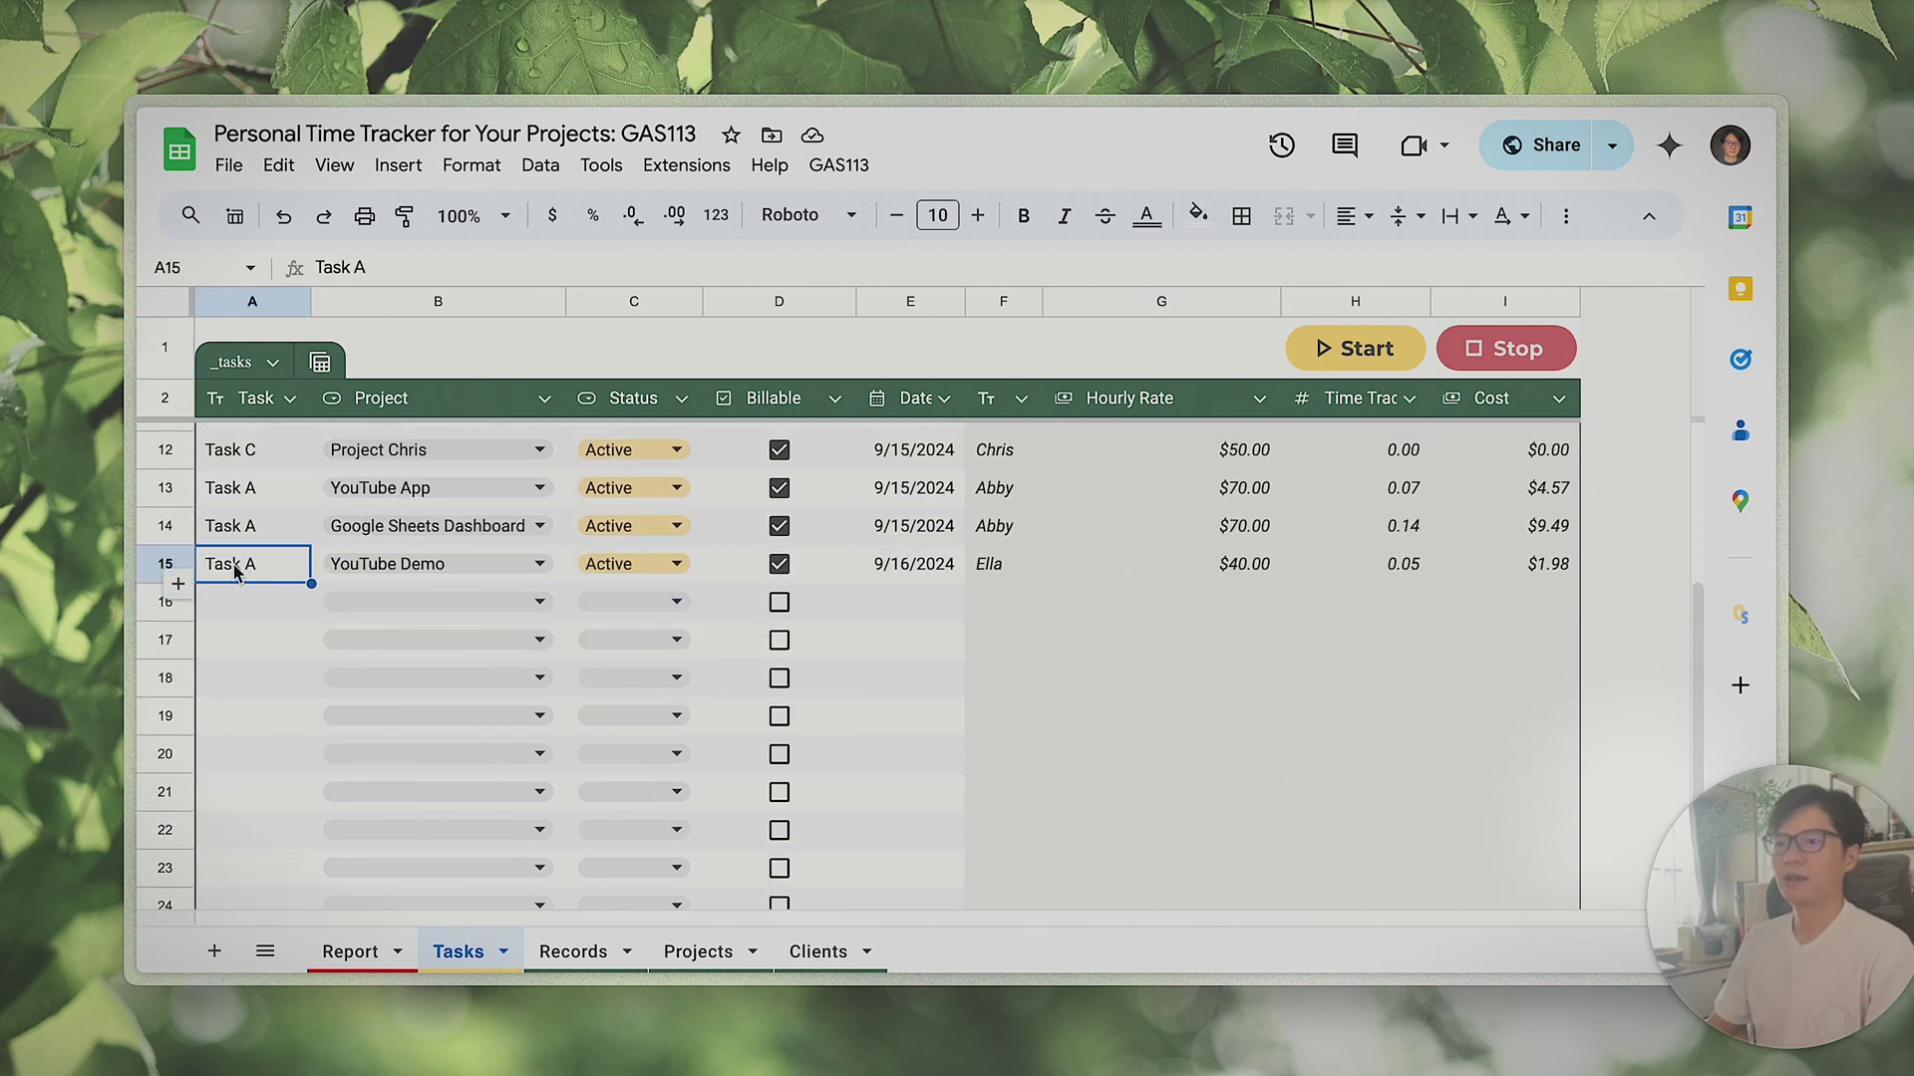
click(165, 560)
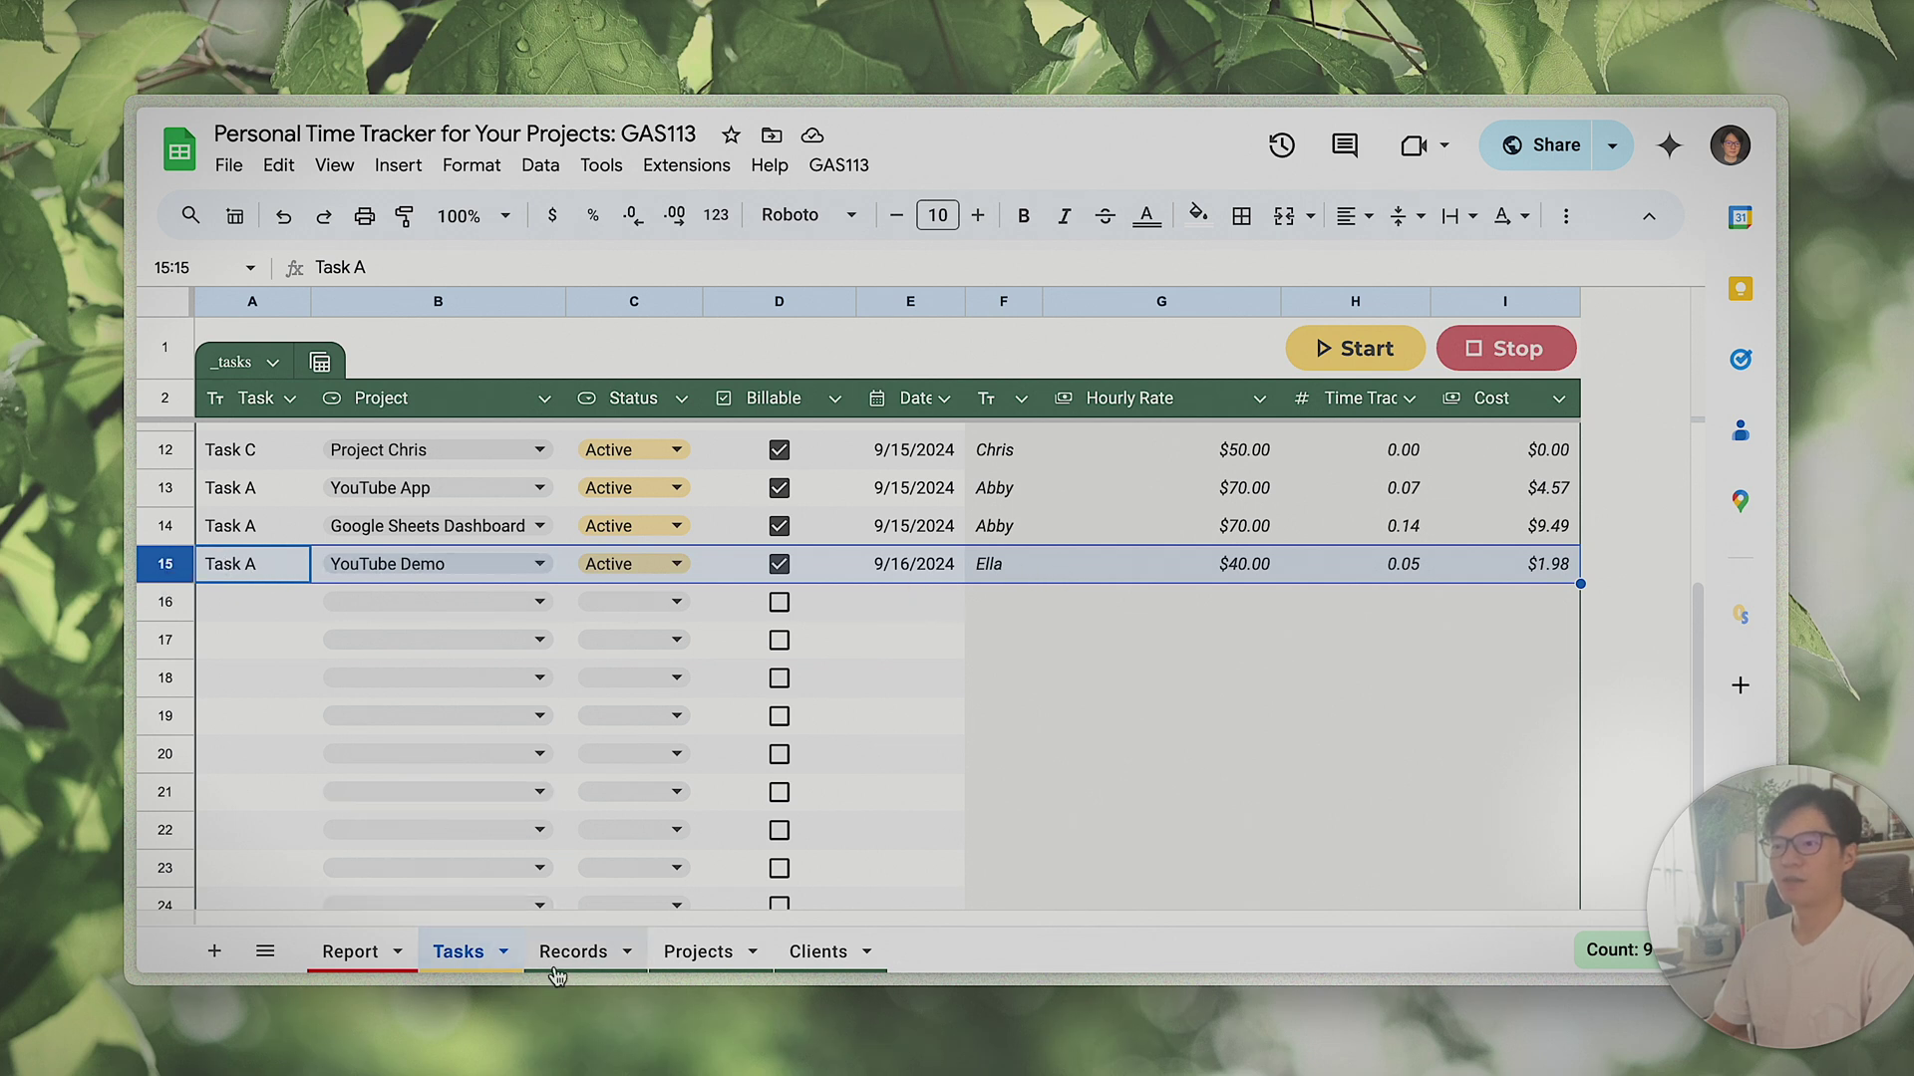
click(247, 566)
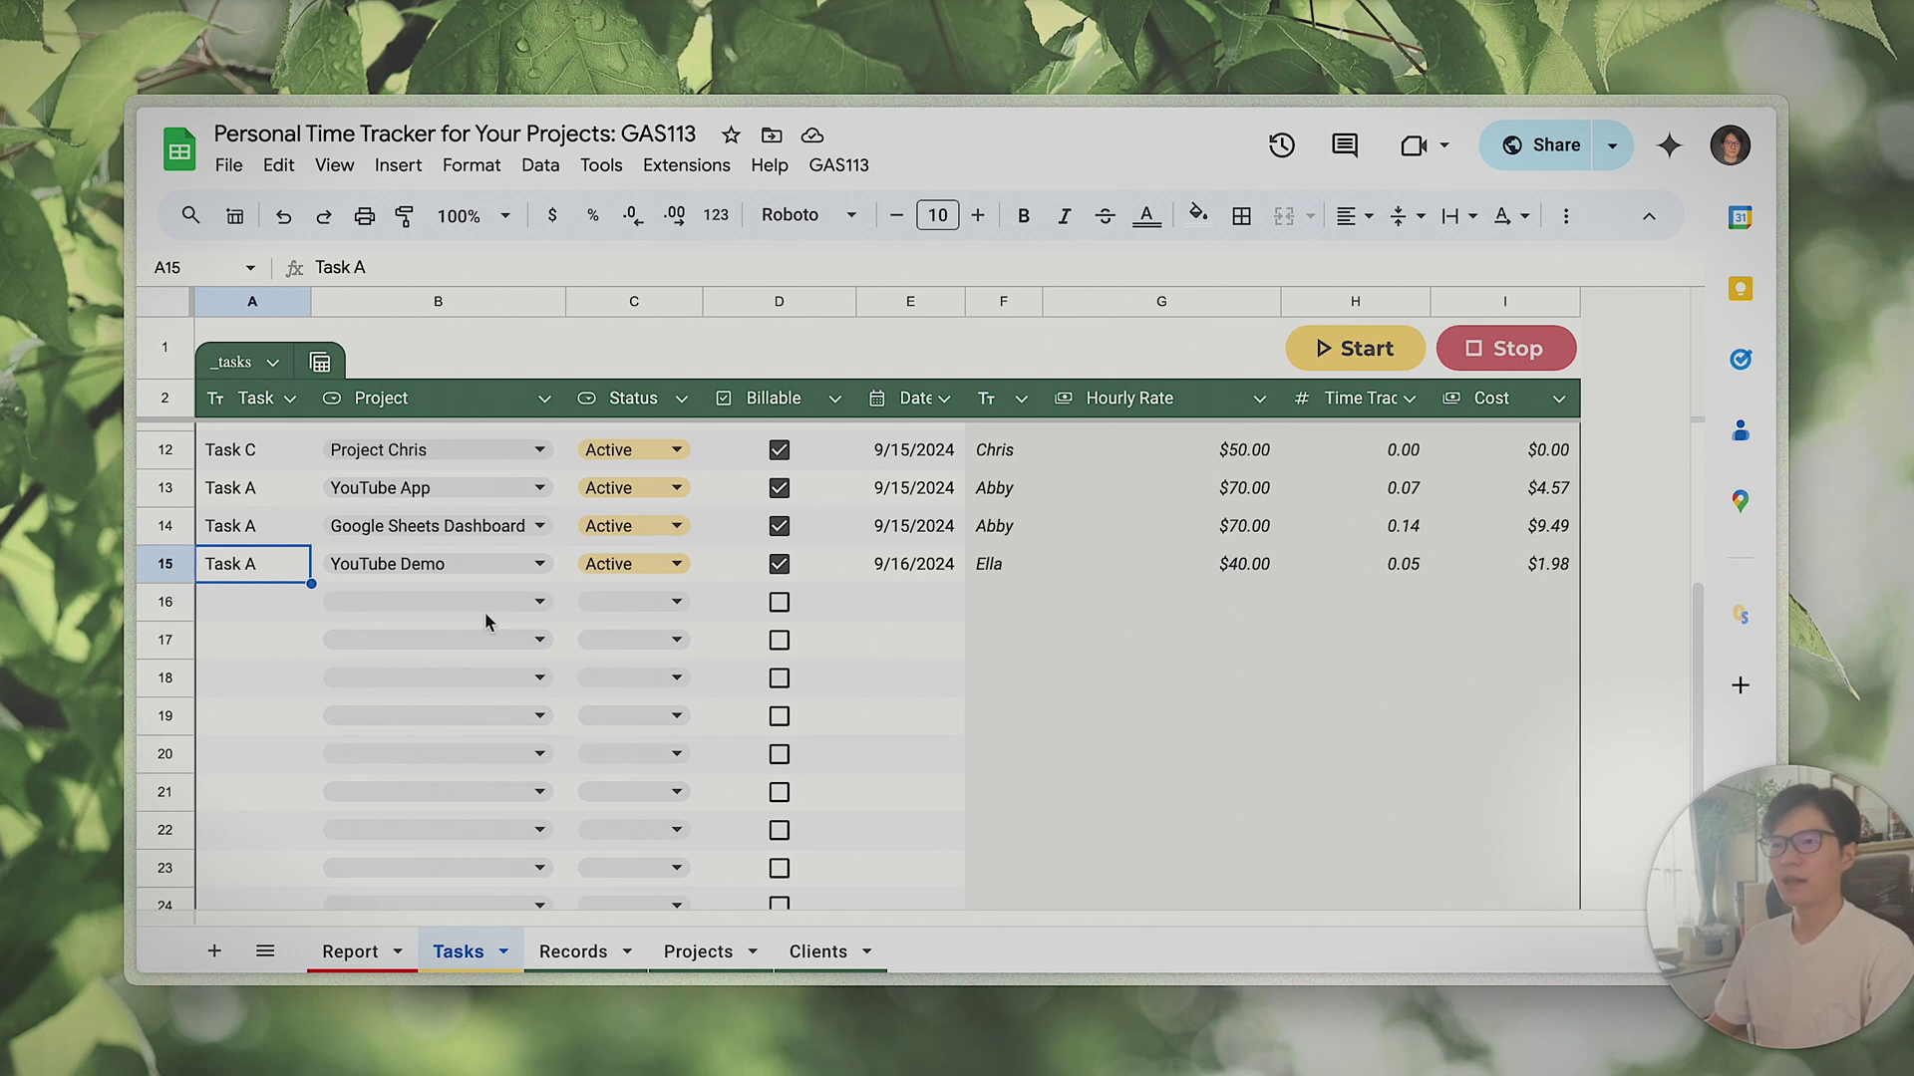
click(253, 301)
click(271, 568)
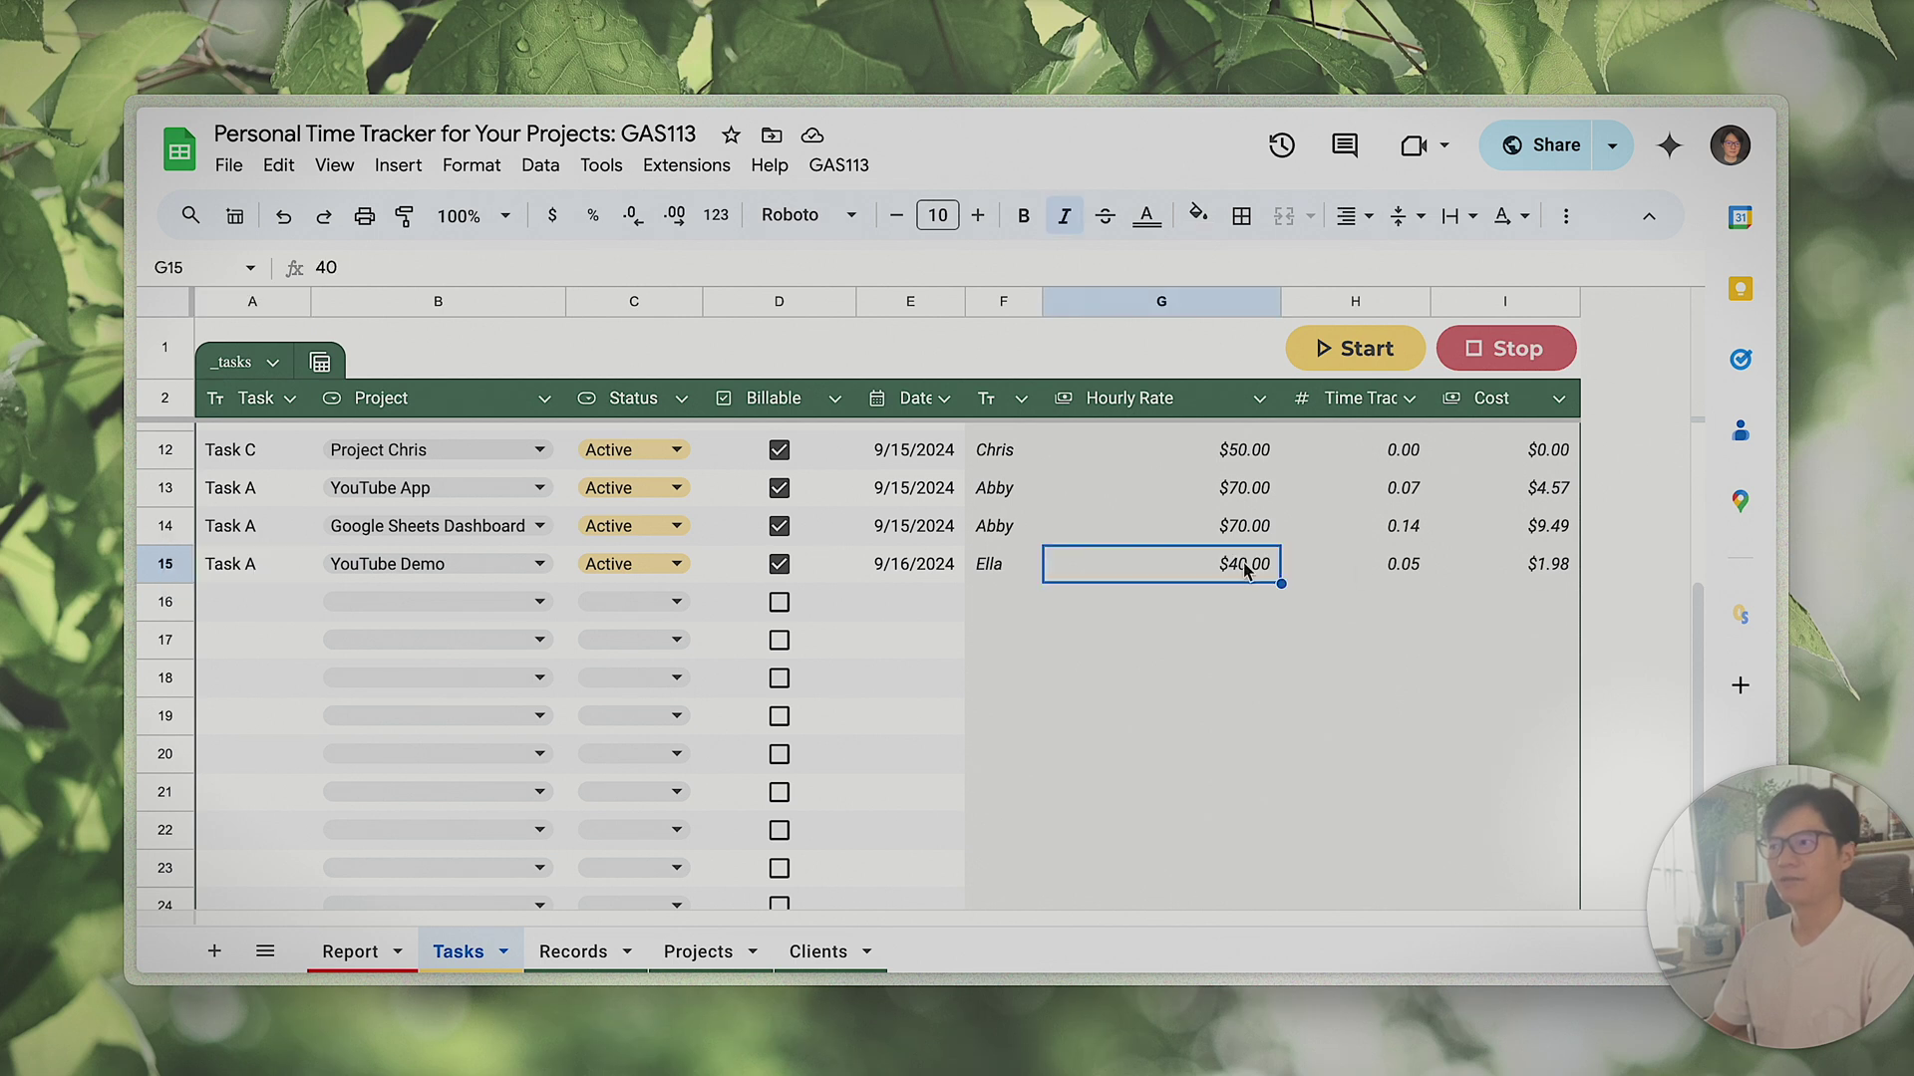
click(261, 566)
click(1174, 576)
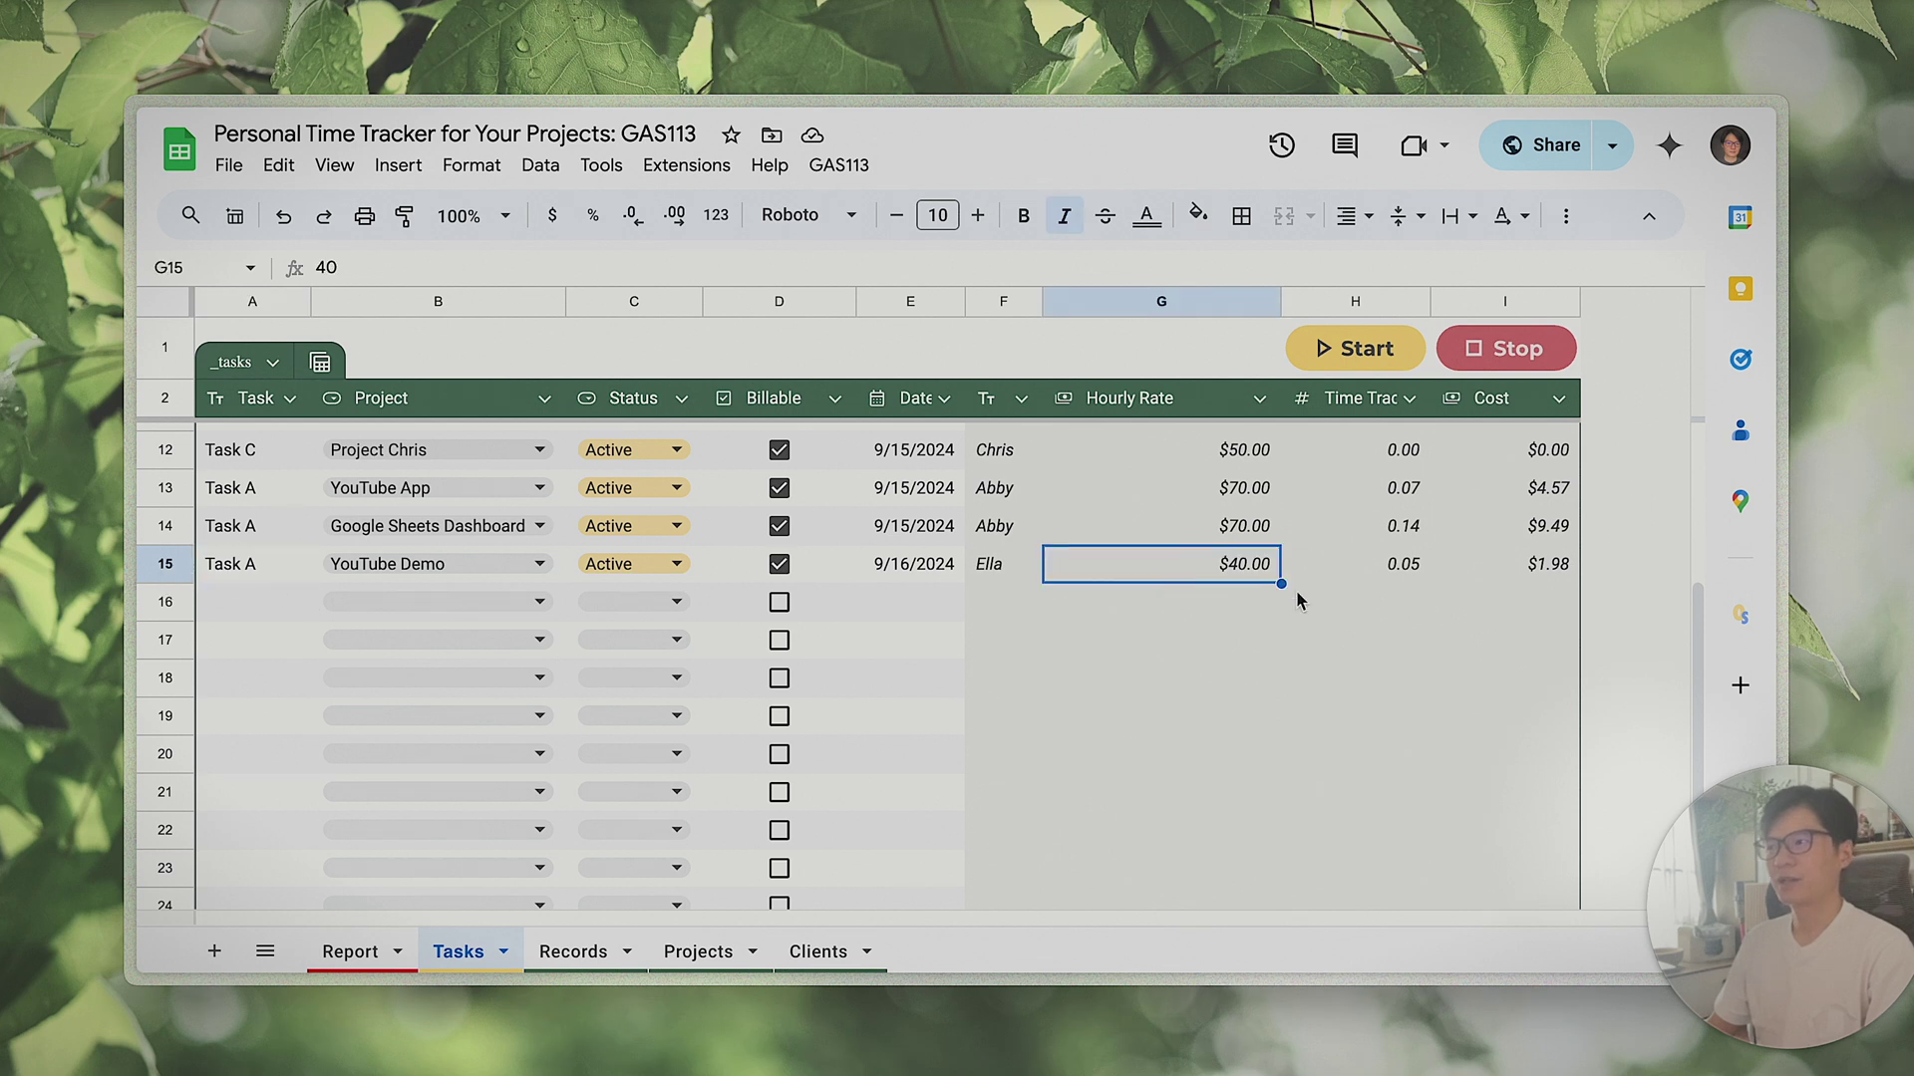
click(261, 565)
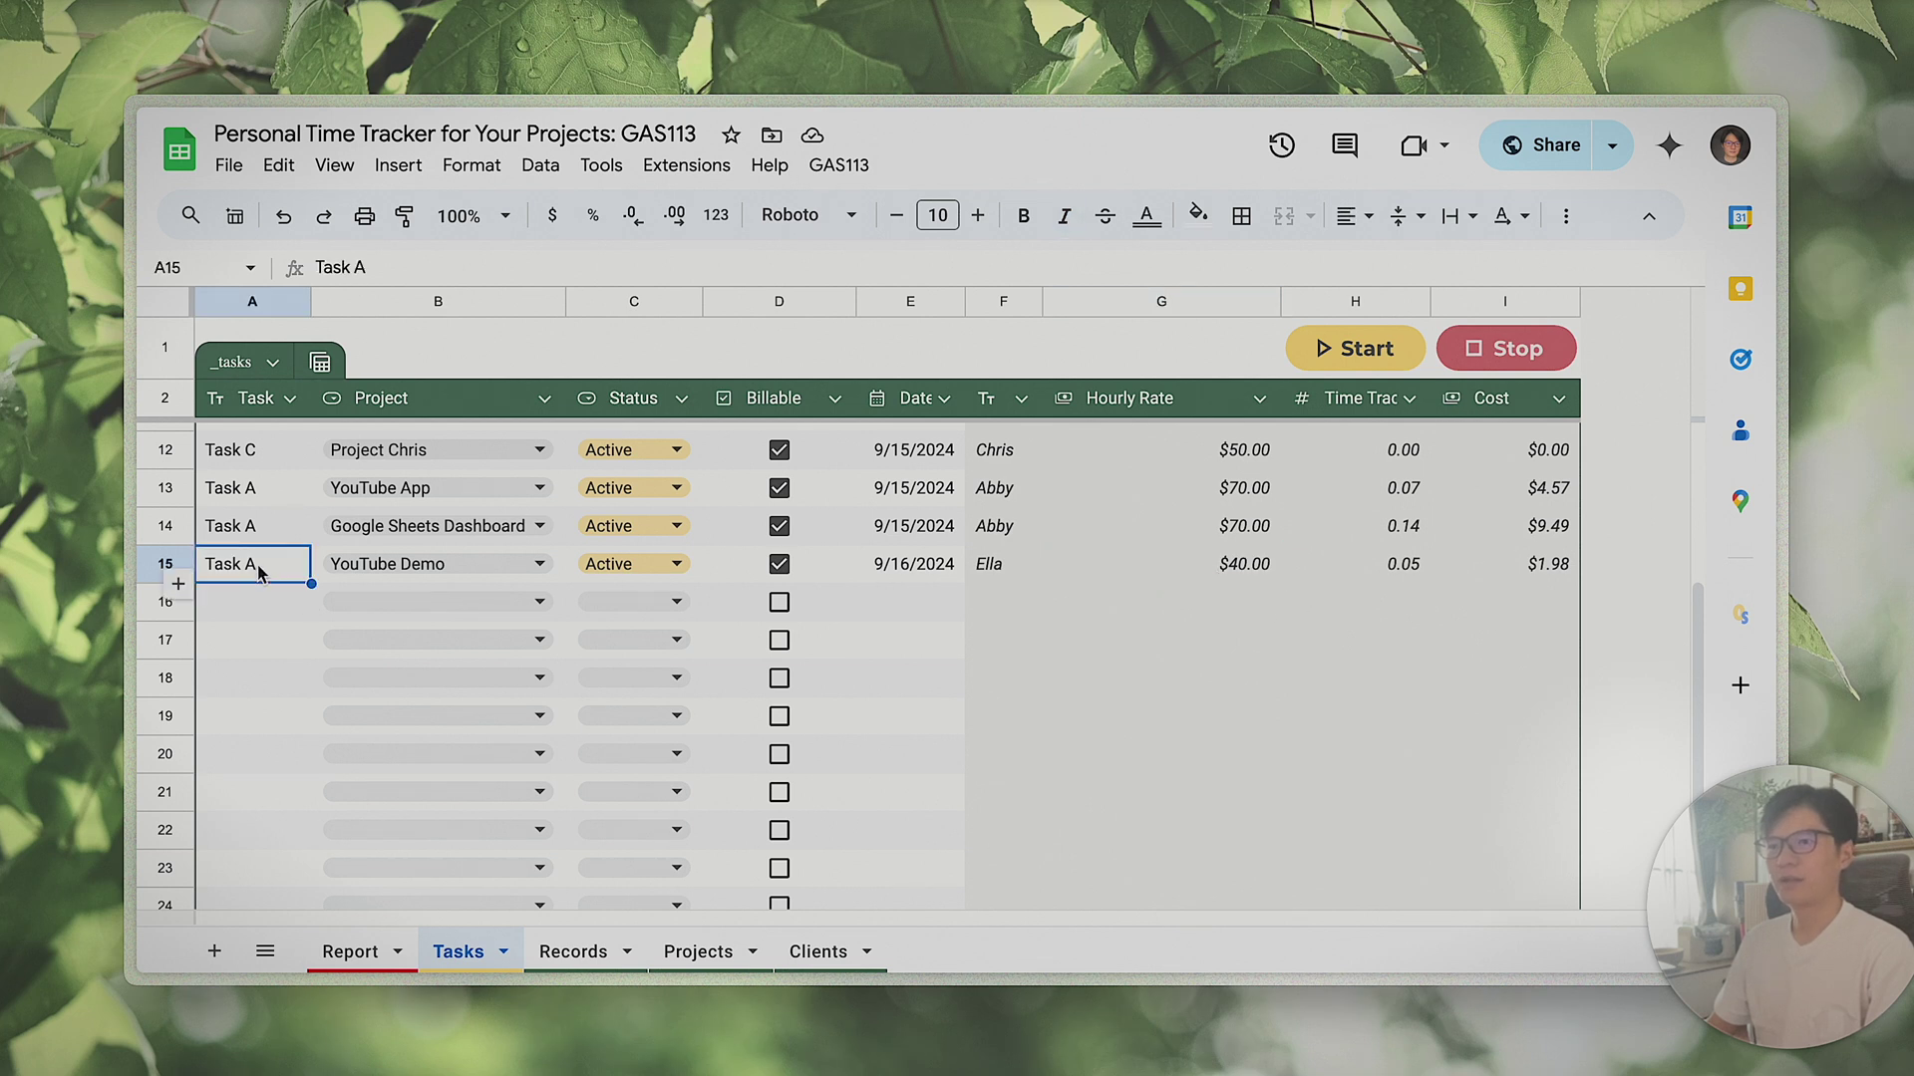
click(1257, 575)
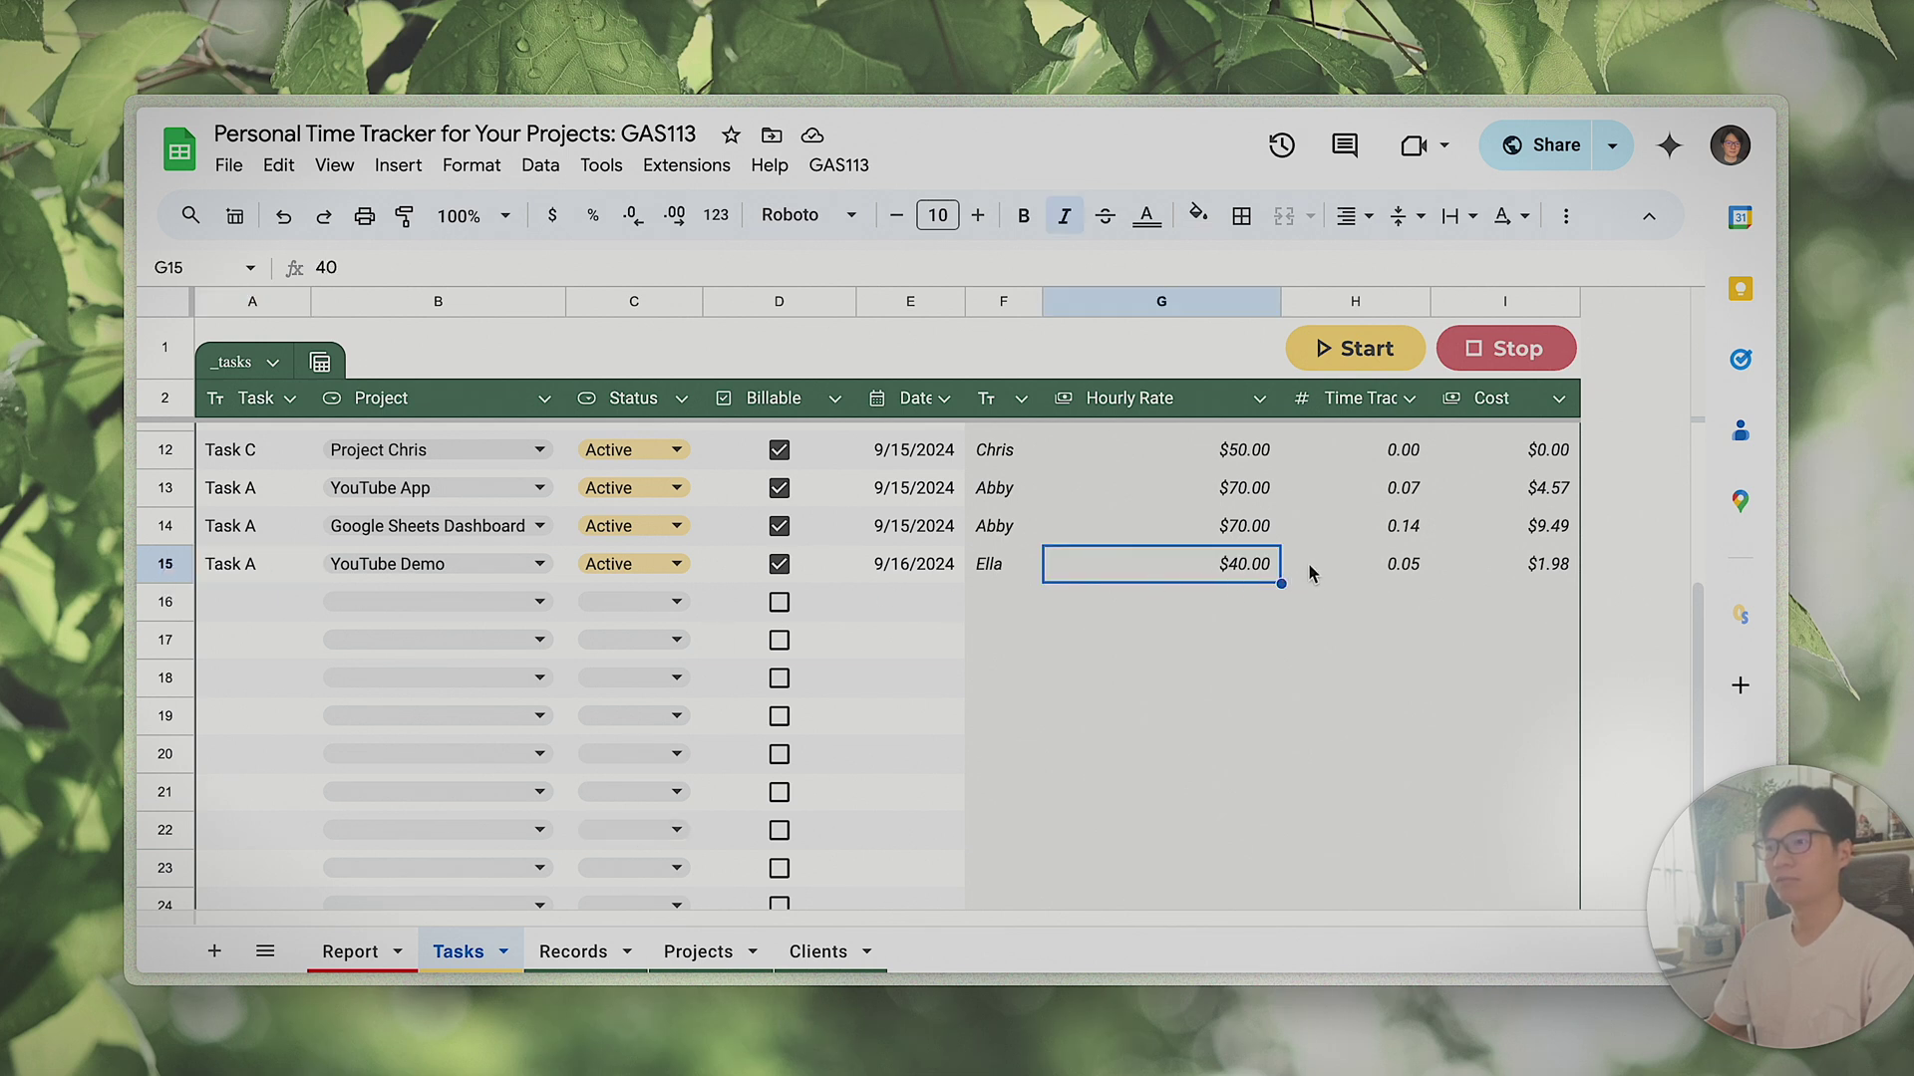
click(269, 565)
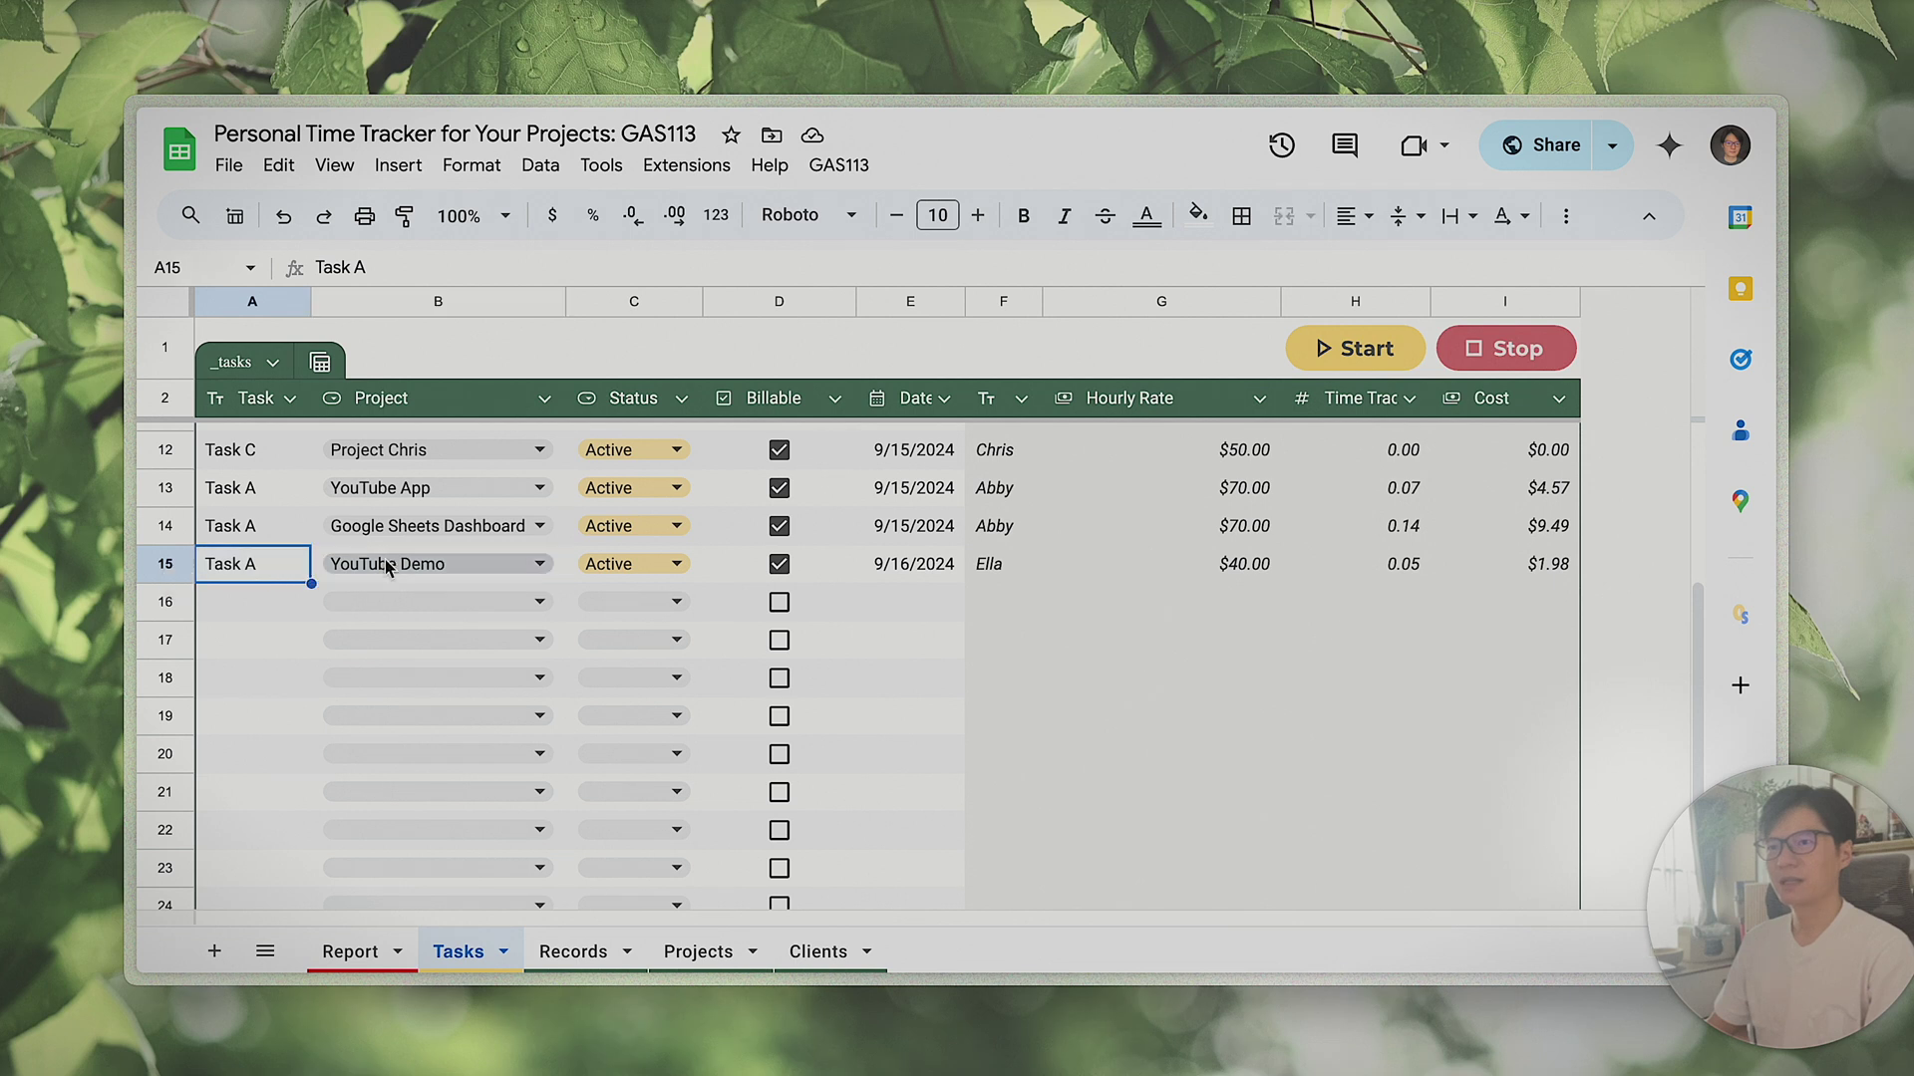
click(351, 566)
click(1295, 564)
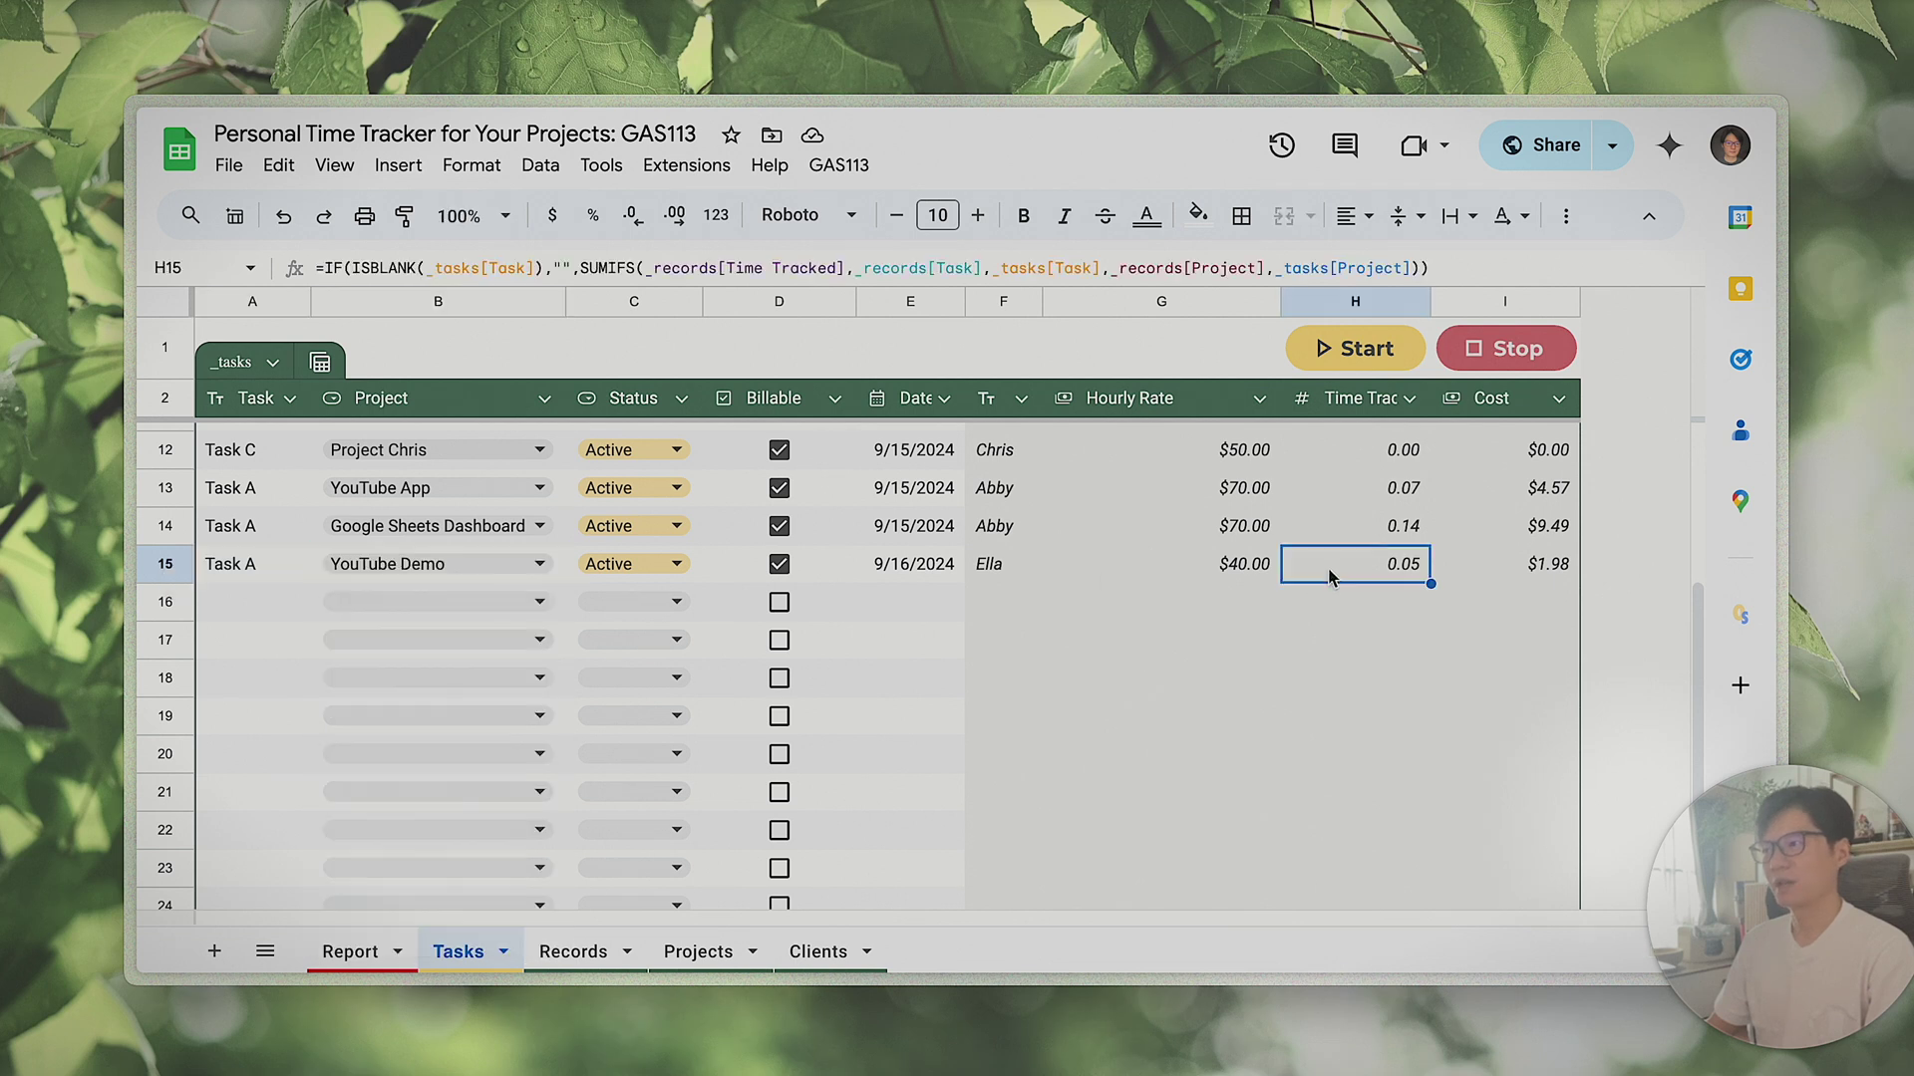
scroll(1269, 576, up, 3)
scroll(1264, 554, down, 5)
scroll(1264, 554, up, 2)
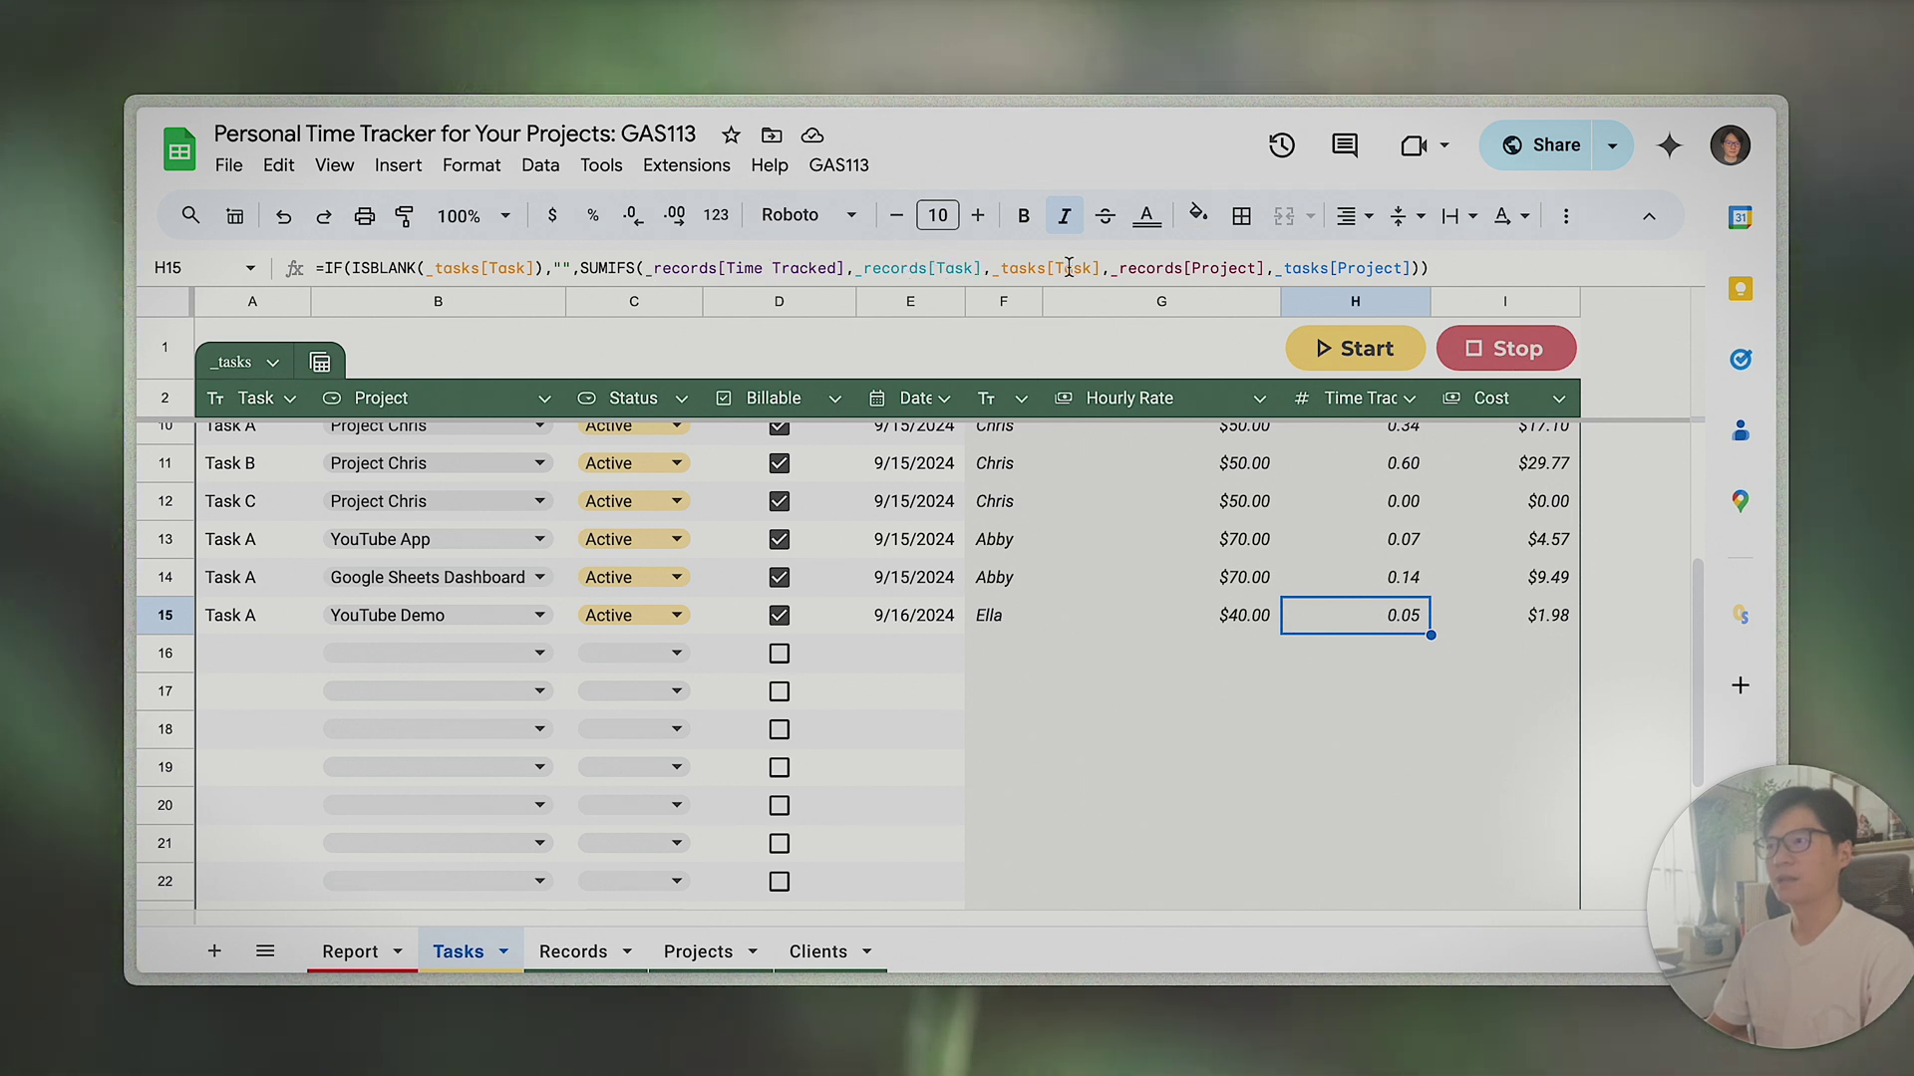
drag(256, 615, 419, 615)
click(284, 301)
click(321, 301)
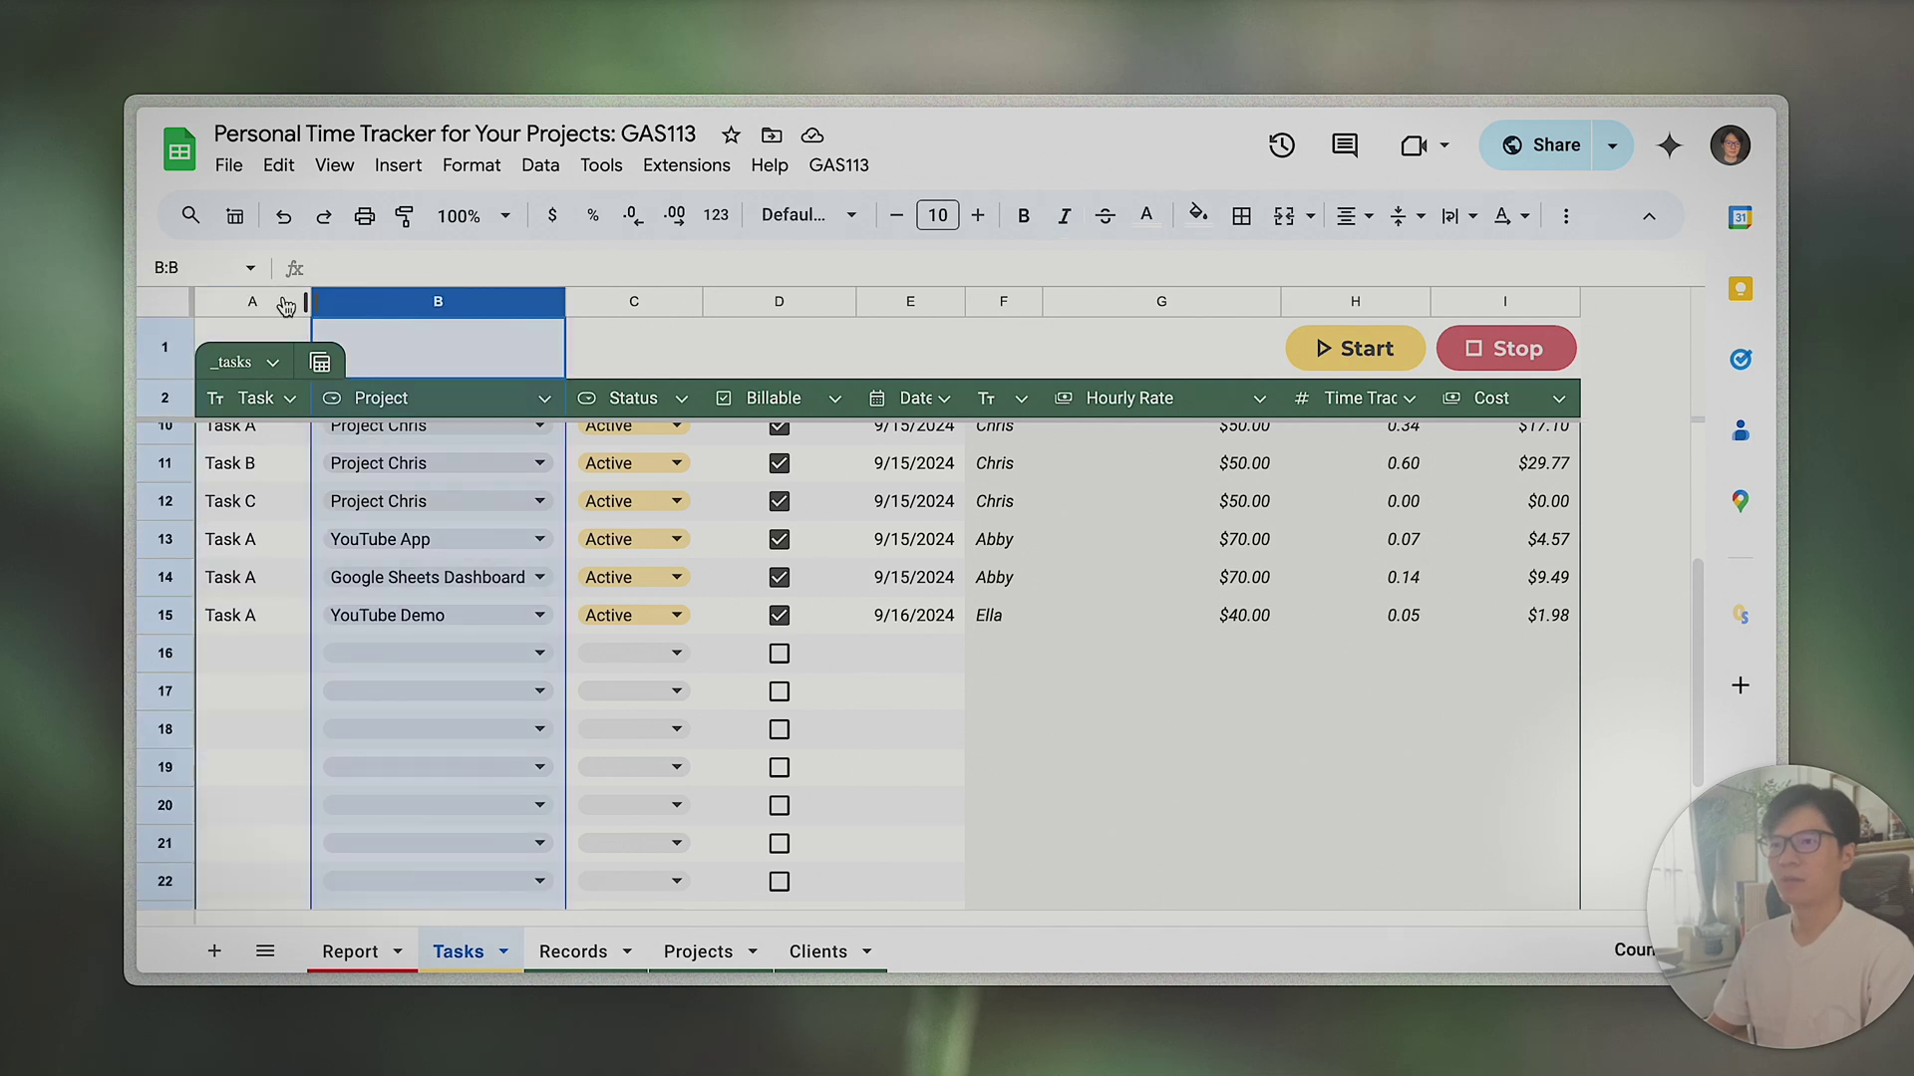
click(261, 622)
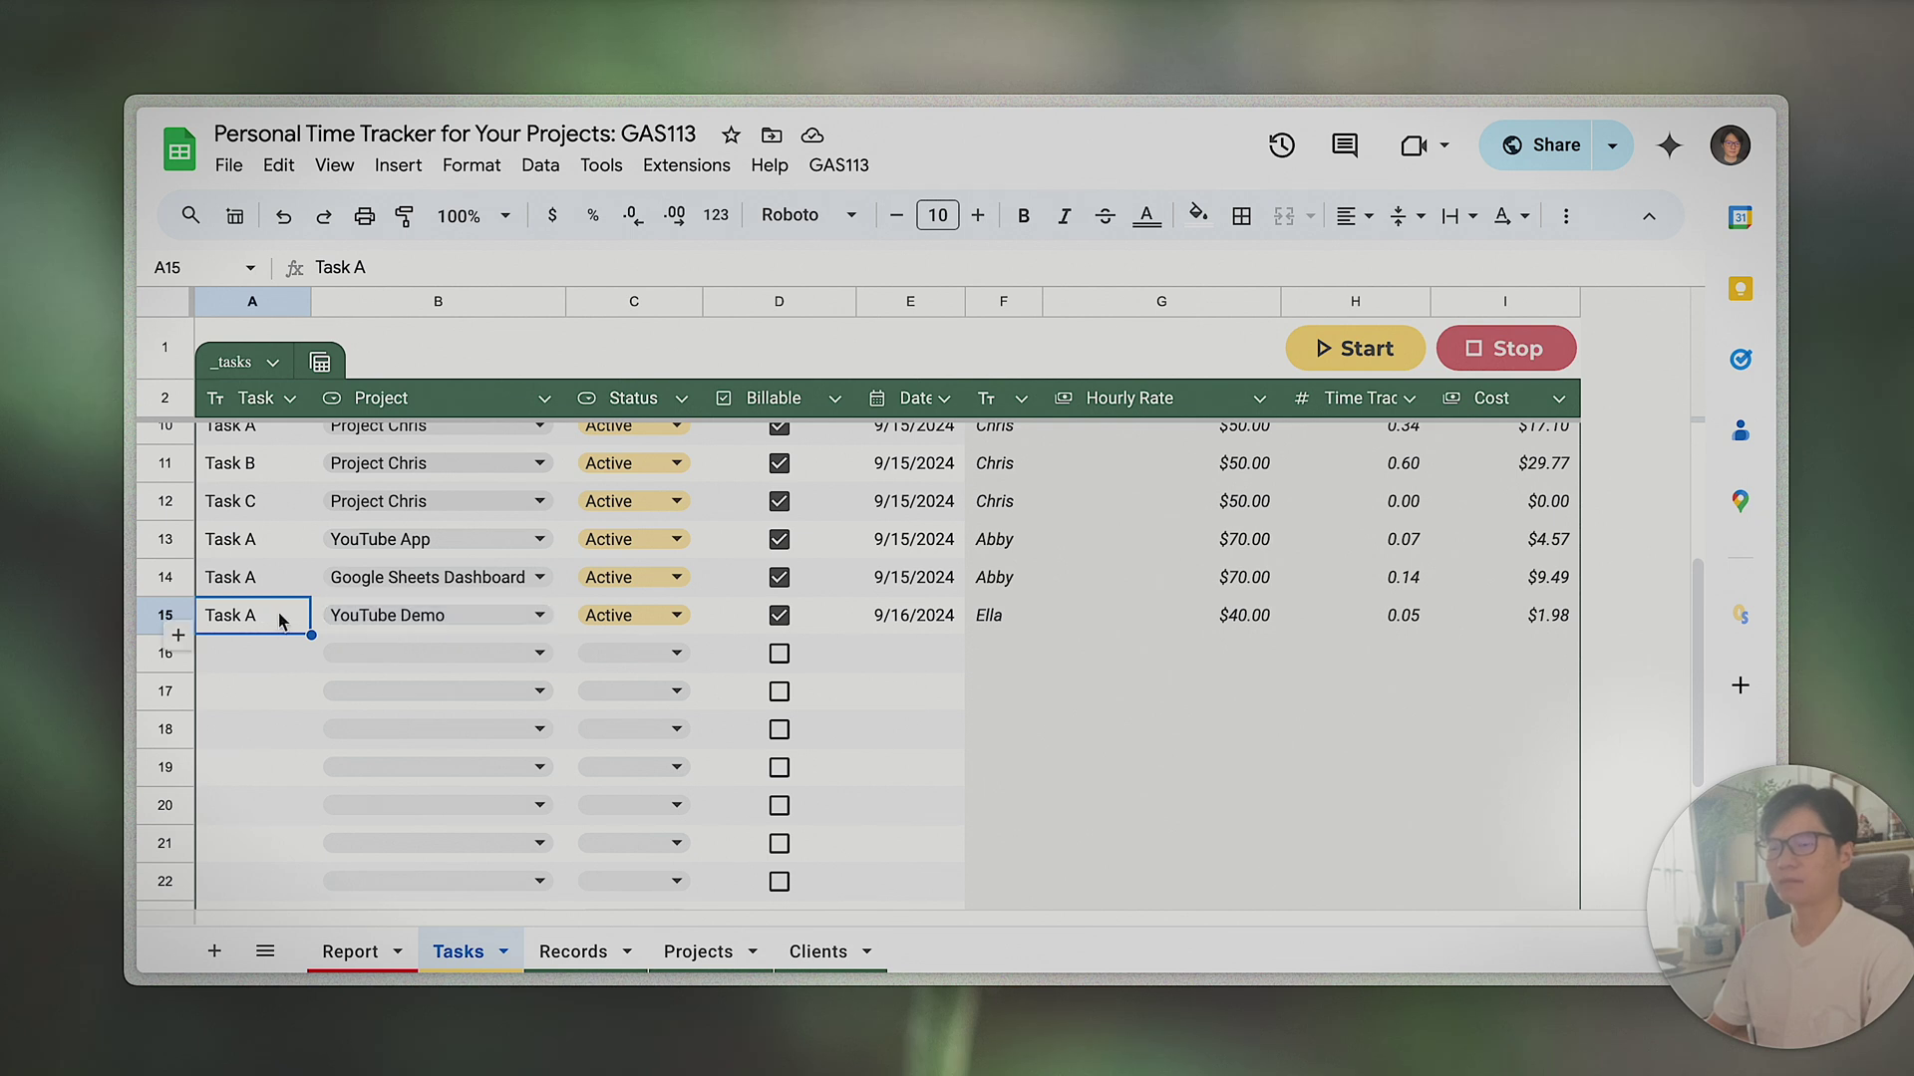
scroll(1503, 684, up, 2)
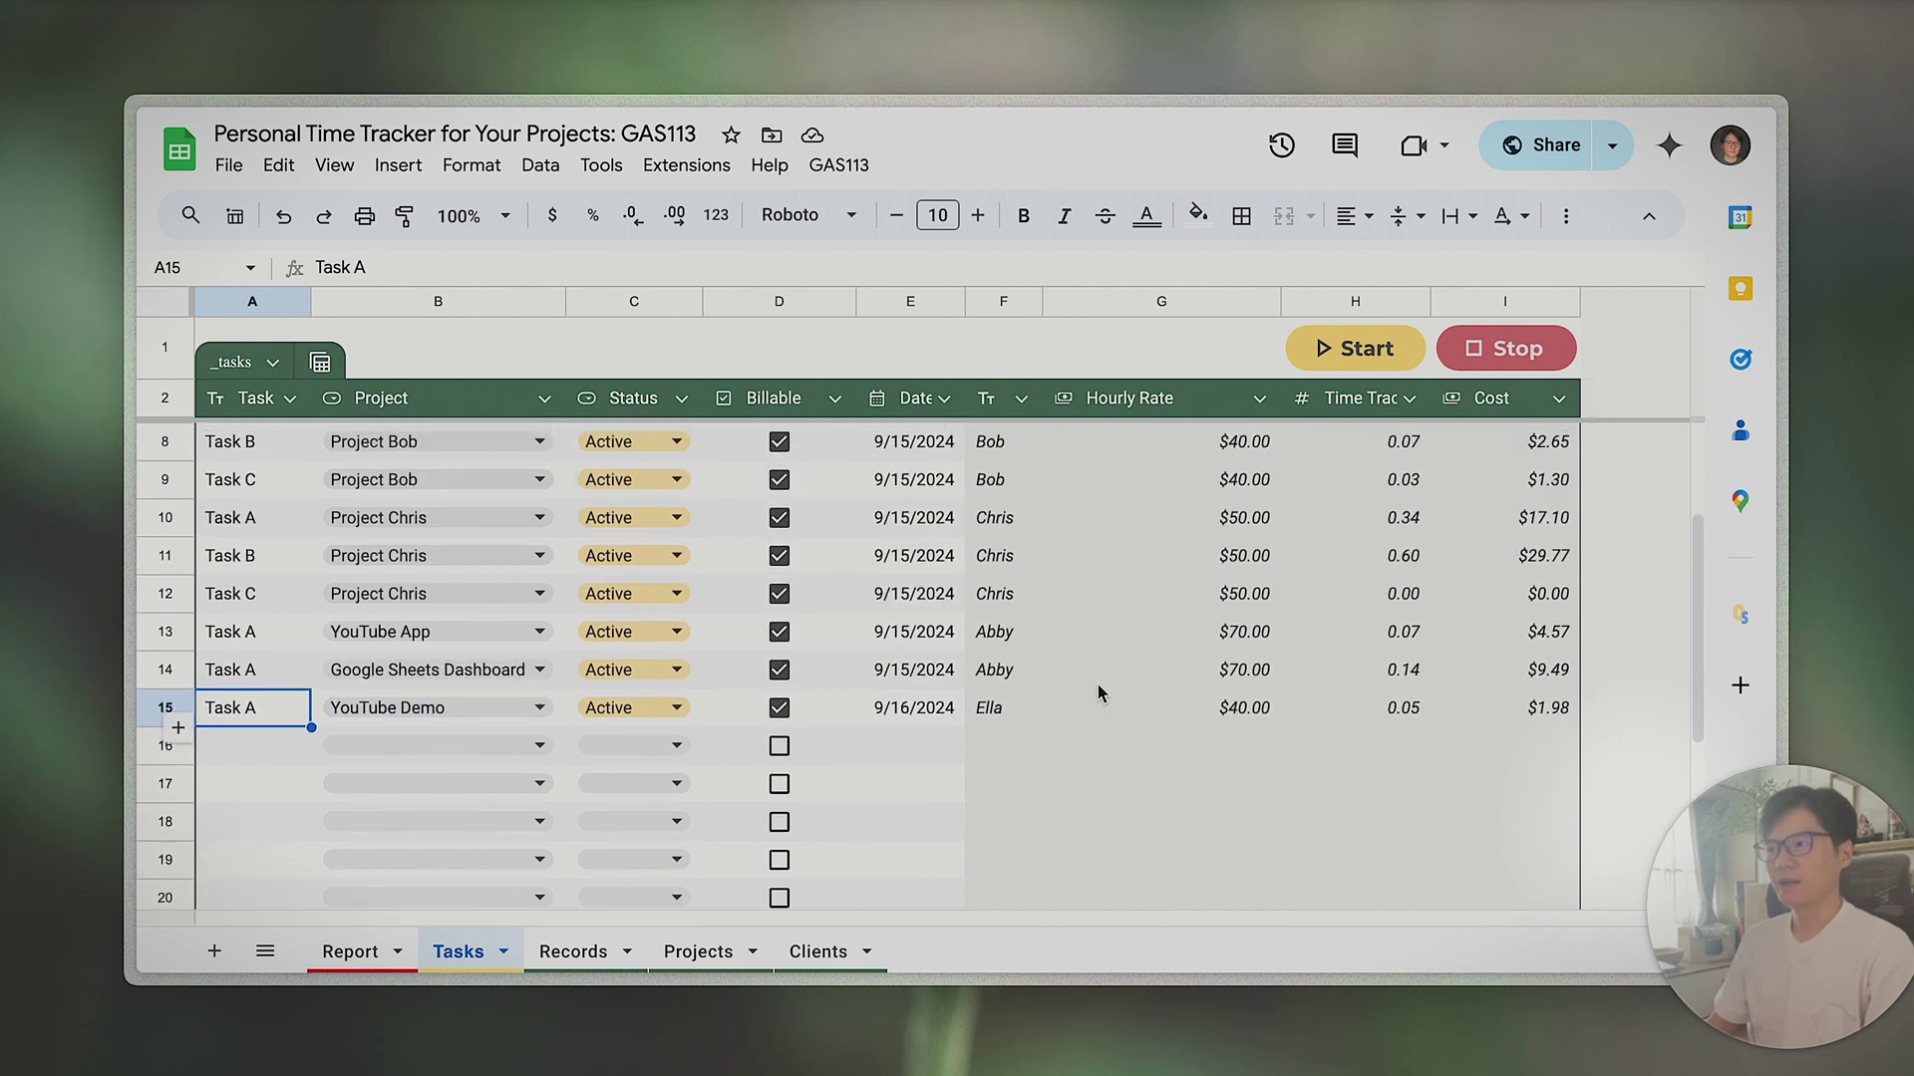
scroll(1098, 684, down, 2)
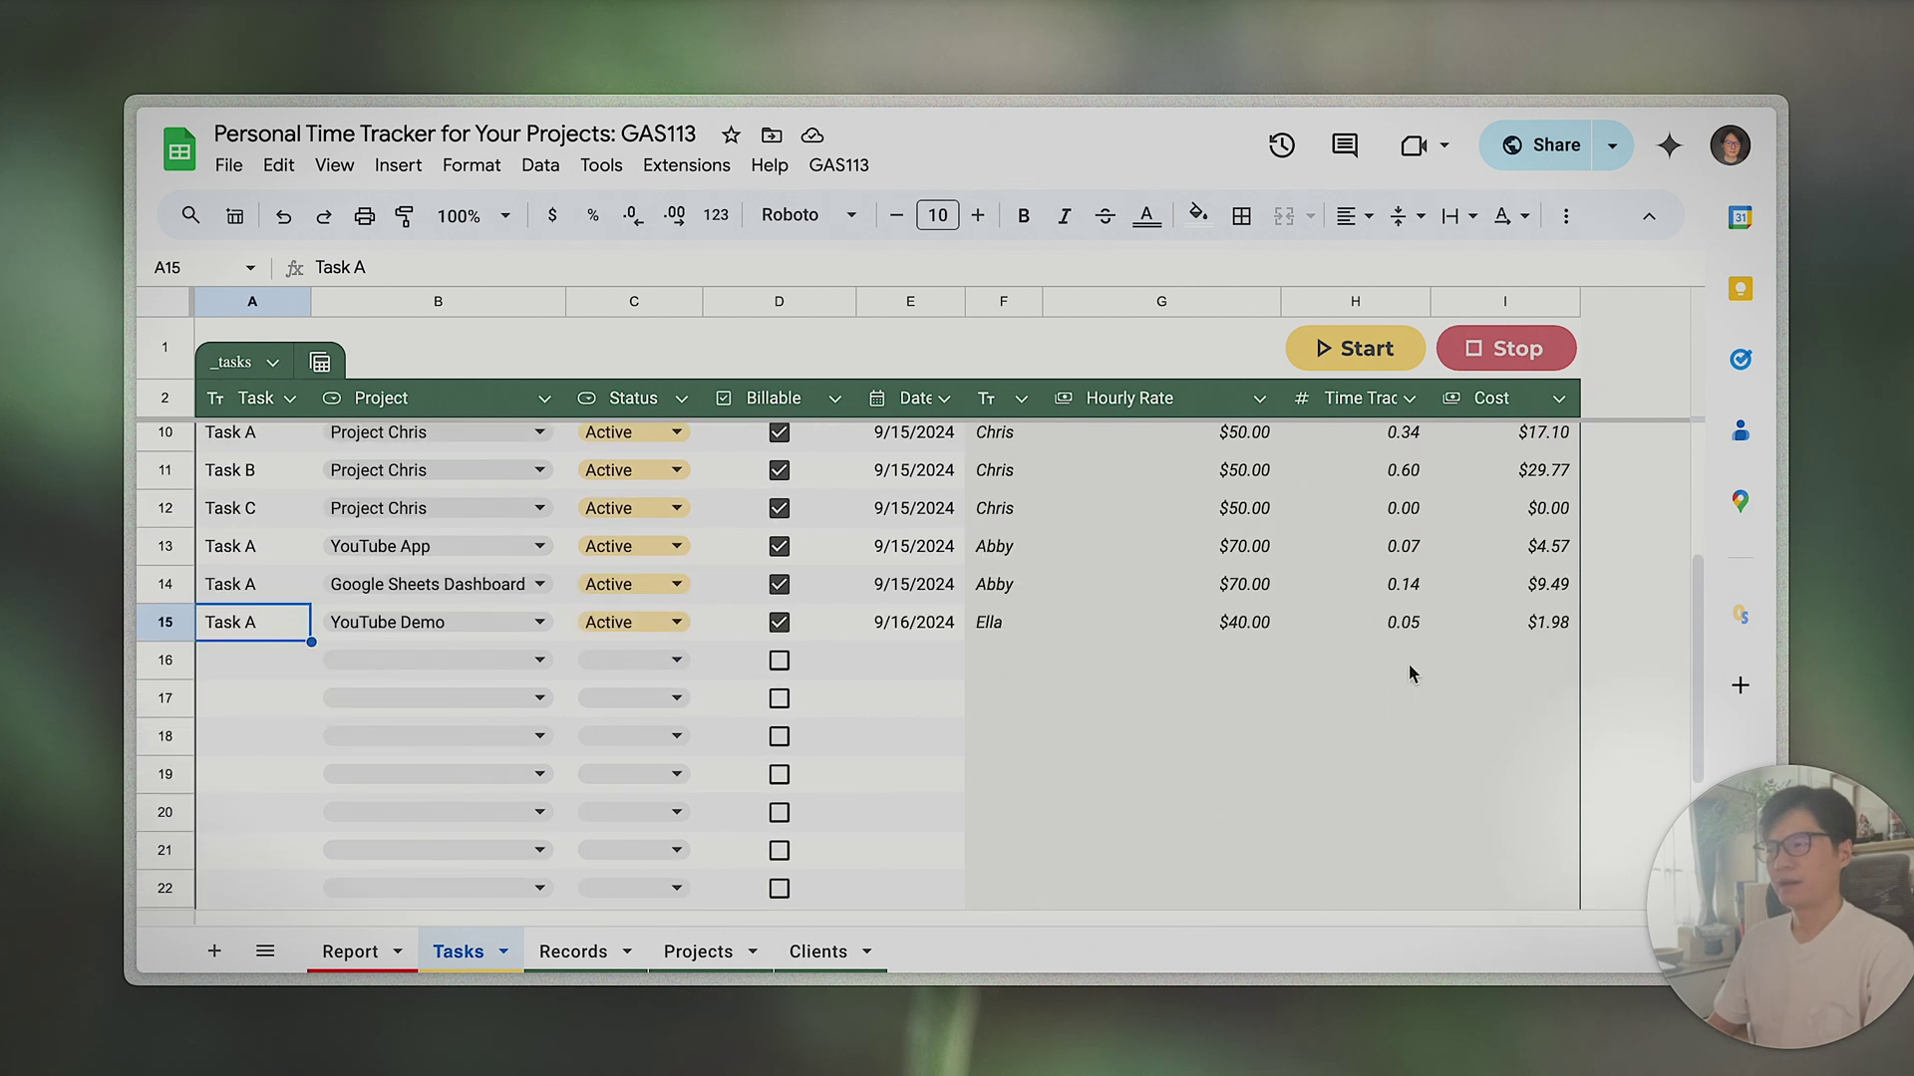
click(1236, 661)
drag(1535, 628, 997, 469)
scroll(1033, 550, up, 1)
- Open the Report sheet and look over its A9 QUERY formula without editing it
scroll(1033, 550, down, 2)
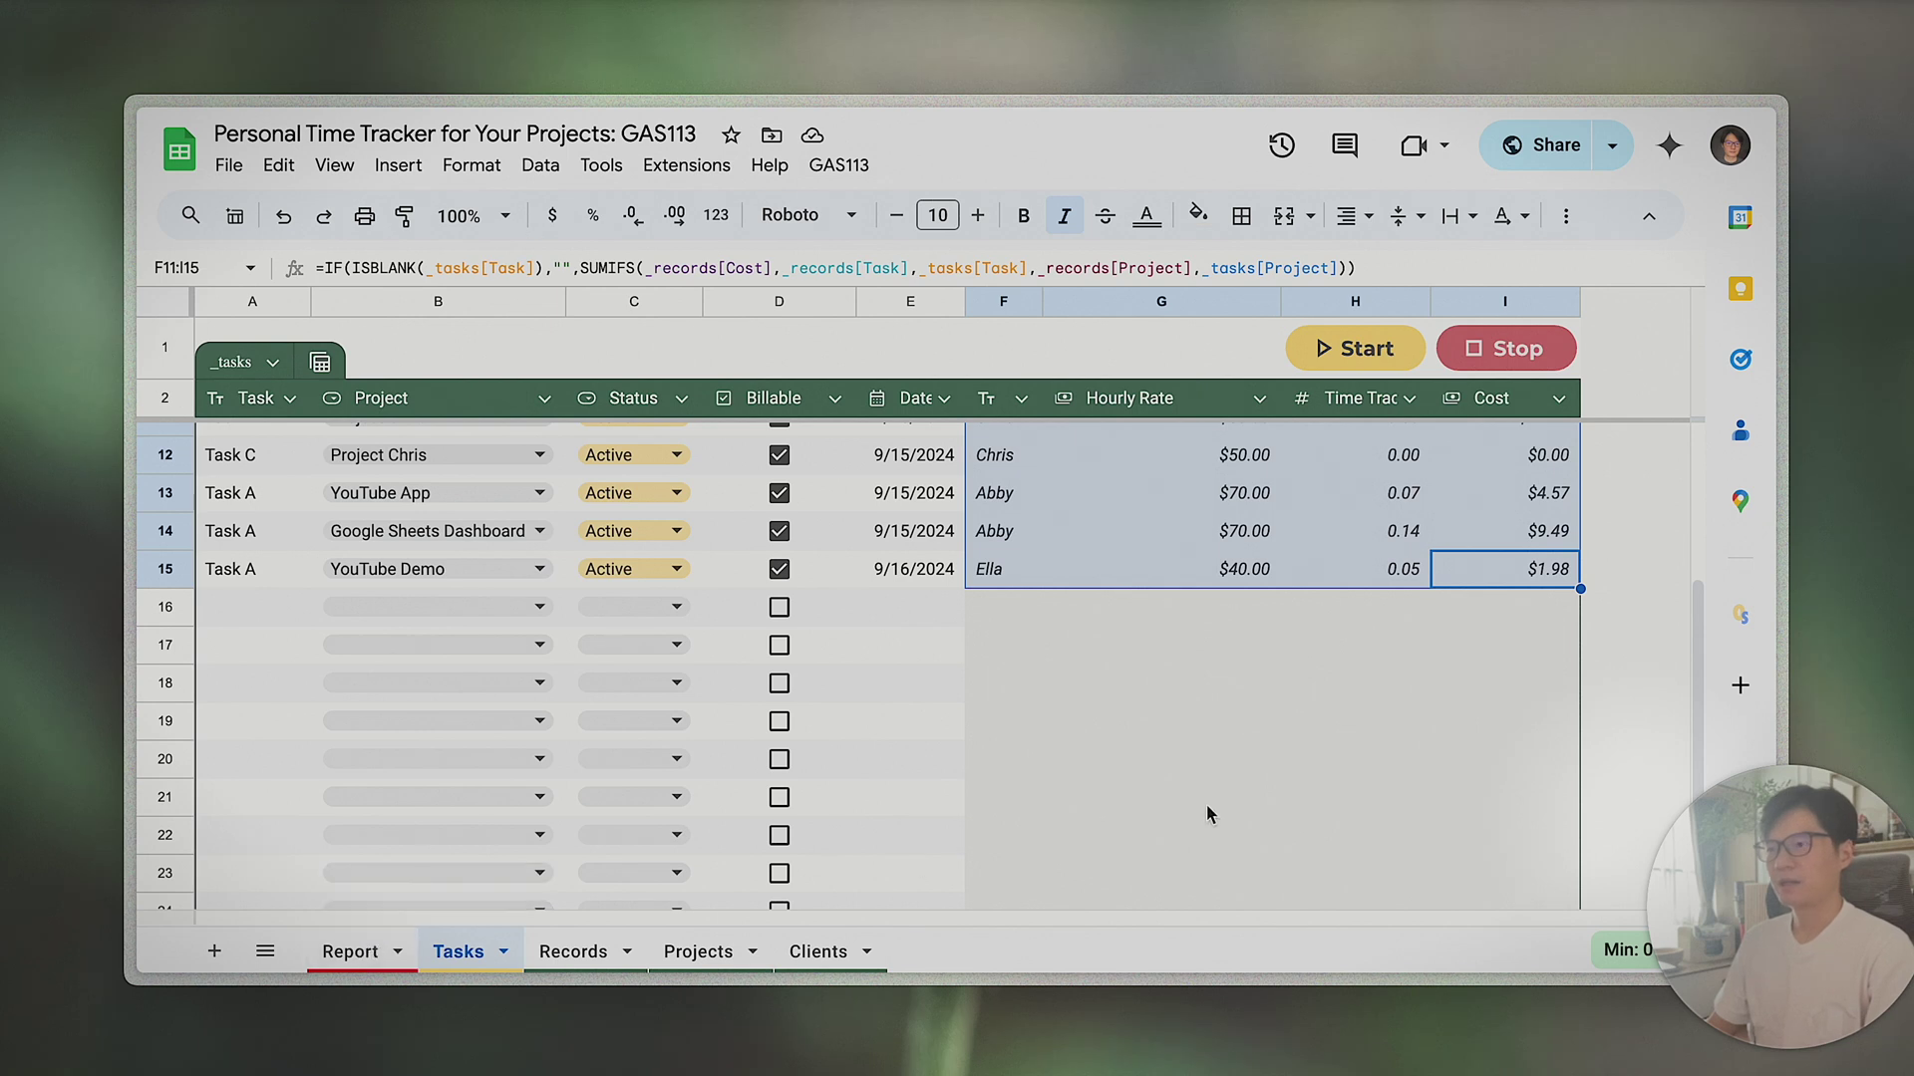
click(1296, 768)
click(361, 955)
click(958, 727)
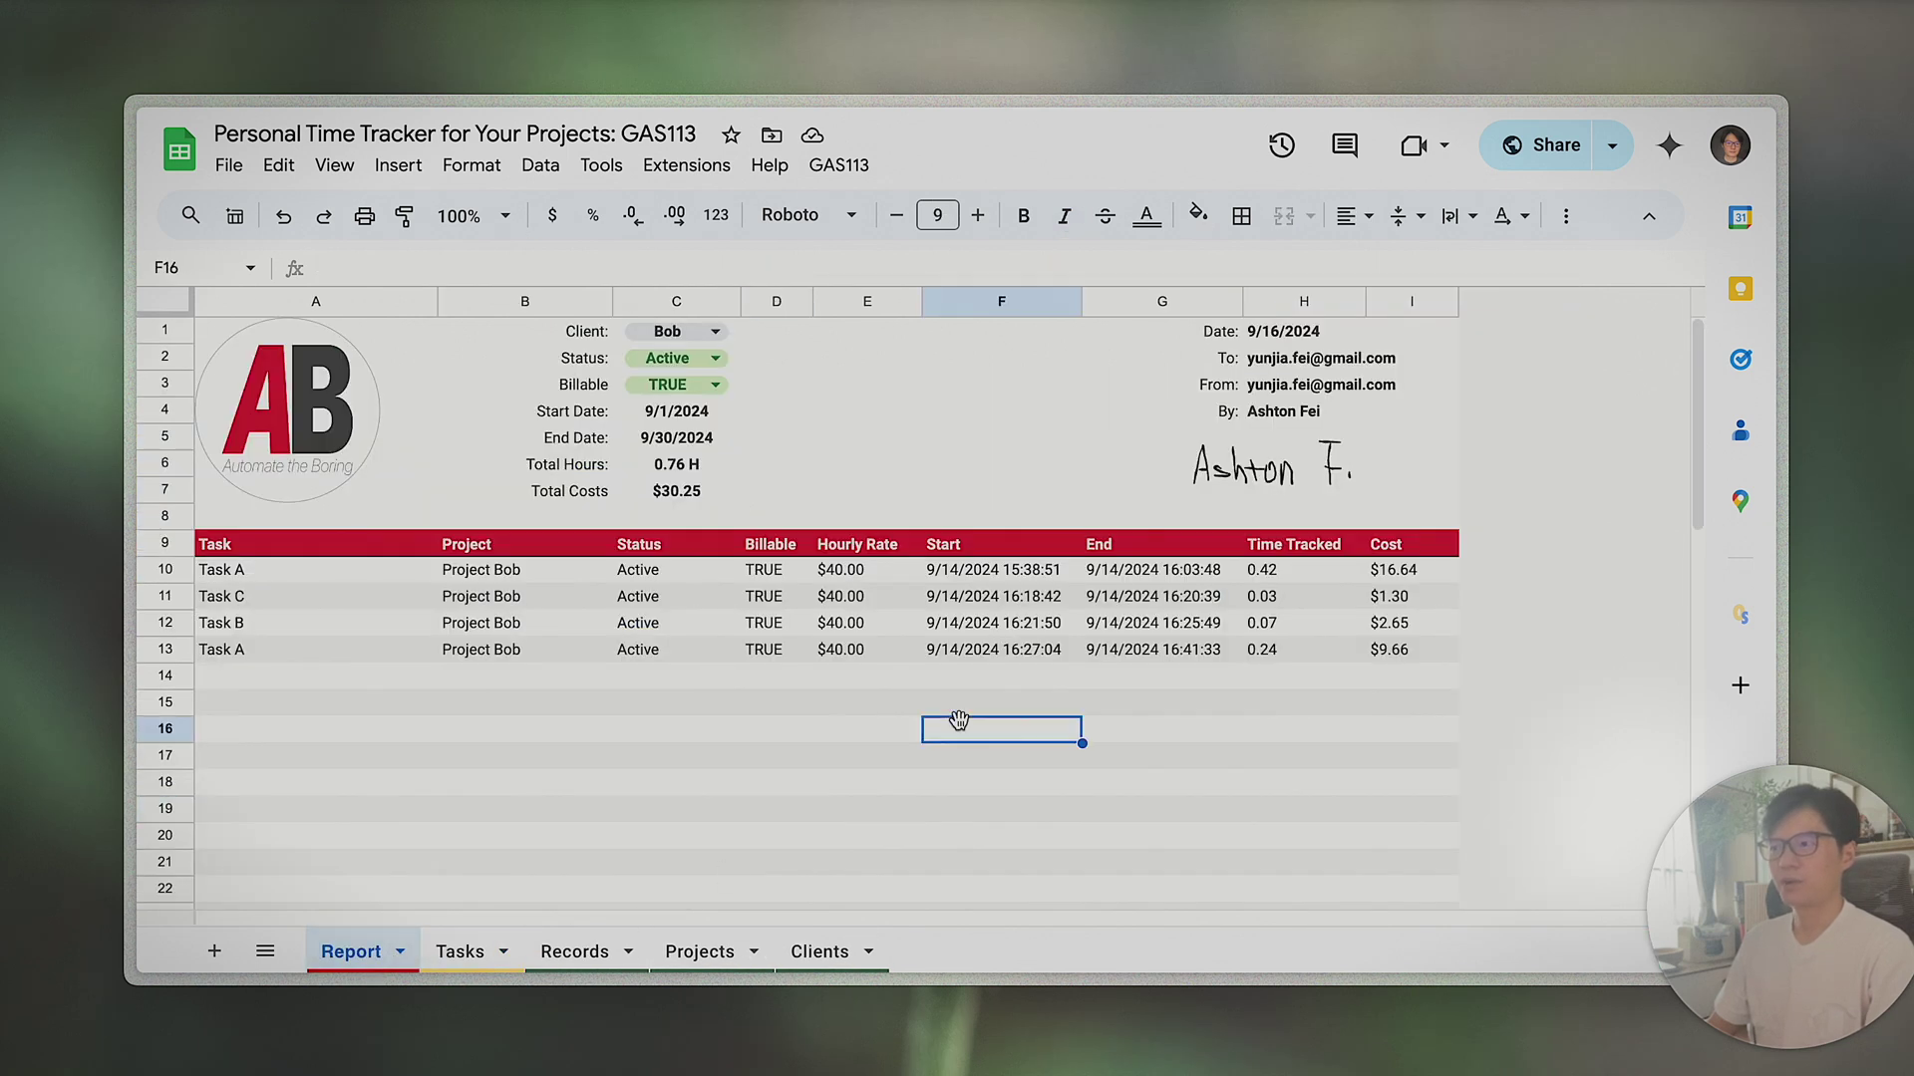
click(229, 558)
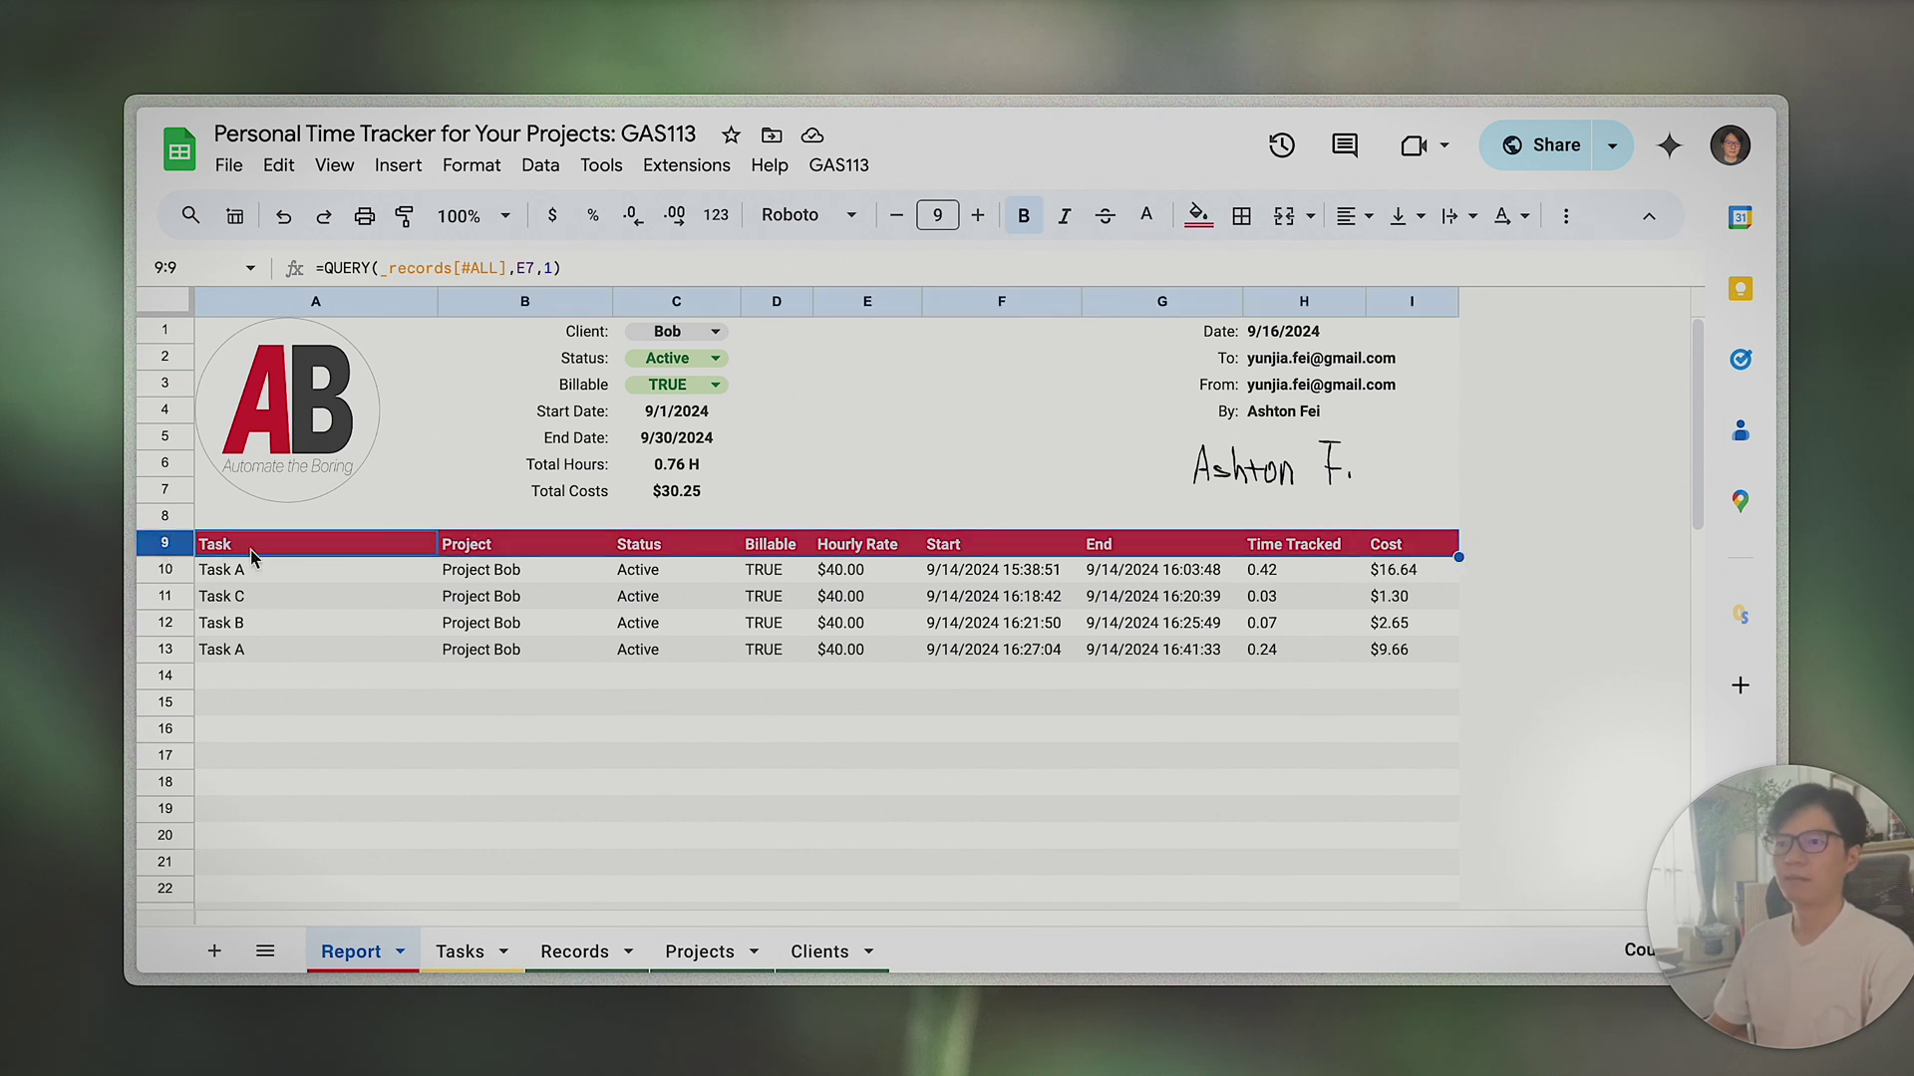
click(391, 272)
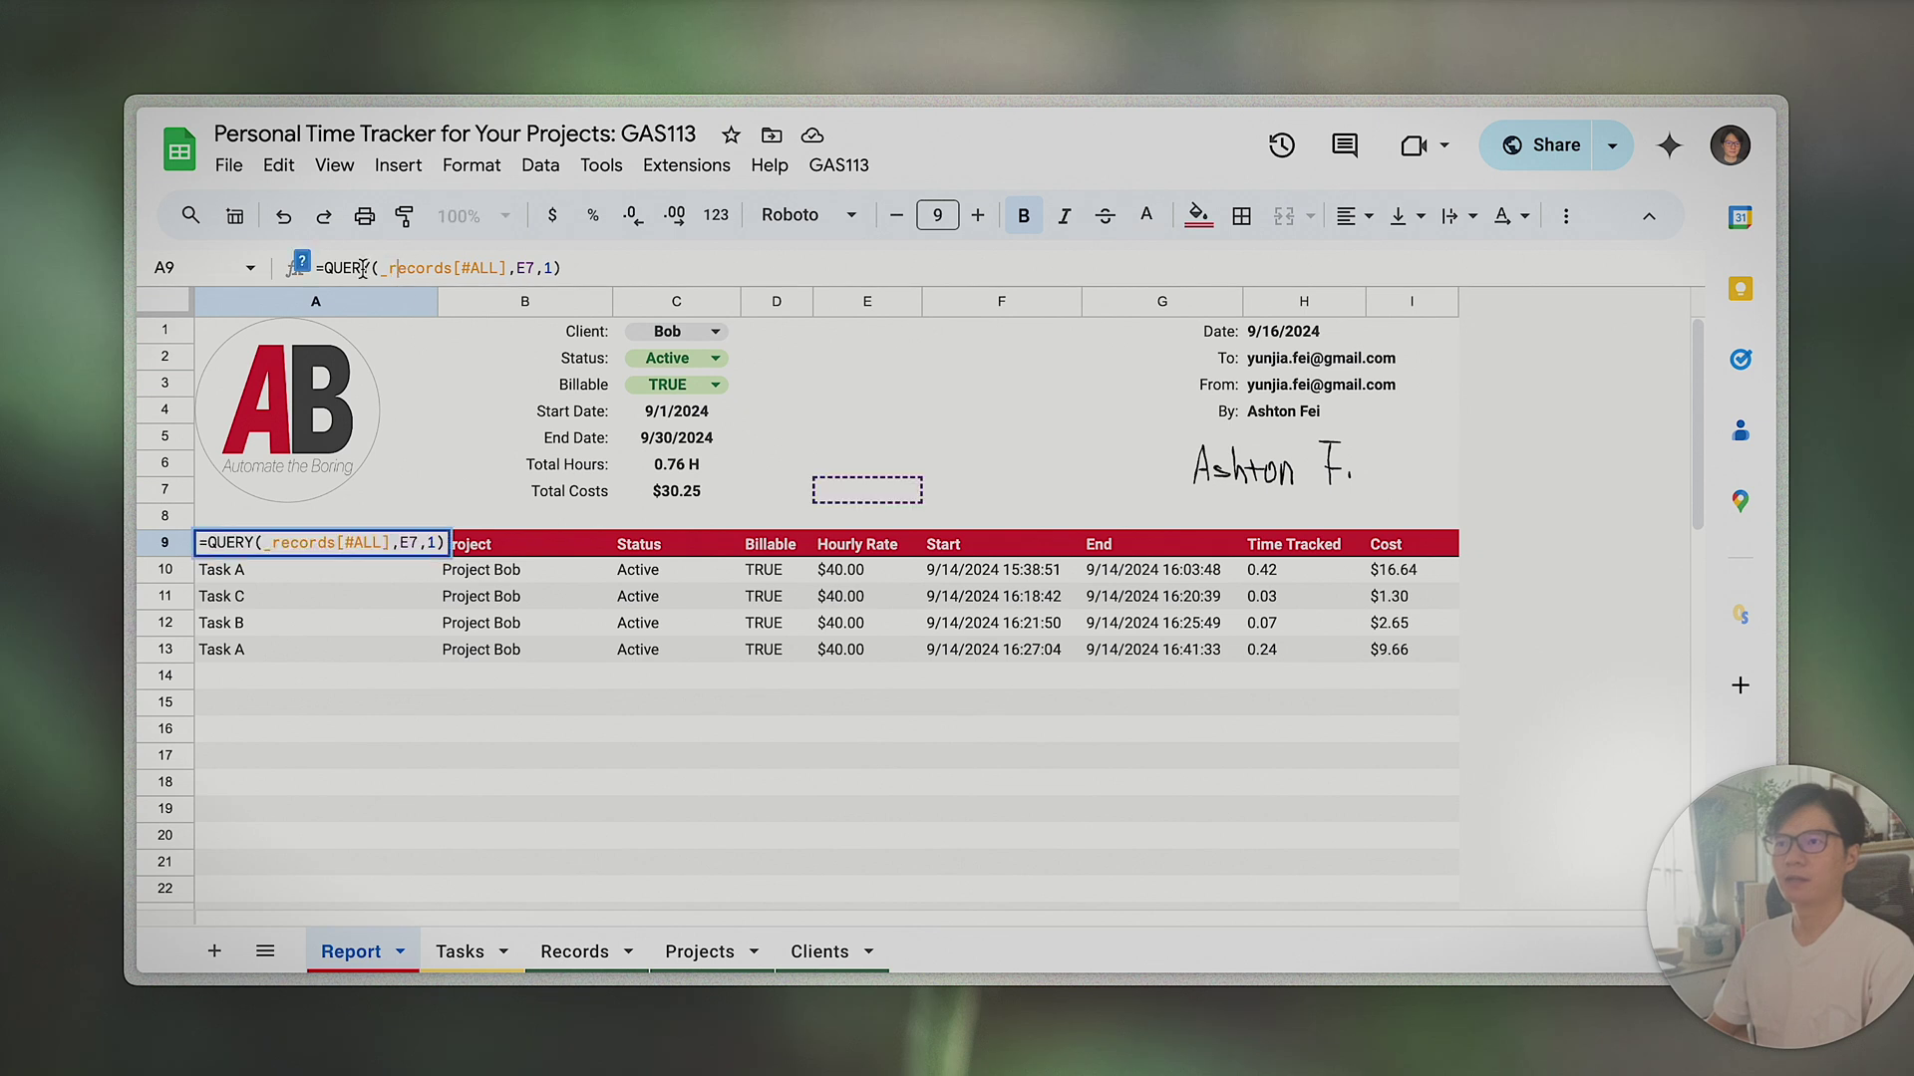
key(Escape)
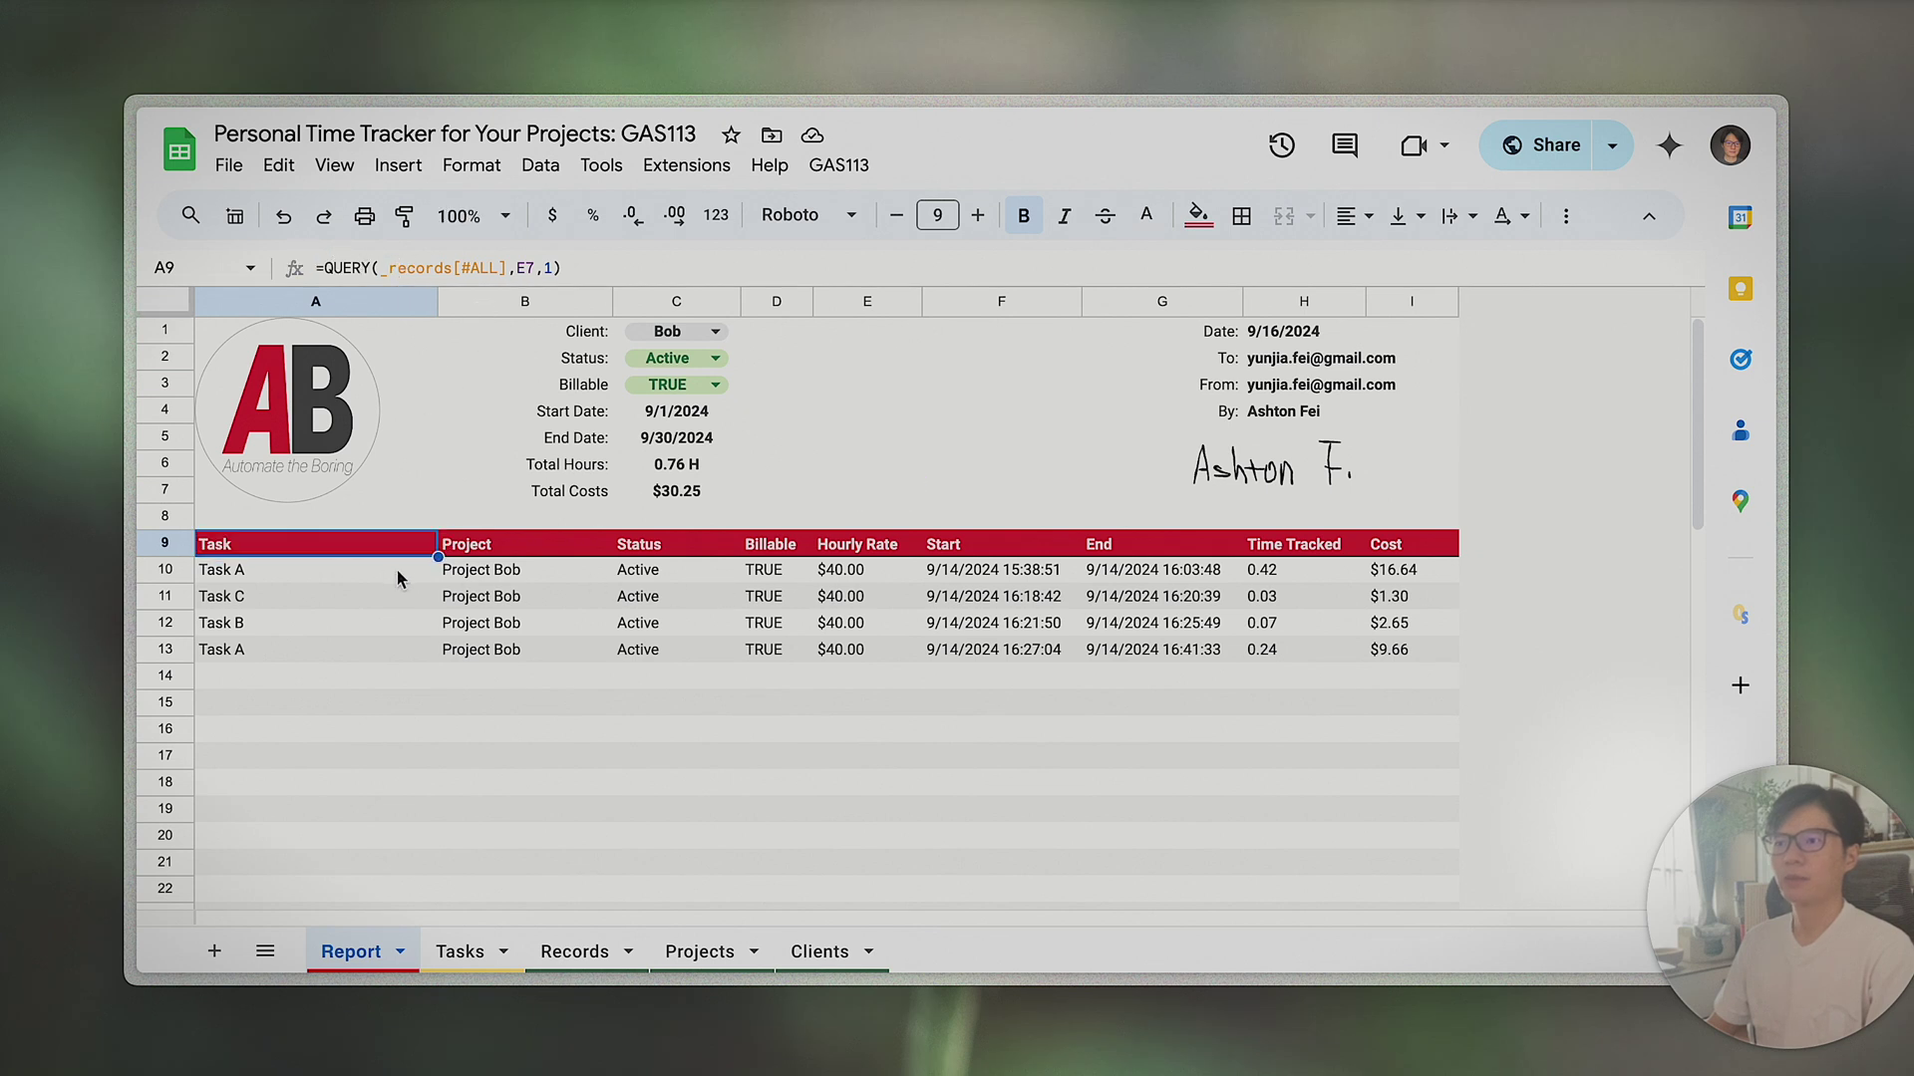
click(576, 954)
click(379, 955)
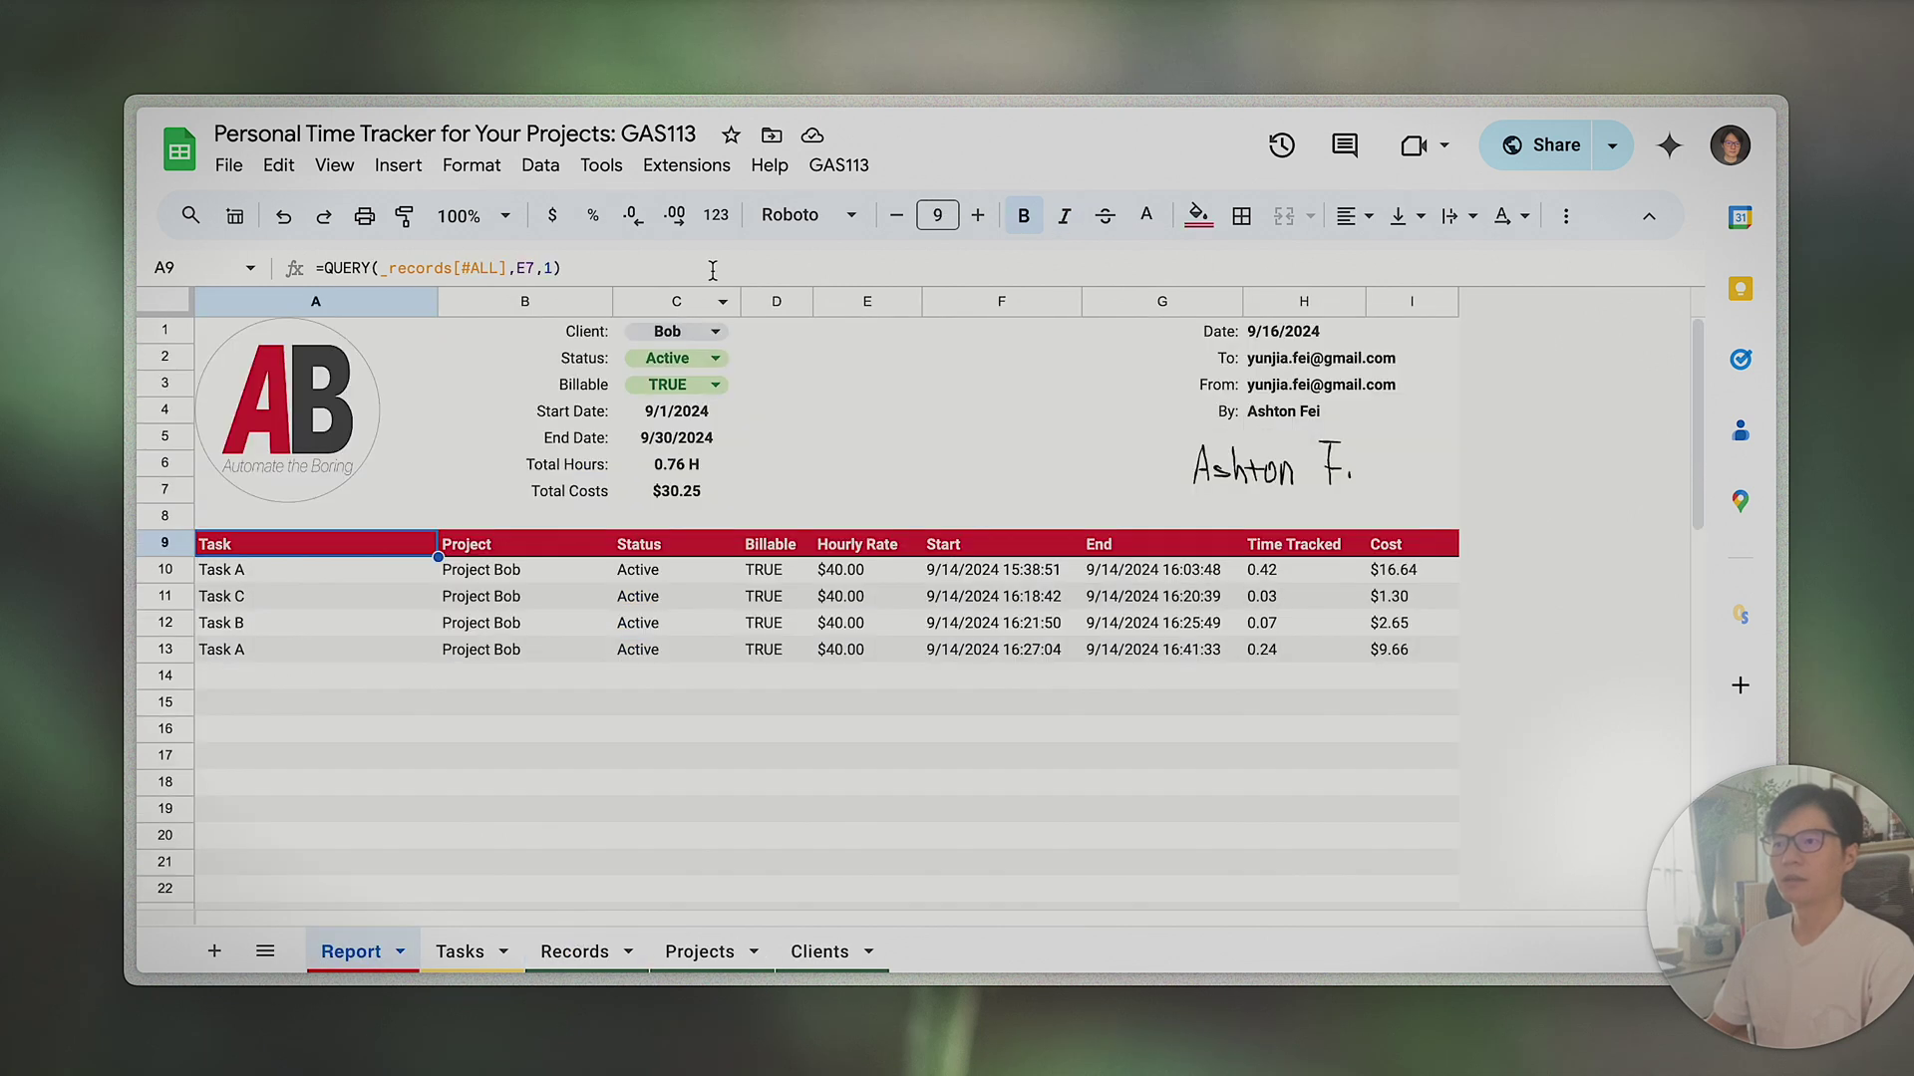
- Pick a different client in C1 and keep the Status filter at Active
click(690, 333)
click(677, 384)
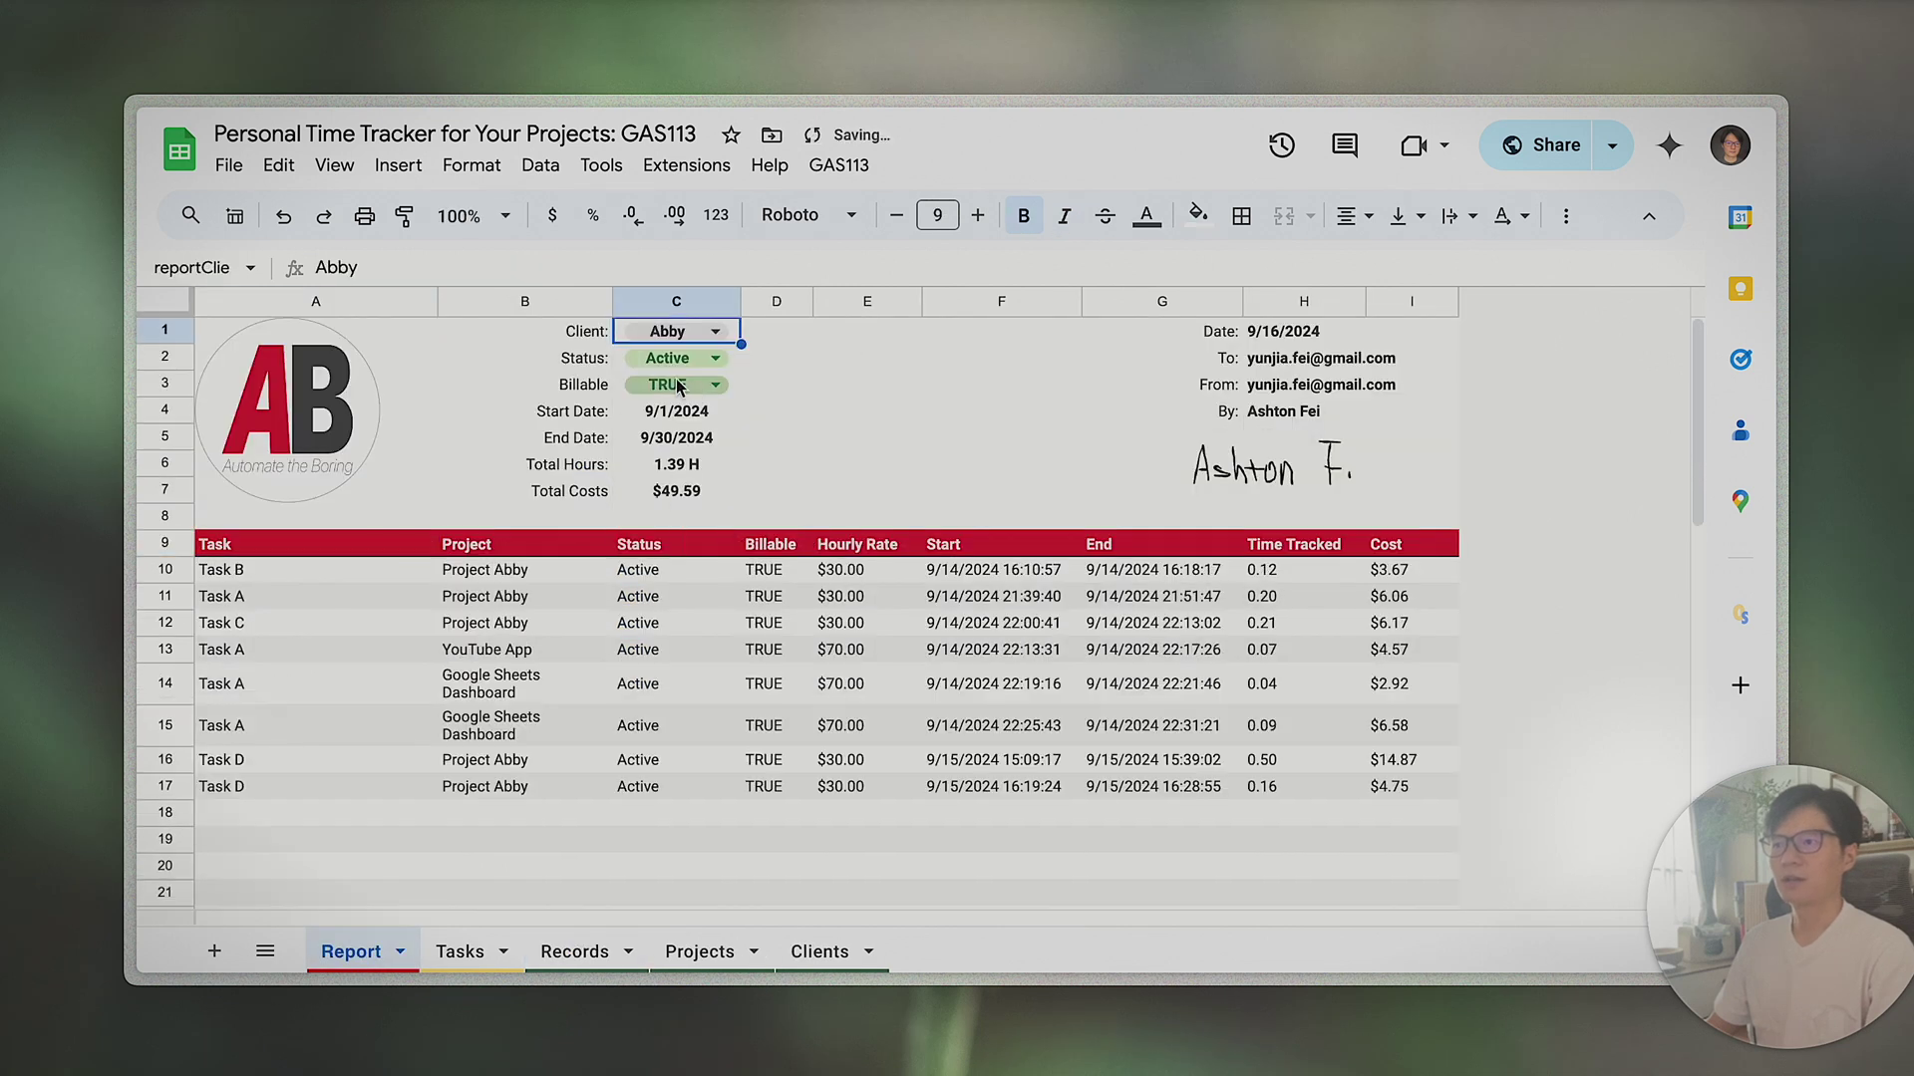
click(252, 576)
drag(239, 570, 1401, 787)
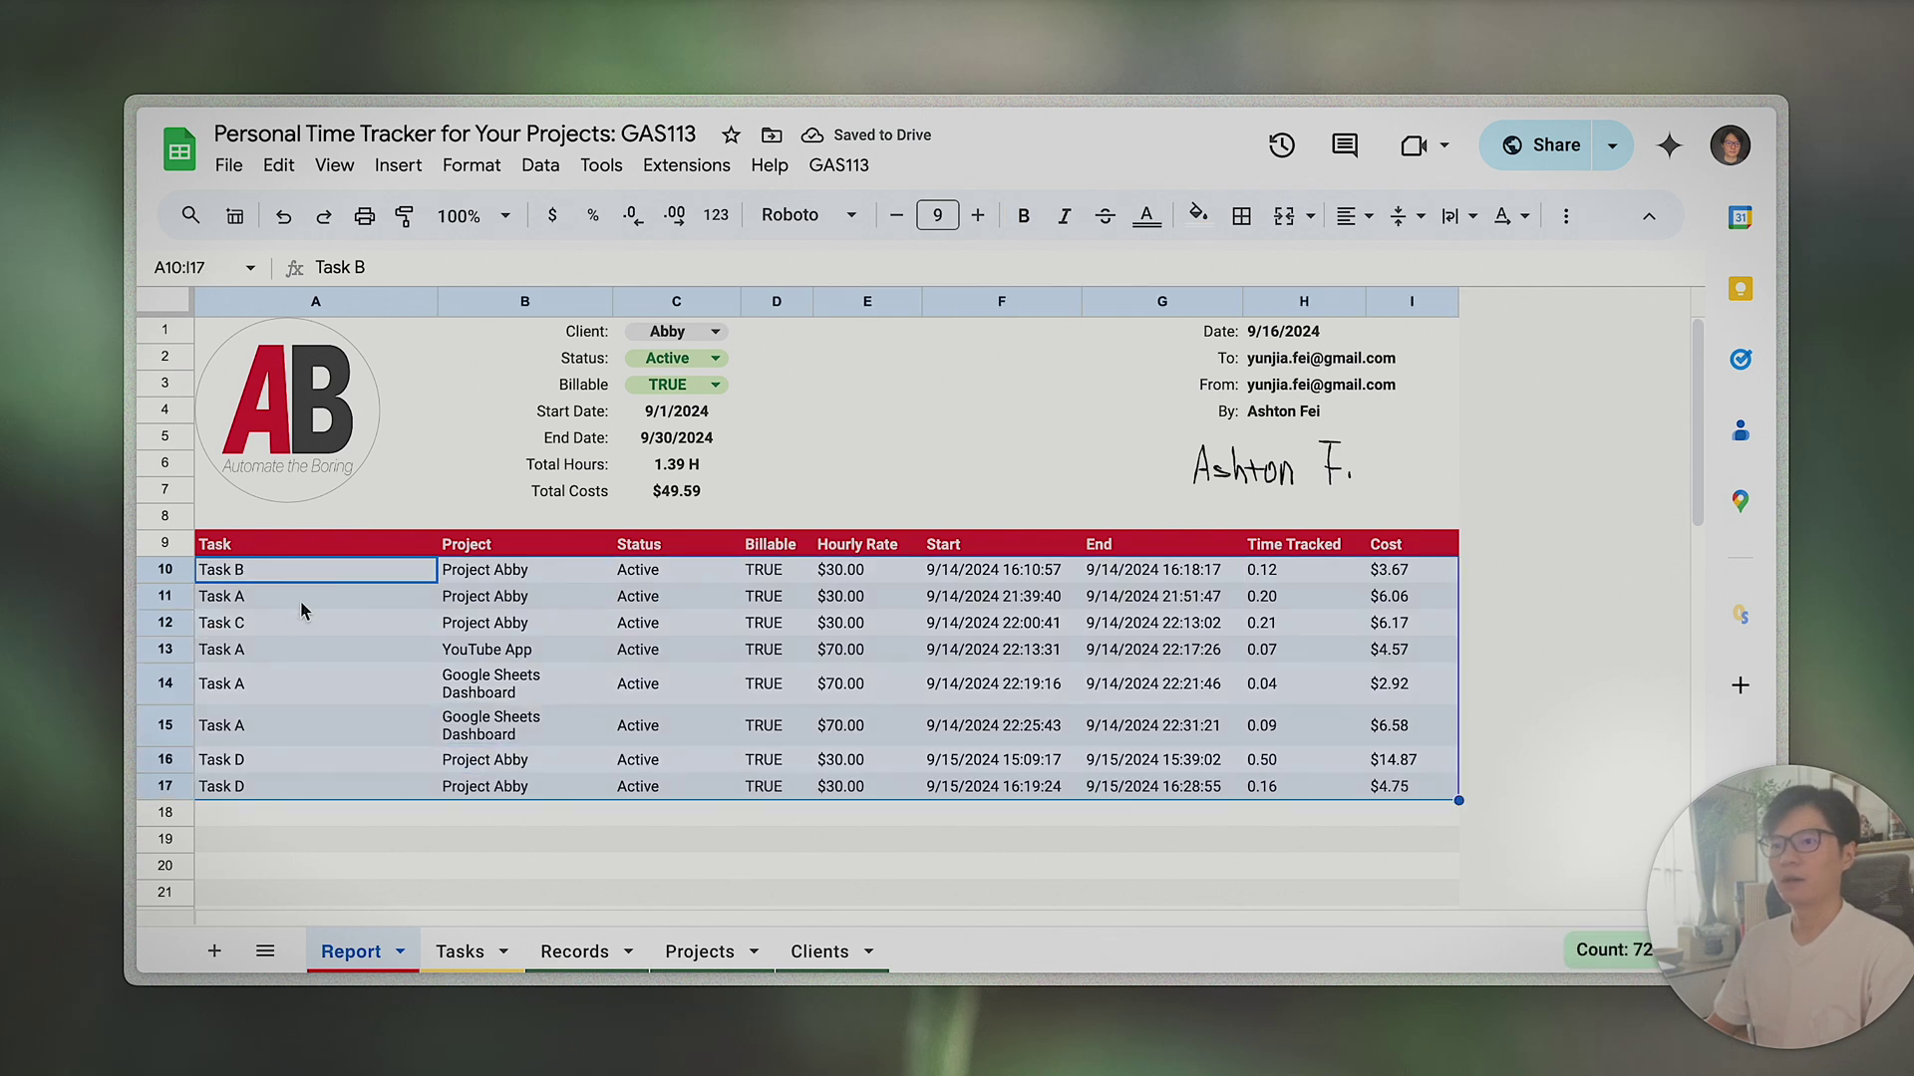
click(680, 368)
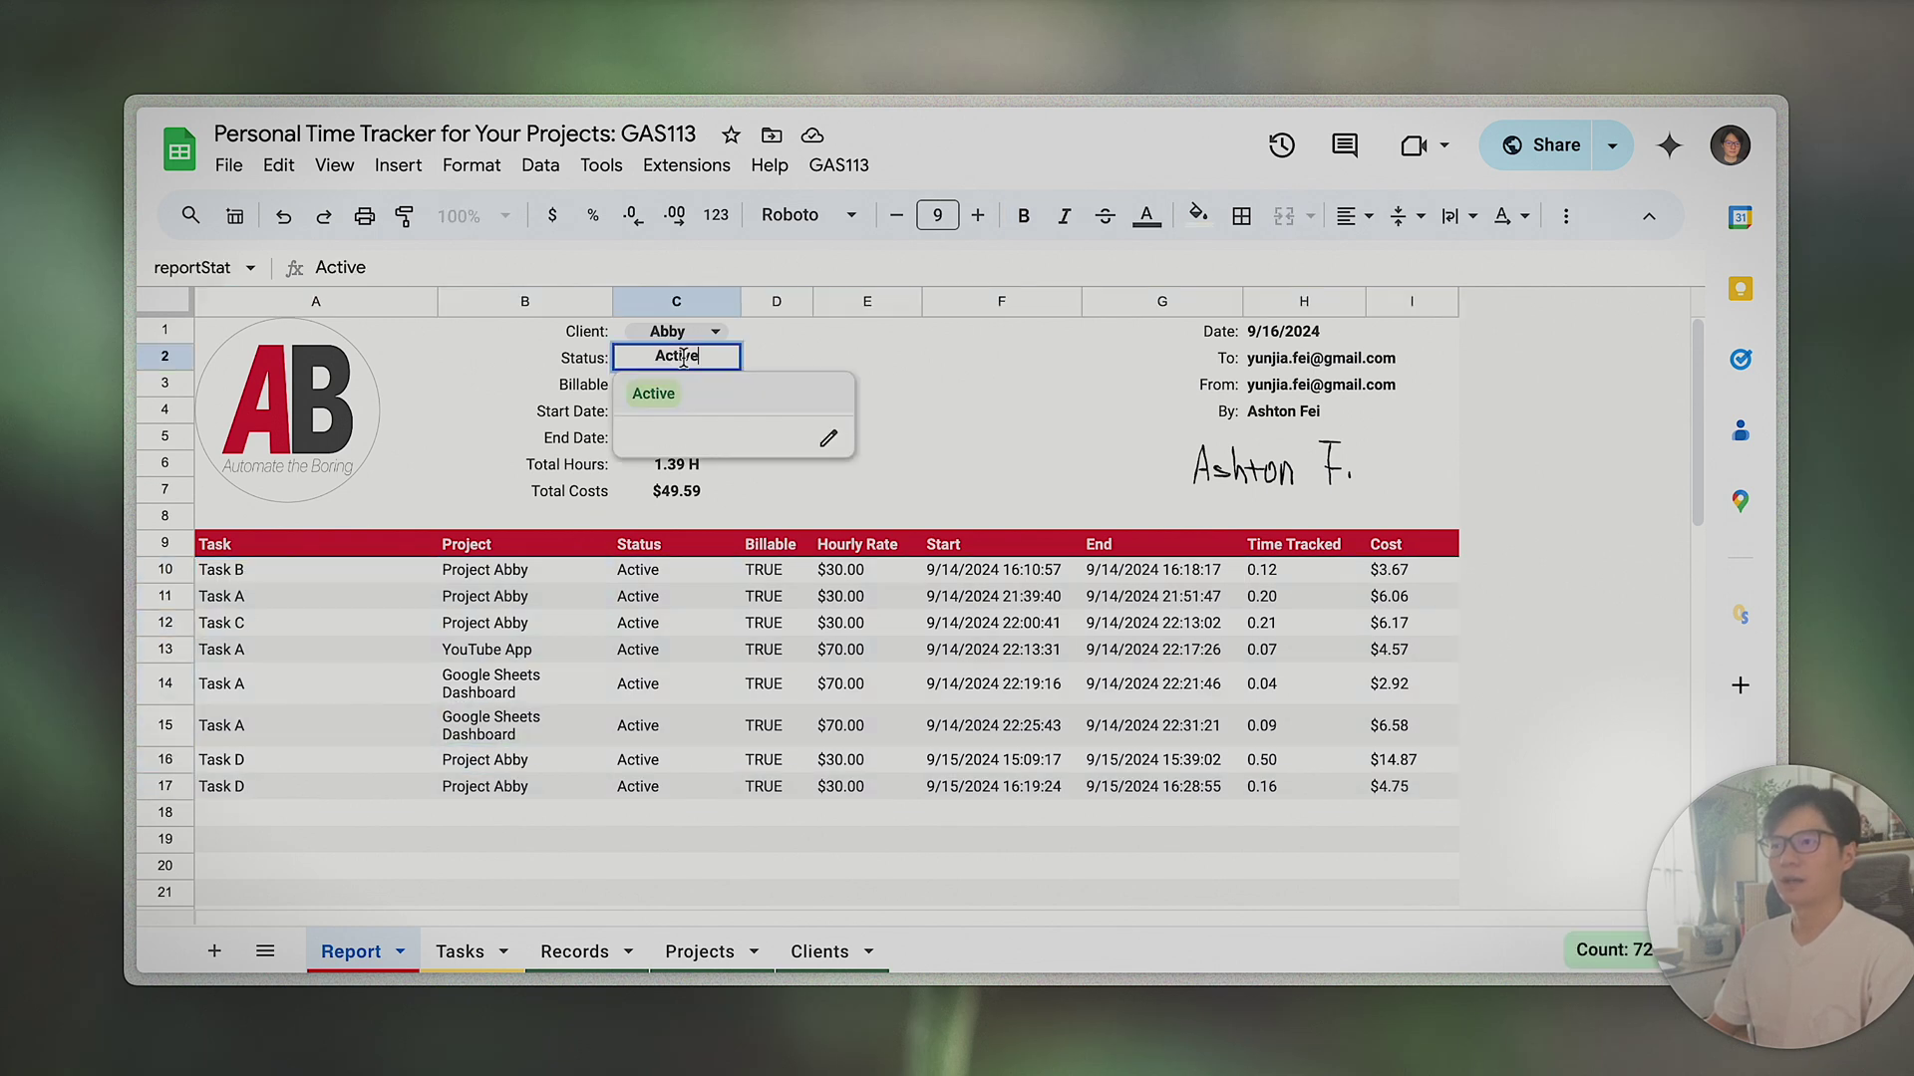
click(686, 388)
- Set Billable to FALSE to view non-billable rows, then back to TRUE
click(687, 388)
click(772, 364)
click(678, 389)
click(650, 464)
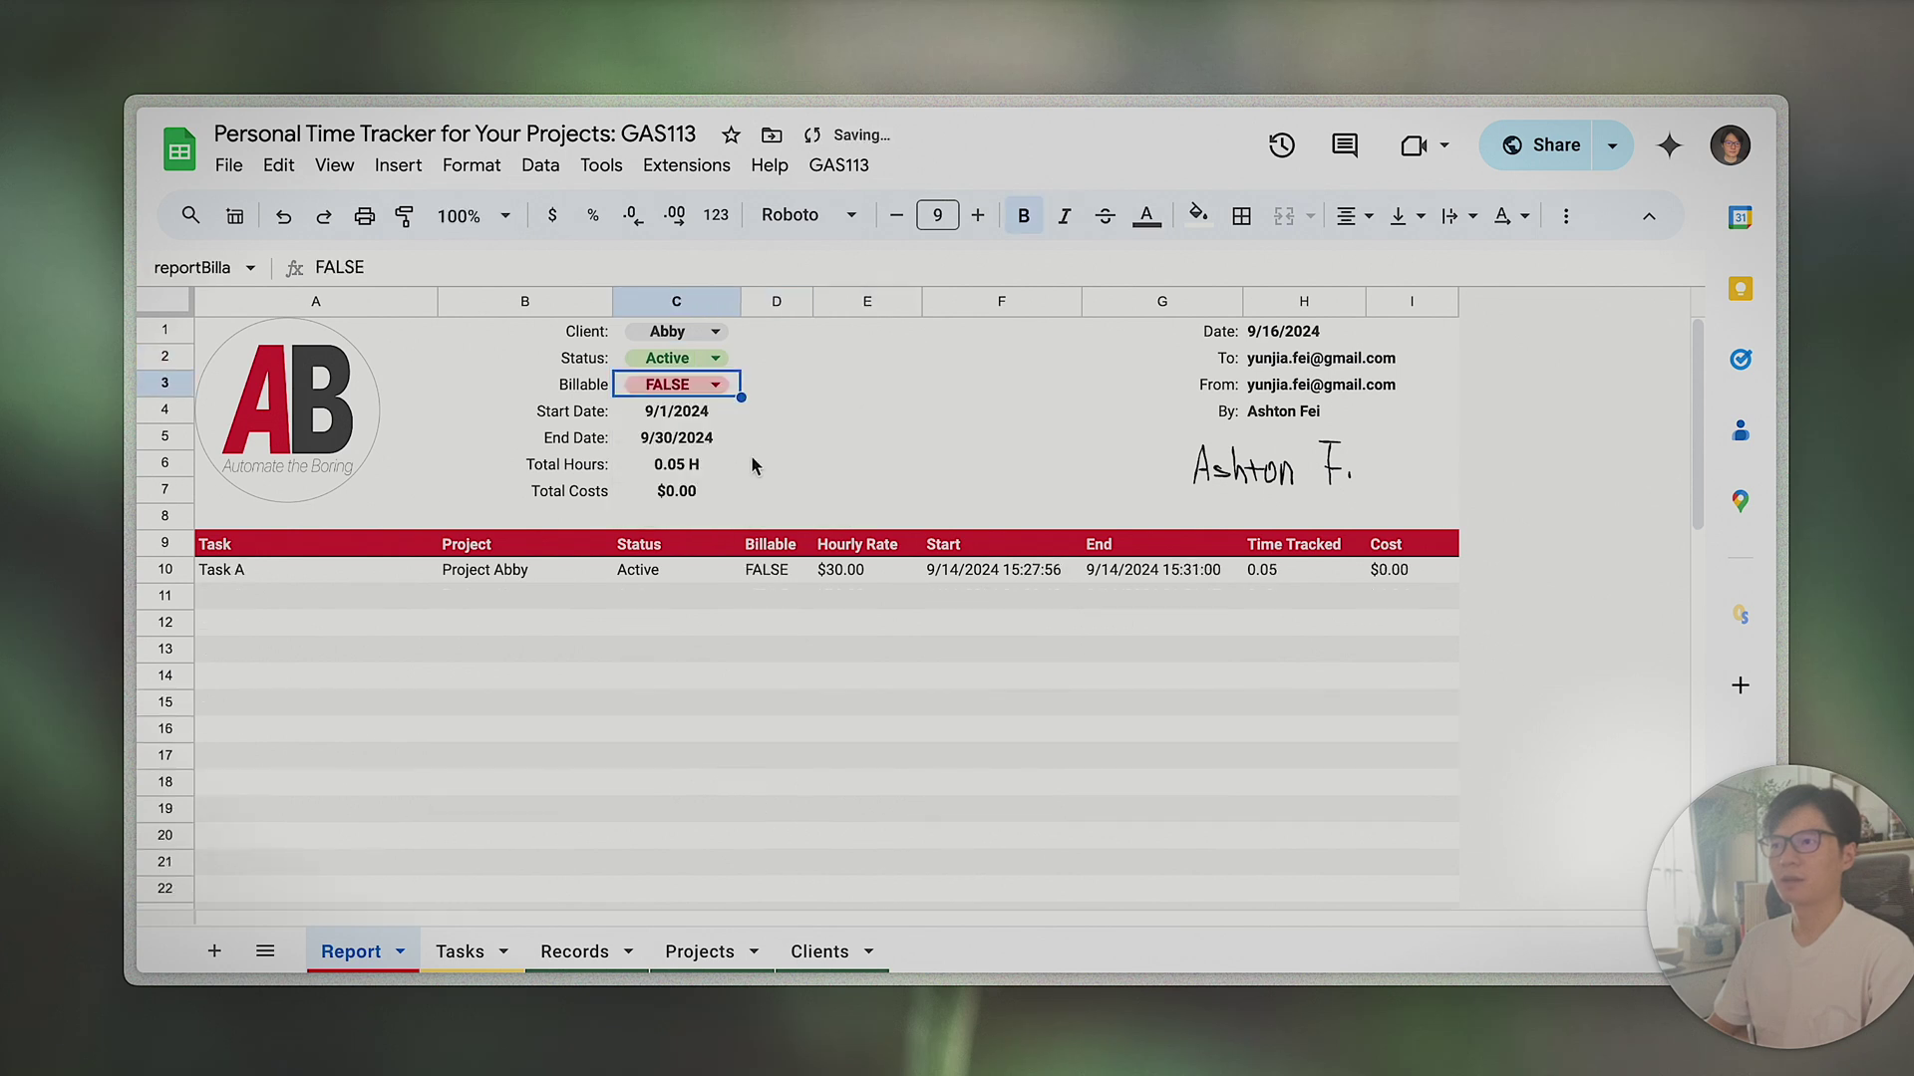
click(769, 574)
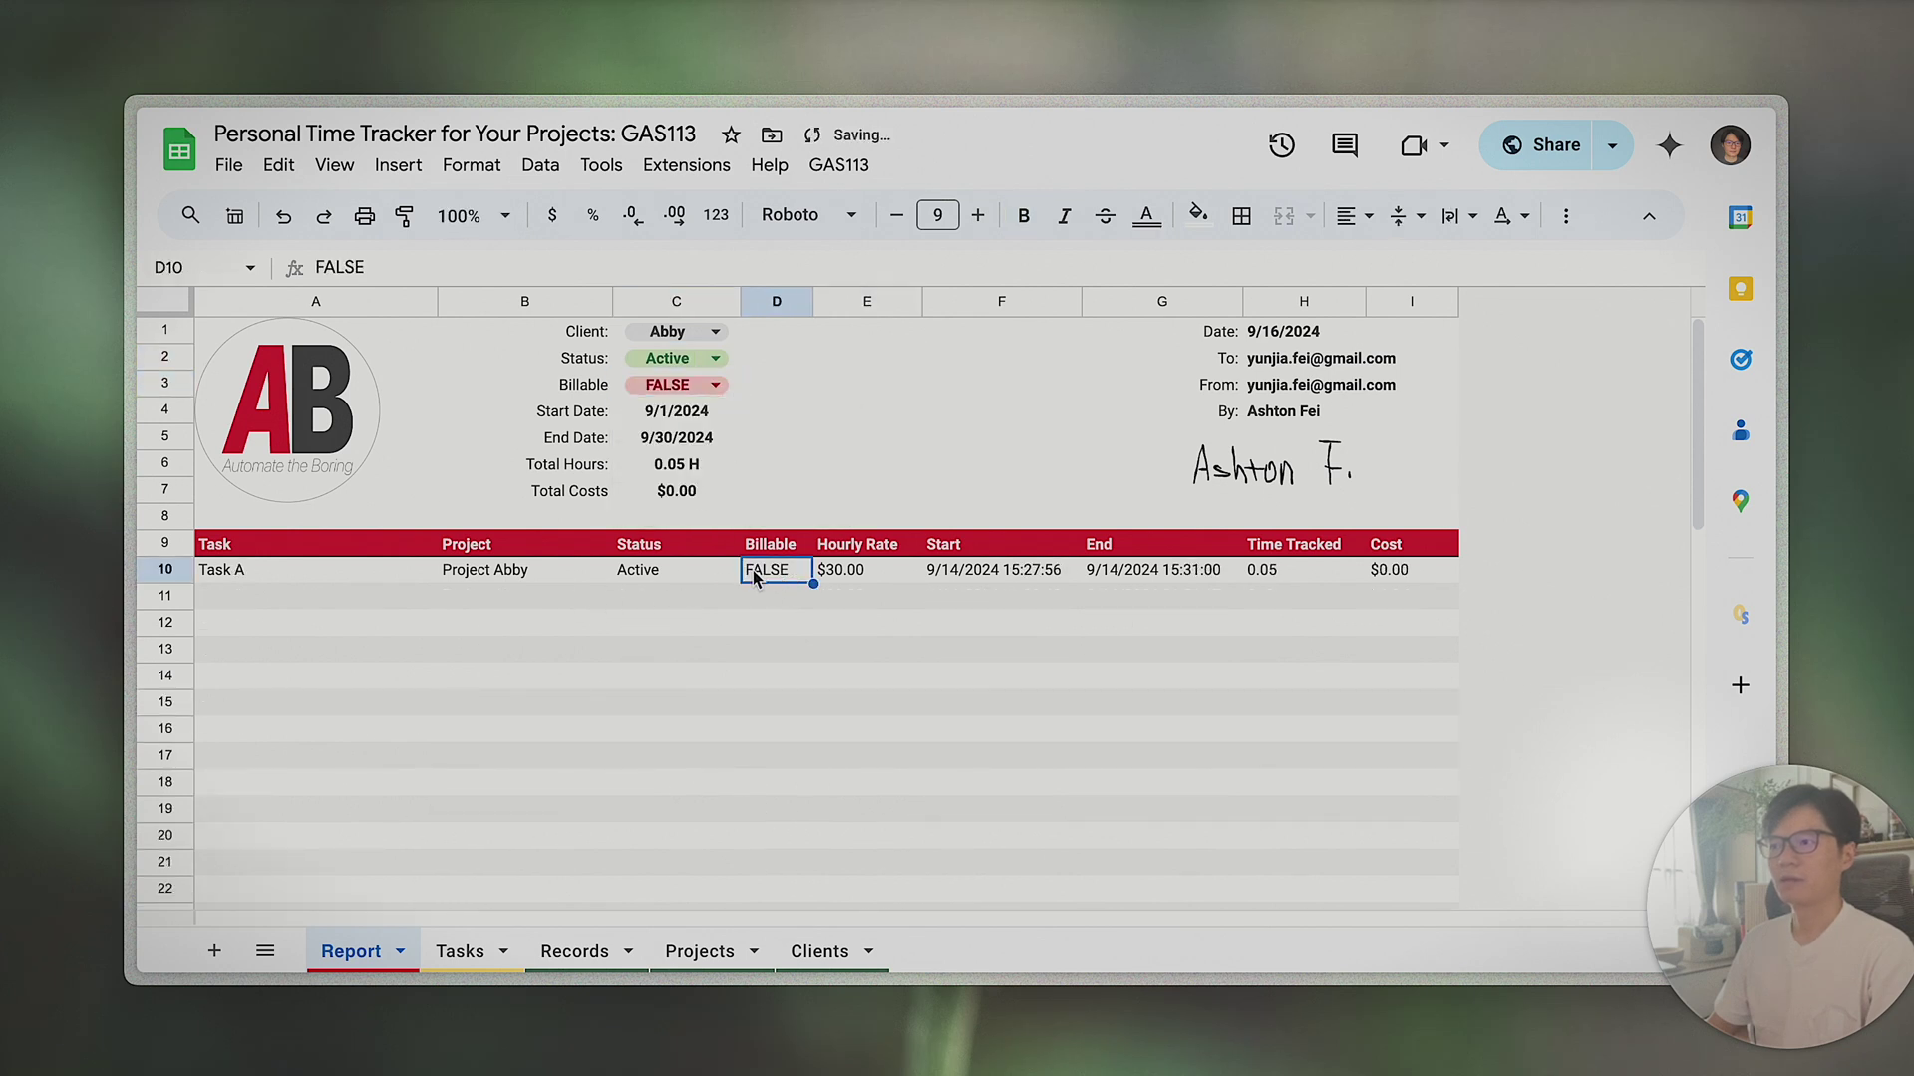
click(157, 568)
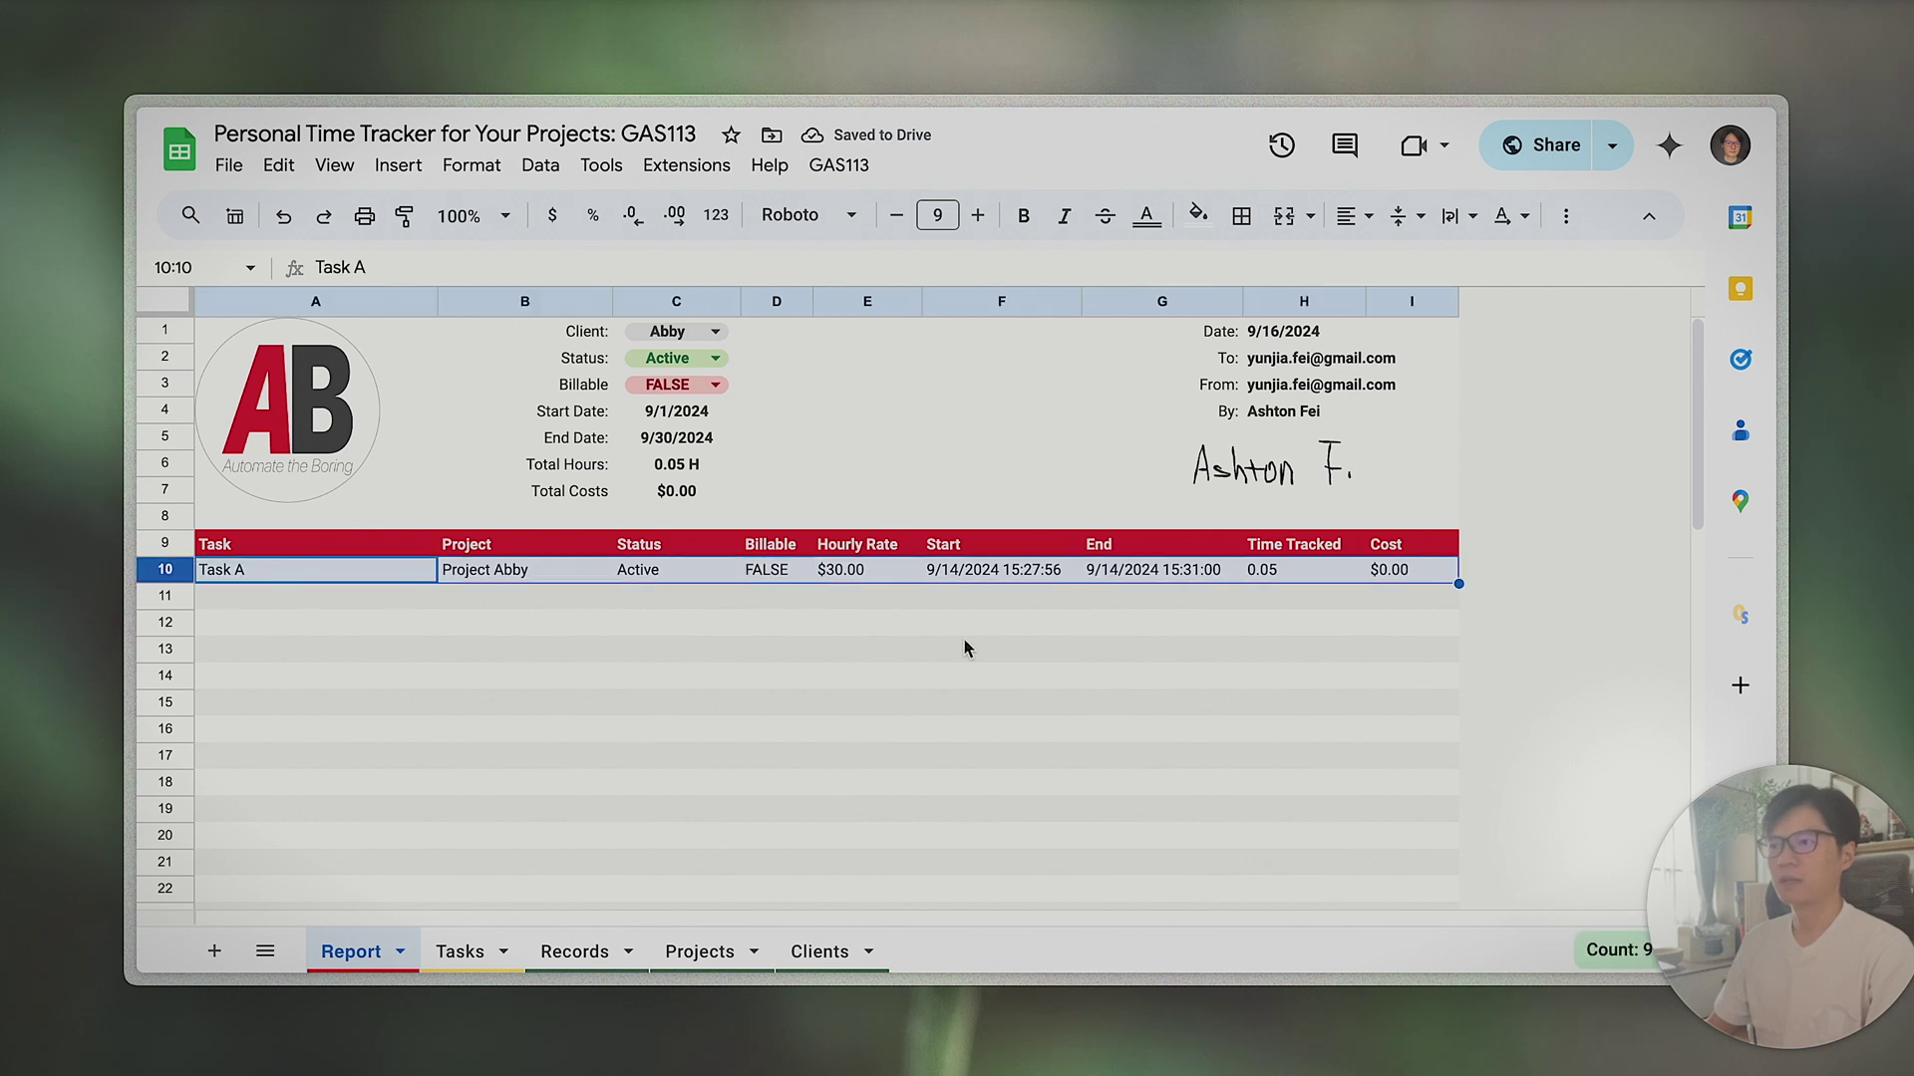
click(691, 387)
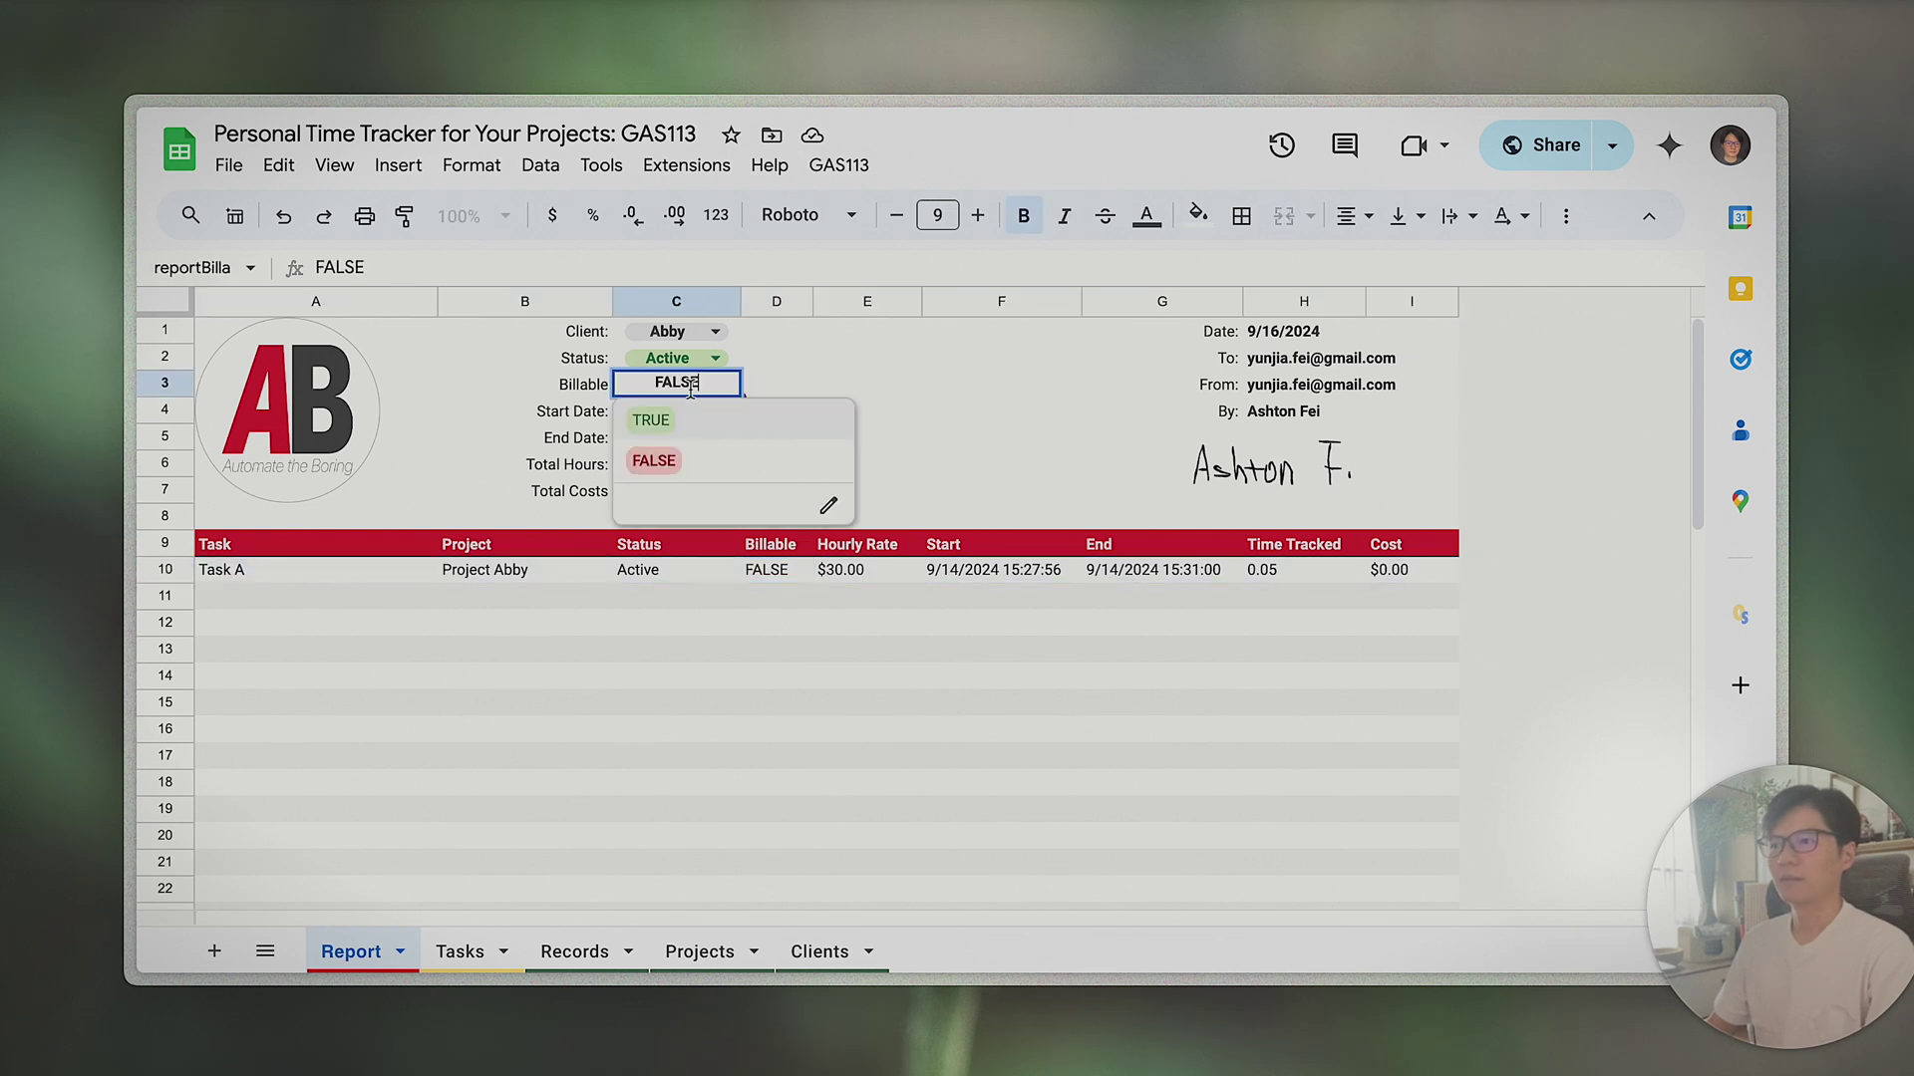
click(678, 421)
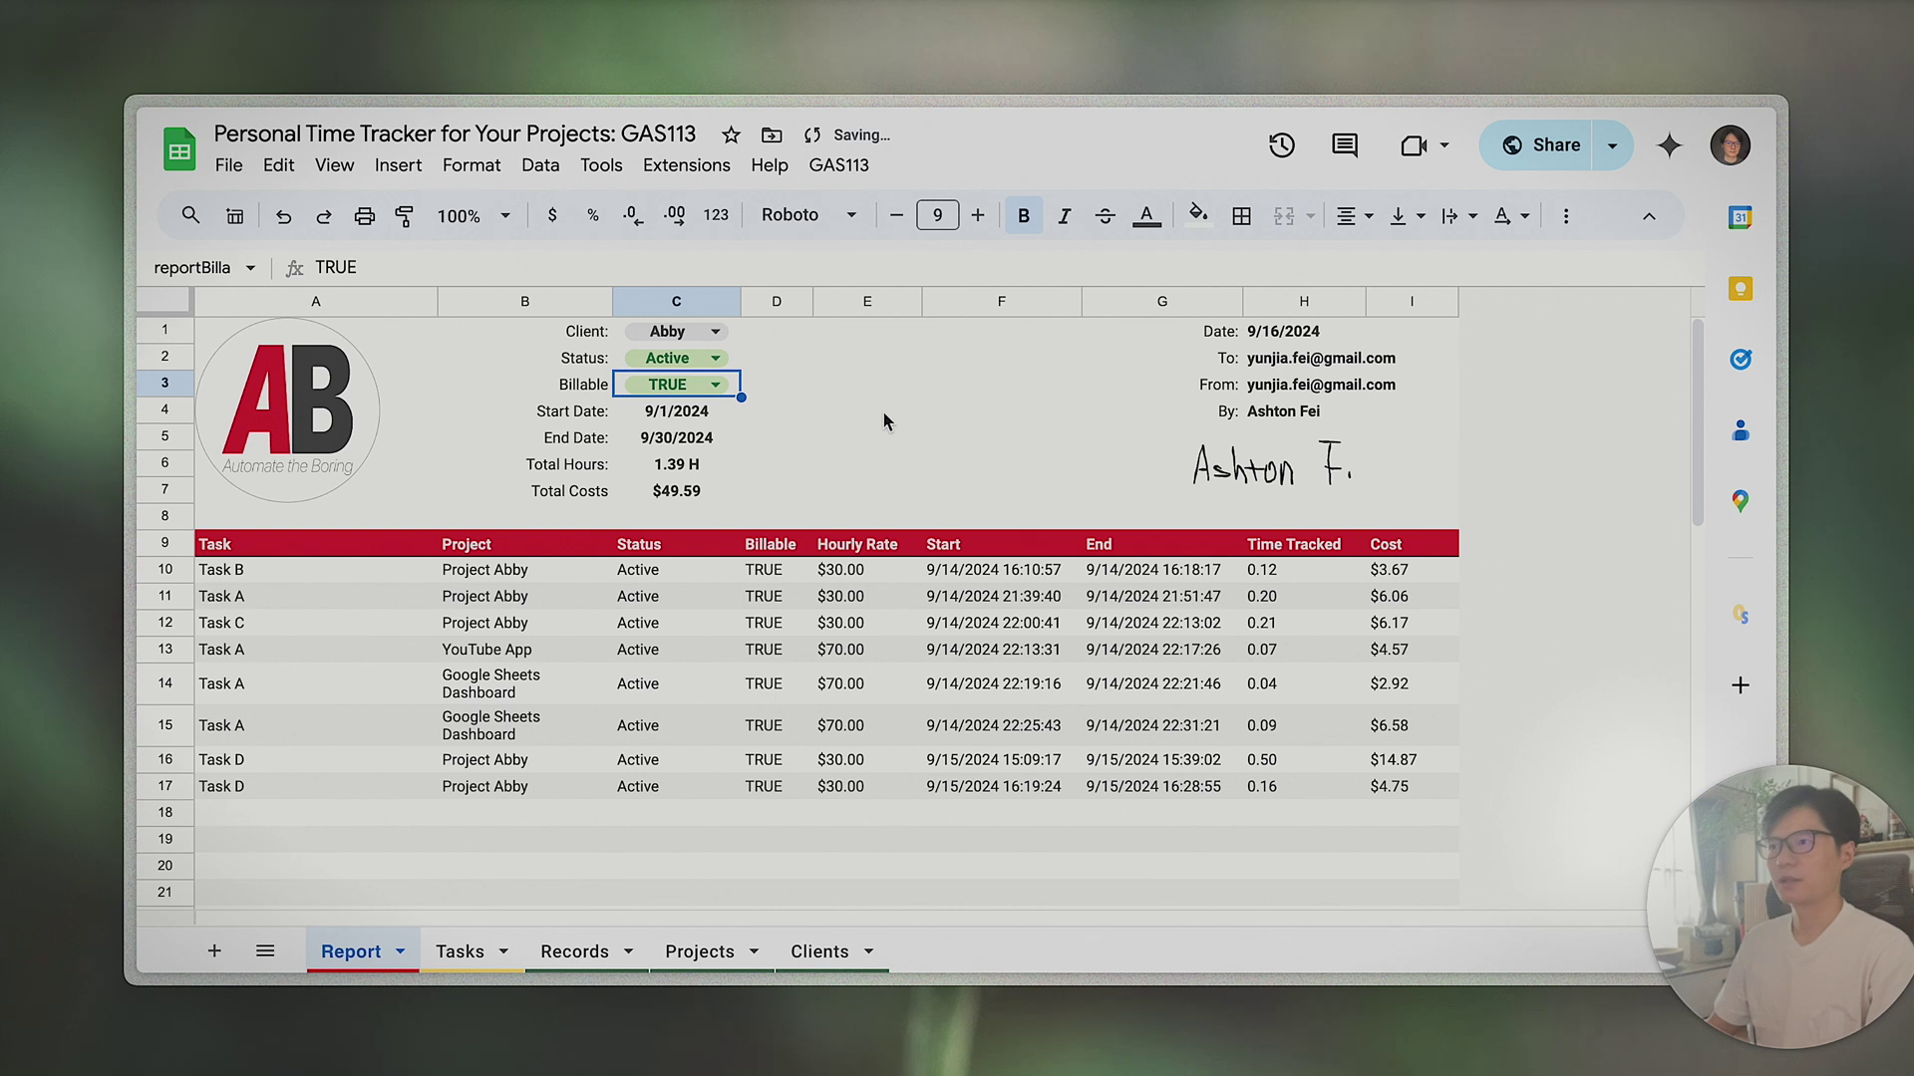
- Select the start and end date filters with their labels
click(859, 466)
click(675, 416)
drag(597, 420, 688, 439)
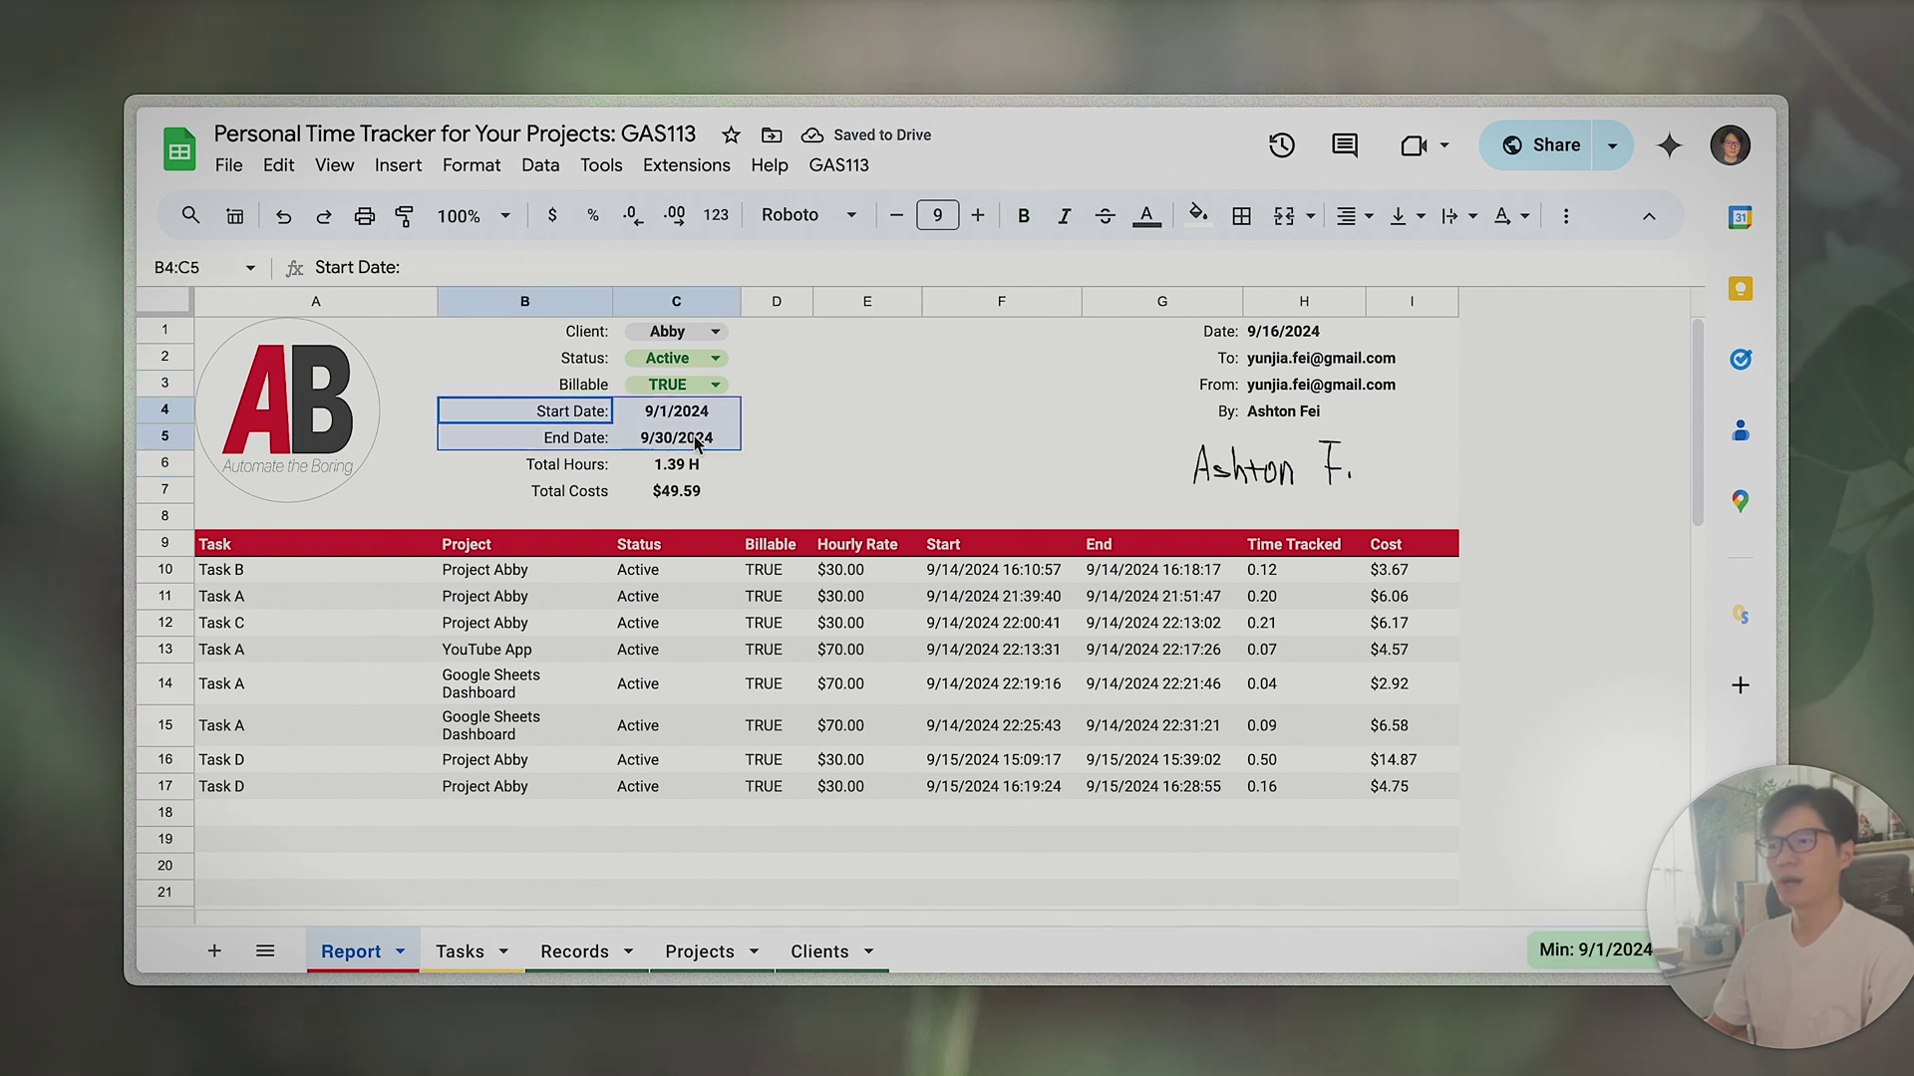
click(753, 436)
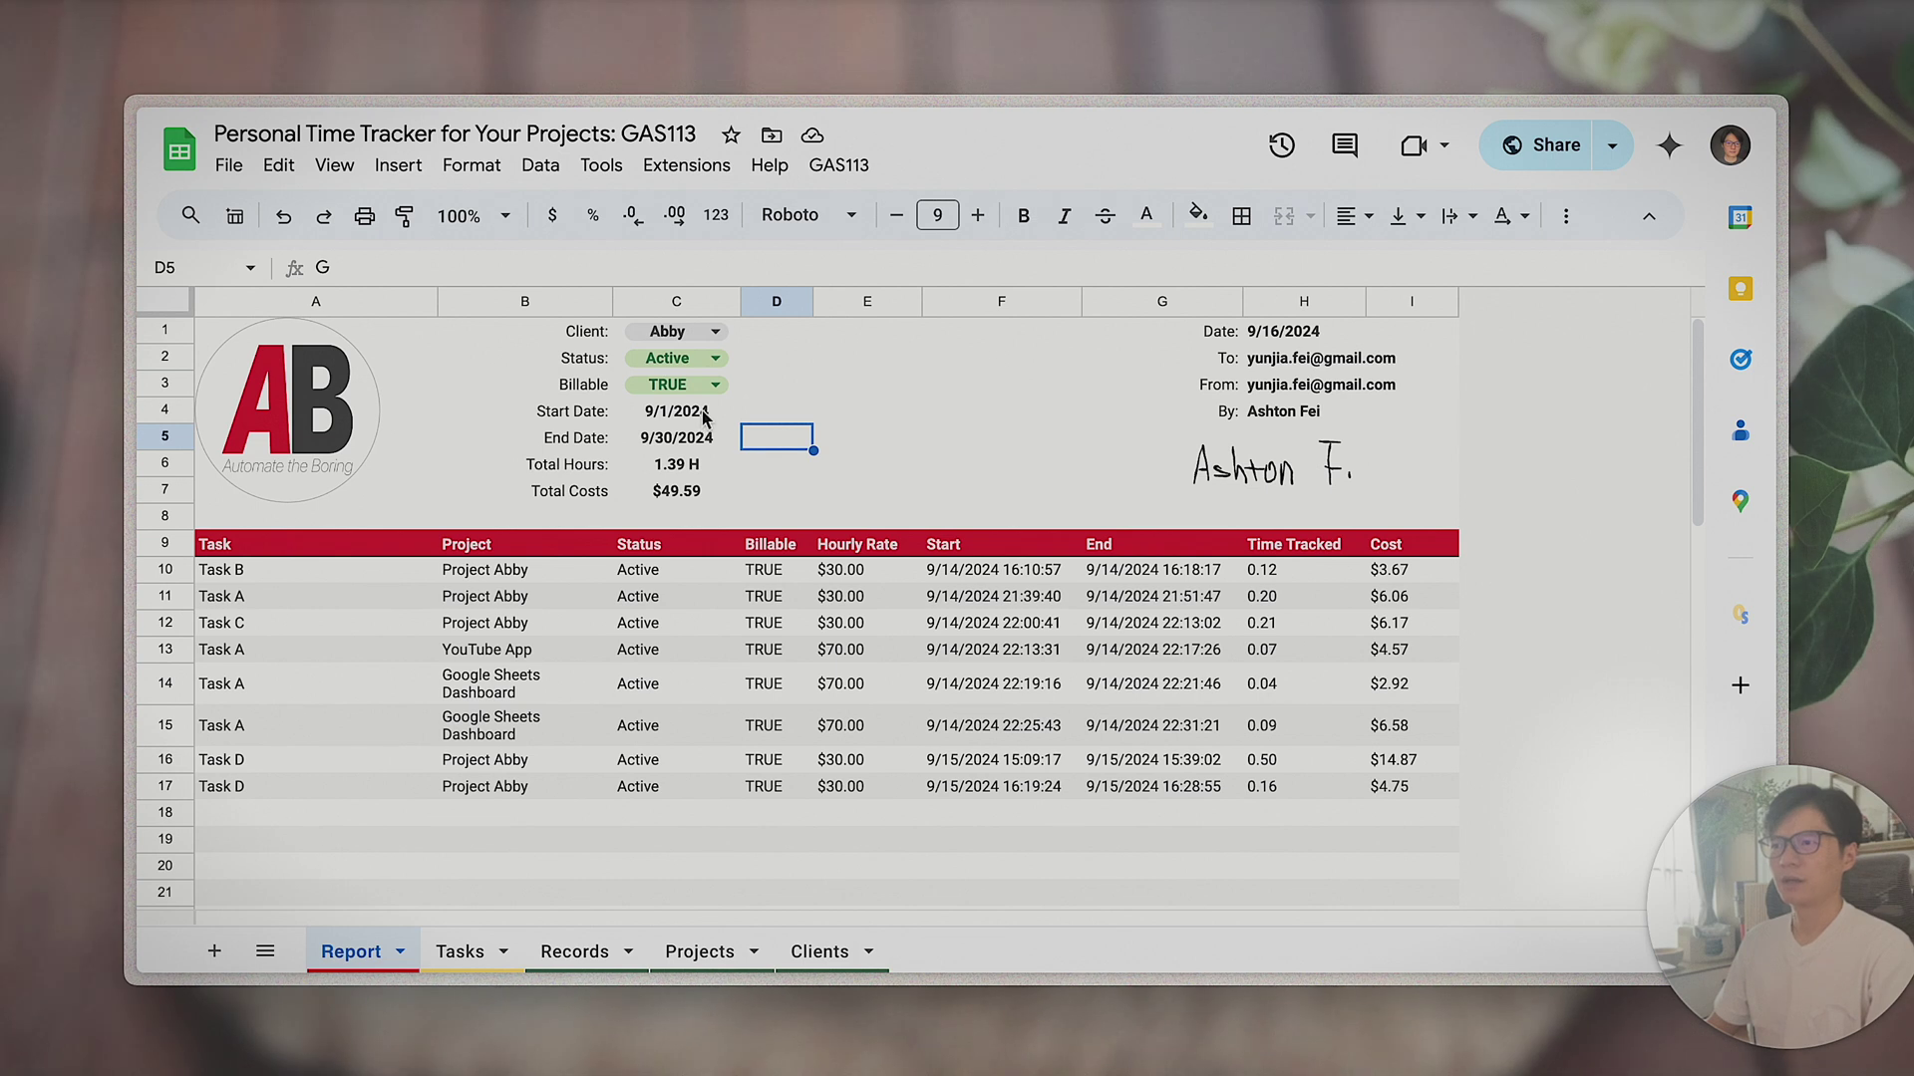
- Set the C5 end date to September 16, after first trying September 14
double_click(697, 436)
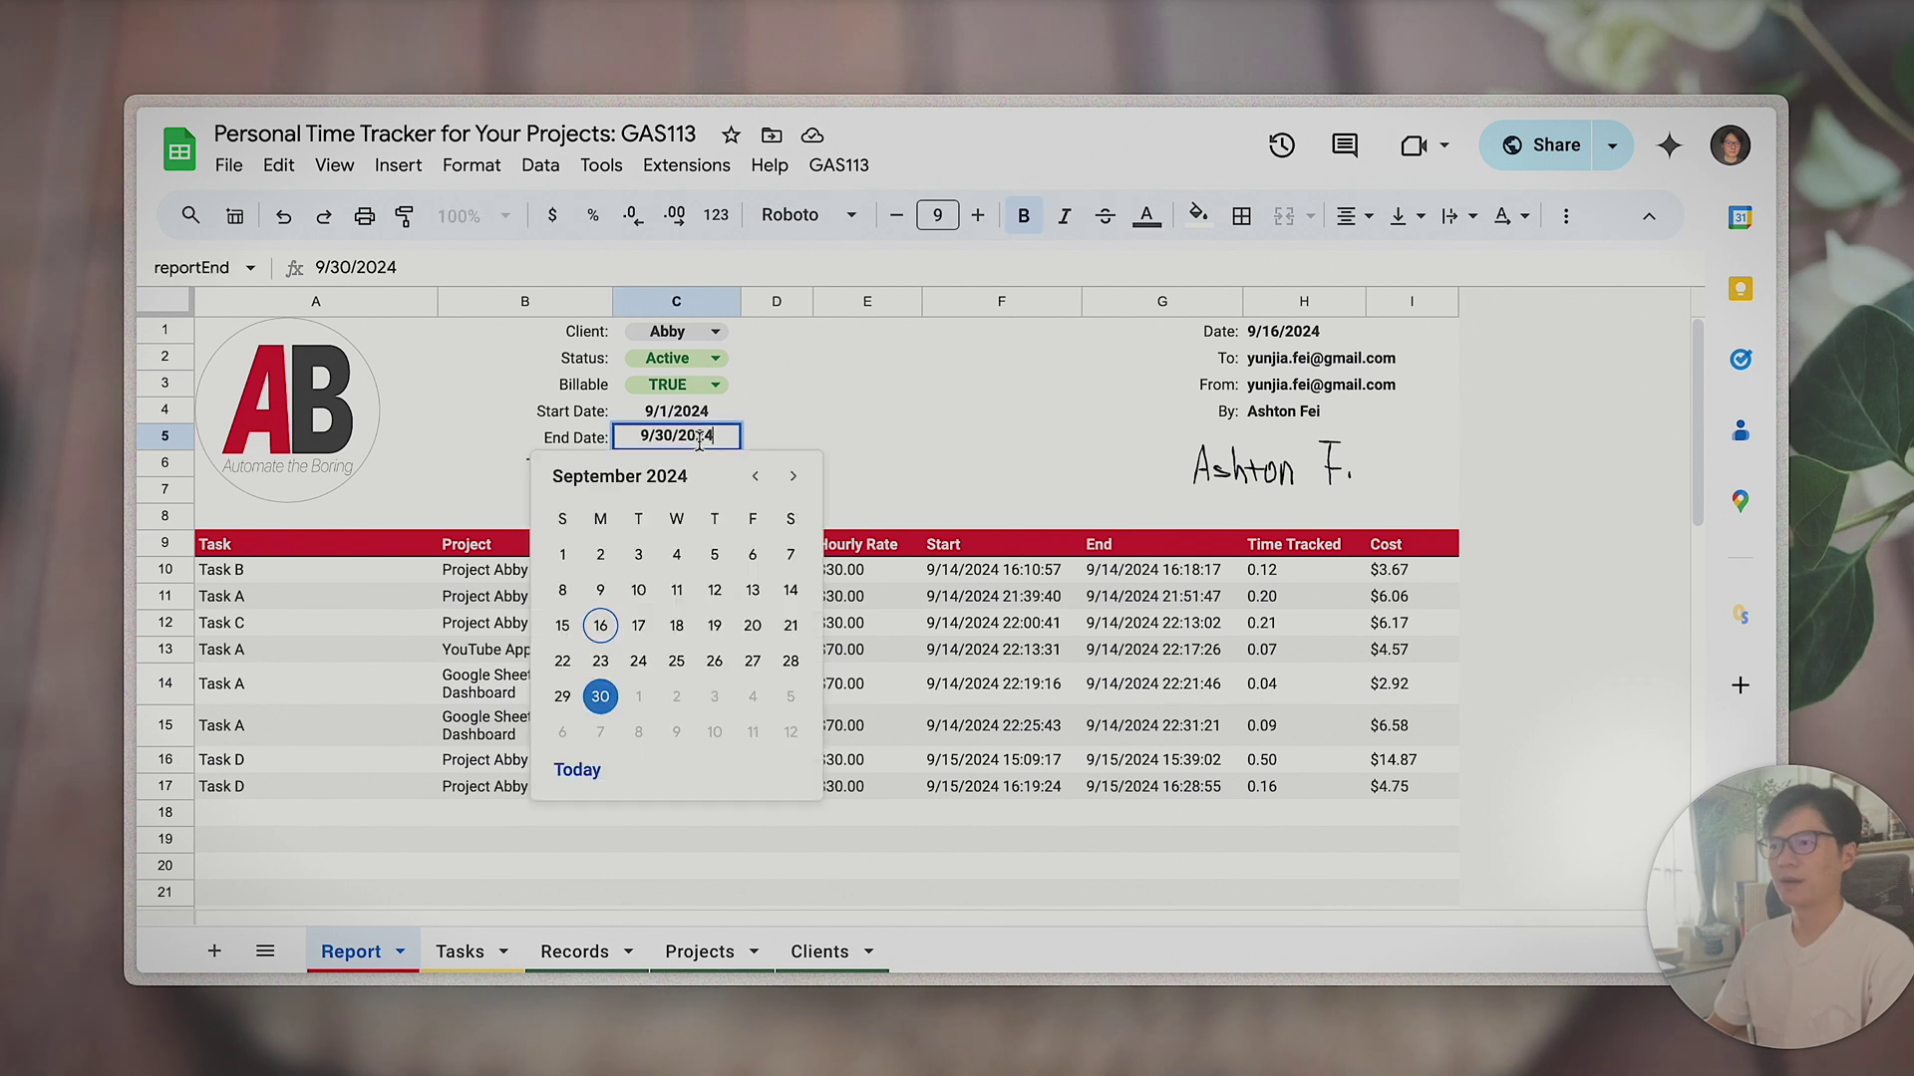
click(790, 590)
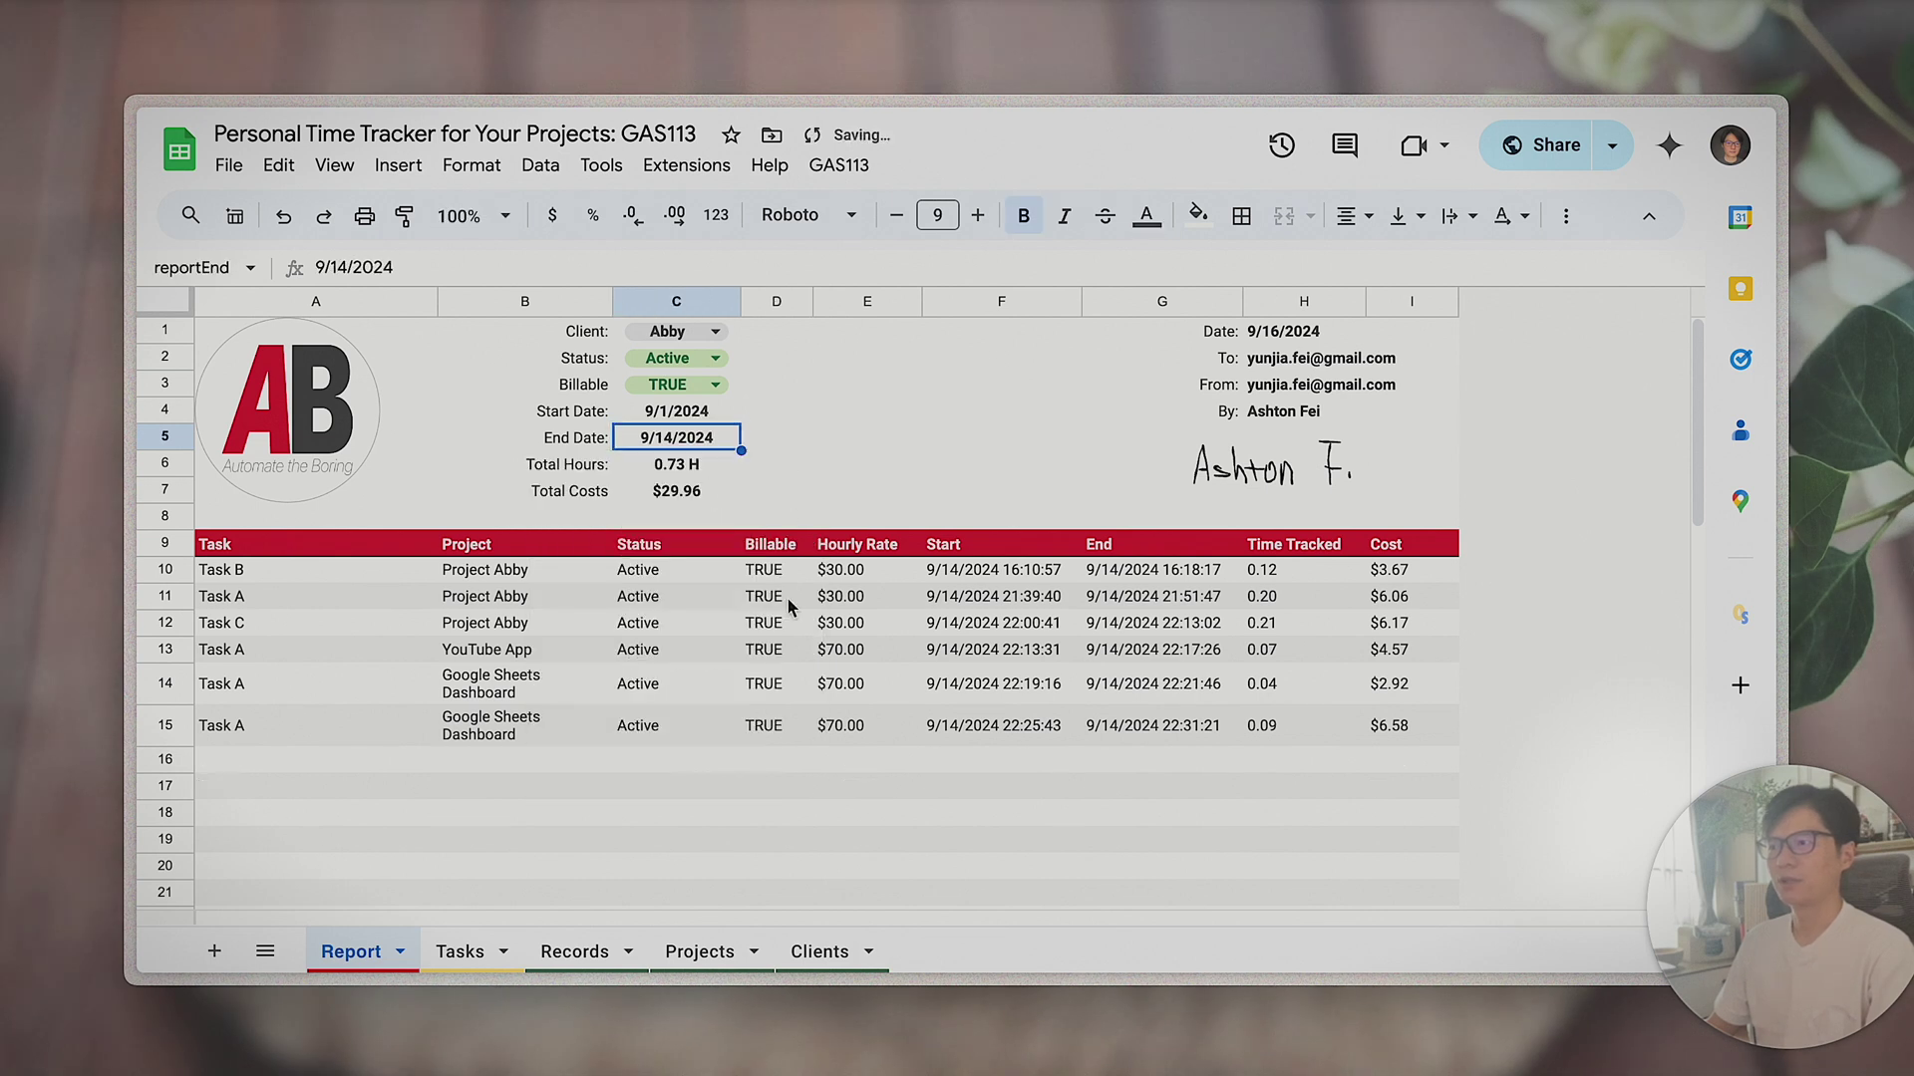
double_click(723, 447)
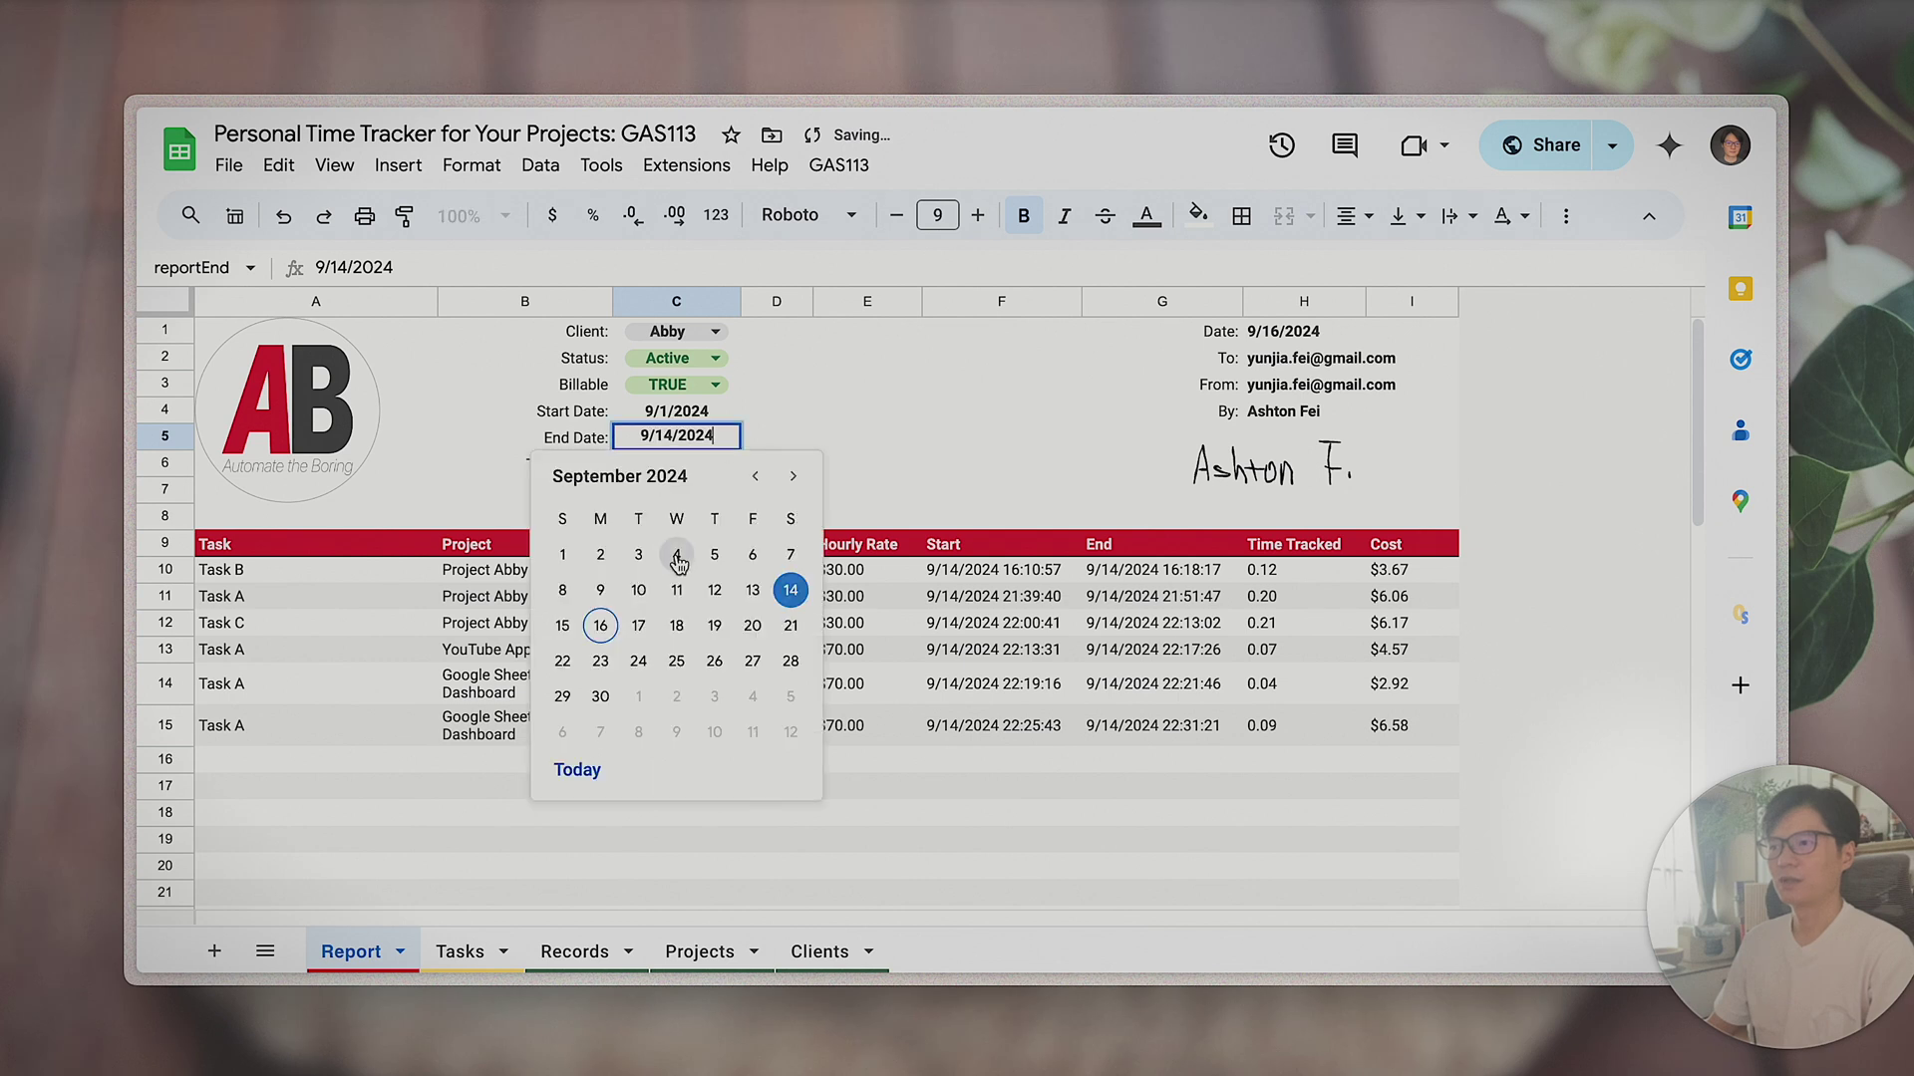
click(598, 628)
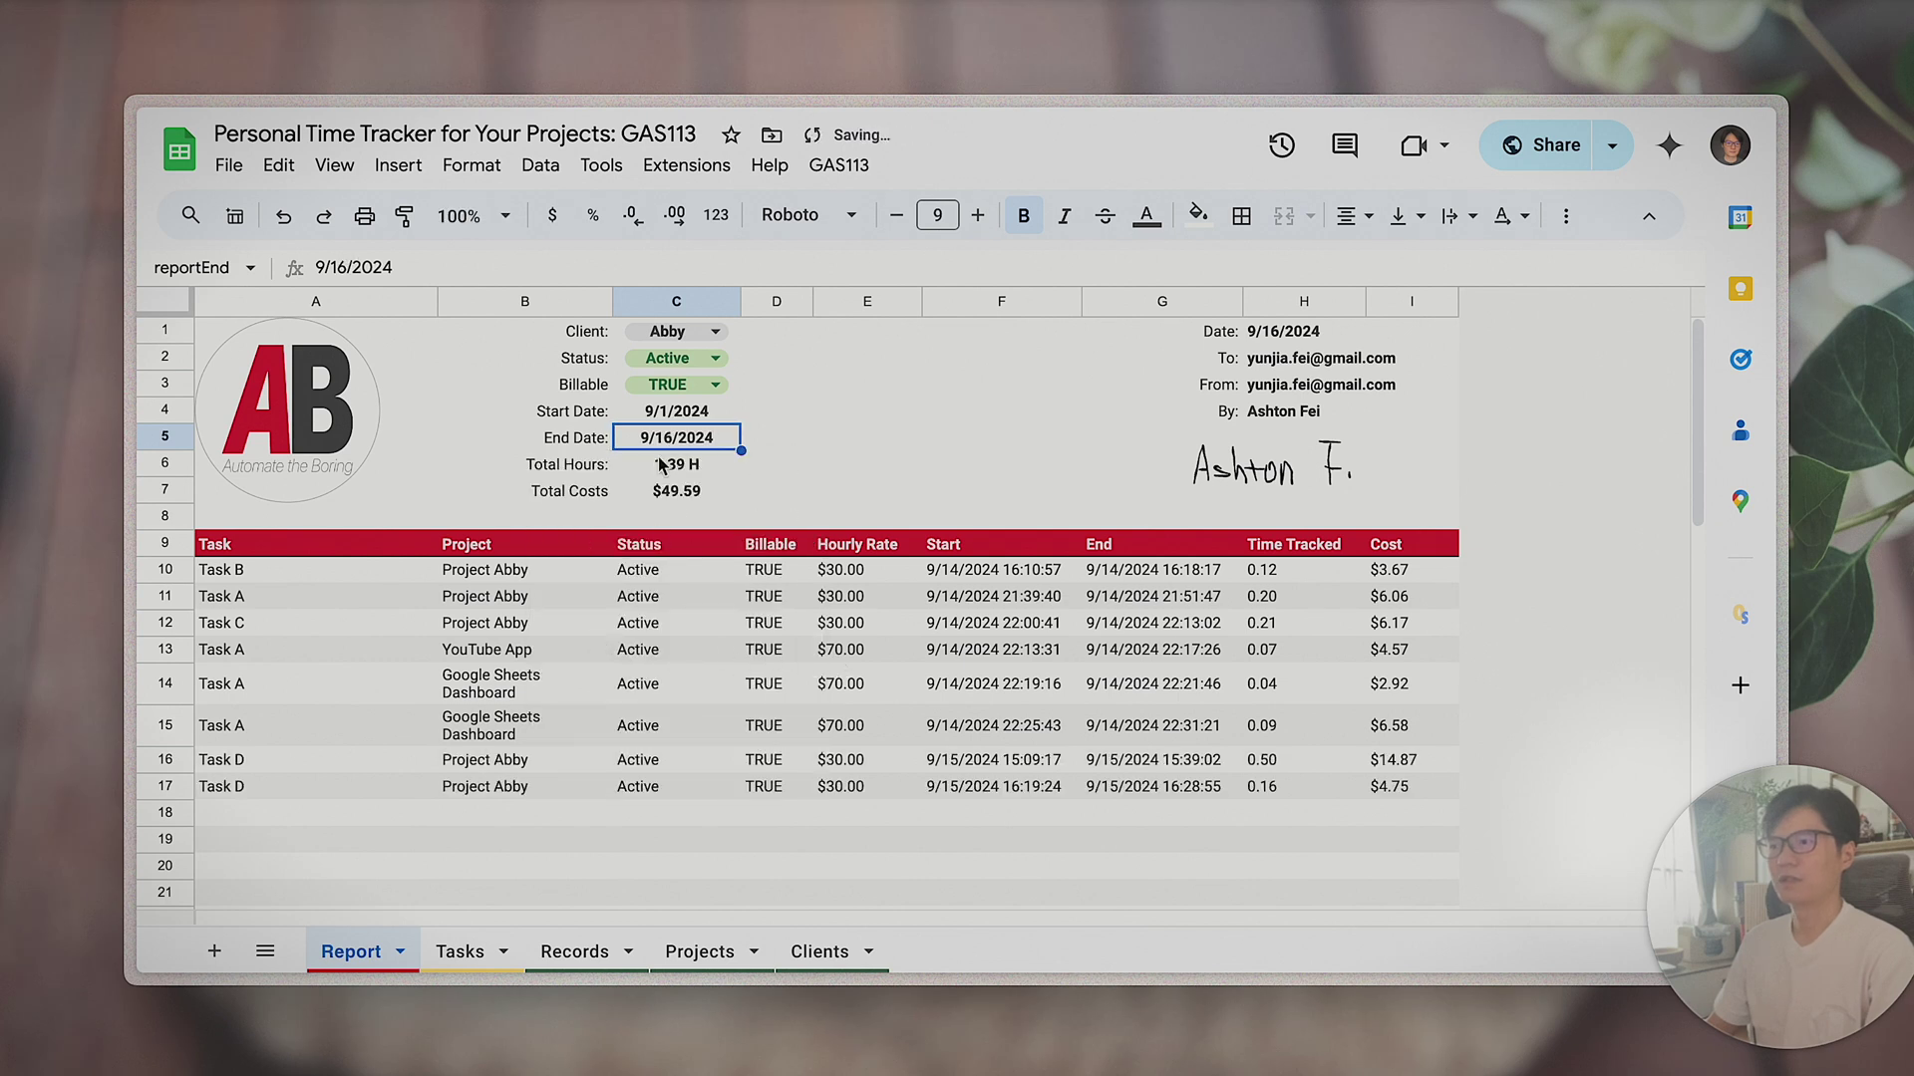
scroll(447, 677, down, 2)
scroll(449, 676, up, 2)
click(217, 546)
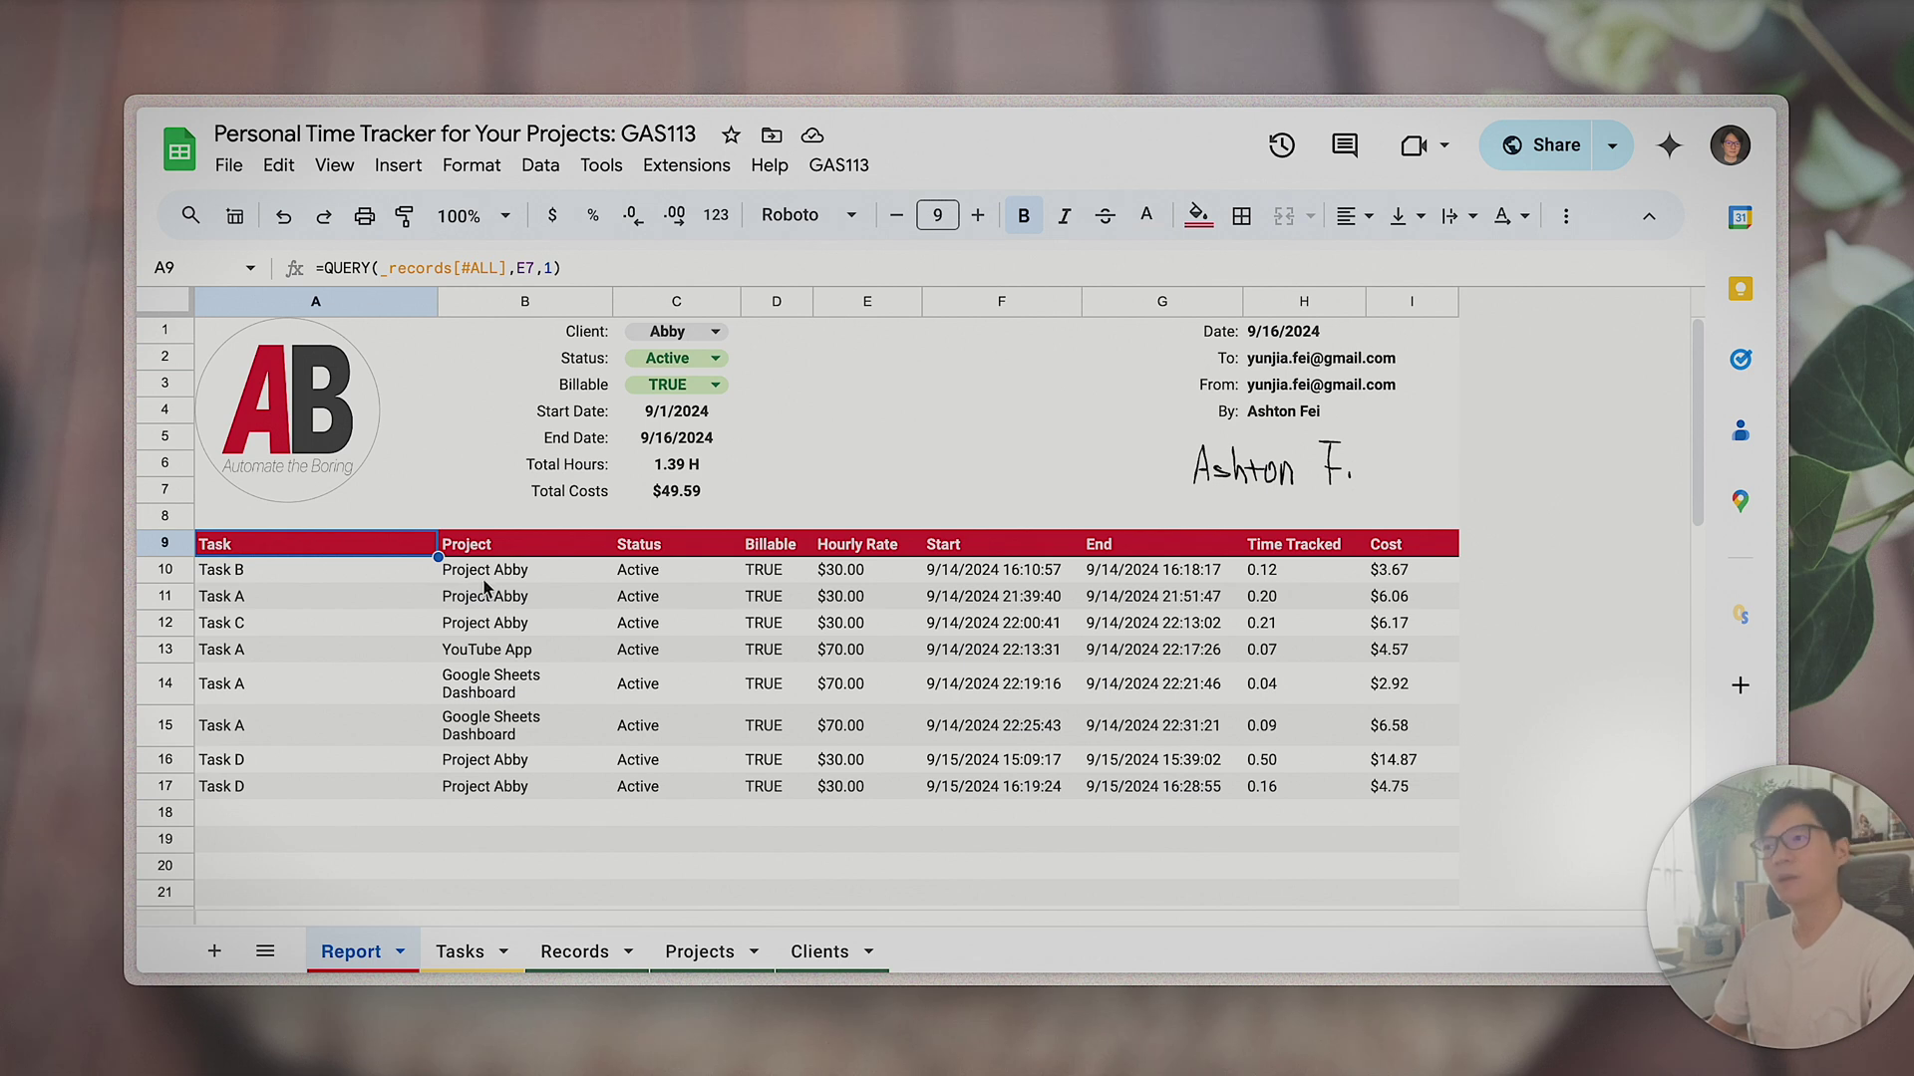
scroll(503, 688, down, 1)
scroll(502, 687, up, 1)
drag(776, 331, 879, 498)
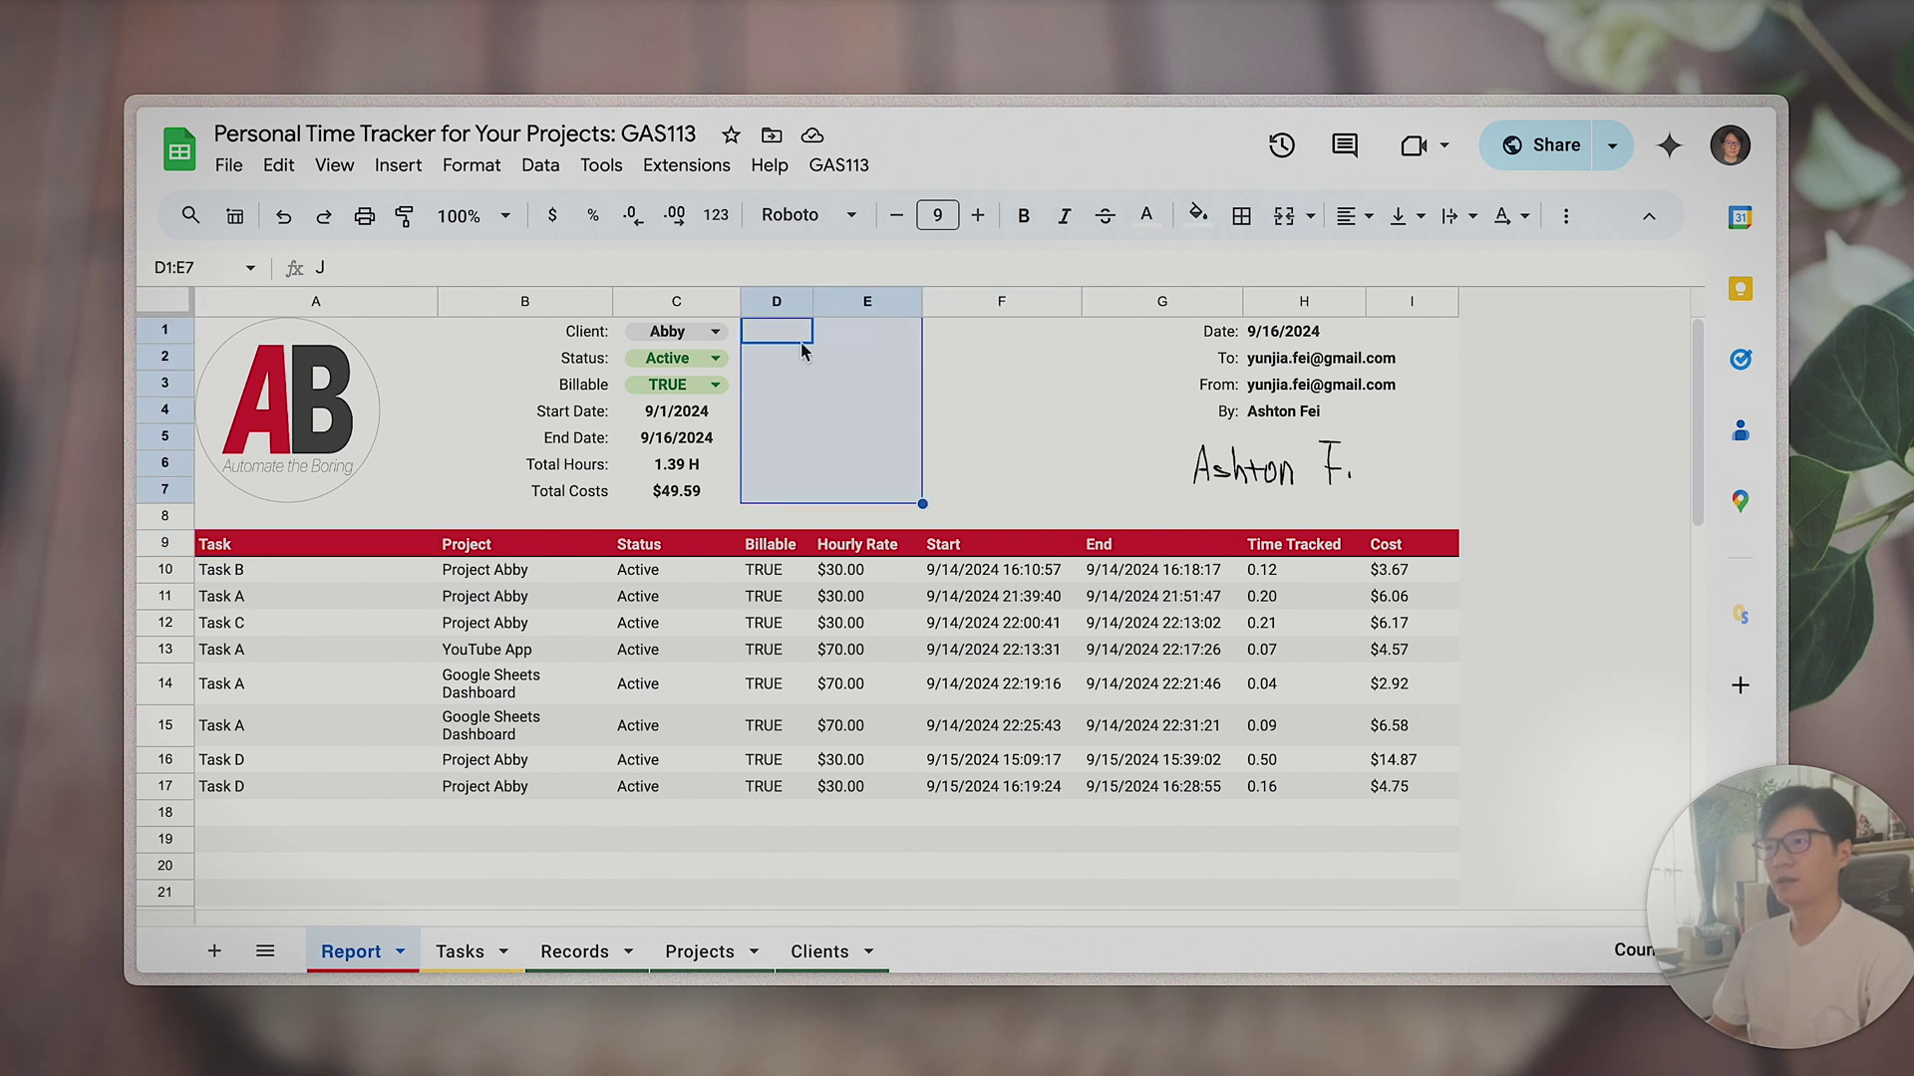
click(1146, 215)
click(1153, 304)
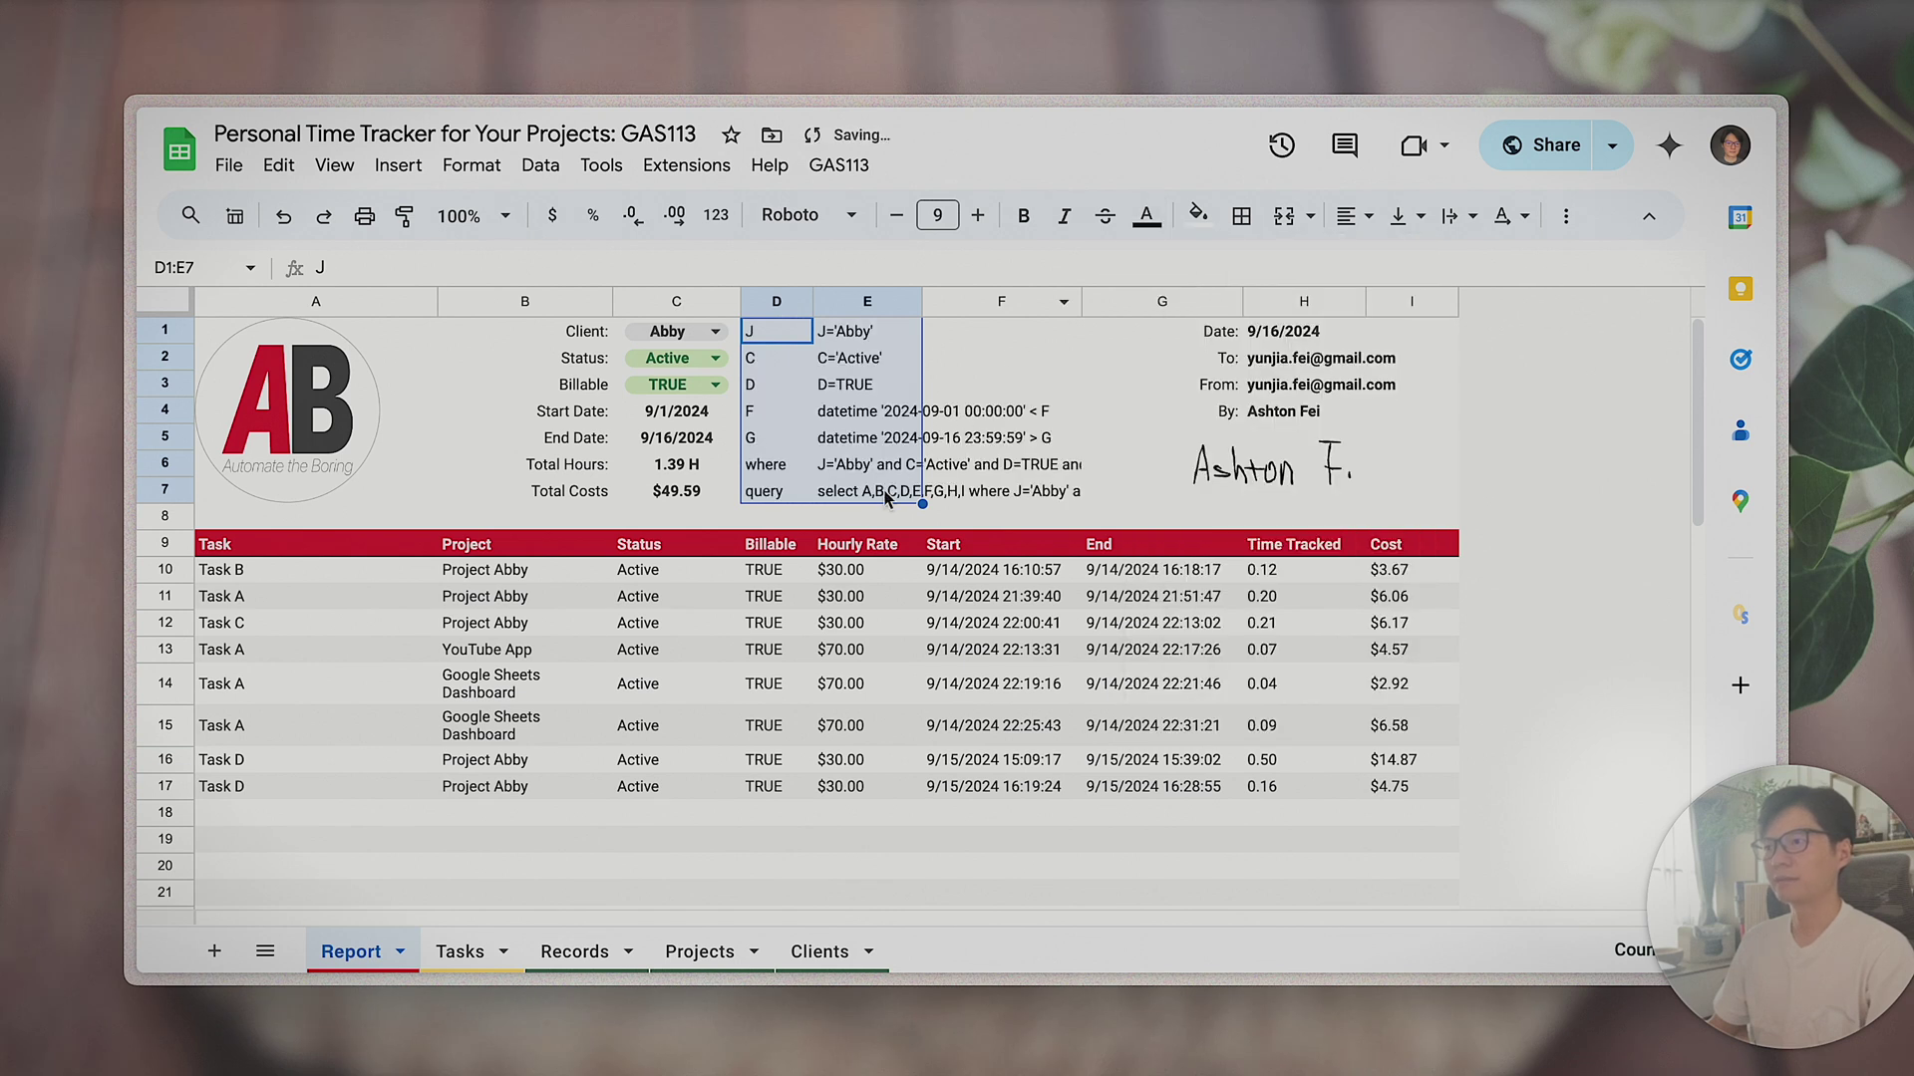
click(842, 498)
drag(762, 334, 849, 496)
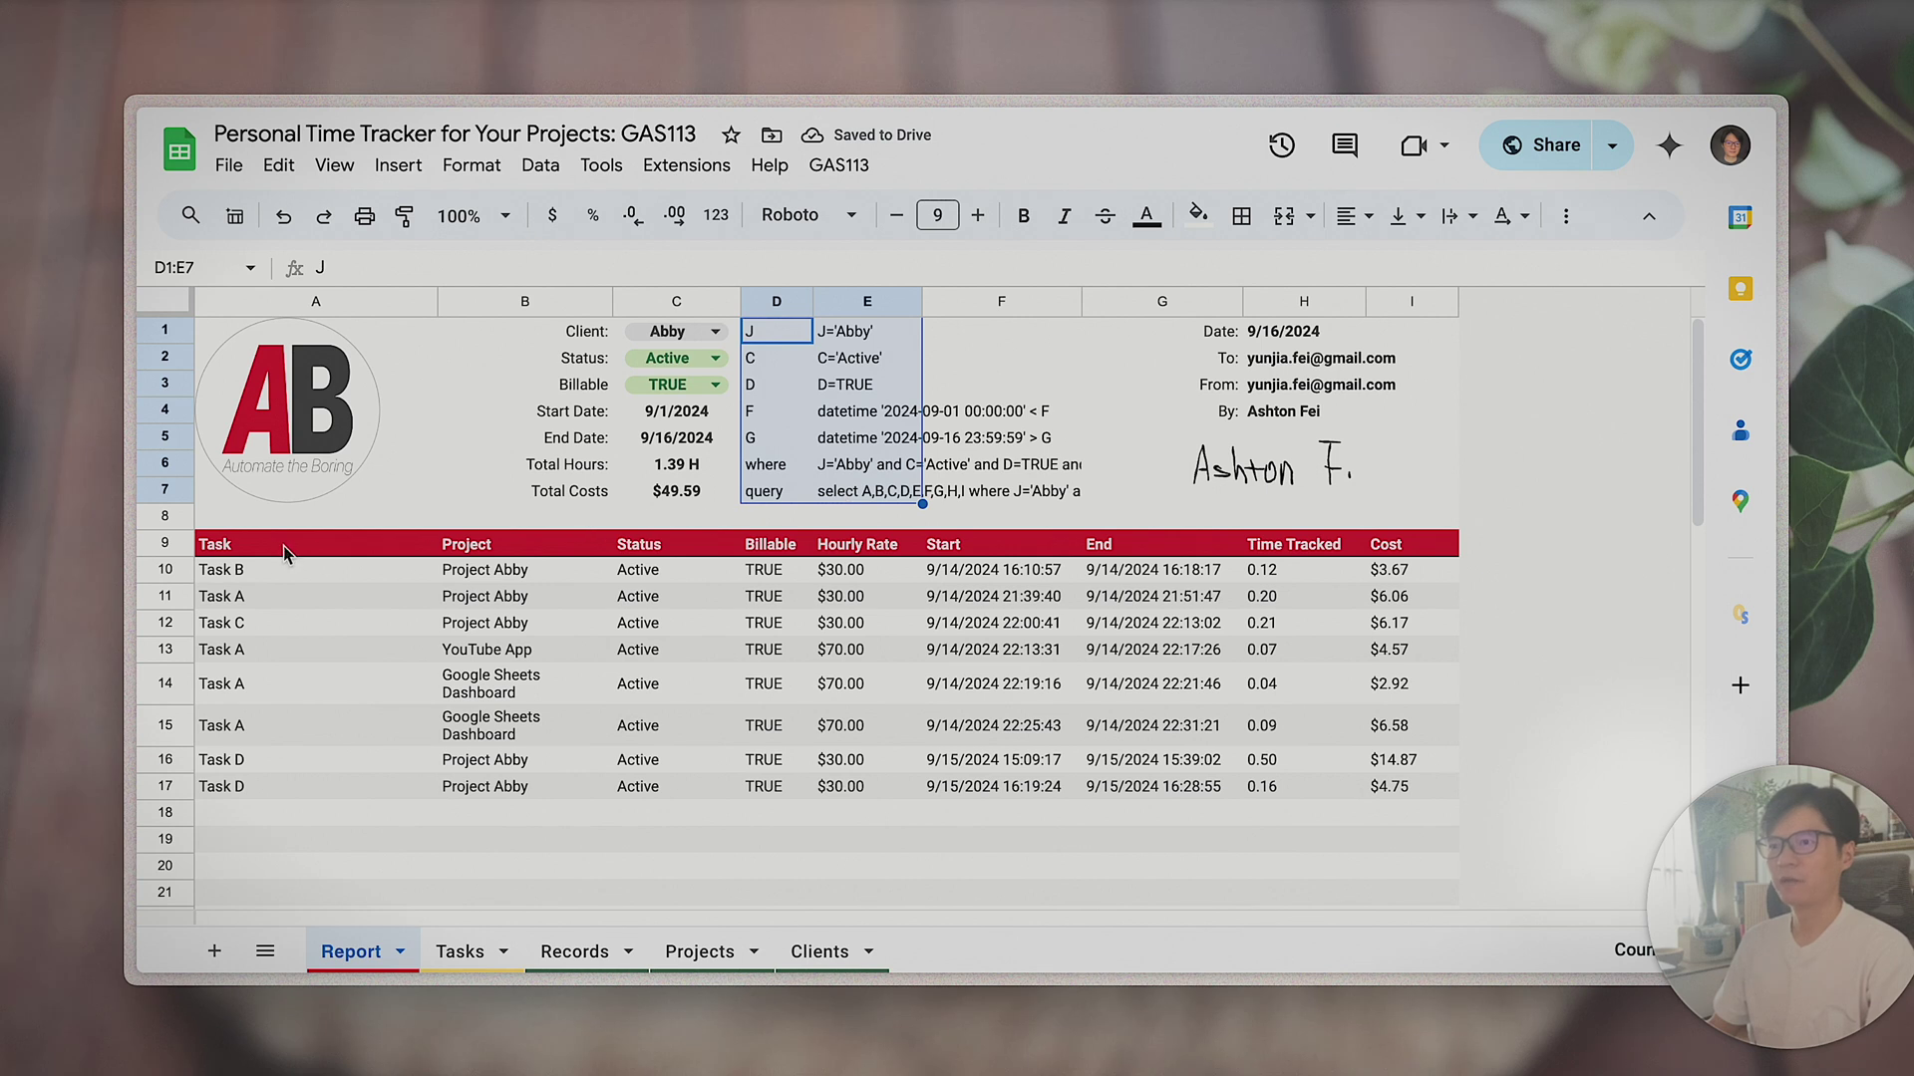
click(240, 556)
click(530, 266)
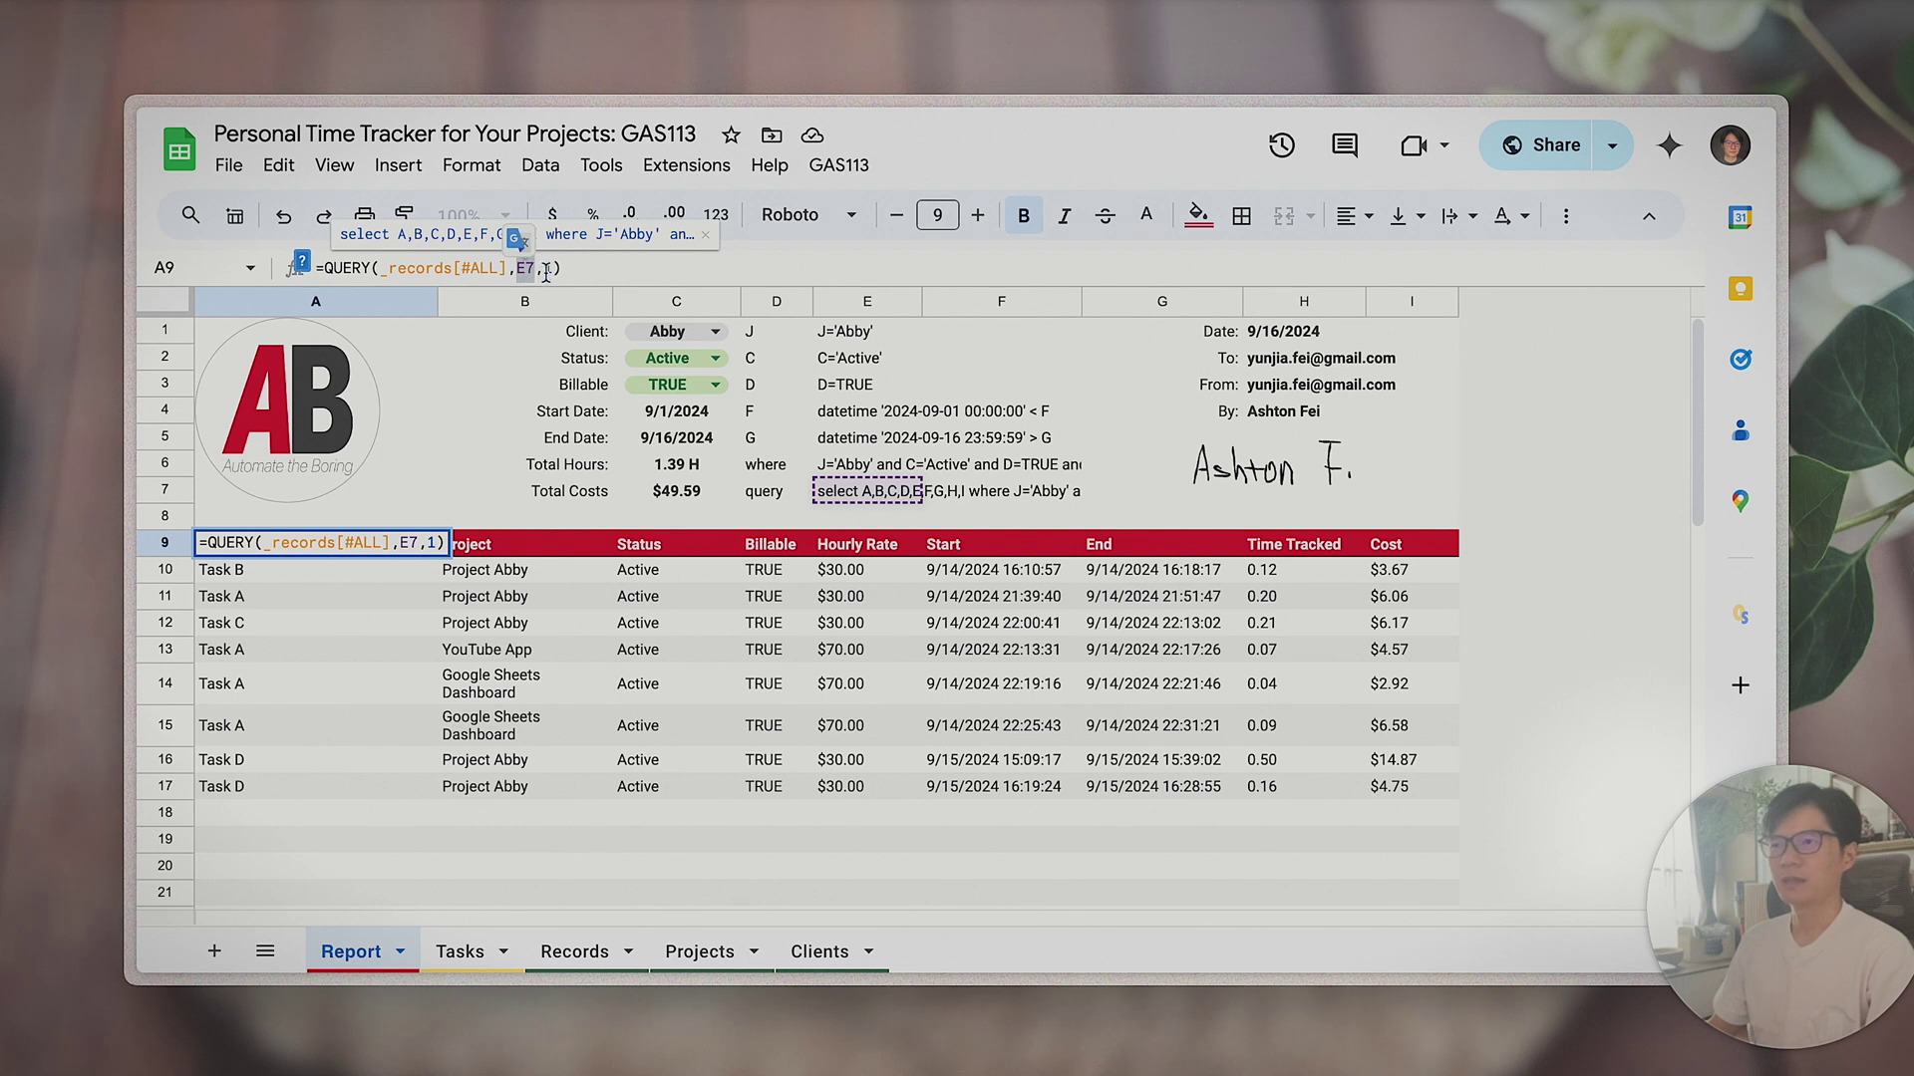
key(Escape)
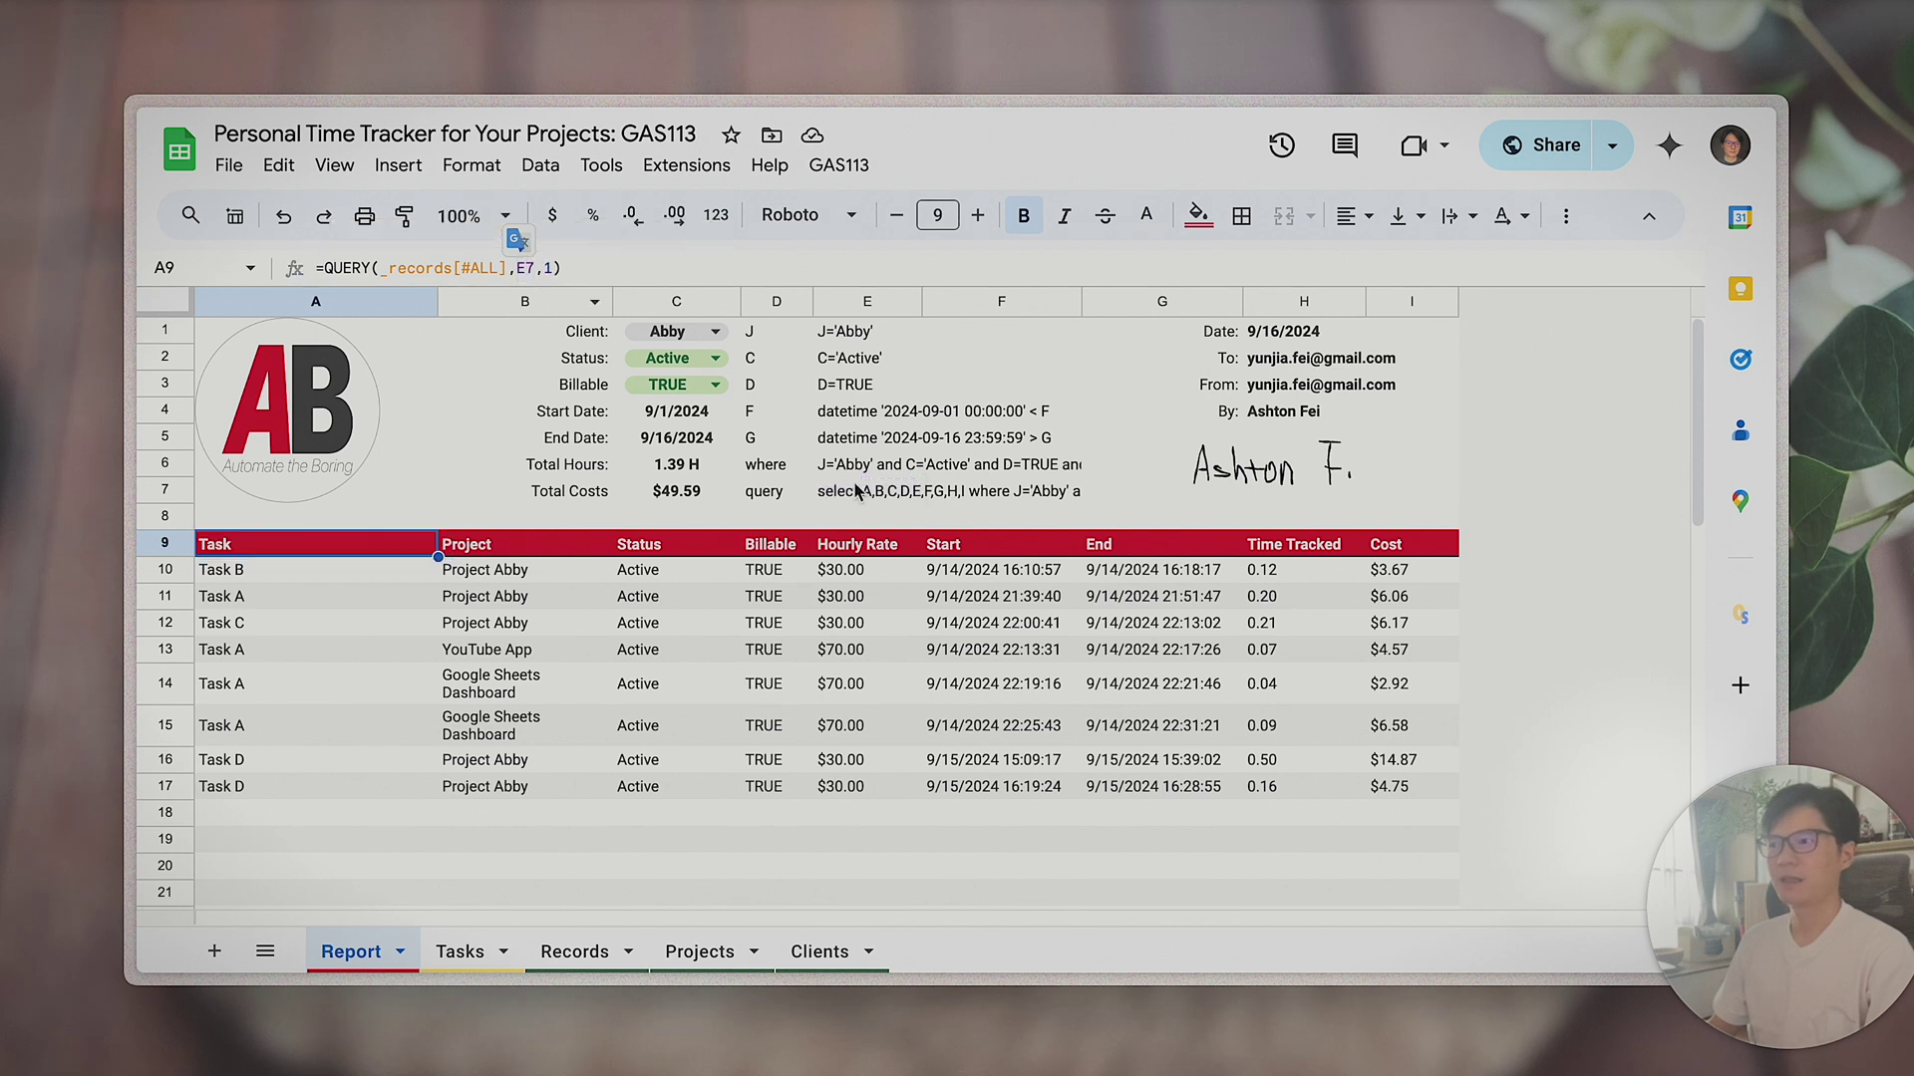
click(859, 498)
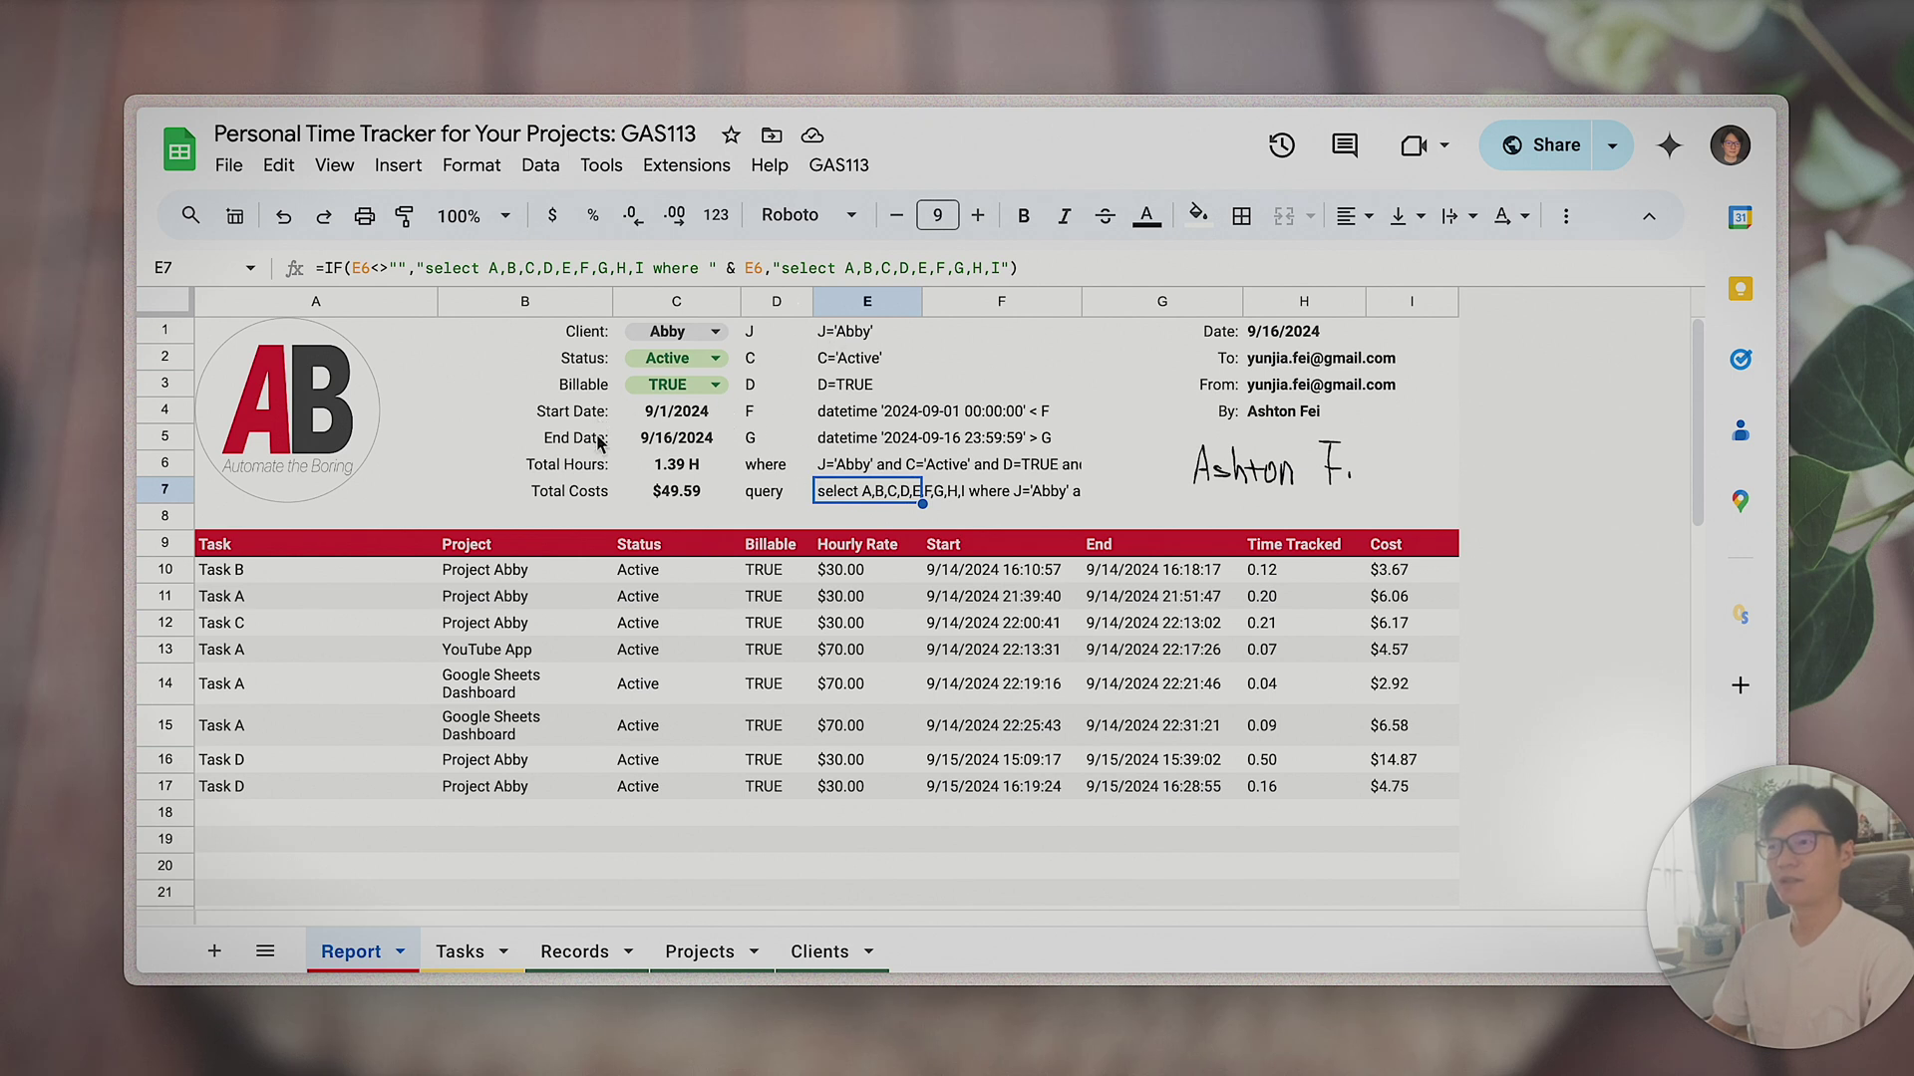
drag(583, 386, 773, 386)
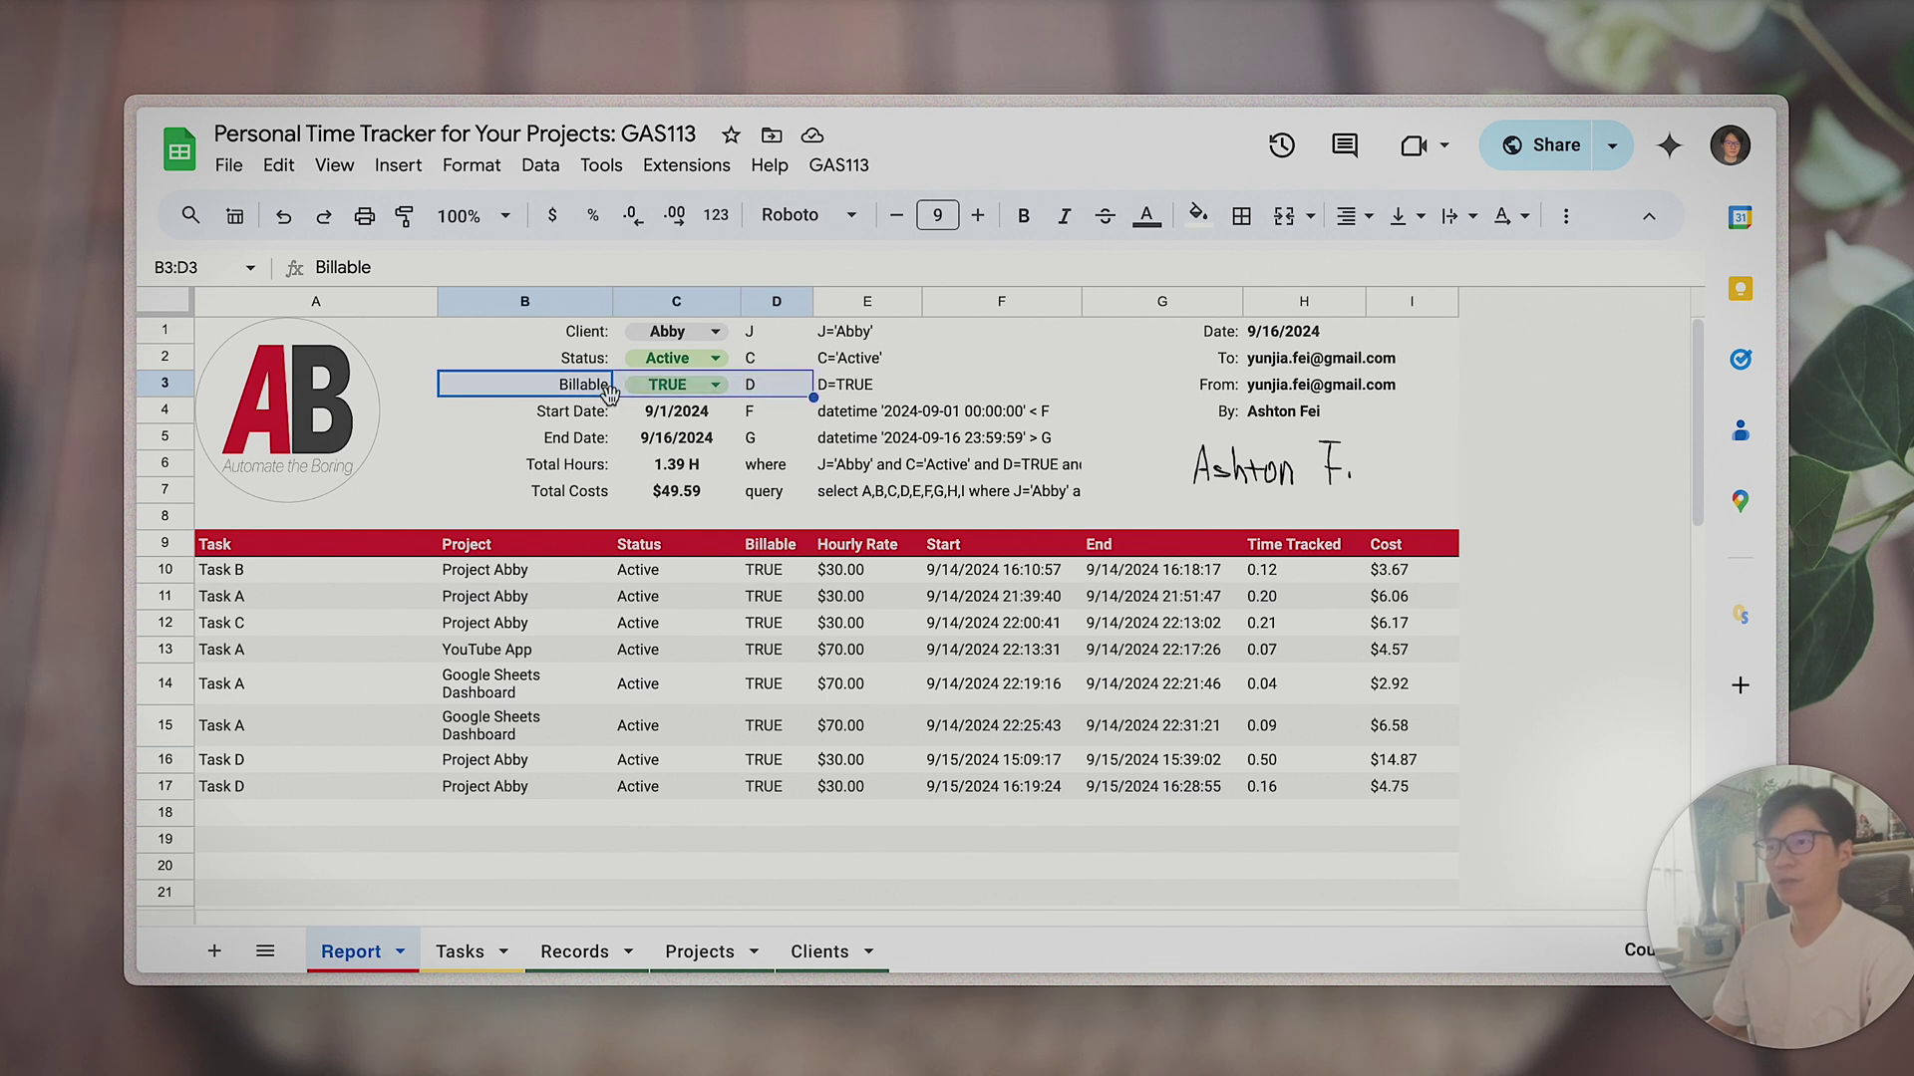
click(857, 389)
drag(867, 411, 855, 503)
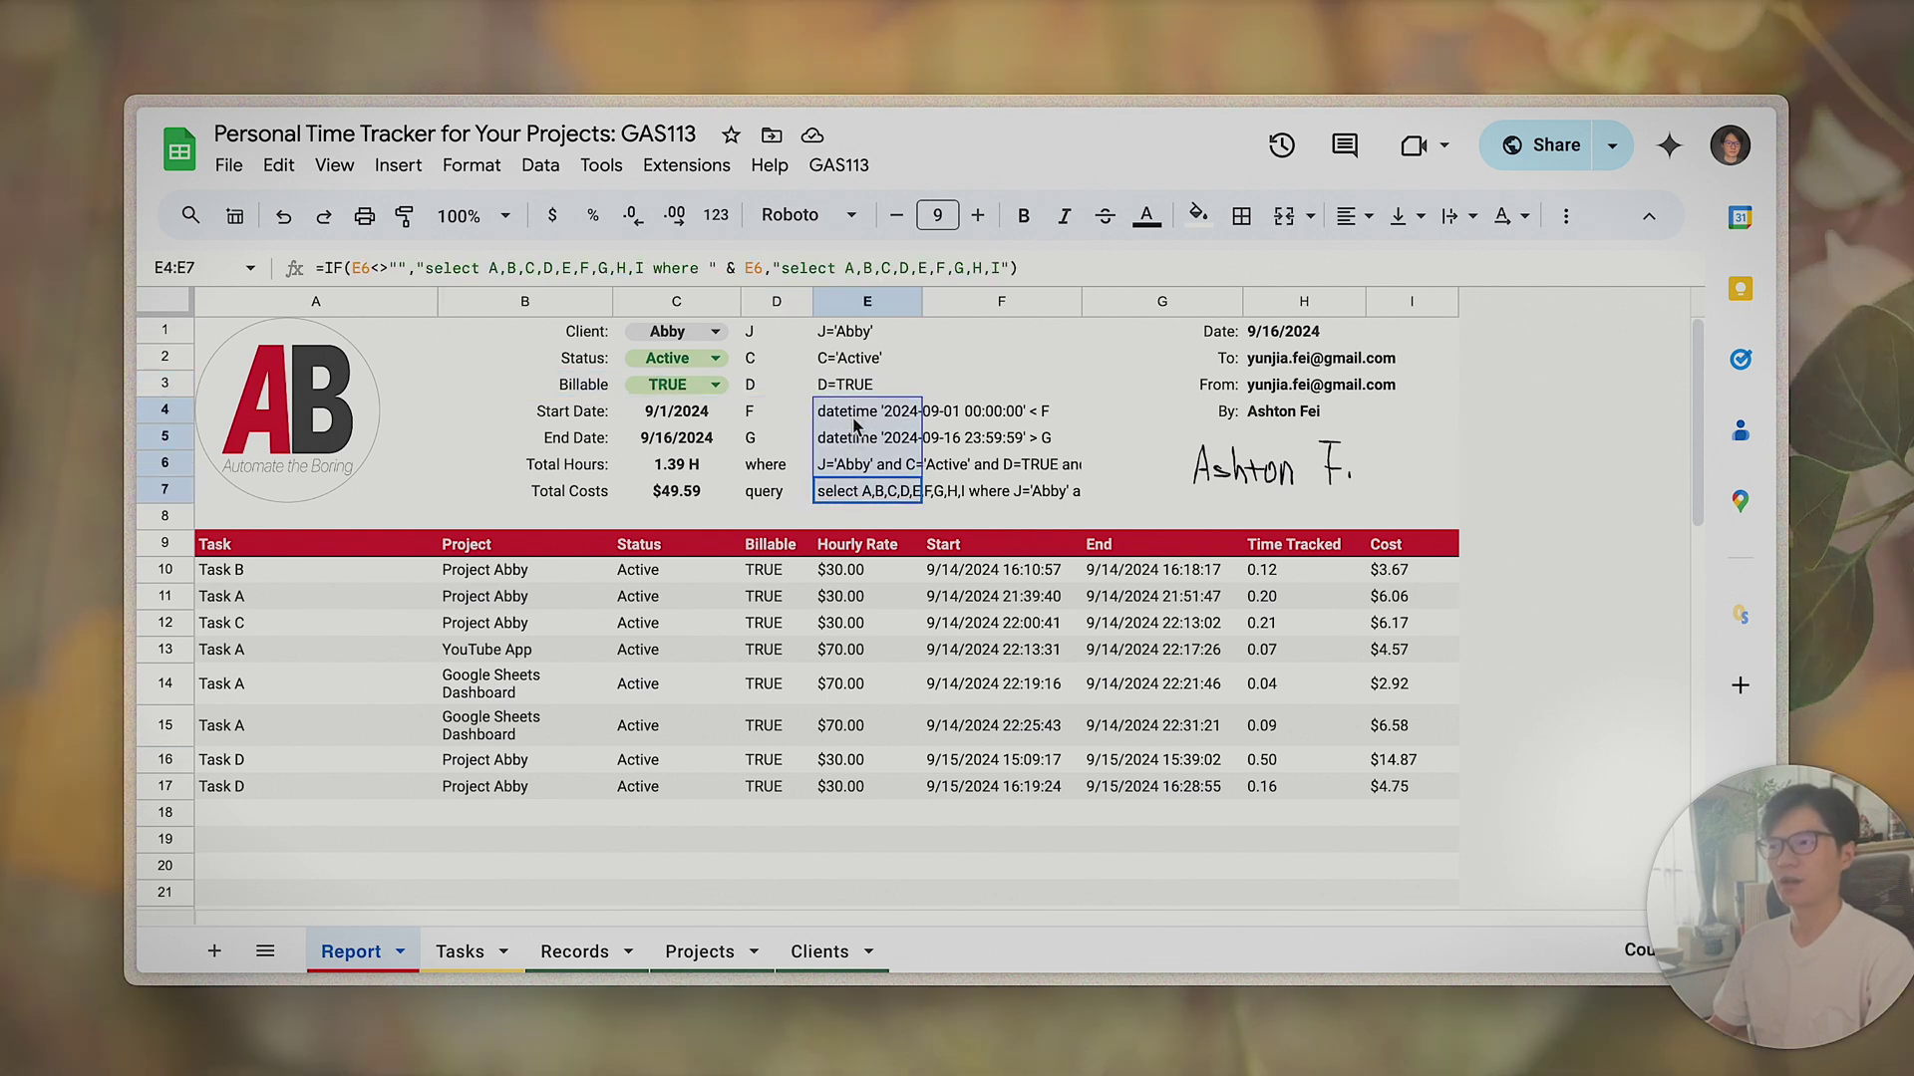
click(855, 497)
drag(782, 325, 853, 506)
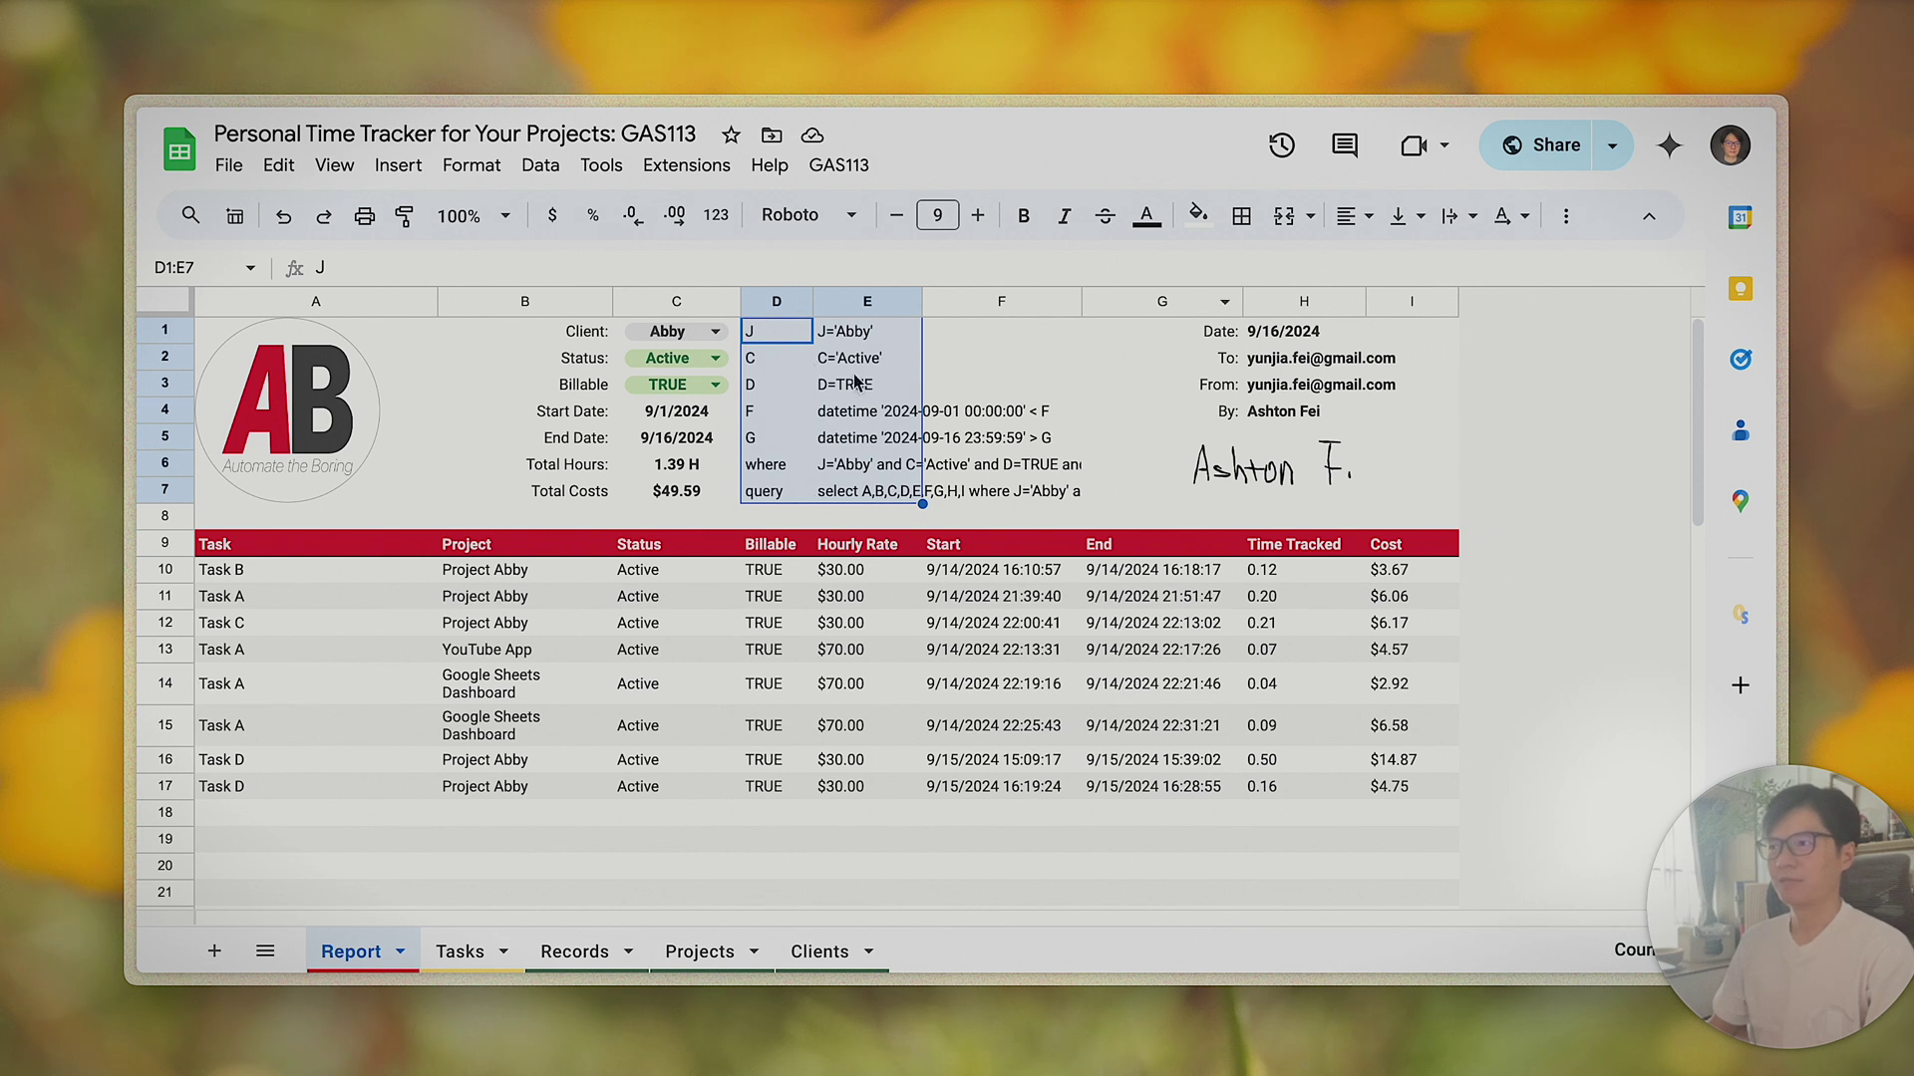
drag(775, 336, 839, 499)
click(1147, 217)
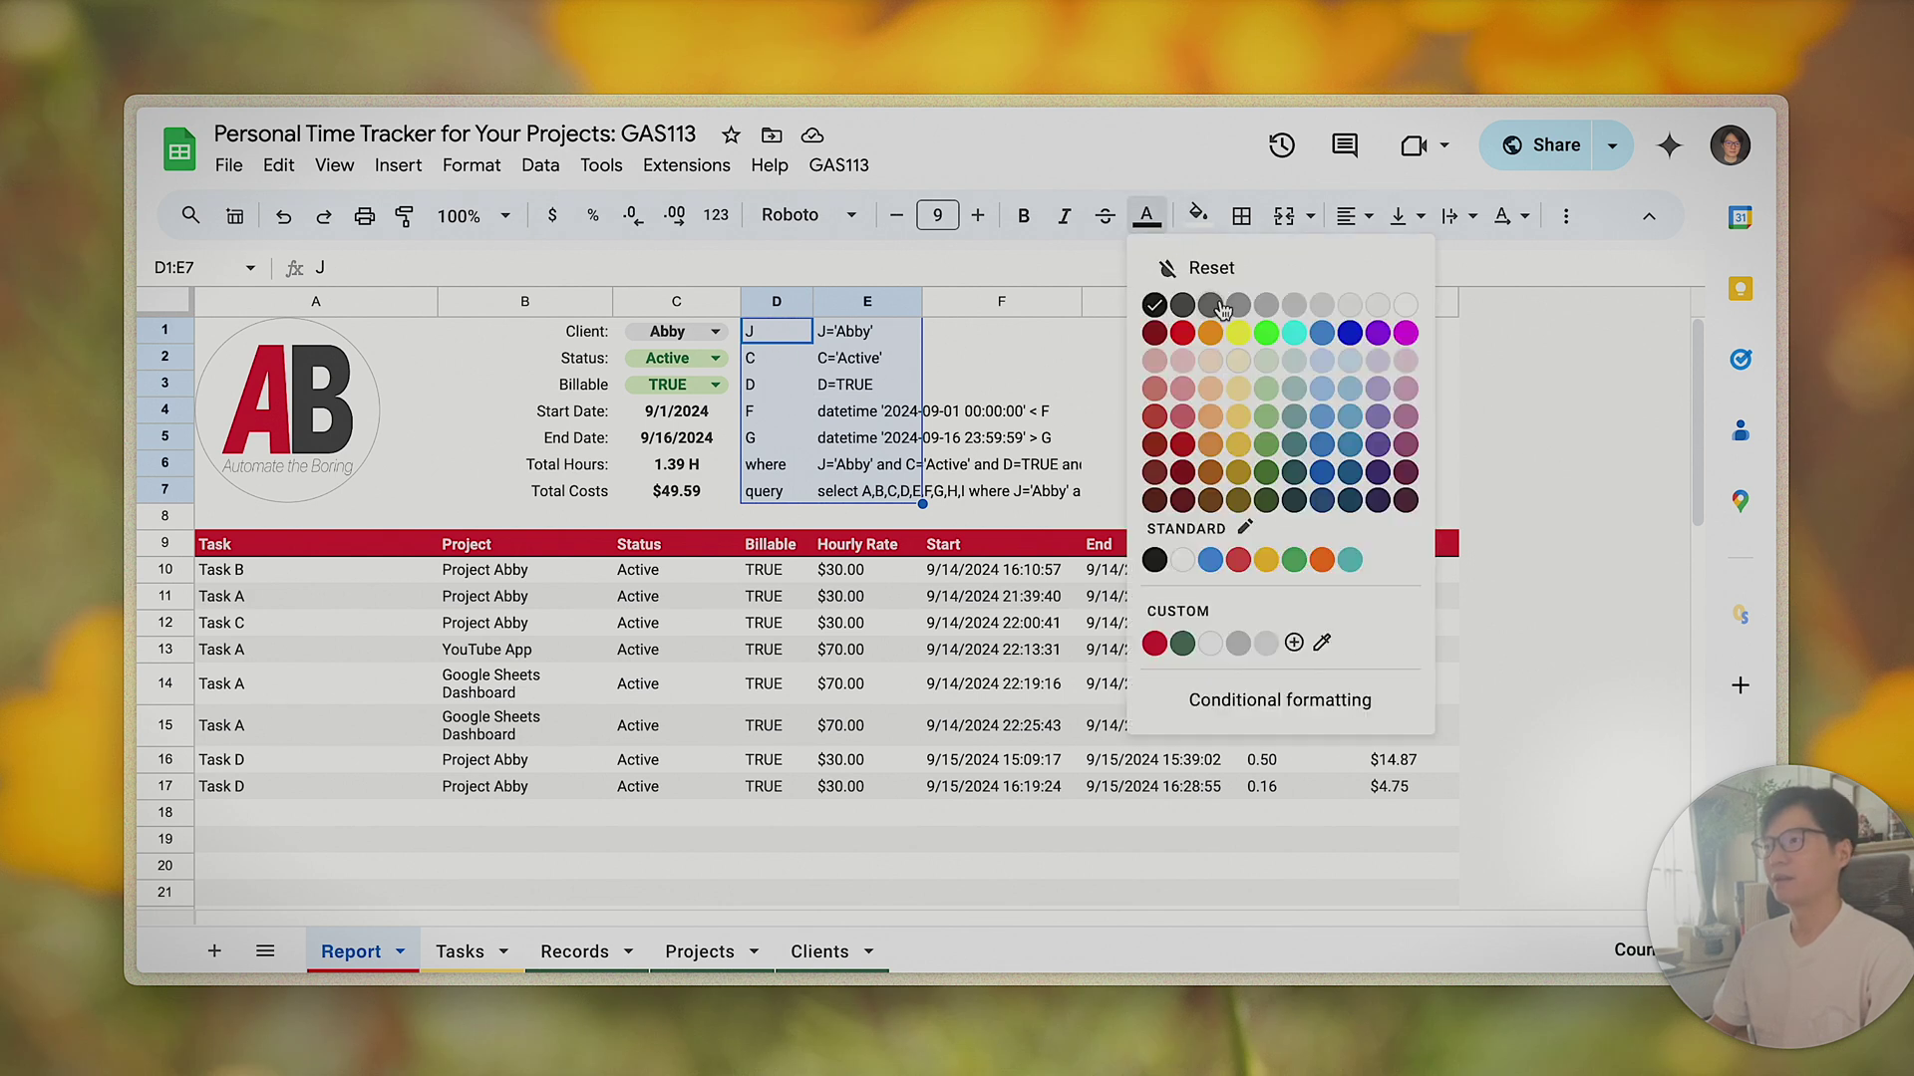
- Color the D1:E7 helper text white, then check E6's TEXTJOIN and select A10:I17
click(1405, 305)
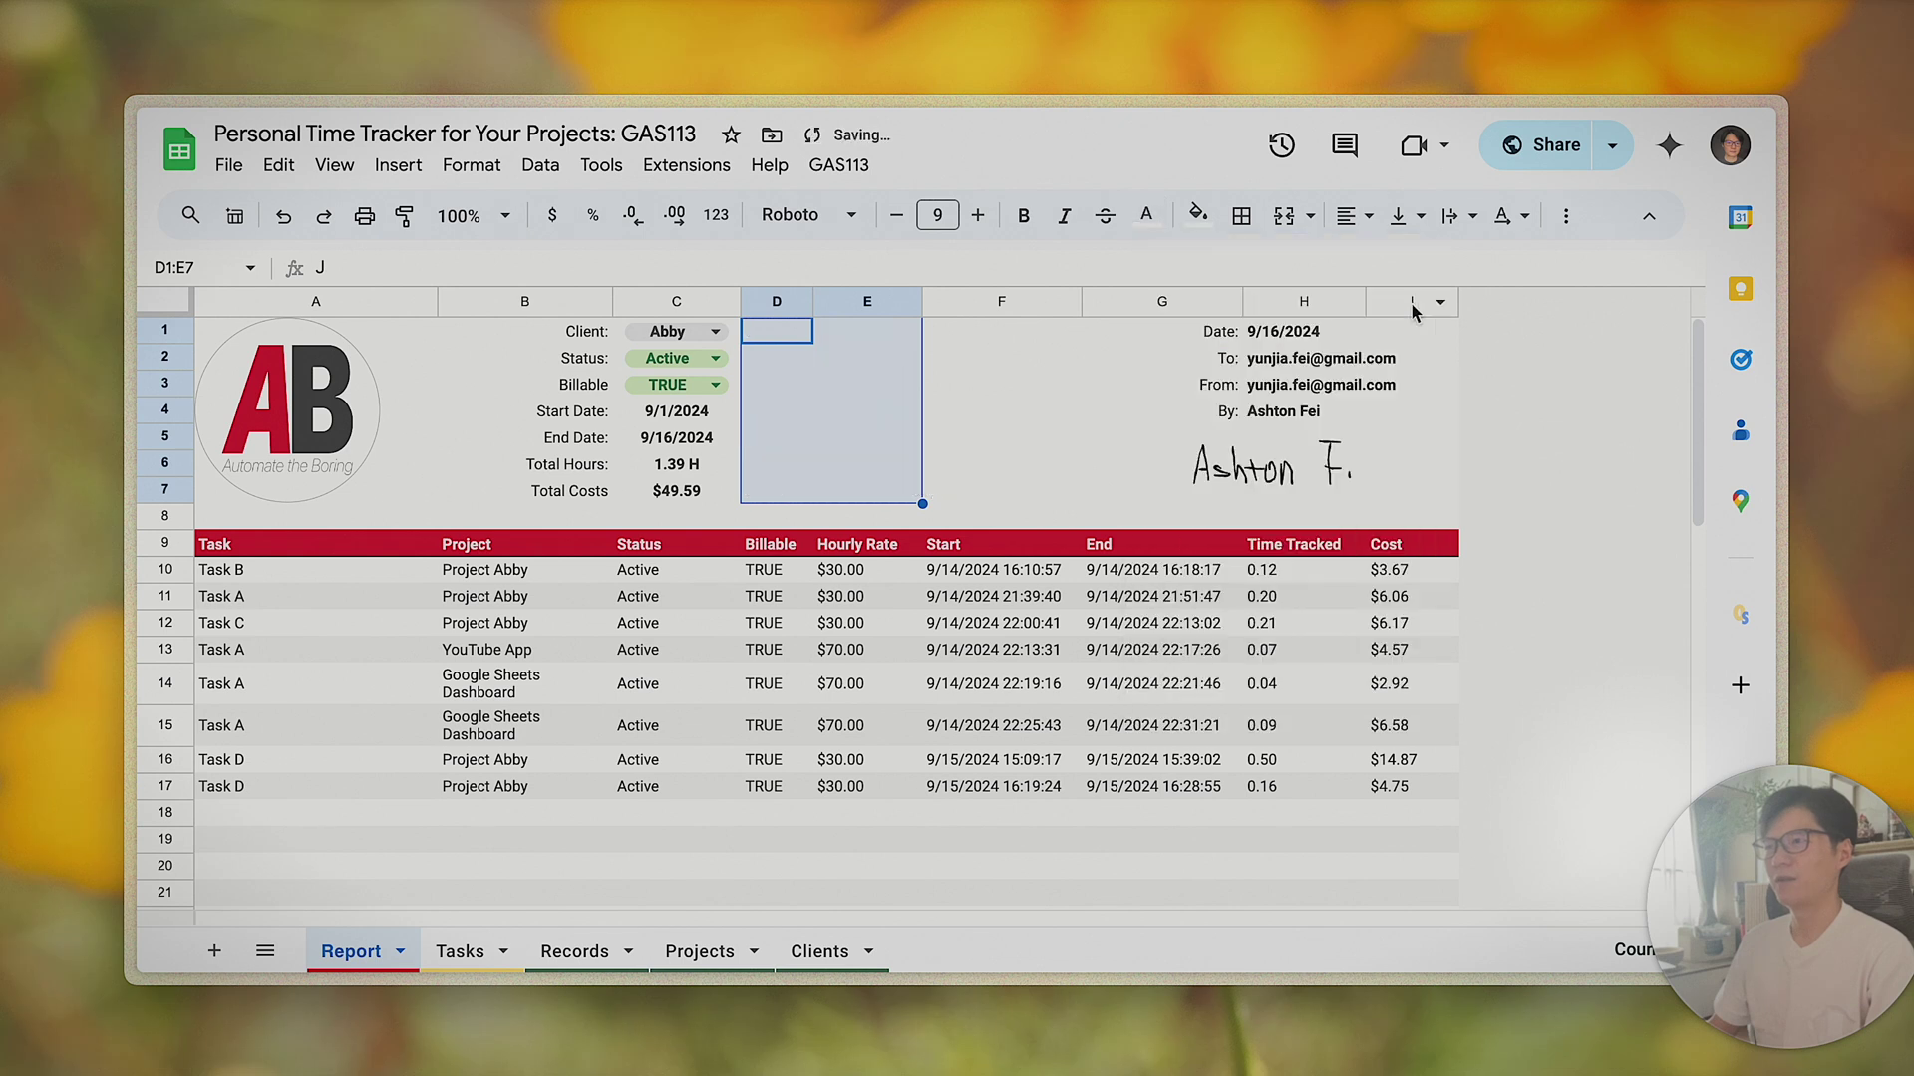
click(792, 429)
click(866, 463)
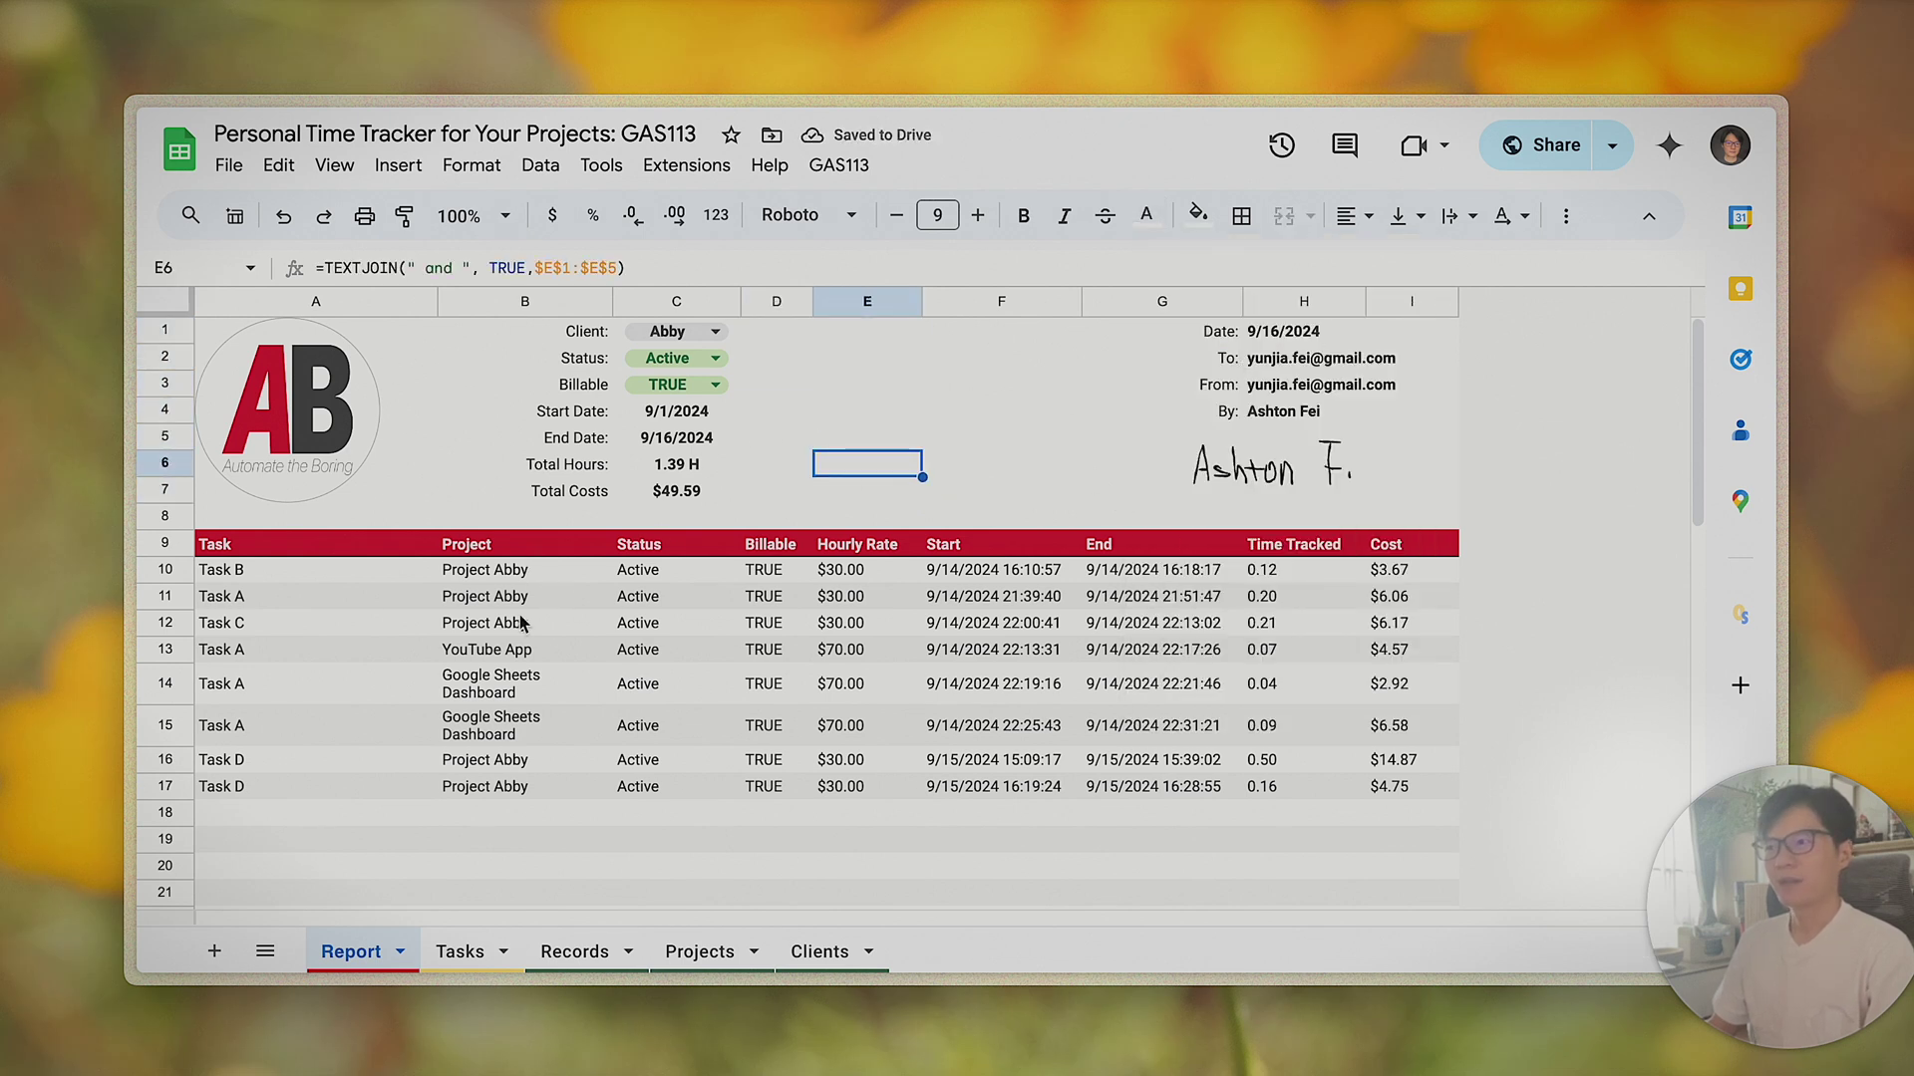
click(221, 551)
drag(240, 583, 1409, 781)
scroll(618, 791, down, 10)
scroll(539, 687, down, 5)
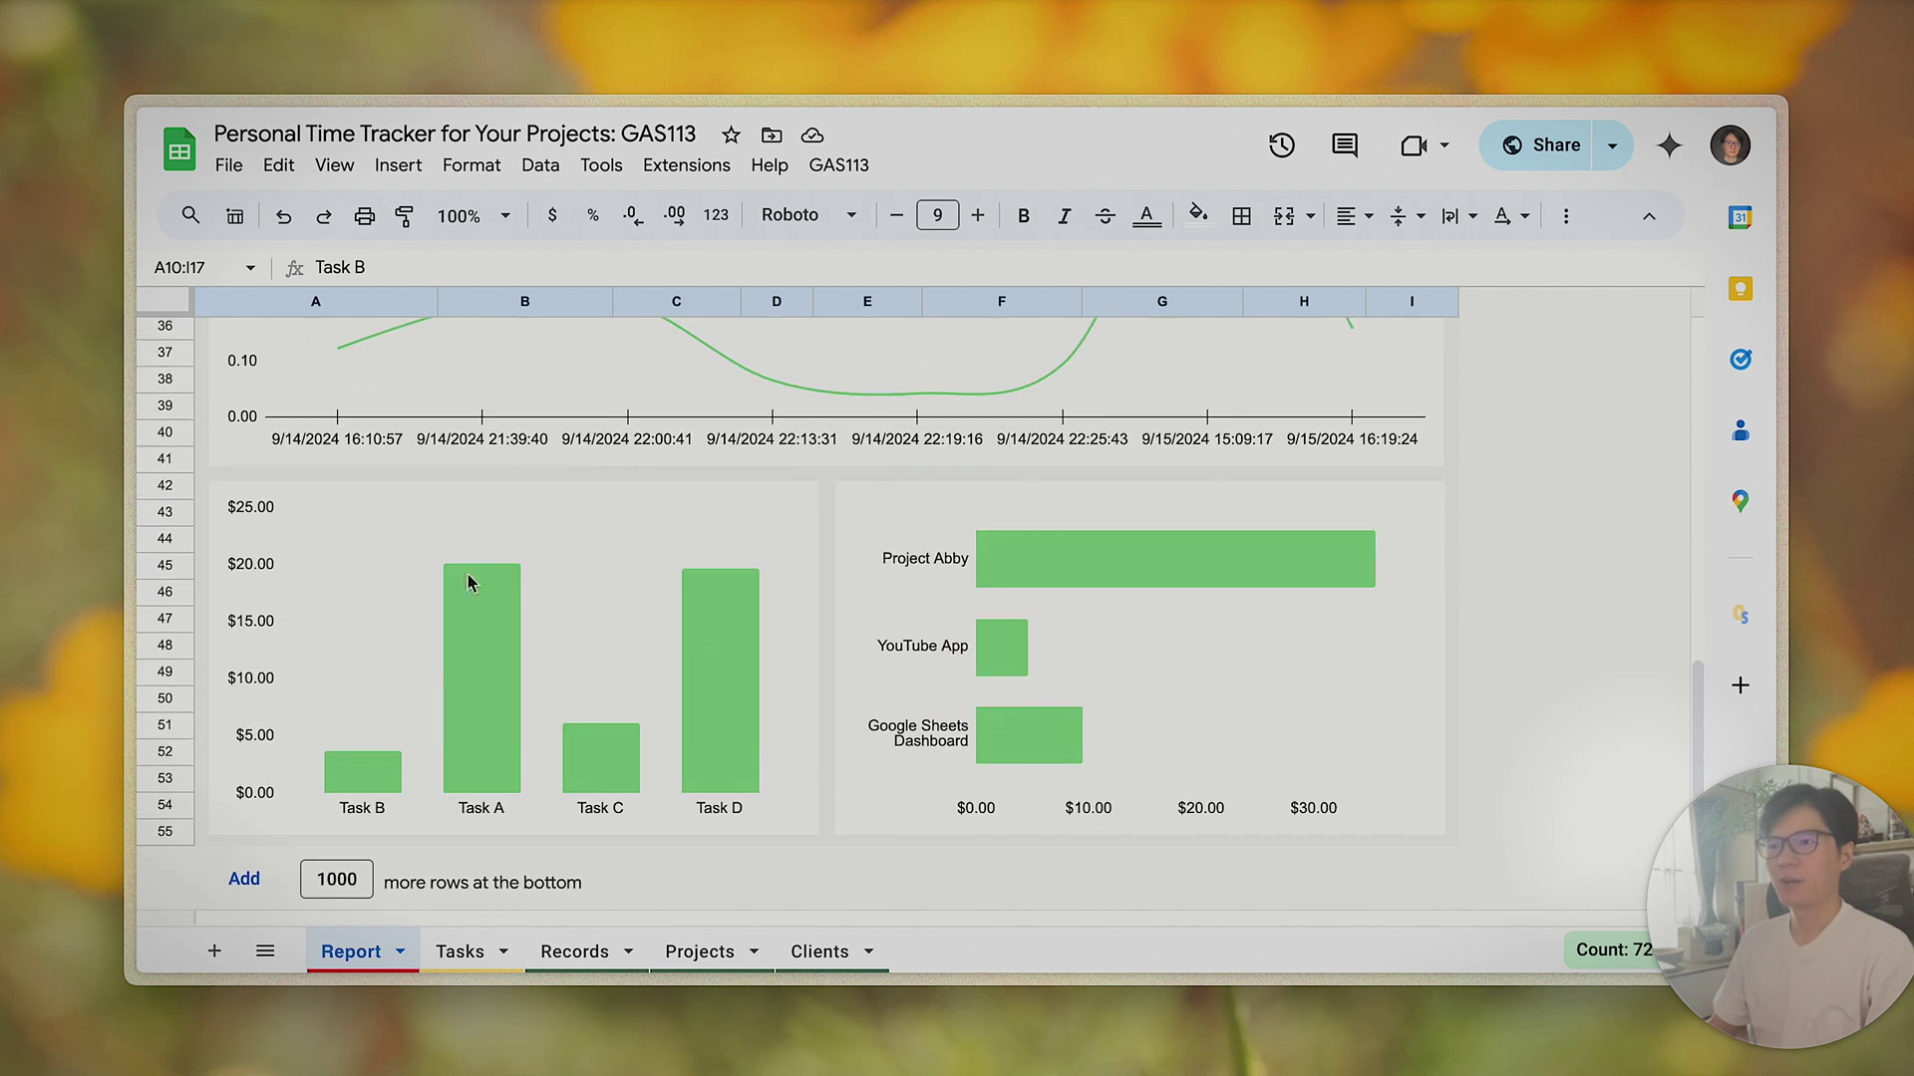
scroll(429, 585, up, 3)
scroll(583, 667, up, 4)
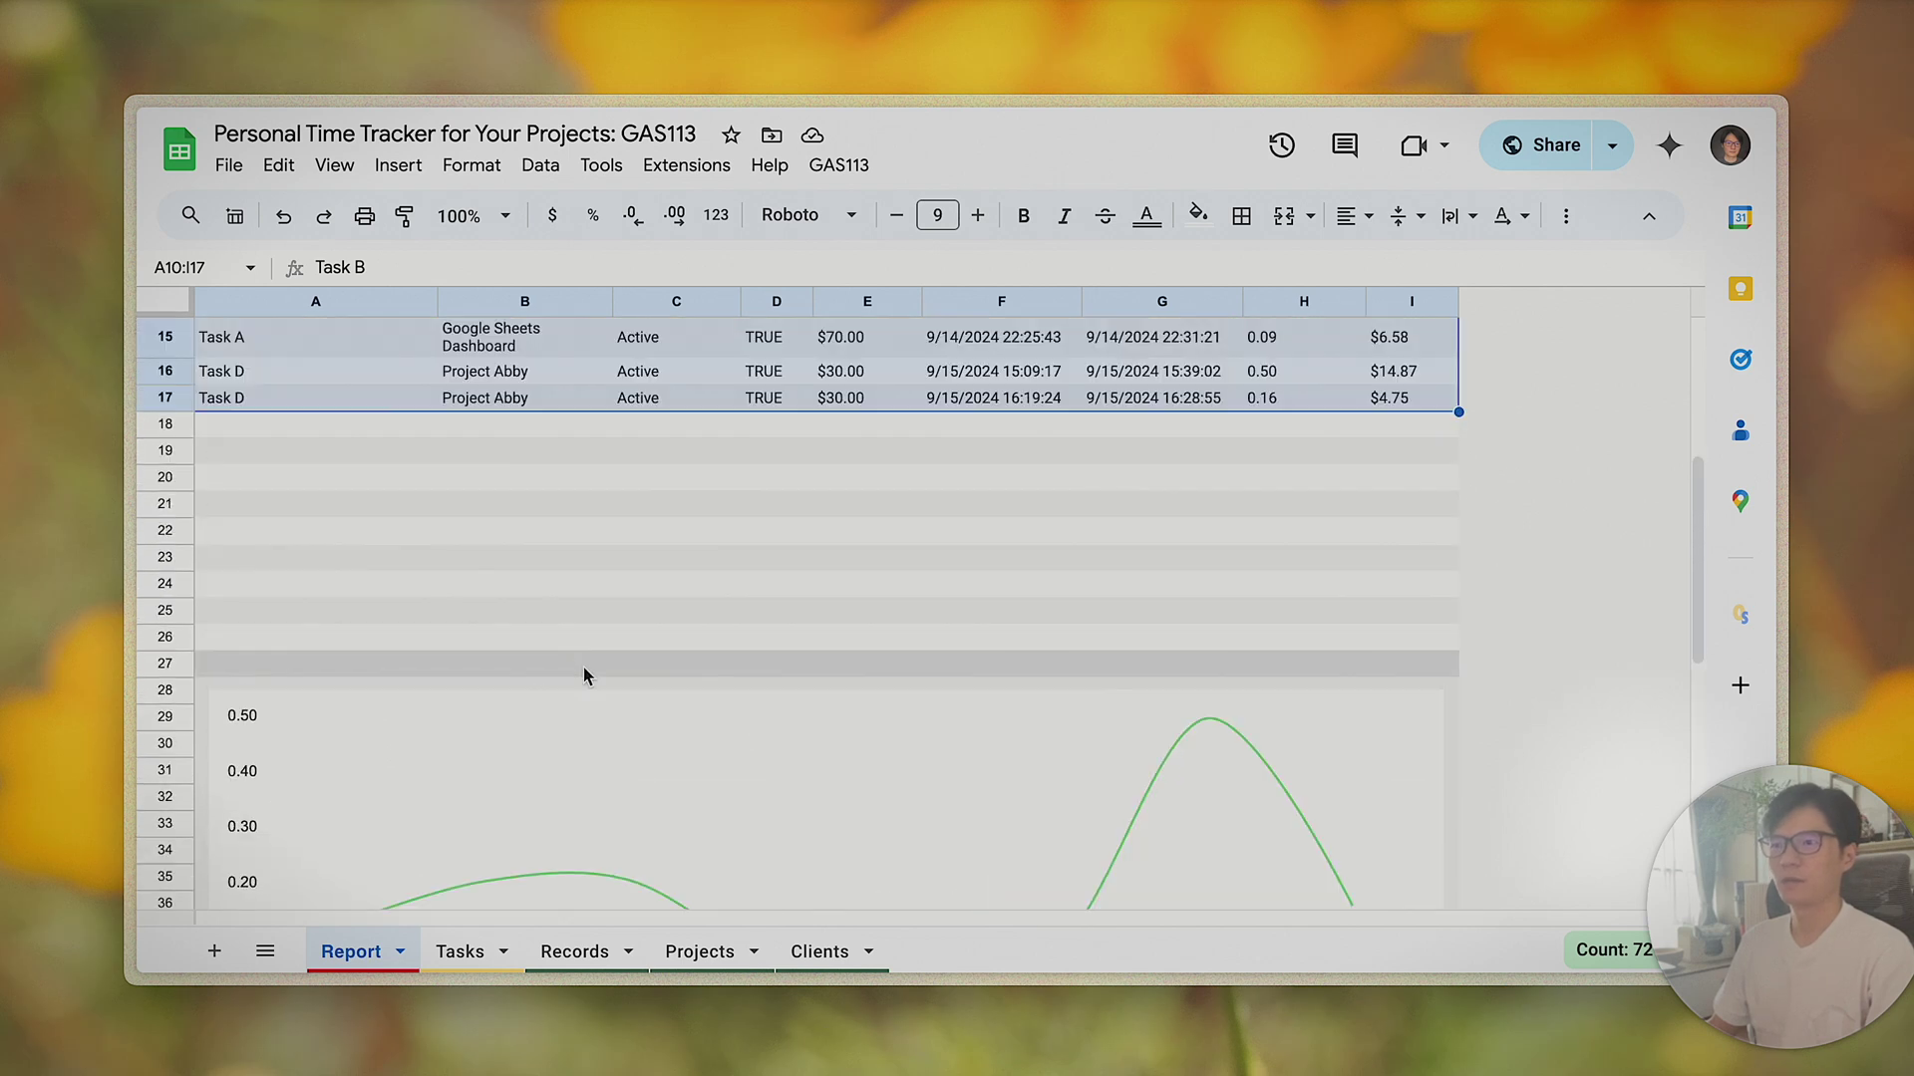
click(503, 616)
scroll(449, 698, down, 4)
scroll(516, 751, up, 3)
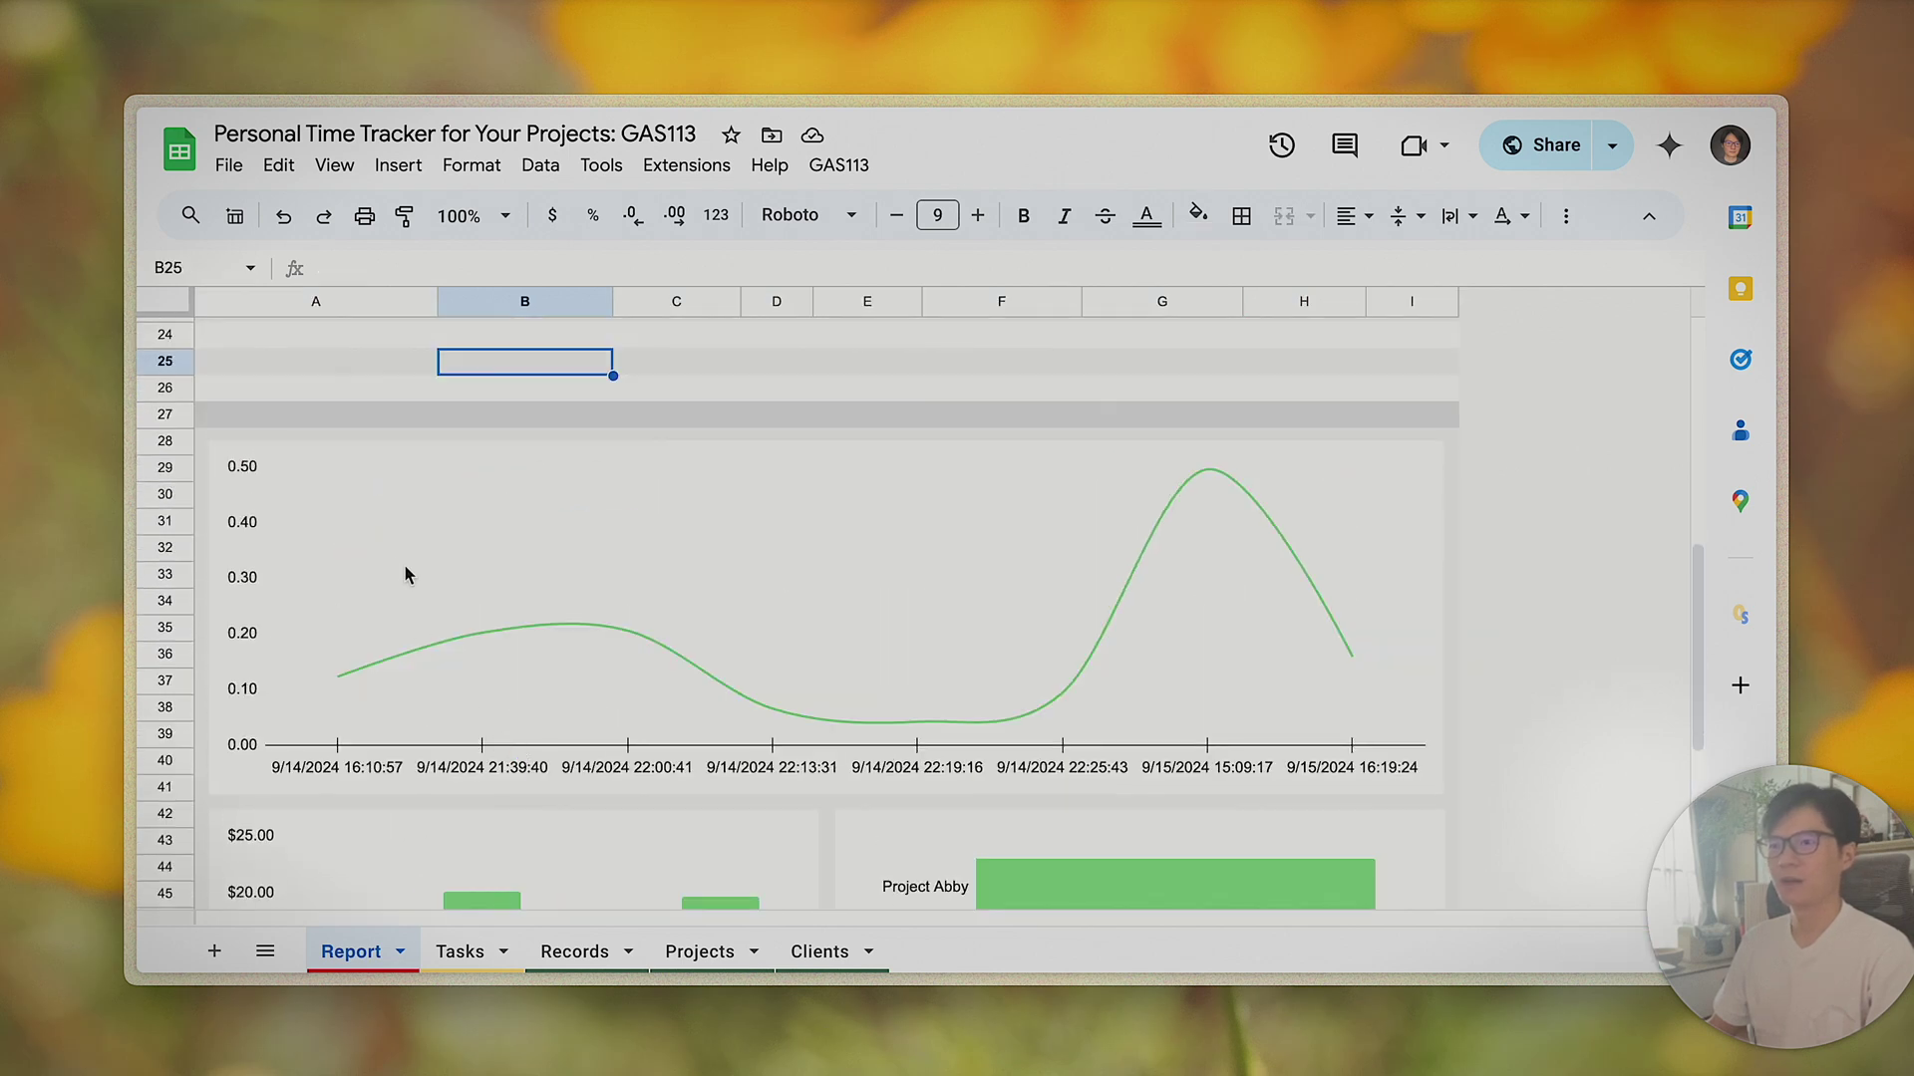
scroll(685, 643, up, 1)
scroll(685, 658, down, 2)
scroll(685, 674, down, 3)
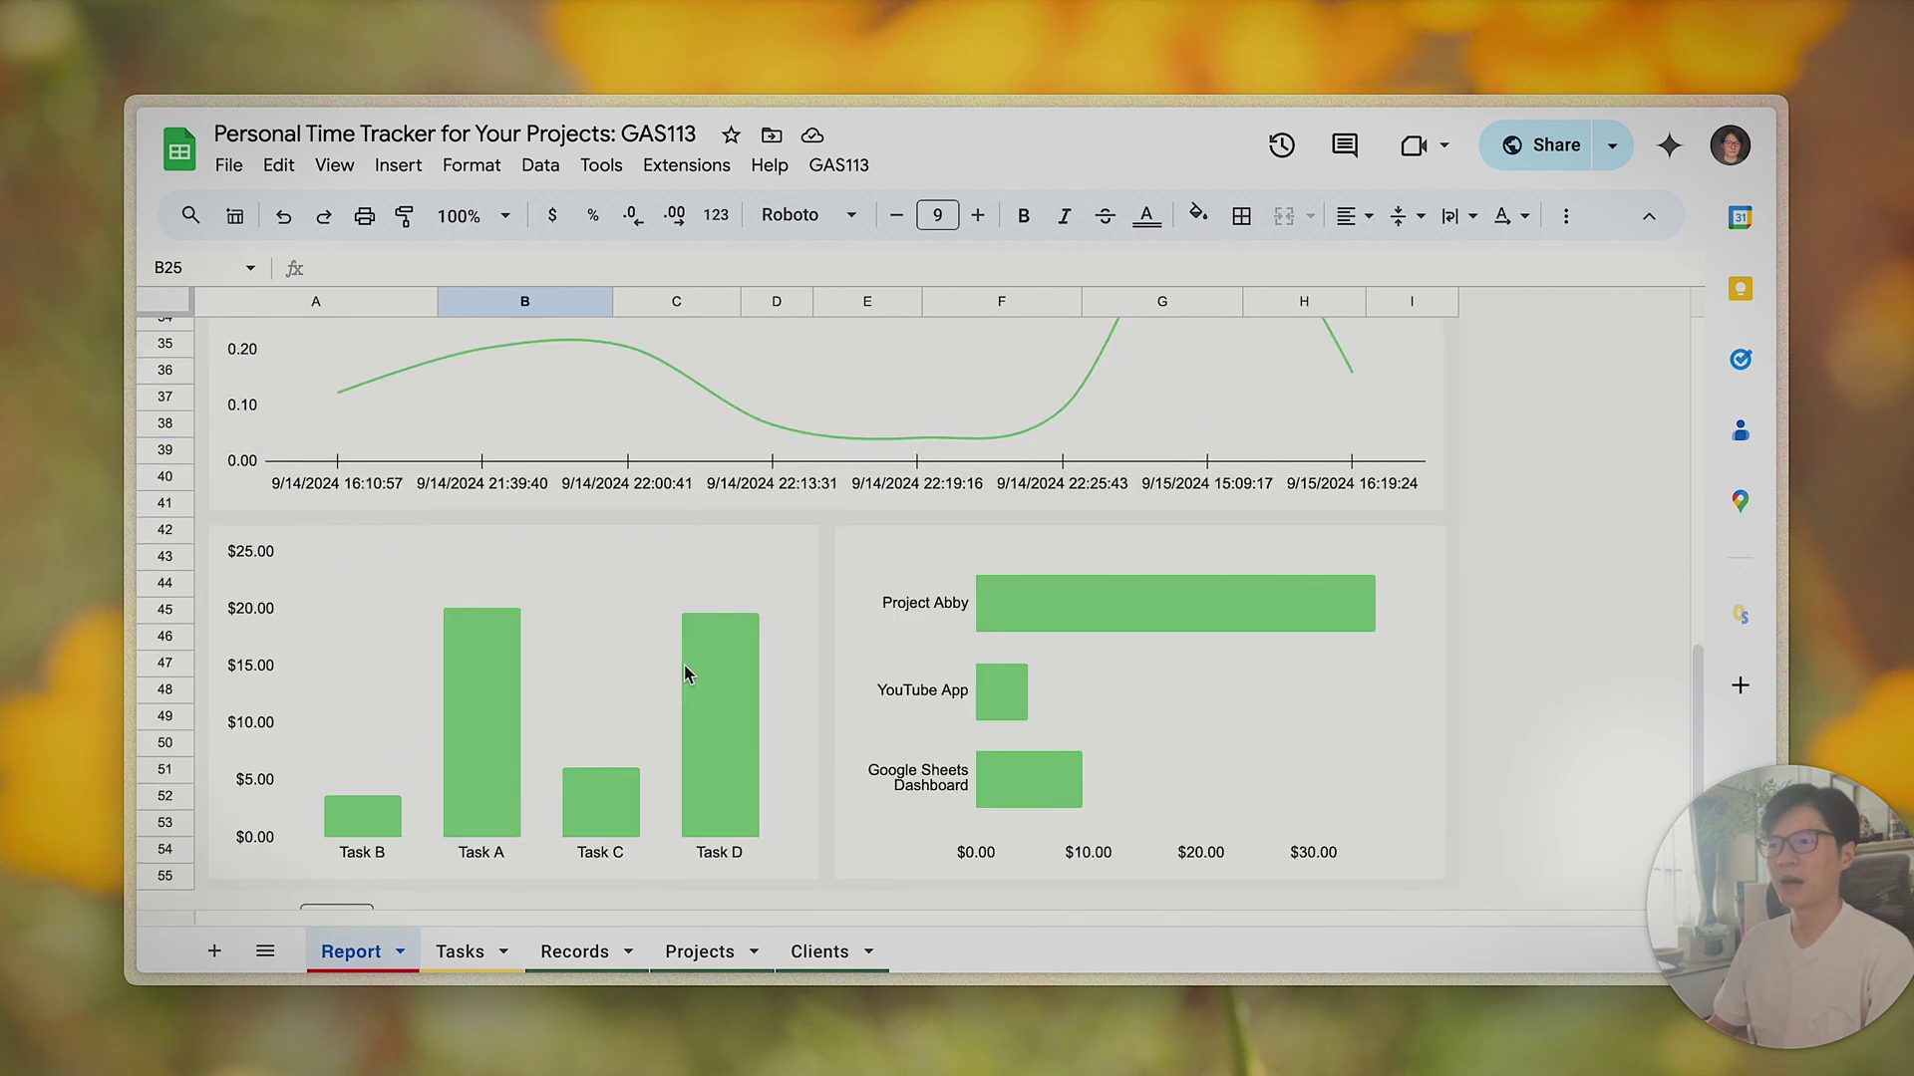
scroll(978, 703, up, 5)
scroll(980, 705, down, 5)
scroll(979, 705, up, 2)
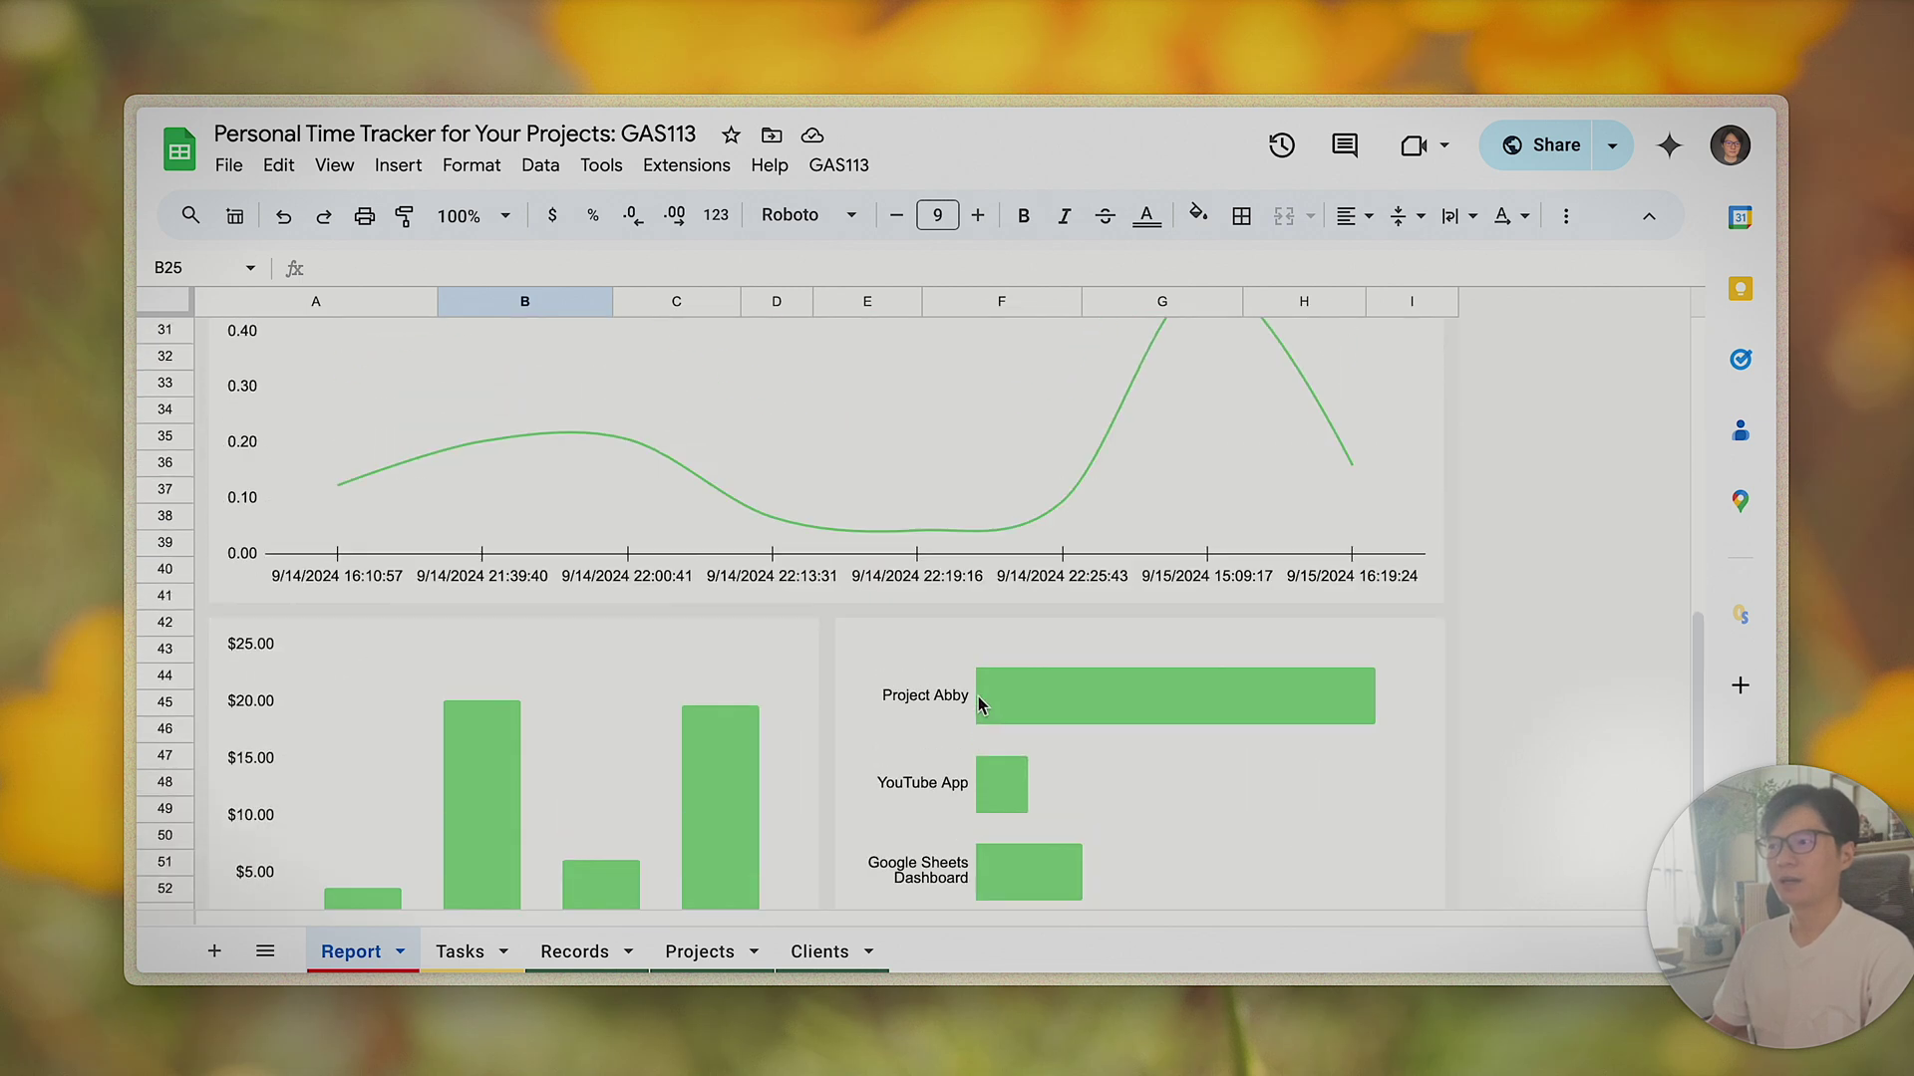
scroll(513, 716, down, 1)
click(513, 716)
click(1288, 739)
click(734, 456)
click(662, 693)
click(1114, 705)
scroll(608, 715, down, 1)
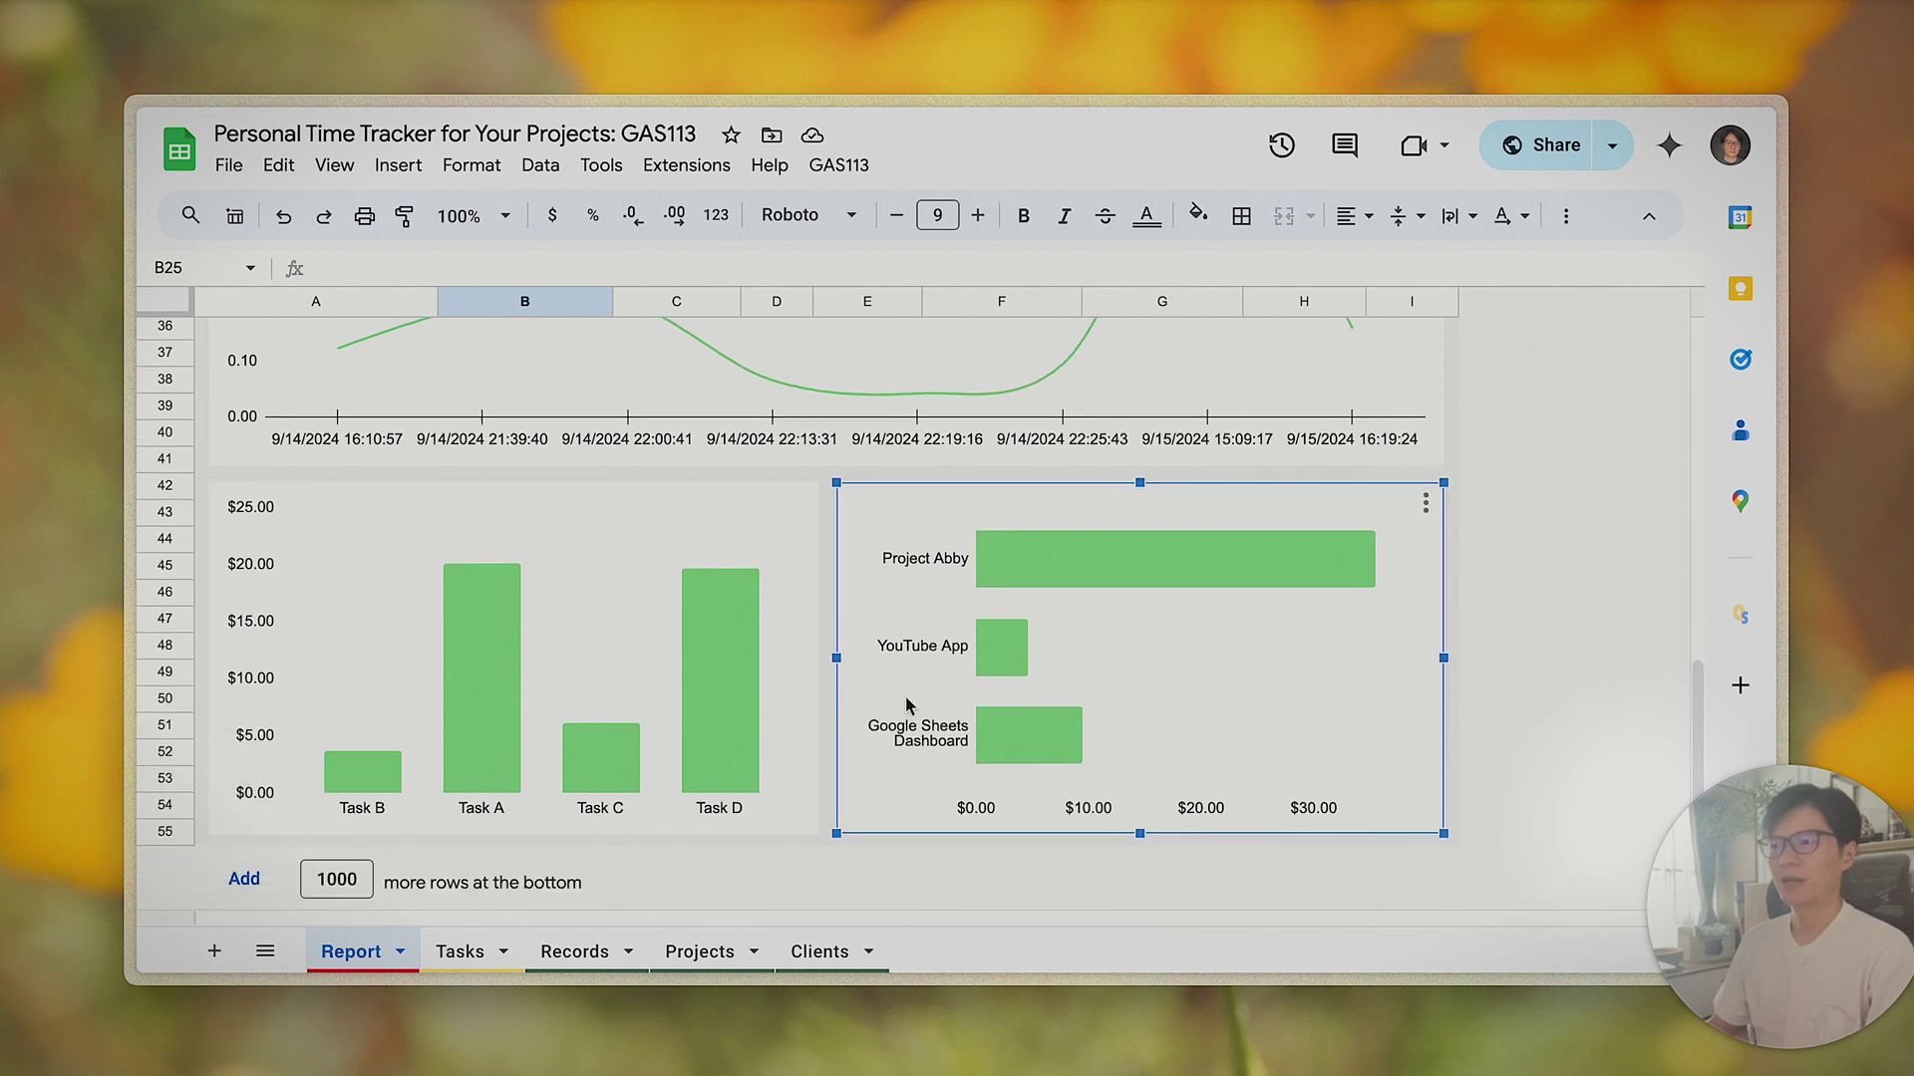
click(596, 625)
scroll(1091, 631, up, 1)
scroll(1091, 632, down, 1)
scroll(810, 613, up, 1)
scroll(734, 606, down, 1)
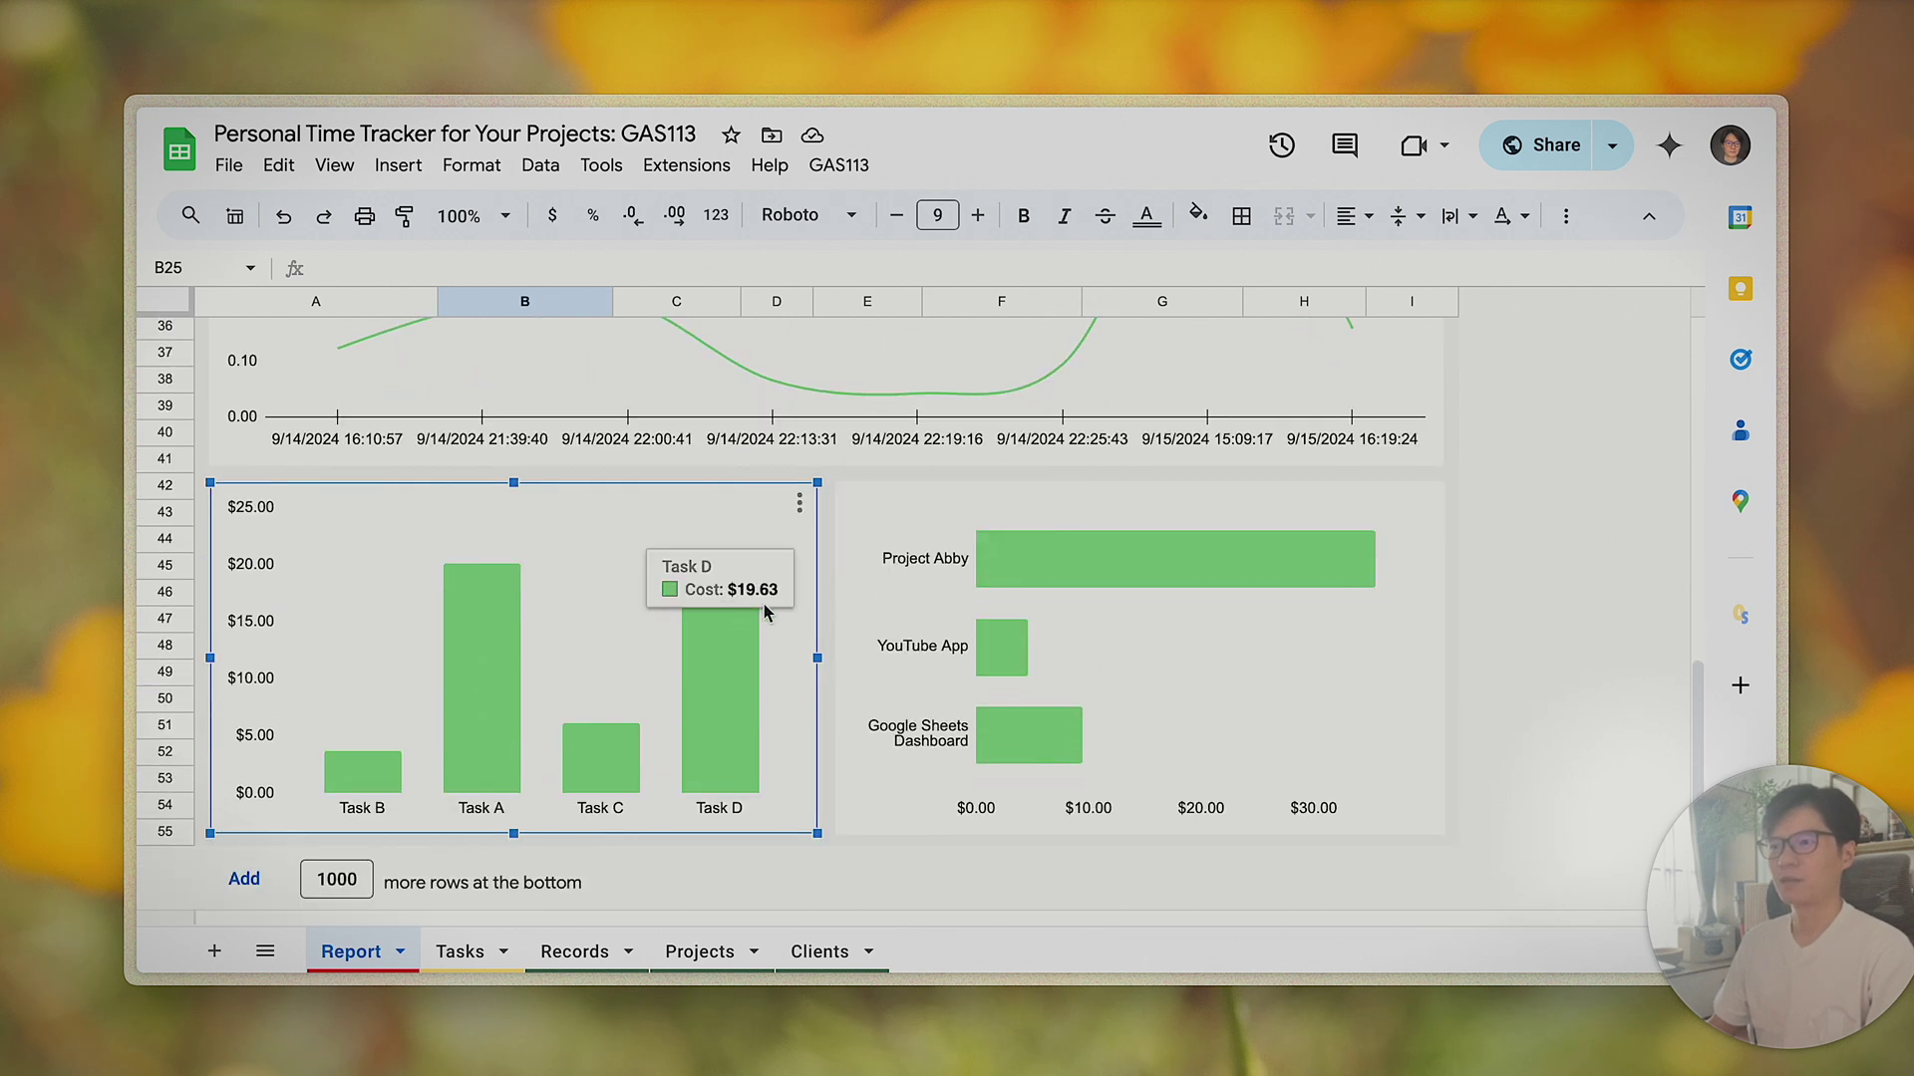
click(1054, 628)
scroll(1056, 628, up, 4)
scroll(1057, 628, down, 4)
scroll(1056, 628, up, 8)
scroll(1056, 630, down, 1)
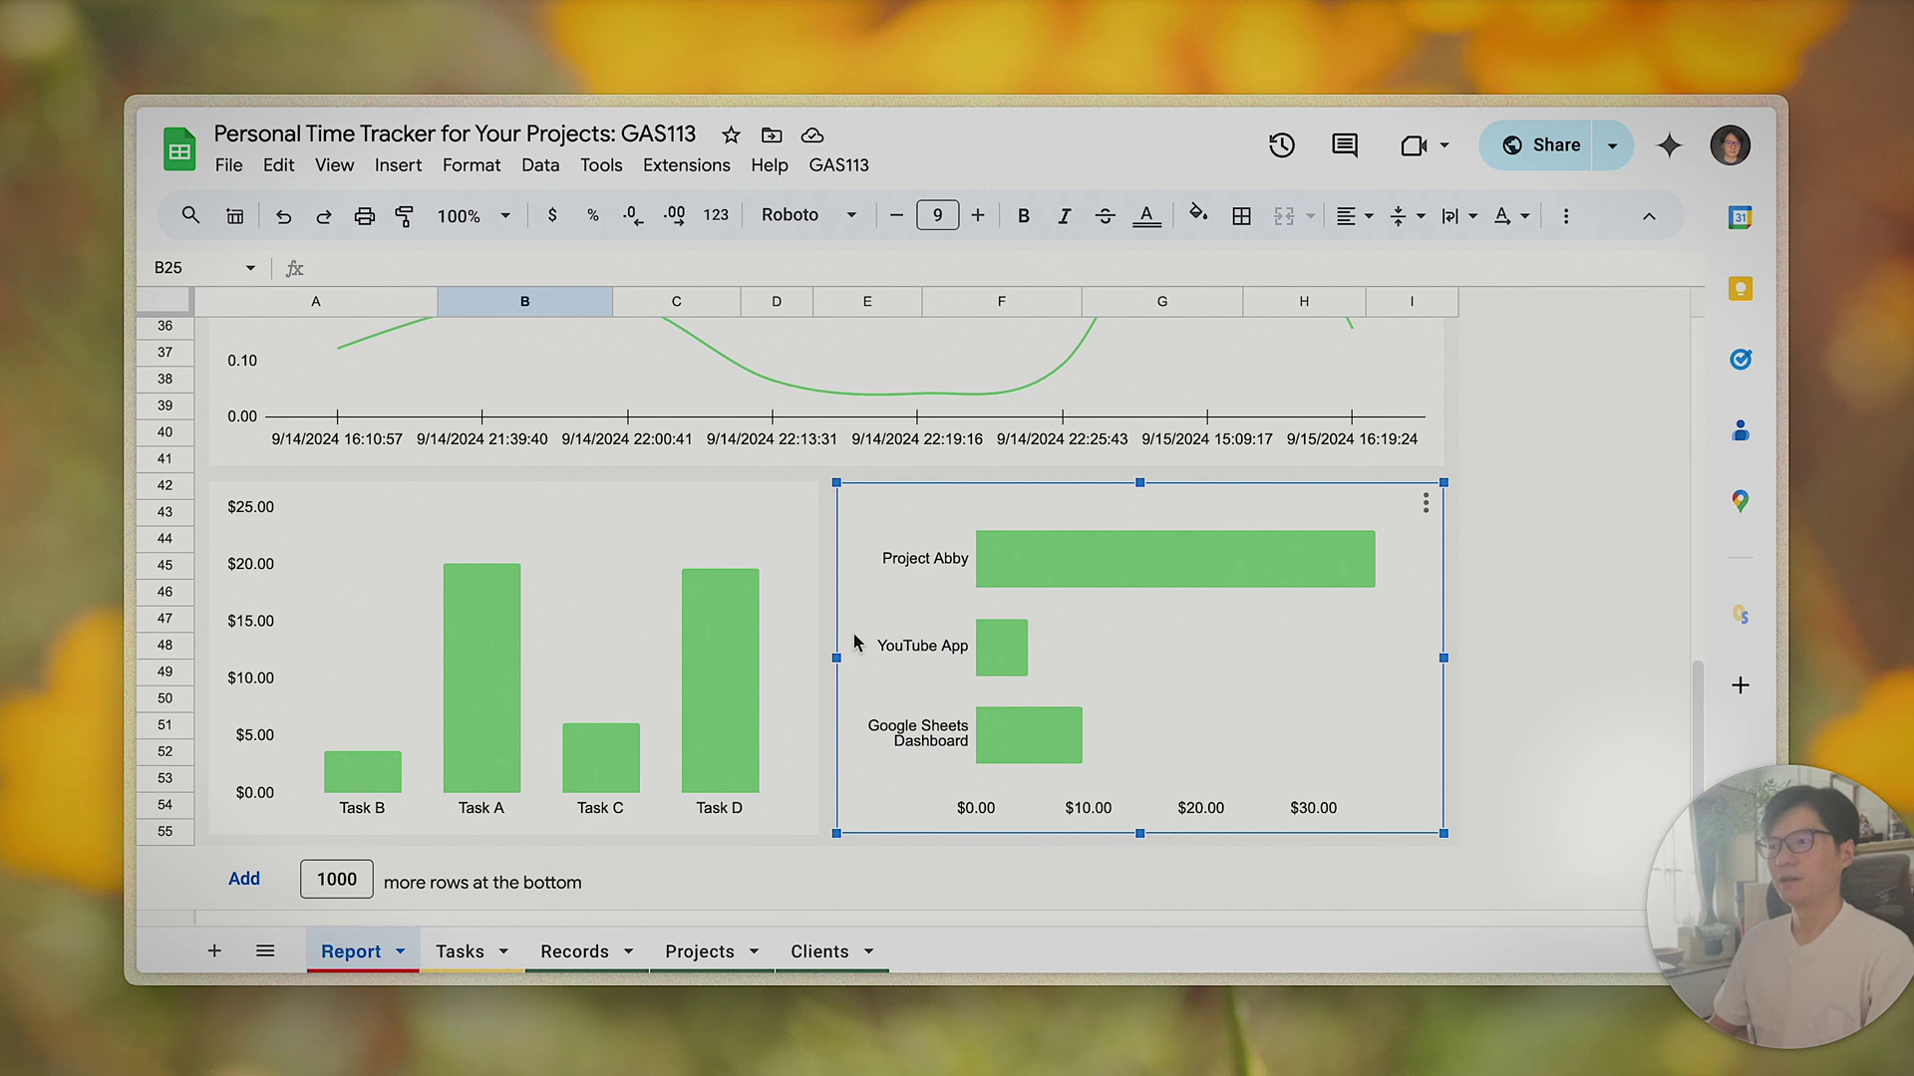
click(795, 636)
scroll(815, 634, up, 3)
scroll(815, 634, up, 8)
click(809, 743)
scroll(997, 698, up, 2)
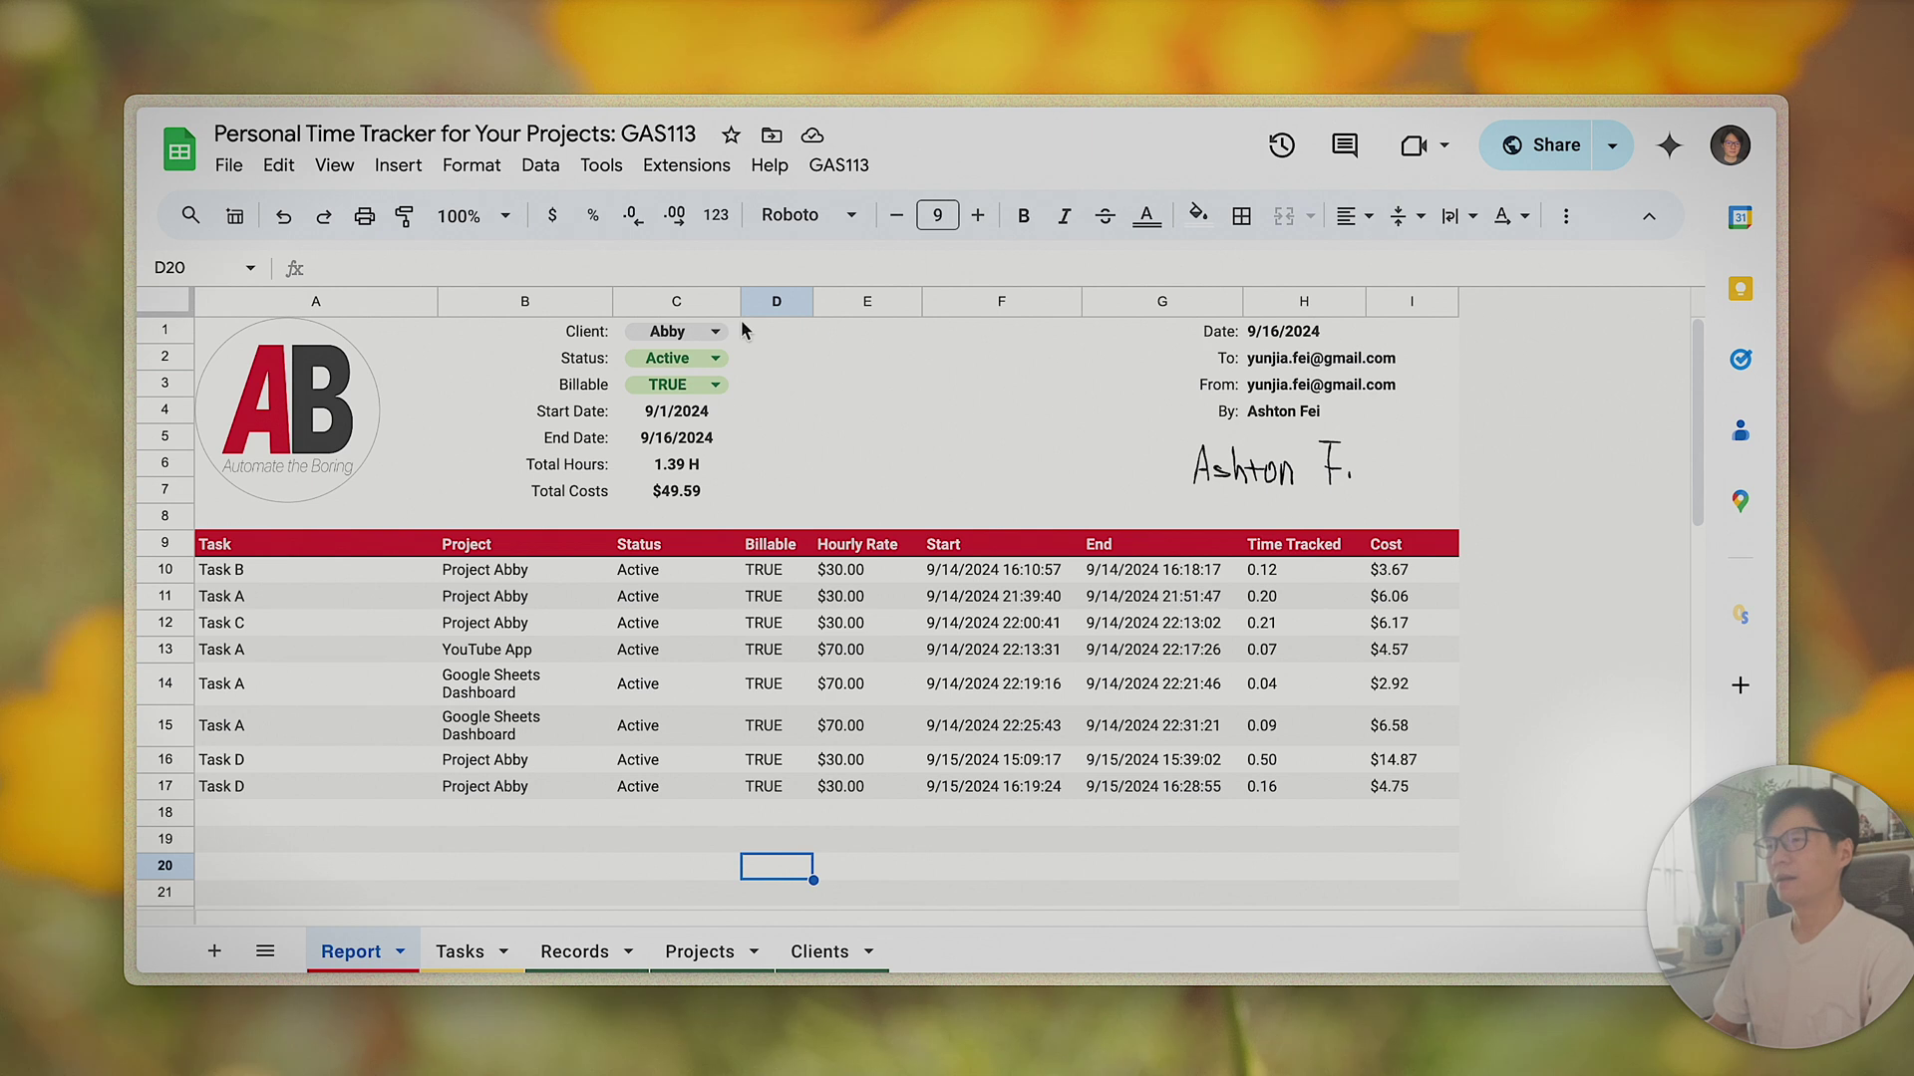
- Jump to B1 via the Name box, move to C1, and list the named ranges
click(768, 413)
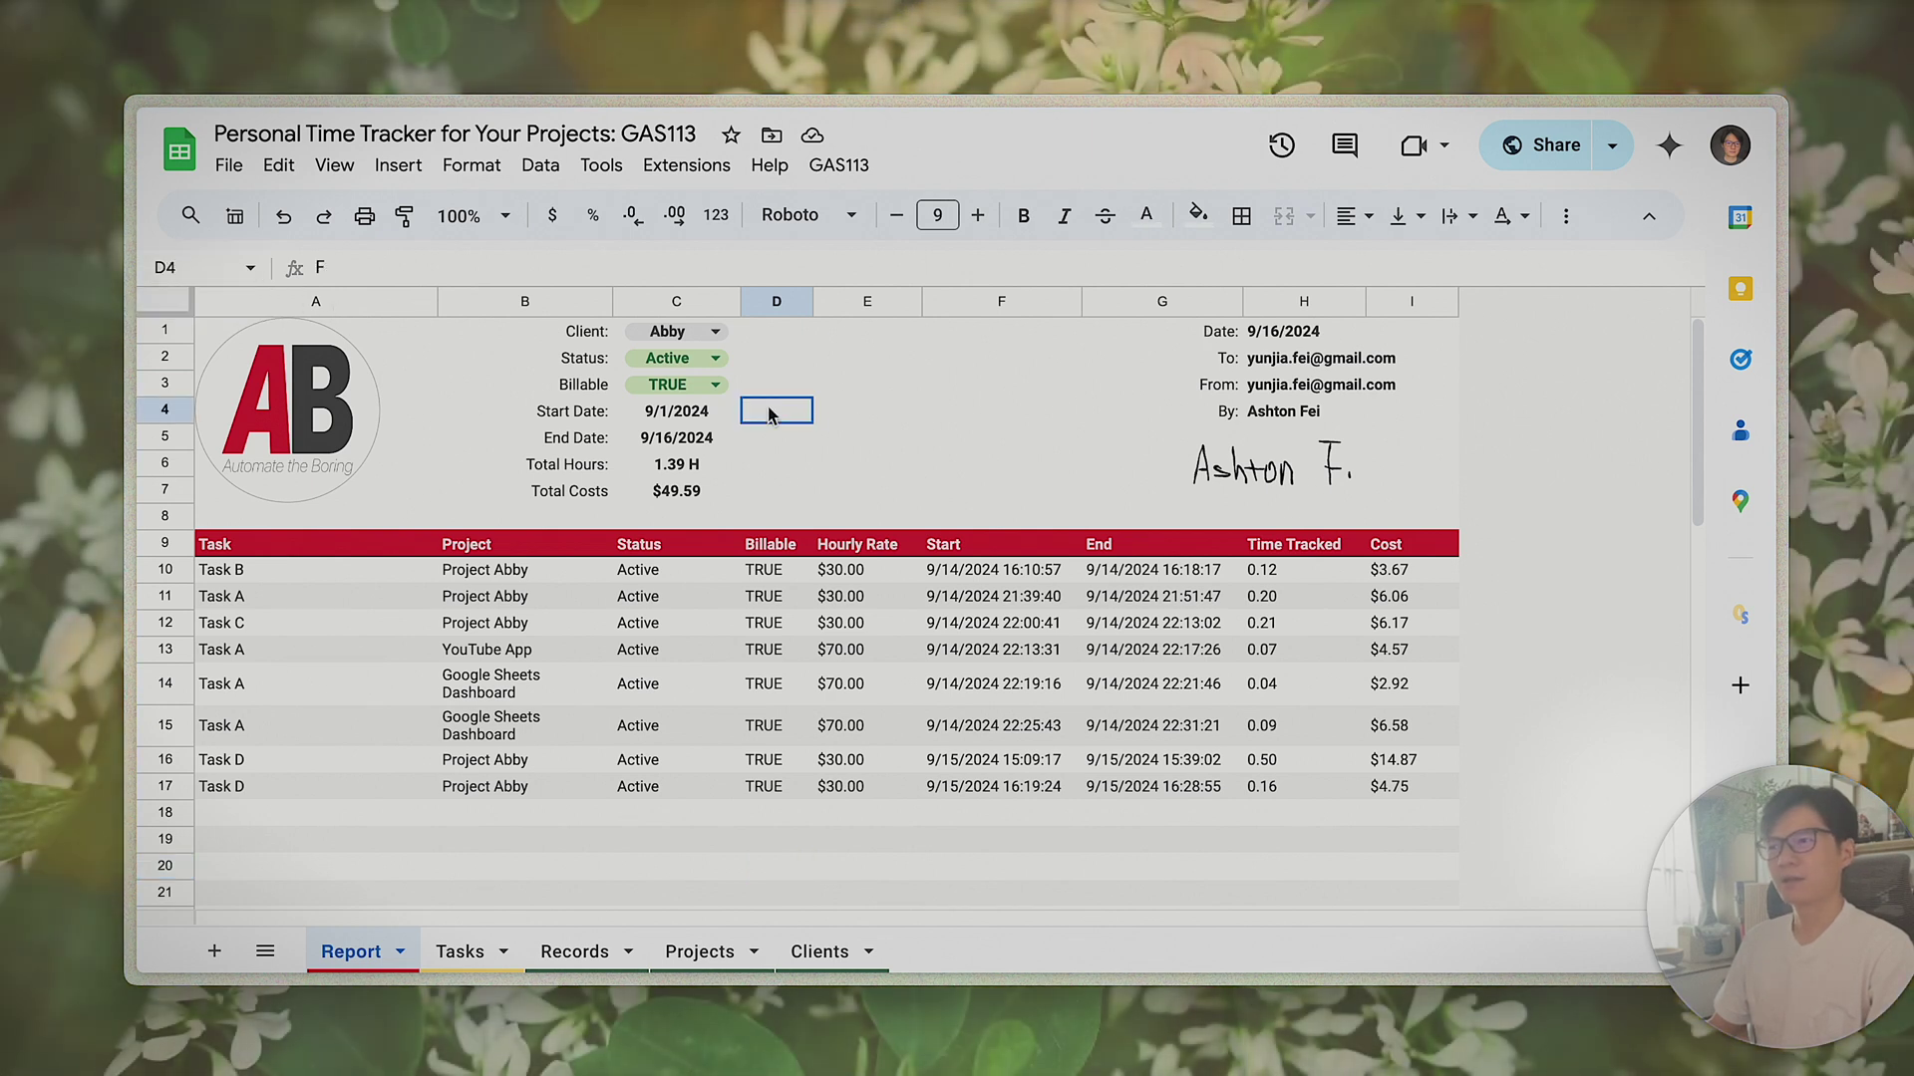
click(228, 264)
text(B1)
key(Return)
key(Right)
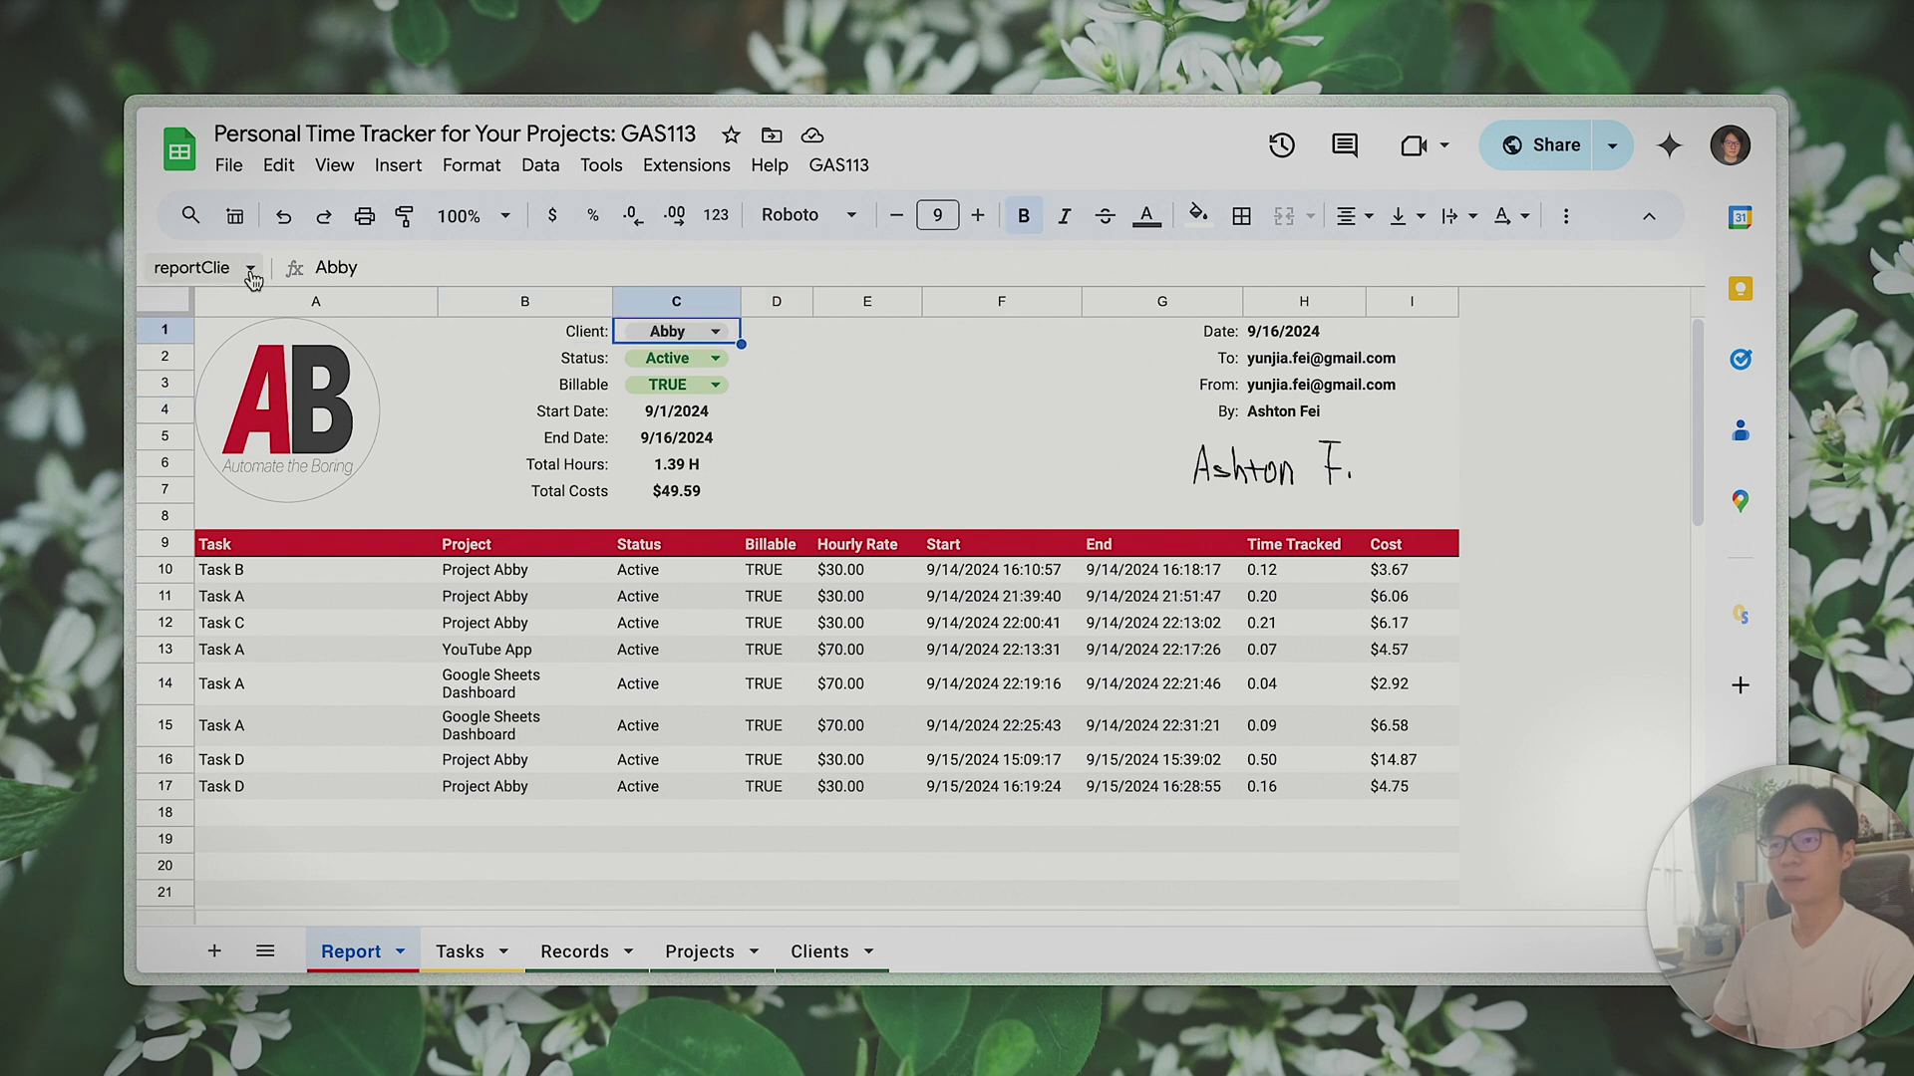
click(250, 267)
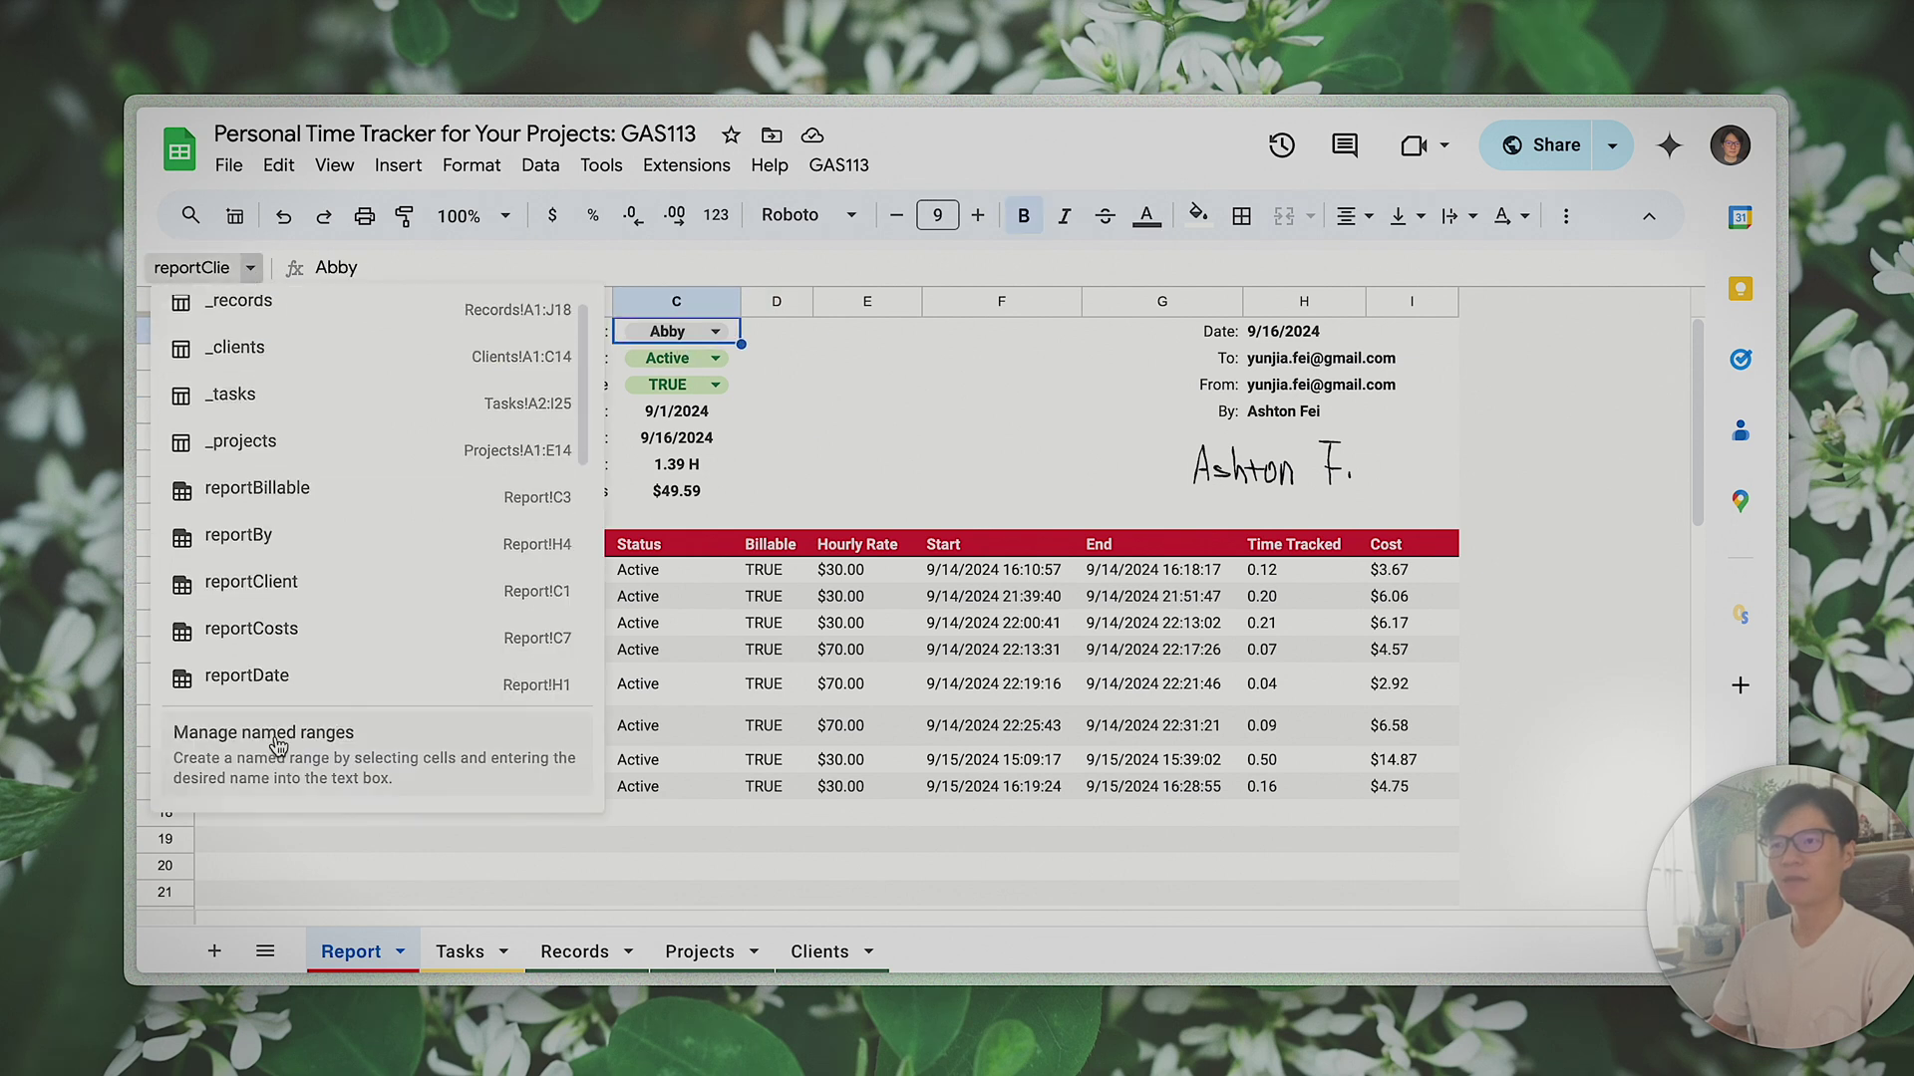
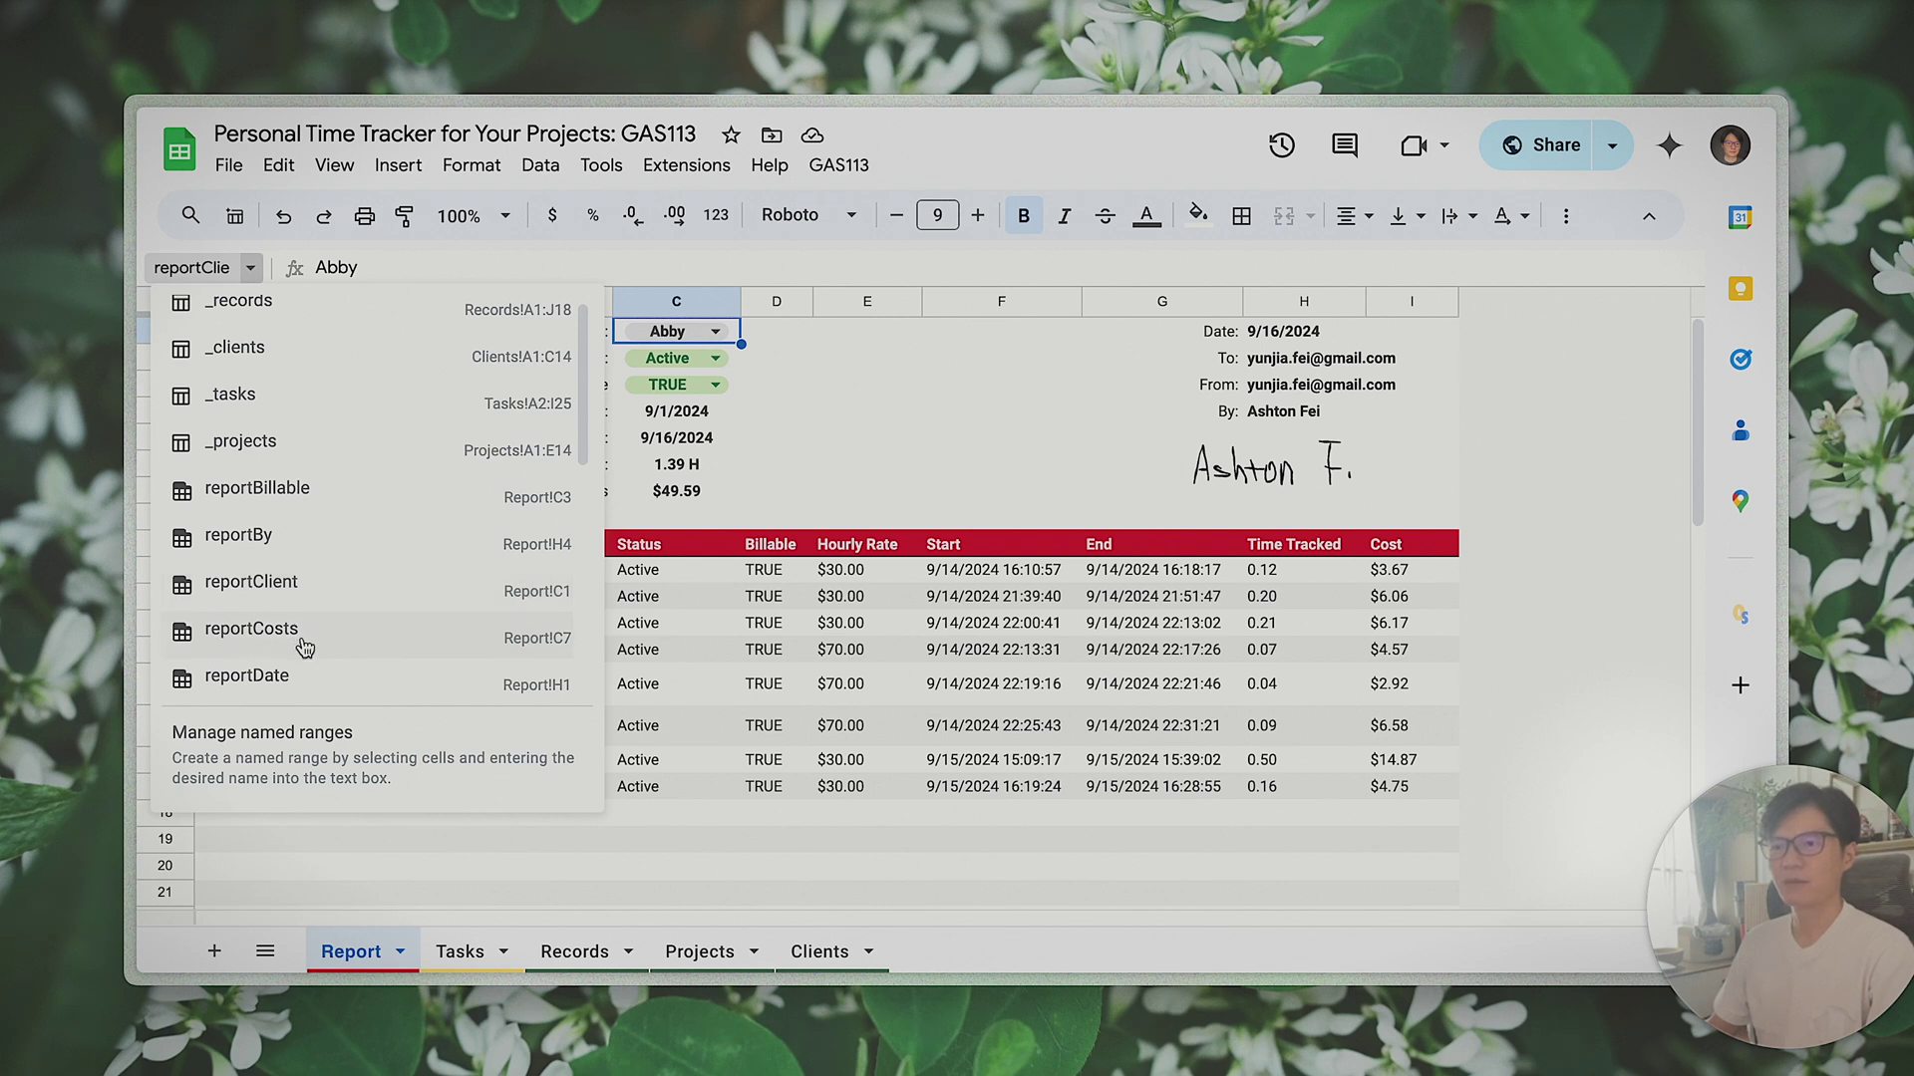
- Scroll the named ranges list, then close it
scroll(321, 690, down, 1)
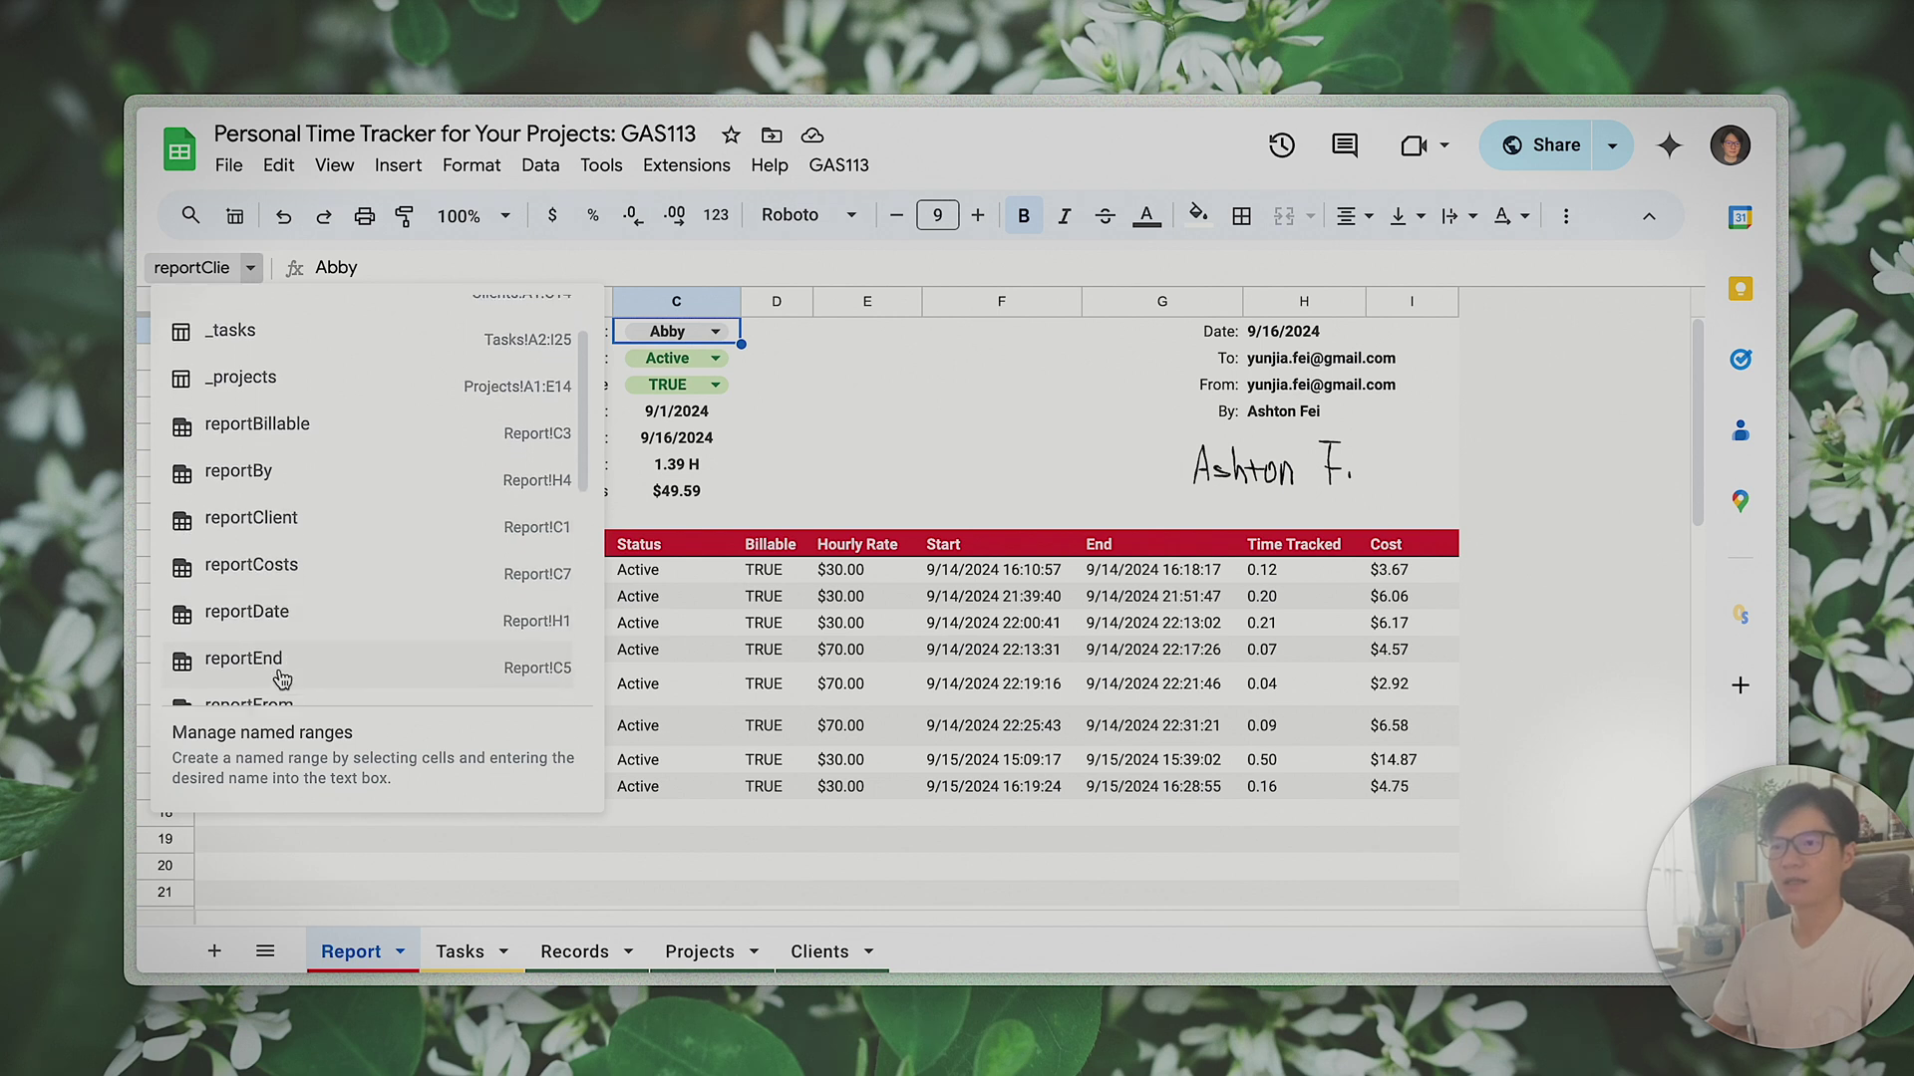
scroll(309, 668, down, 2)
scroll(249, 653, down, 3)
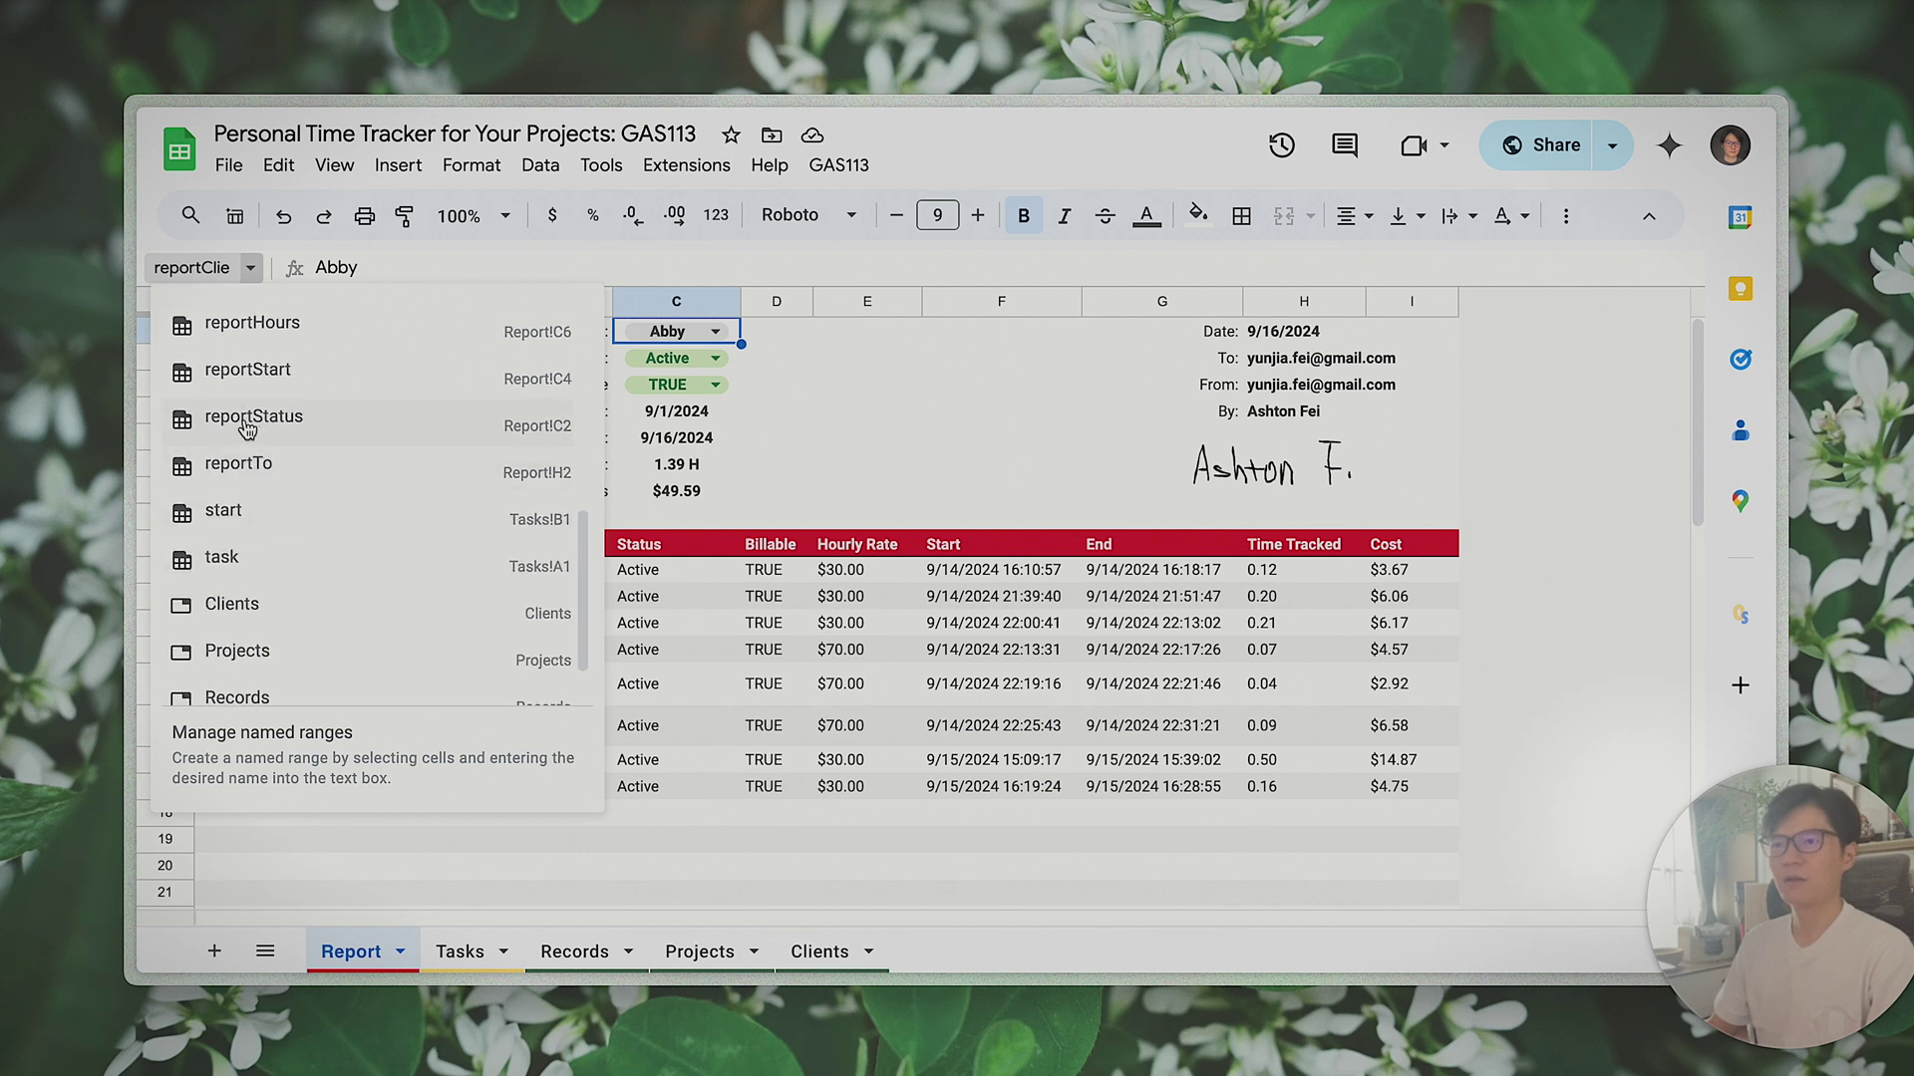
click(954, 430)
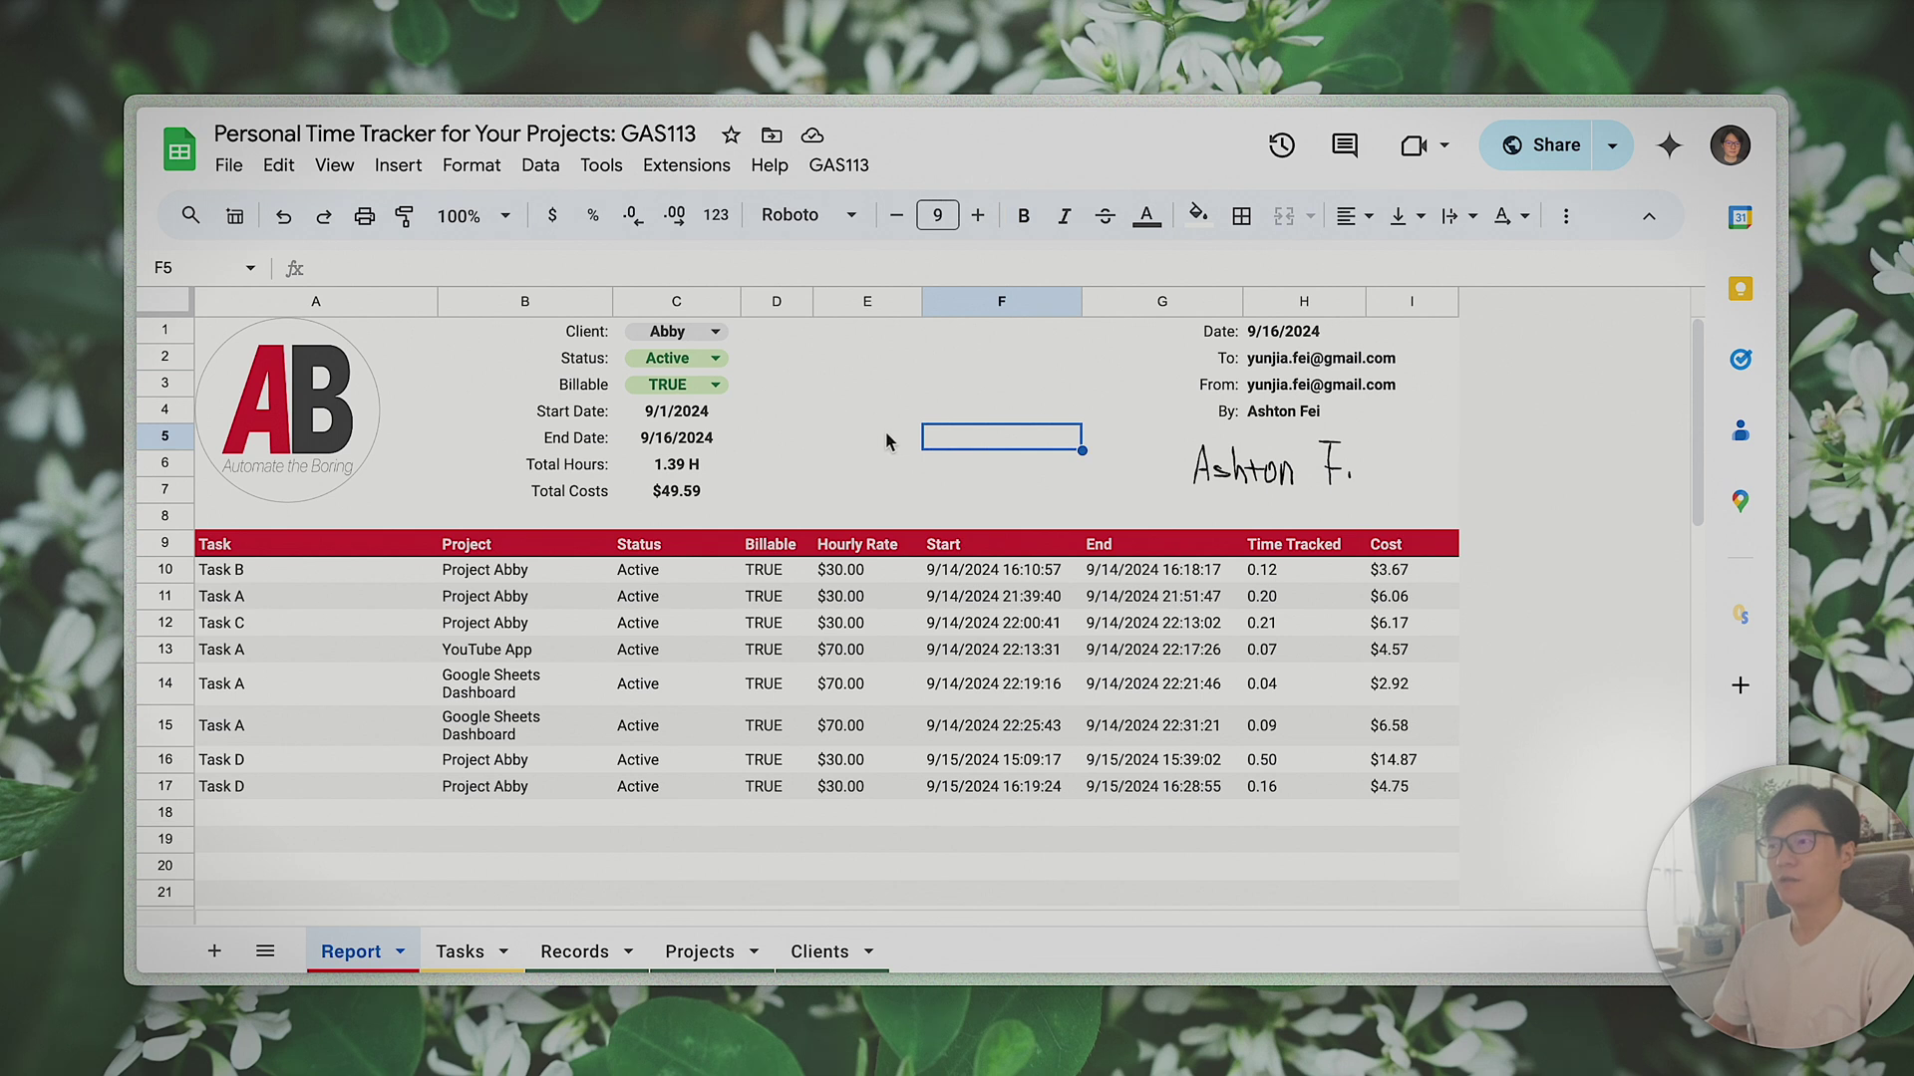
- Select the Client label and value cells to show the reportClient named range
click(850, 448)
click(587, 441)
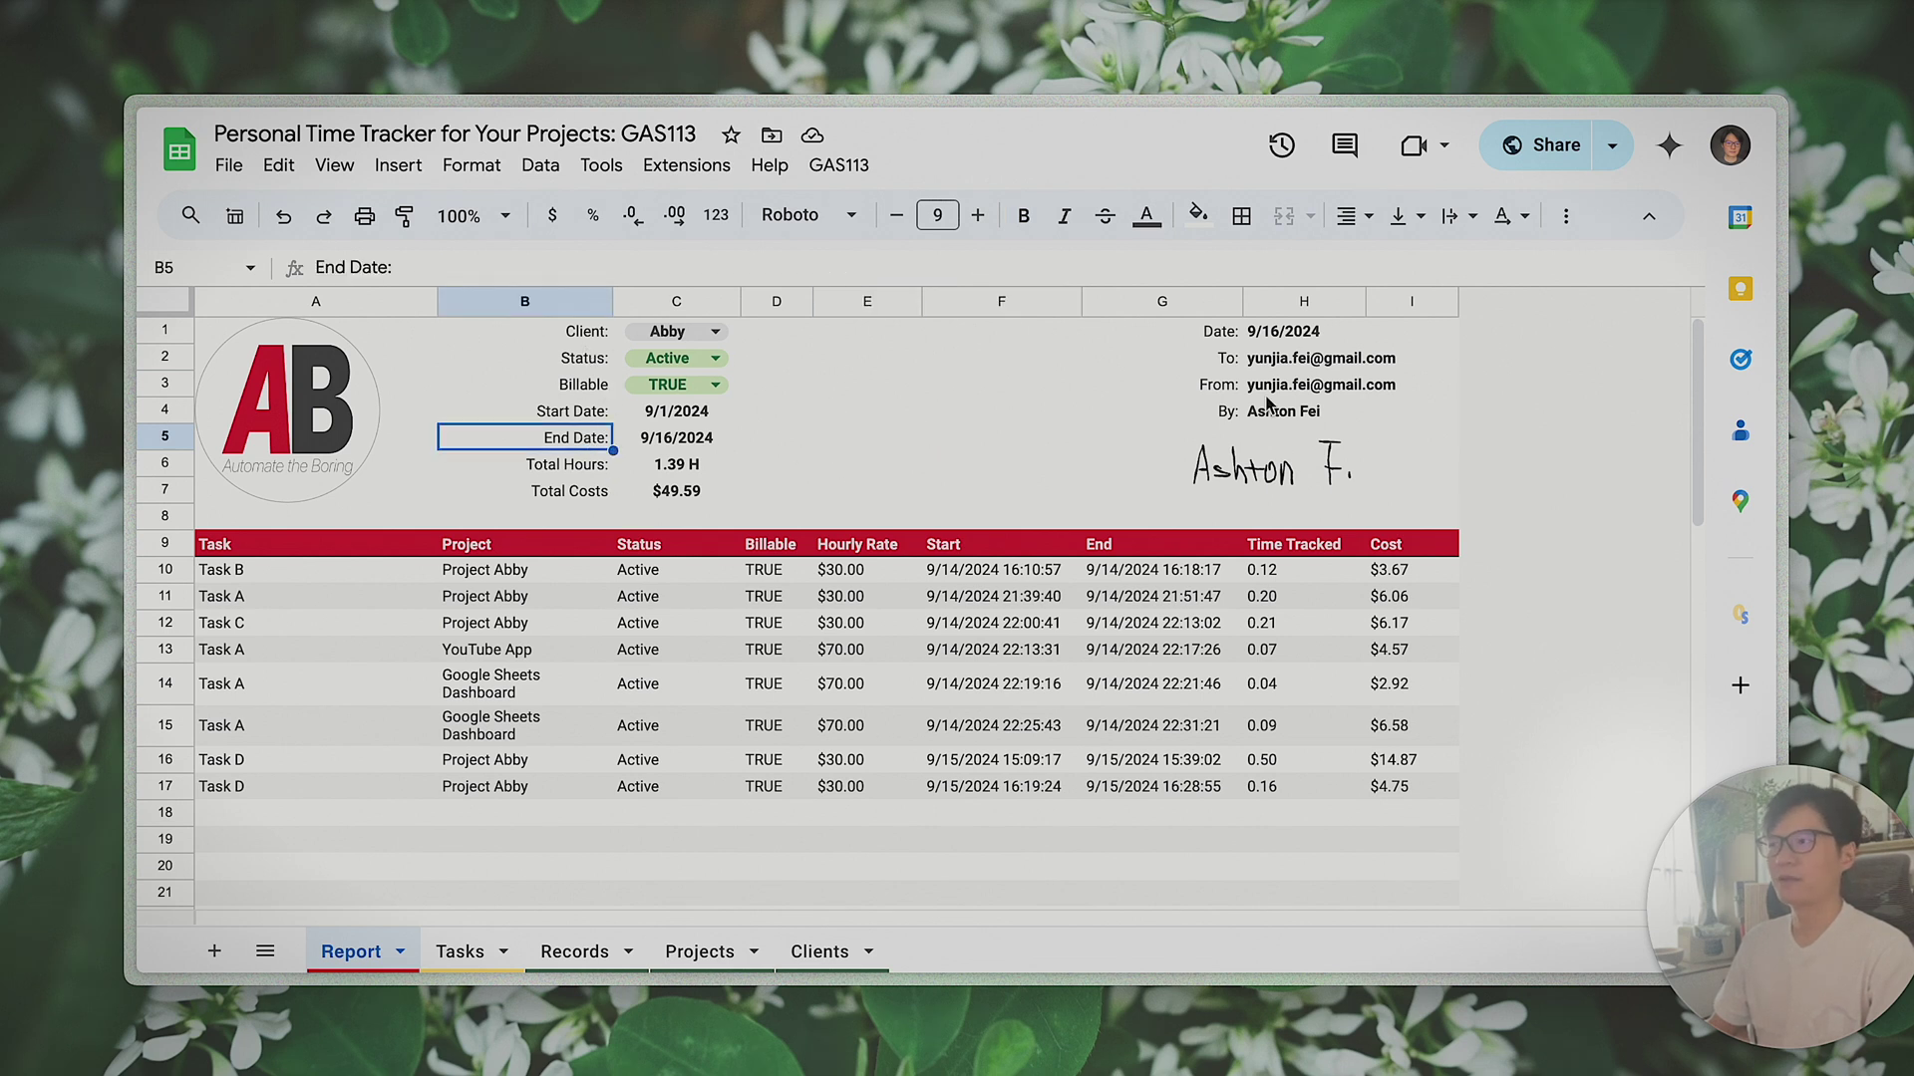
click(1072, 393)
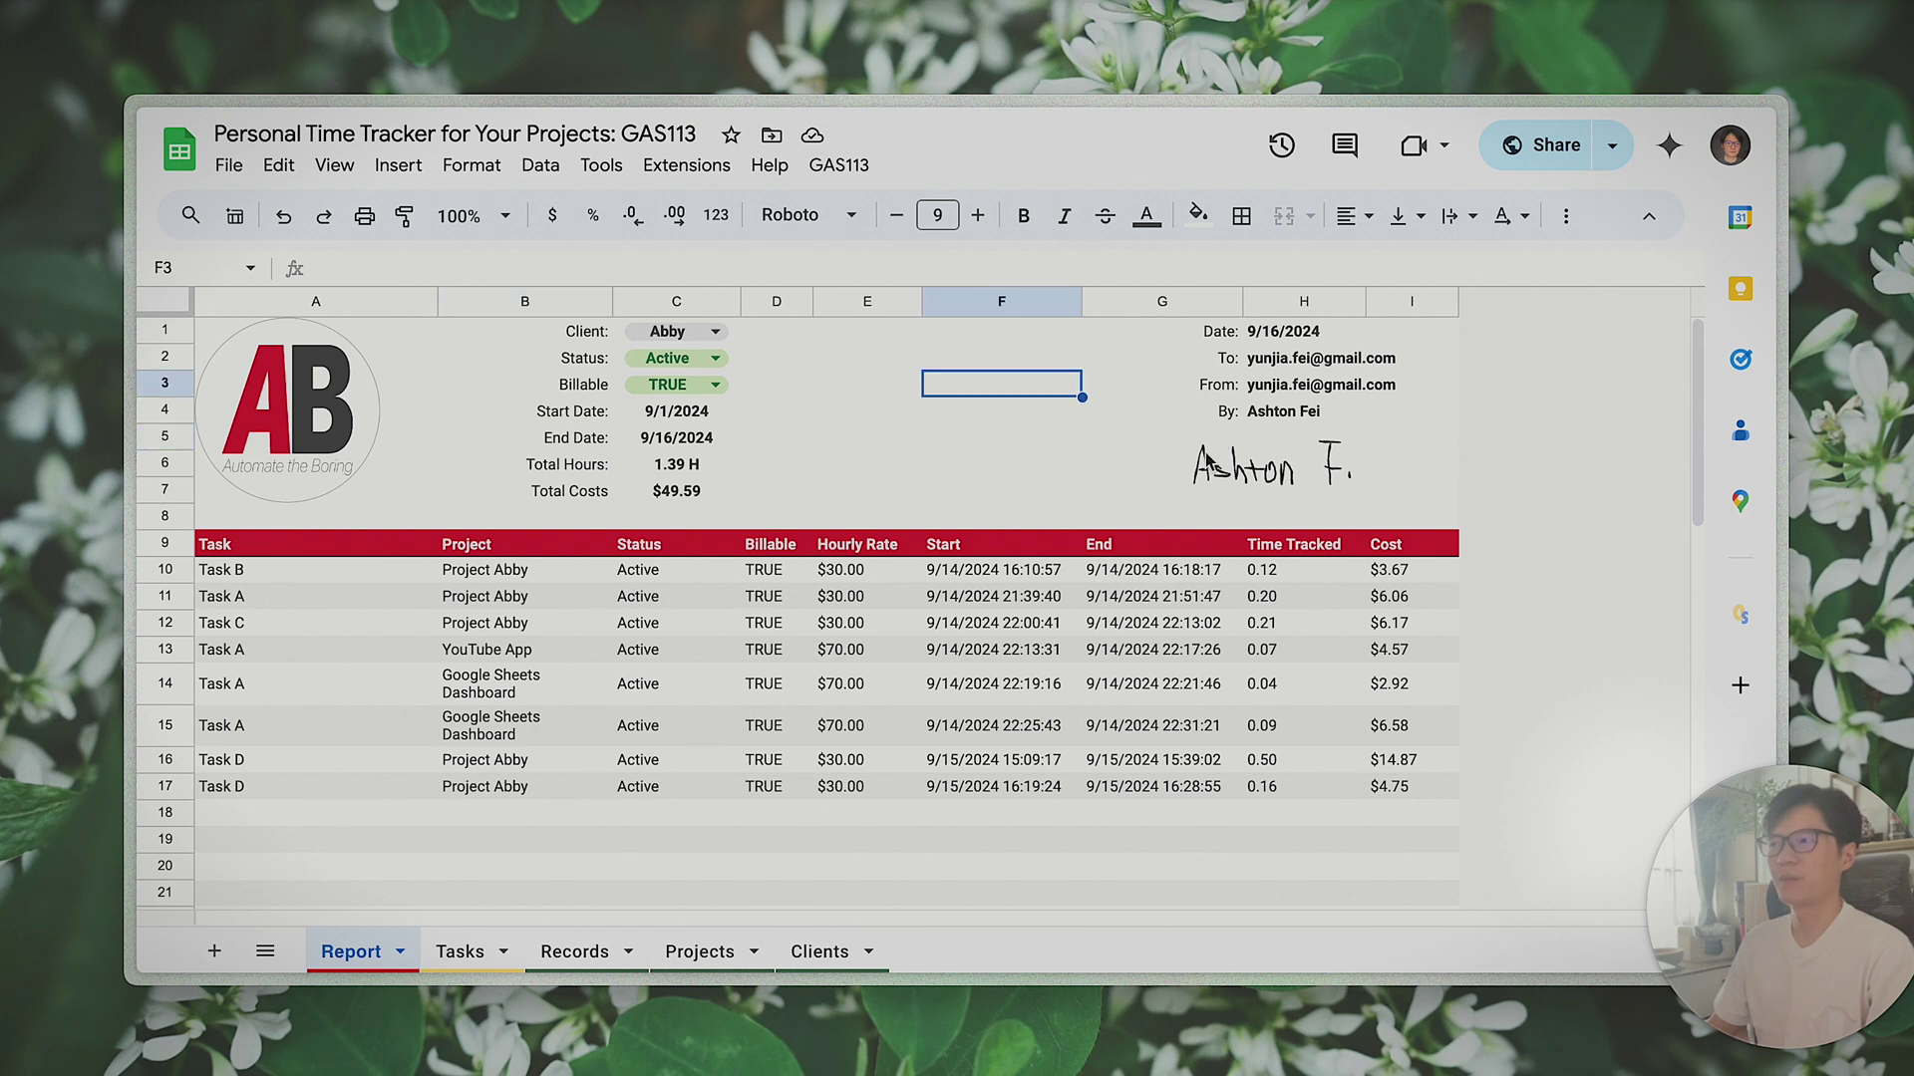
click(560, 342)
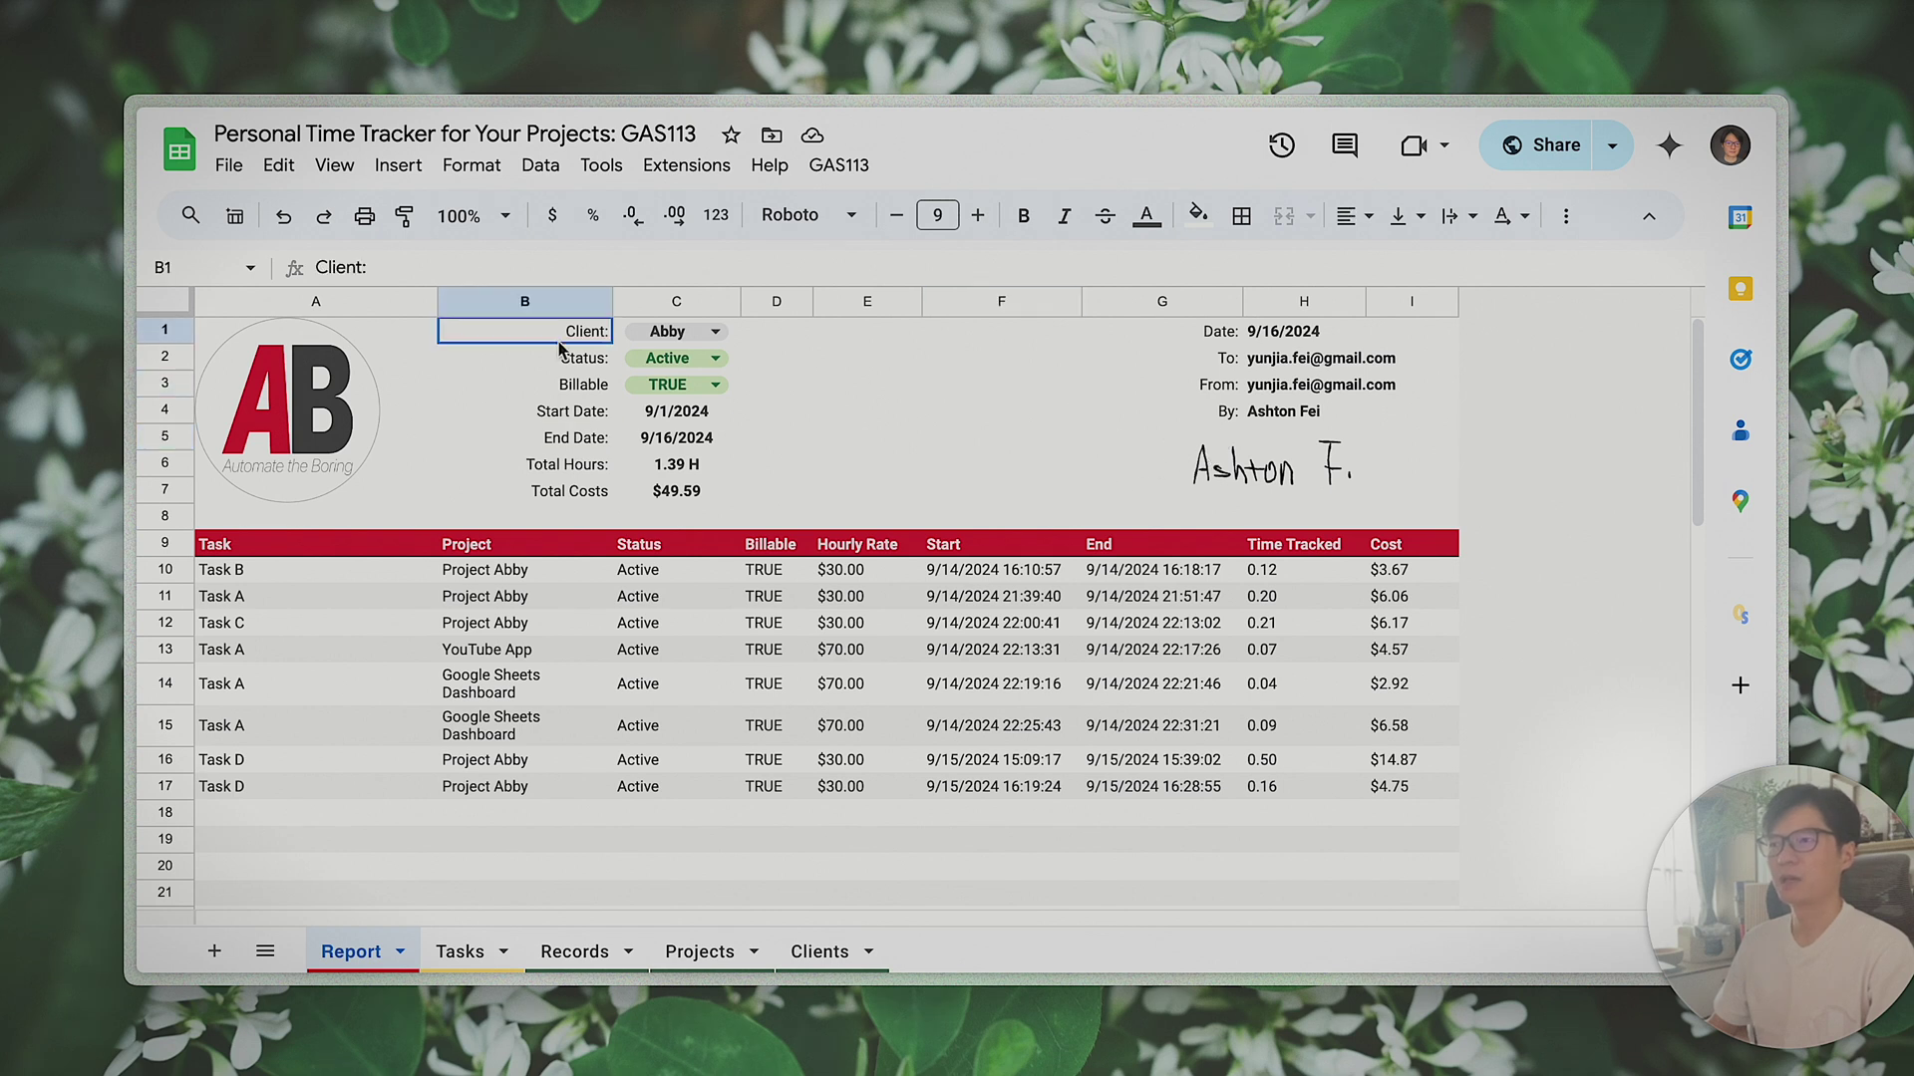
click(623, 337)
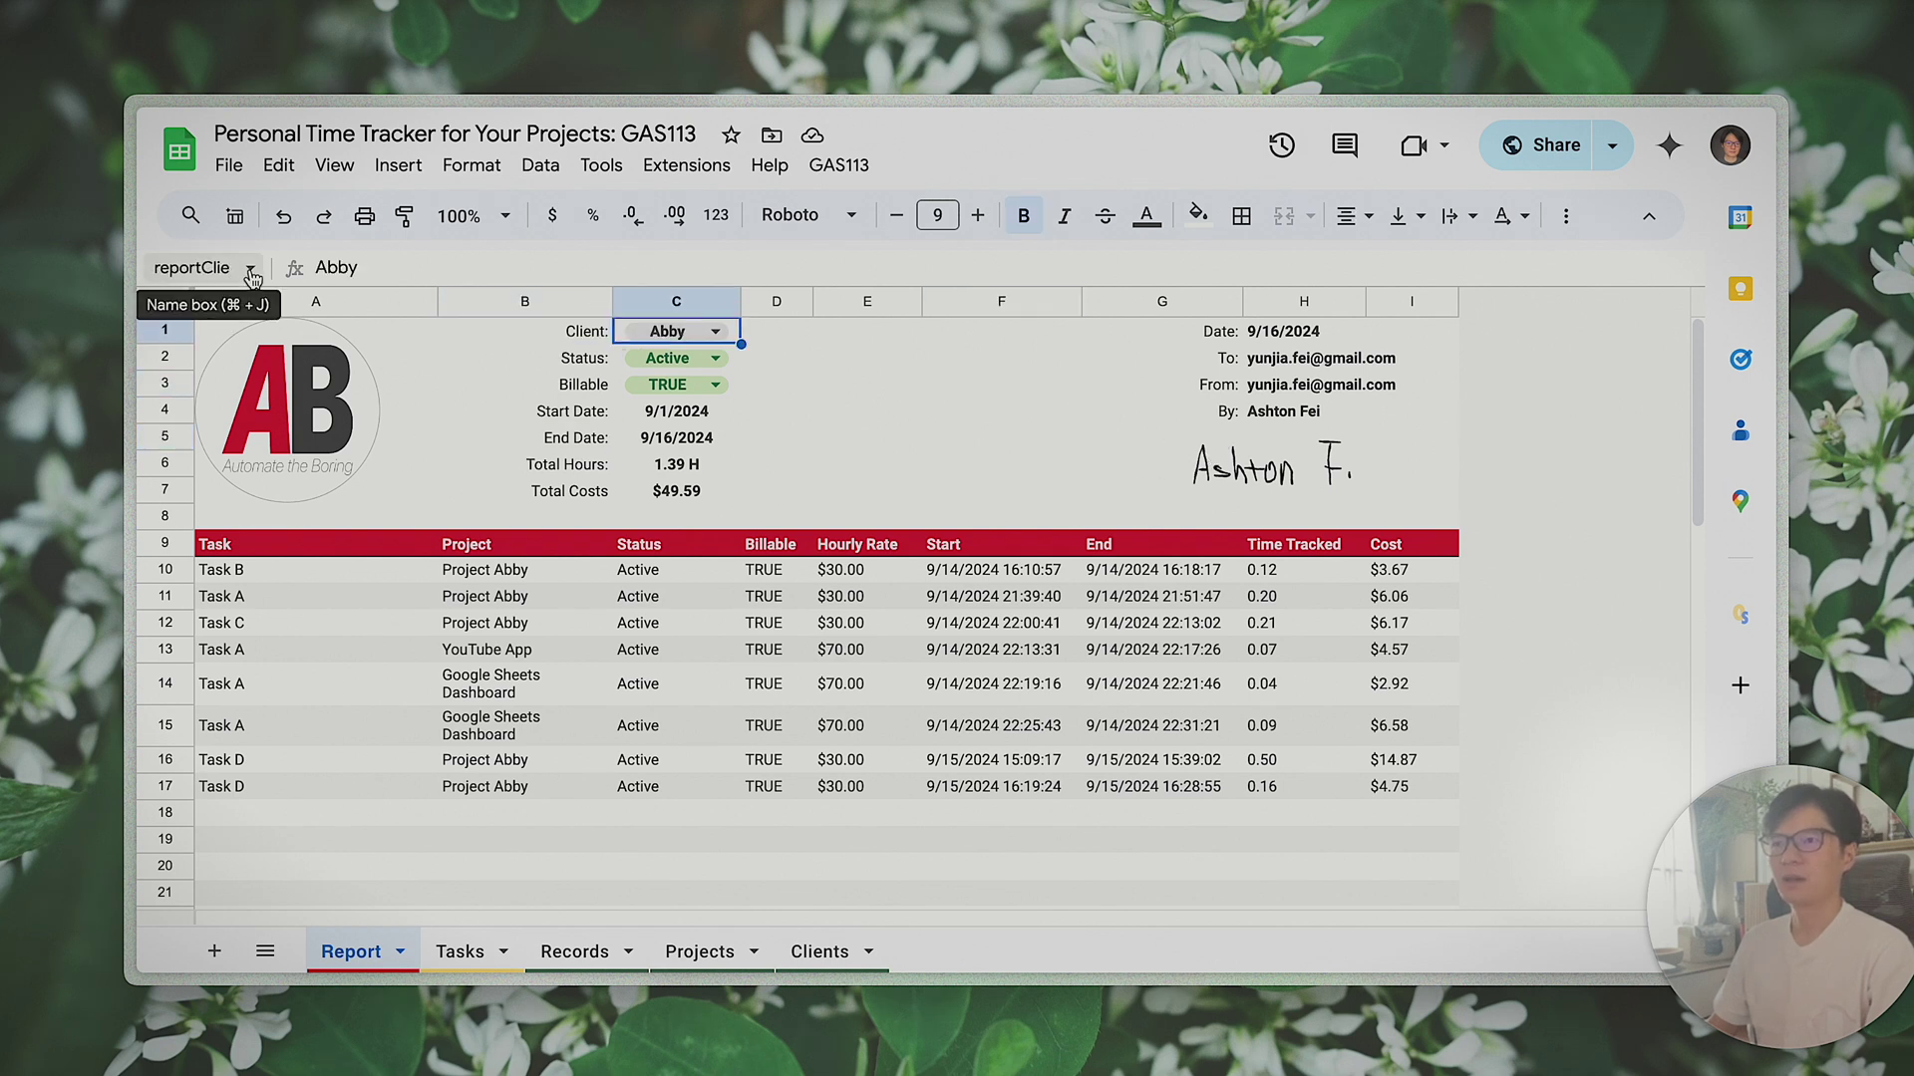
click(1001, 436)
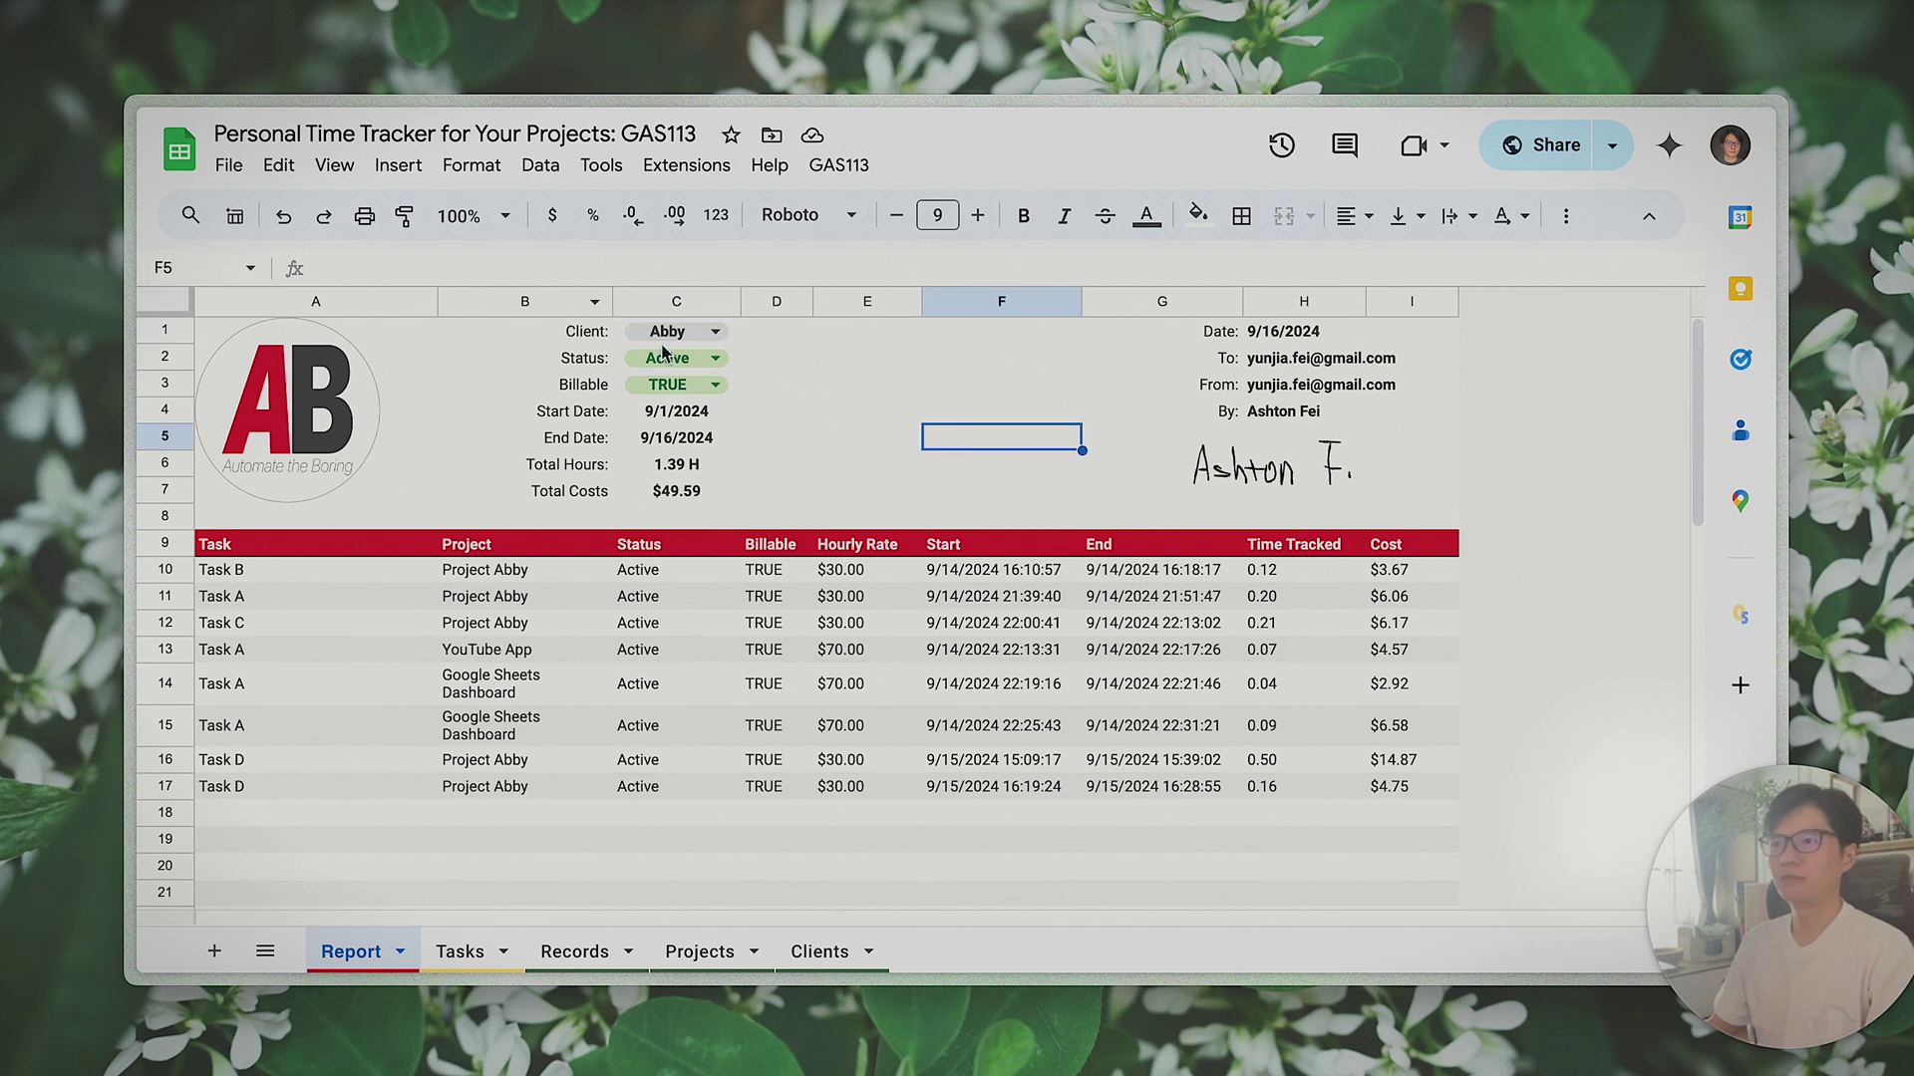
click(563, 331)
click(683, 339)
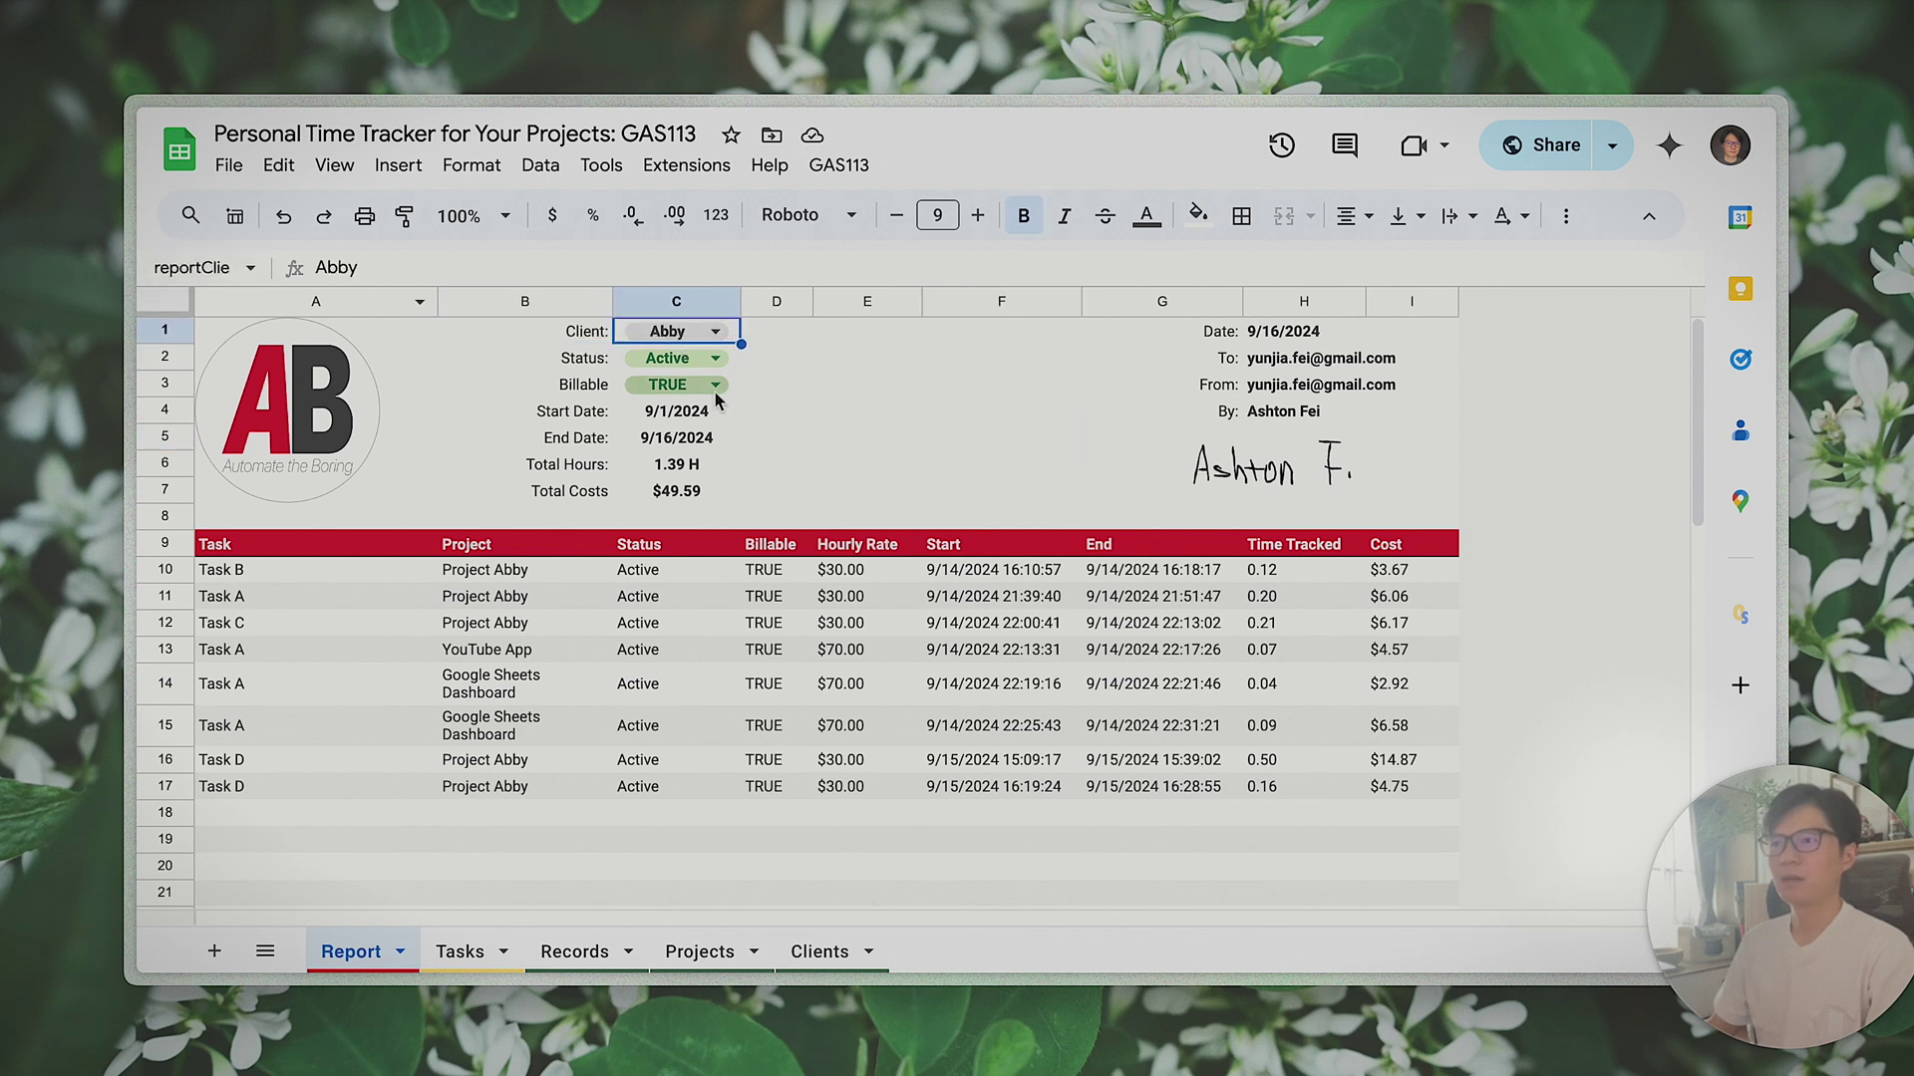
click(599, 343)
click(773, 360)
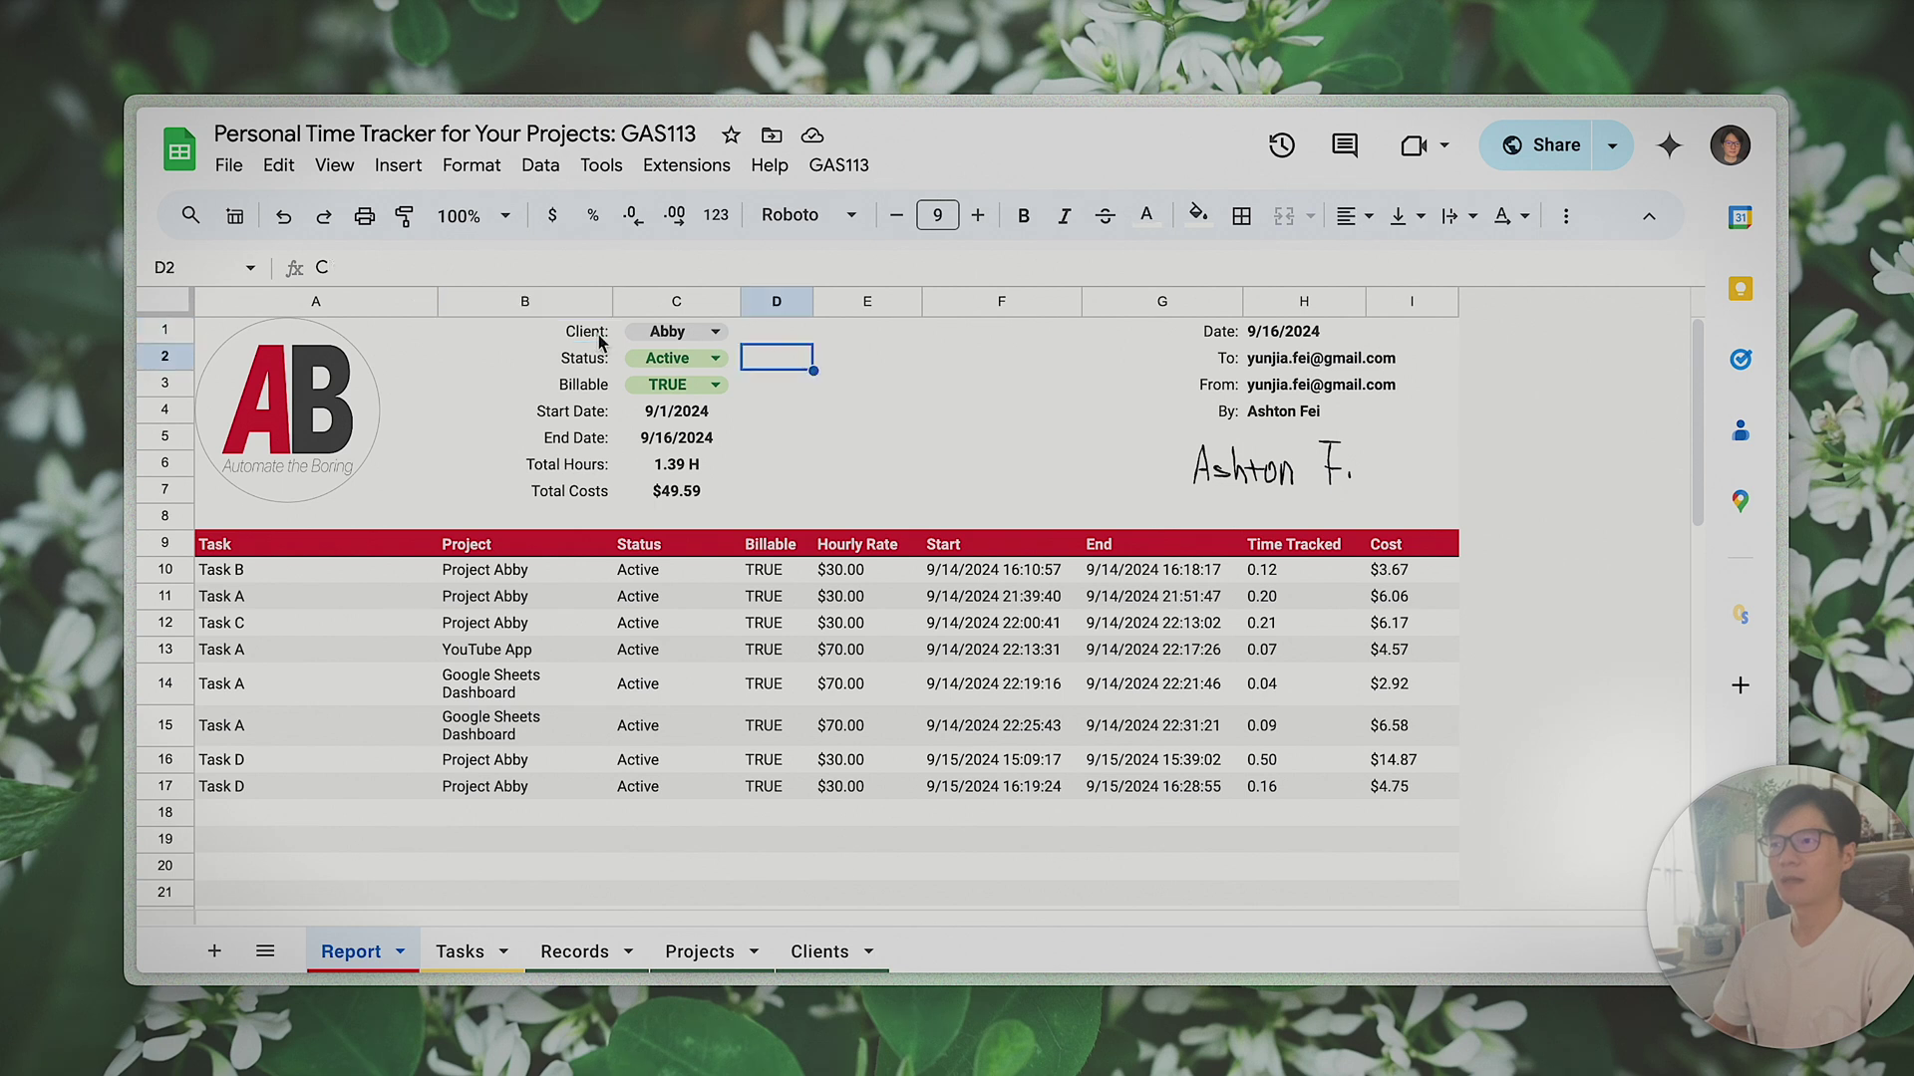
- Check the C1:C7 summary values and the reportDate, reportTo and reportBy header cells
drag(688, 498, 679, 334)
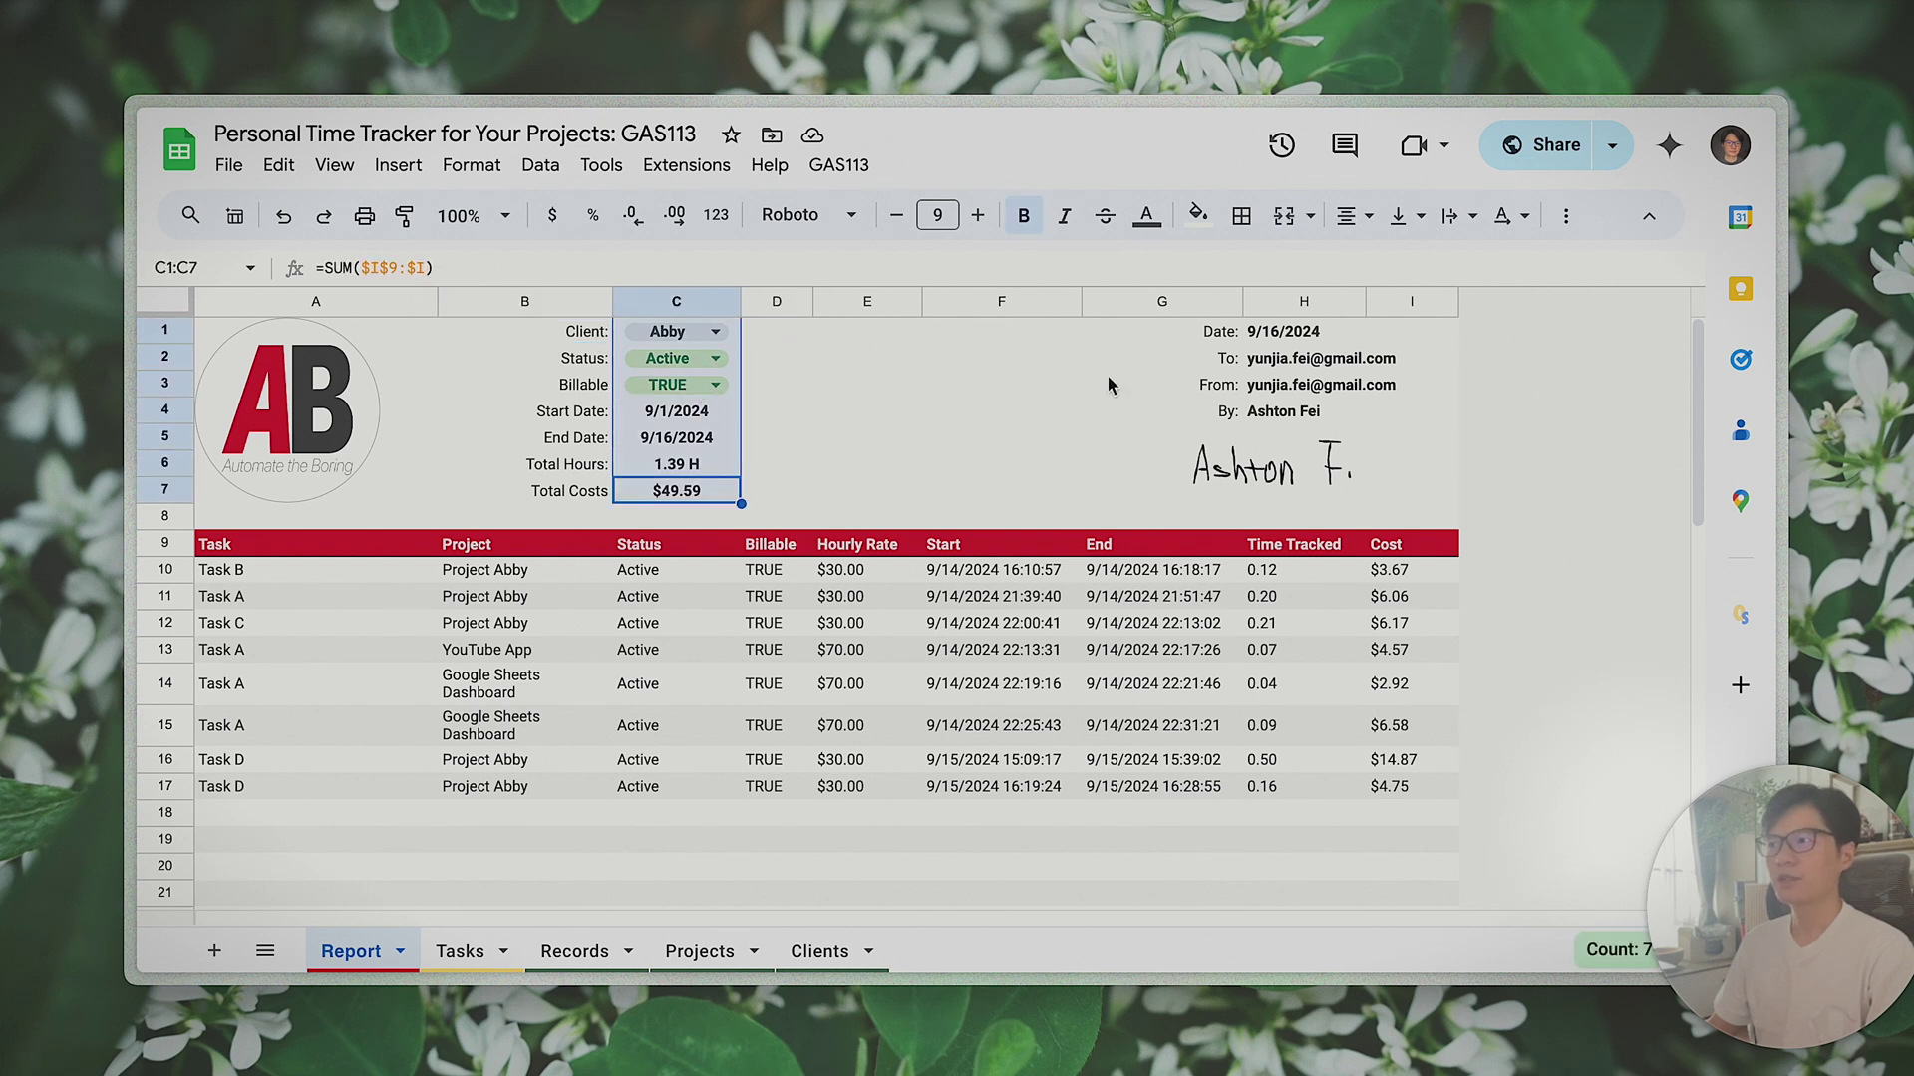
click(1283, 339)
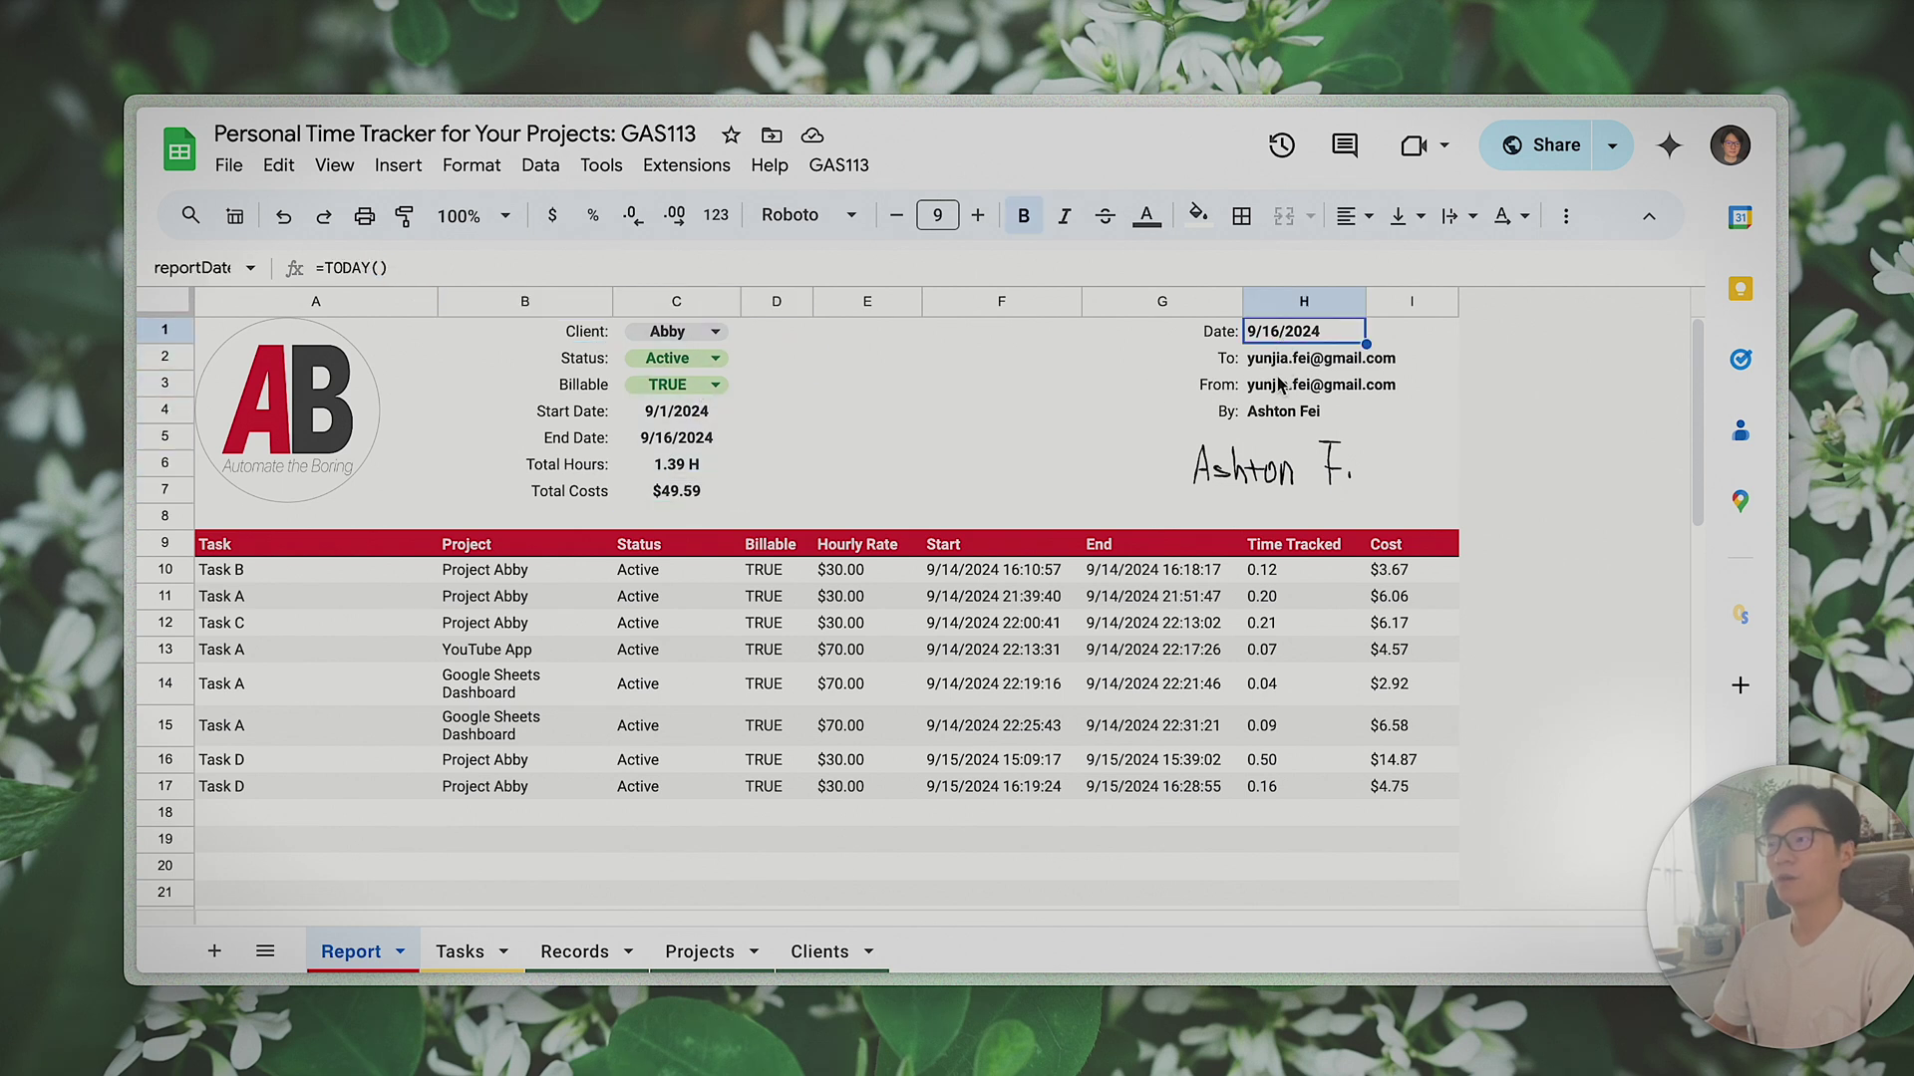
drag(1276, 420, 1277, 344)
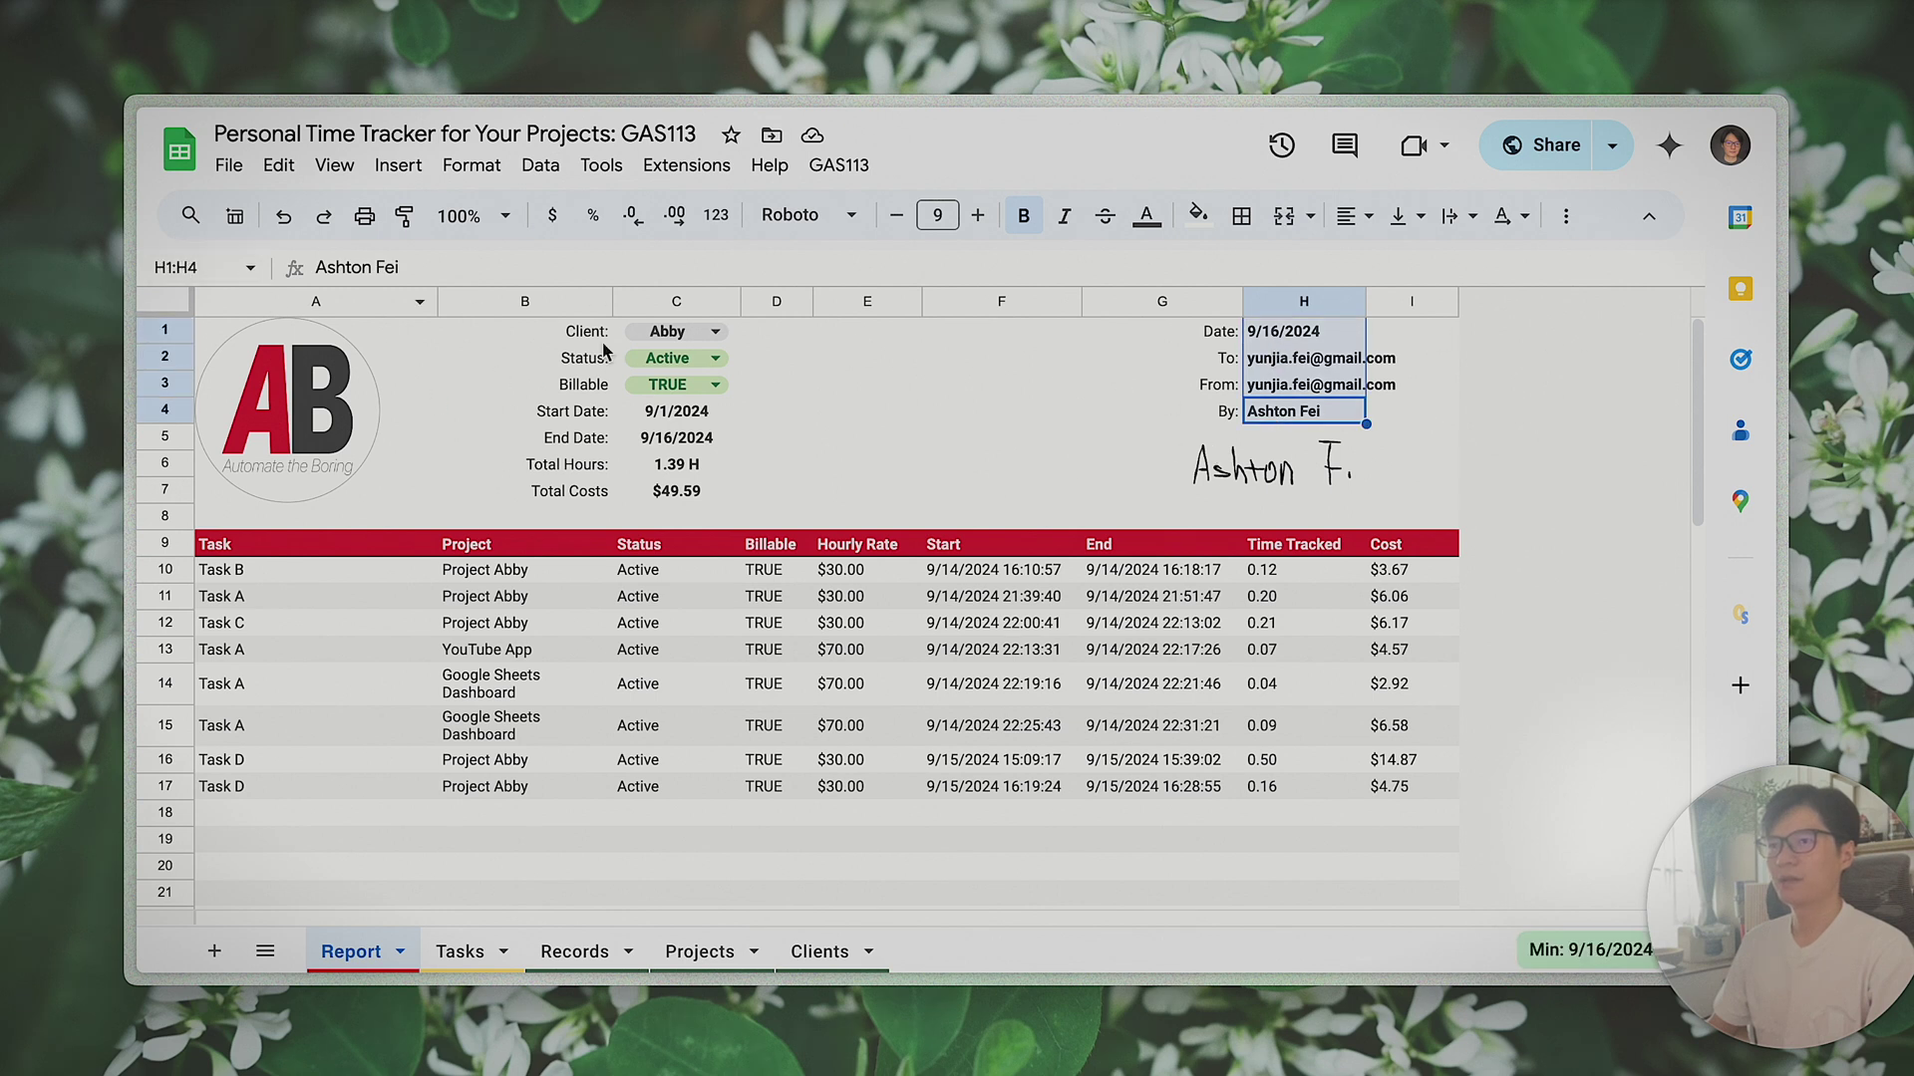
click(1226, 421)
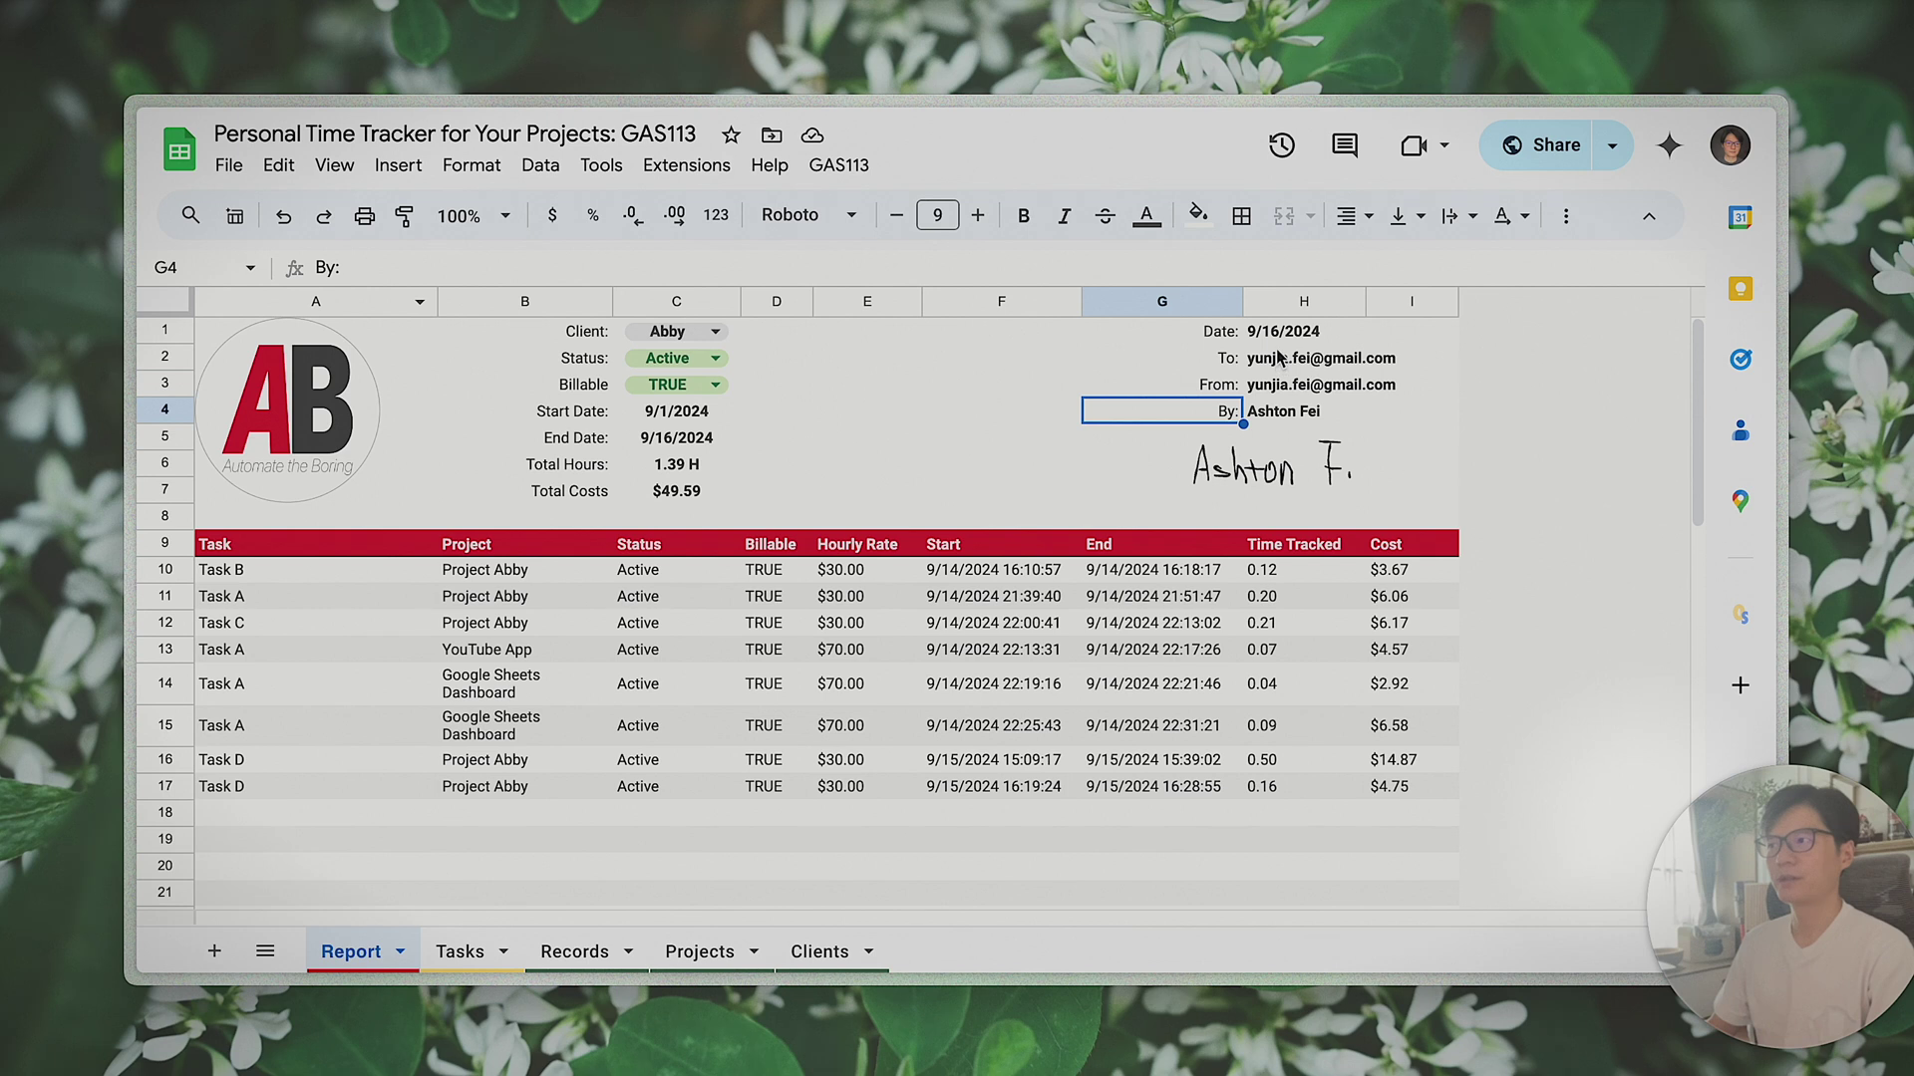
click(1278, 356)
click(1286, 333)
click(1306, 412)
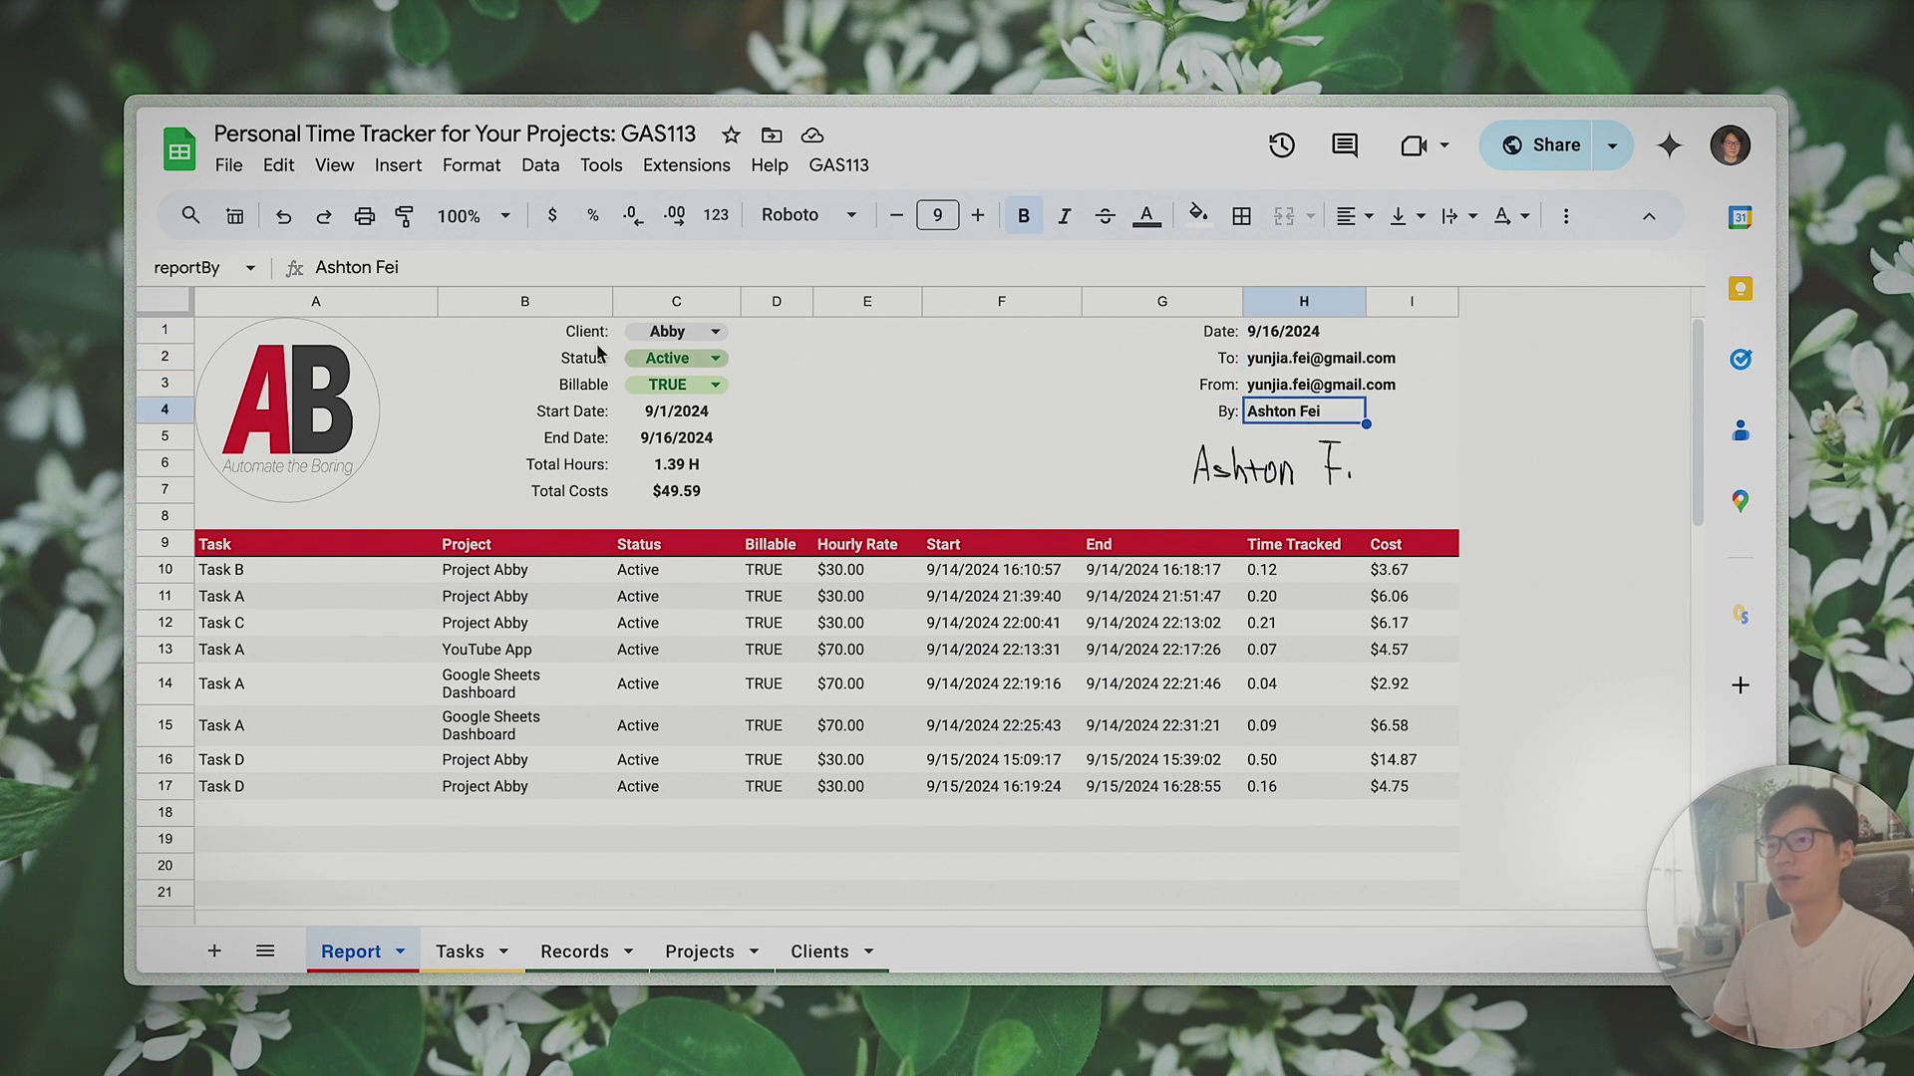
click(229, 272)
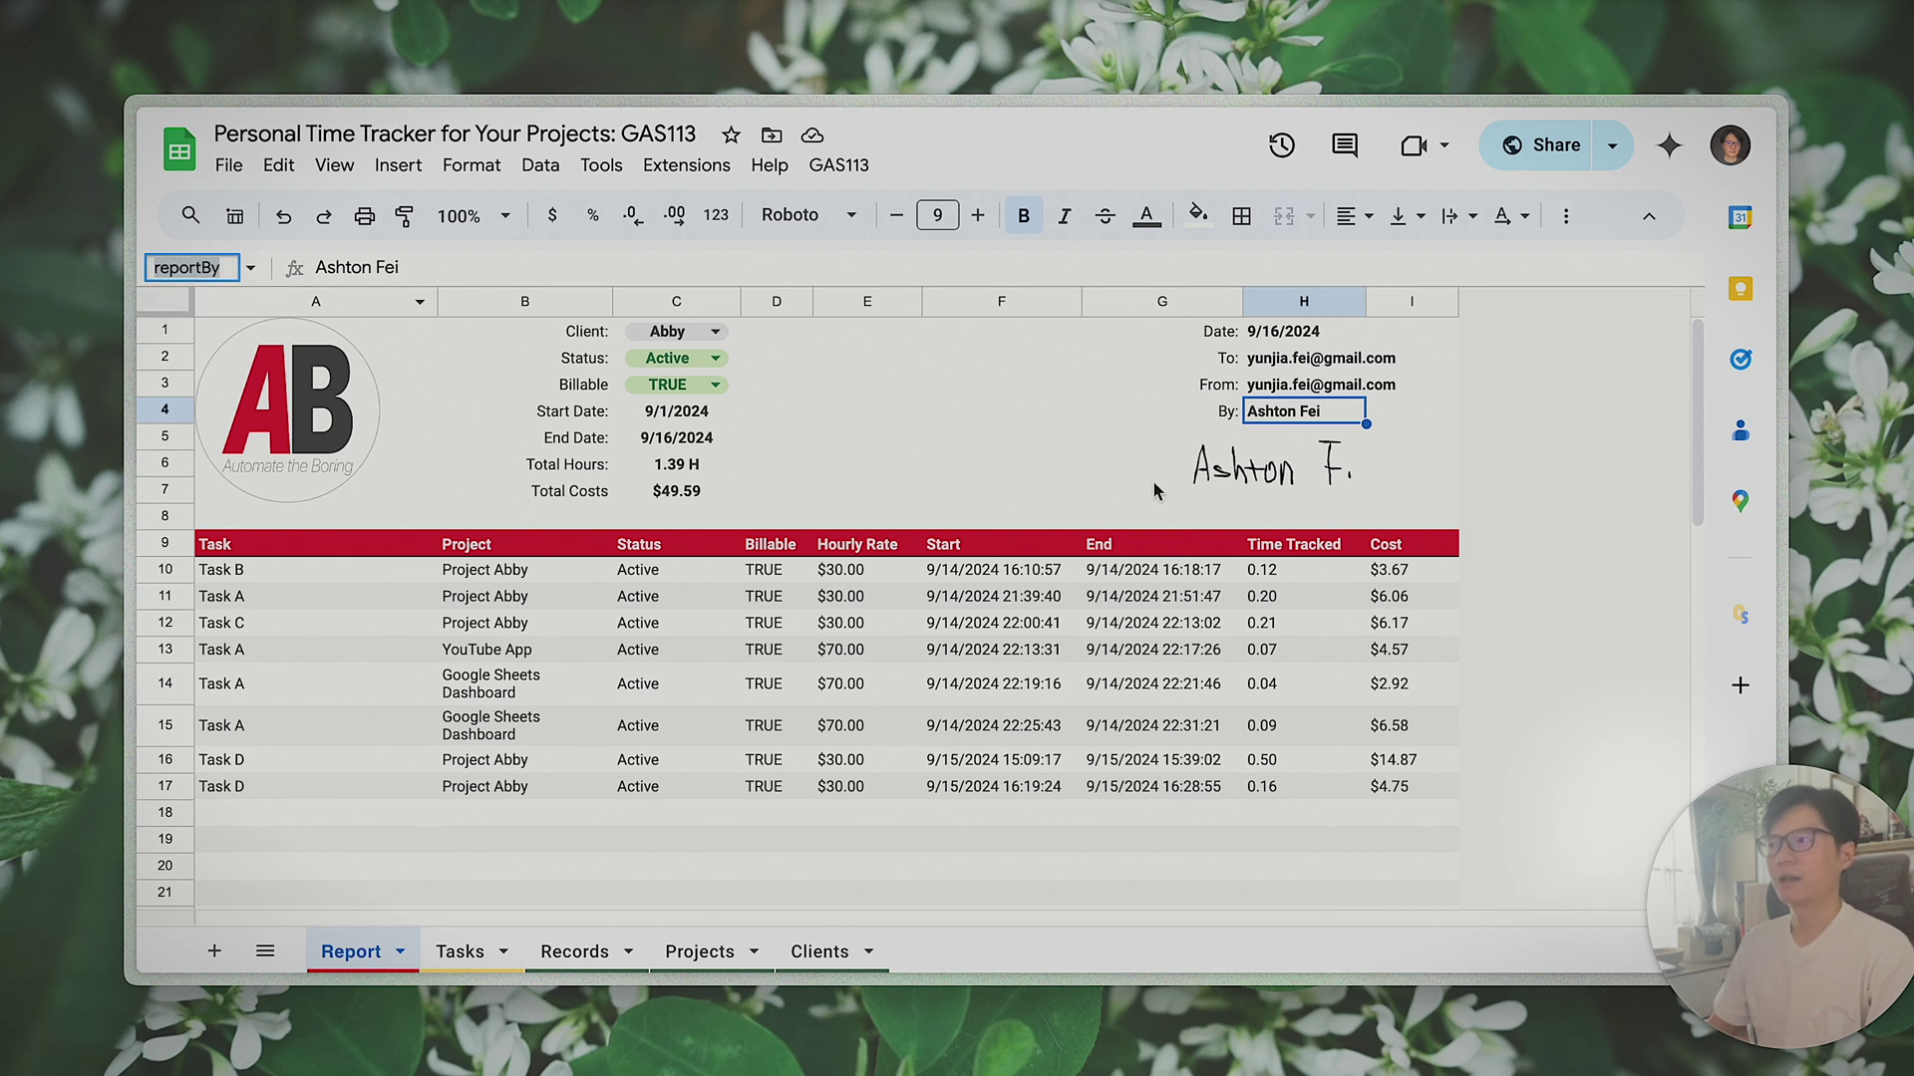
- Select the Date label, the signature image cell and empty cell H8 for naming
click(1126, 335)
click(1437, 337)
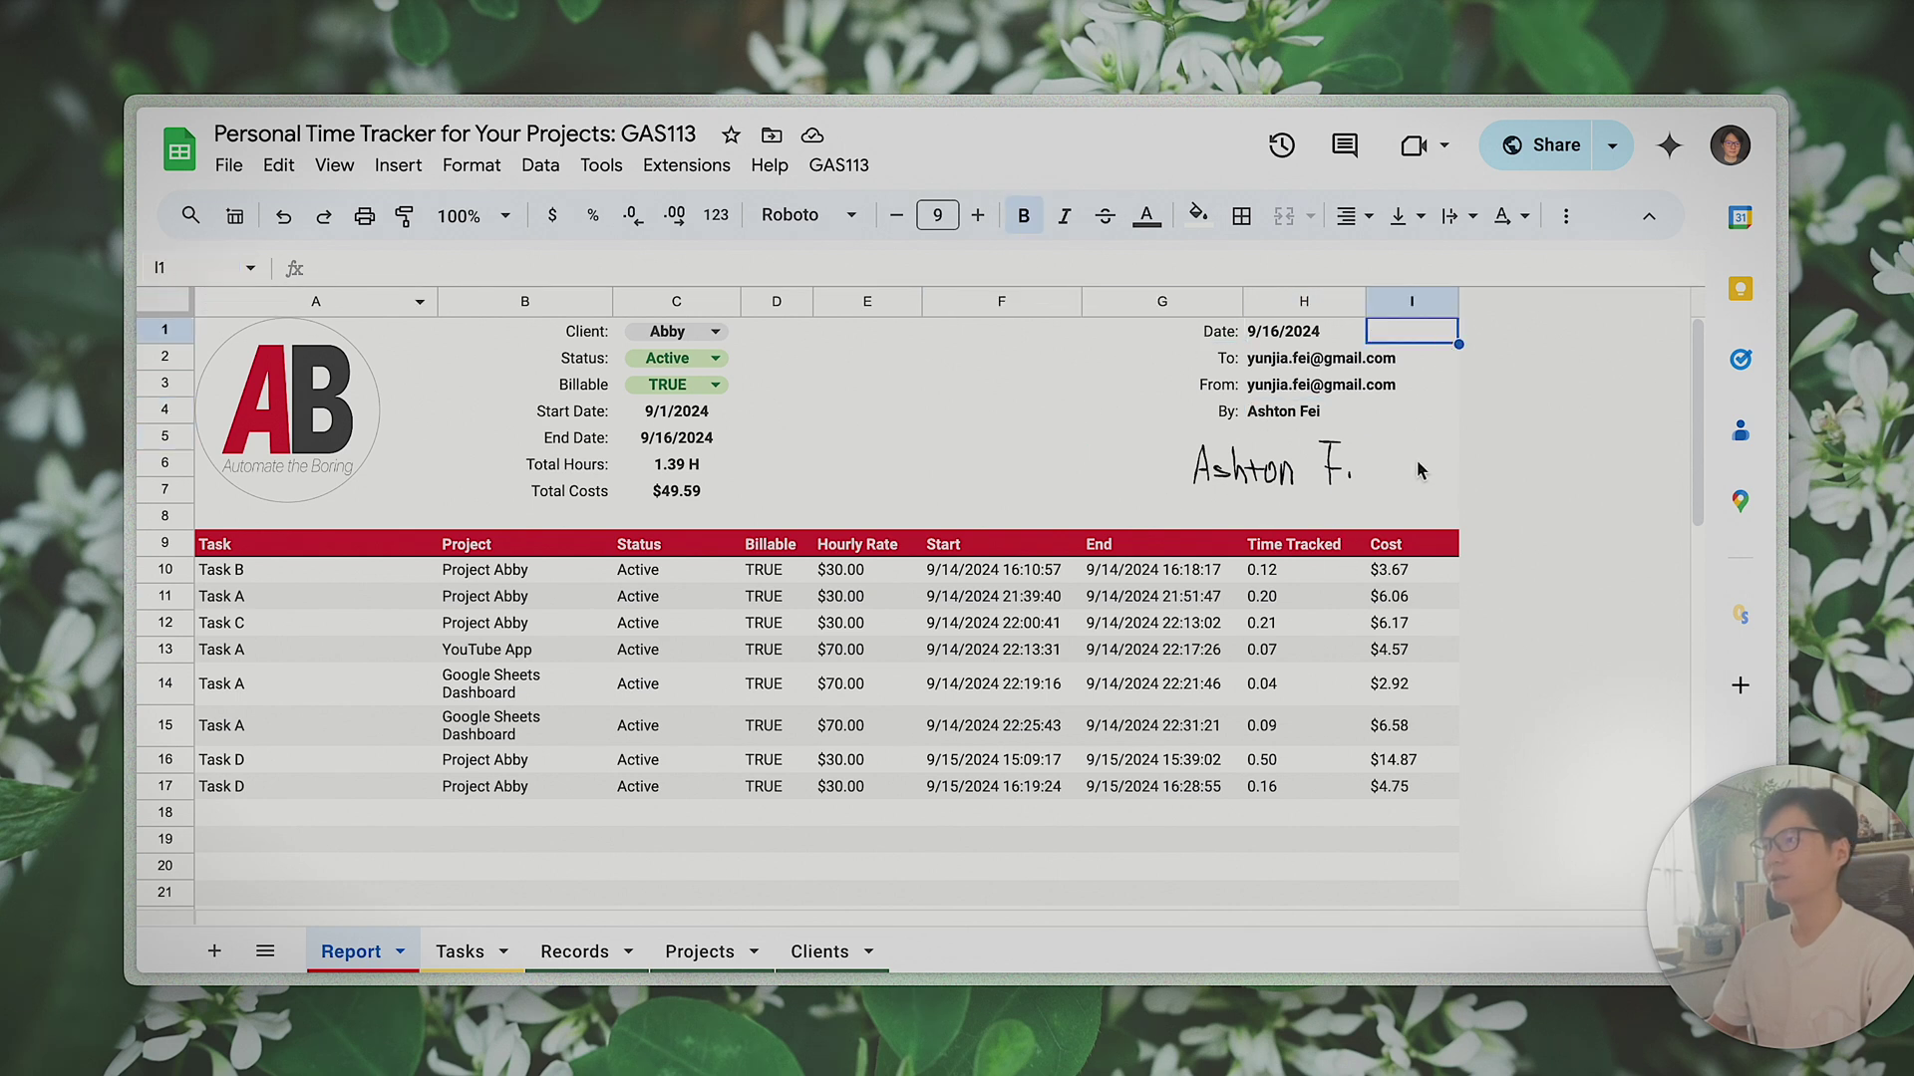
click(1415, 459)
click(1247, 523)
click(189, 267)
- Enter 'reportNewValue' as H8's range name, then clear it and cancel
text(report)
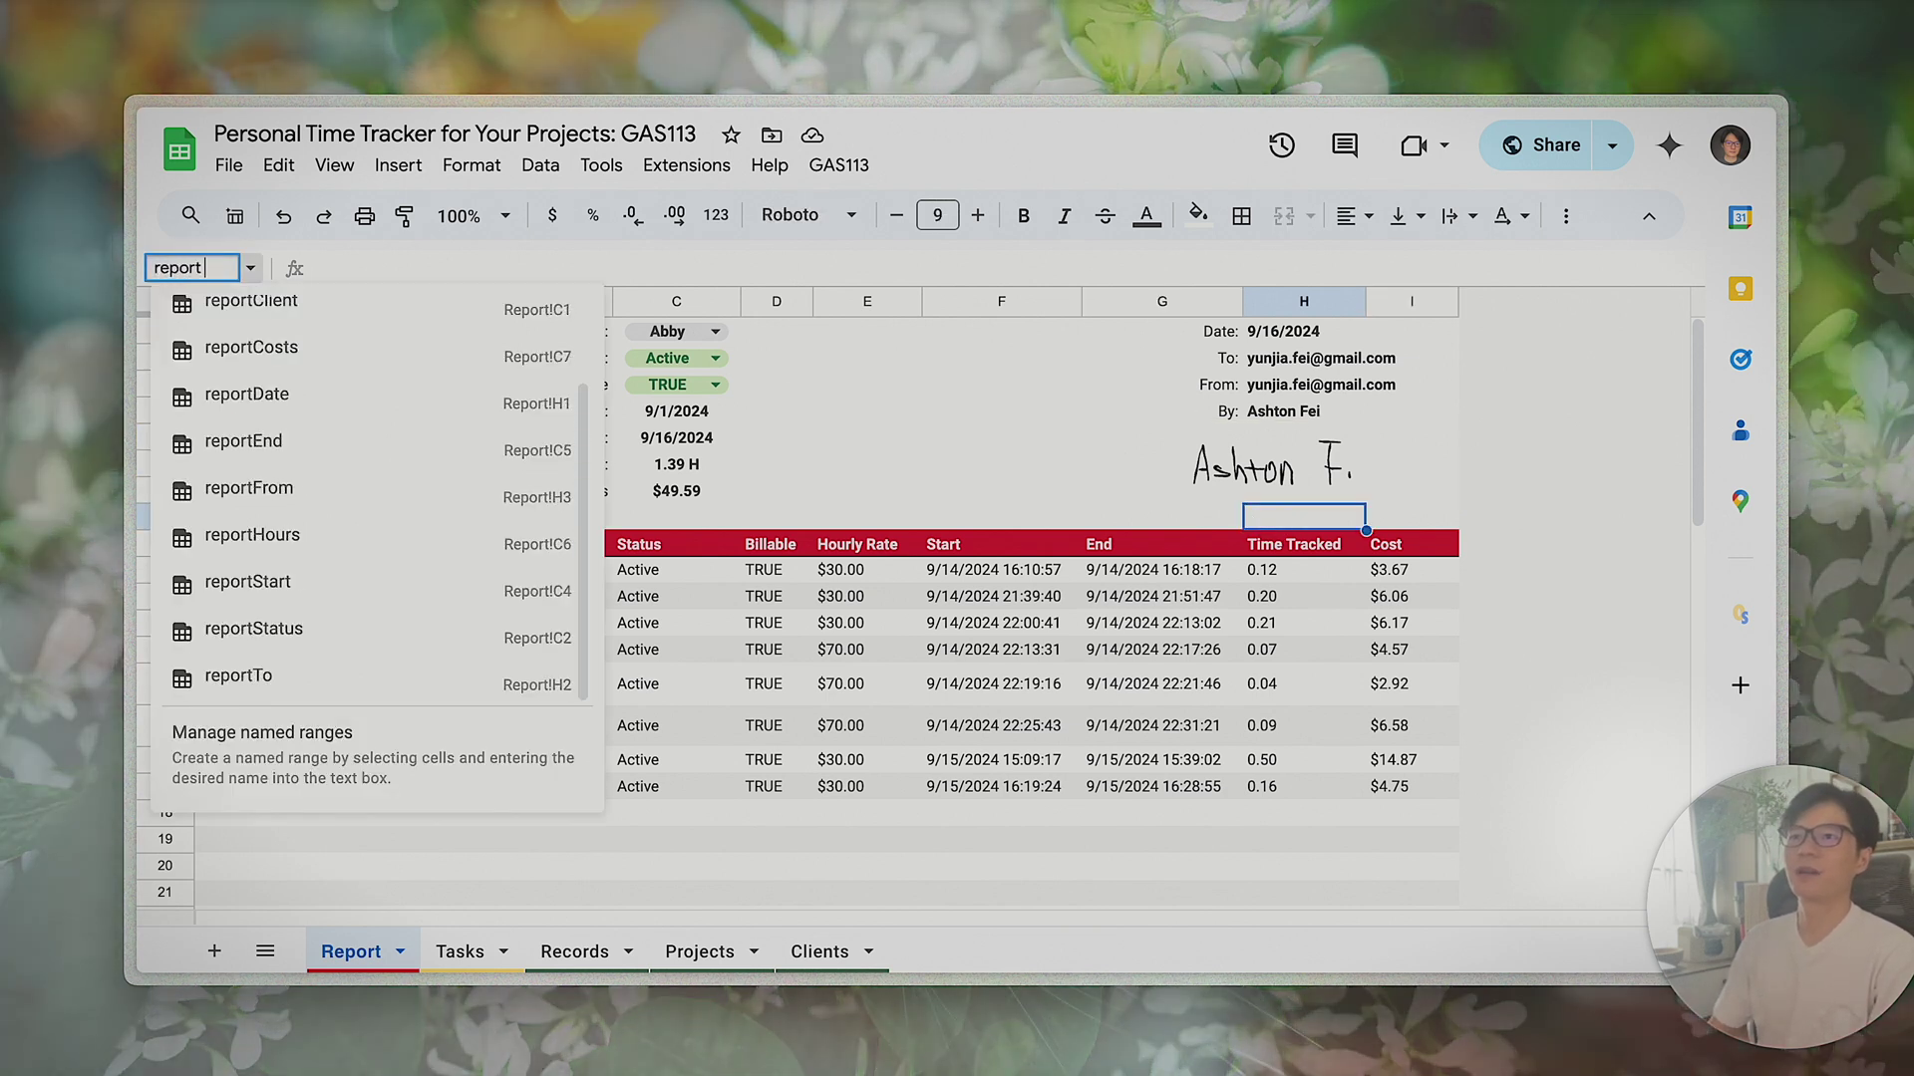
text(NewValue)
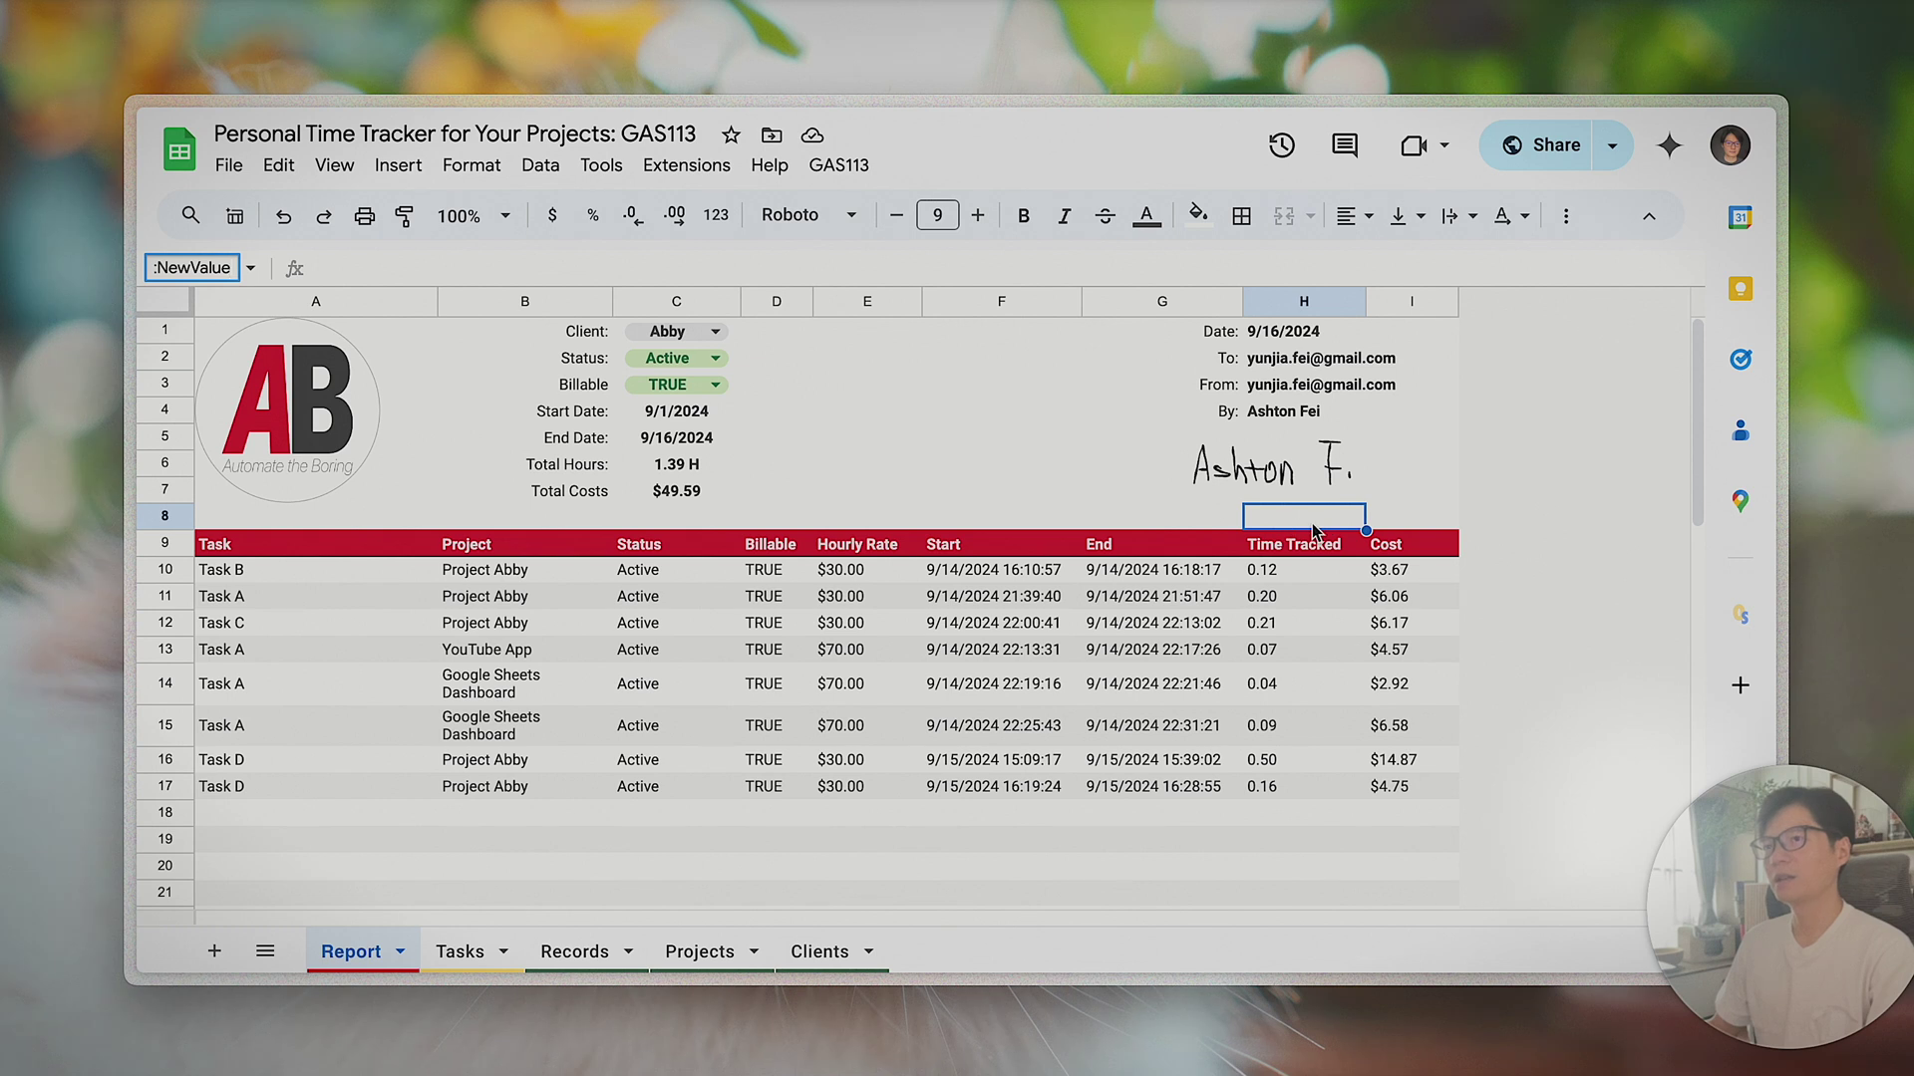
key(ctrl+a)
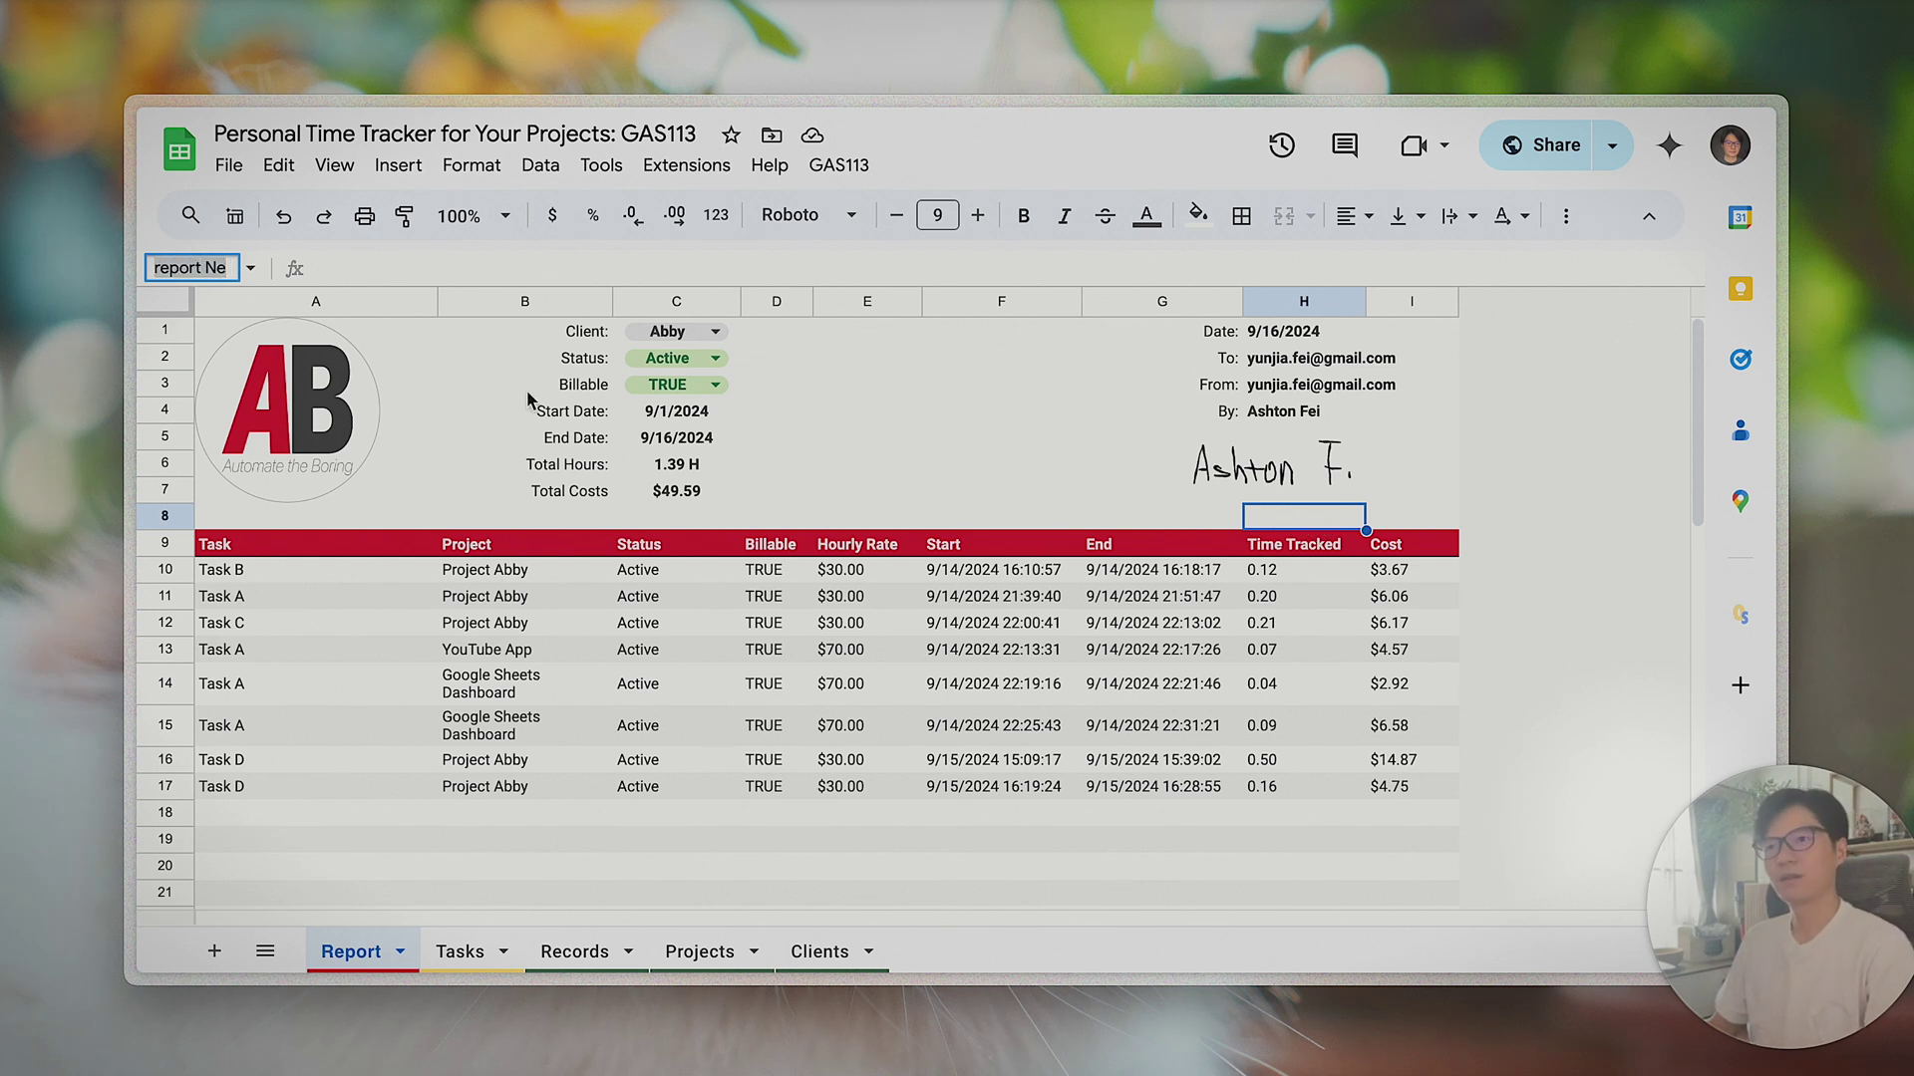
key(BackSpace)
key(Escape)
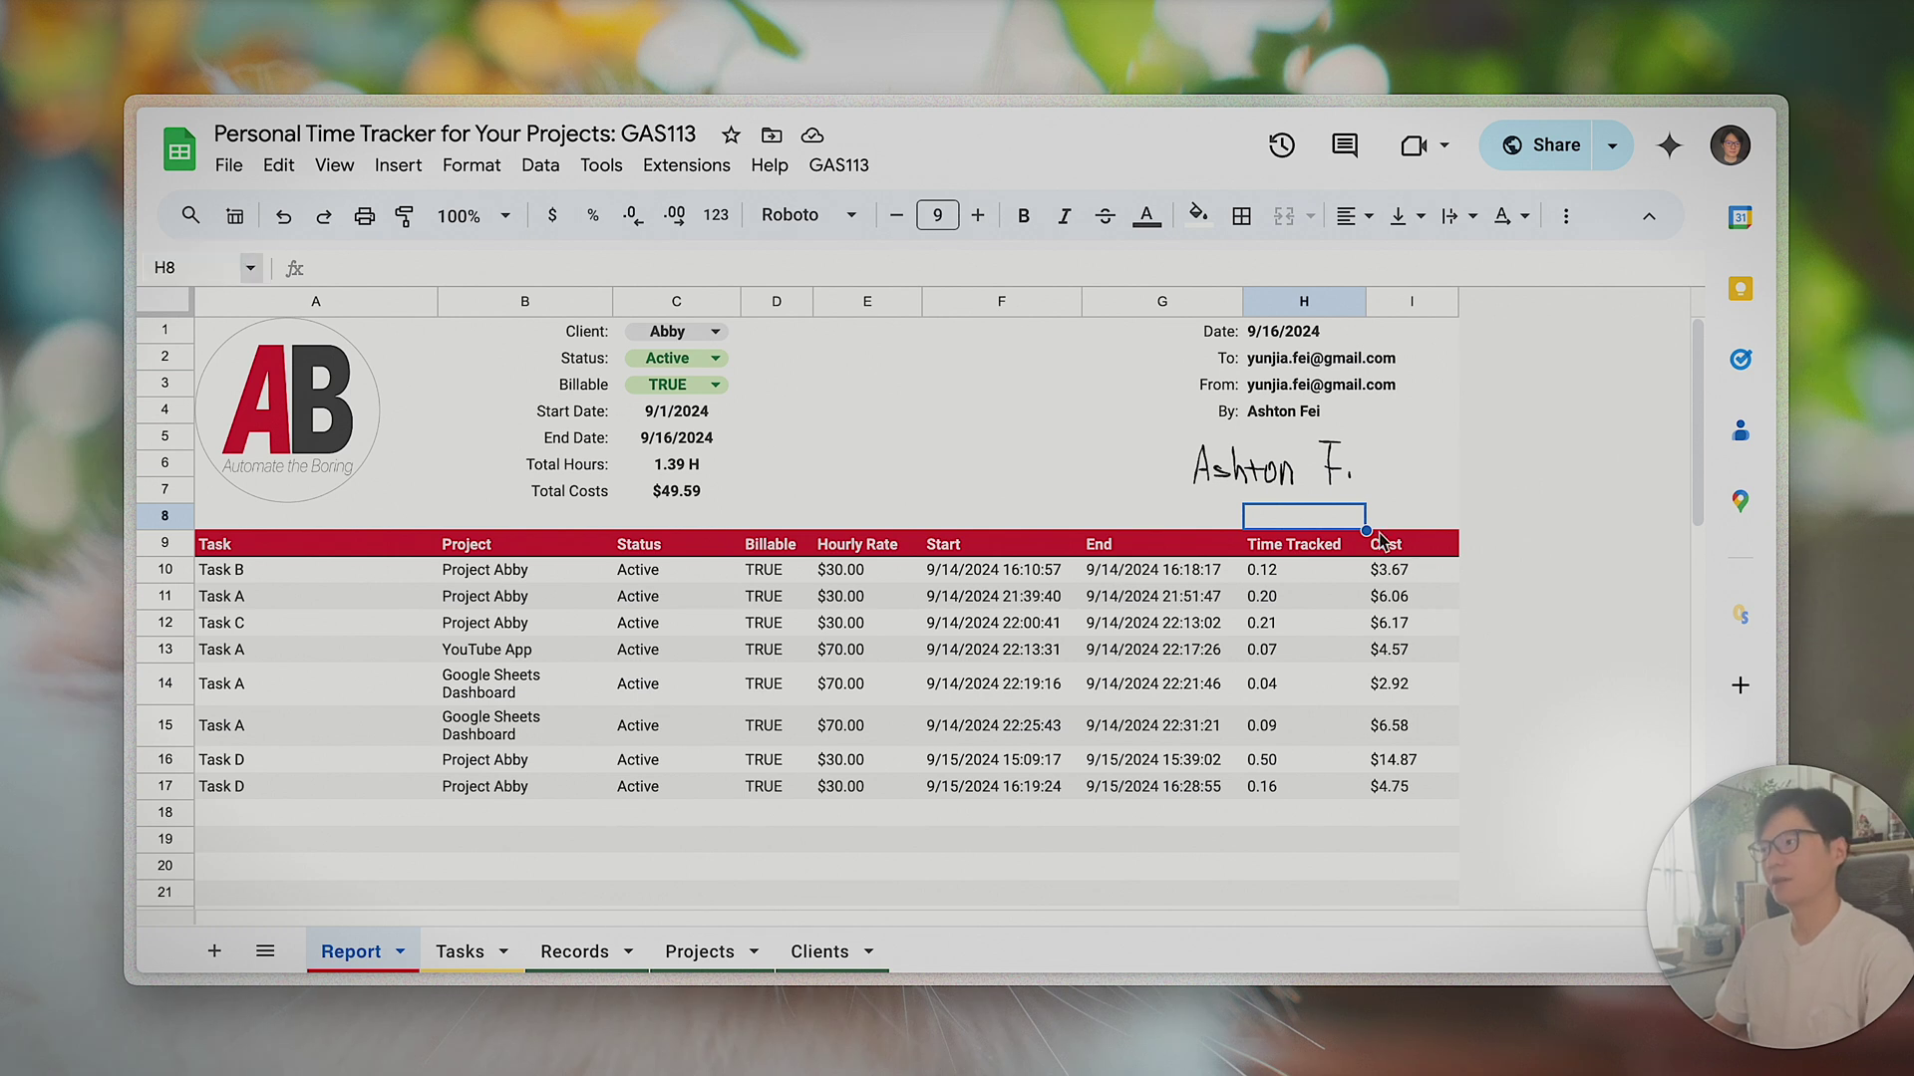
- Select the merged signature image cell and scroll through the report
click(1360, 476)
scroll(1080, 632, down, 10)
scroll(1080, 632, up, 10)
scroll(595, 606, down, 10)
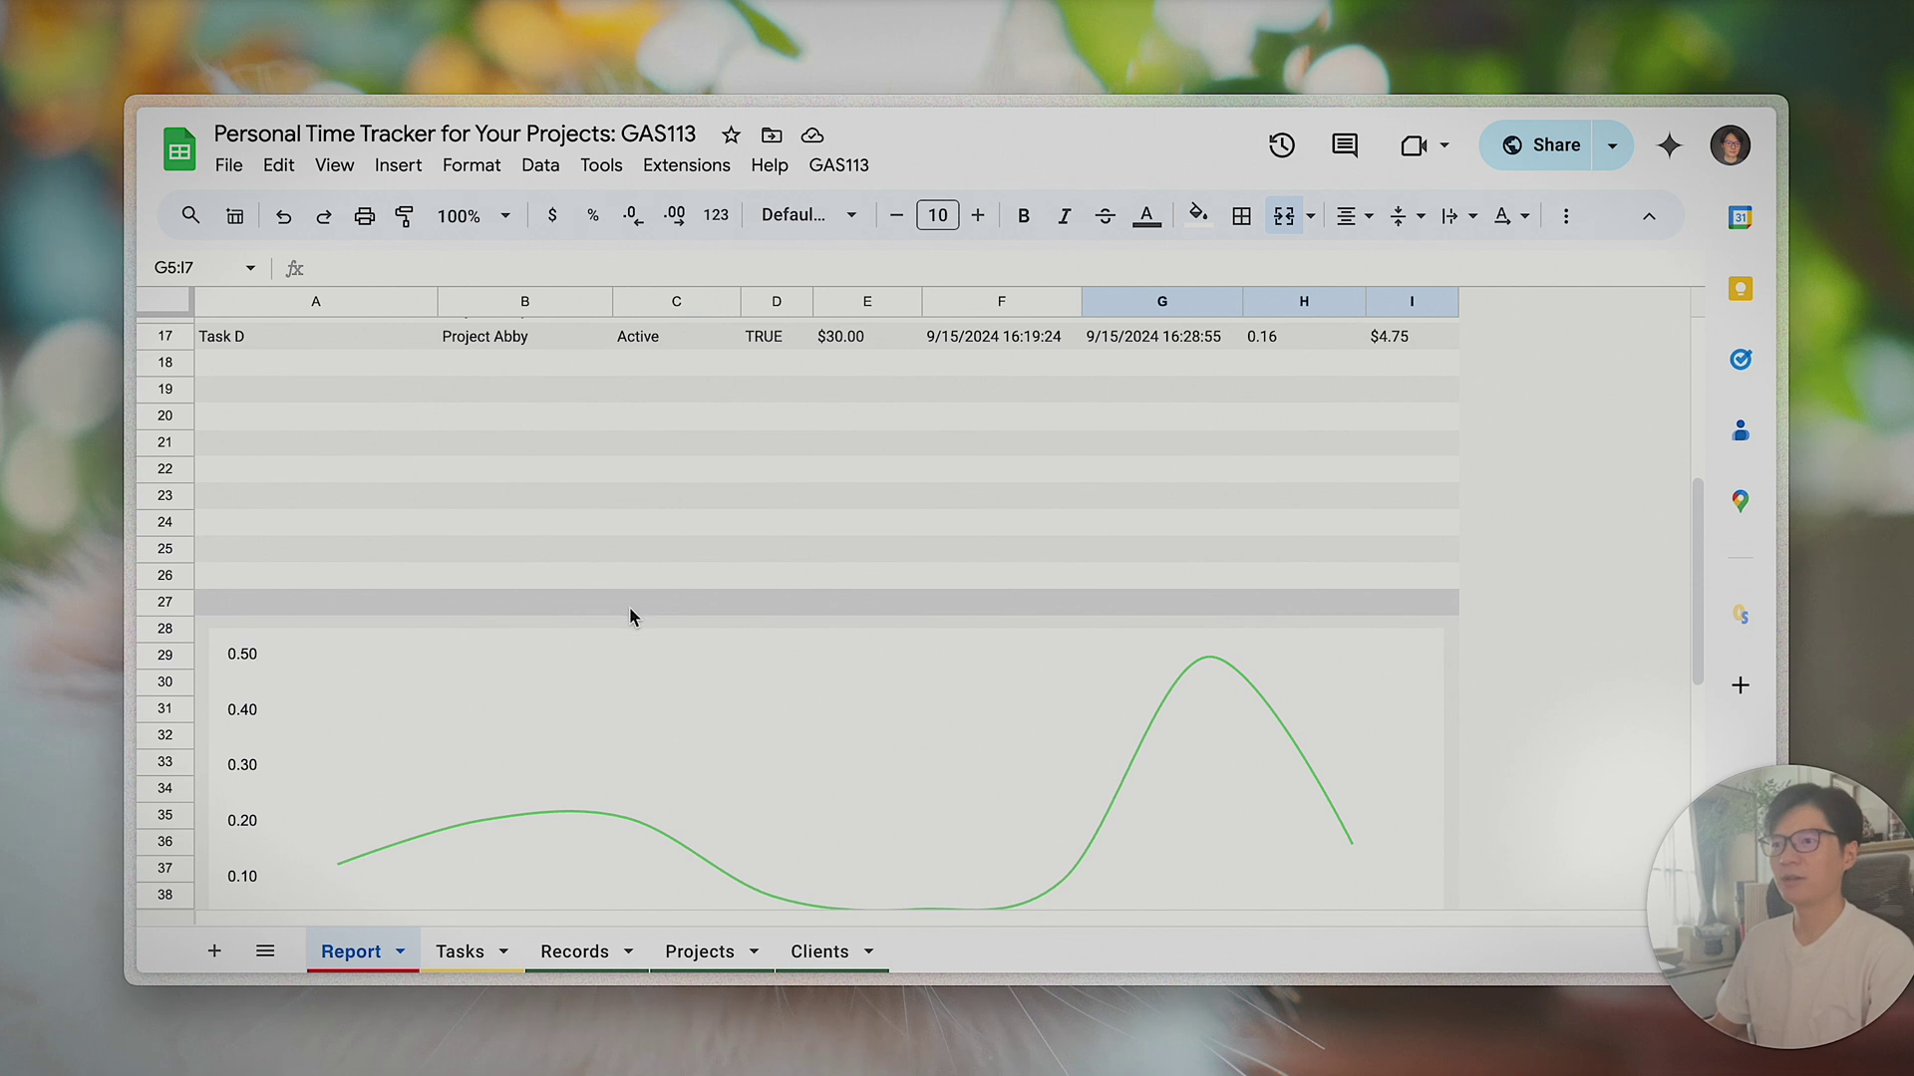
scroll(632, 619, up, 9)
scroll(794, 482, up, 1)
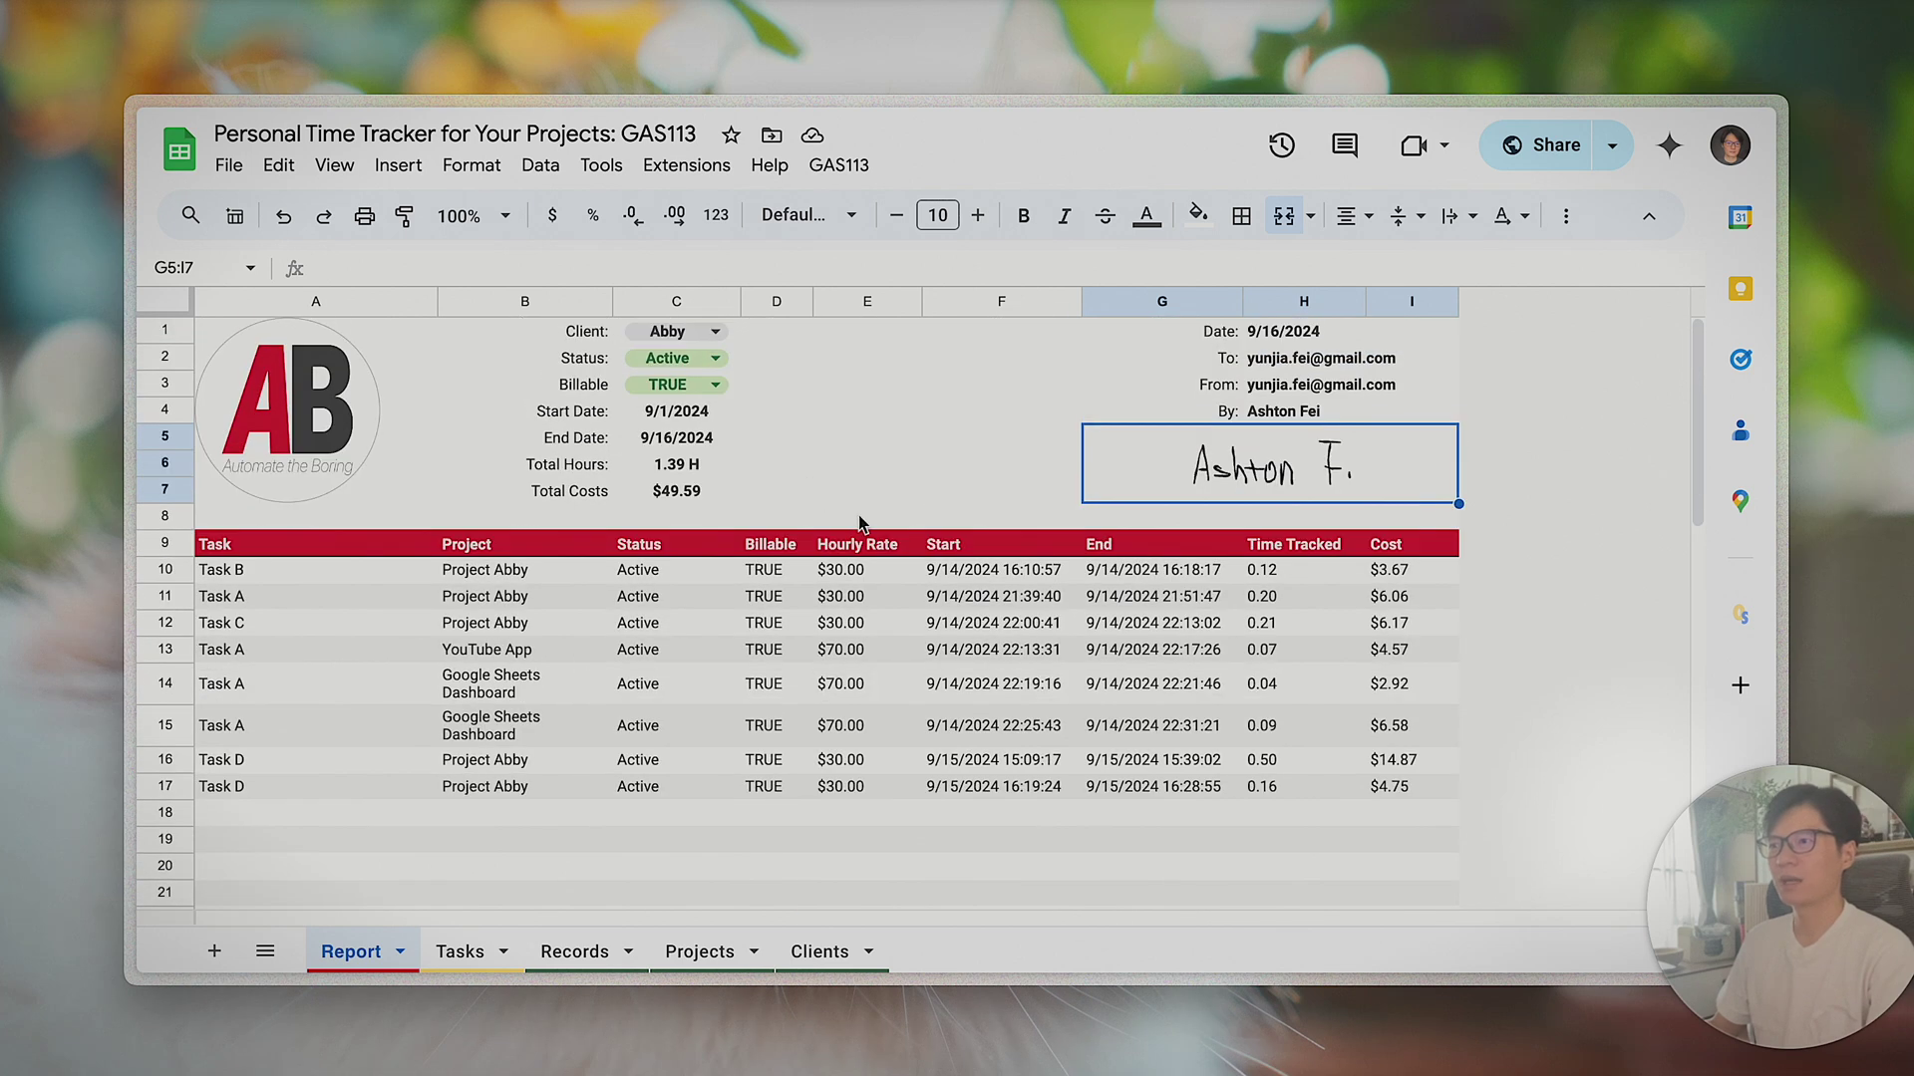
scroll(859, 522, down, 1)
scroll(863, 548, up, 1)
- Run GAS113 > Send report, answer No, then view H2's VLOOKUP To formula
click(838, 165)
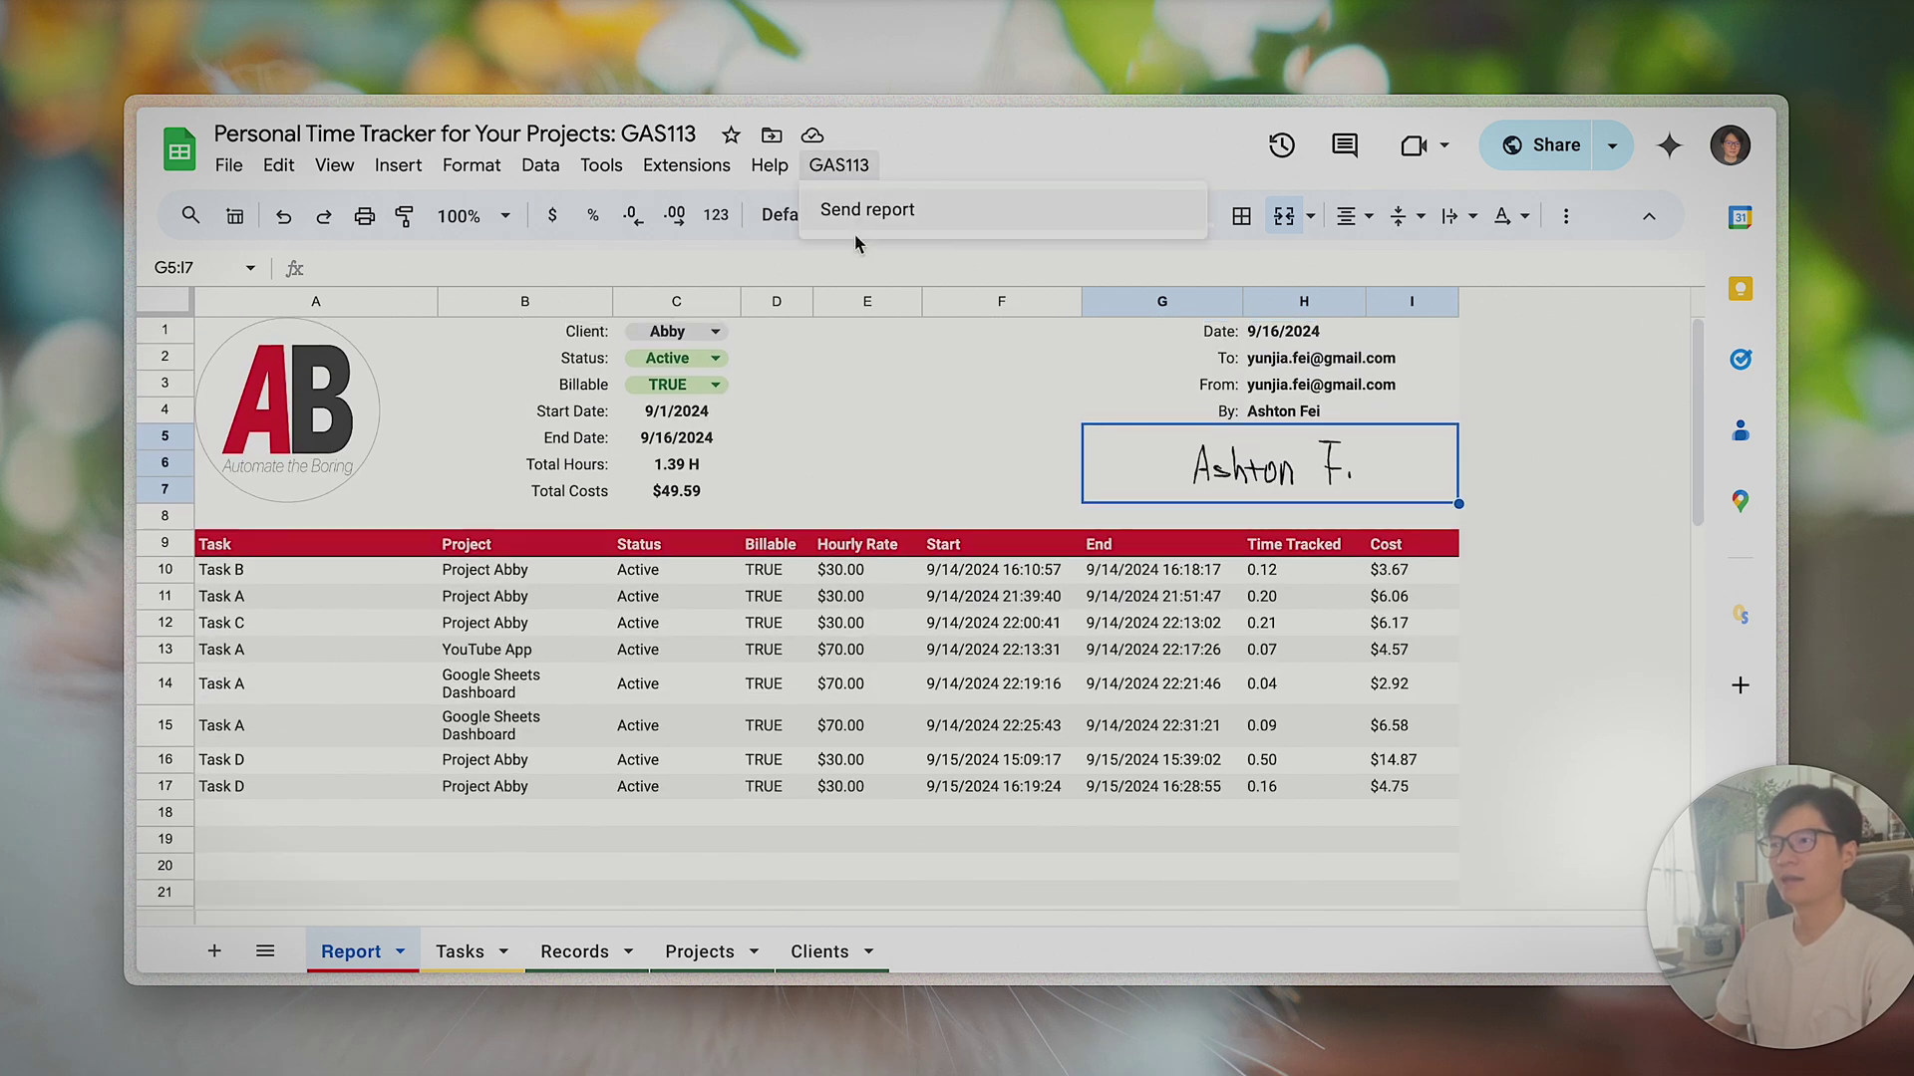
click(876, 206)
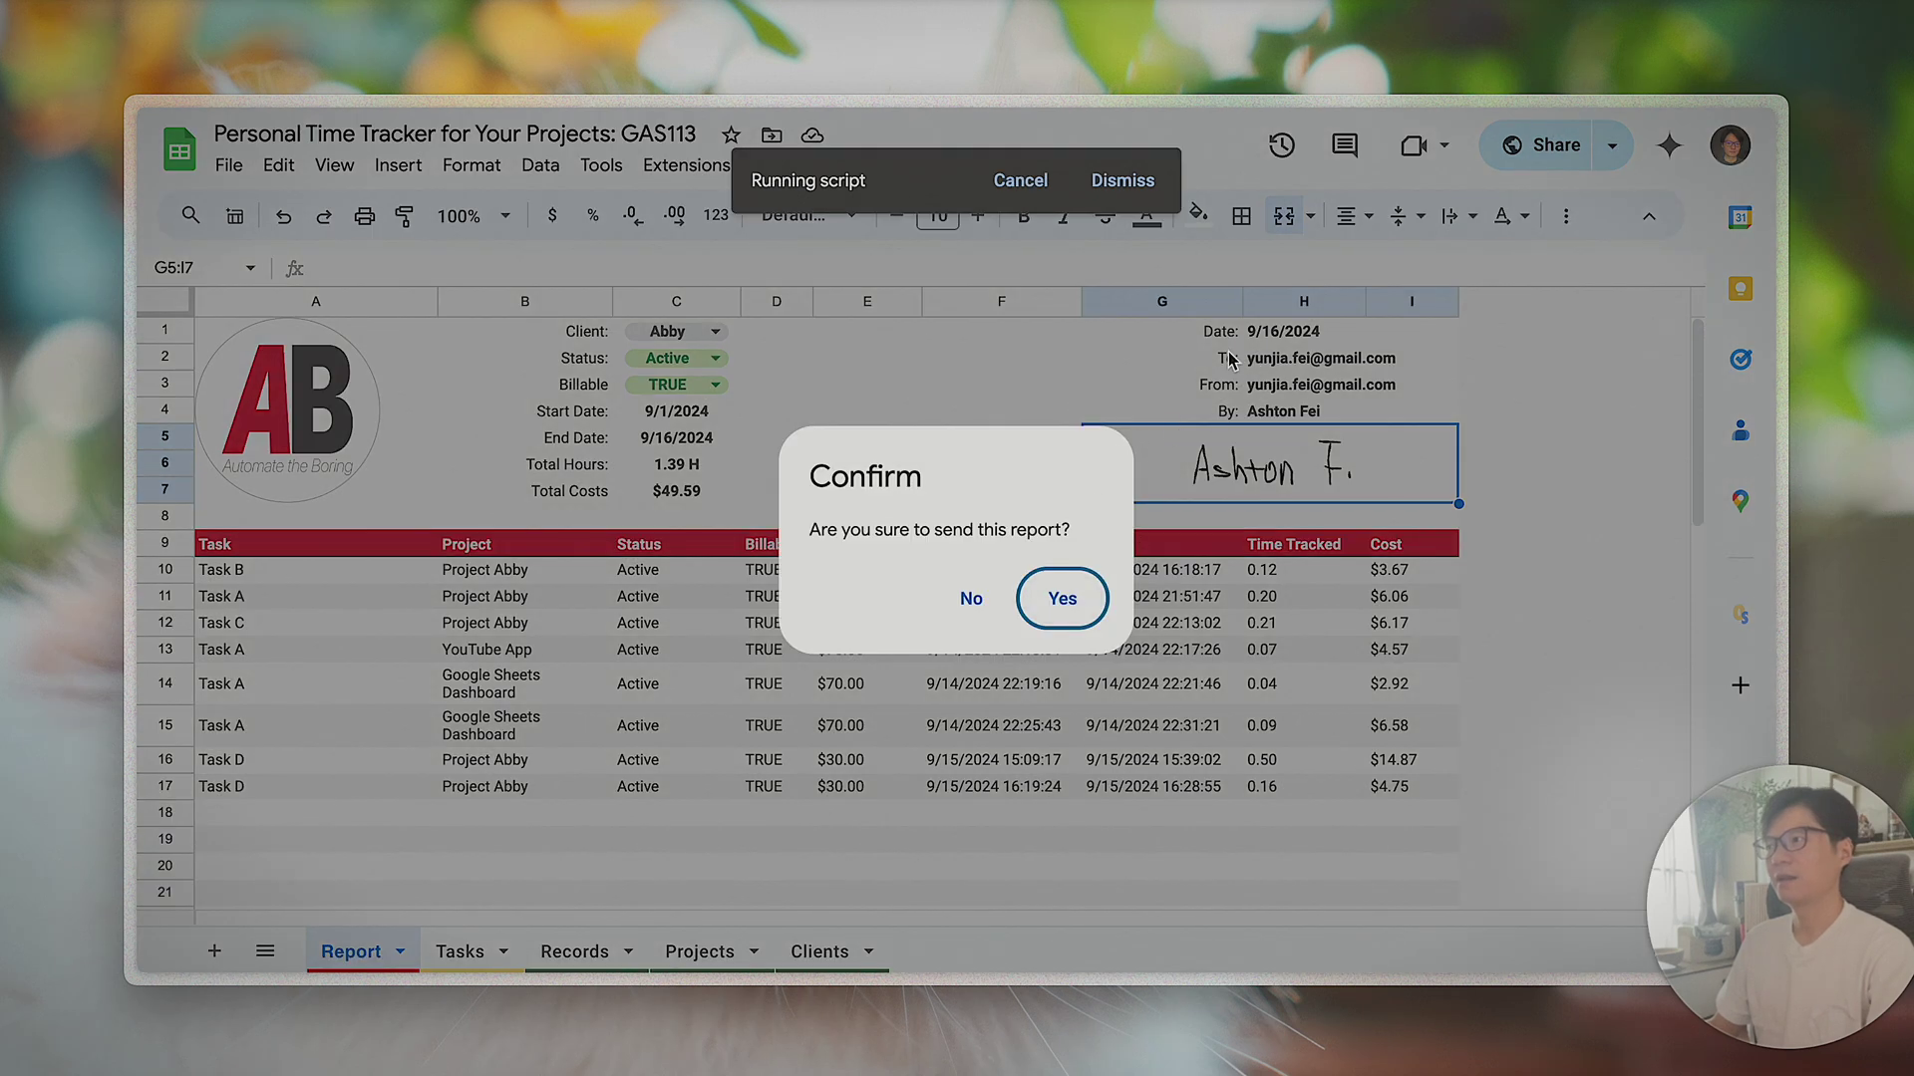
click(977, 602)
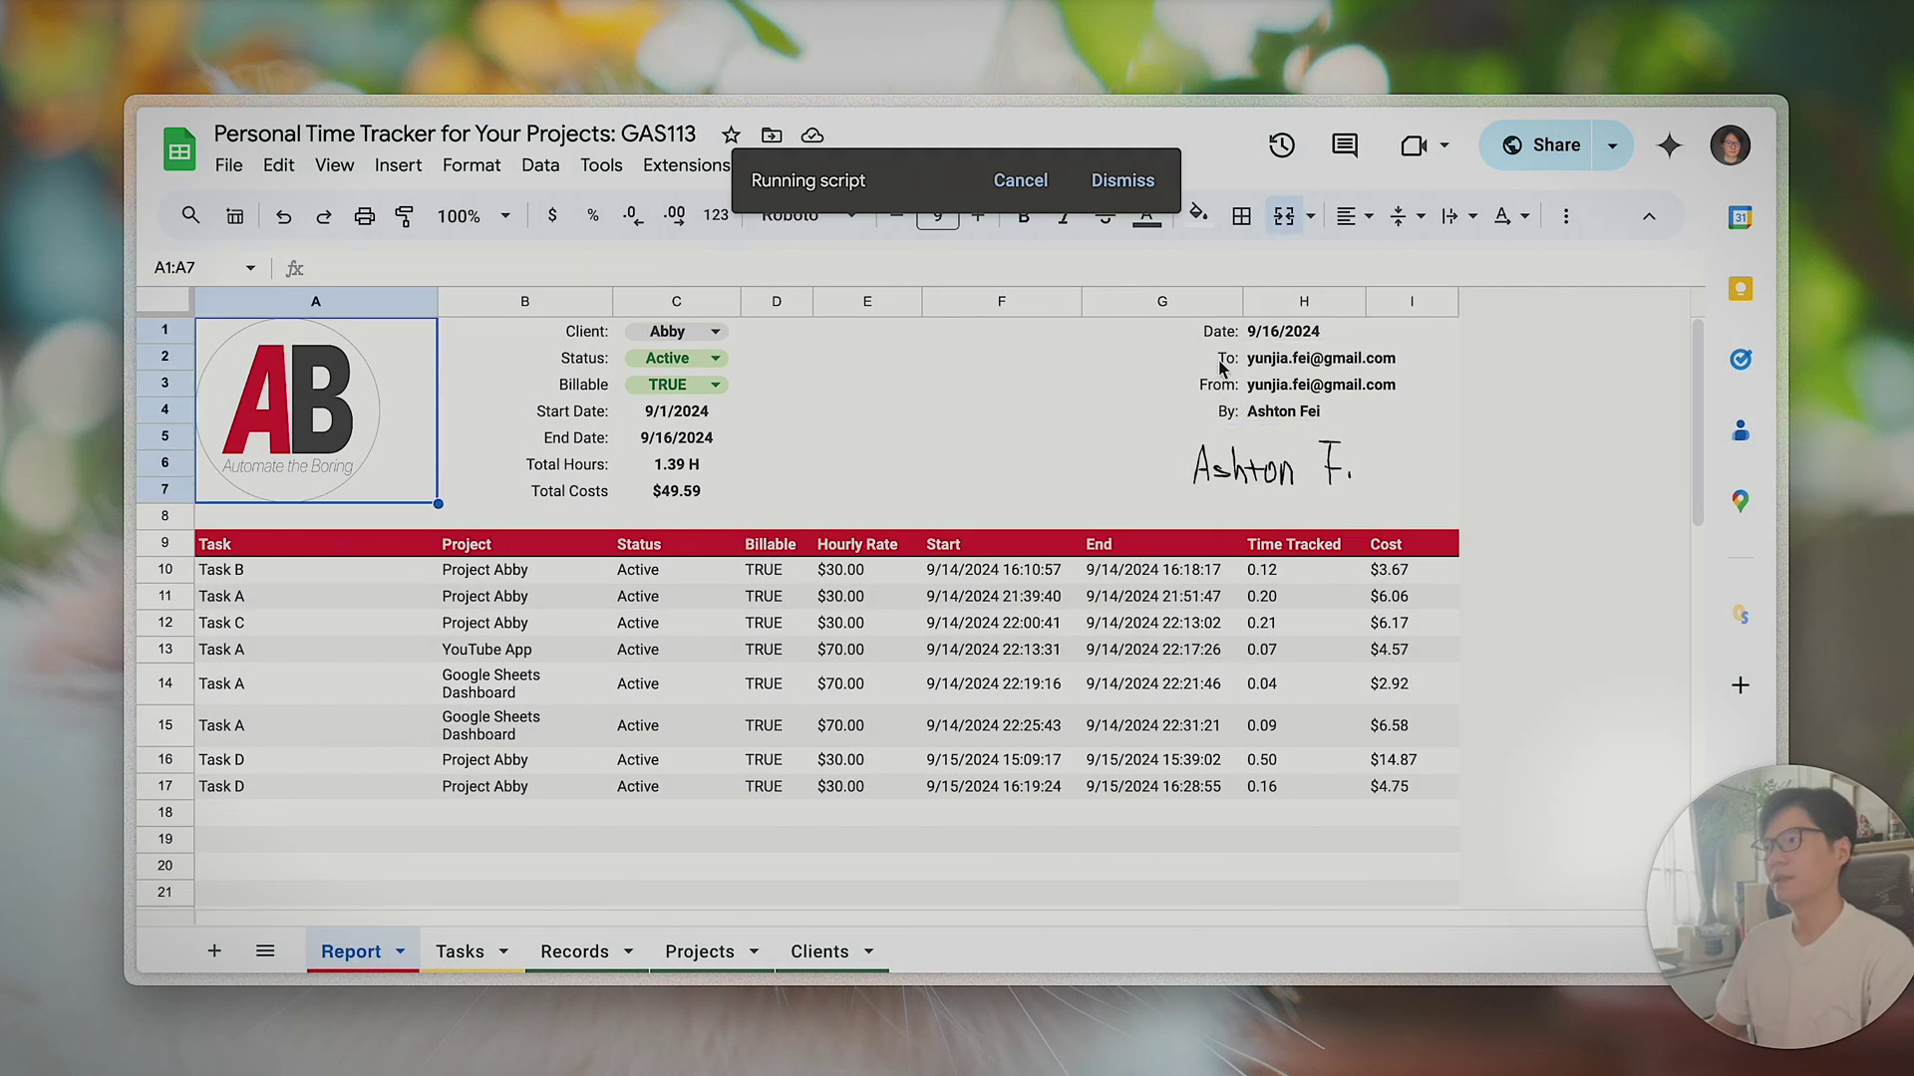
drag(1221, 367, 1300, 368)
click(1292, 369)
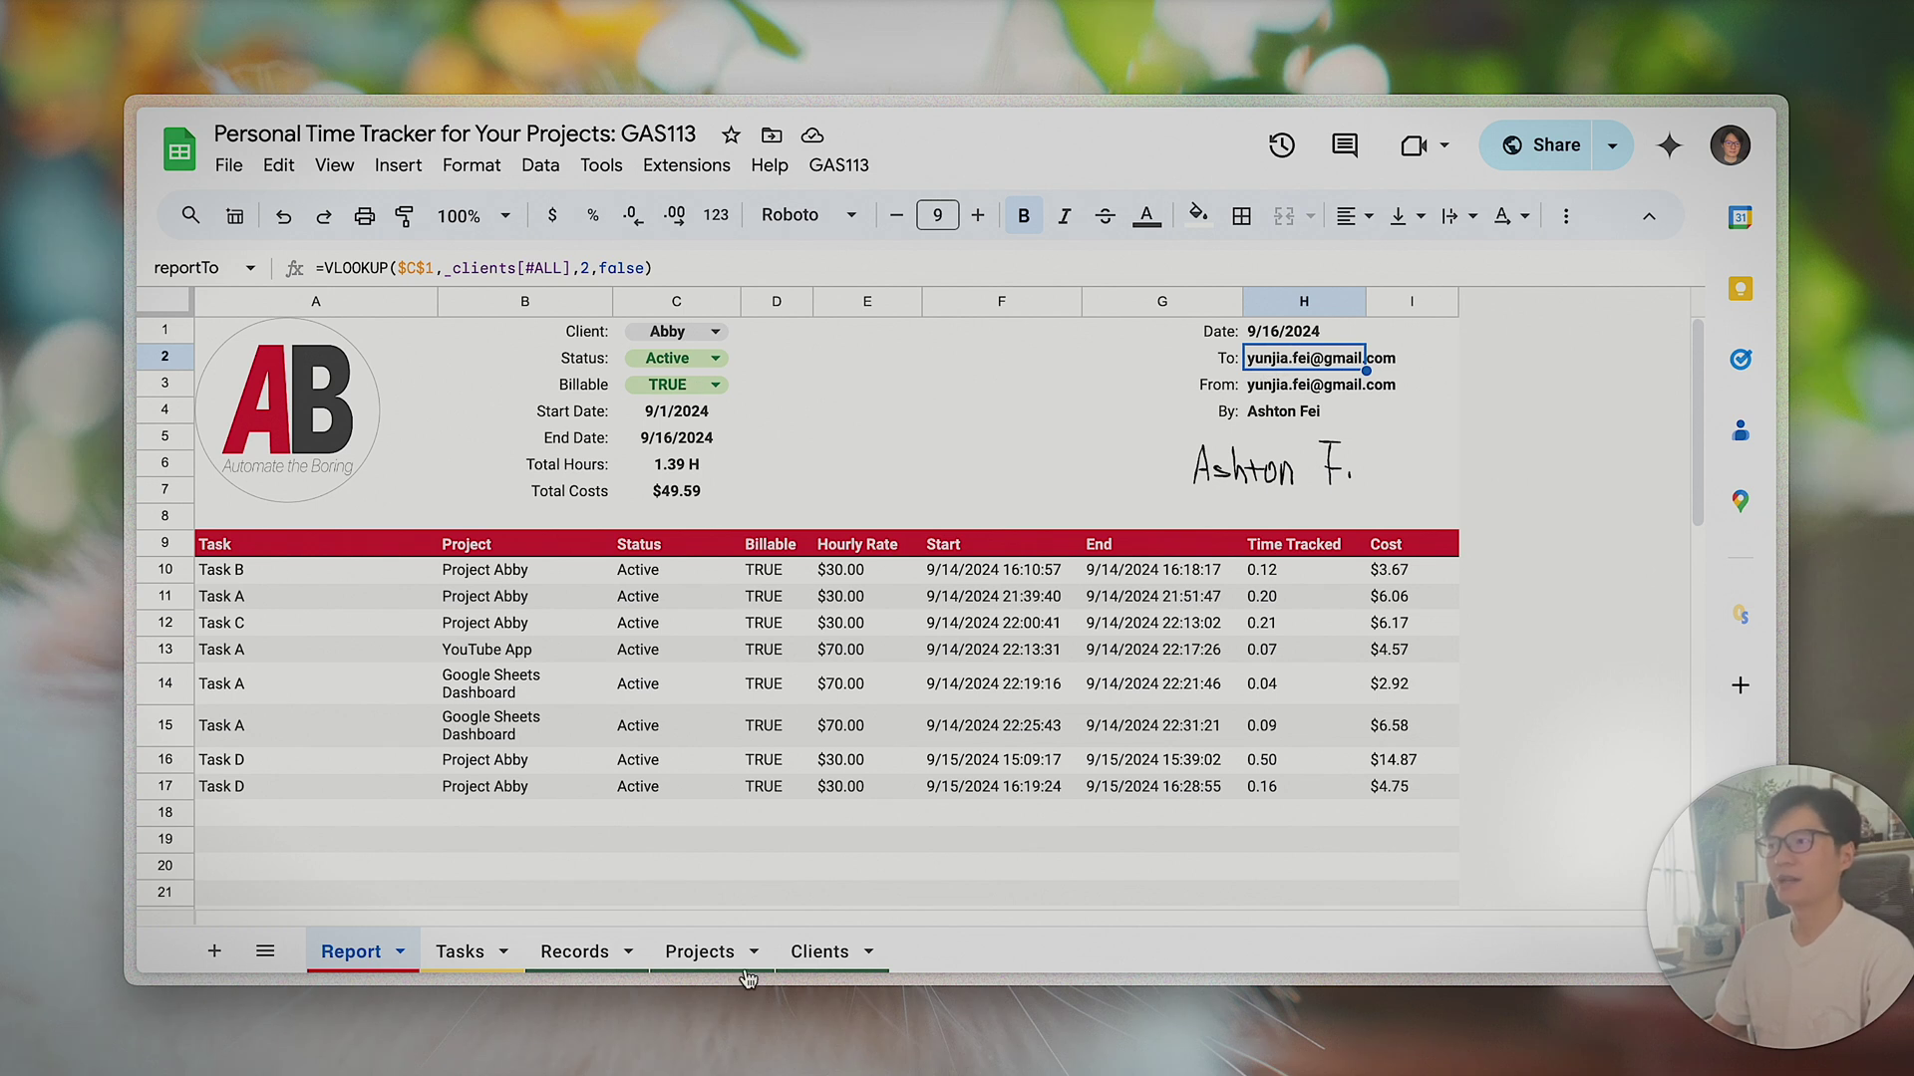
click(815, 952)
drag(613, 424, 618, 585)
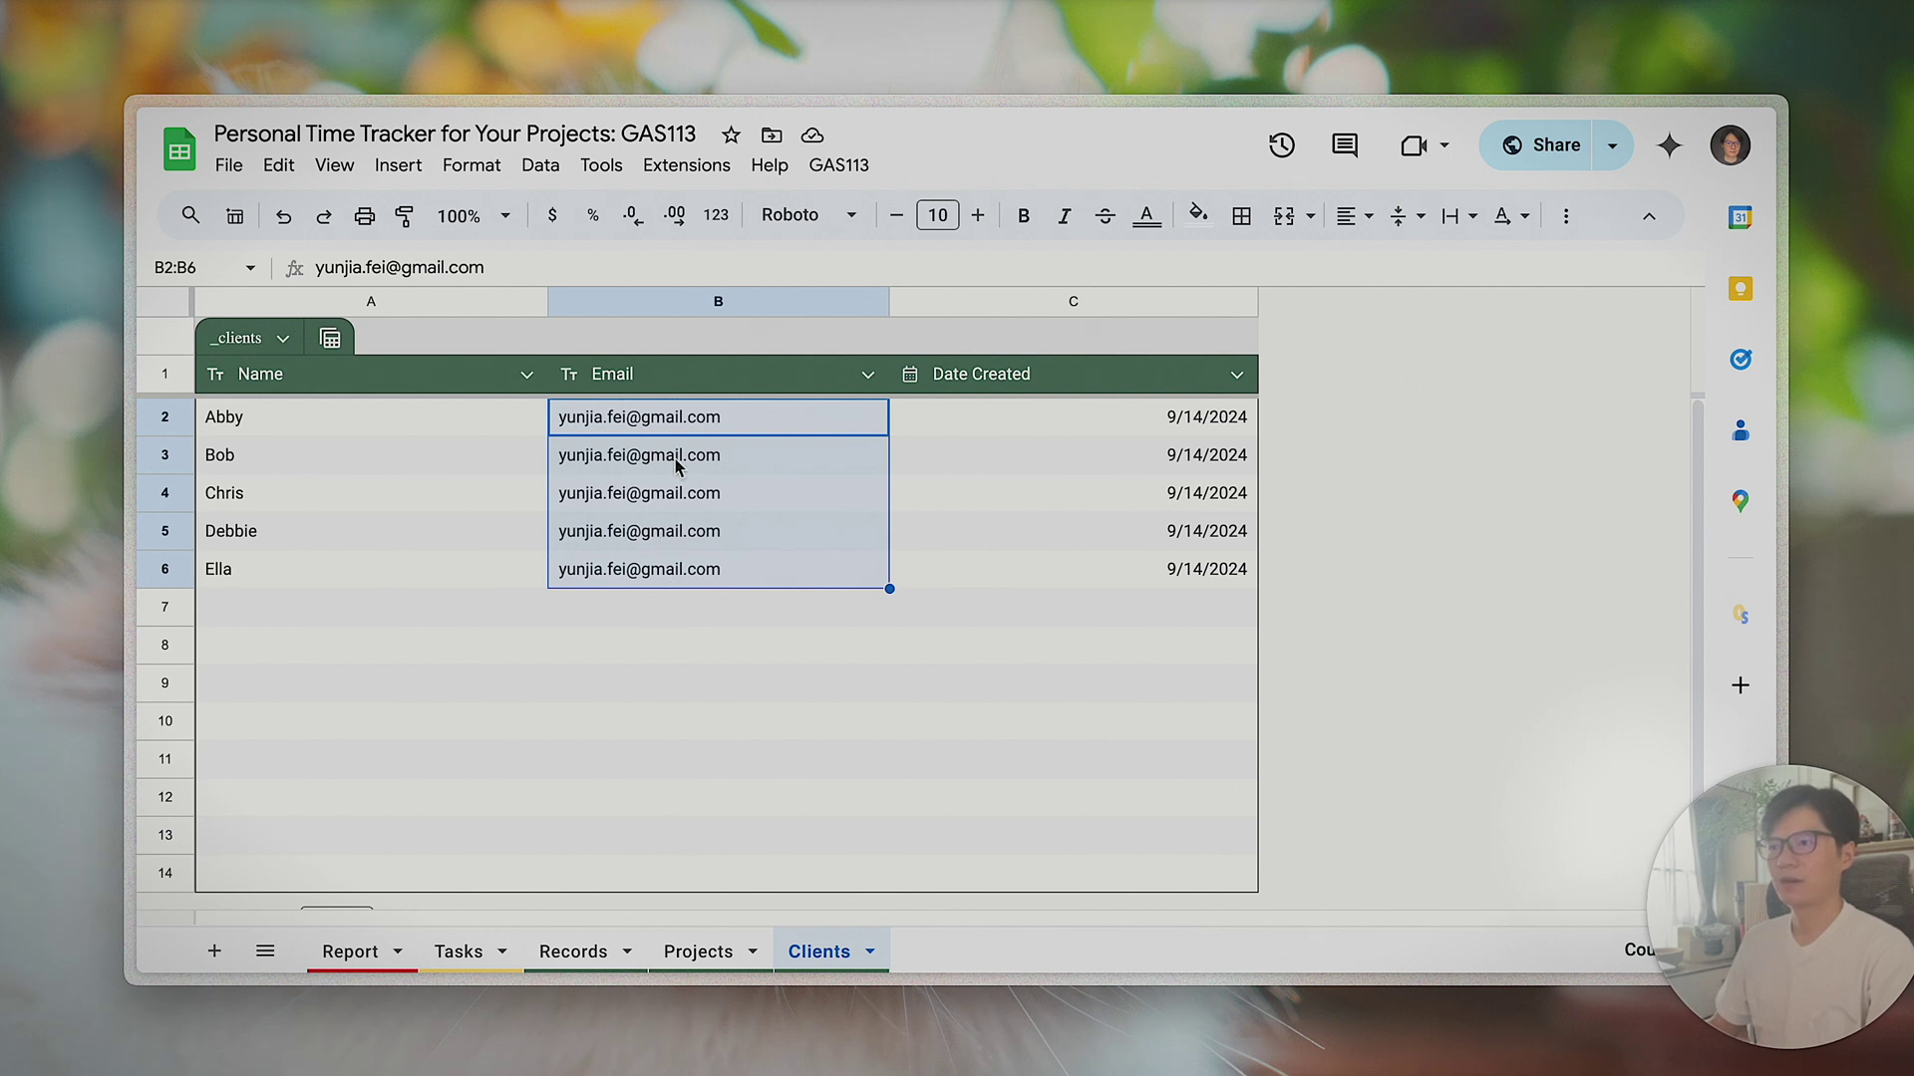
click(608, 427)
drag(166, 423, 162, 564)
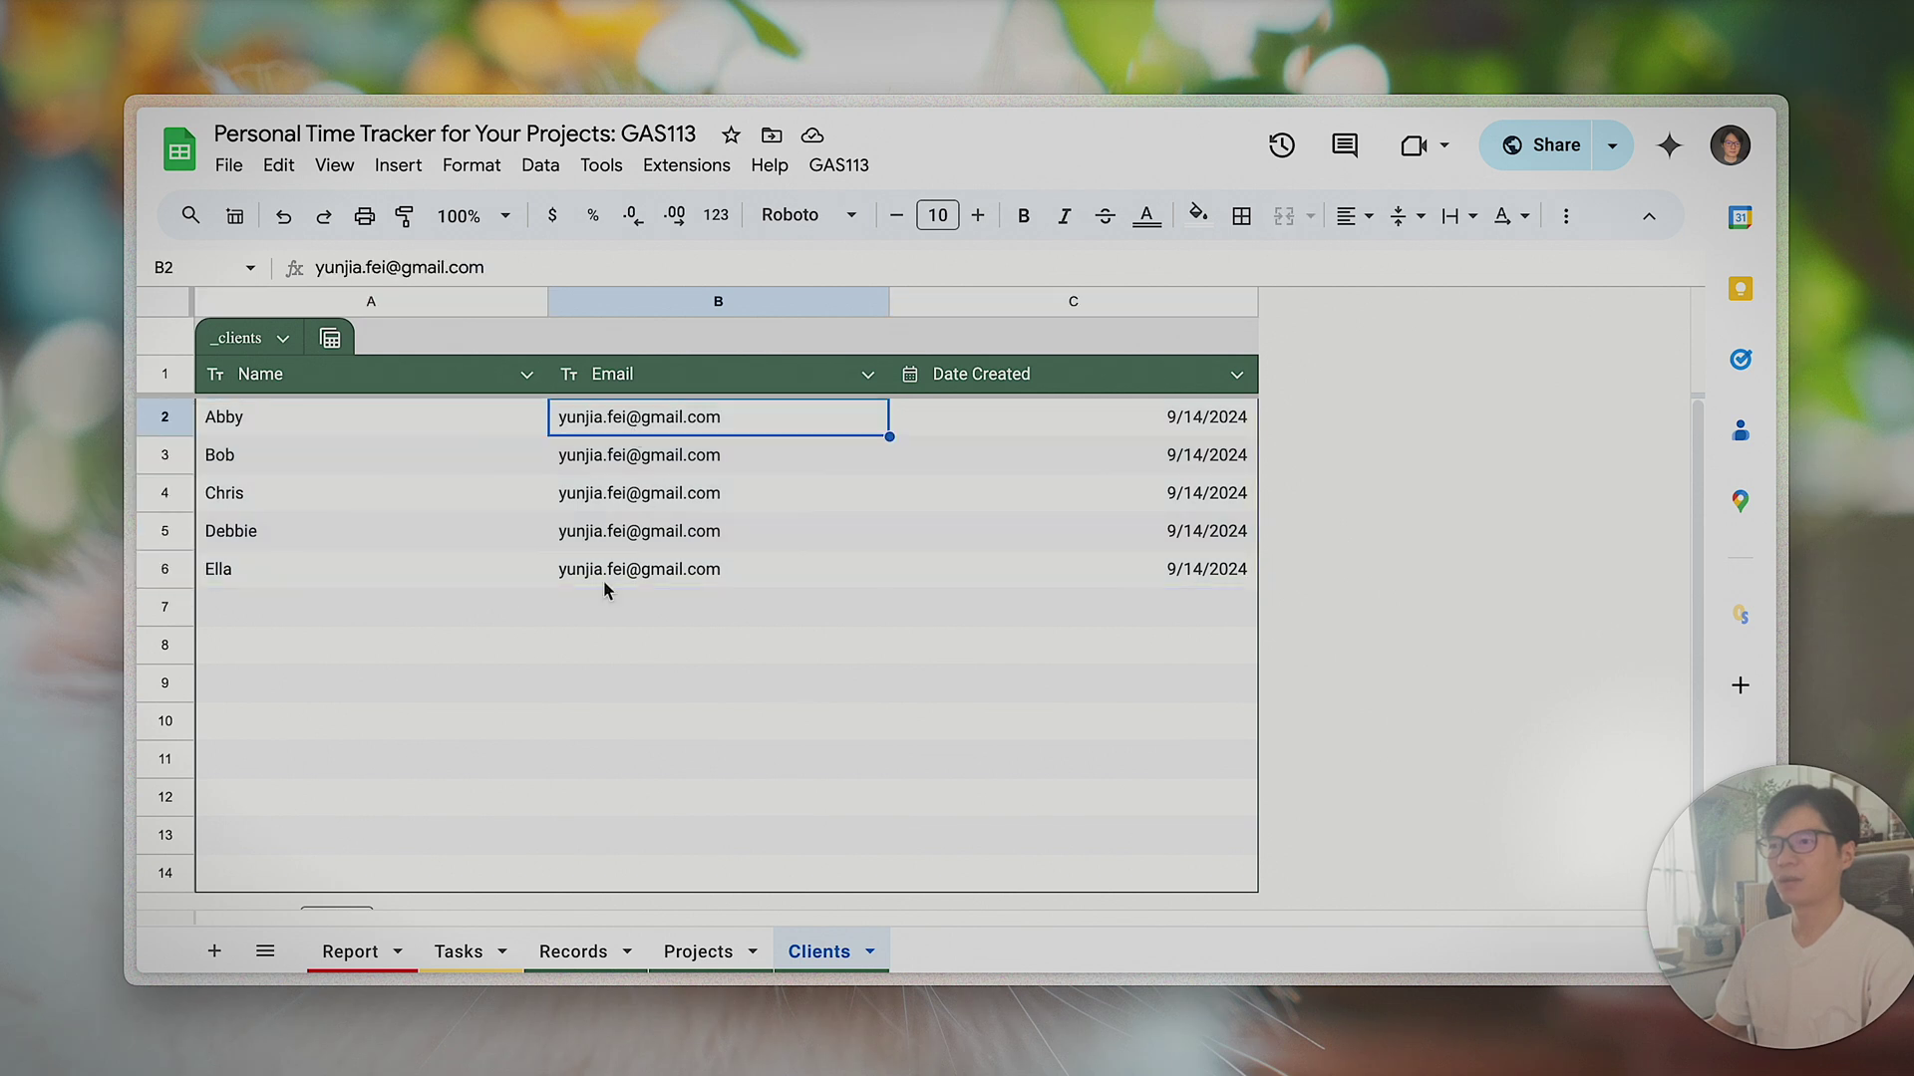
drag(556, 566, 619, 567)
click(545, 423)
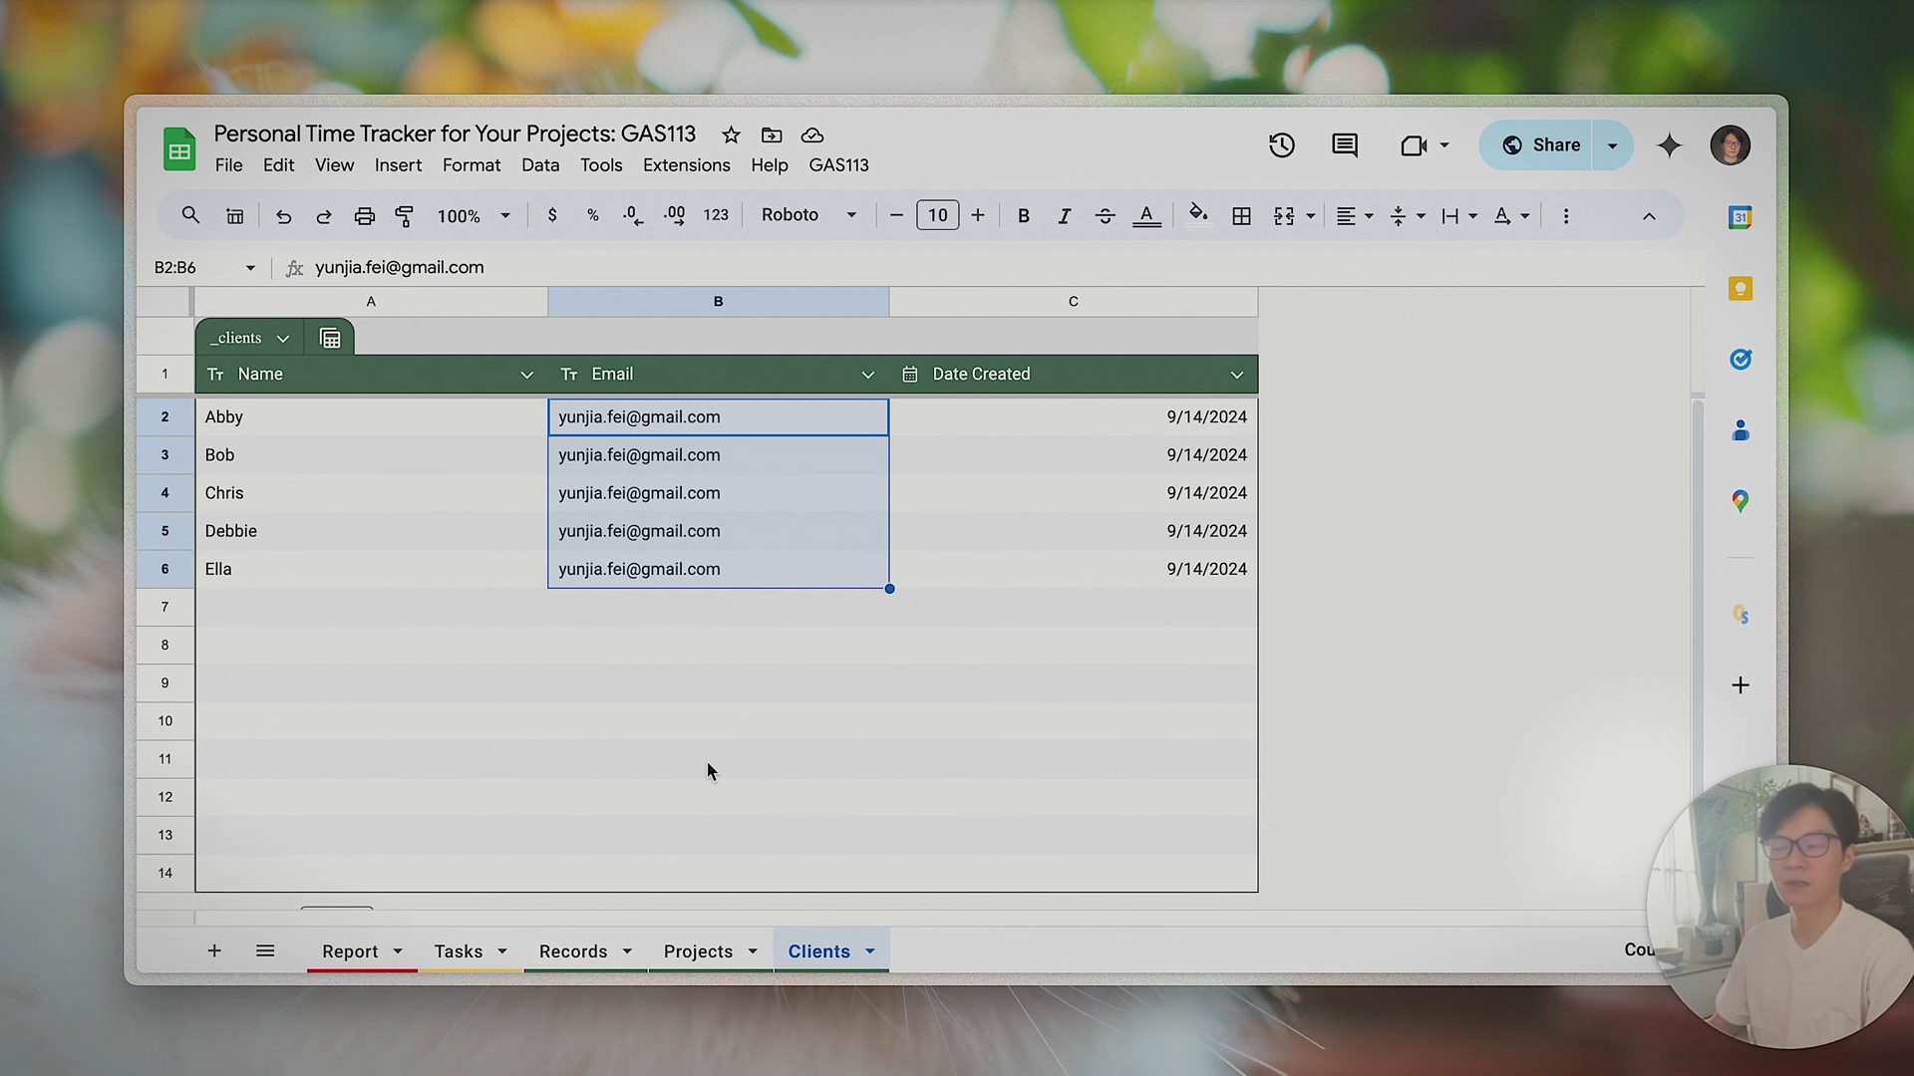
click(361, 959)
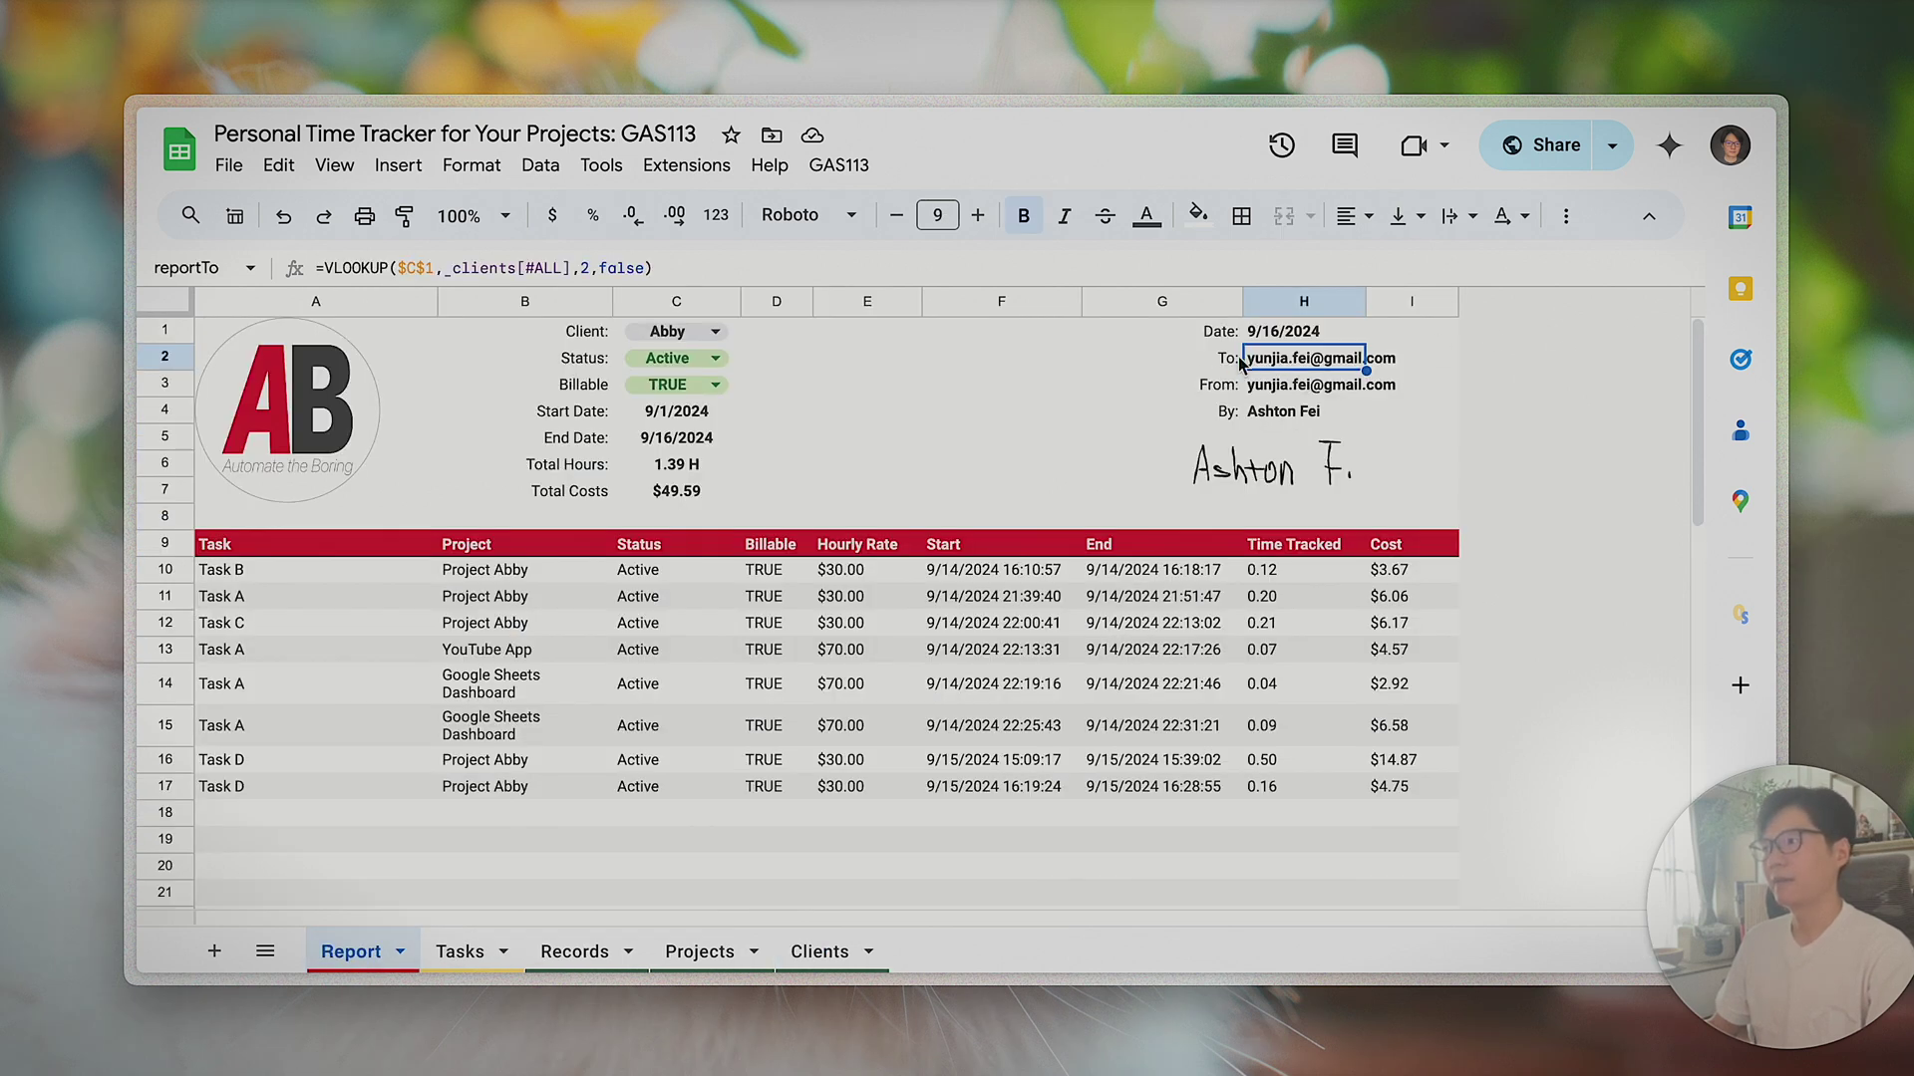
click(817, 955)
click(606, 427)
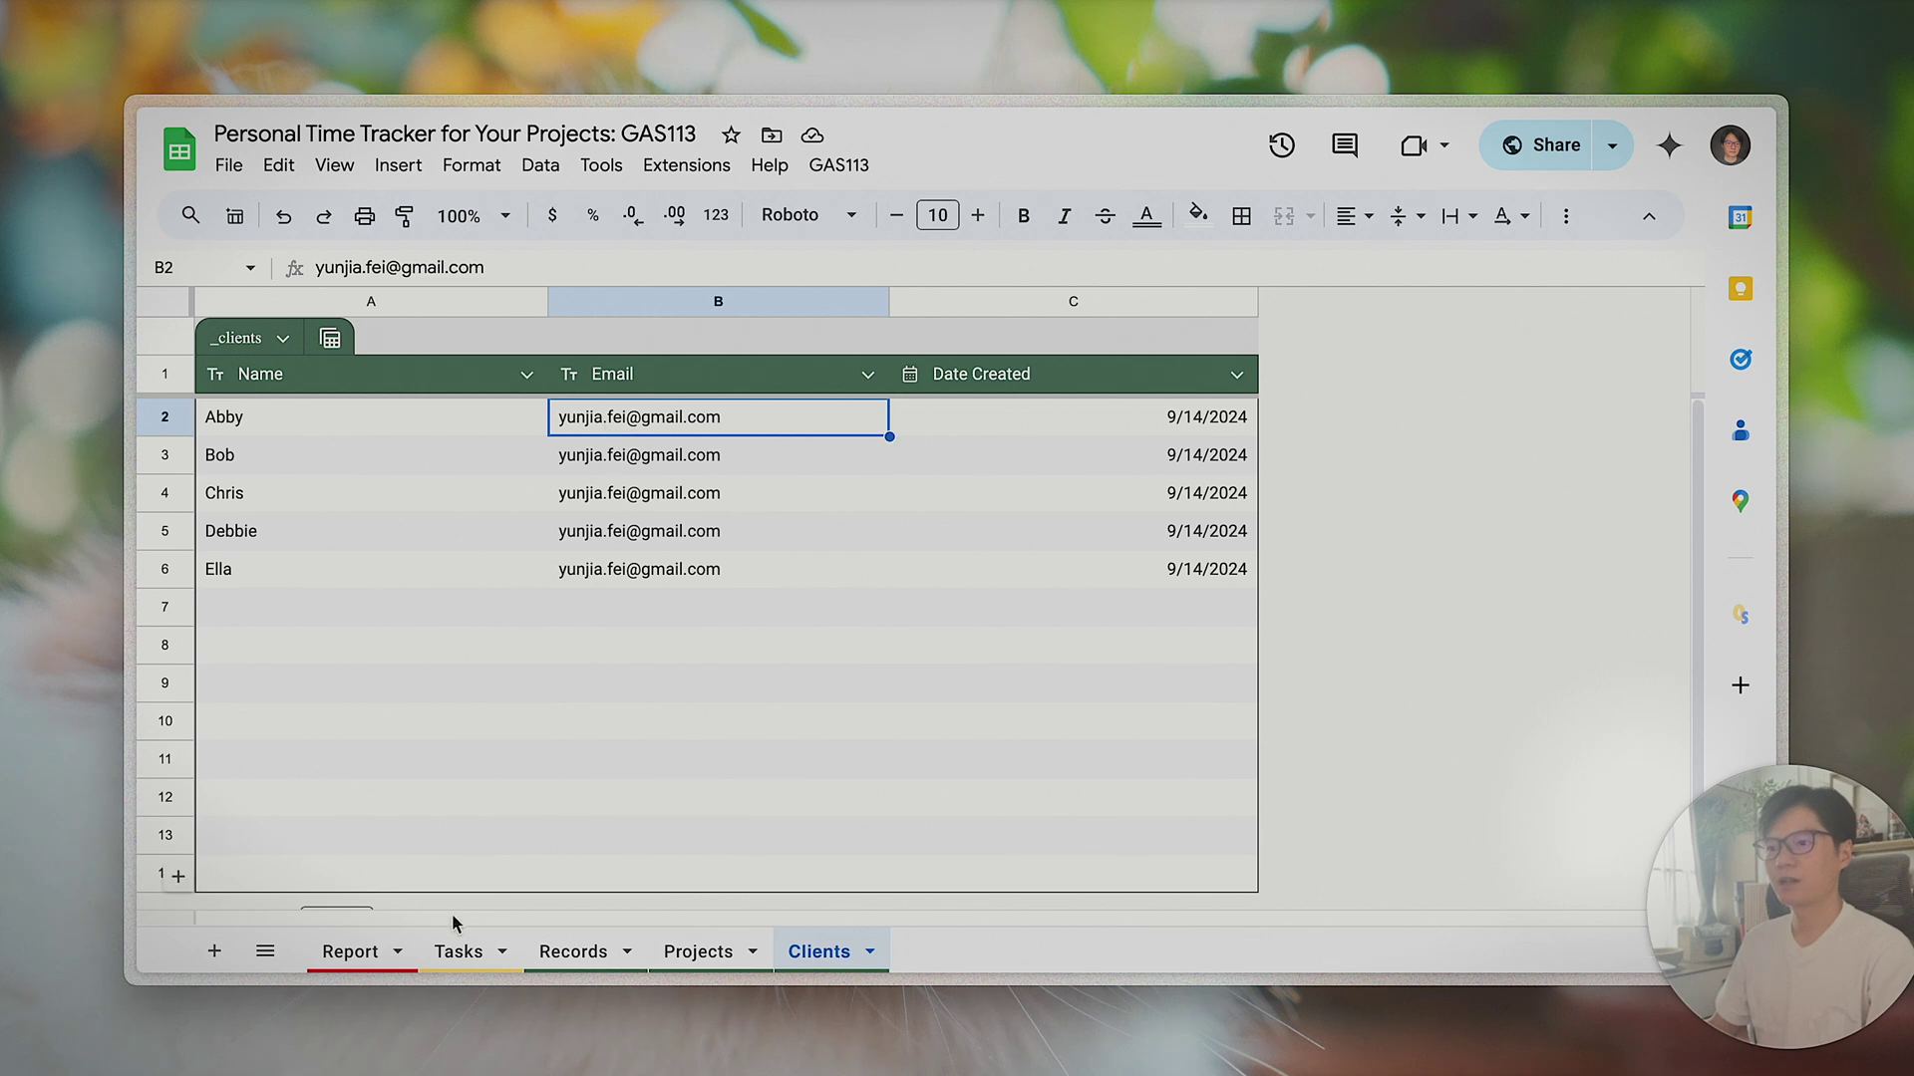
click(351, 951)
- Send the report via GAS113 > Send report with Yes, then check the From and E4 formulas
click(838, 165)
click(862, 206)
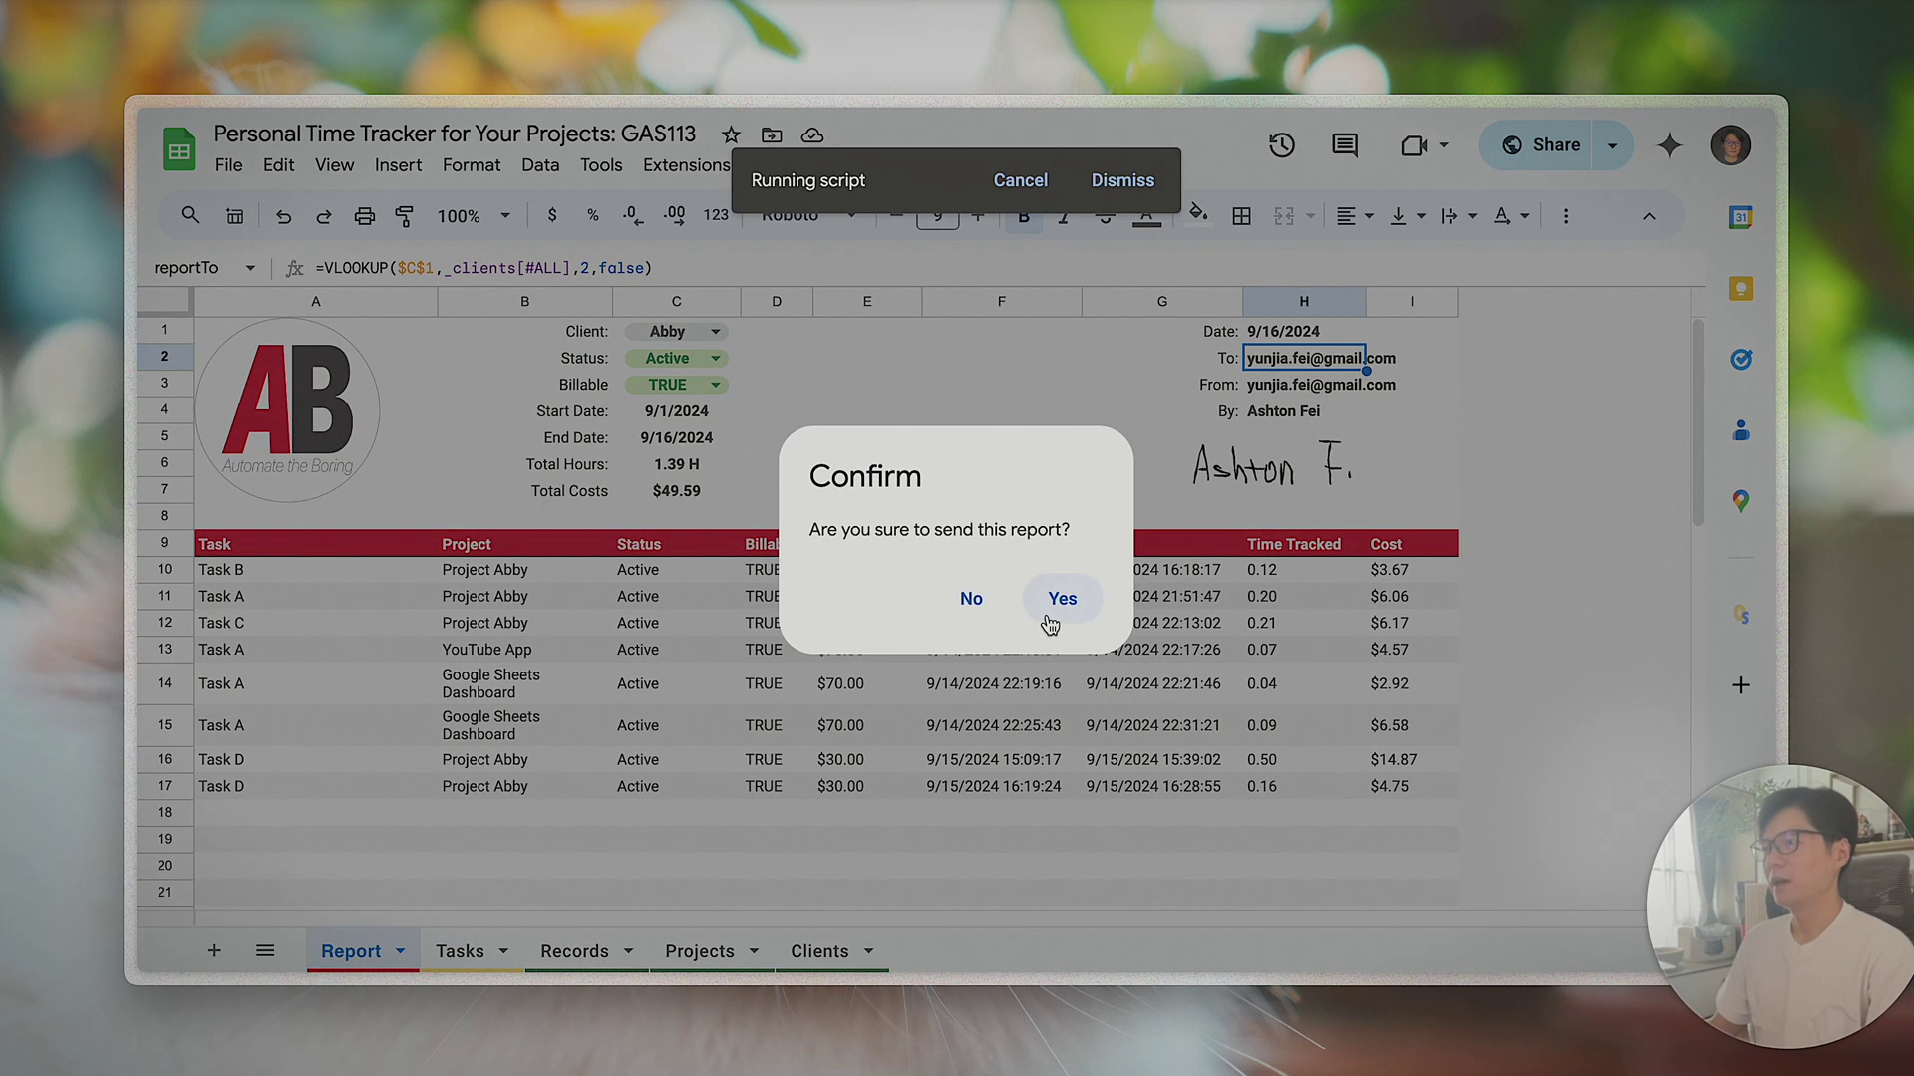
click(1049, 623)
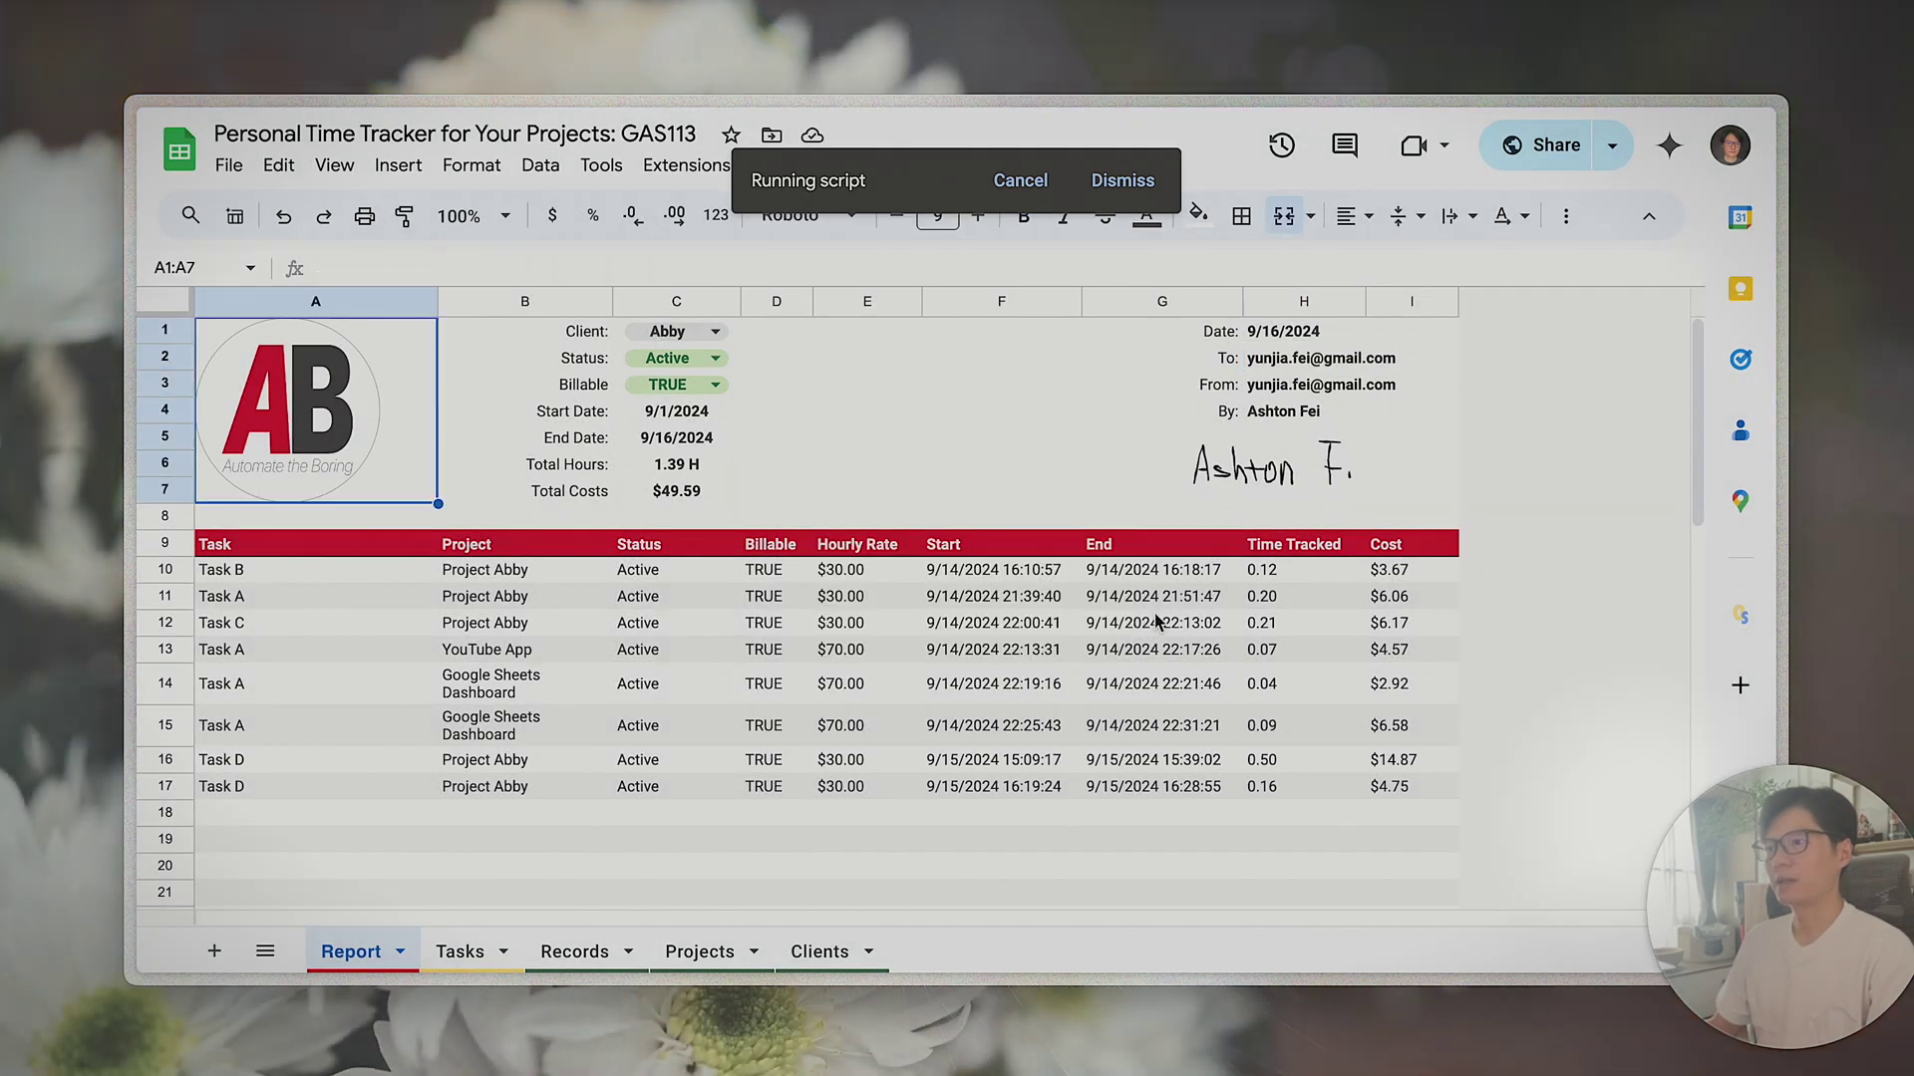
click(1291, 395)
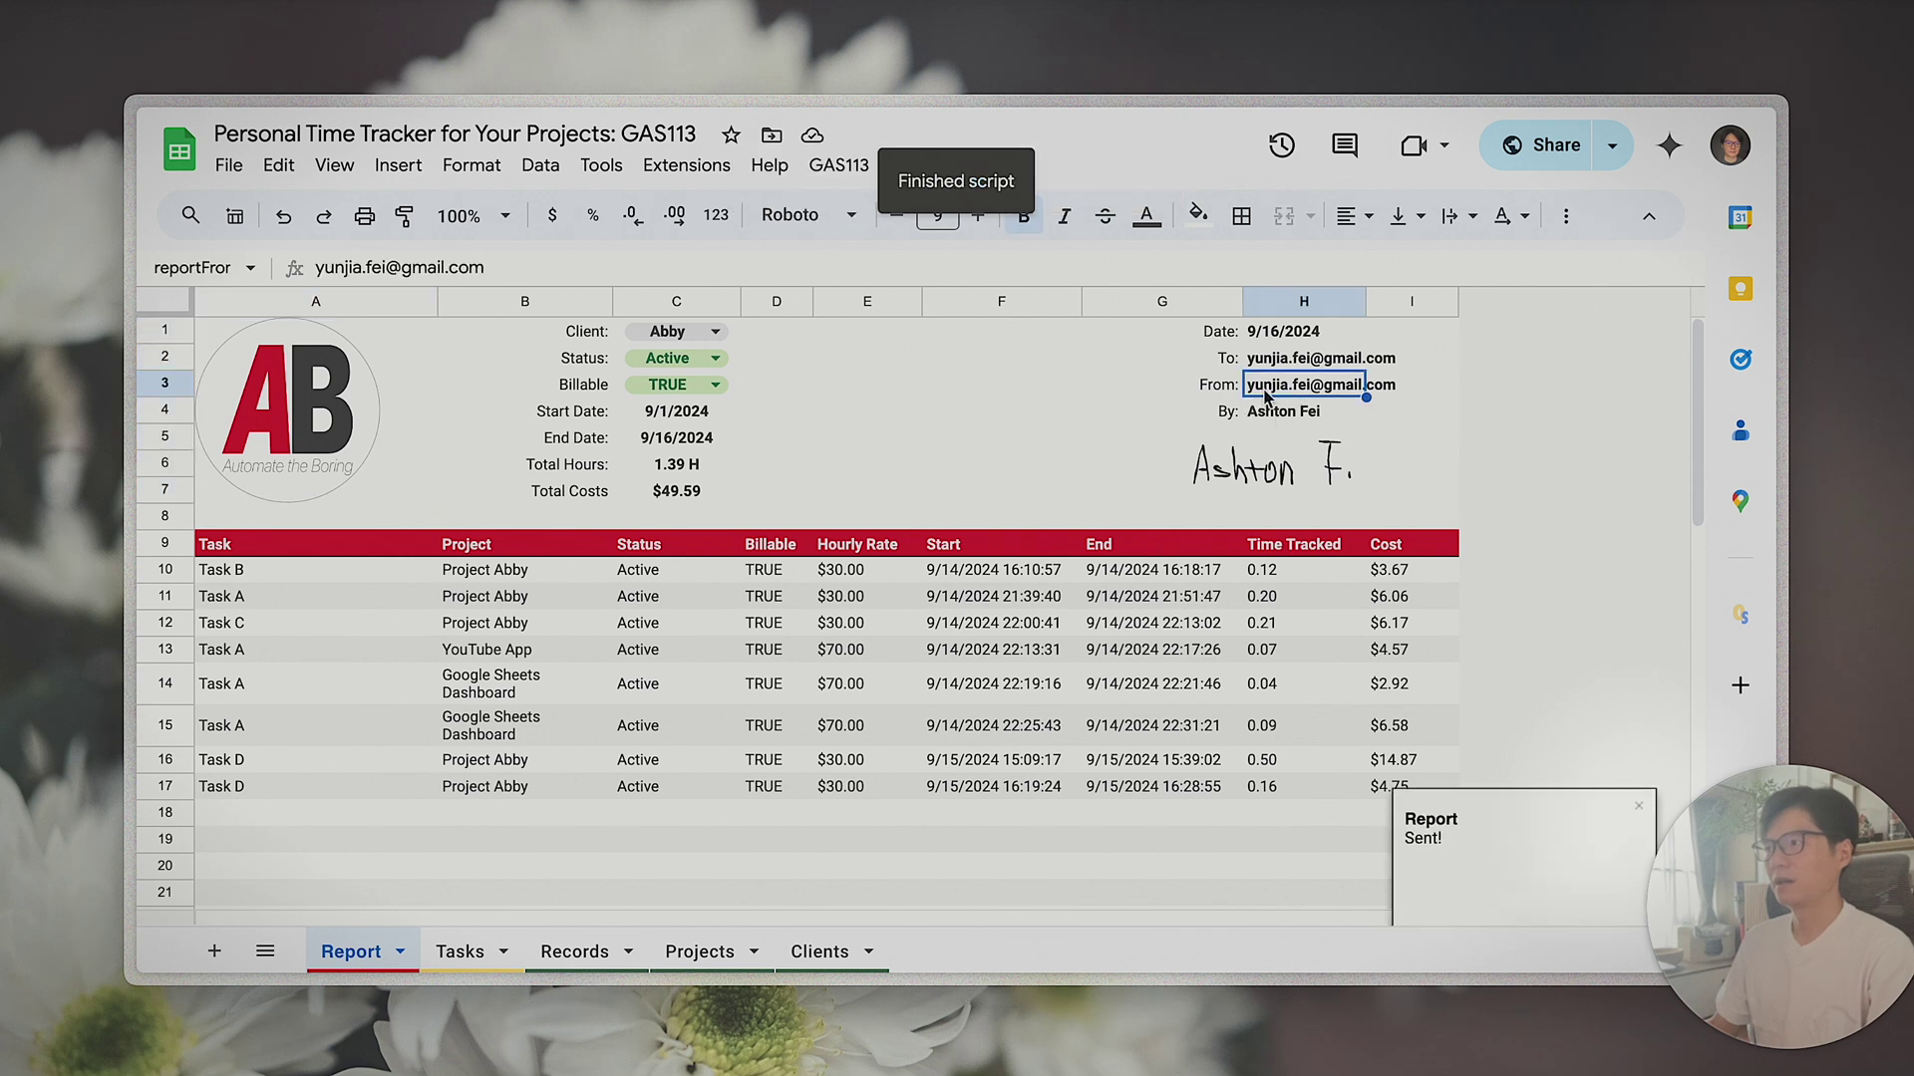
click(867, 411)
key(super+s)
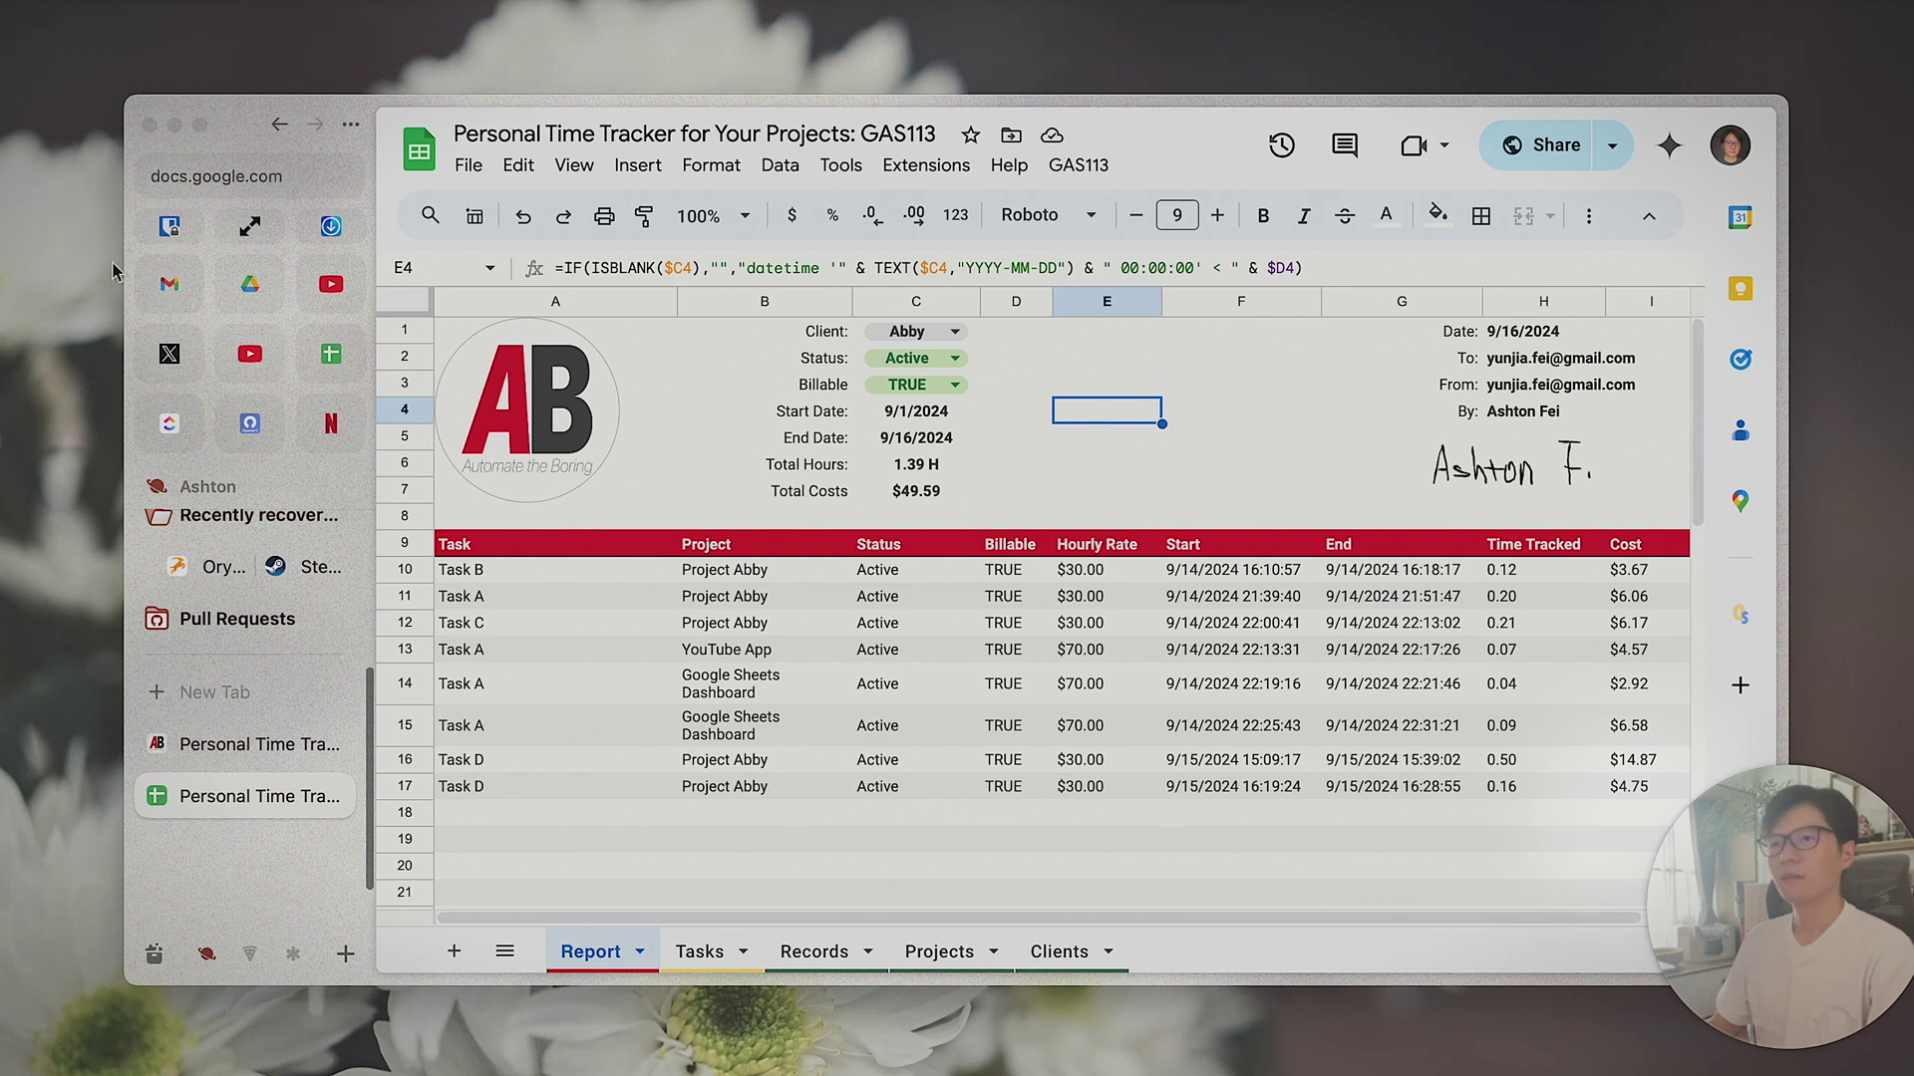
- Reload the Gmail inbox and open the new Time Tracking Report e-mail
click(193, 291)
click(838, 427)
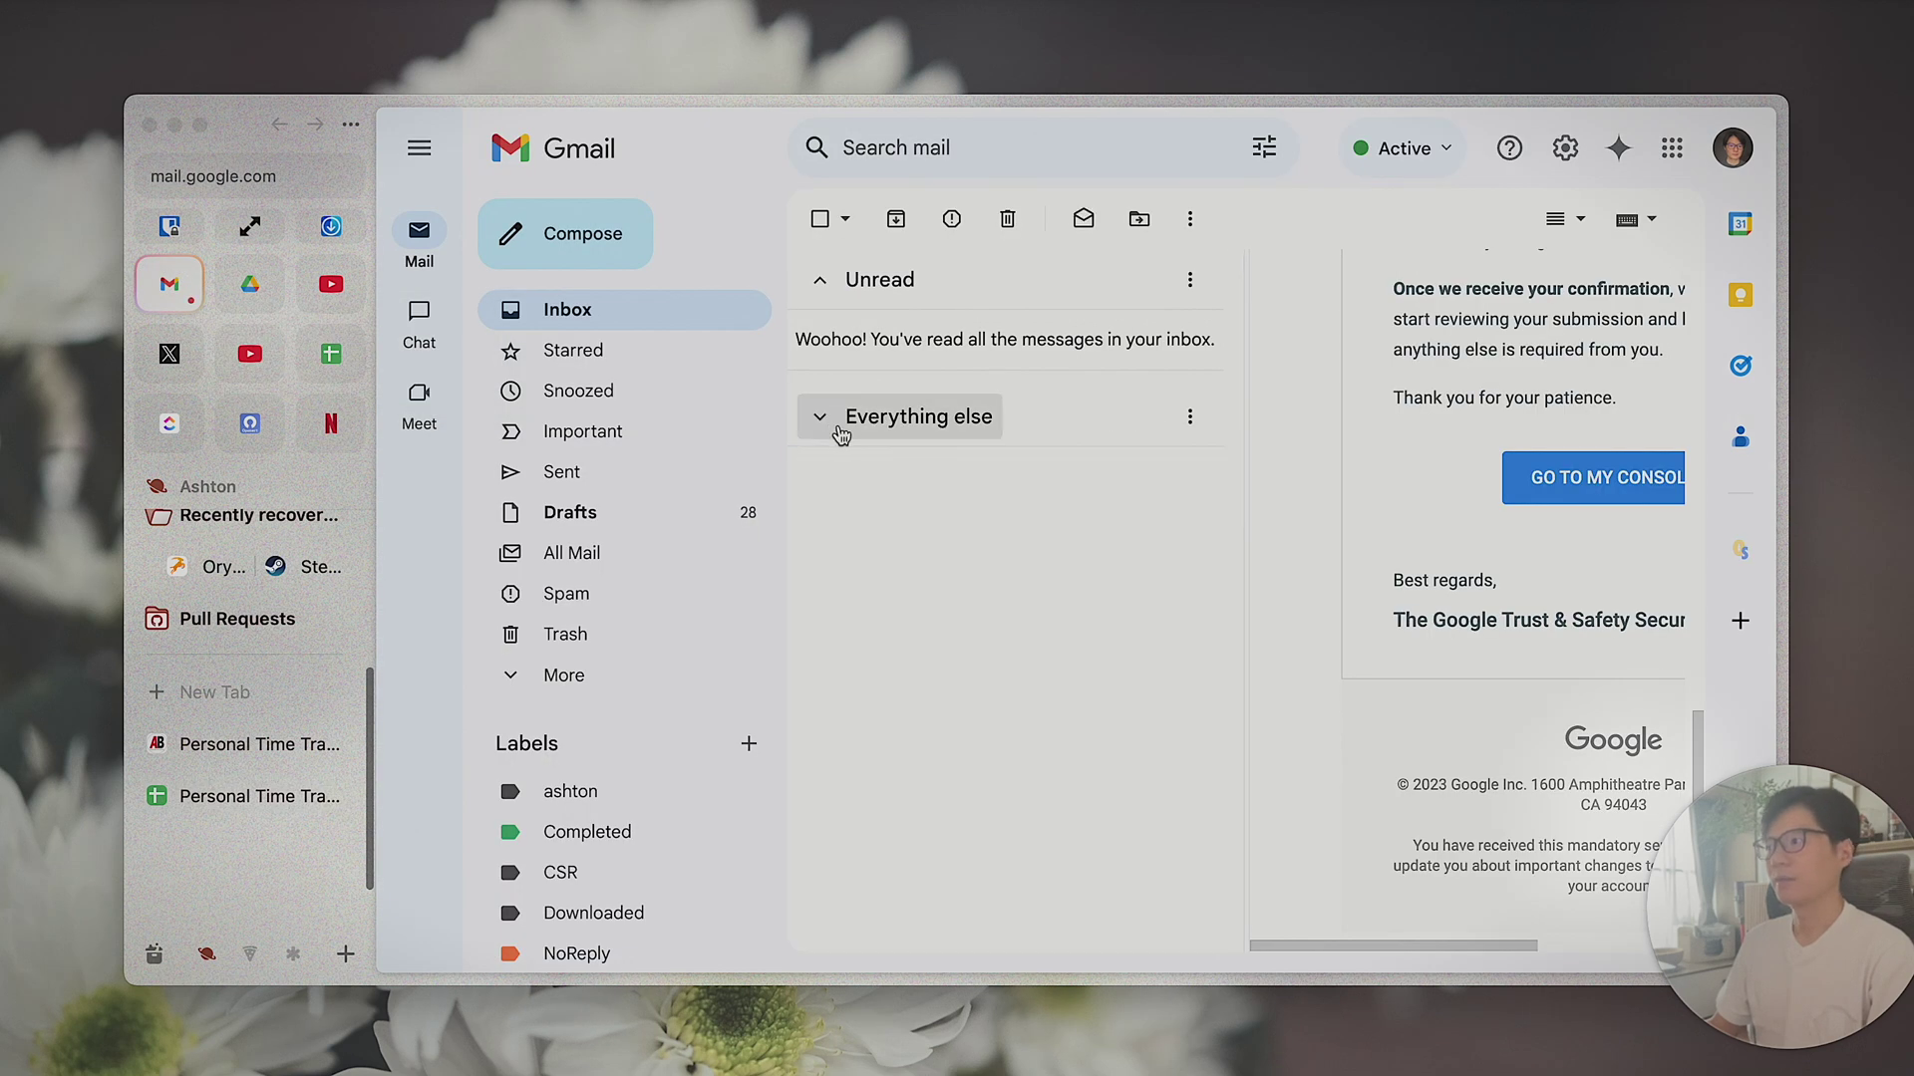
click(350, 124)
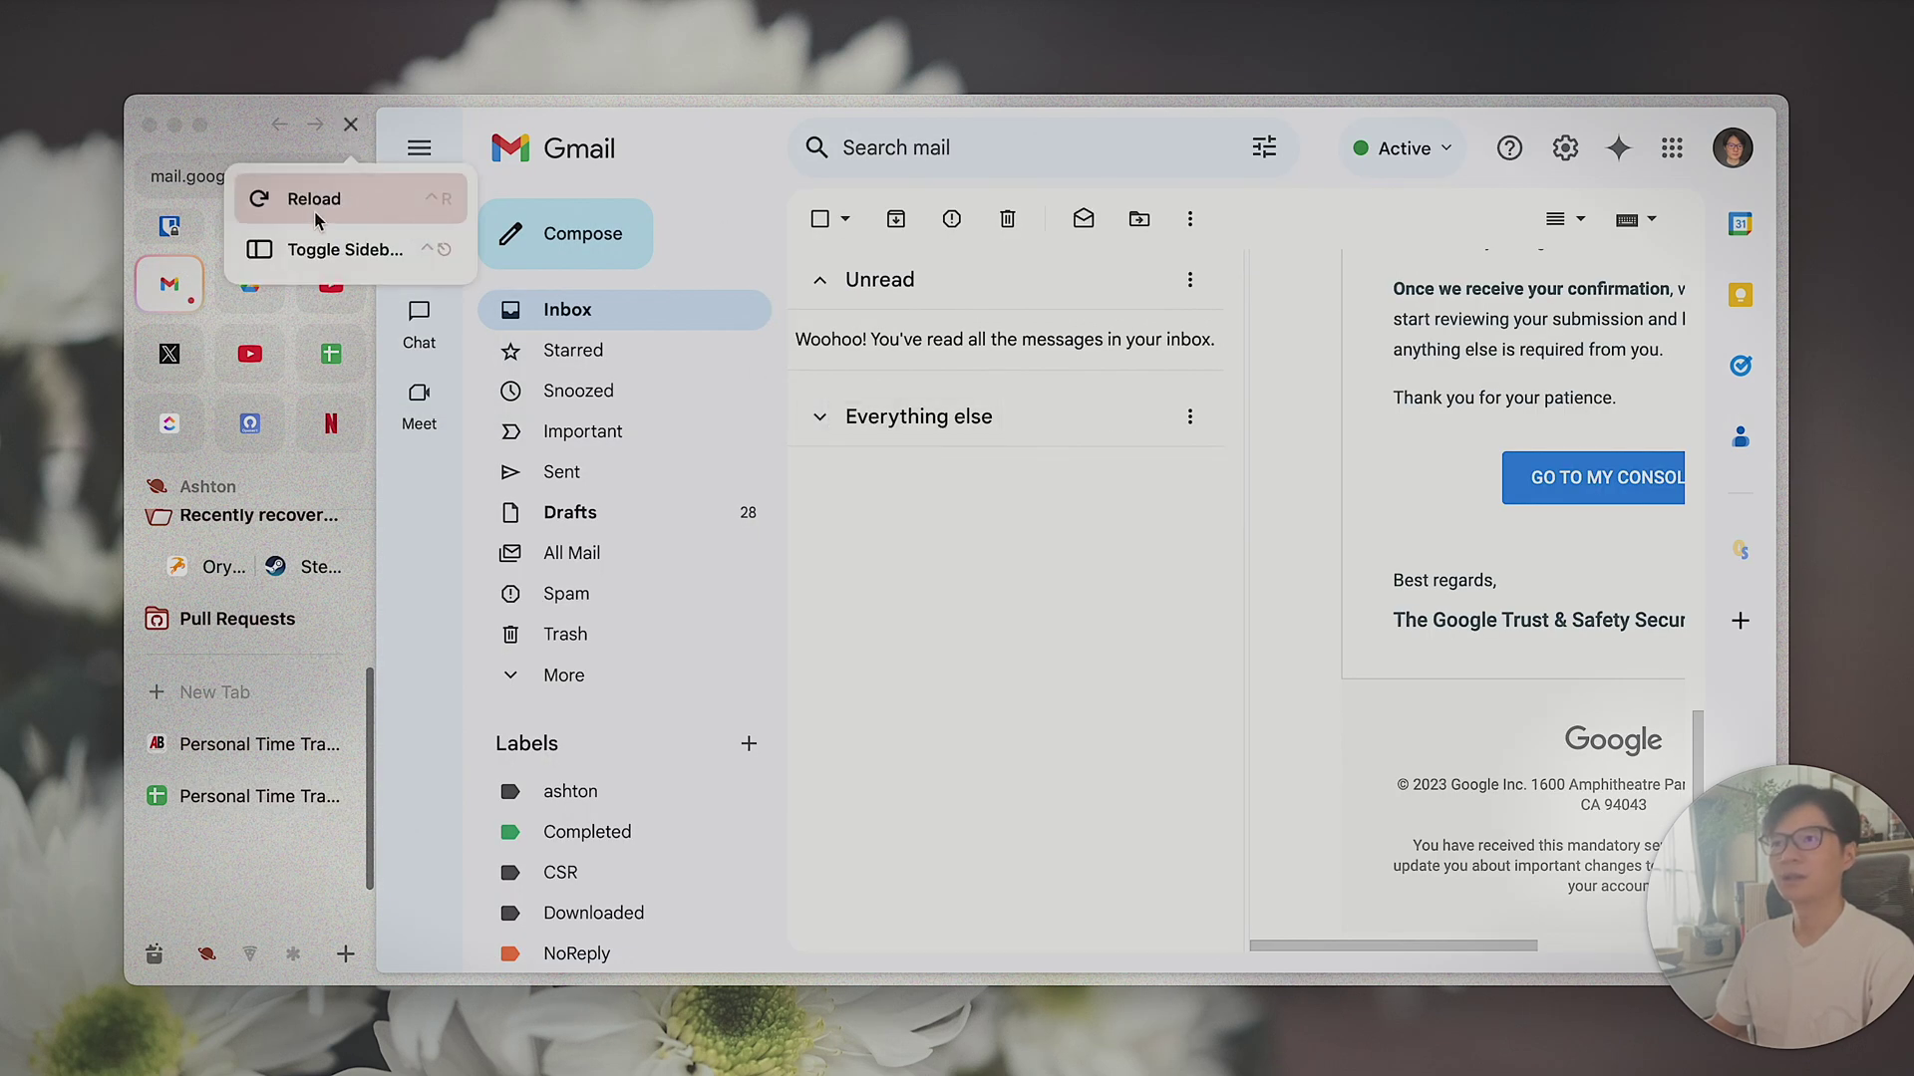
click(602, 311)
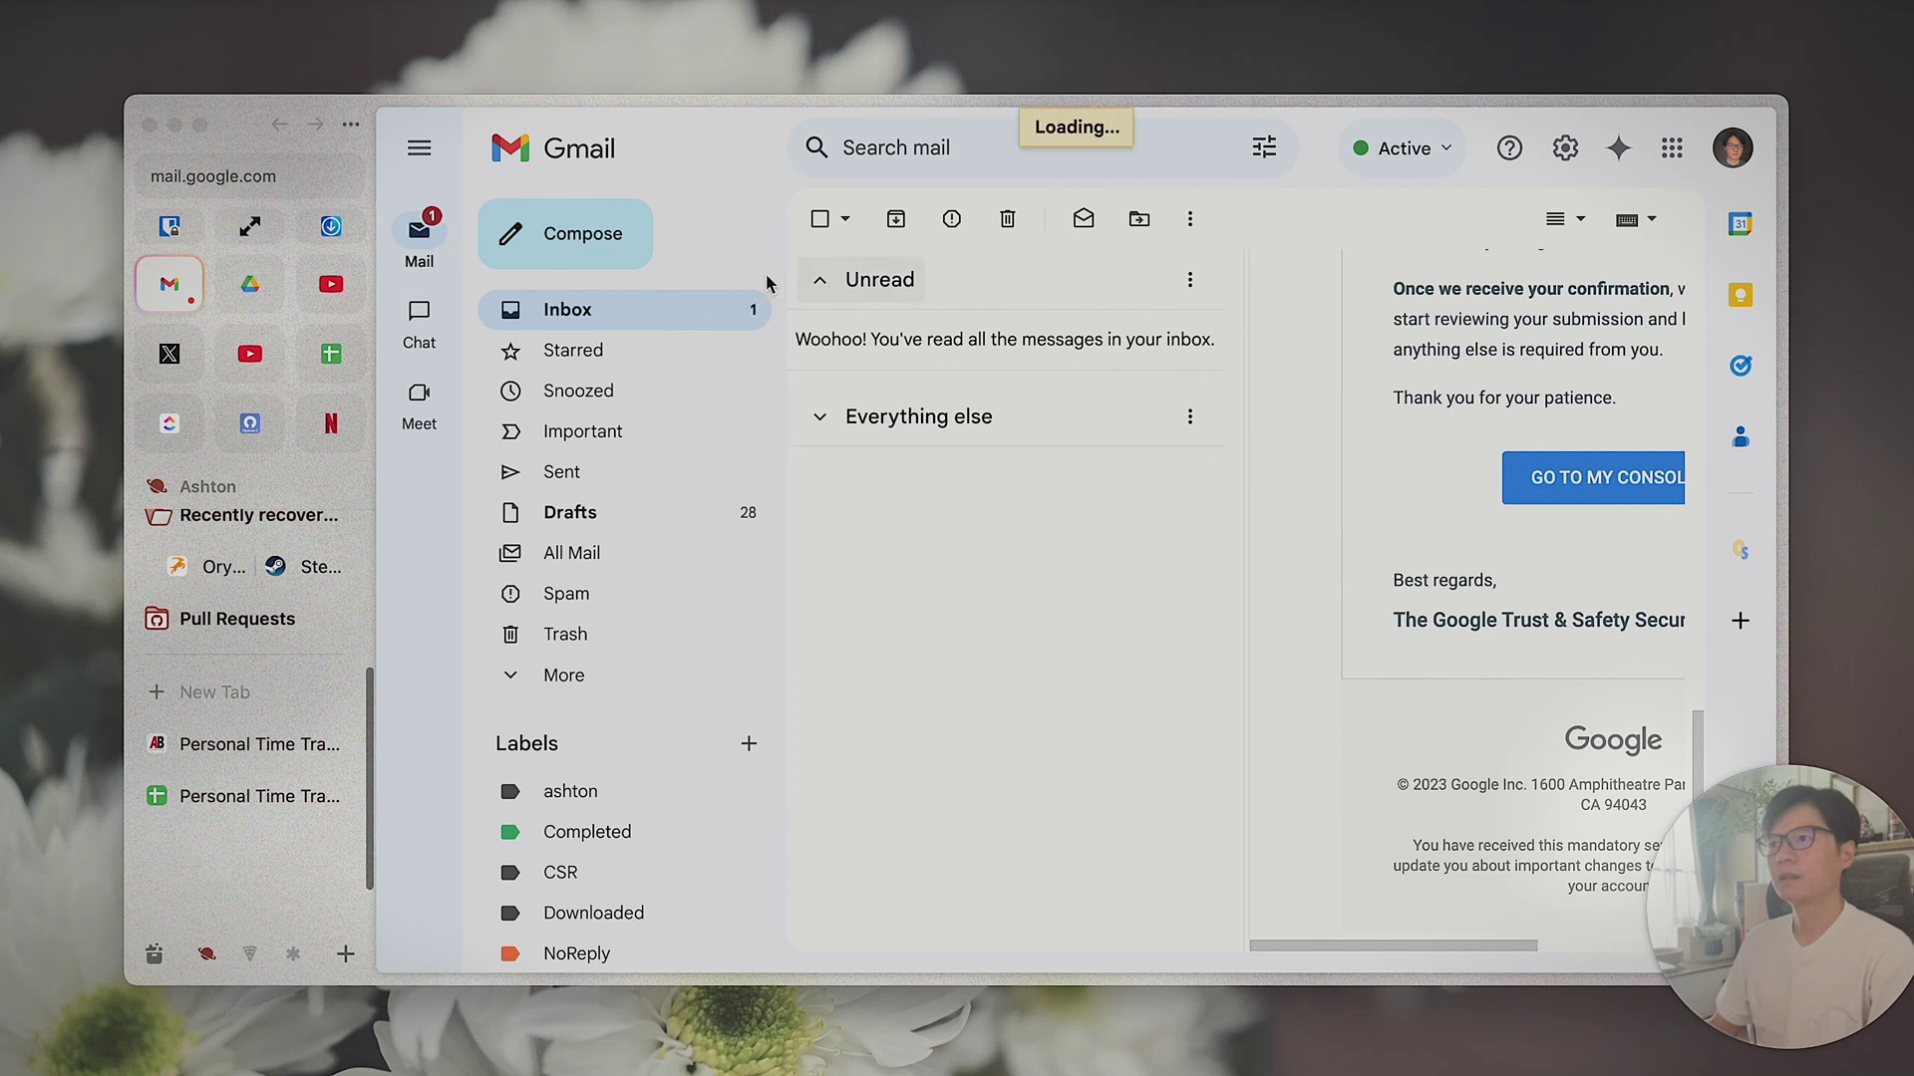
click(997, 363)
key(super+s)
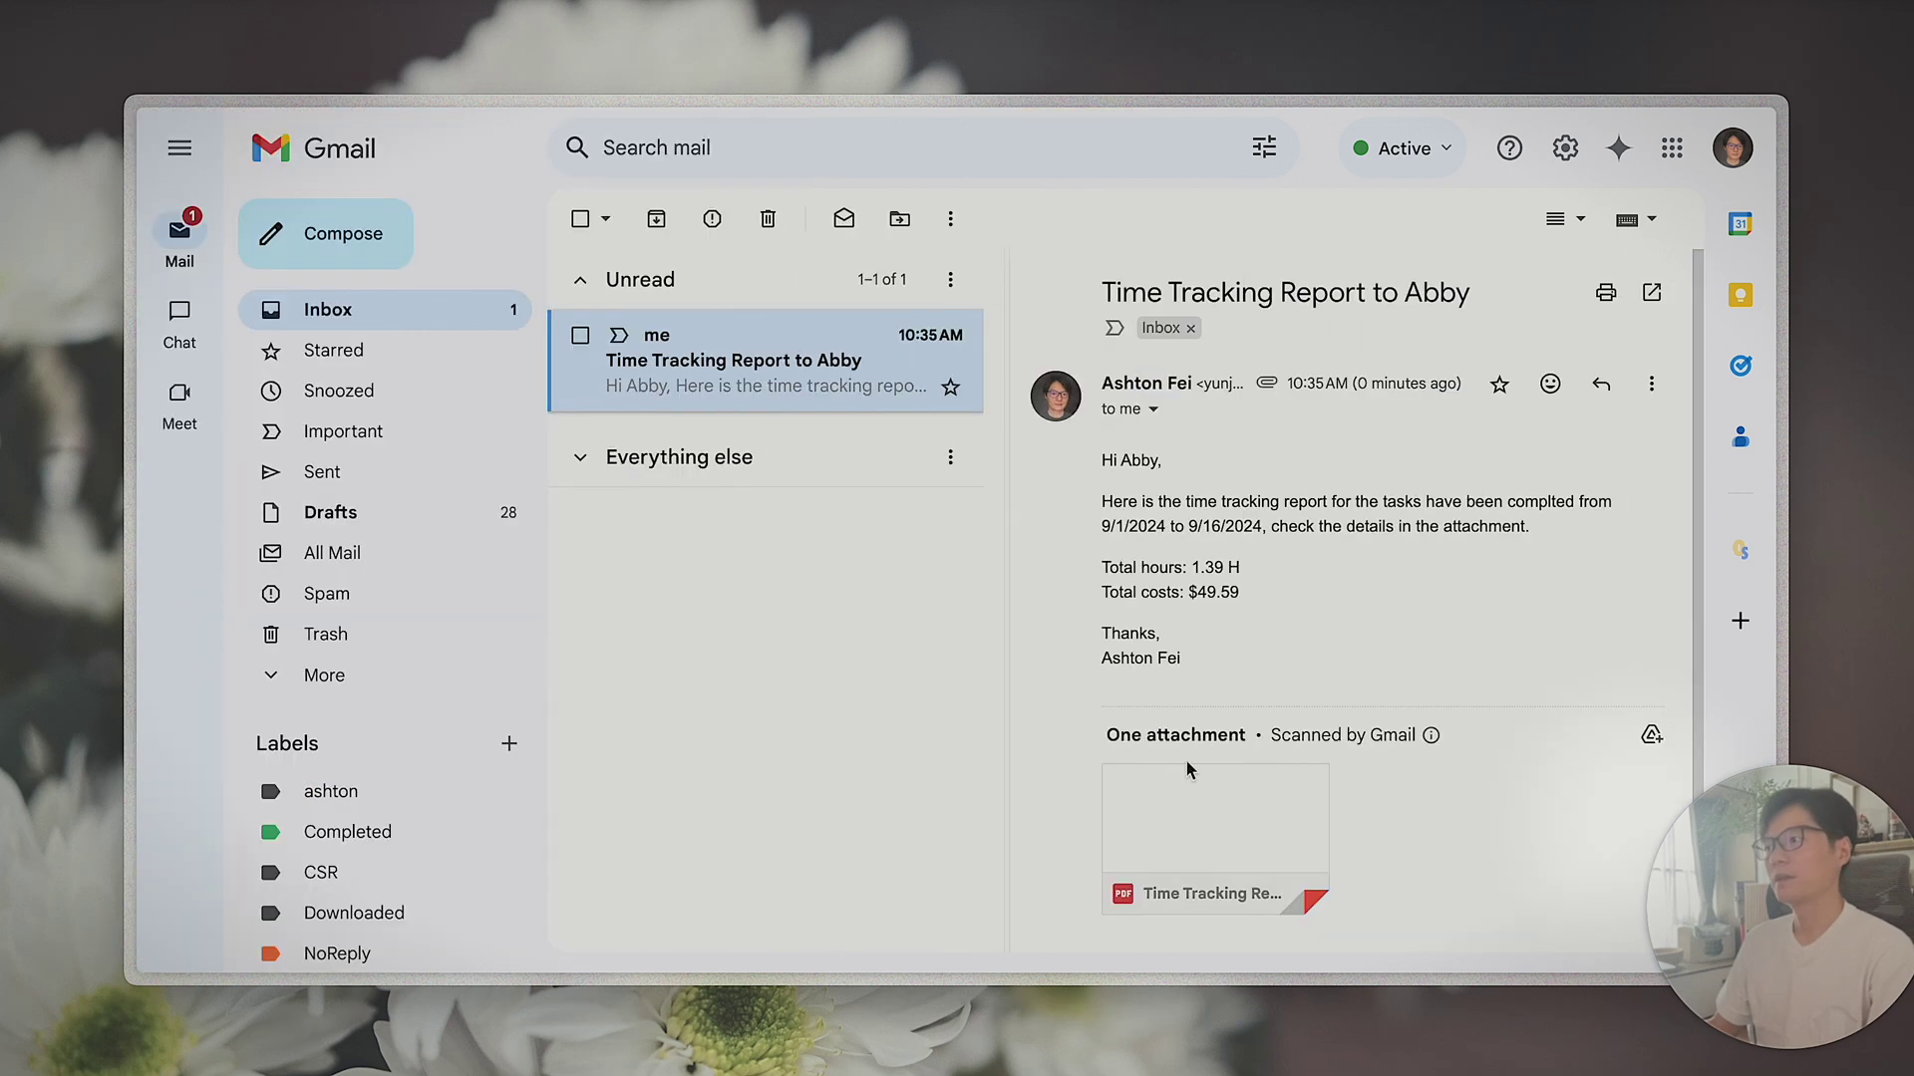
- Preview the attached Time Tracking Reprot.pdf and close the preview
click(1251, 815)
key(Escape)
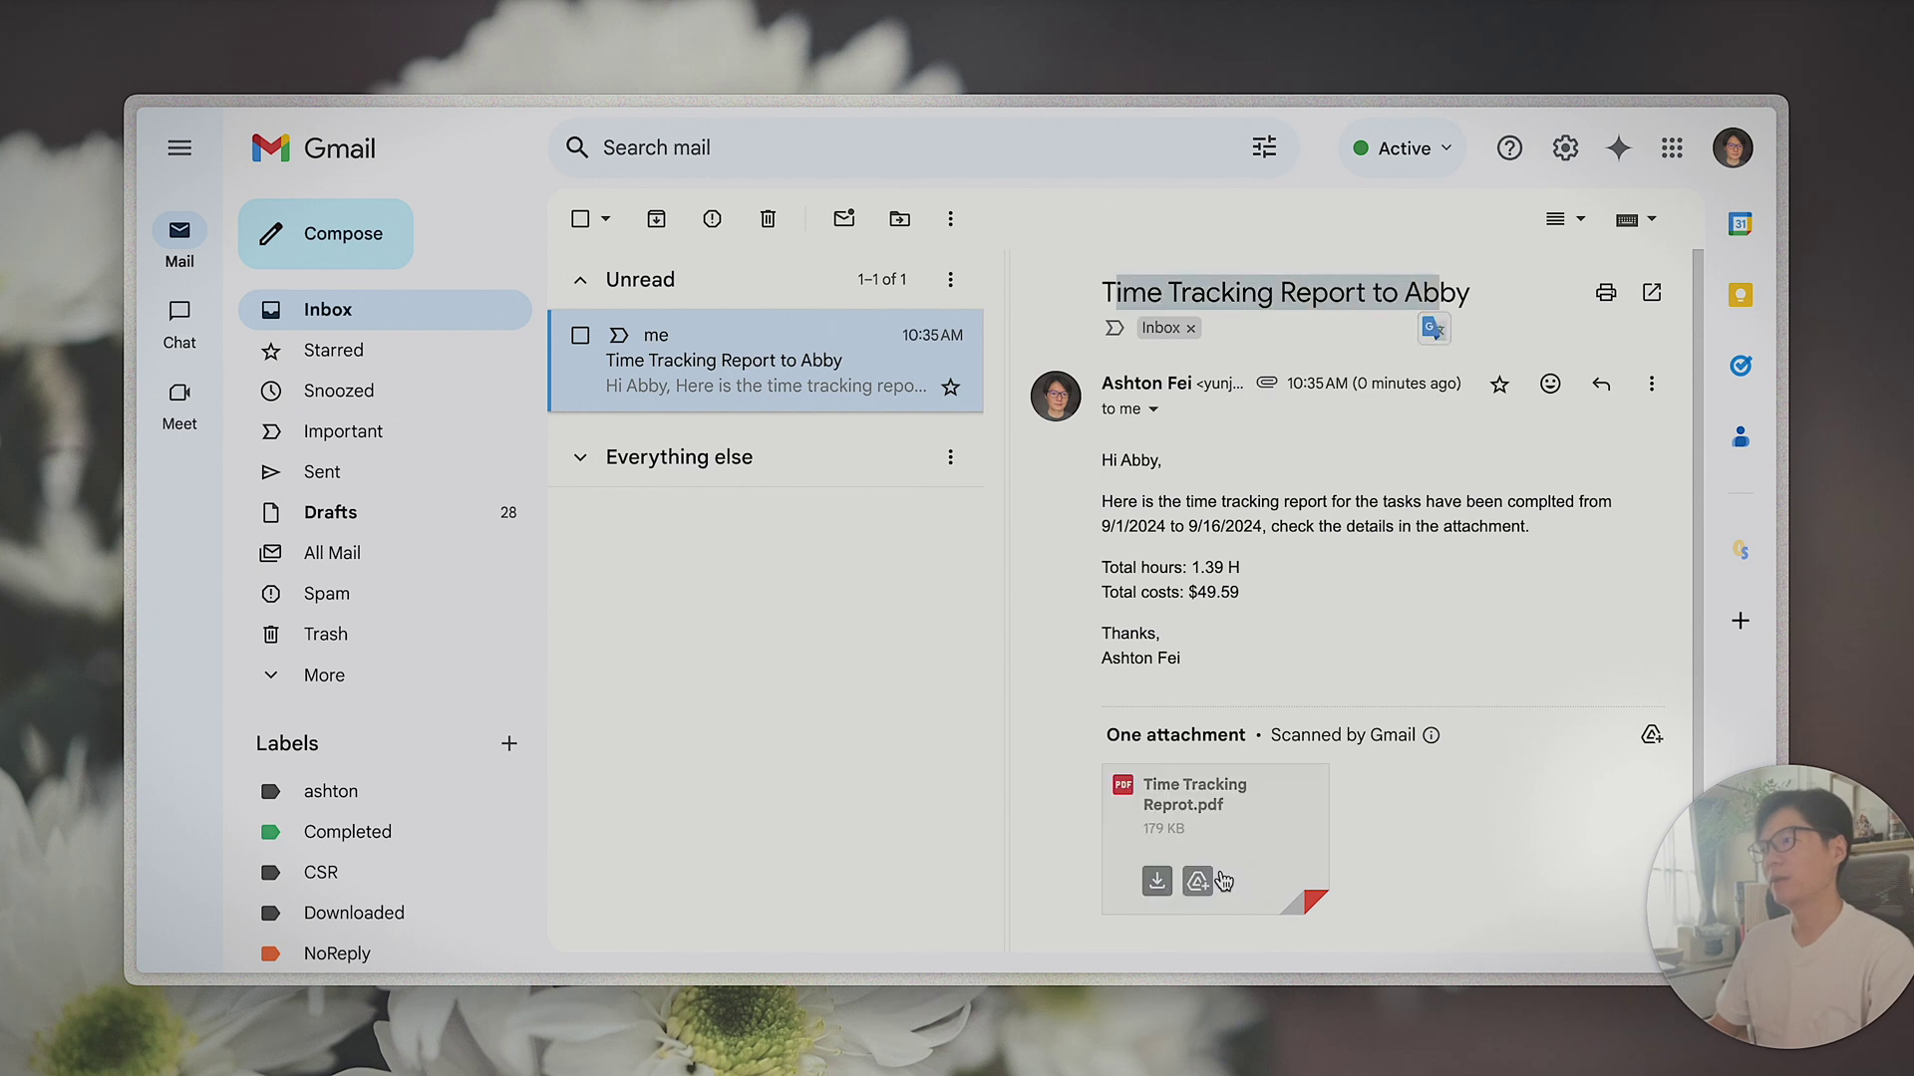
click(1216, 827)
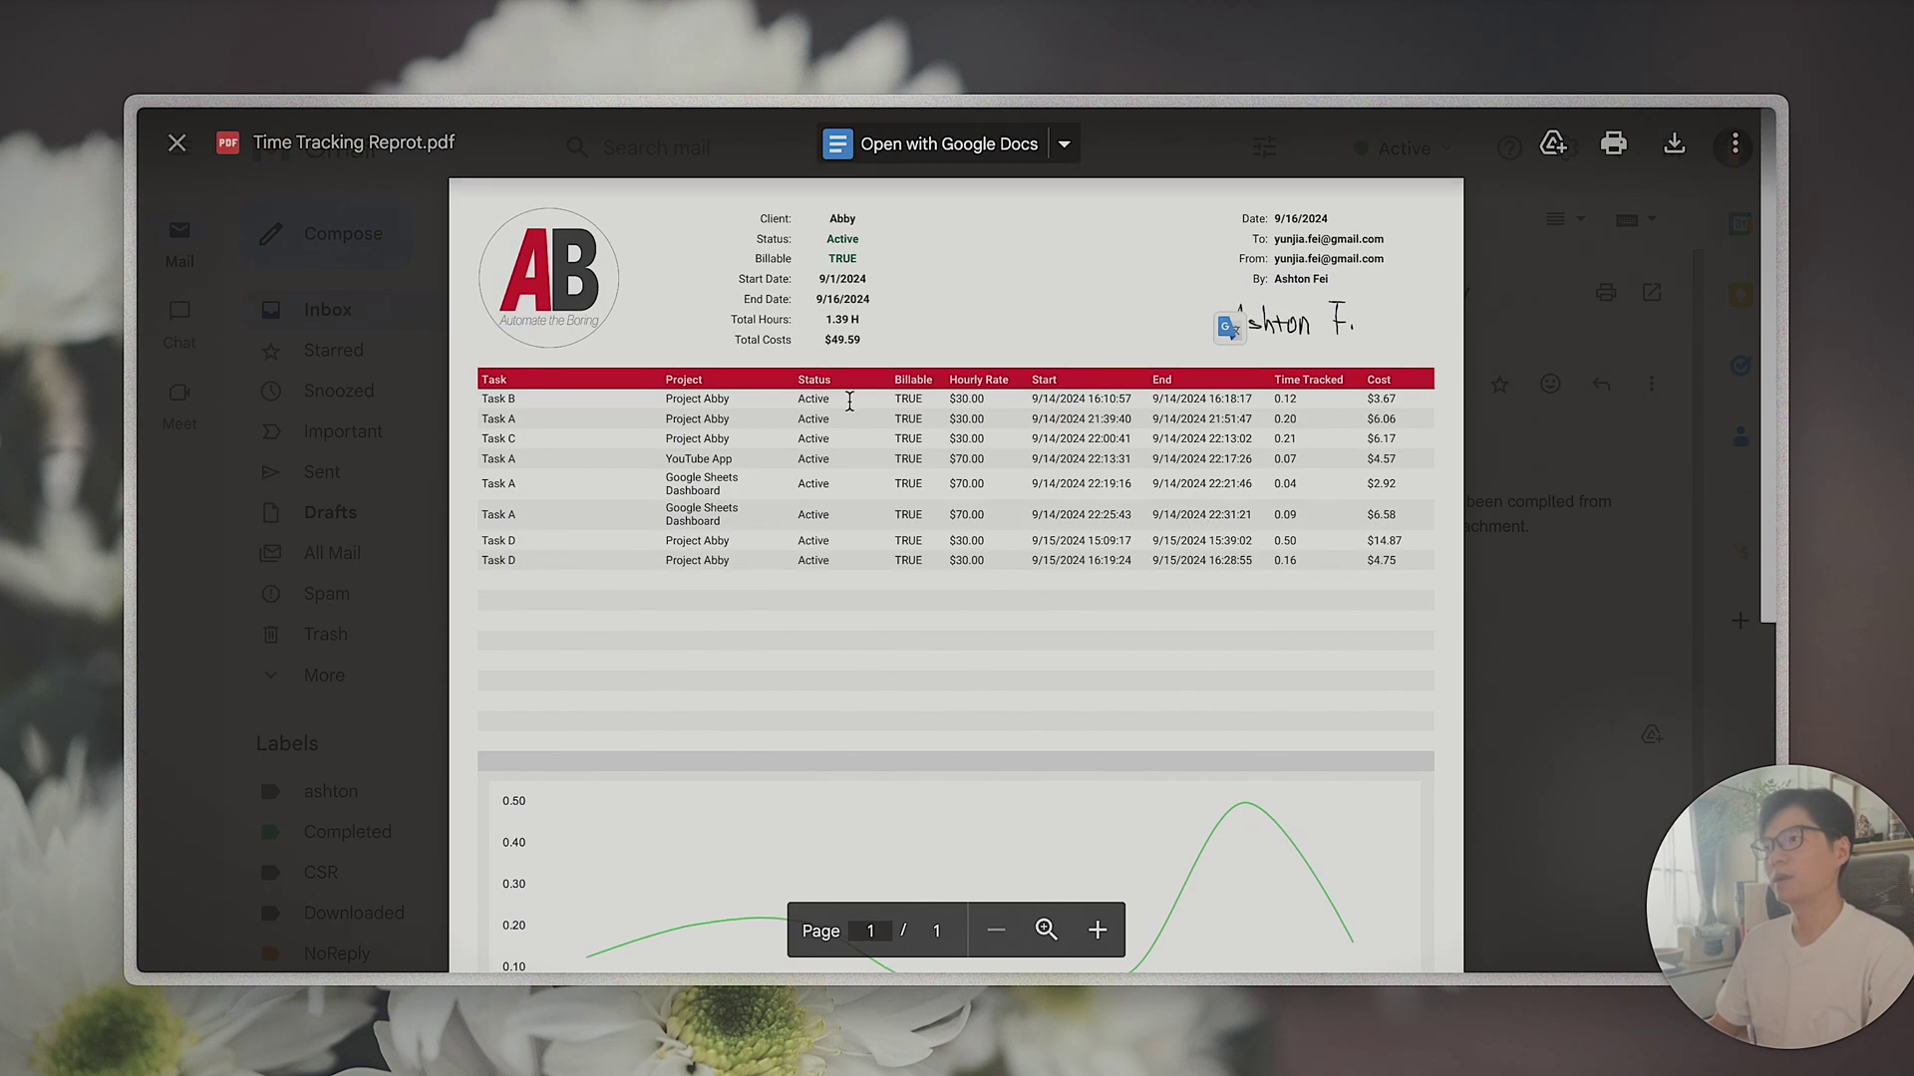
scroll(1162, 517, down, 5)
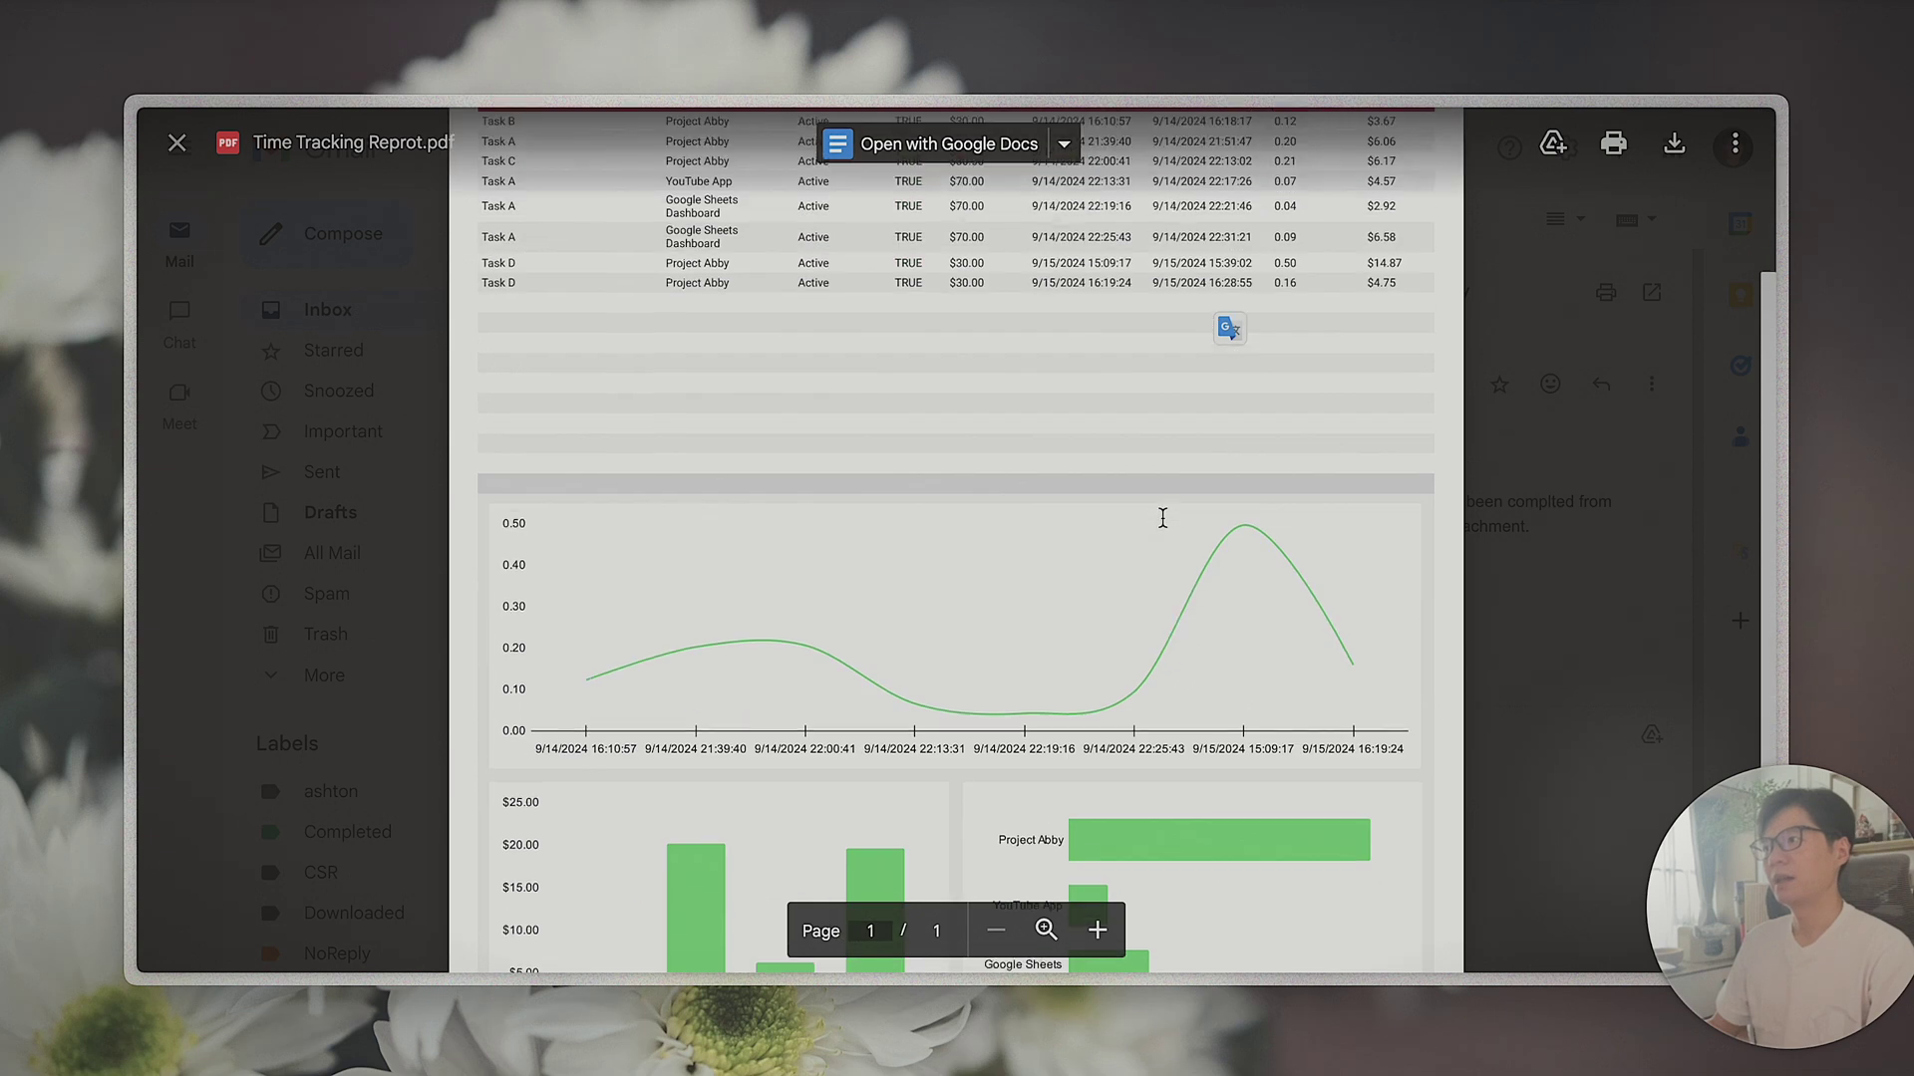
scroll(936, 664, up, 5)
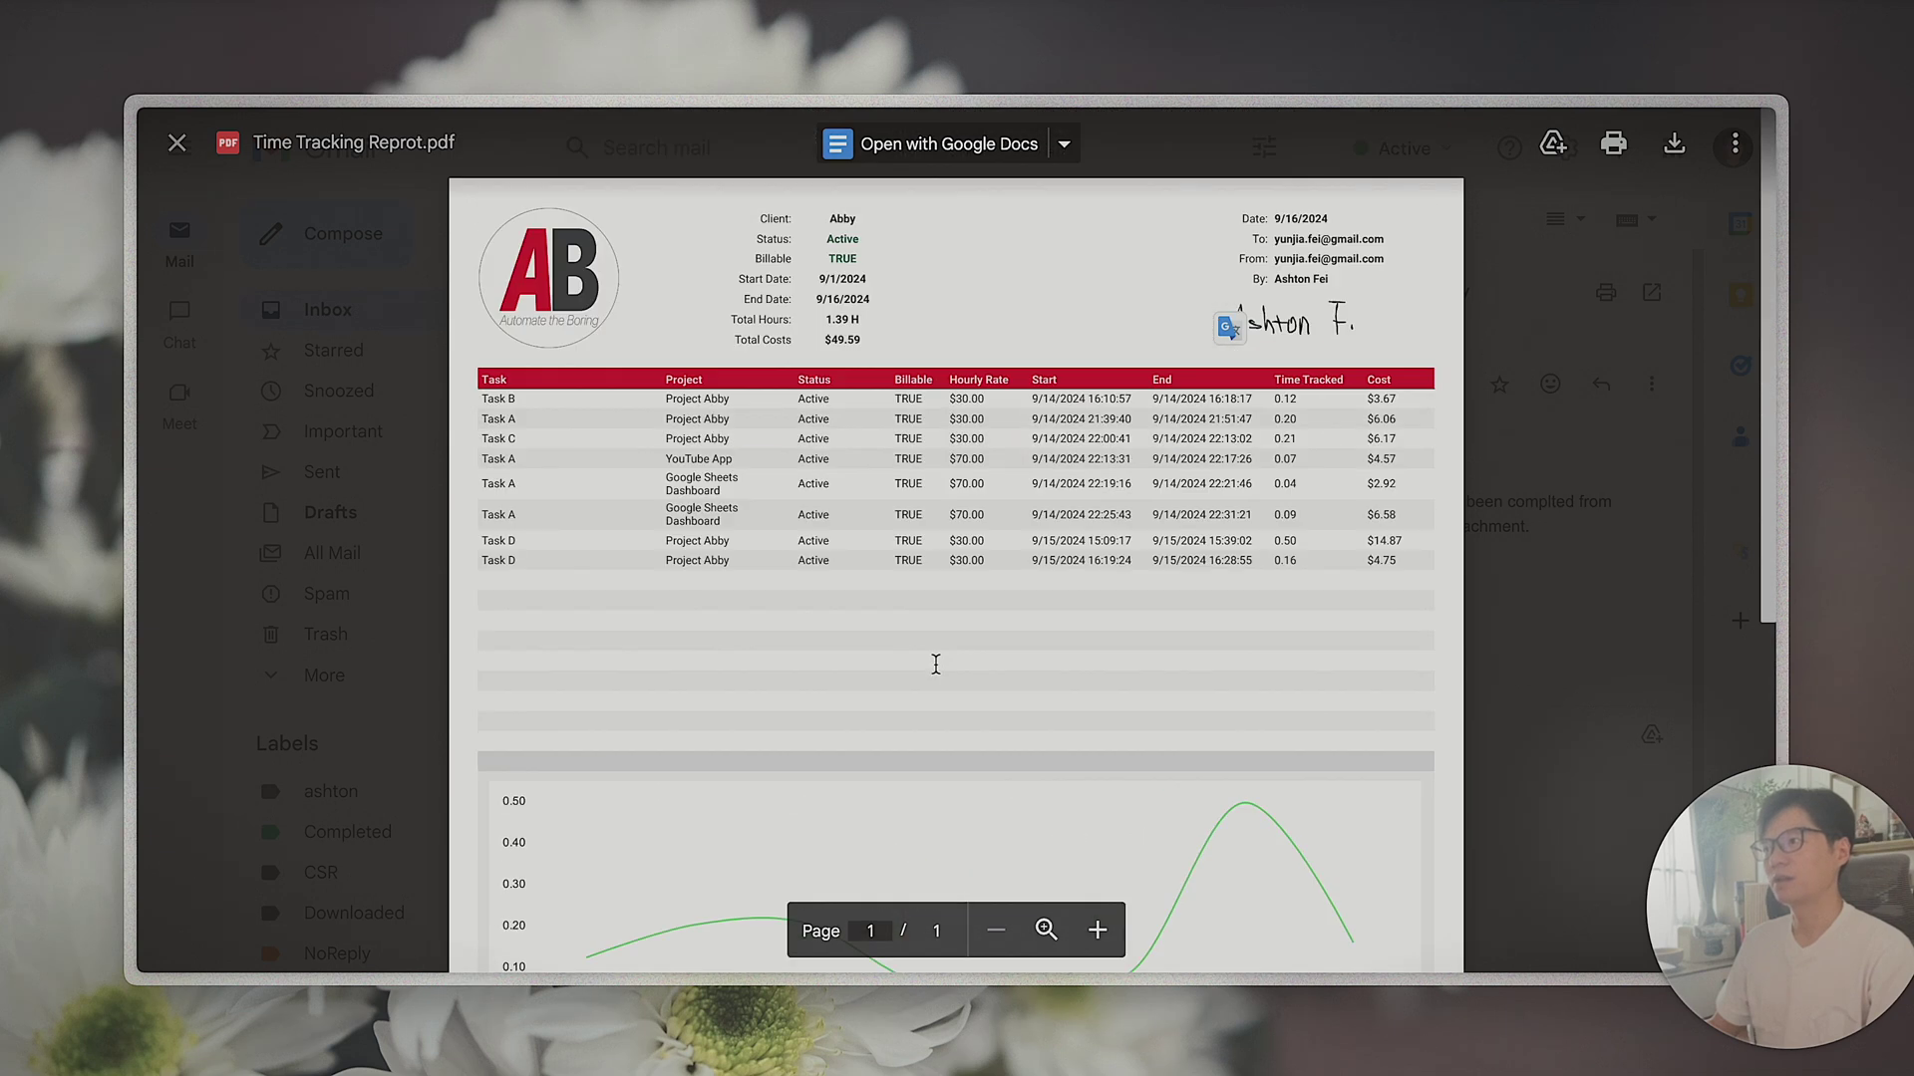
key(Escape)
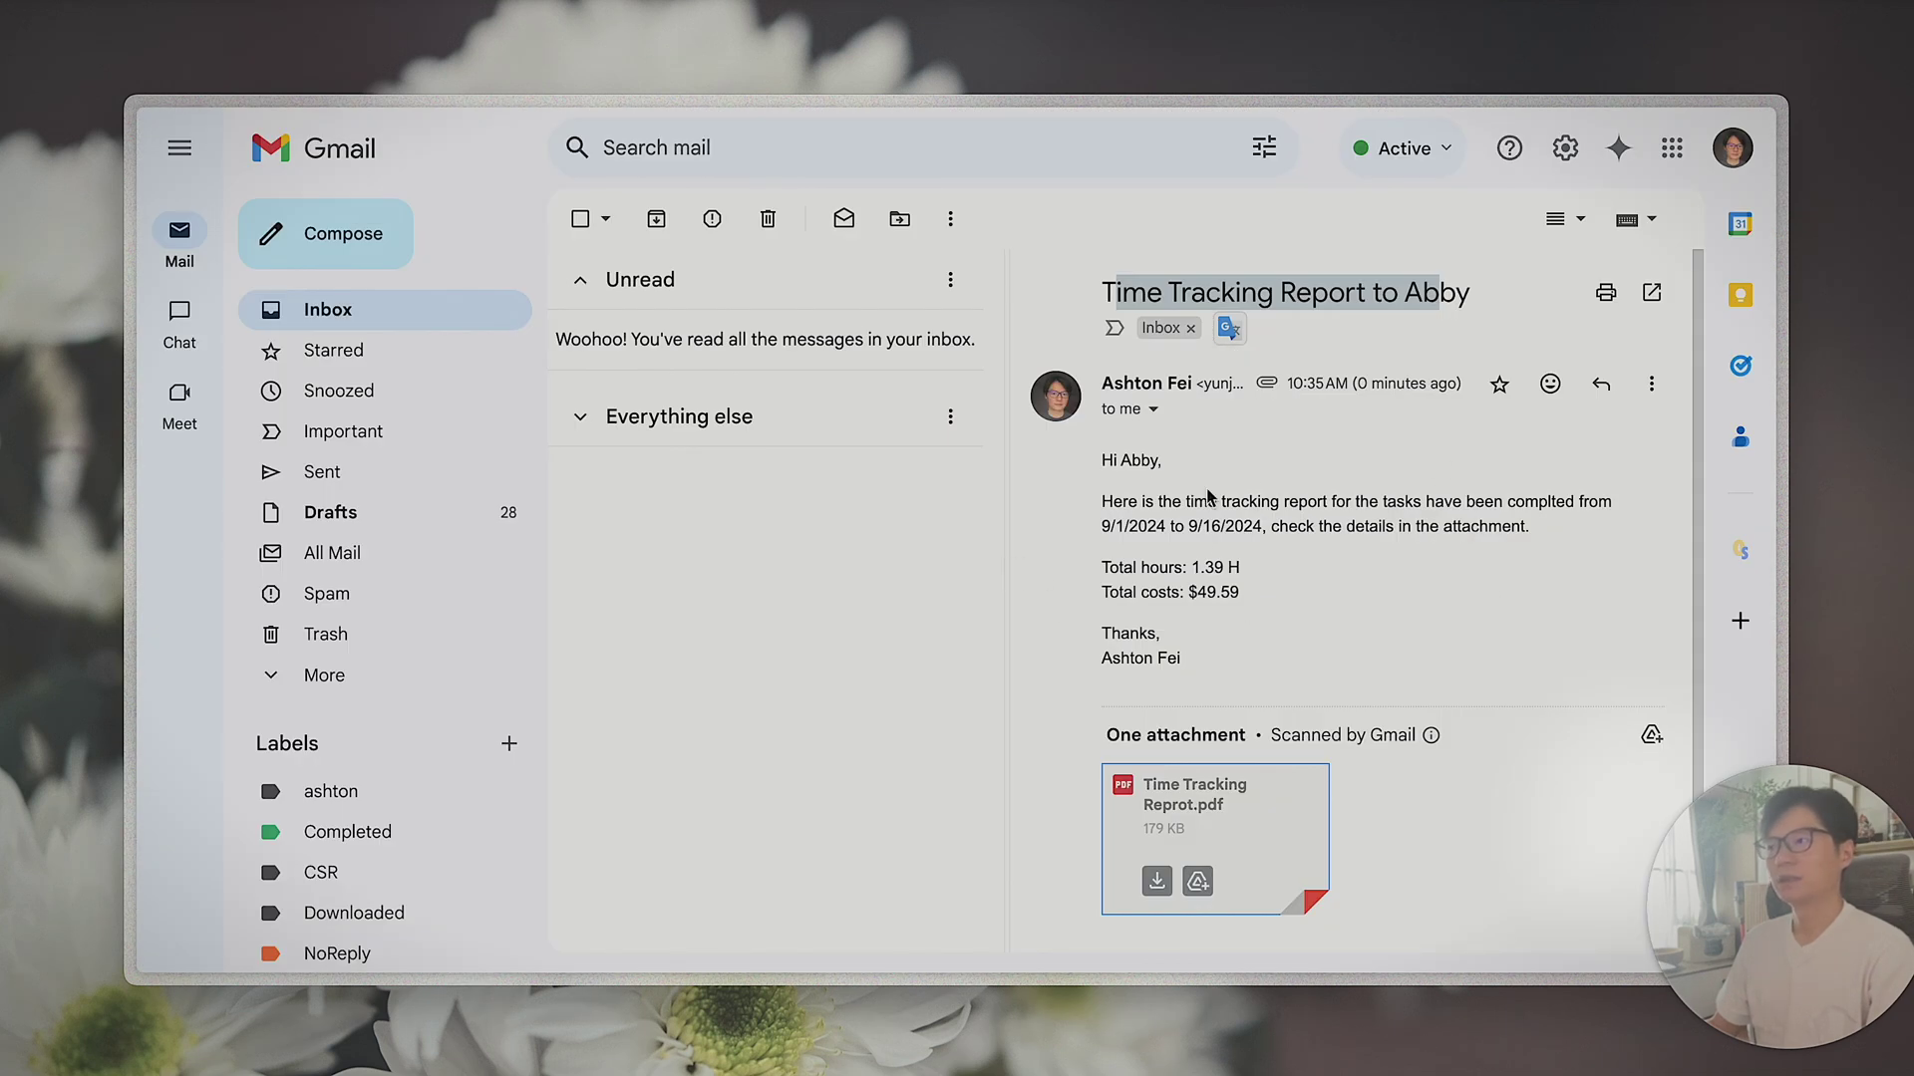
- Highlight the e-mail's client name, 9/1/2024–9/16/2024 period, total hours and total costs
drag(1118, 492, 1185, 680)
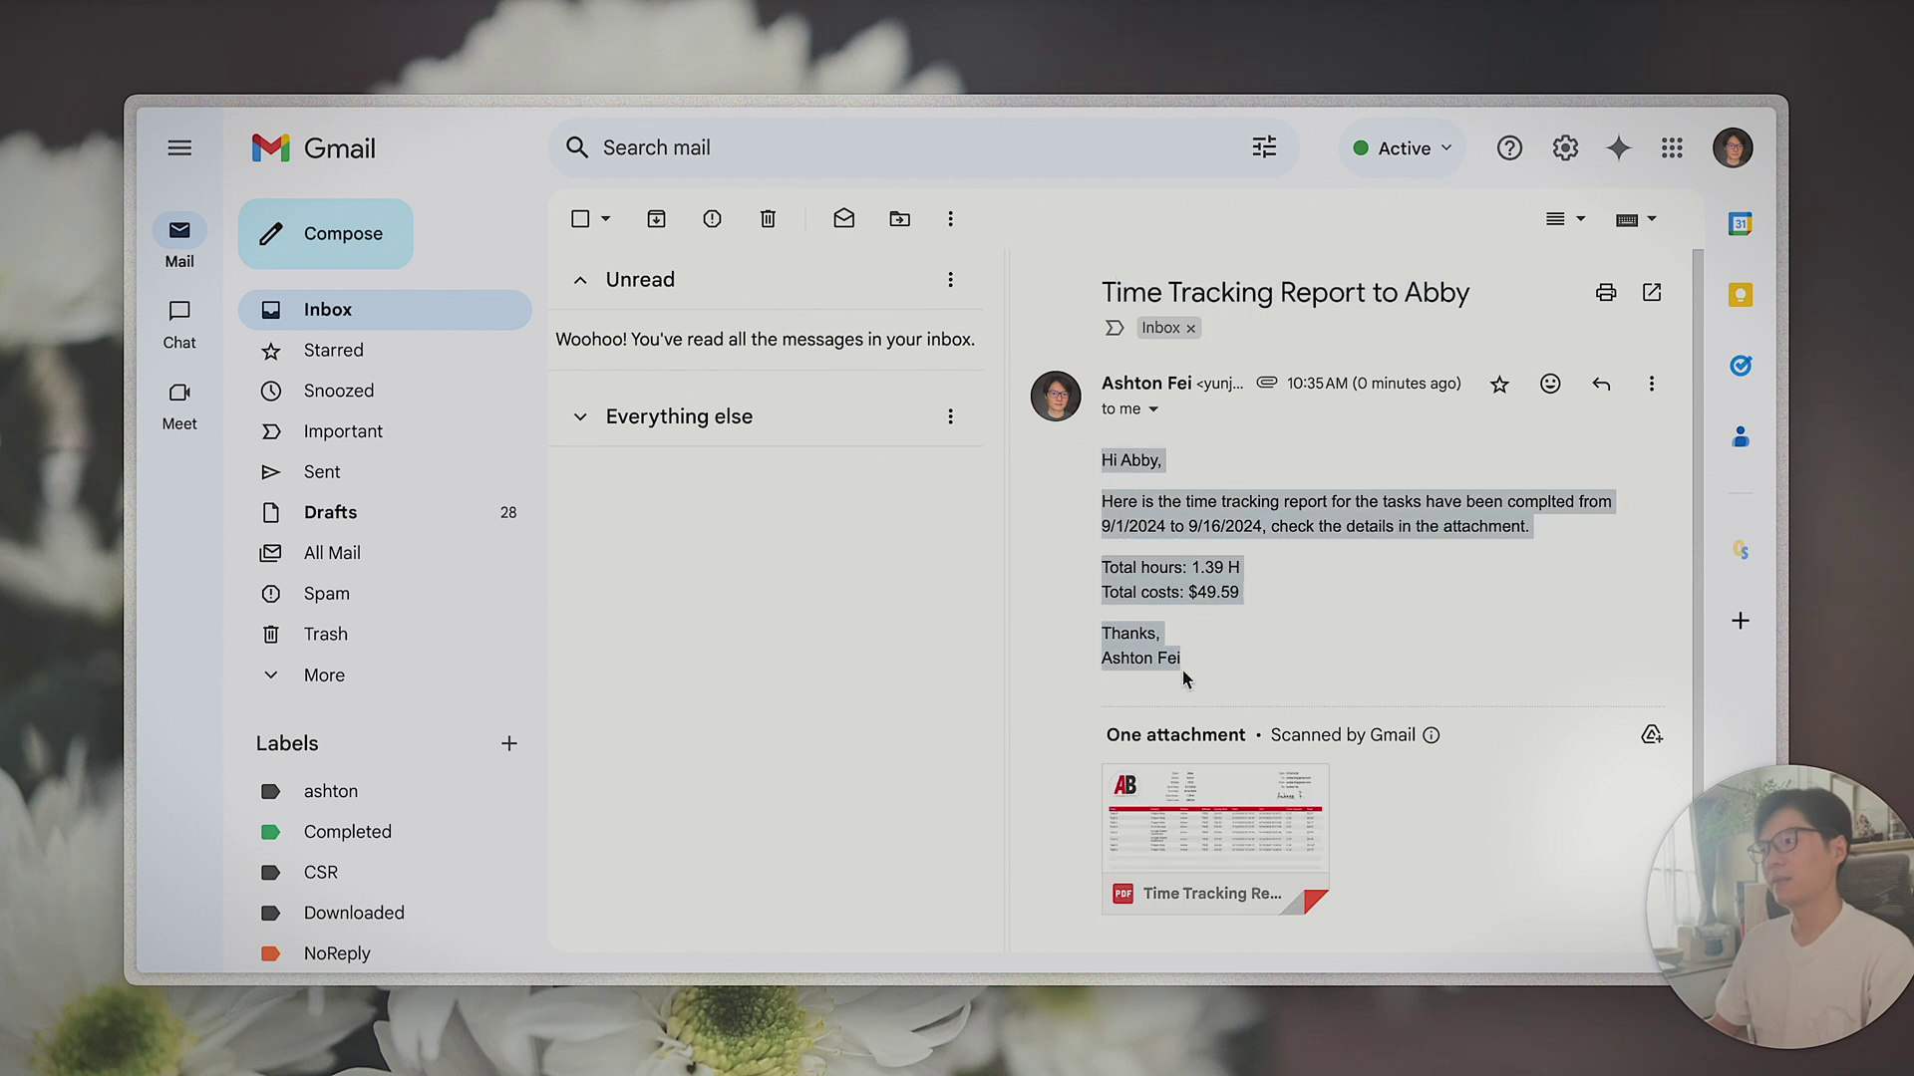
click(1224, 570)
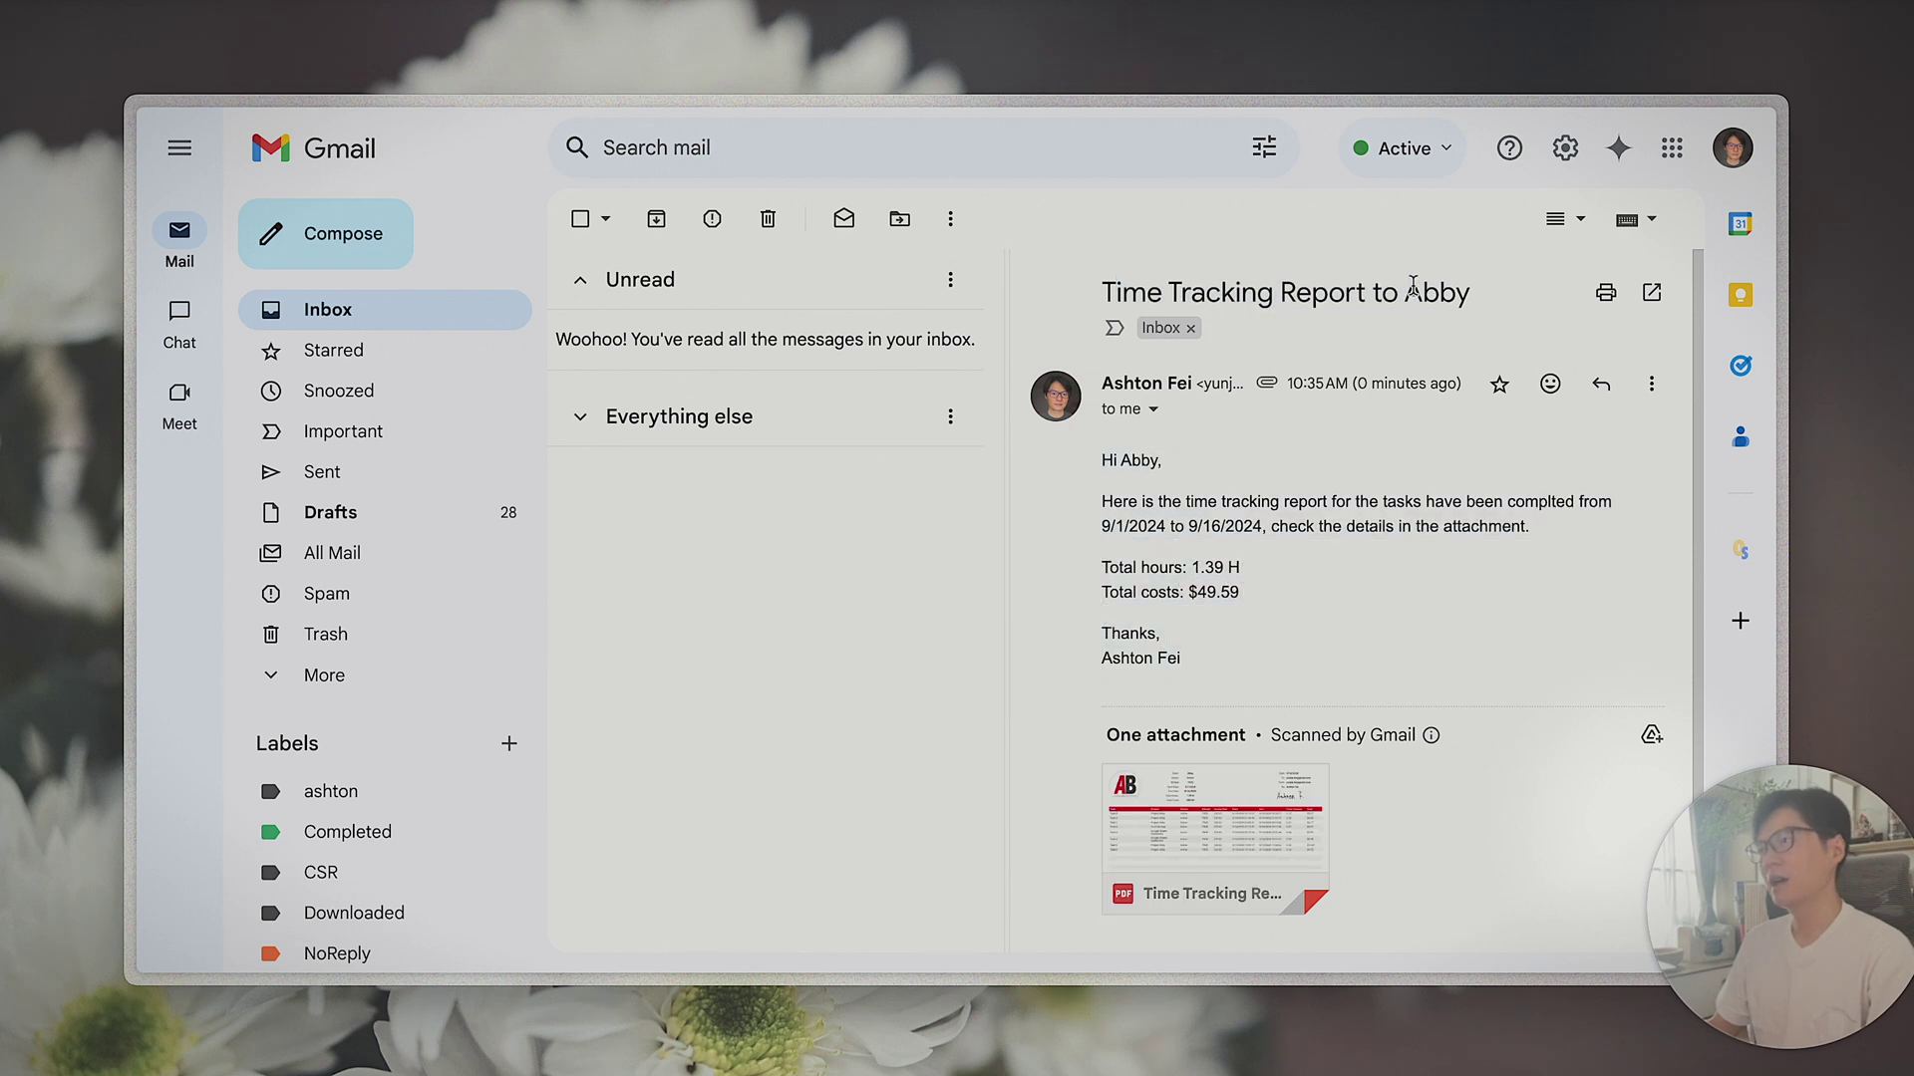
drag(1413, 289, 1511, 303)
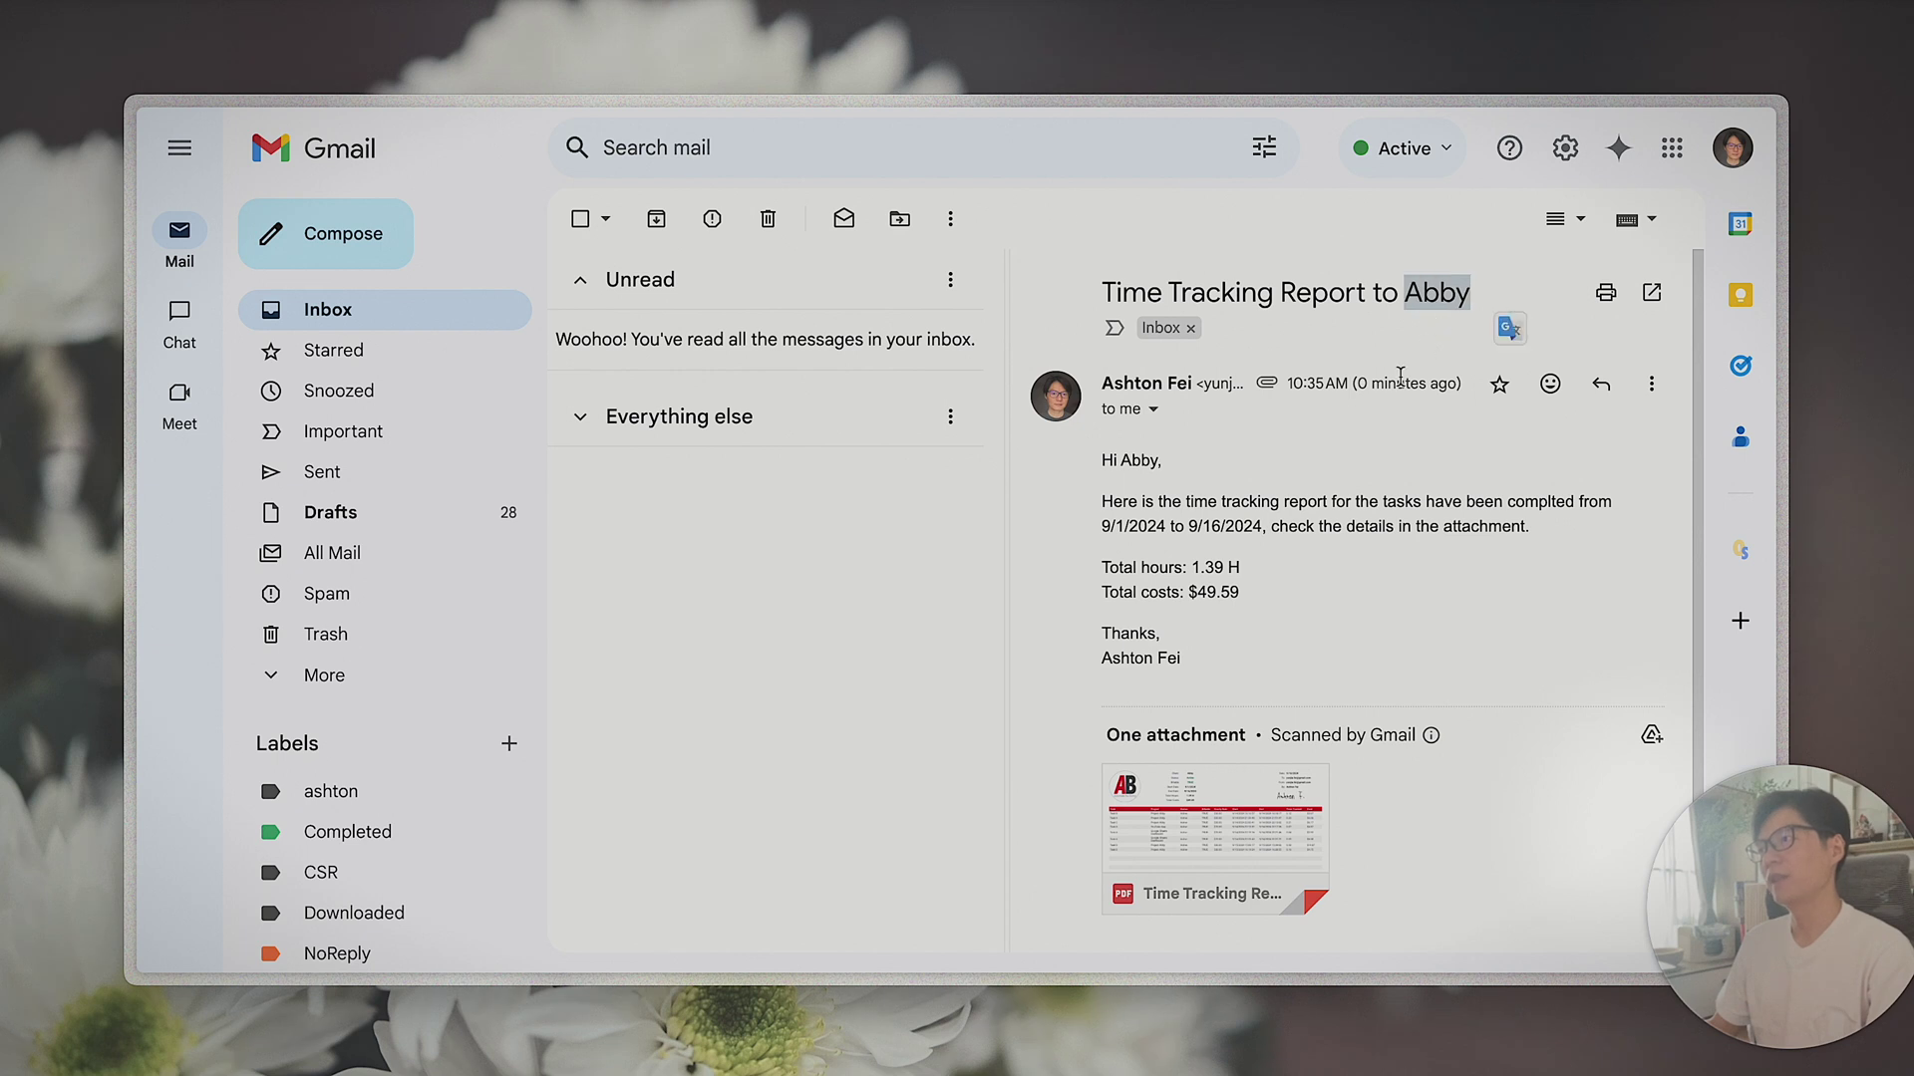
click(1135, 461)
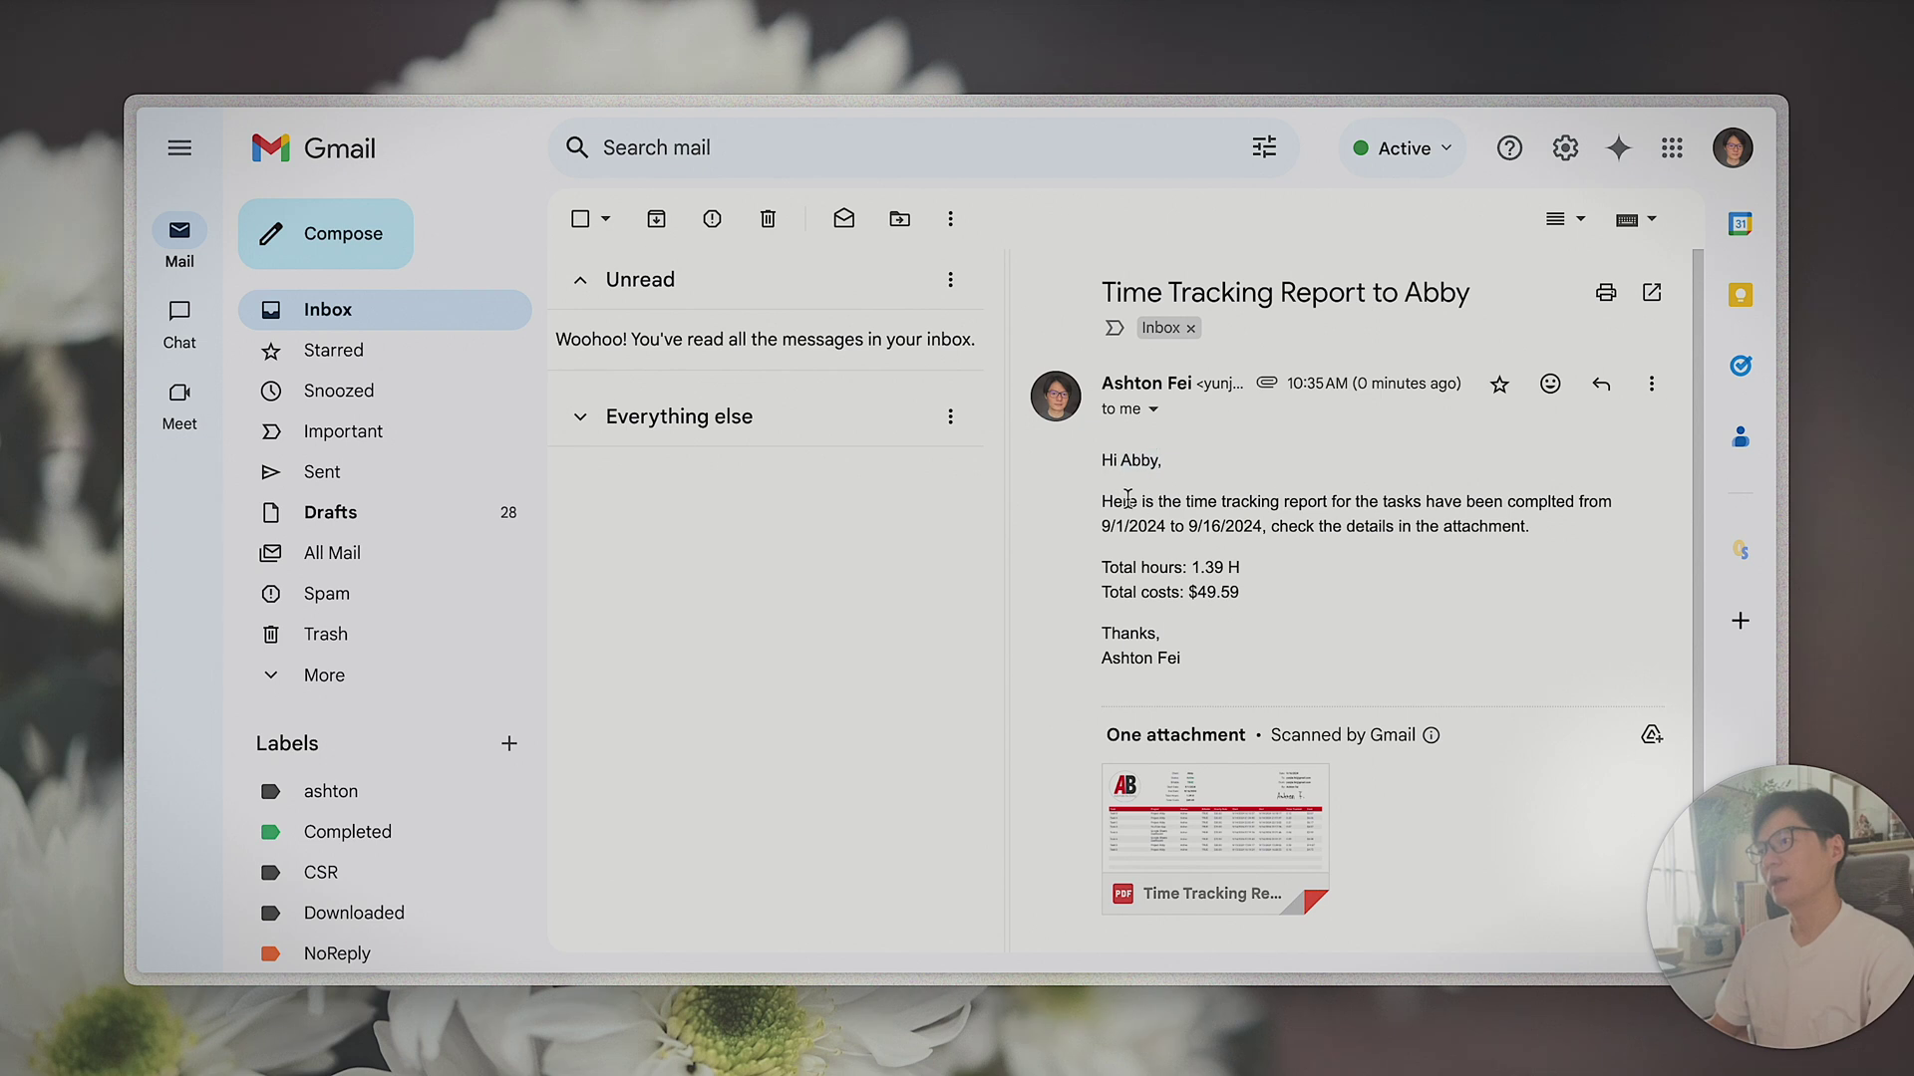
drag(1105, 499, 1531, 529)
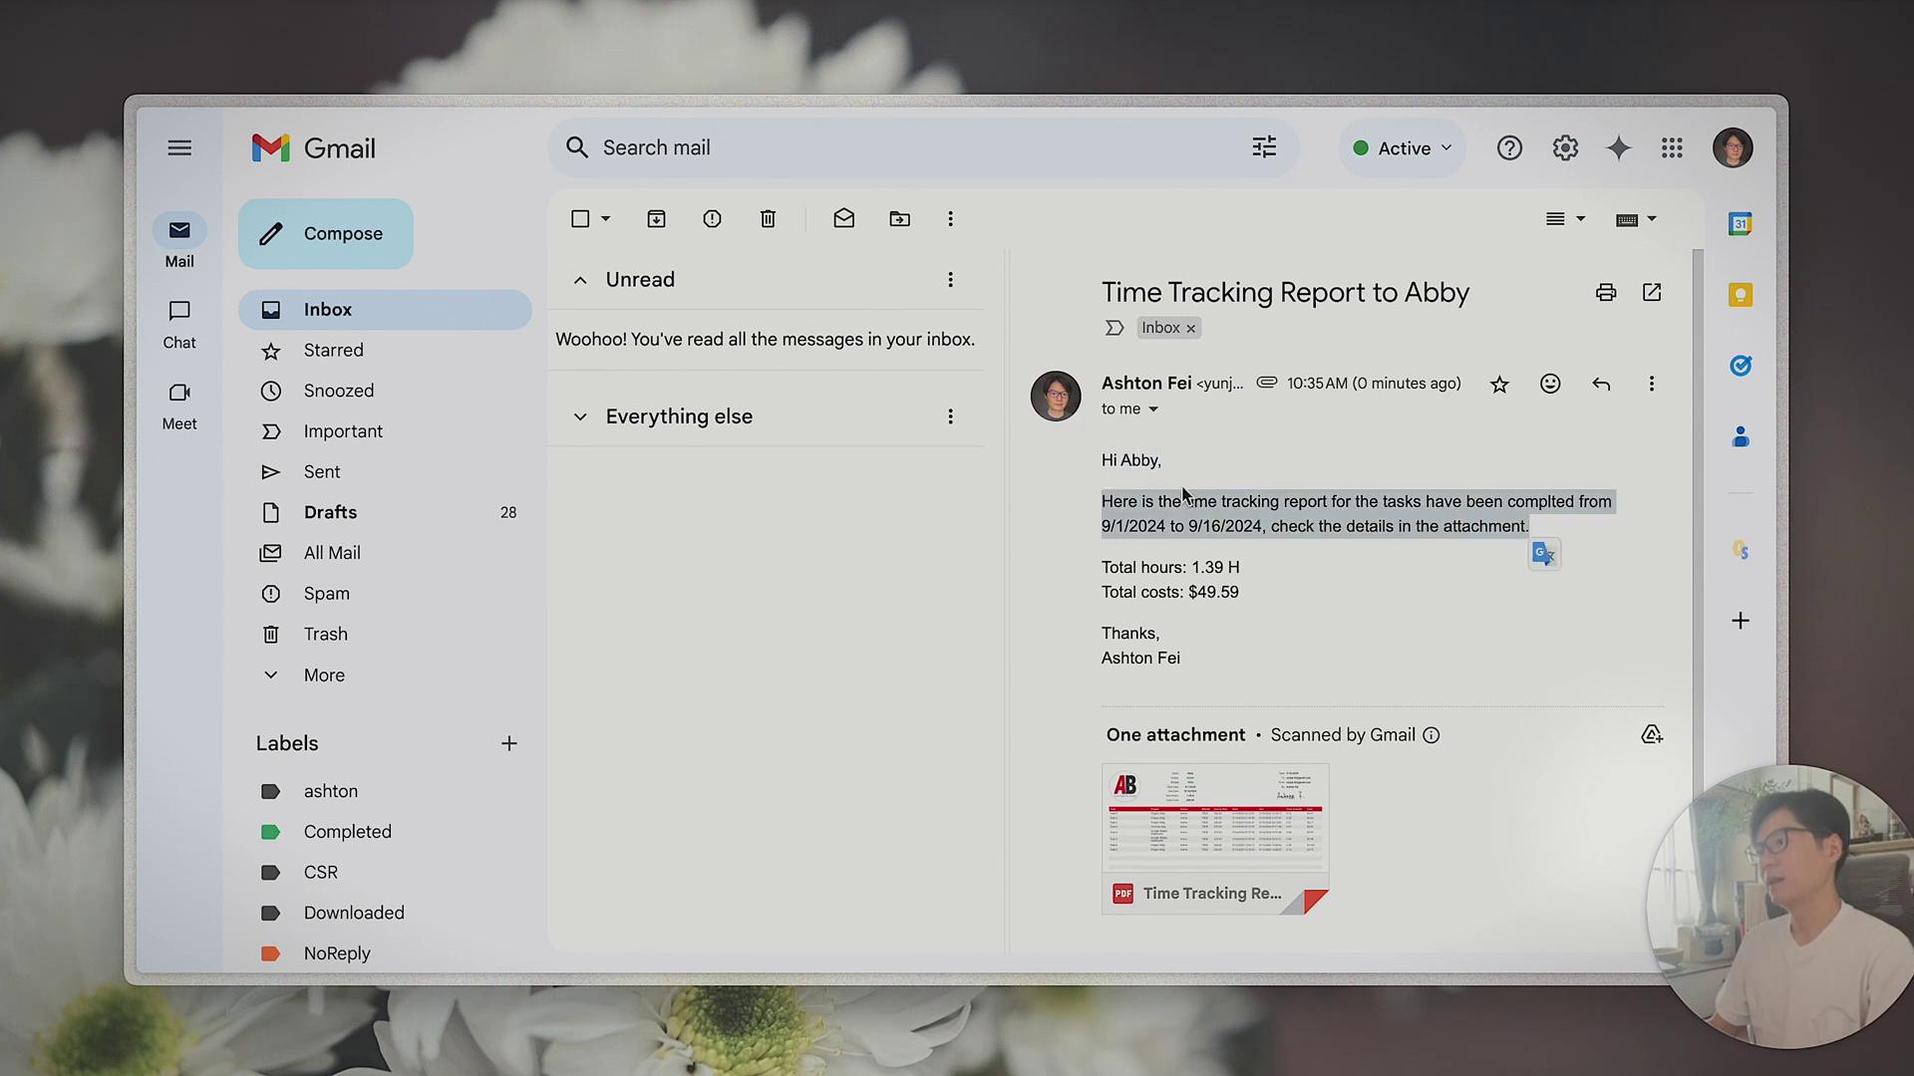
double_click(1139, 461)
drag(1102, 527, 1263, 526)
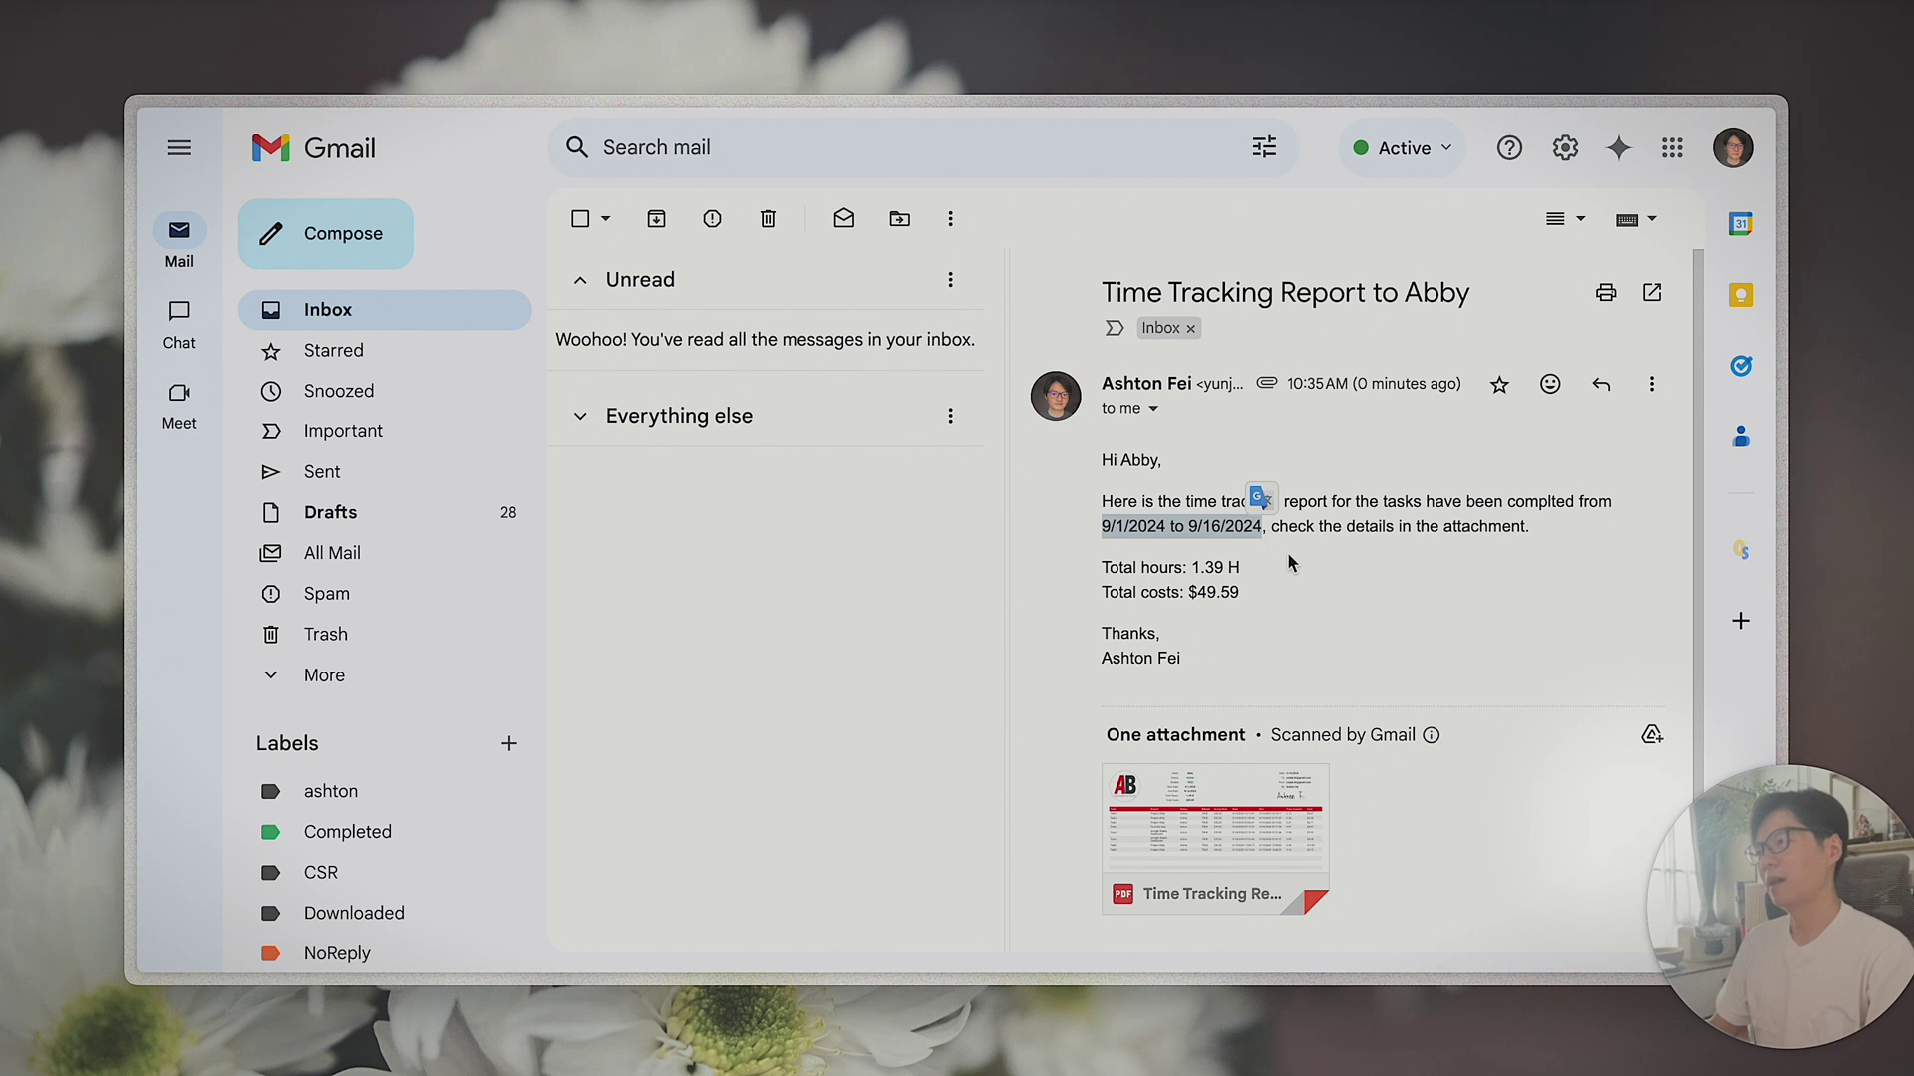
drag(1105, 566, 1188, 612)
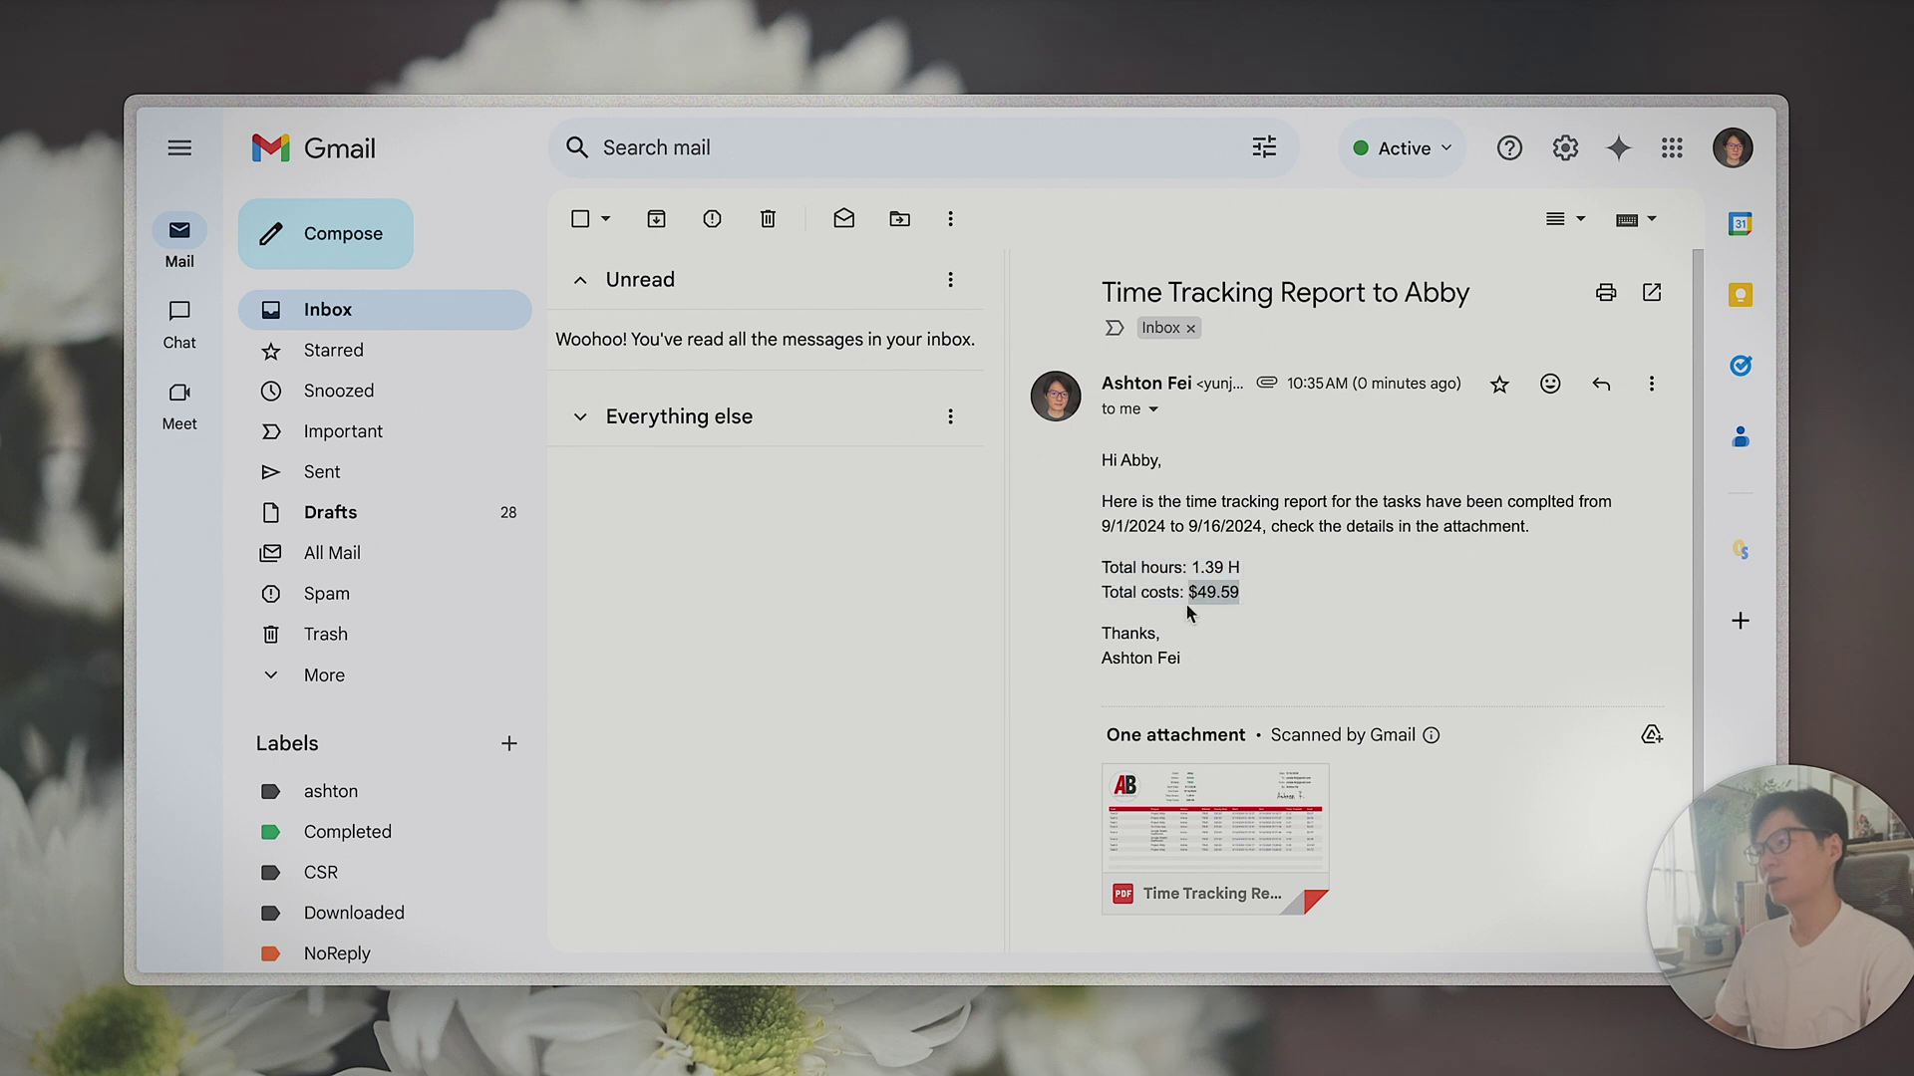
click(1309, 581)
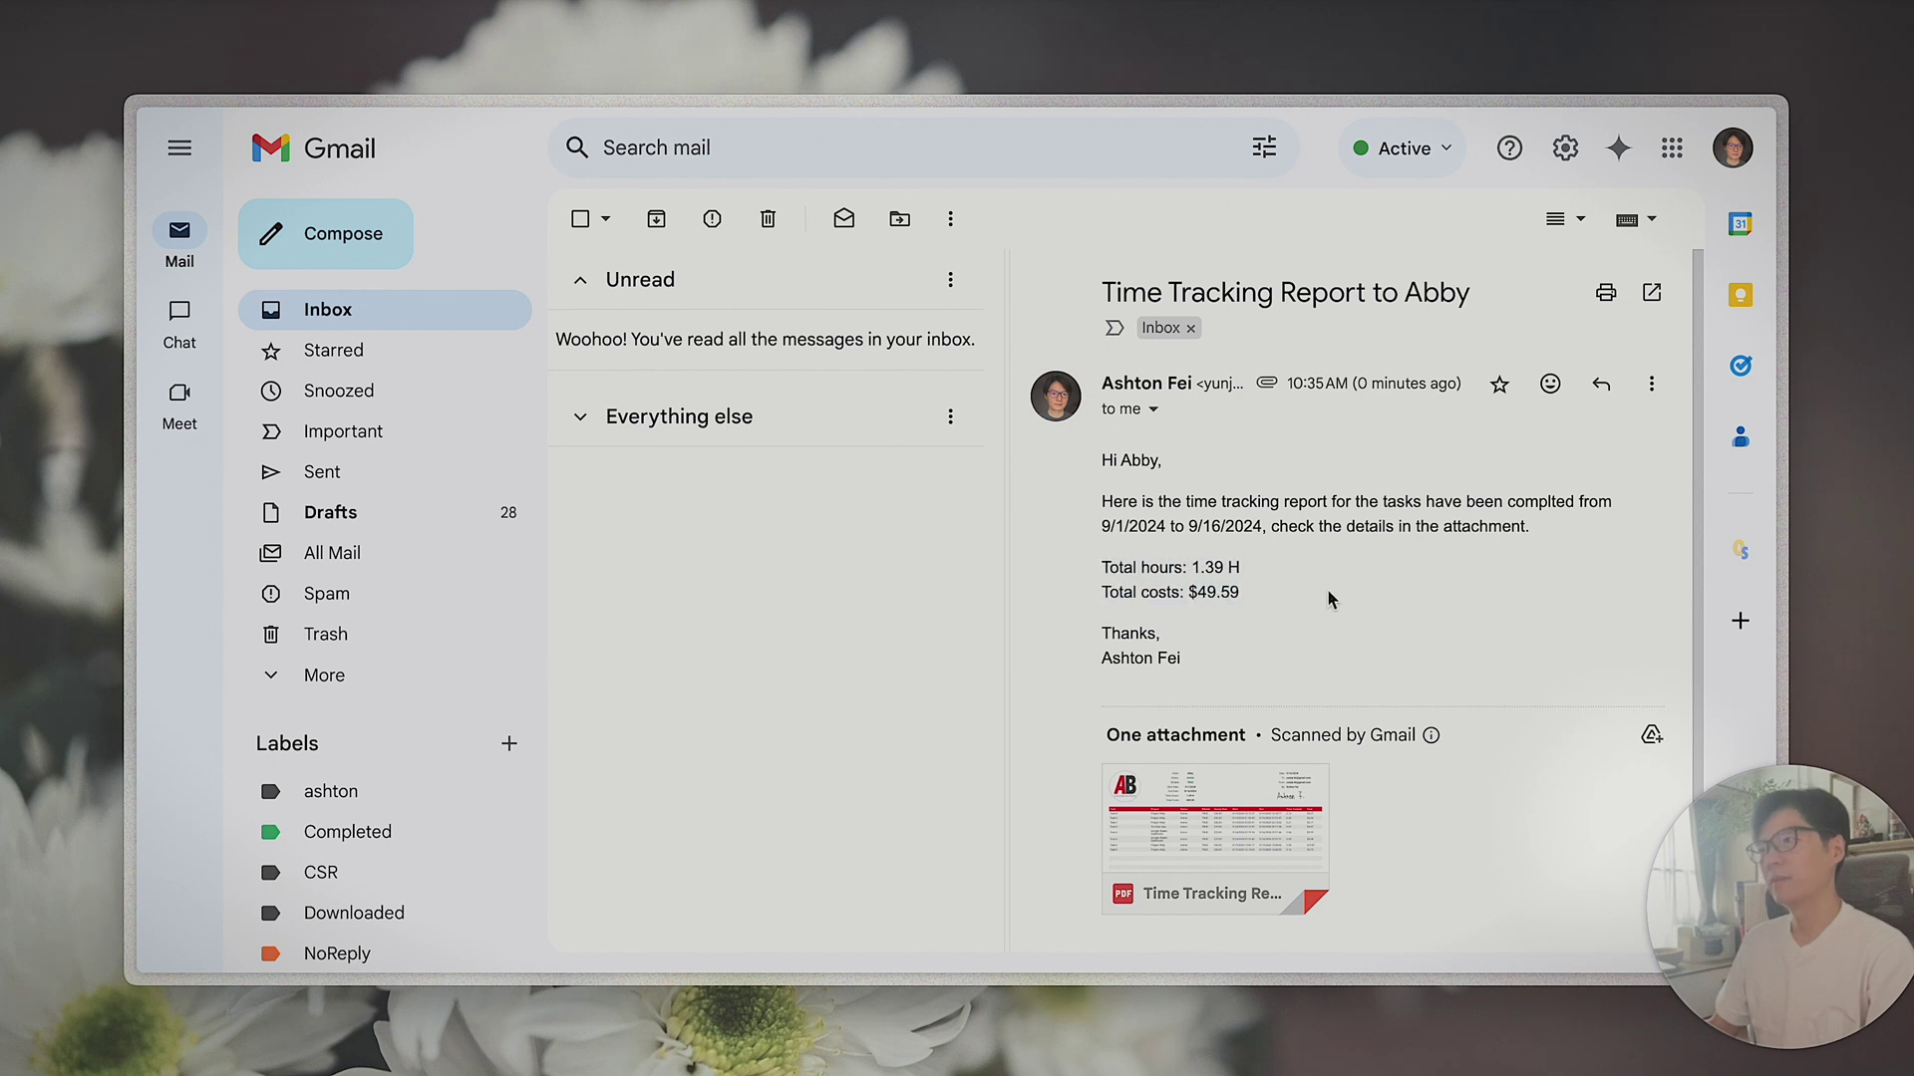
key(super+s)
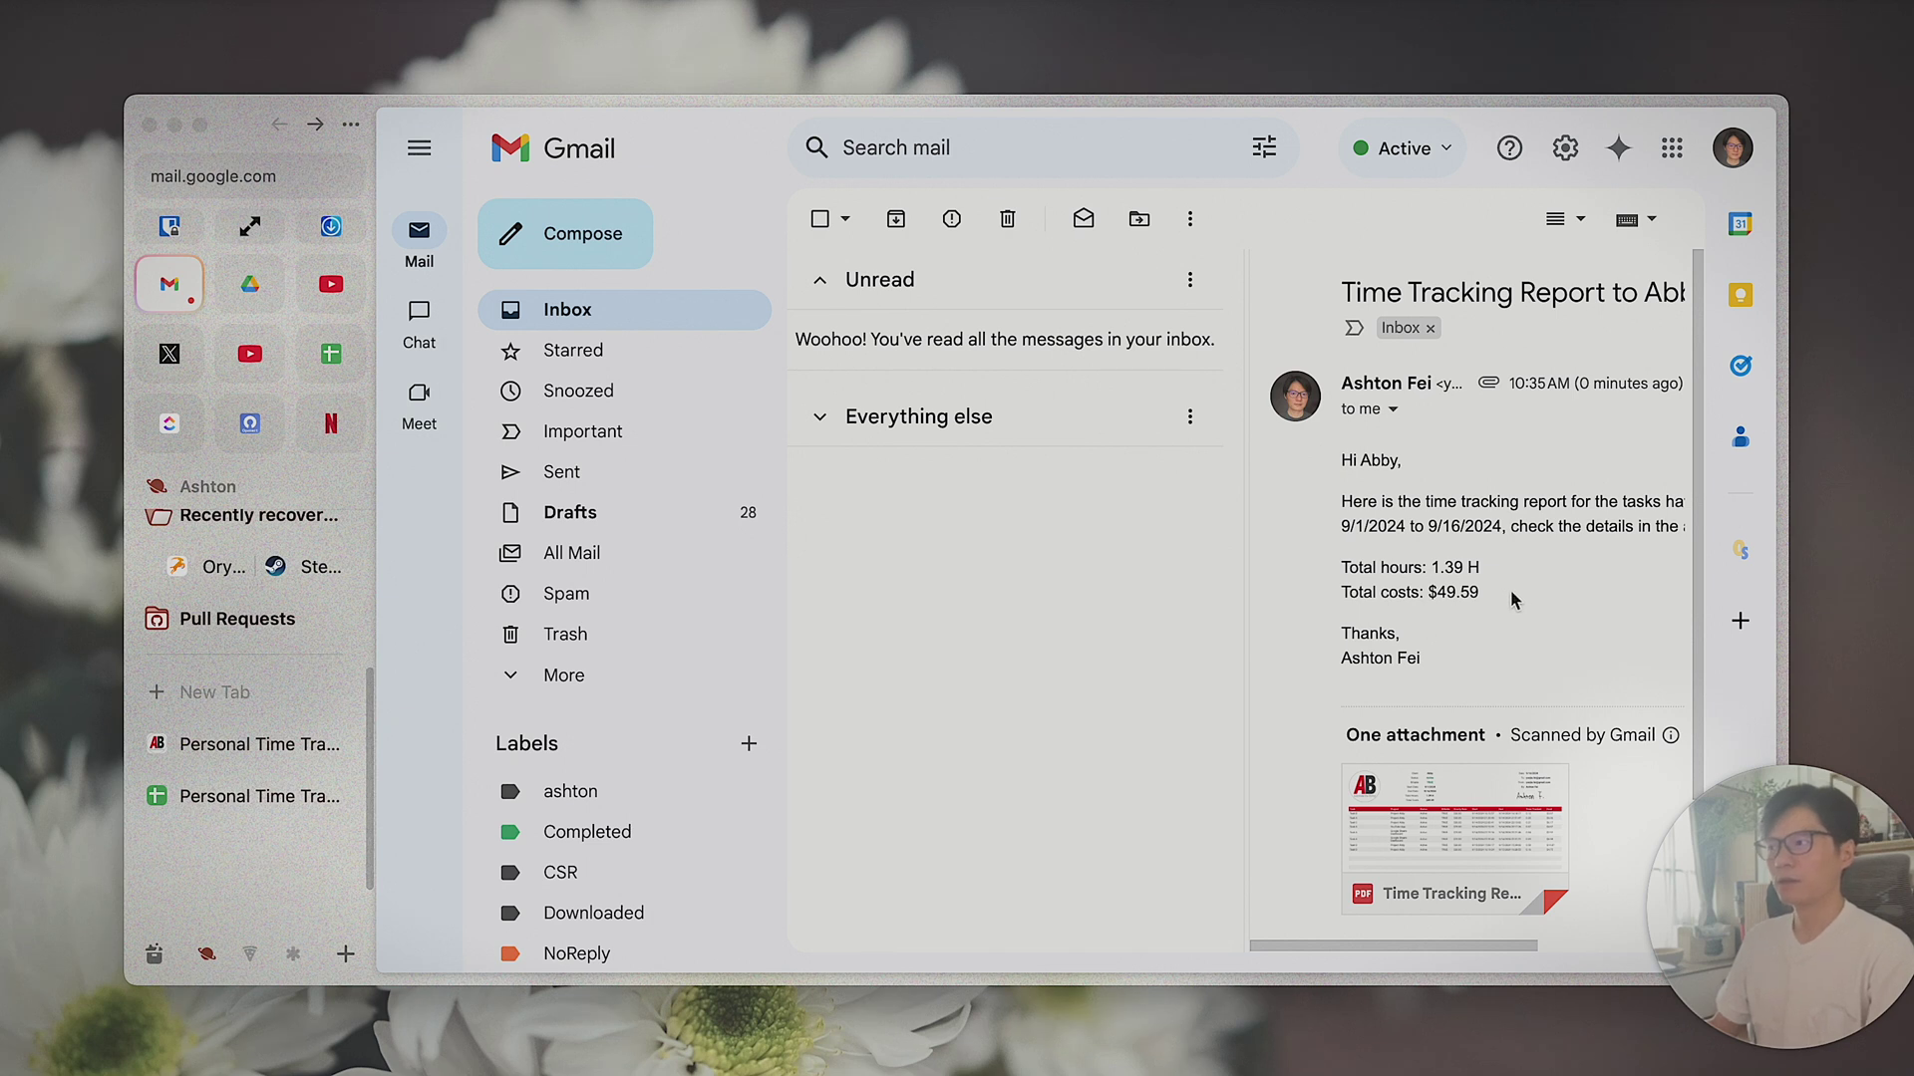
- Open Extensions > Apps Script from Personal Time Tracker and switch to the script project
click(255, 797)
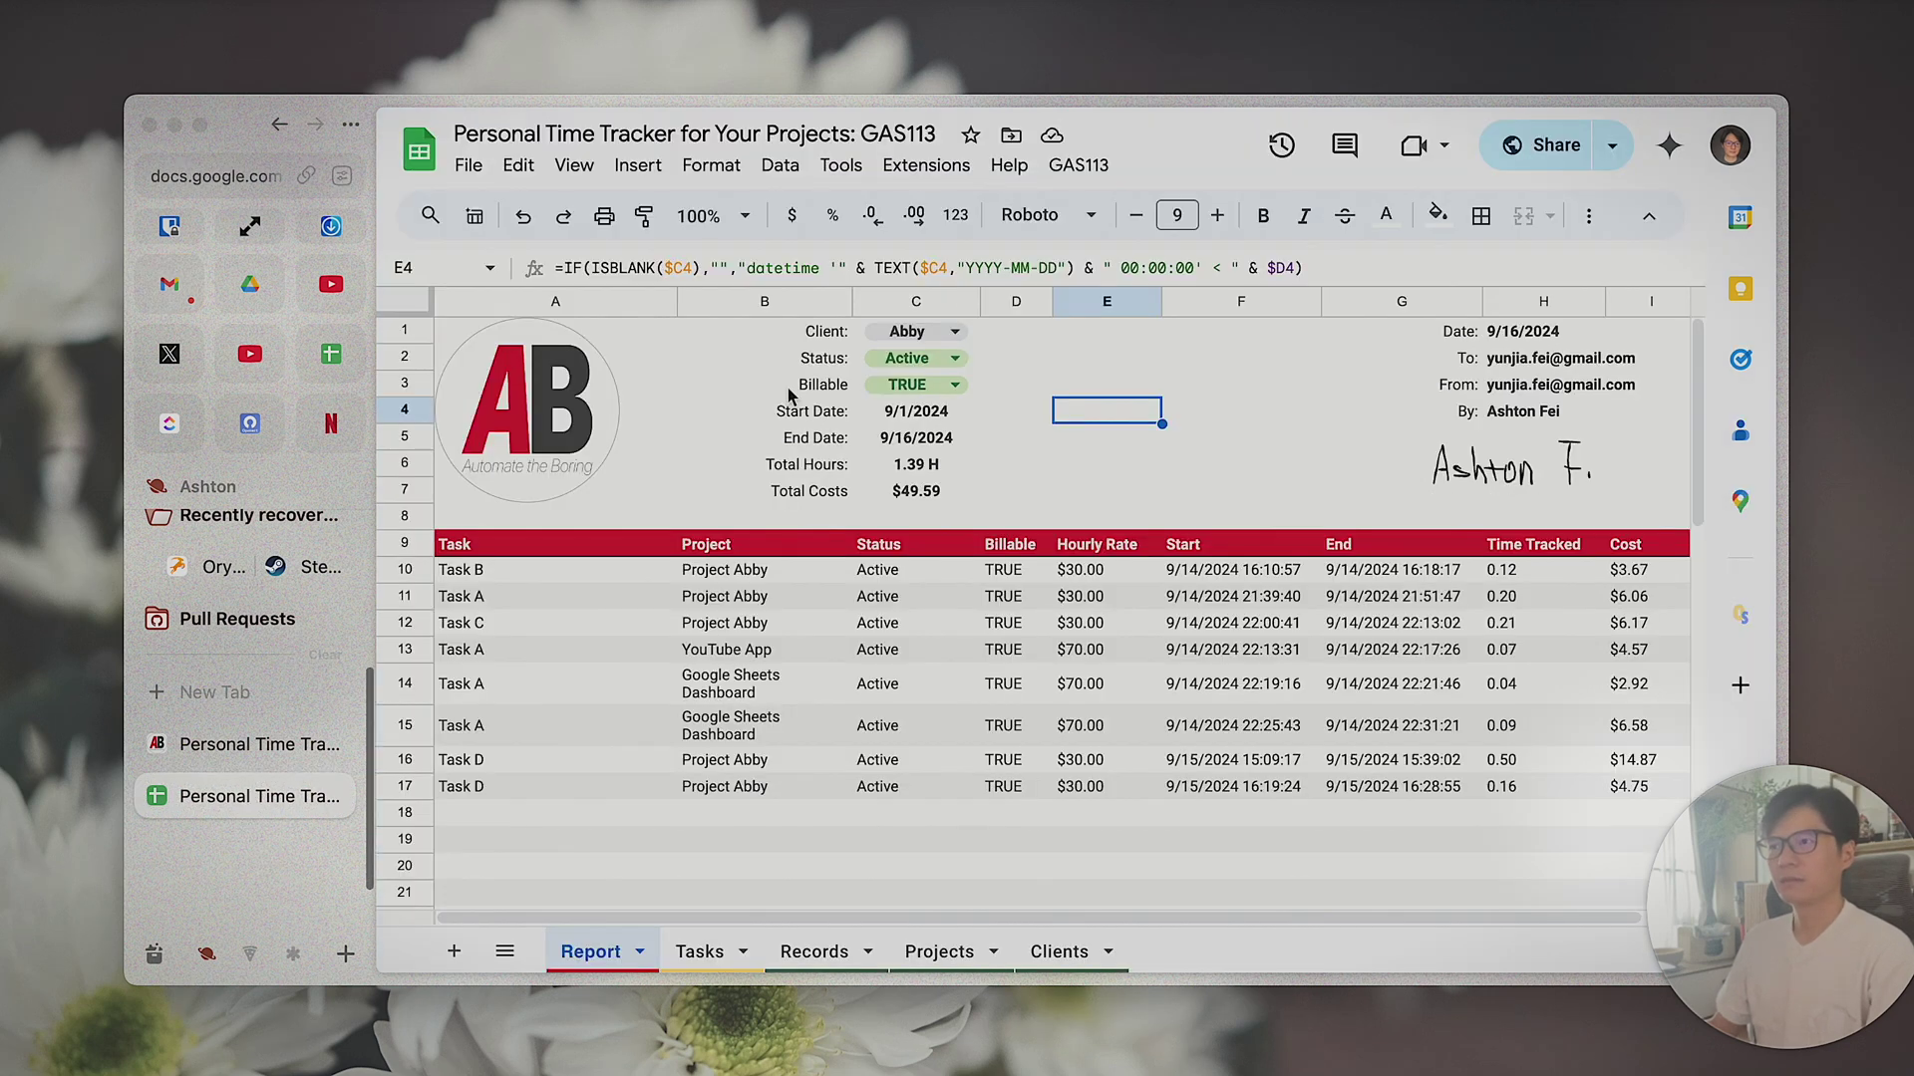
click(924, 166)
click(937, 287)
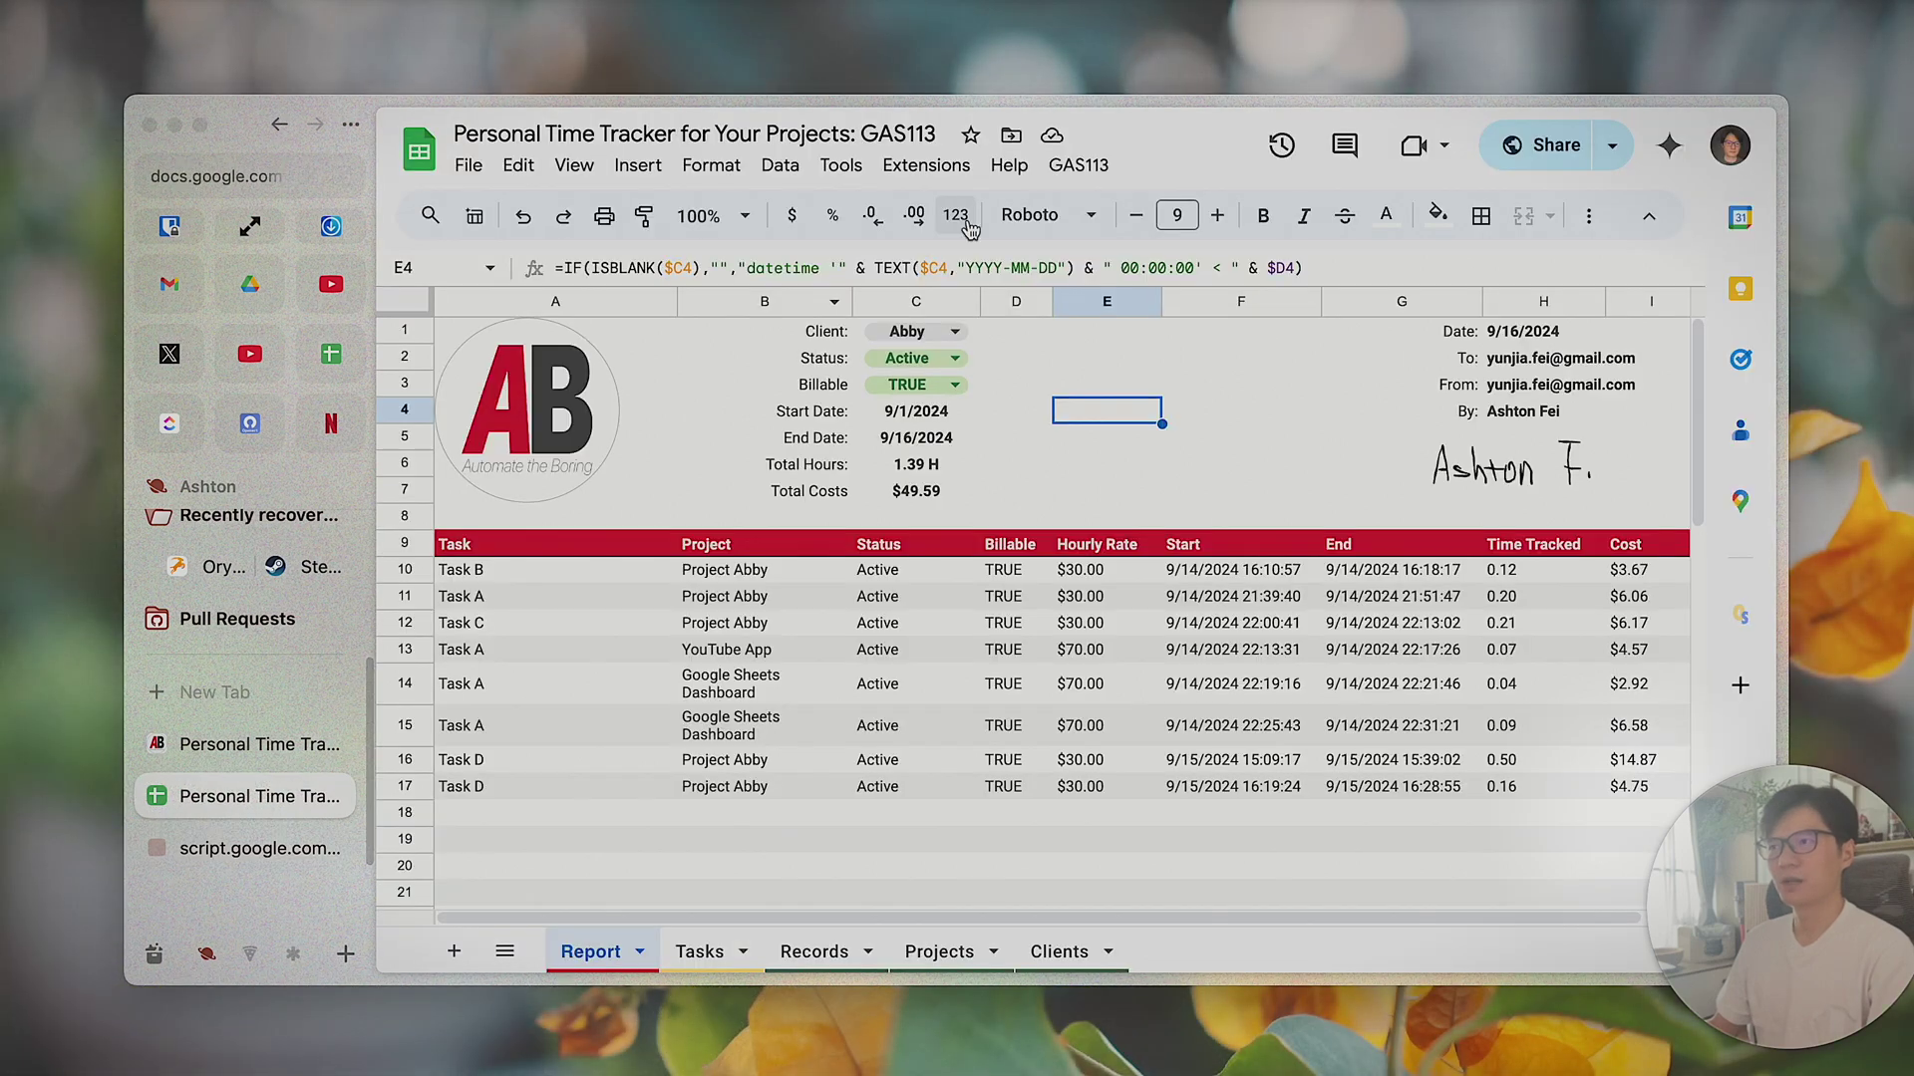
click(926, 166)
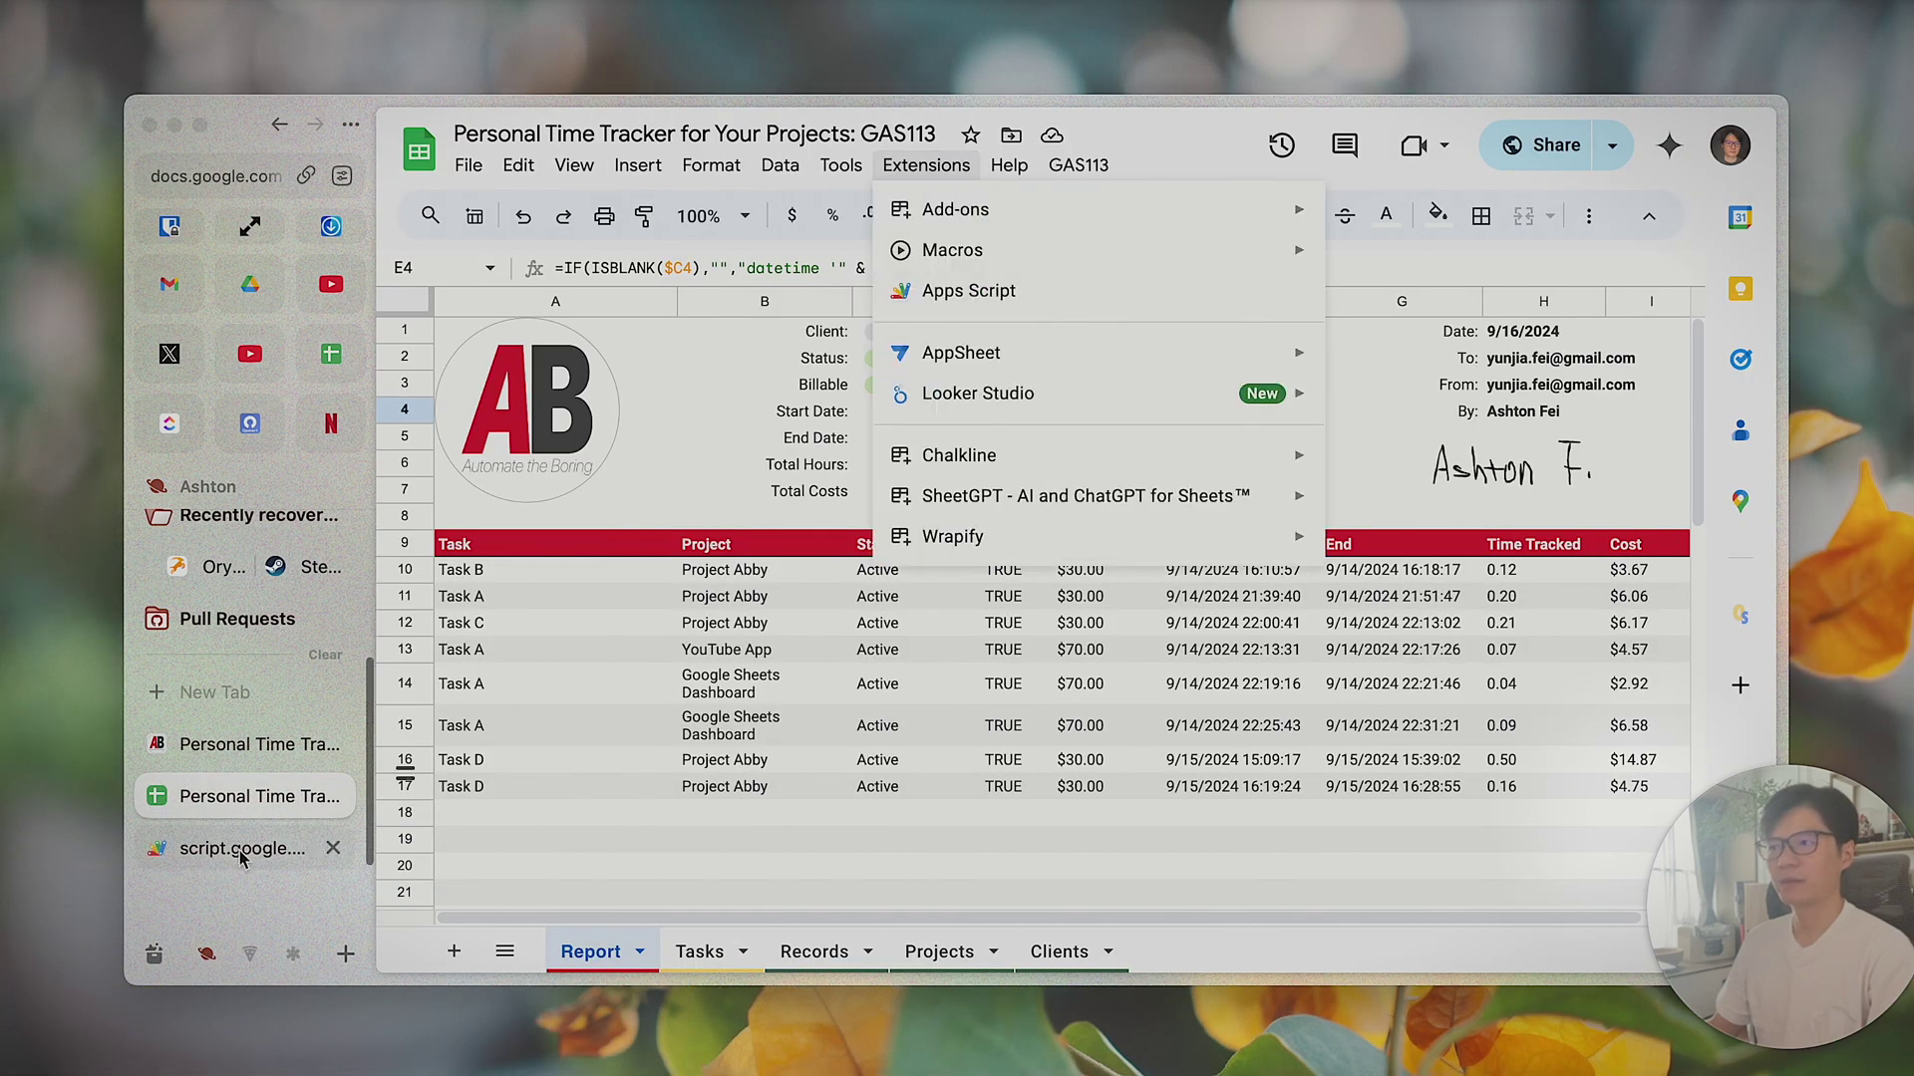
click(244, 845)
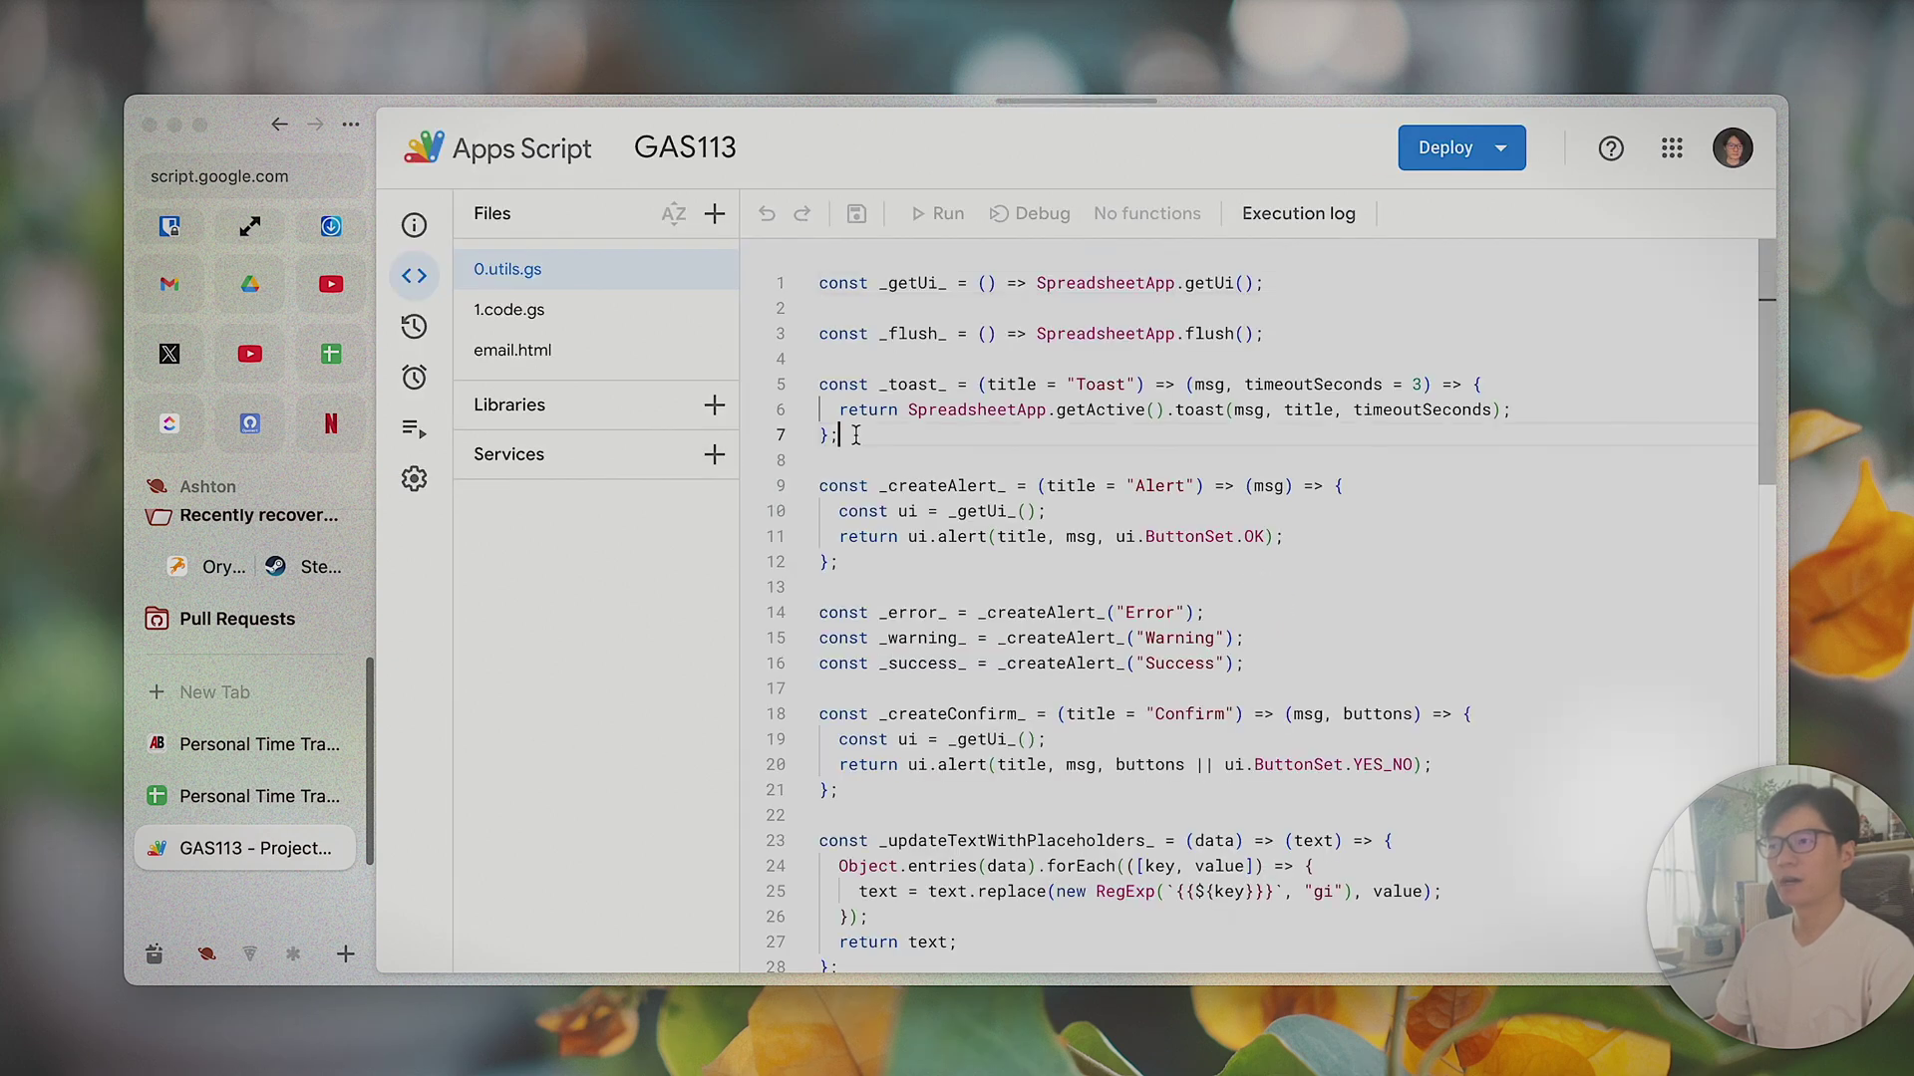
- Open 1.code.gs and select the SUBJECT string on line 16
click(909, 442)
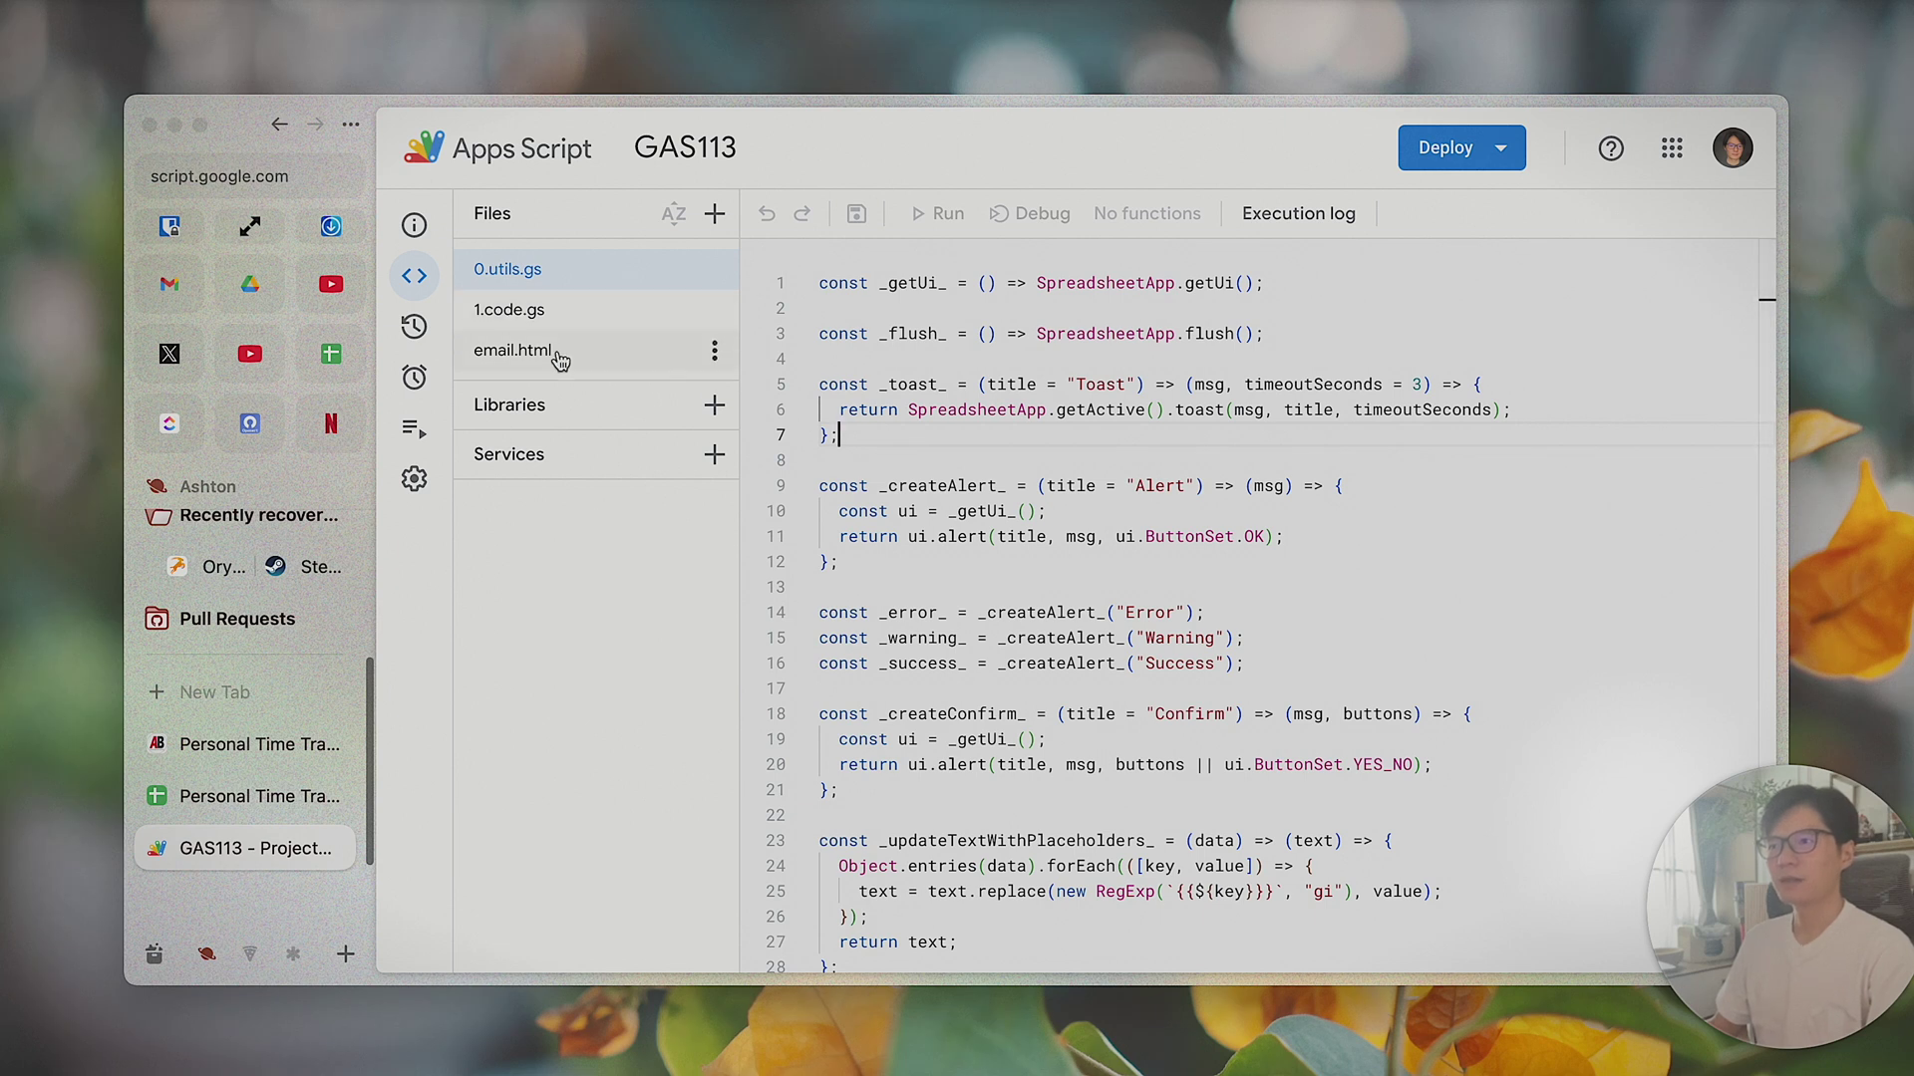
click(552, 313)
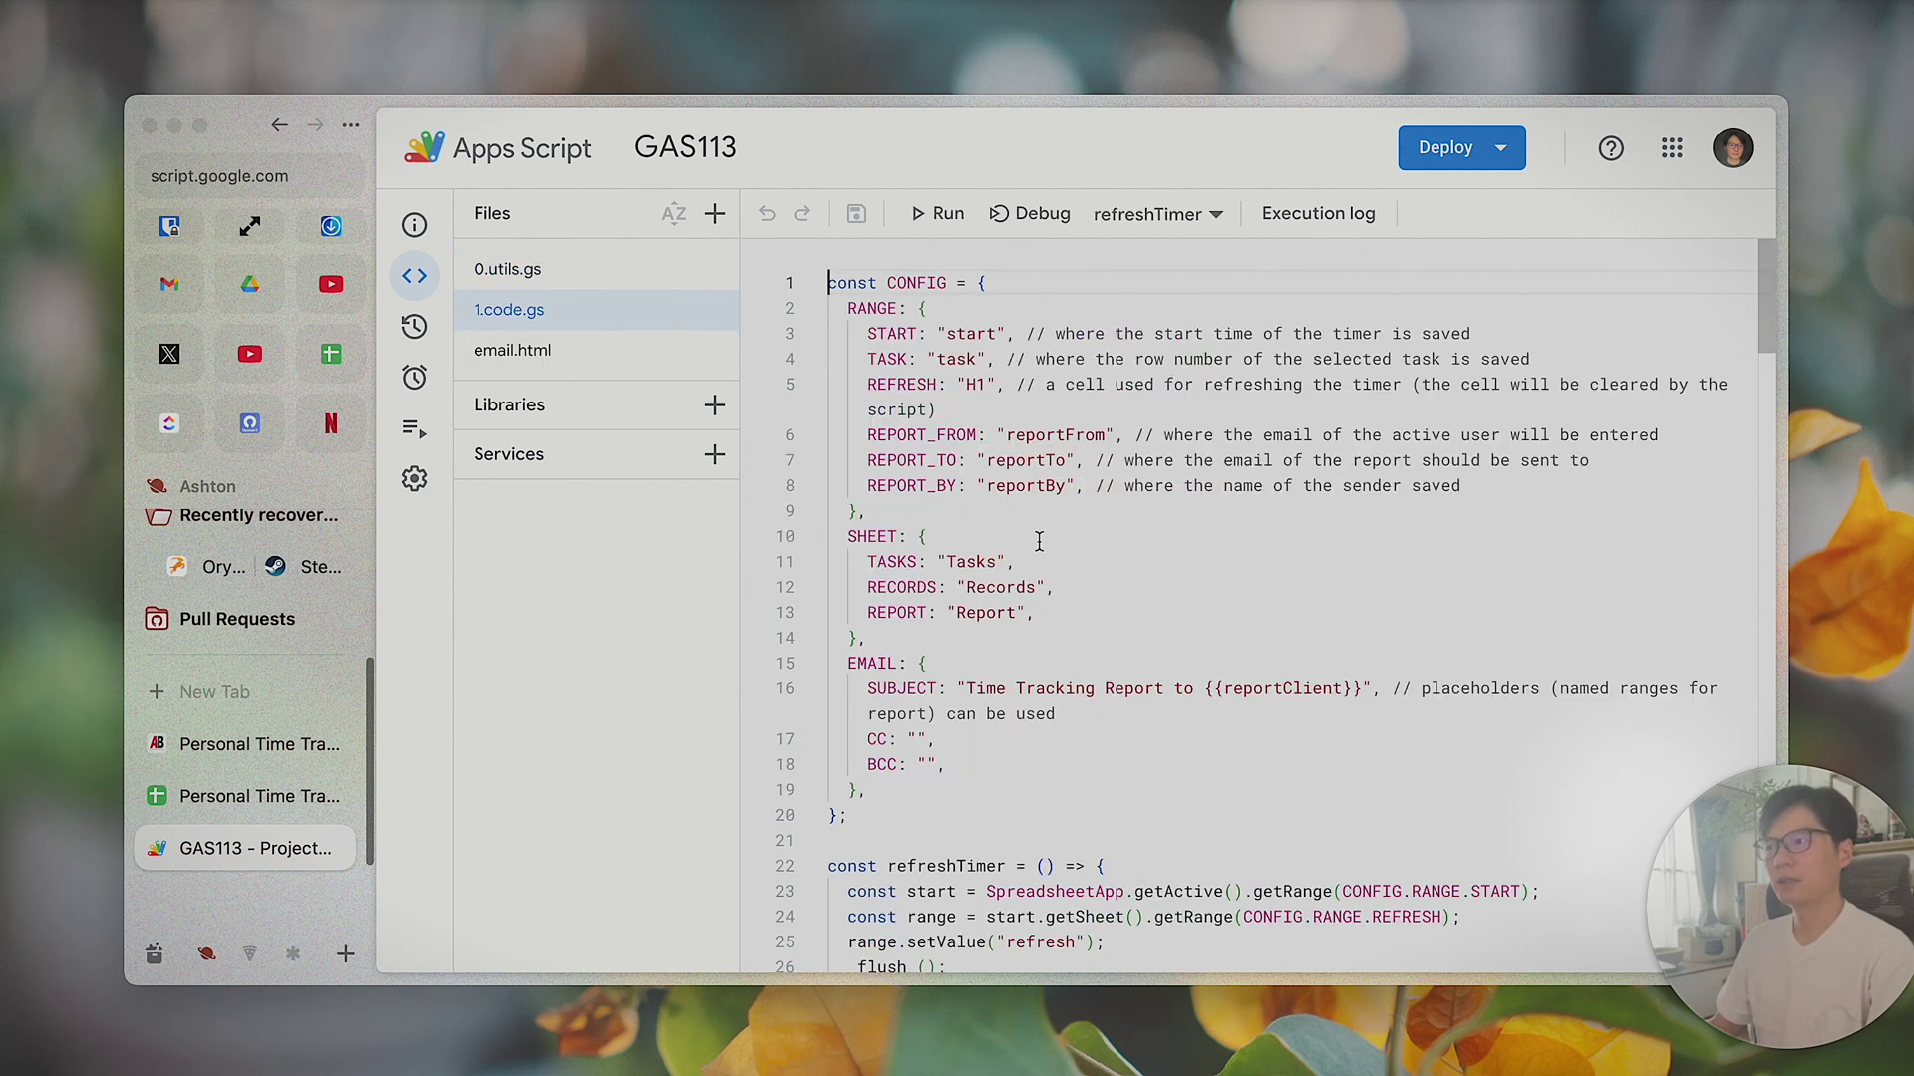
scroll(1038, 541, down, 3)
scroll(1096, 525, up, 3)
drag(963, 688, 1369, 683)
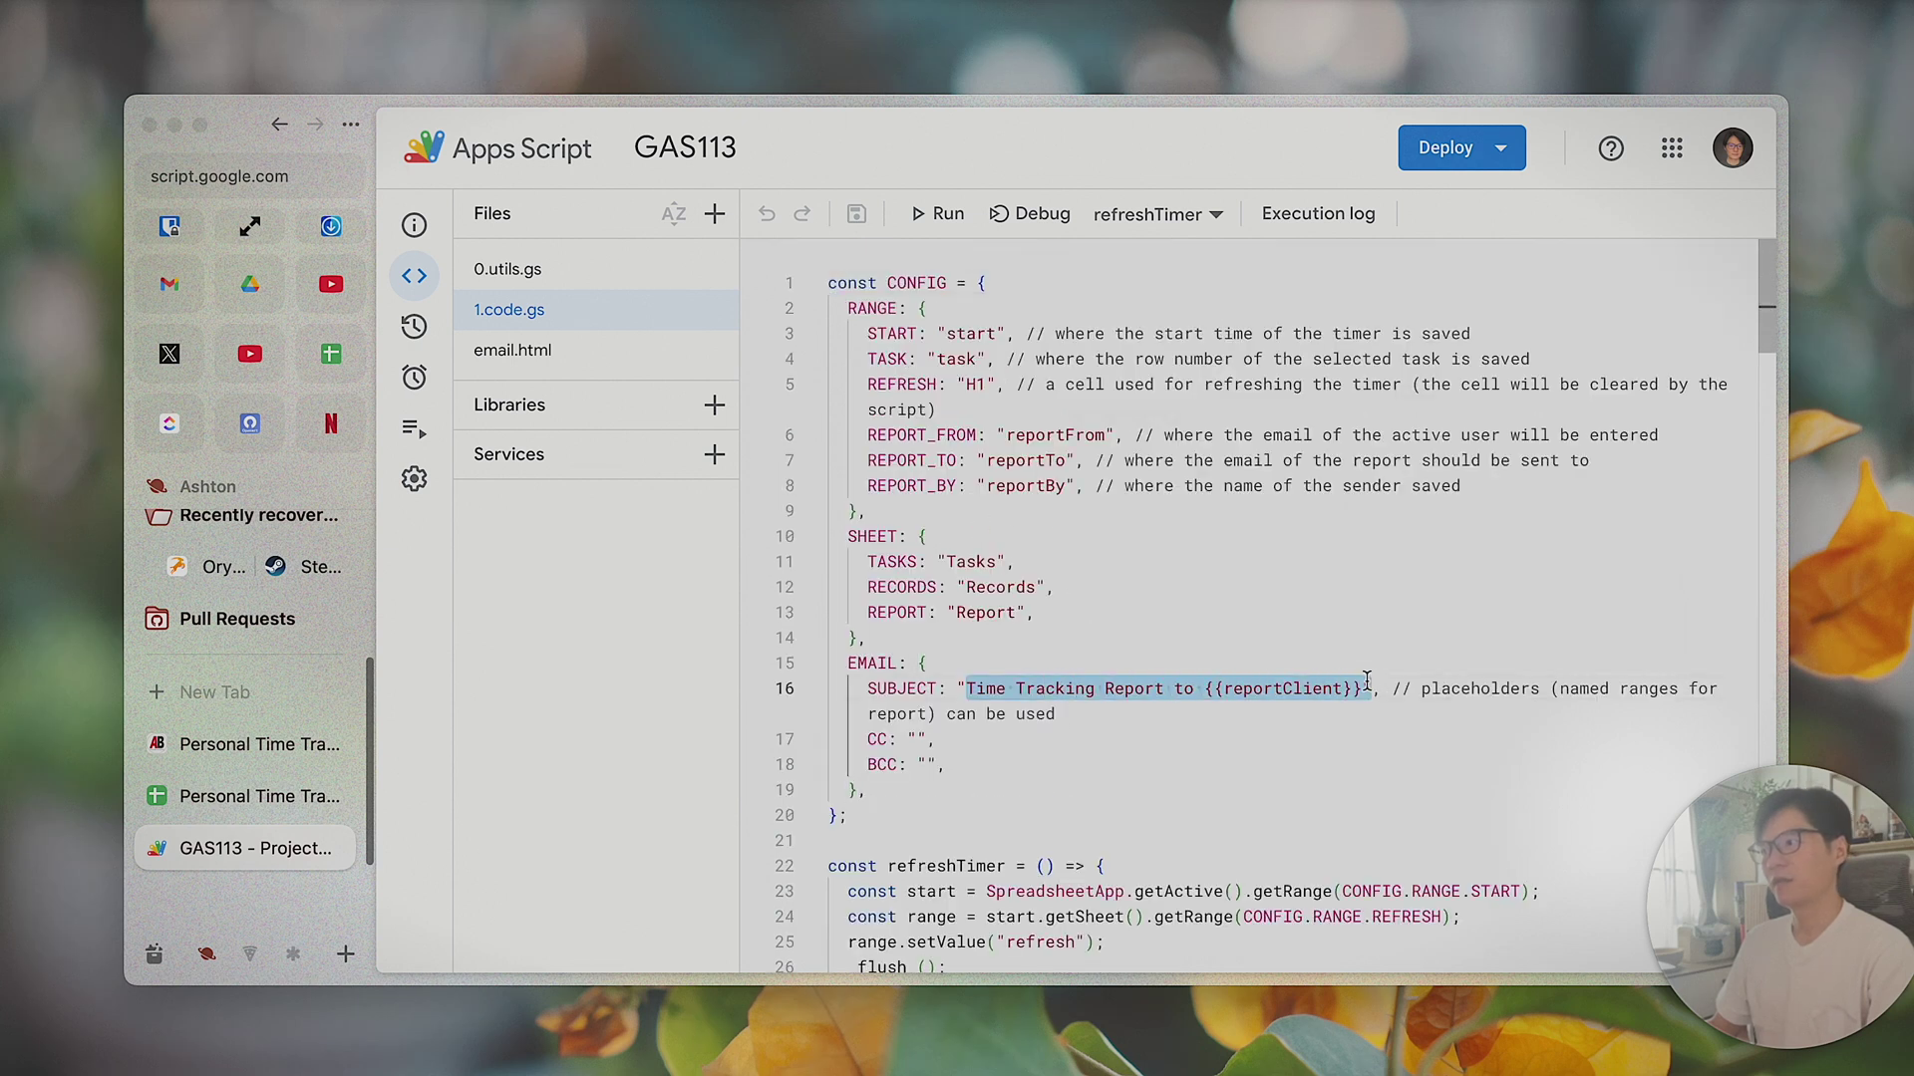
click(1054, 688)
- Highlight the {{reportClient}} placeholder within the subject text
click(1293, 687)
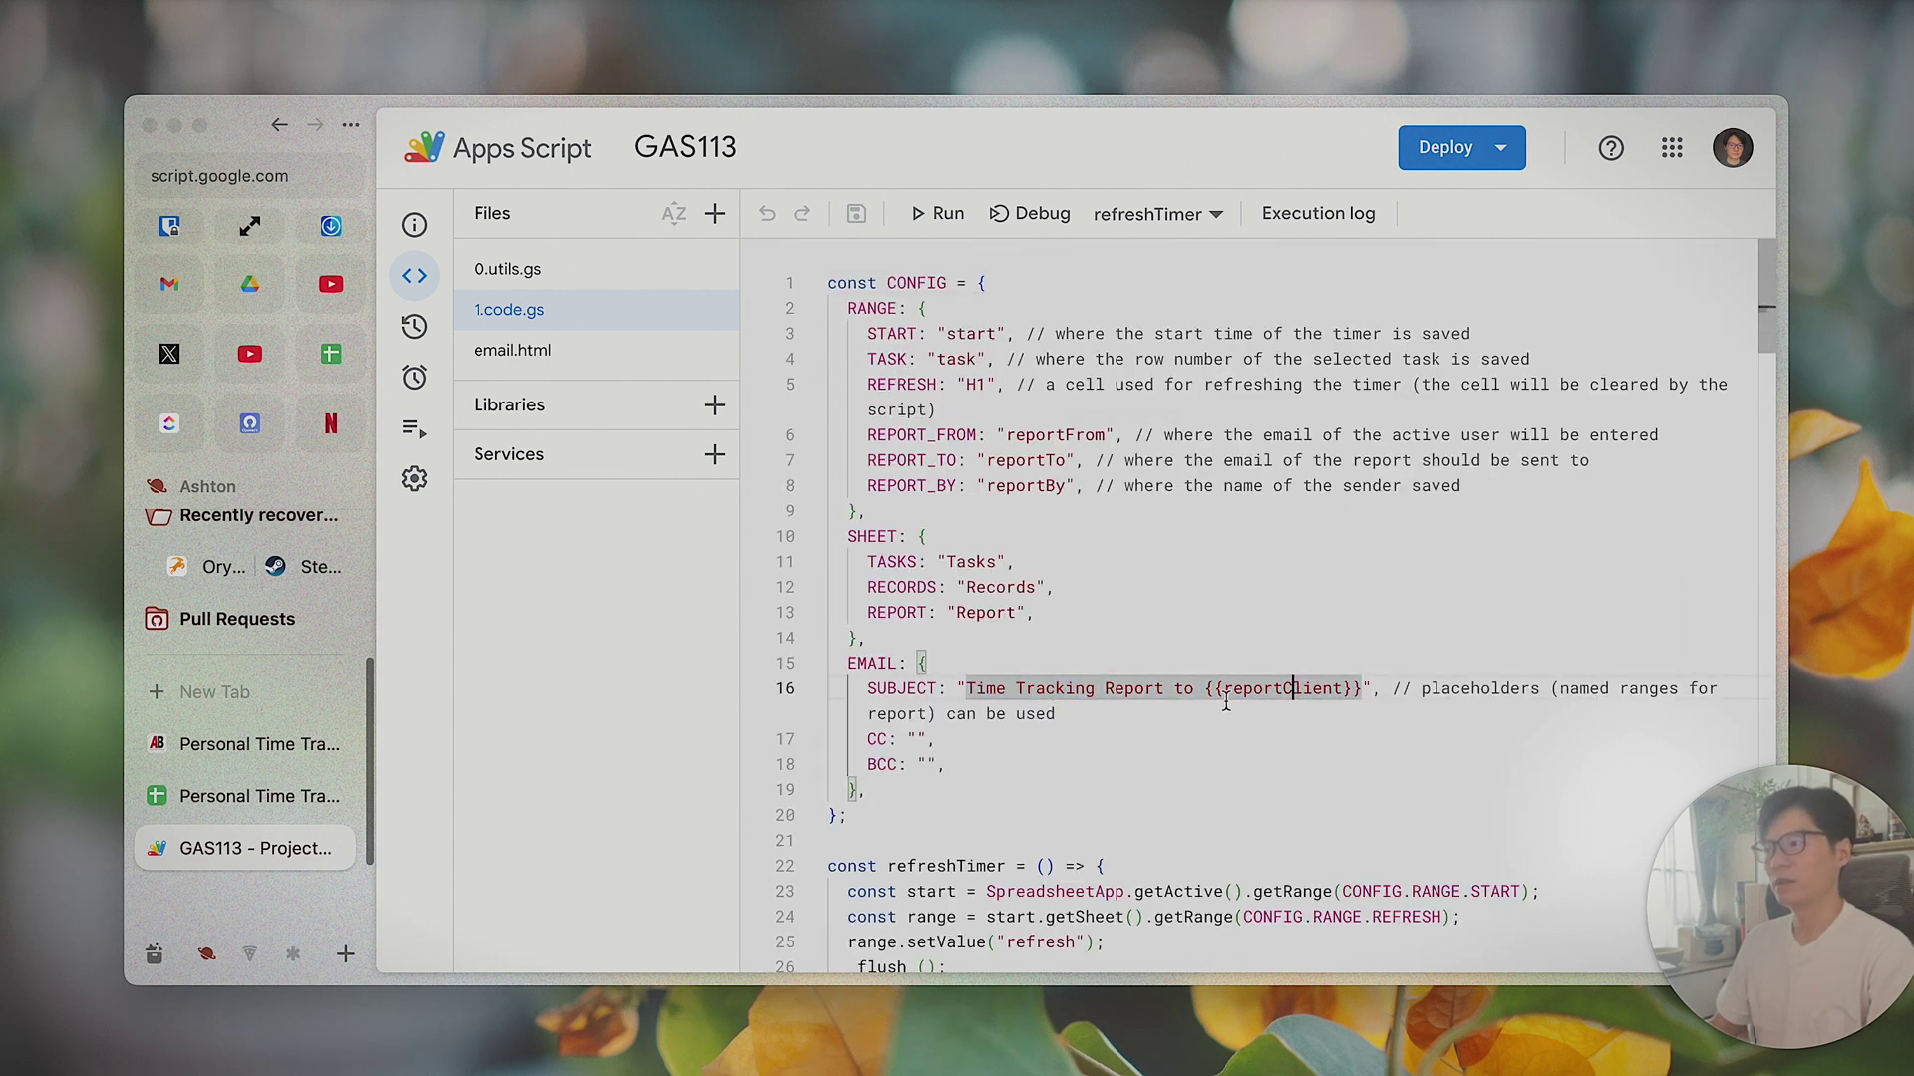
key(Down)
double_click(1284, 688)
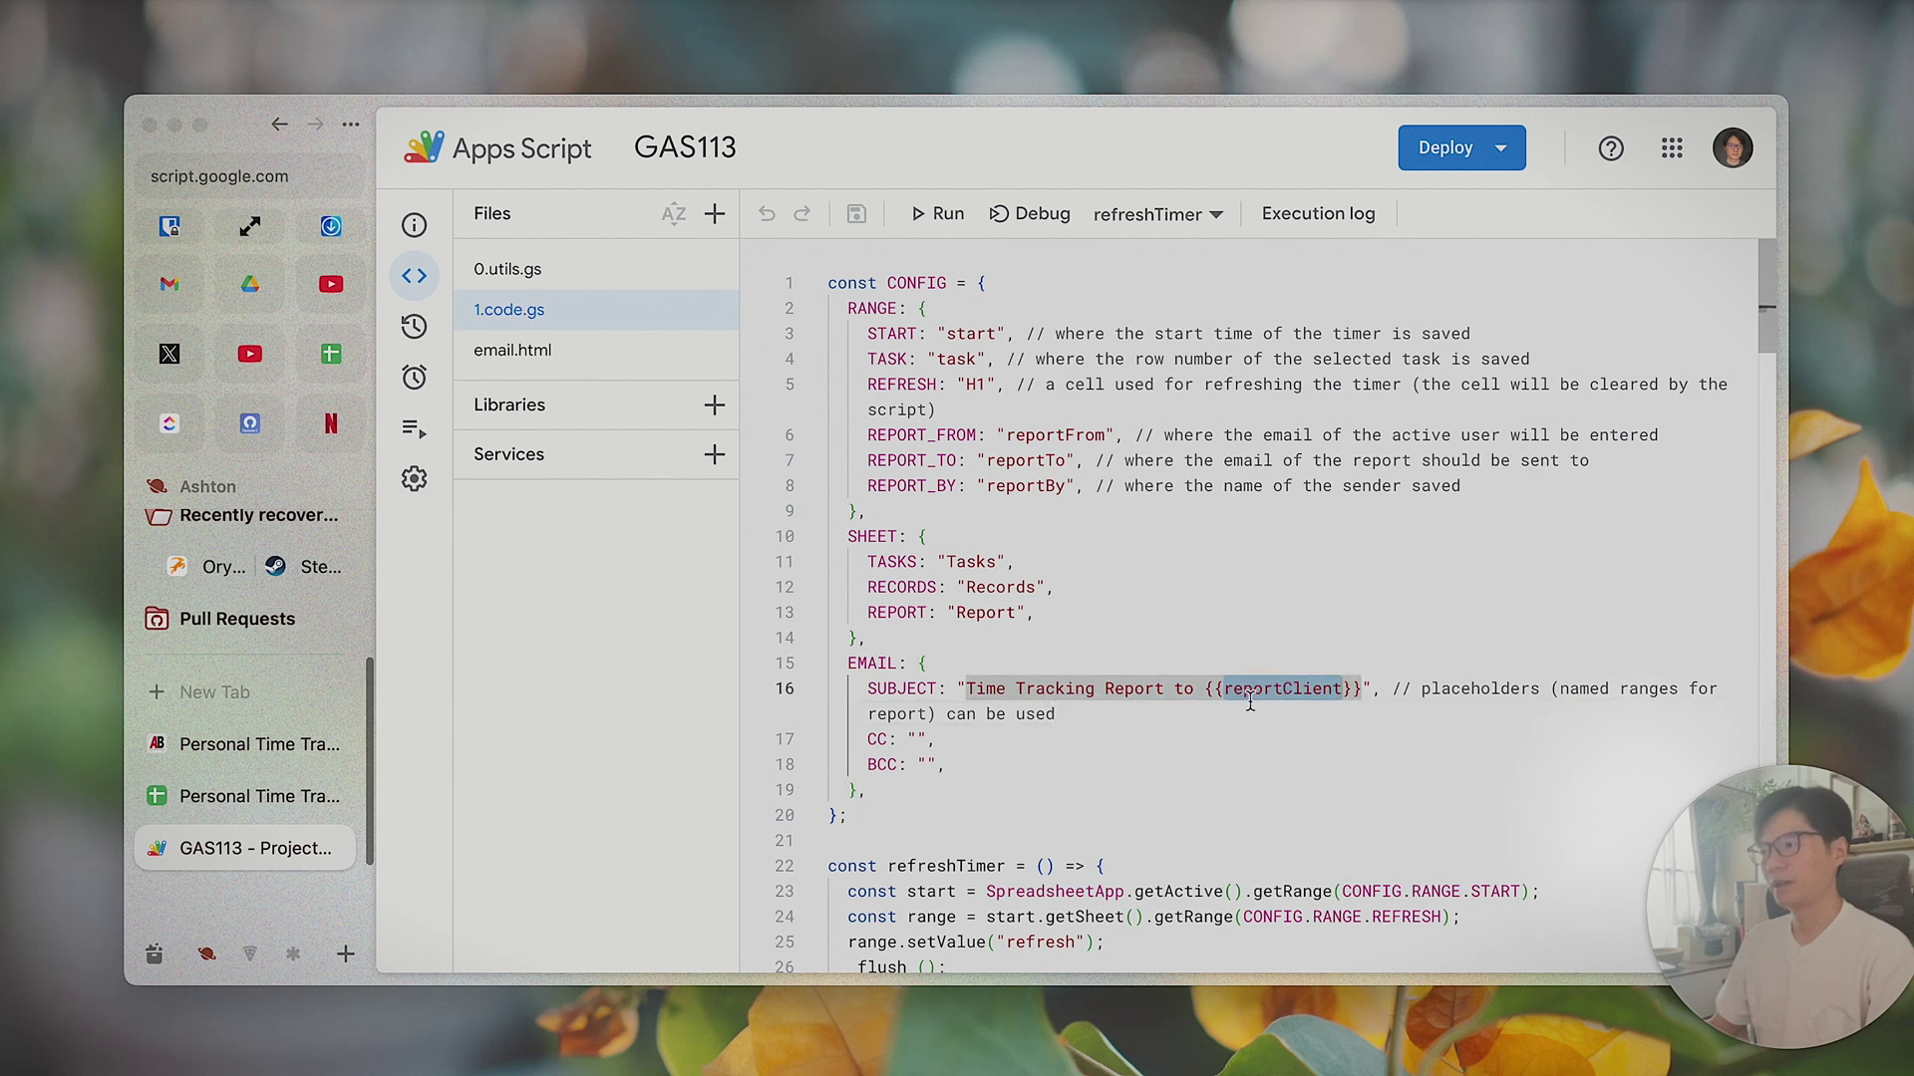
click(1278, 715)
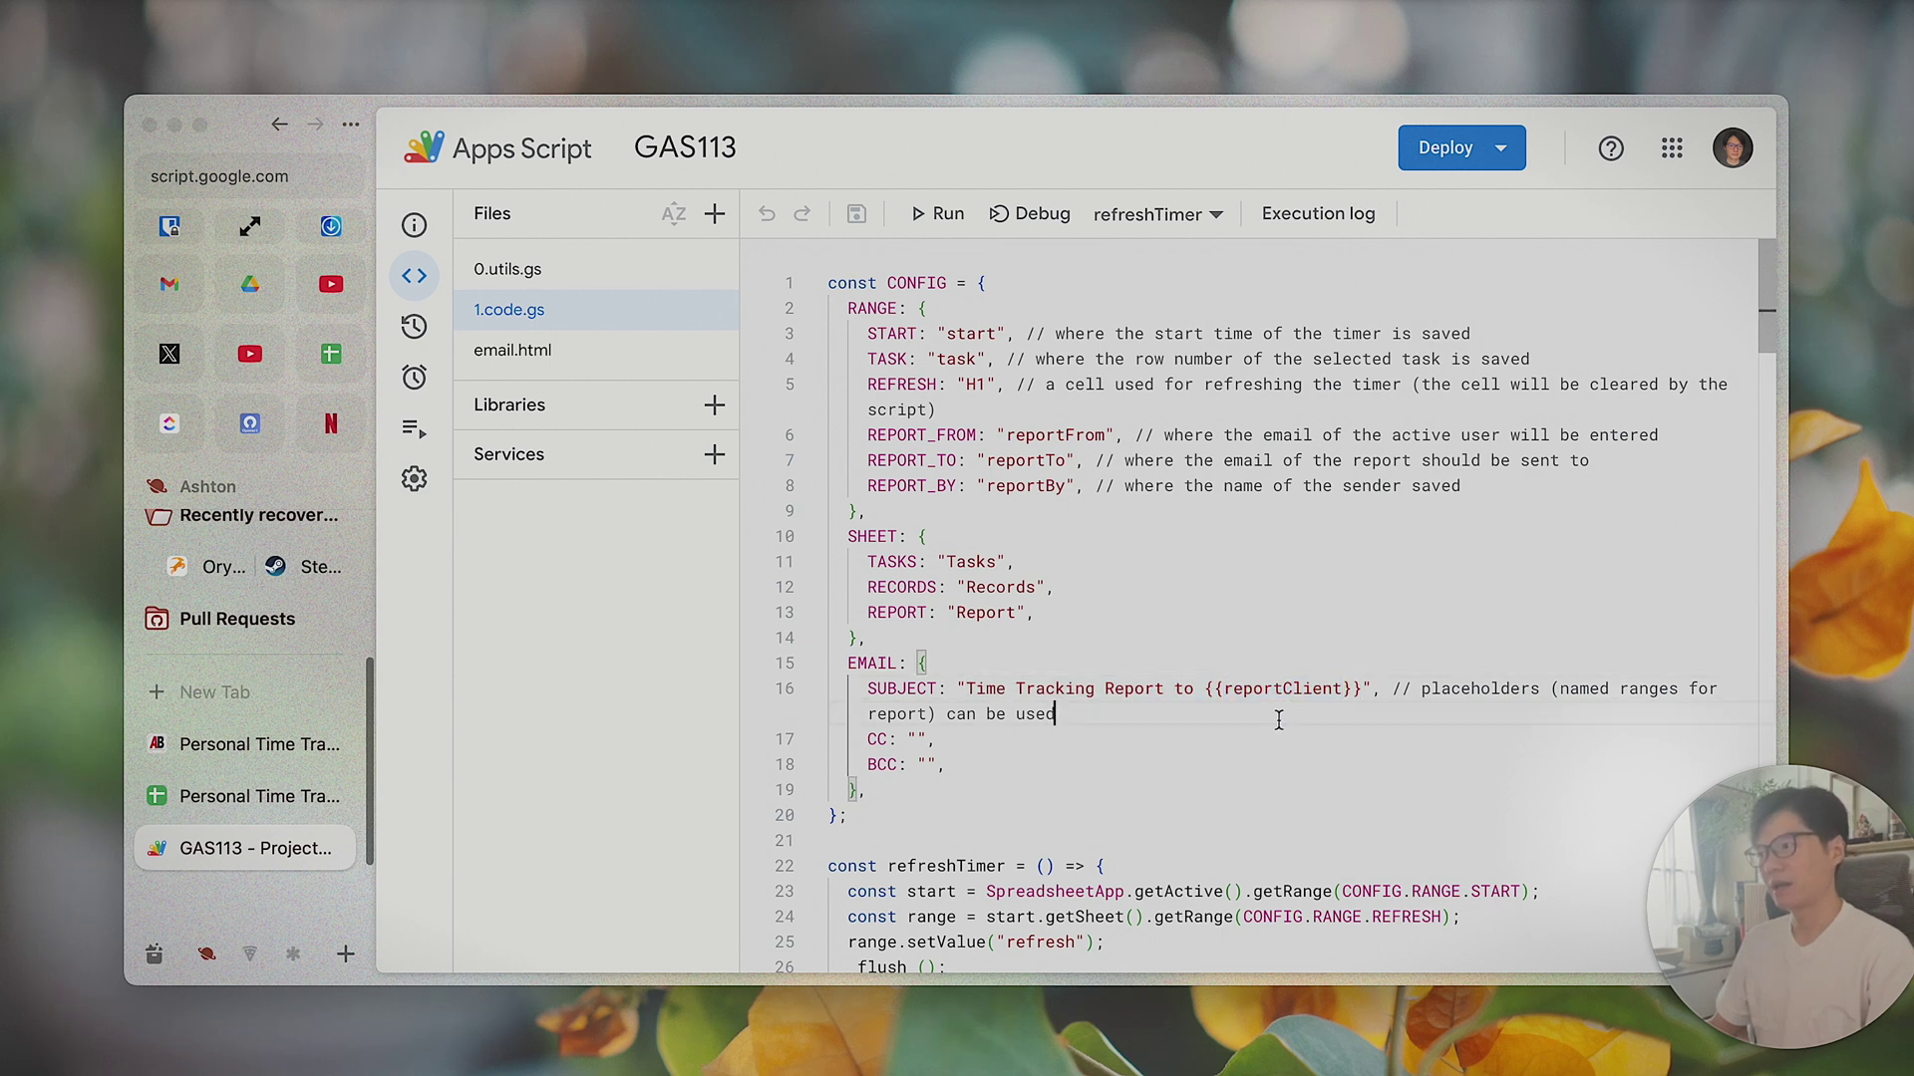
double_click(1282, 687)
click(1106, 714)
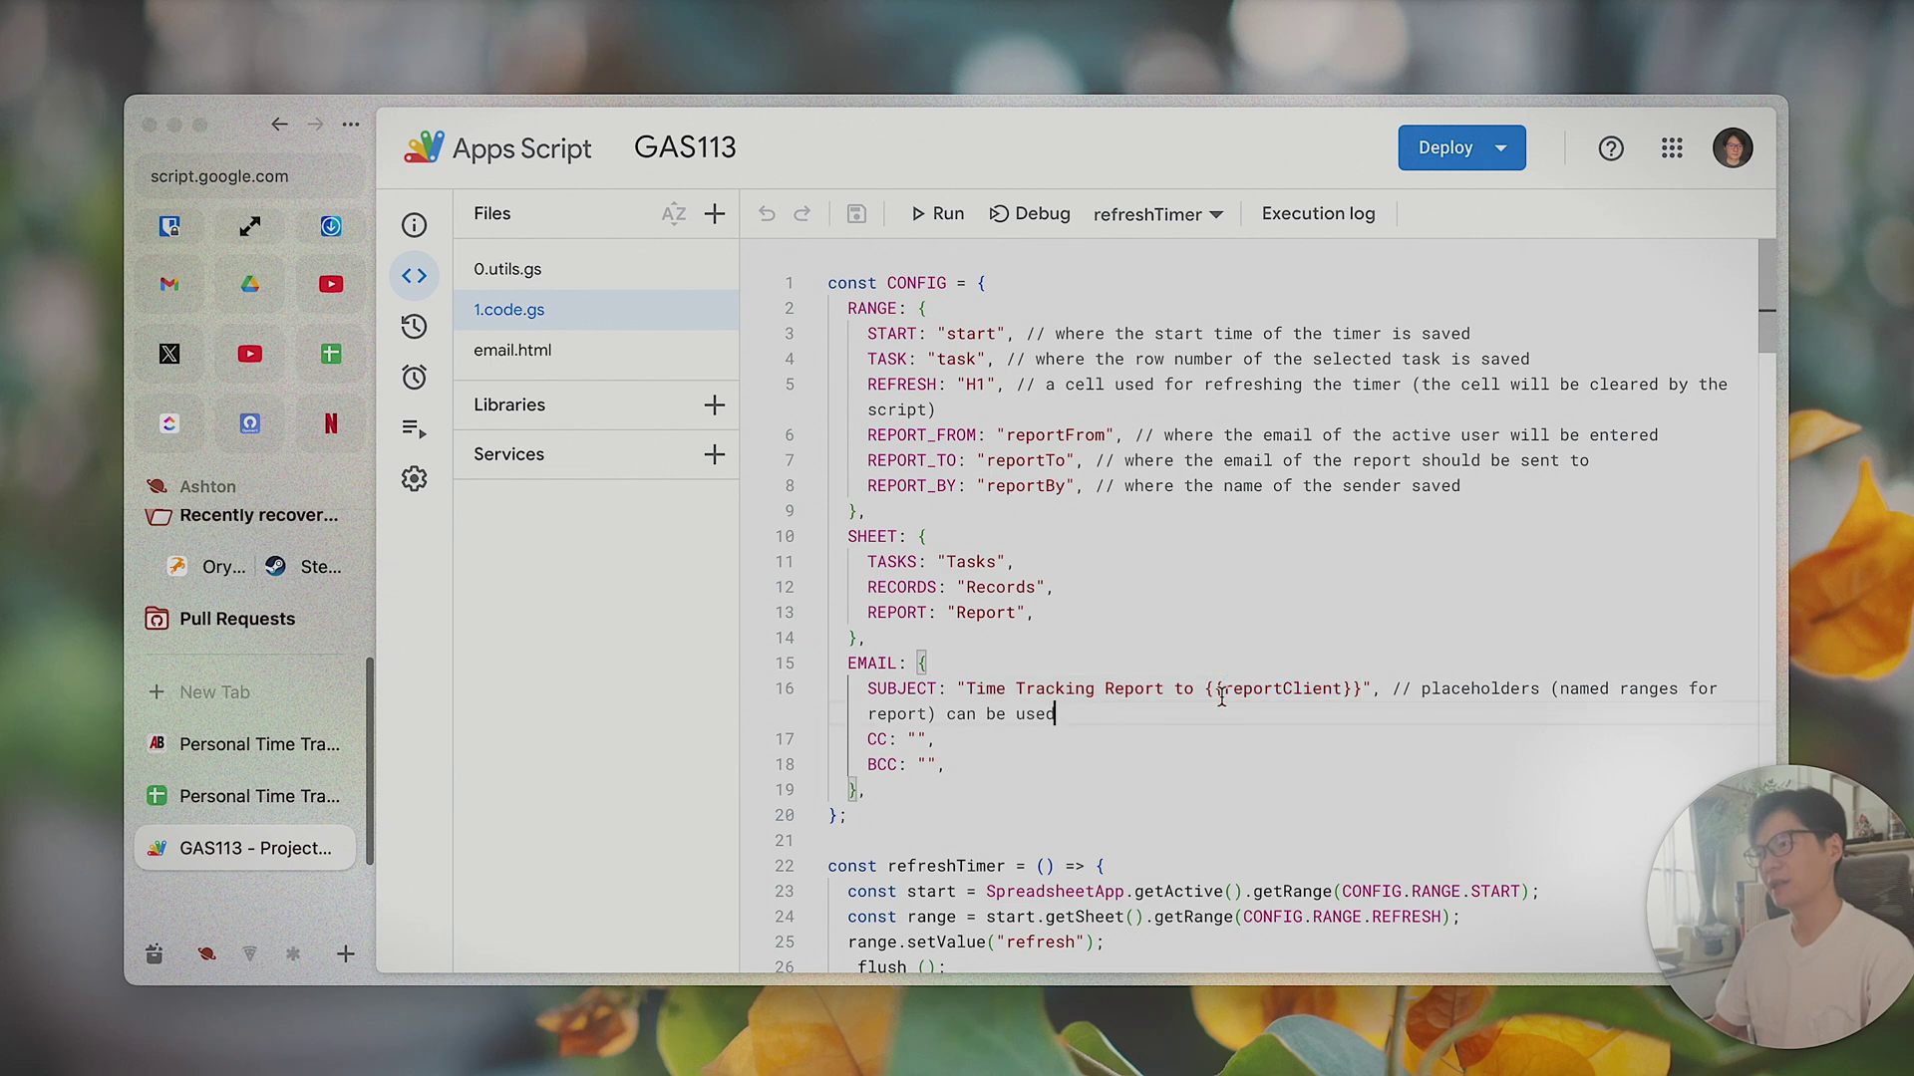
drag(1206, 688, 1349, 690)
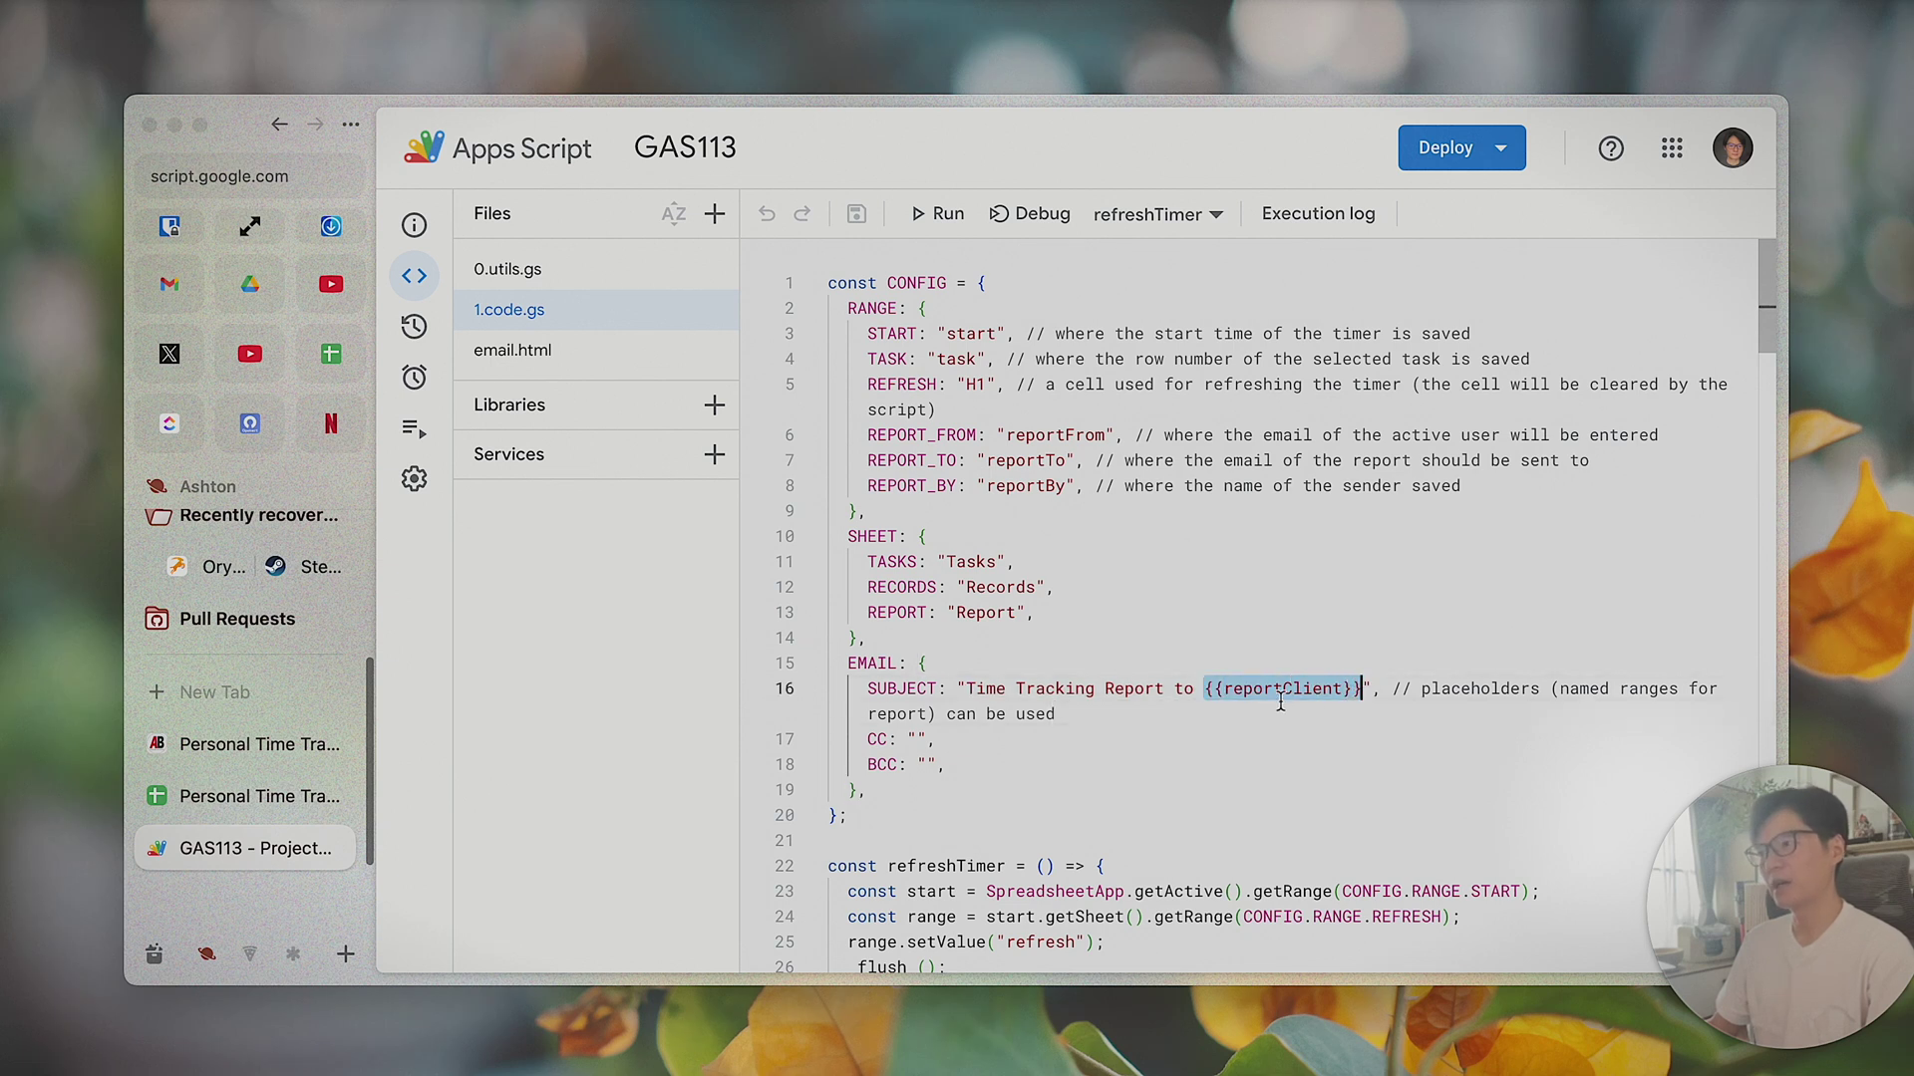
click(966, 687)
key(ctrl+shift+super+Right)
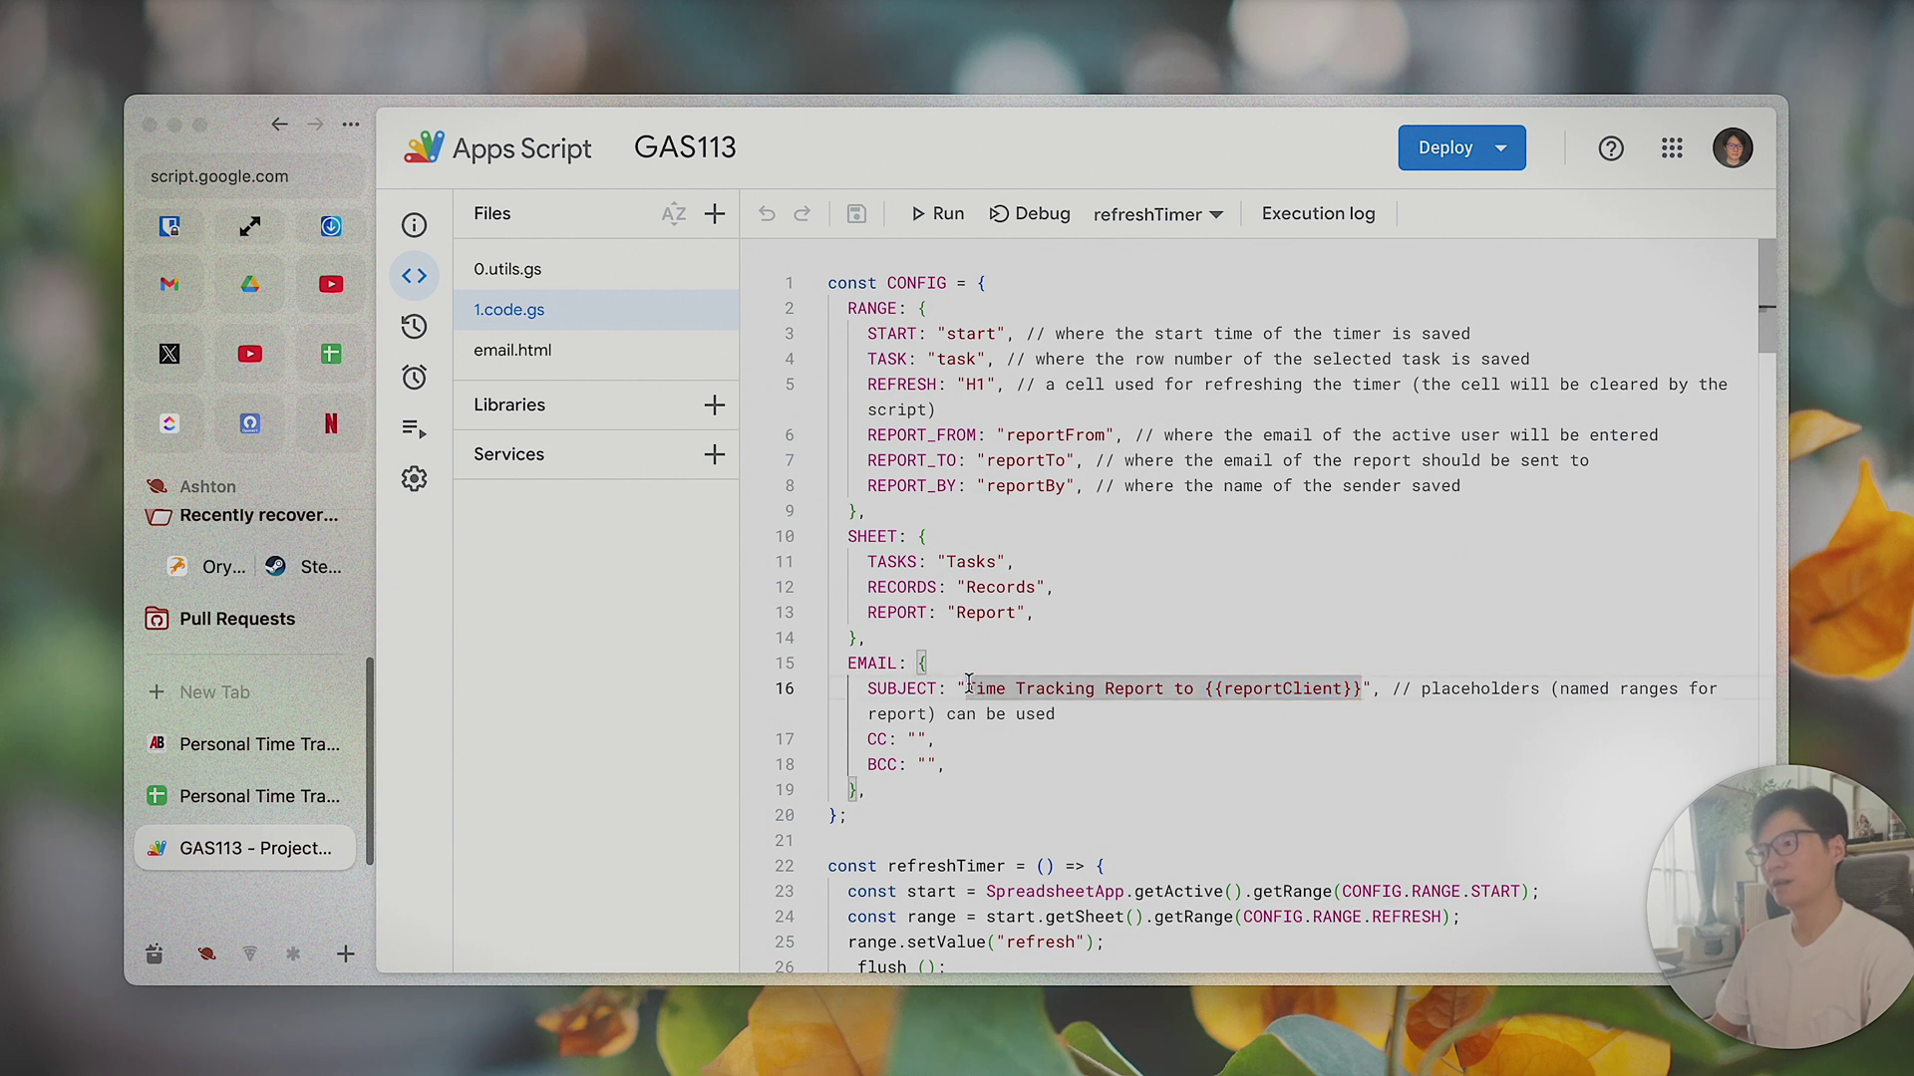
click(1362, 688)
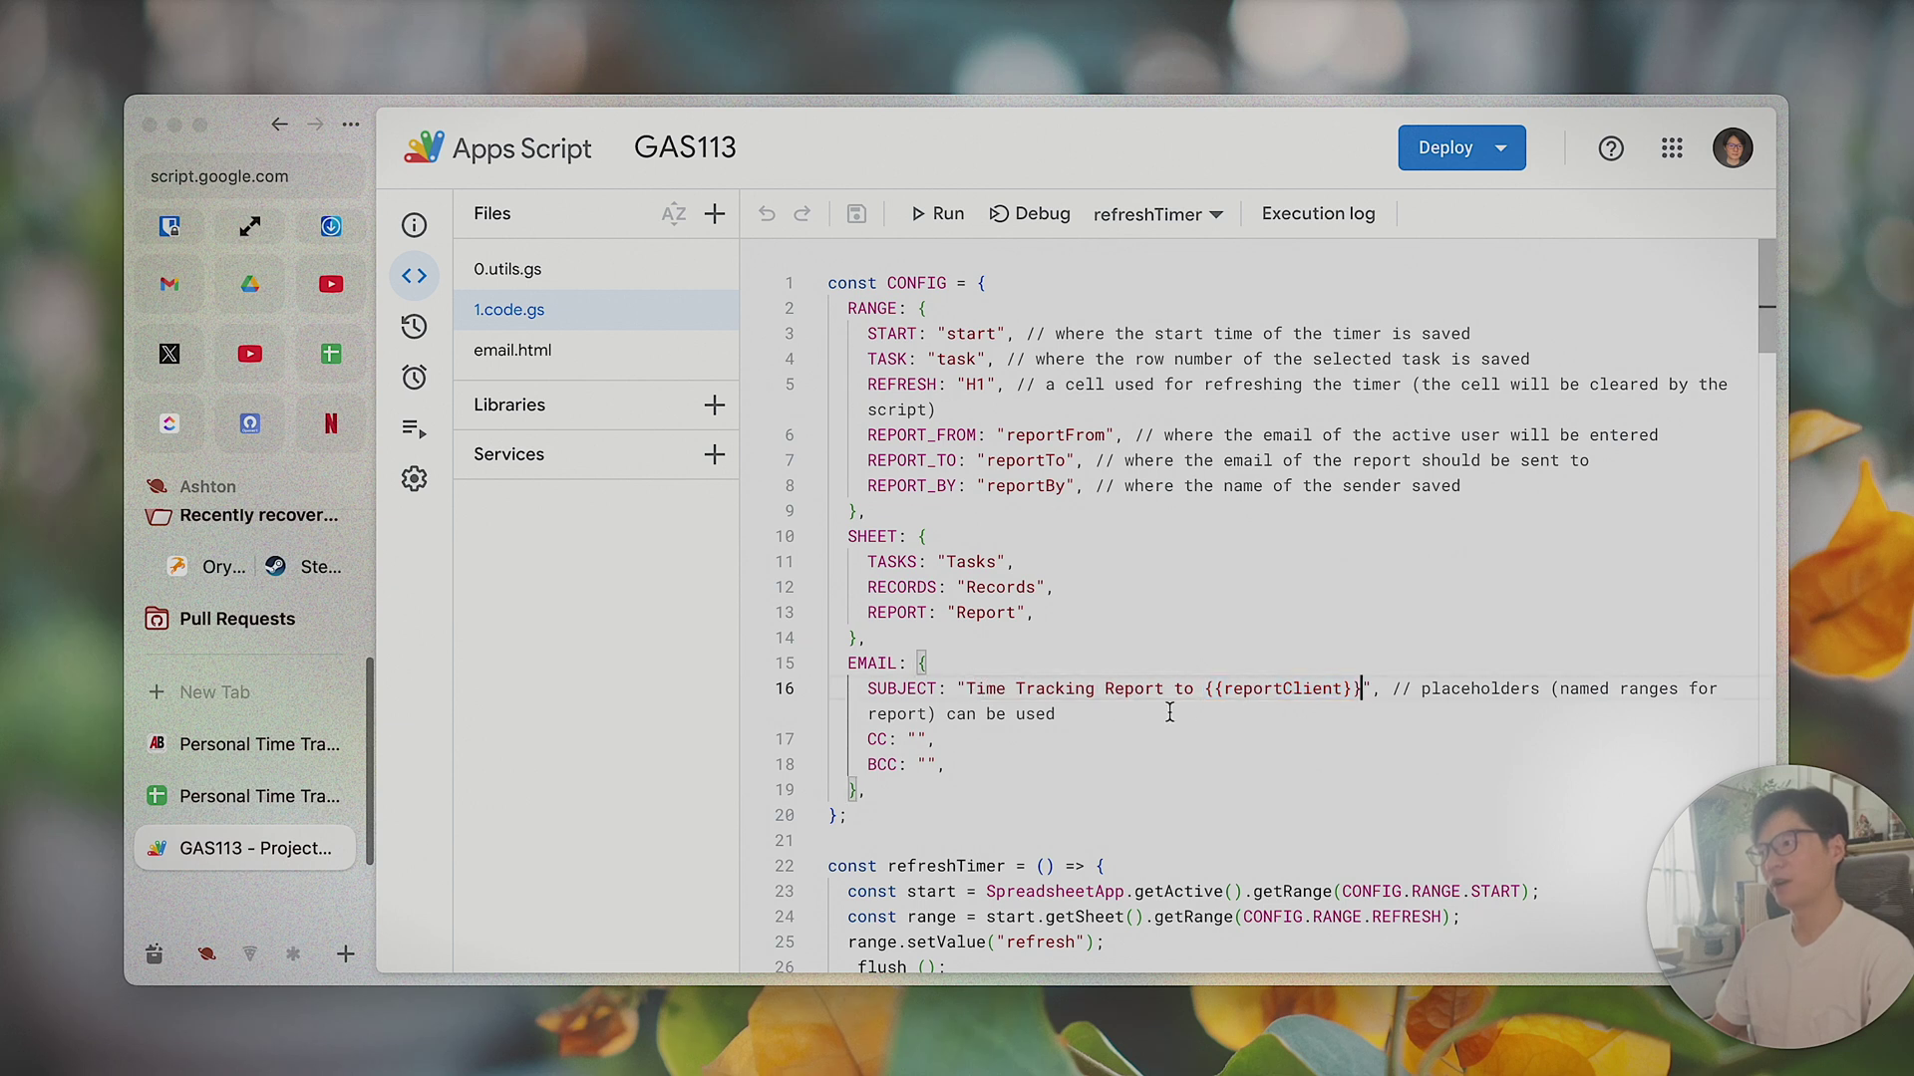
- Append a {{reportCosts placeholder to the SUBJECT string
text({{)
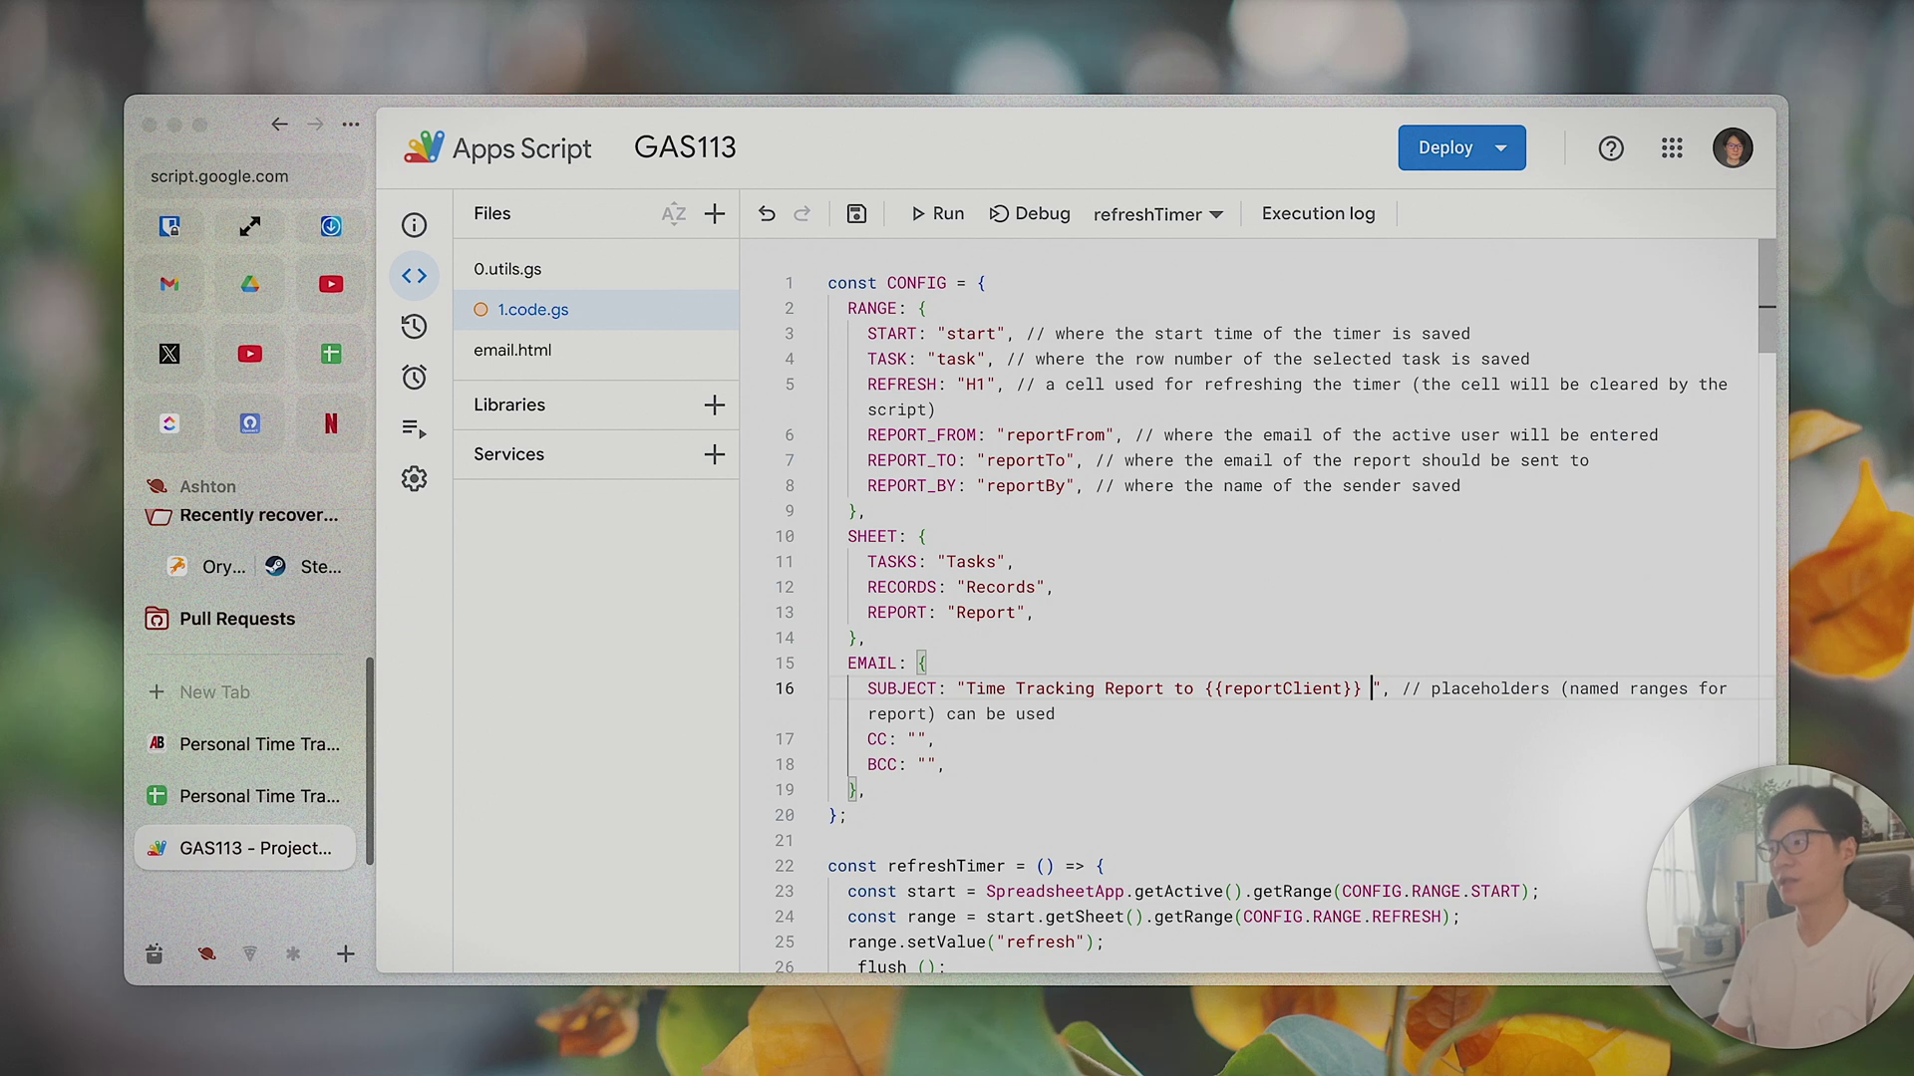
text(reportHours)
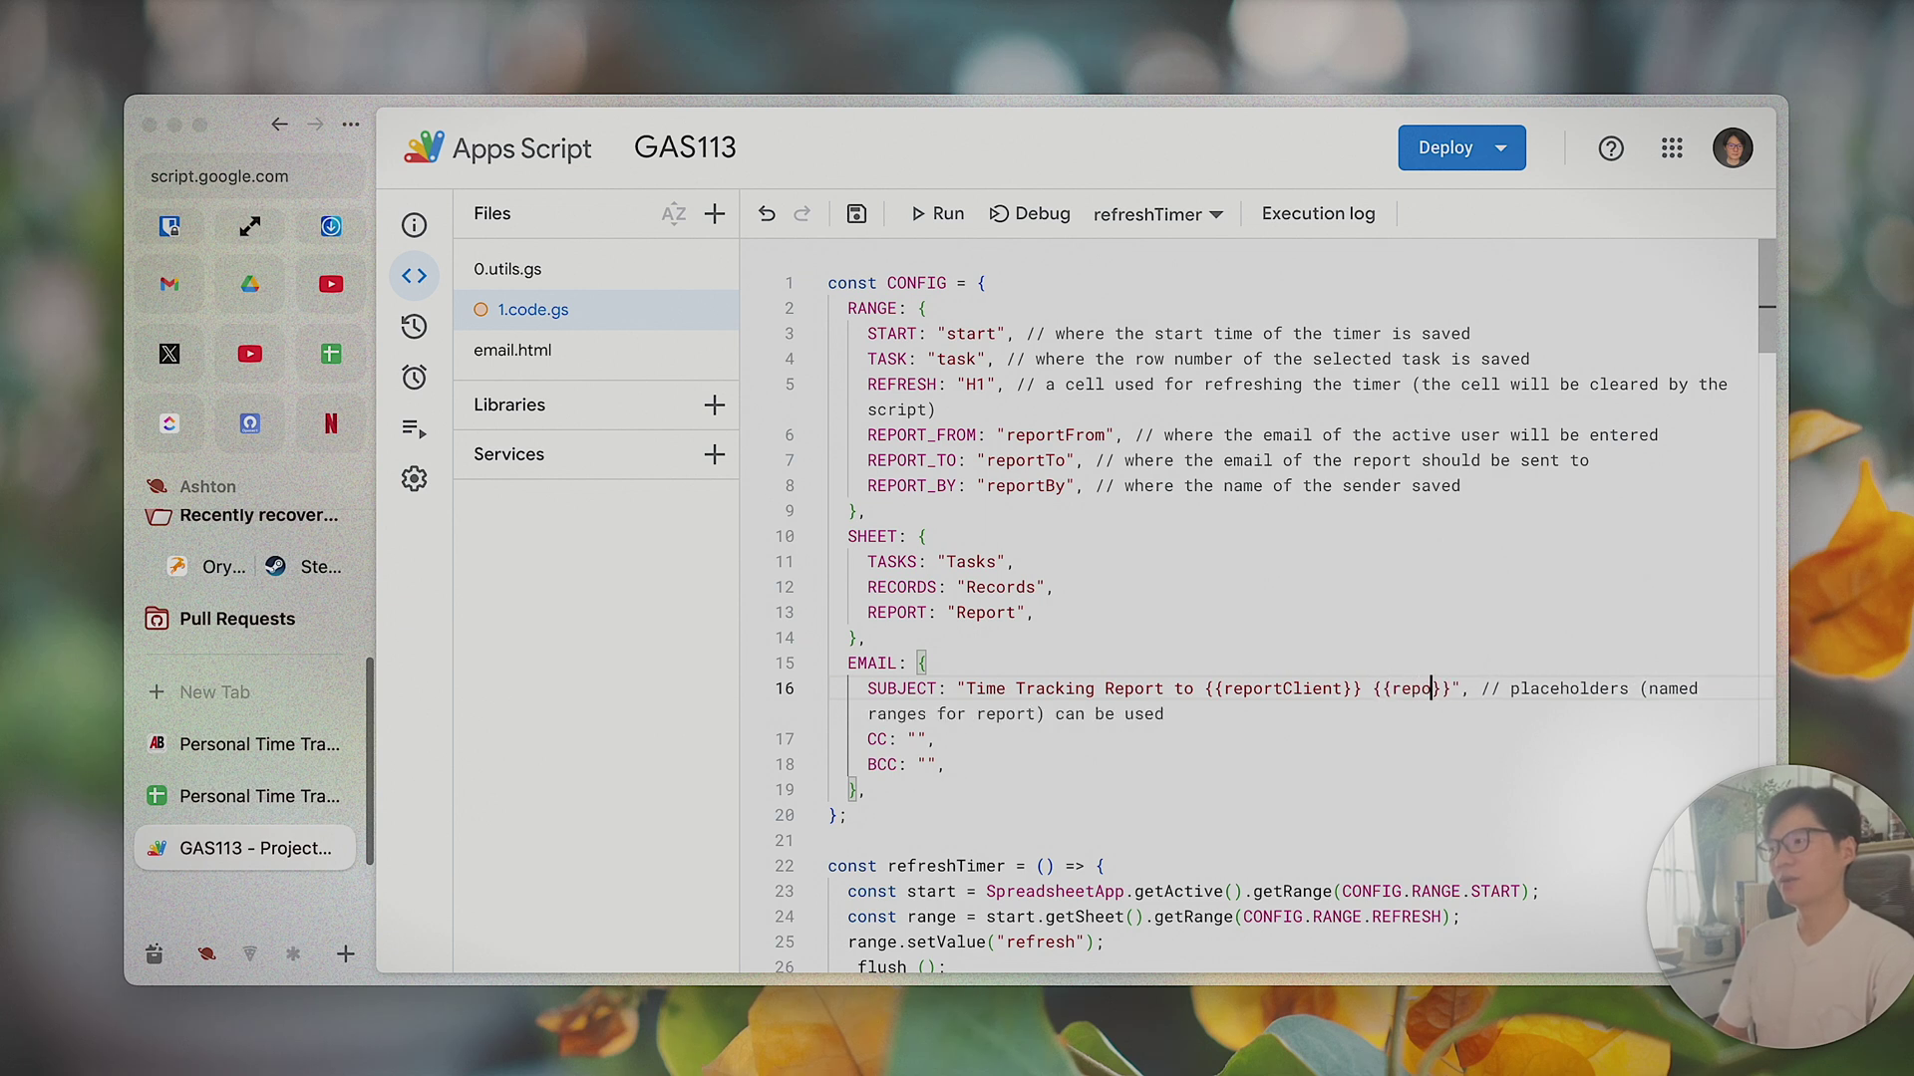
key(BackSpace)
key(BackSpace)
key(BackSpace)
key(BackSpace)
key(BackSpace)
text(Costs)
drag(1522, 689, 966, 689)
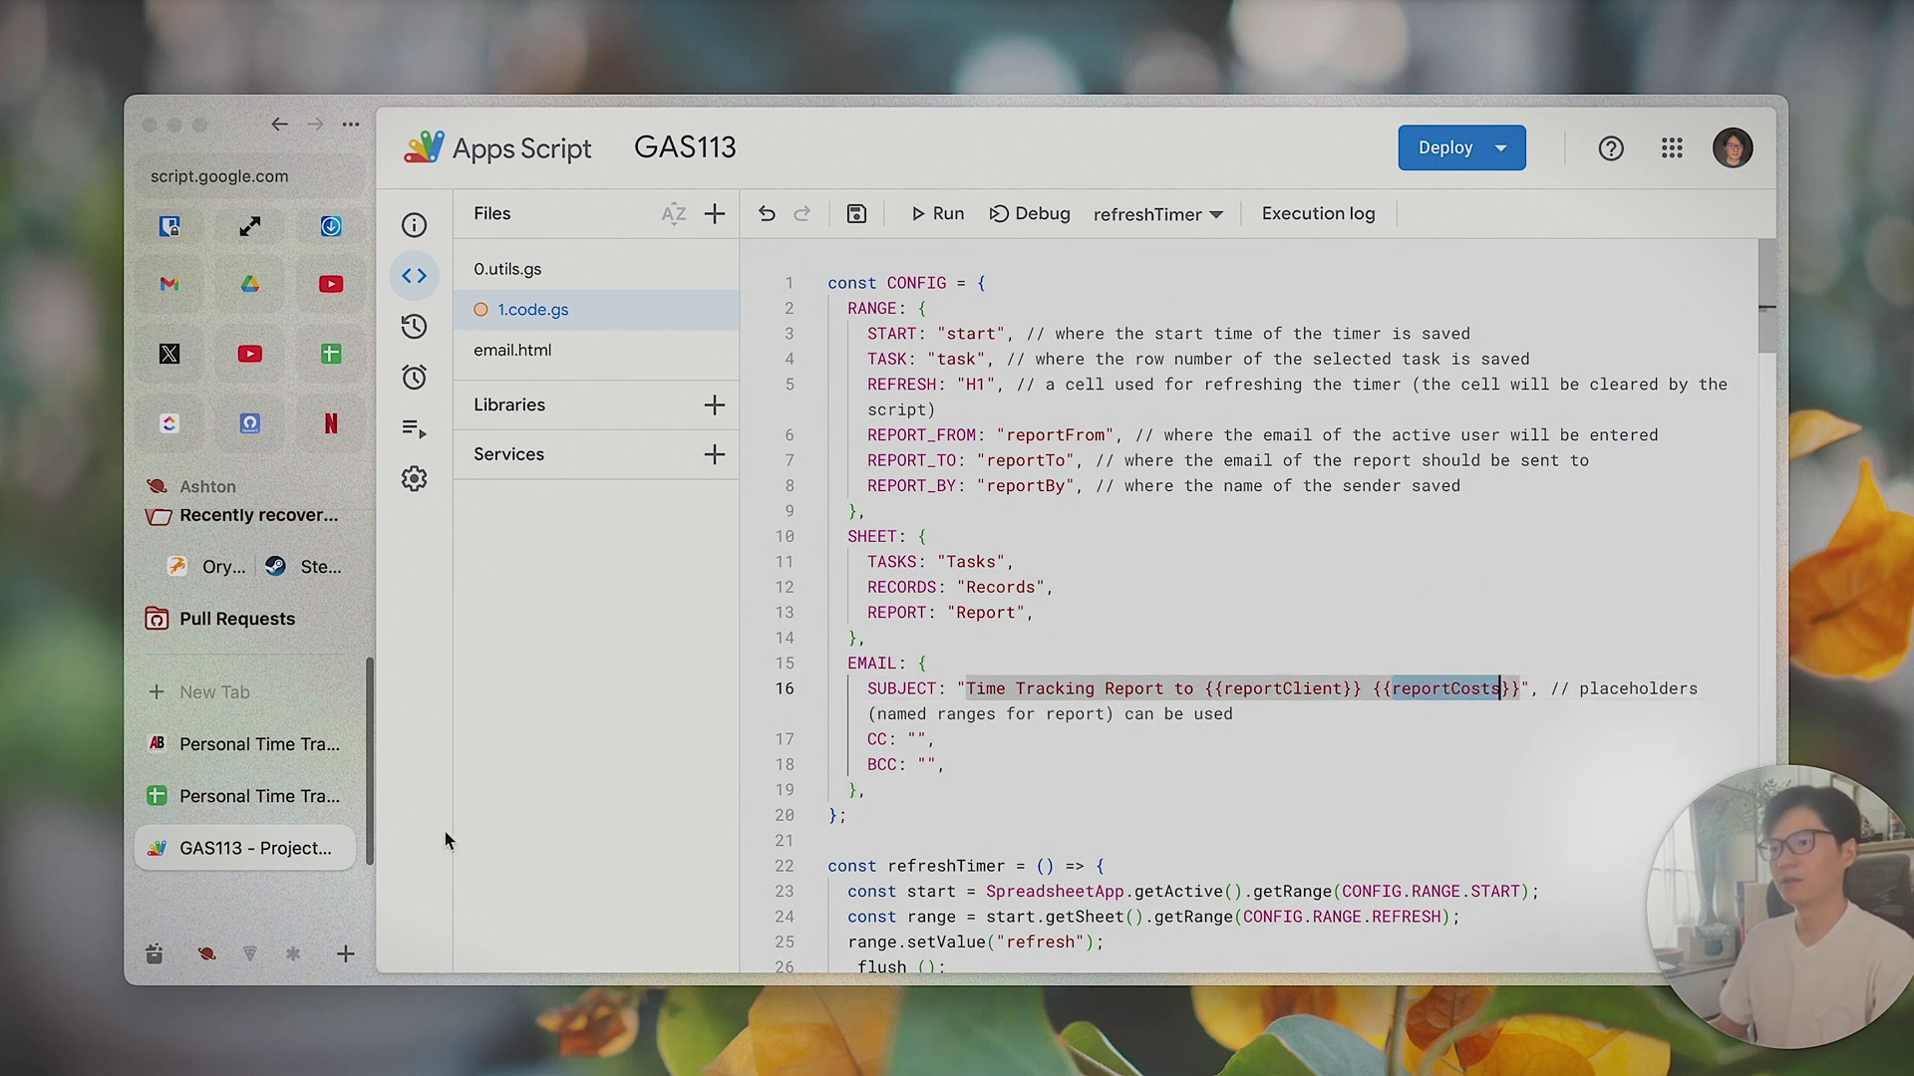
- Check the Total Costs cell C7's name in the spreadsheet's named ranges list
click(257, 796)
click(901, 498)
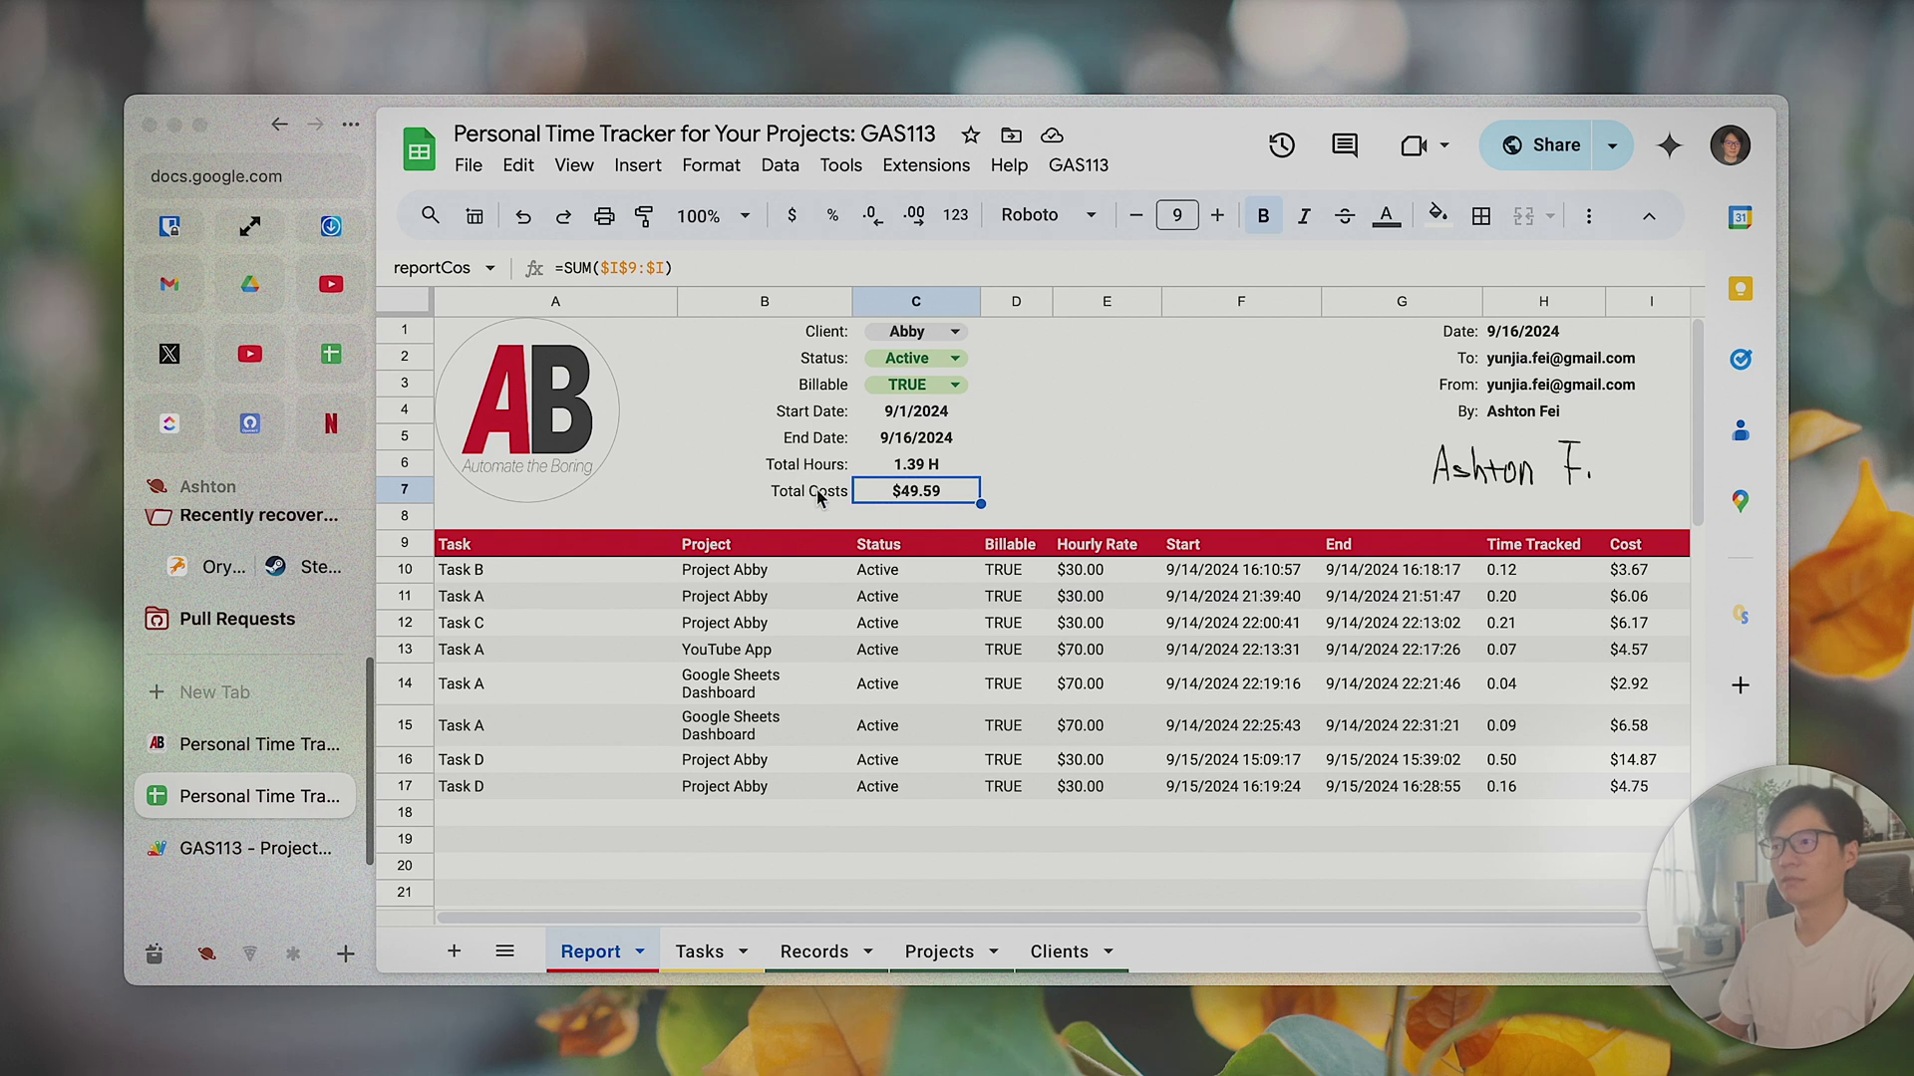
click(490, 267)
scroll(532, 646, down, 5)
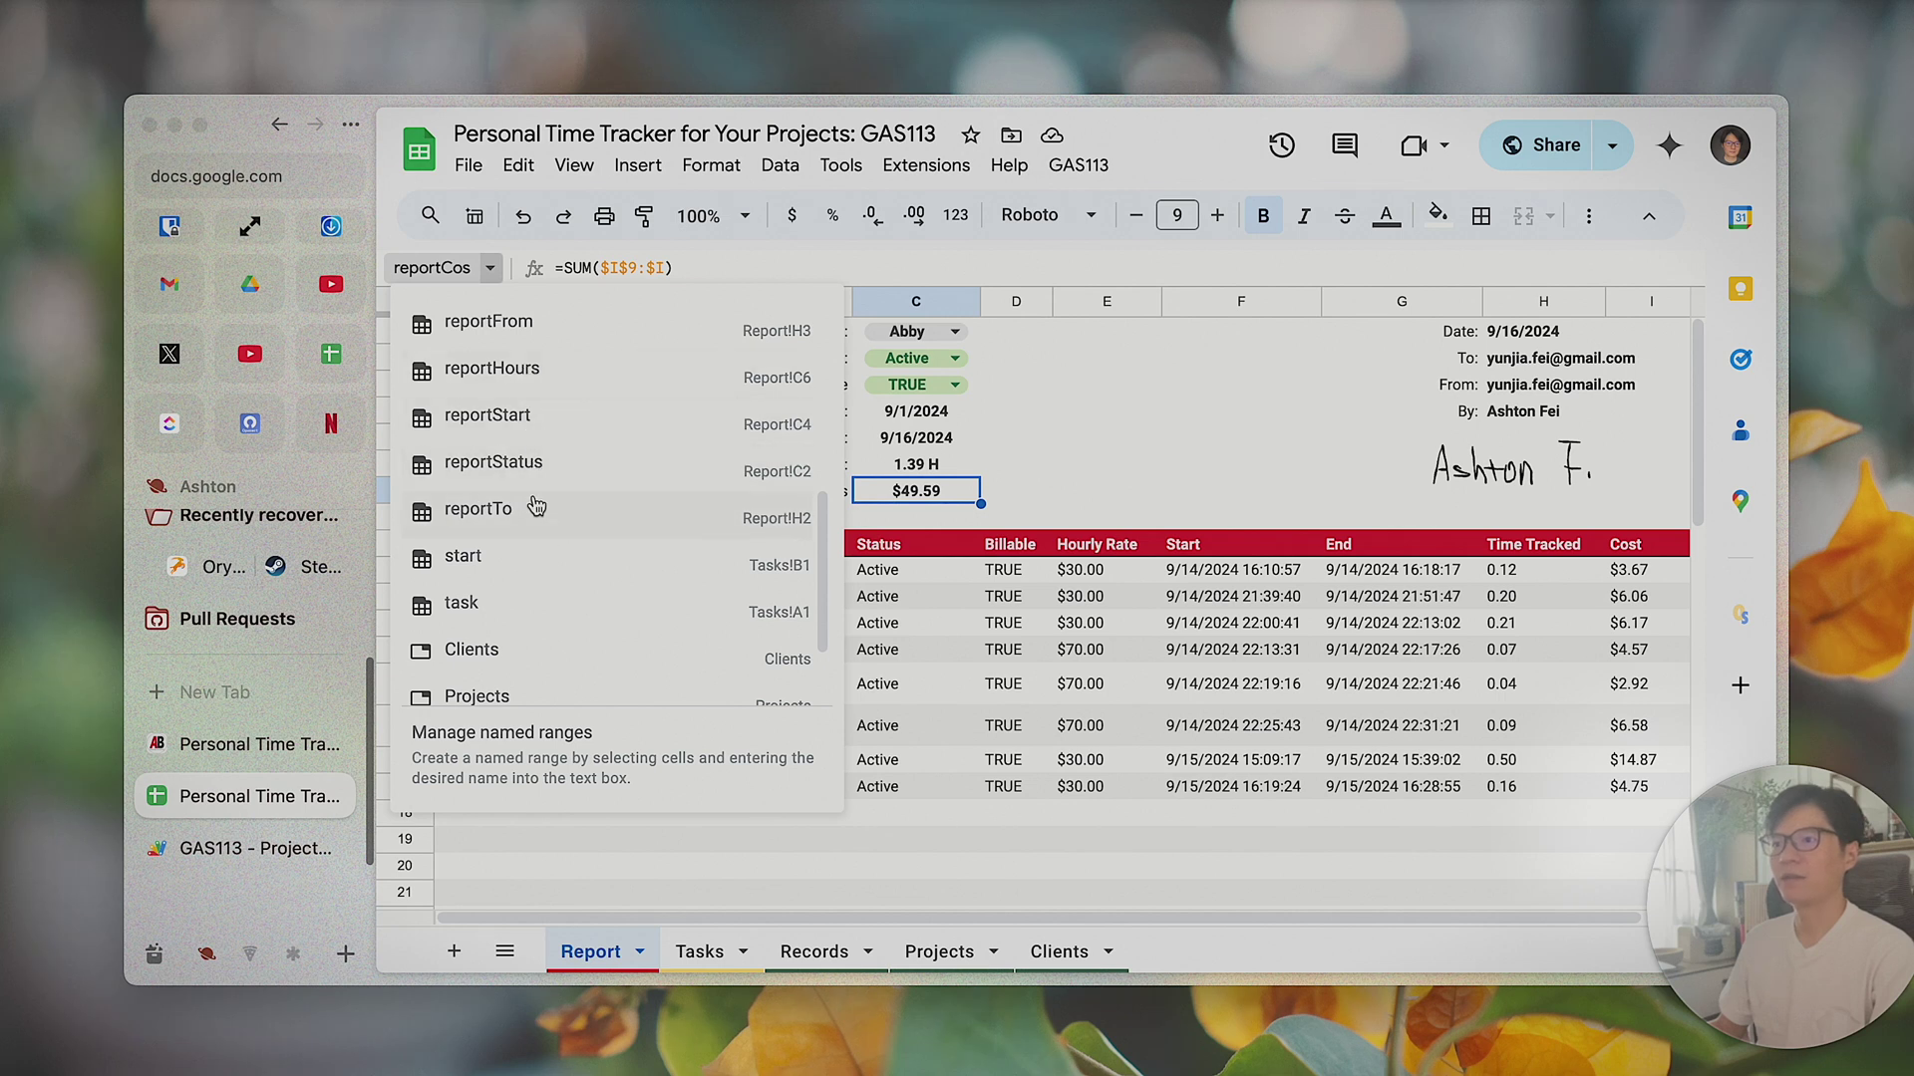
scroll(544, 418, up, 2)
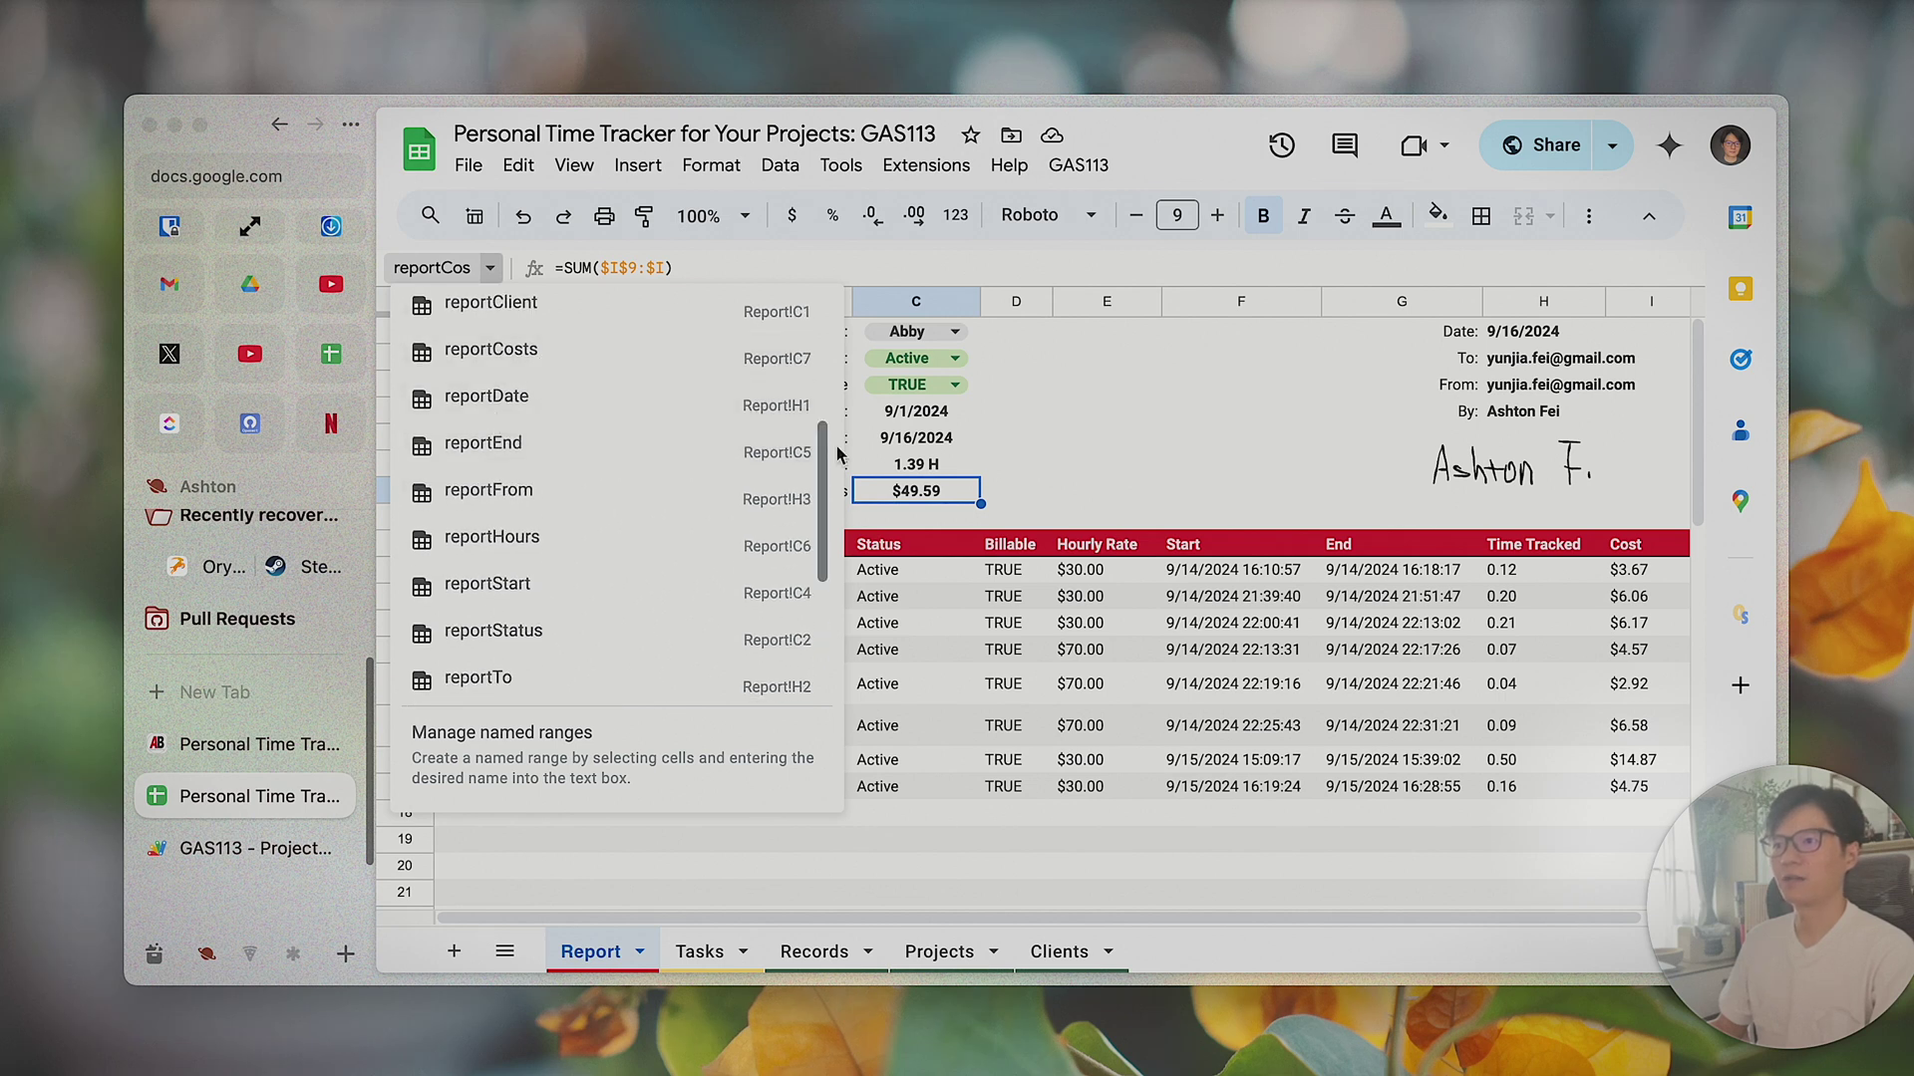
key(Escape)
- Remove the added {{reportCosts}} placeholder and save 1.code.gs
click(265, 850)
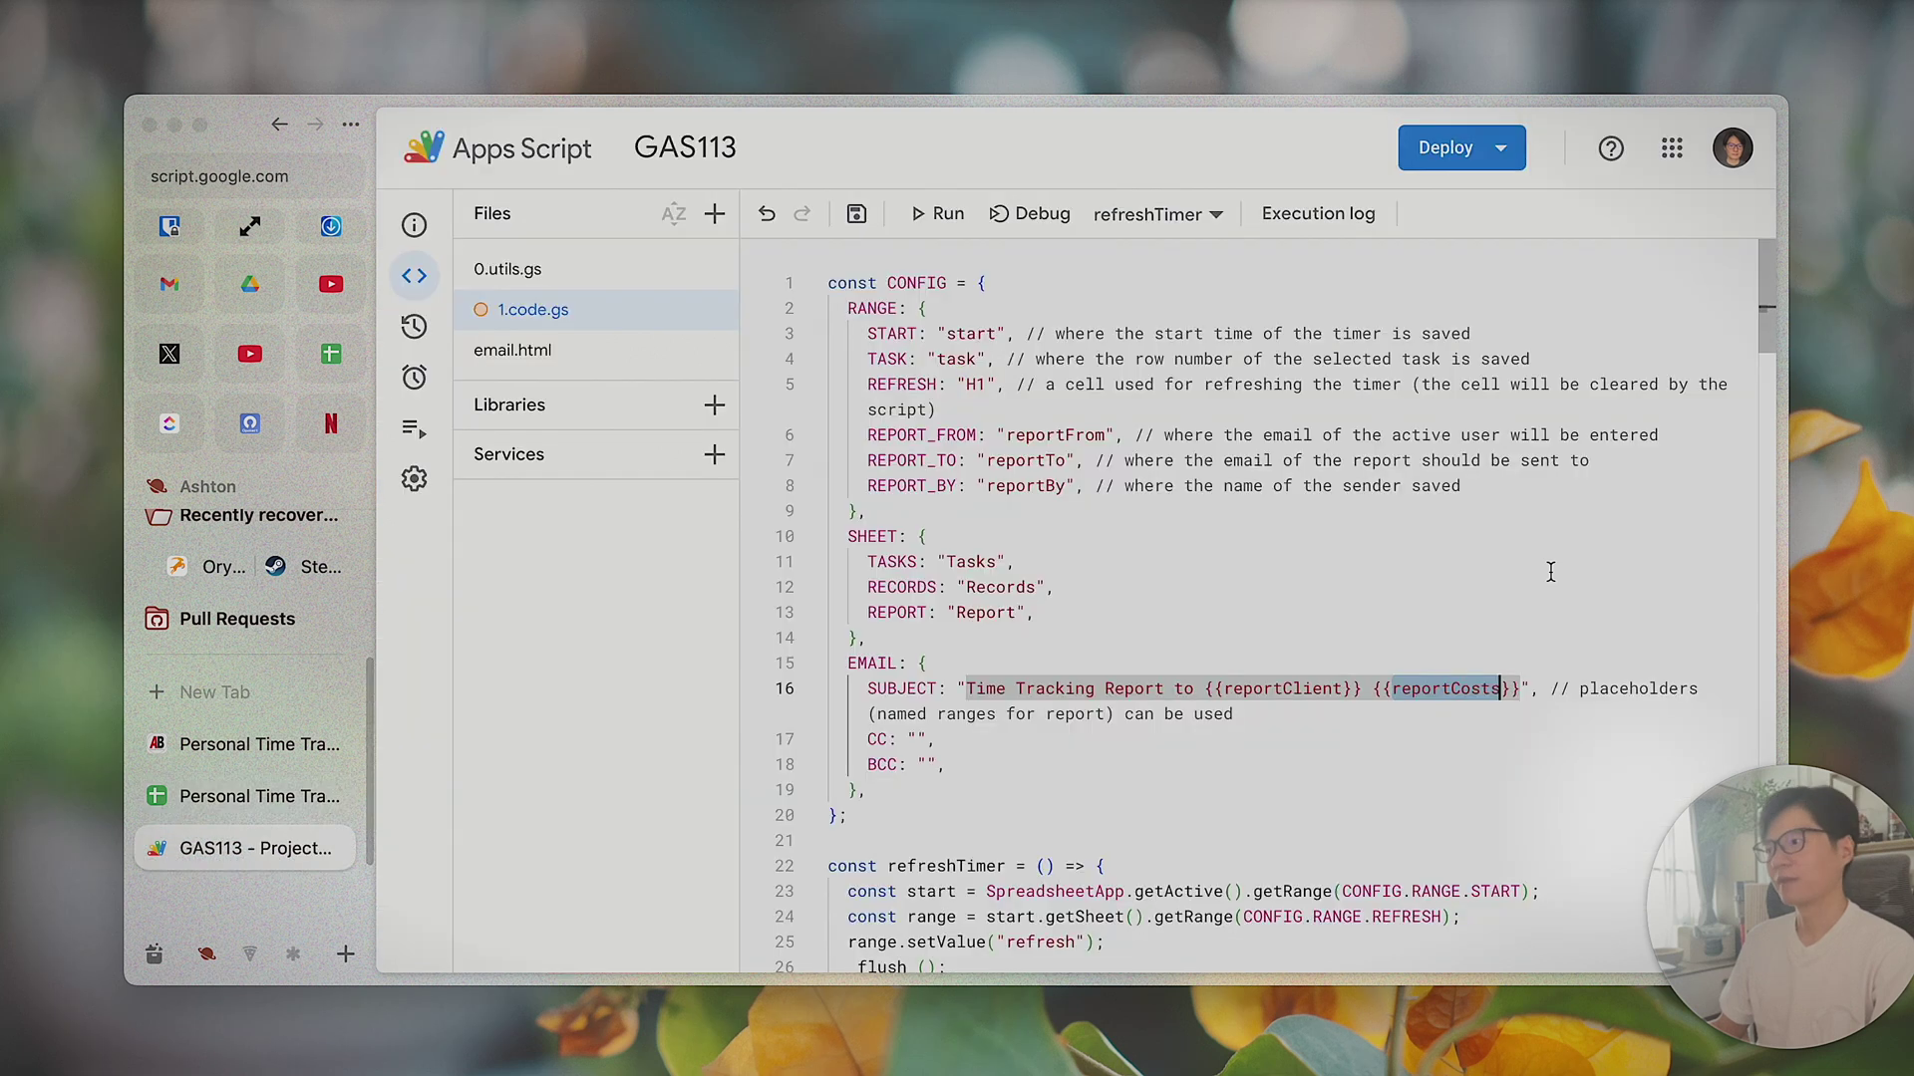
drag(1517, 688, 1367, 688)
key(BackSpace)
key(super+s)
click(1311, 788)
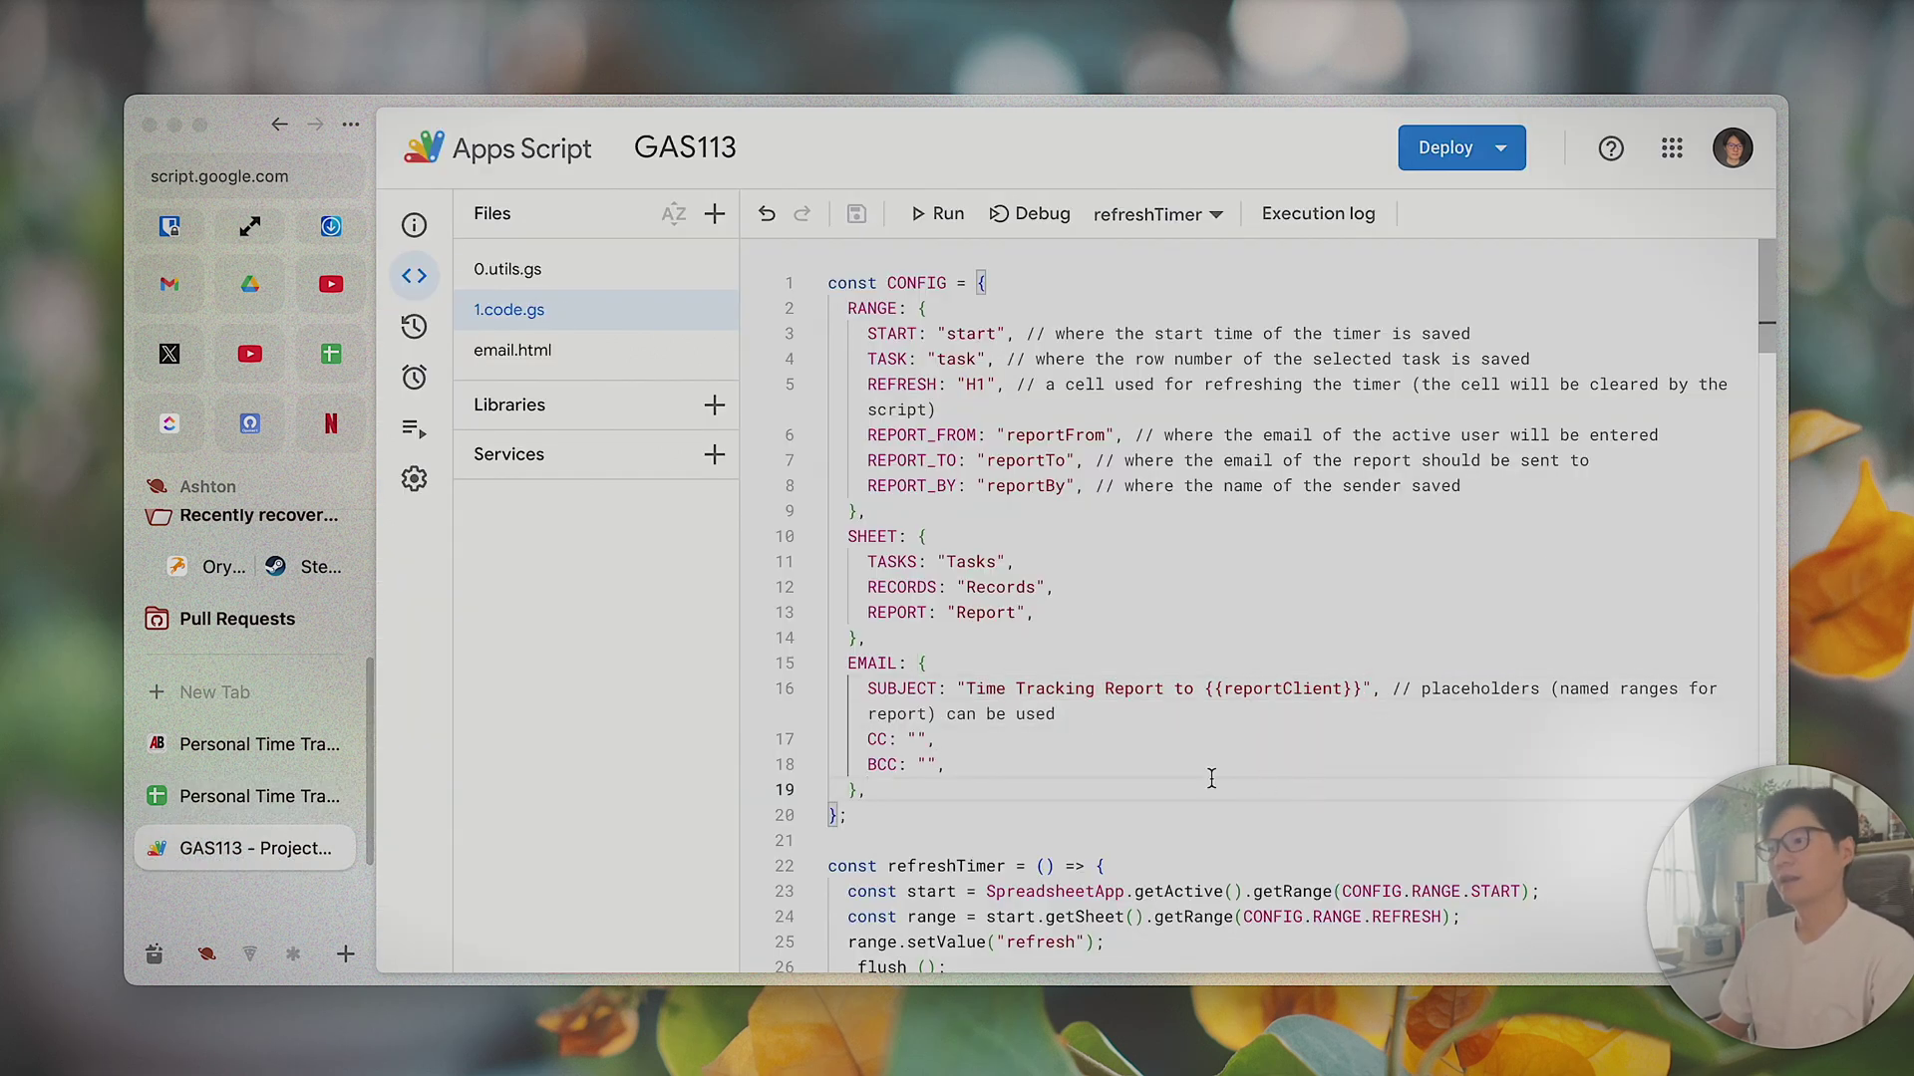
click(917, 762)
key(End)
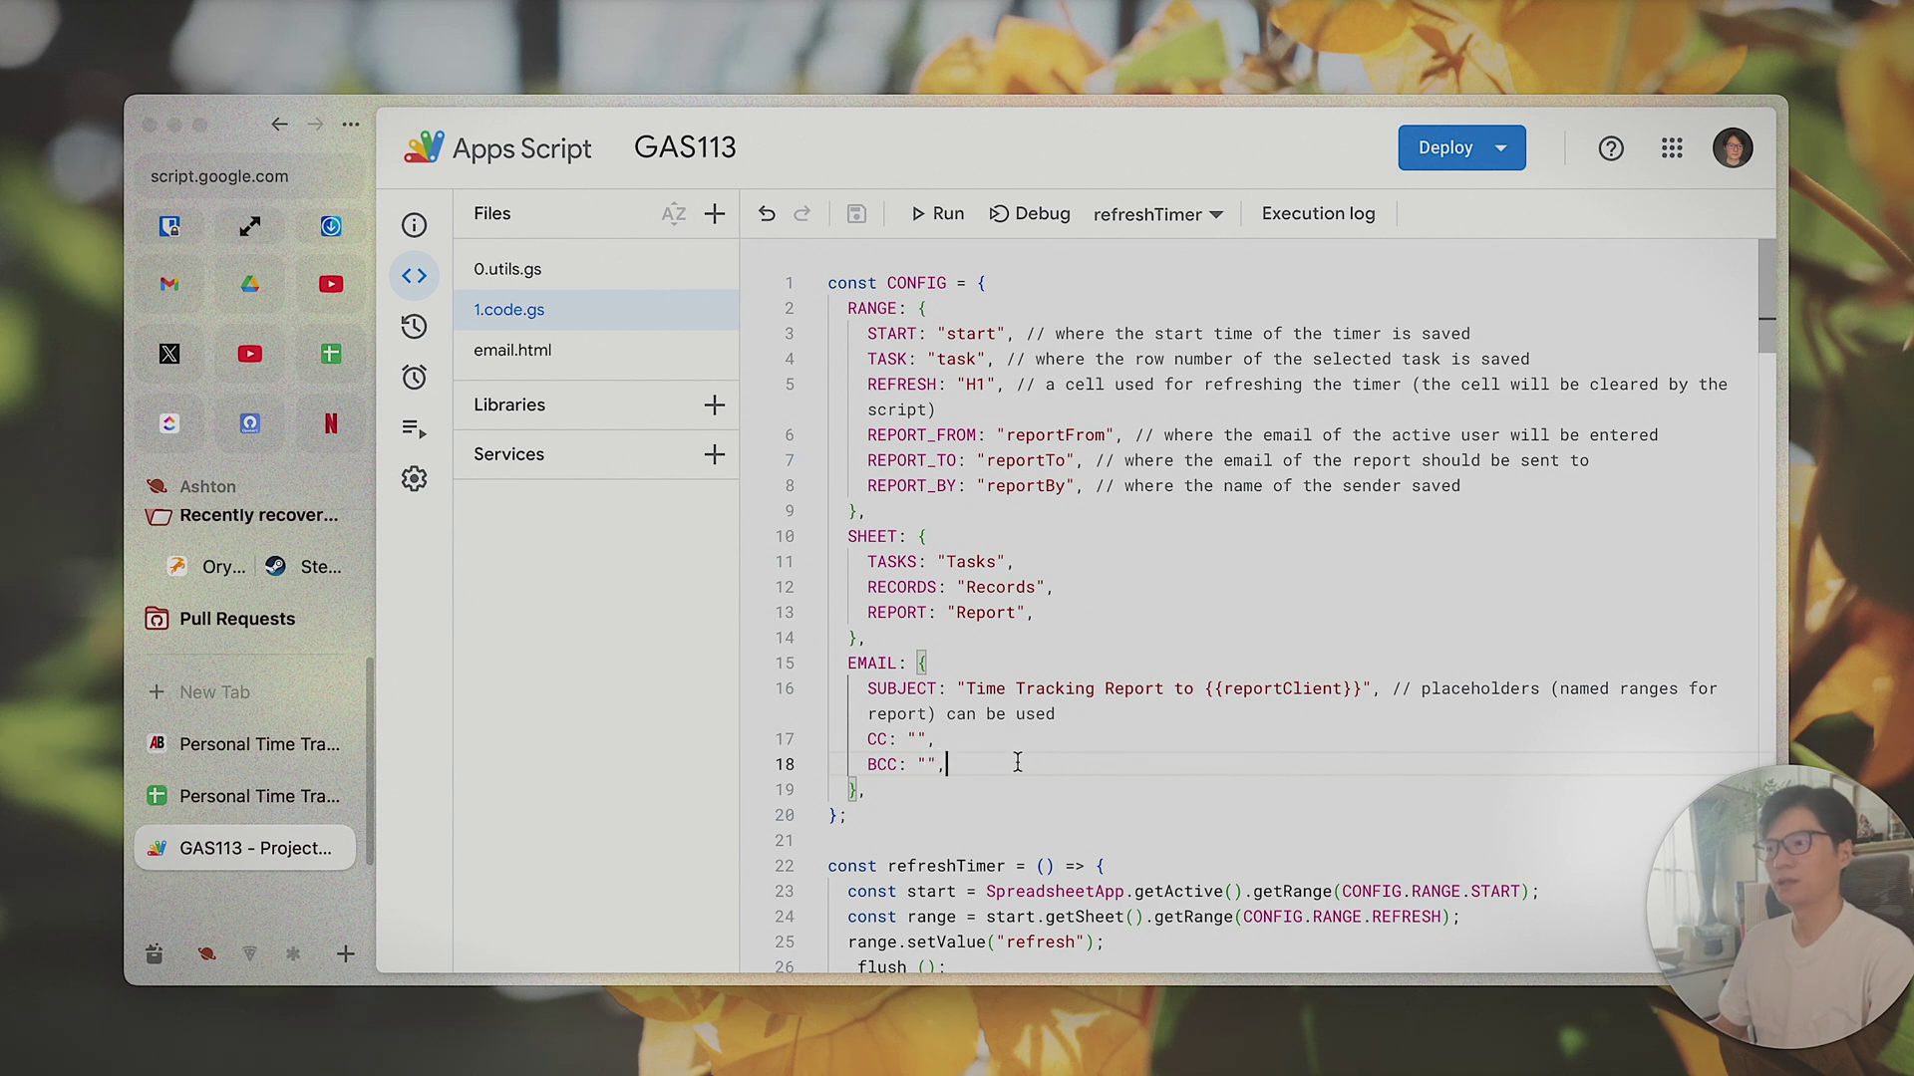
click(574, 355)
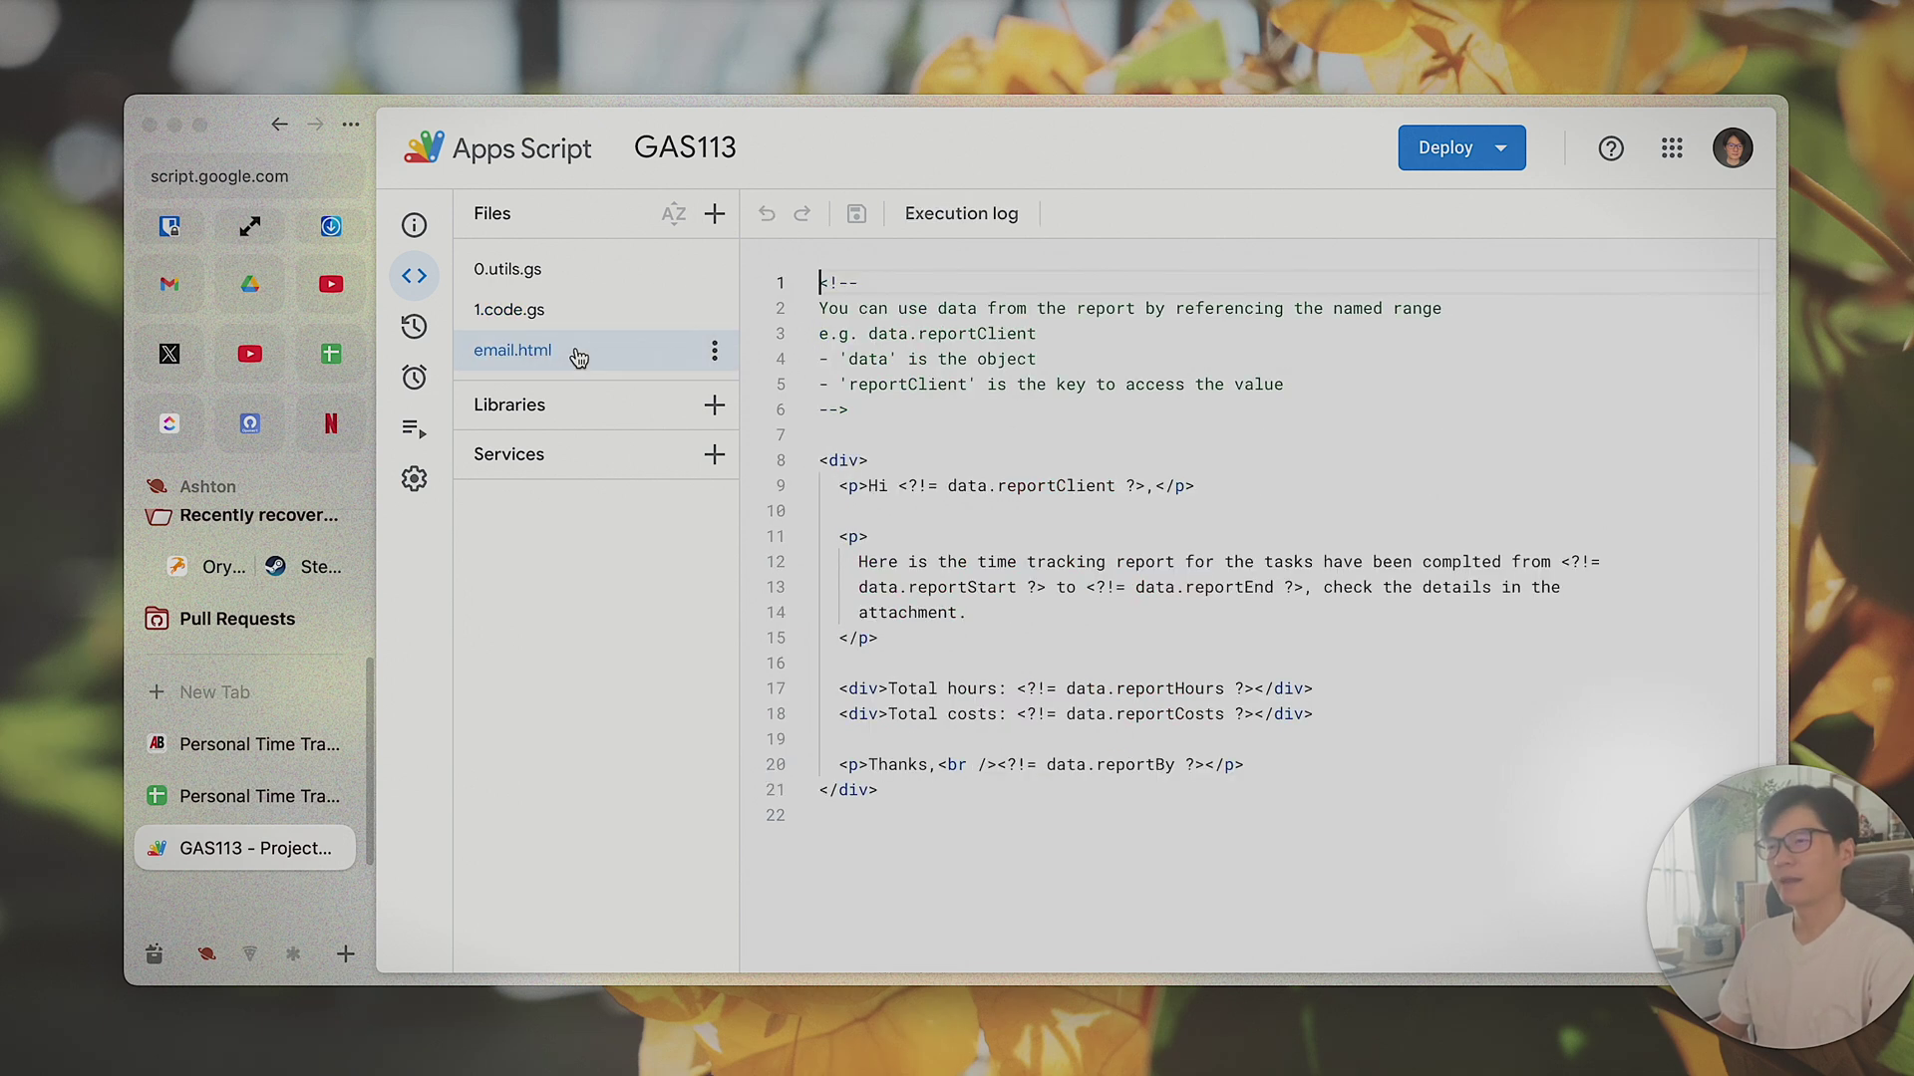
click(967, 412)
drag(899, 488, 1143, 487)
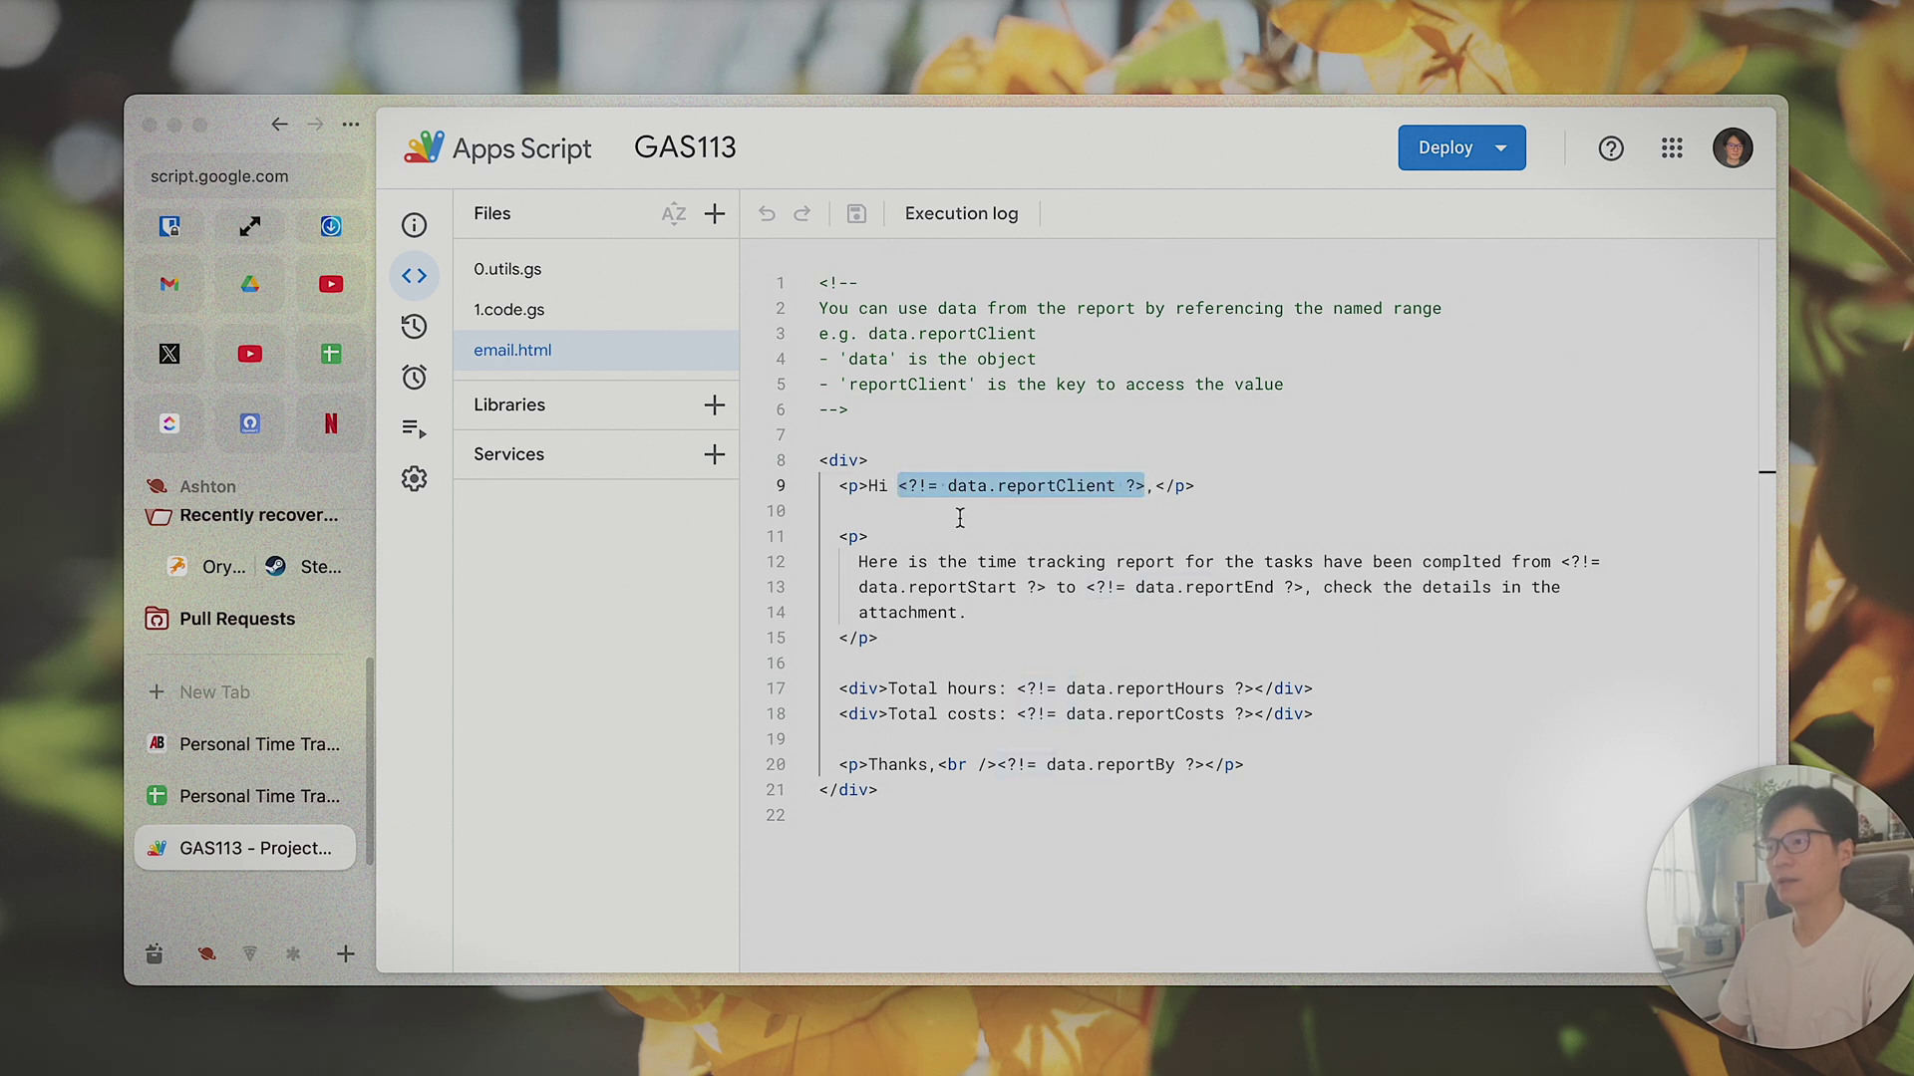
click(990, 525)
double_click(1080, 487)
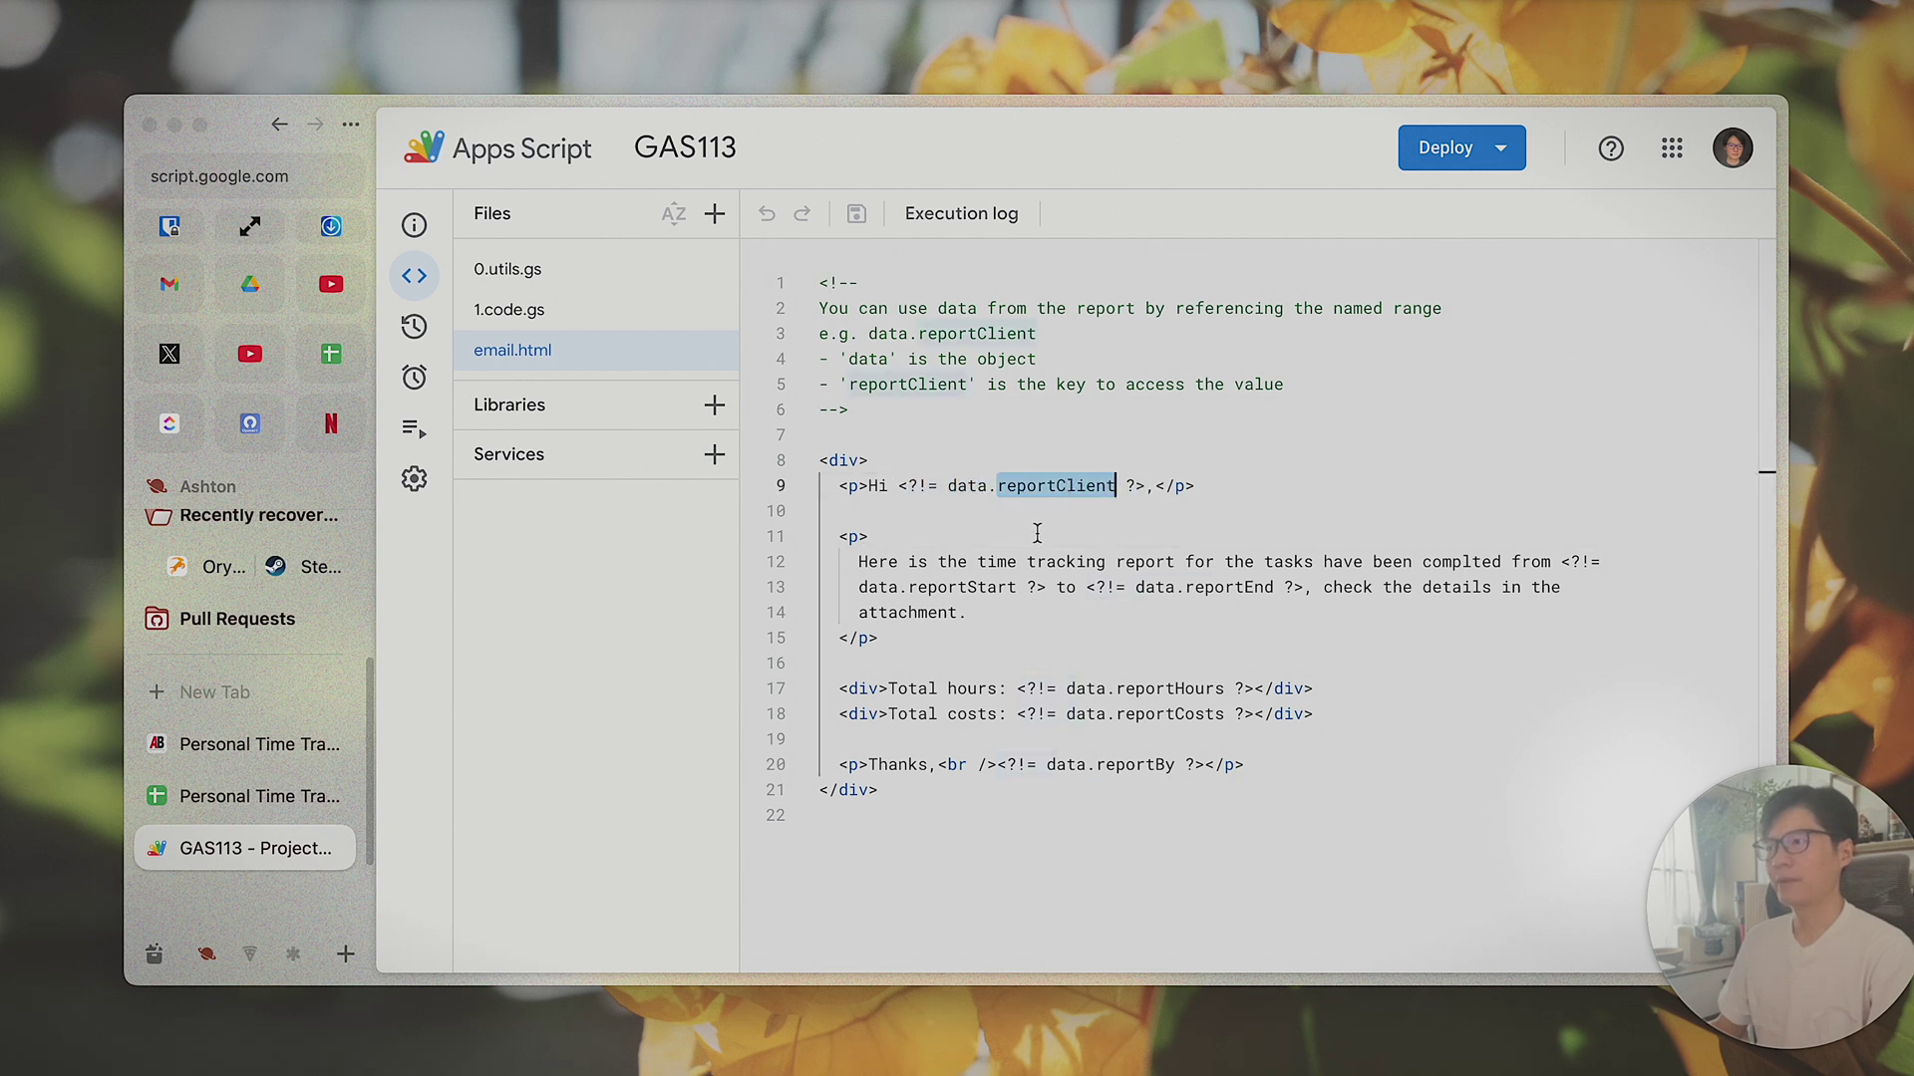
double_click(1042, 497)
click(982, 491)
double_click(970, 490)
click(995, 489)
drag(1115, 486, 947, 486)
double_click(1026, 491)
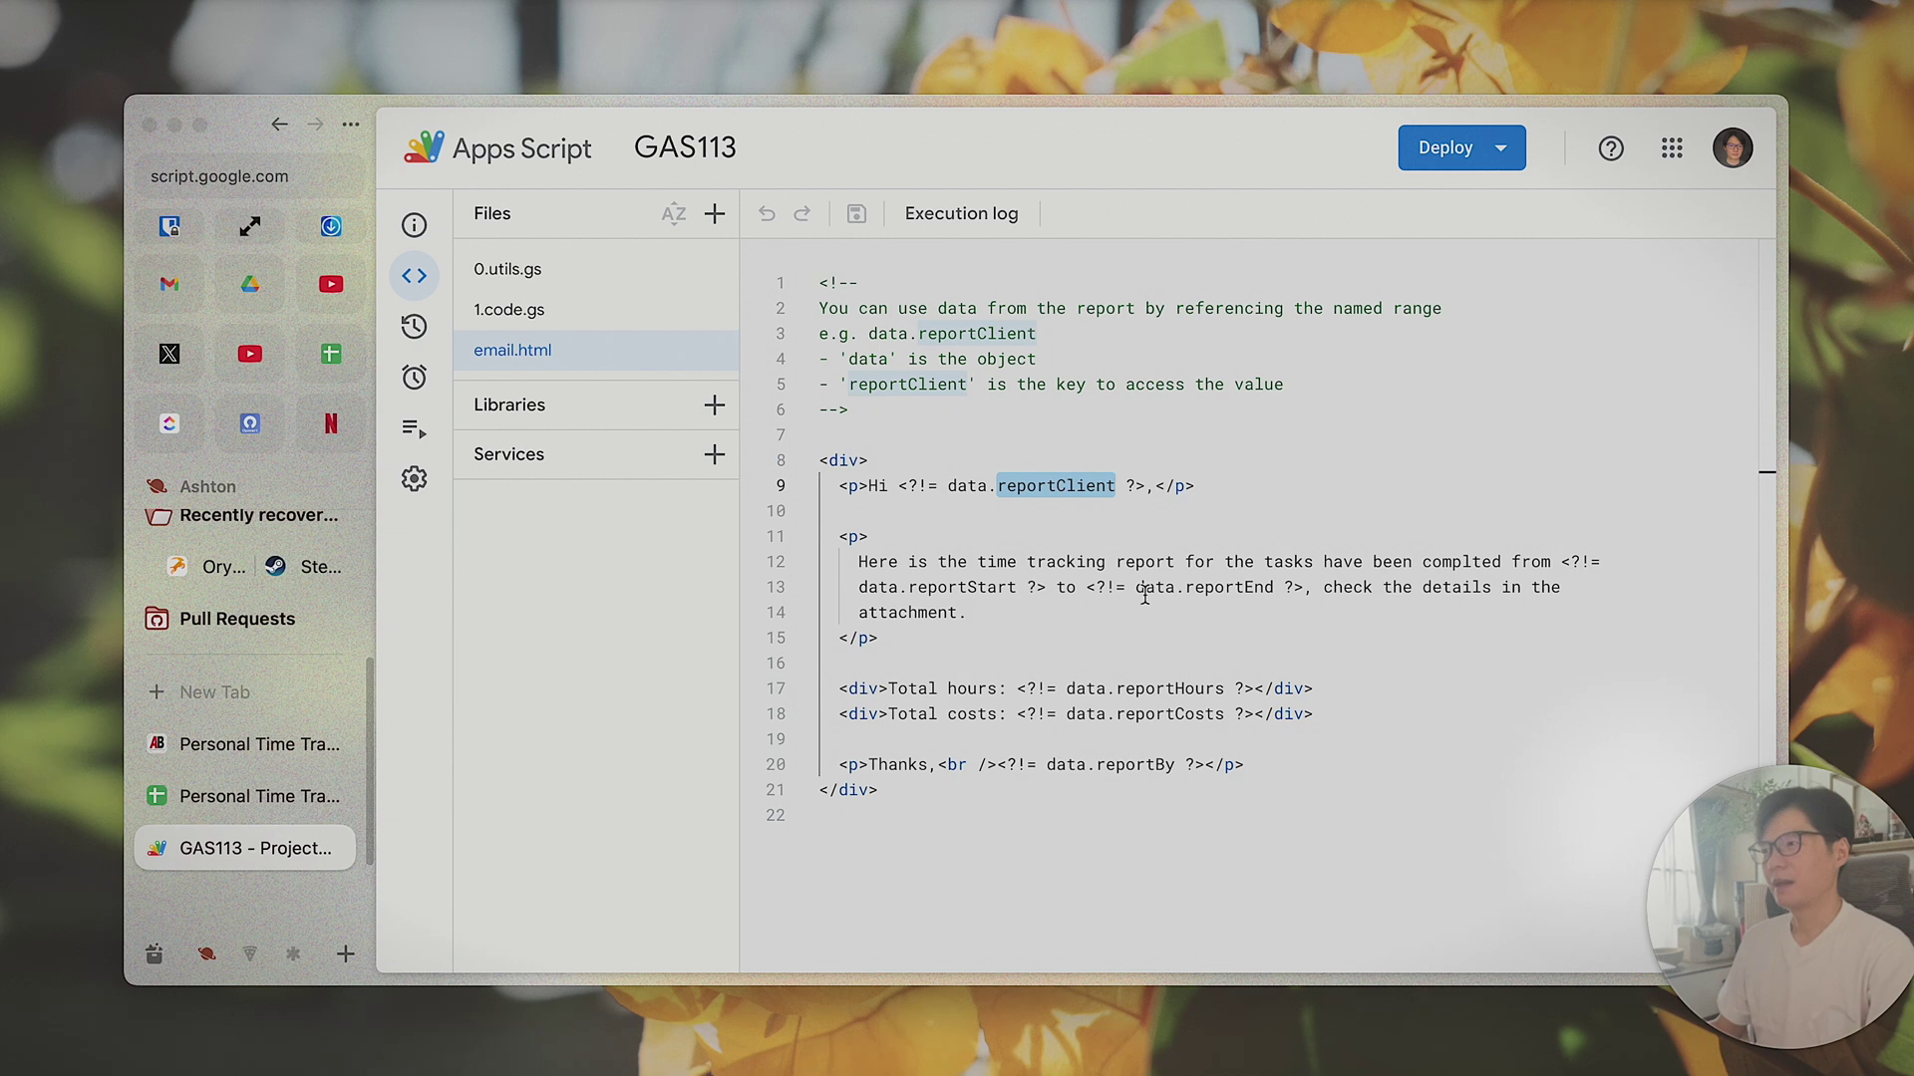
click(1560, 560)
drag(1559, 560, 1044, 586)
double_click(948, 588)
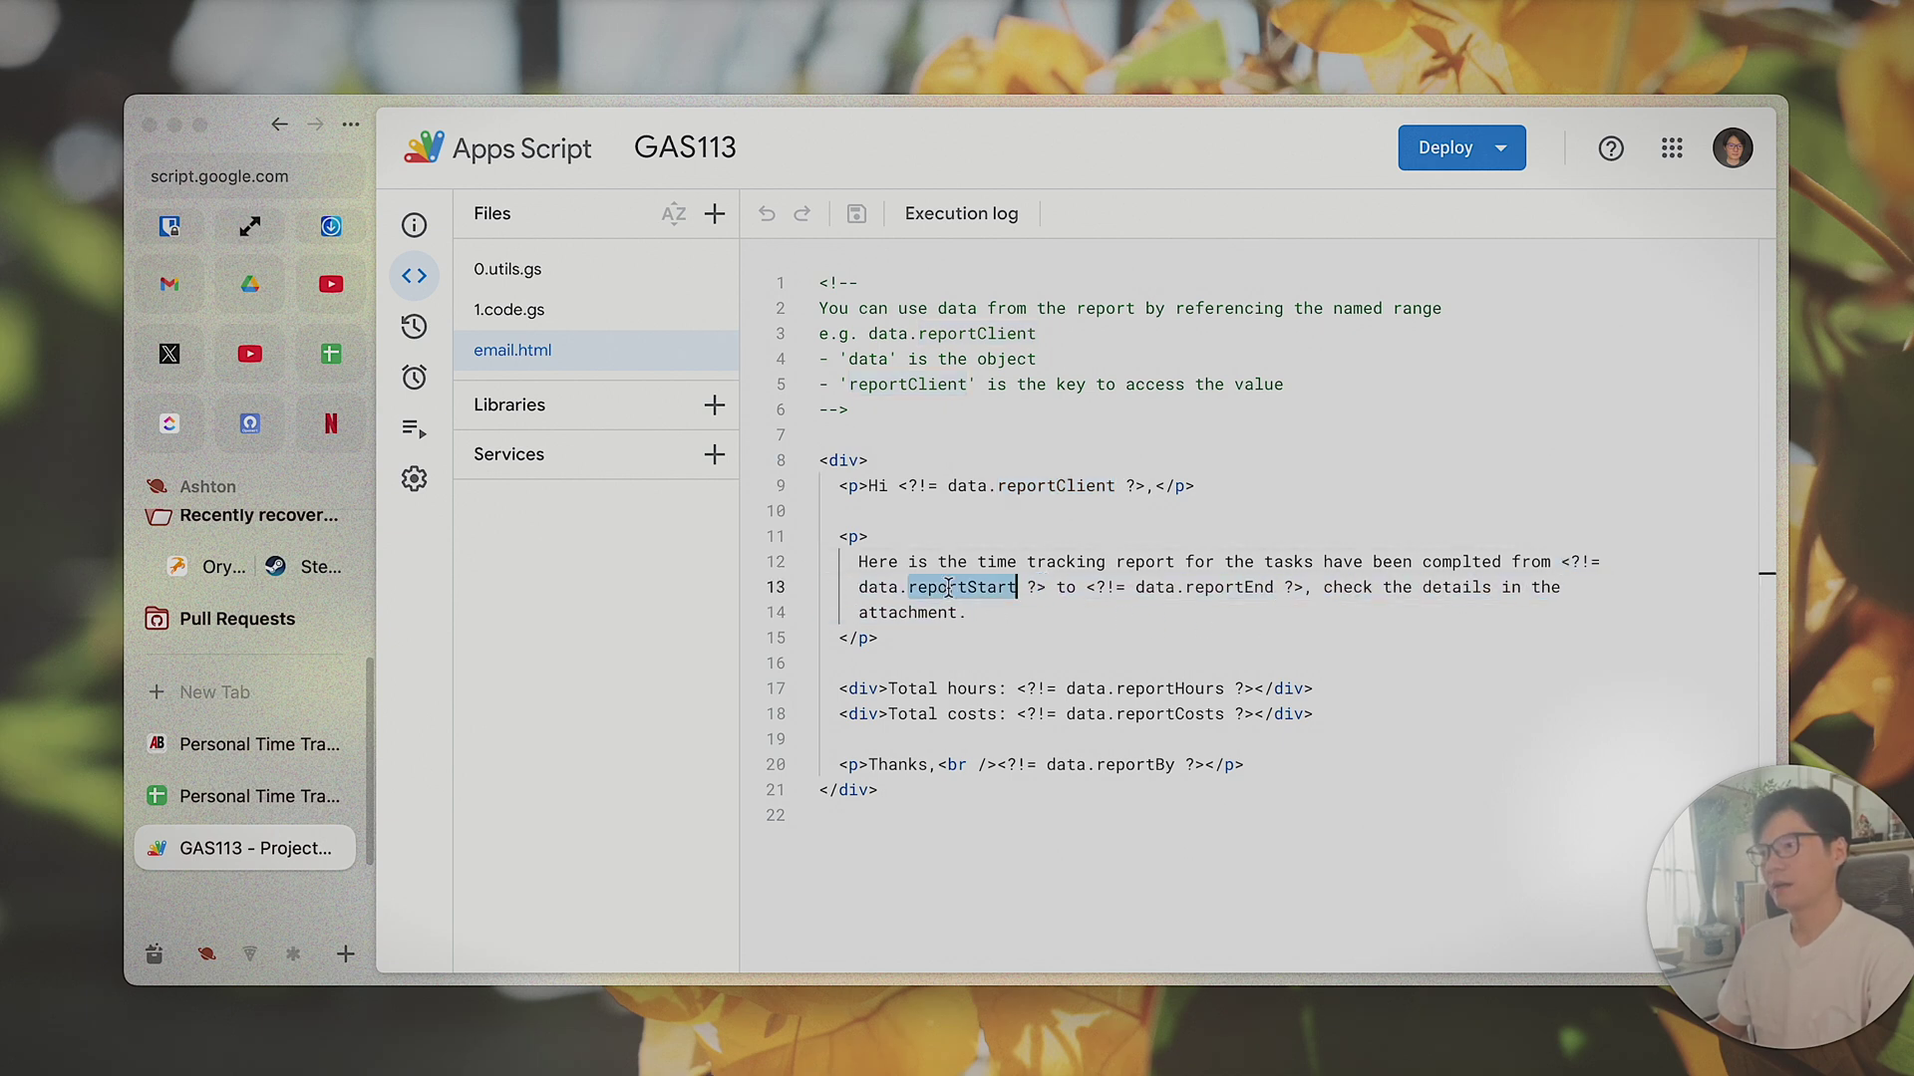
double_click(1234, 588)
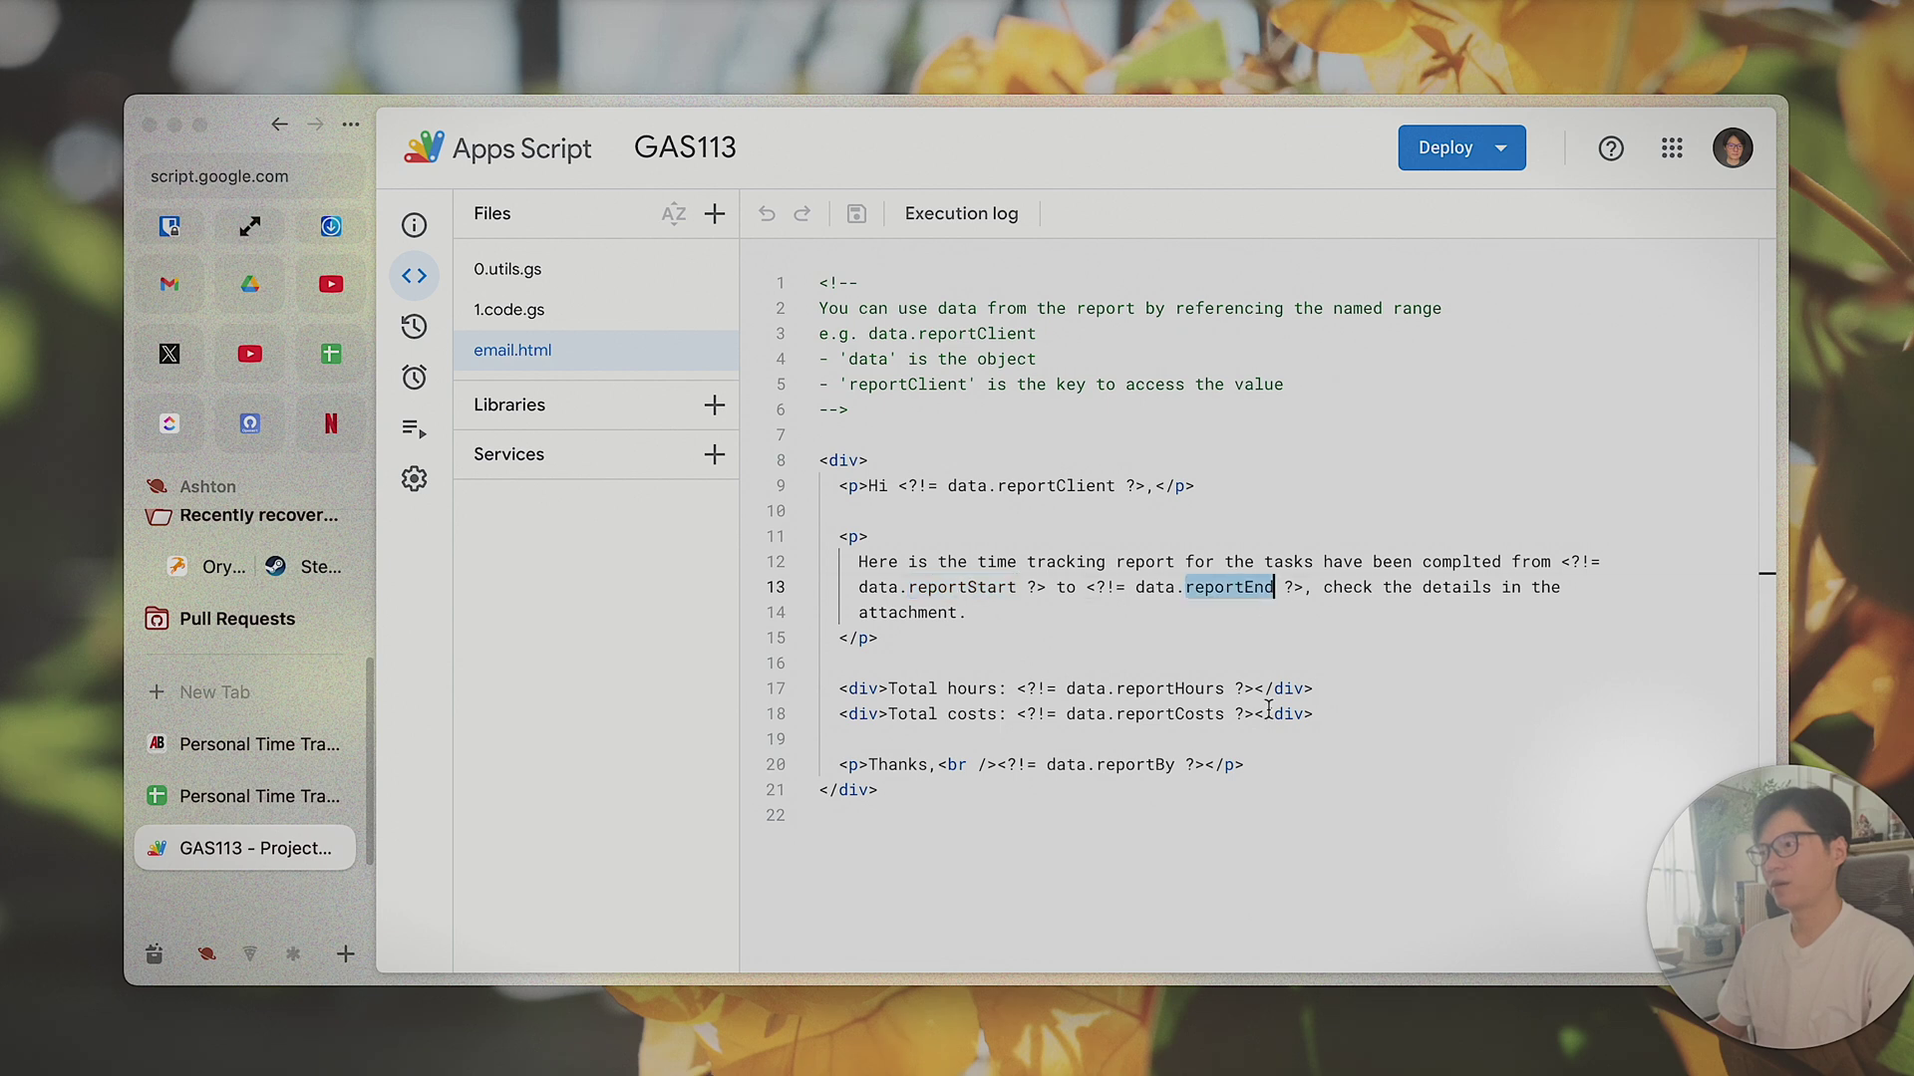
double_click(1166, 689)
double_click(1196, 715)
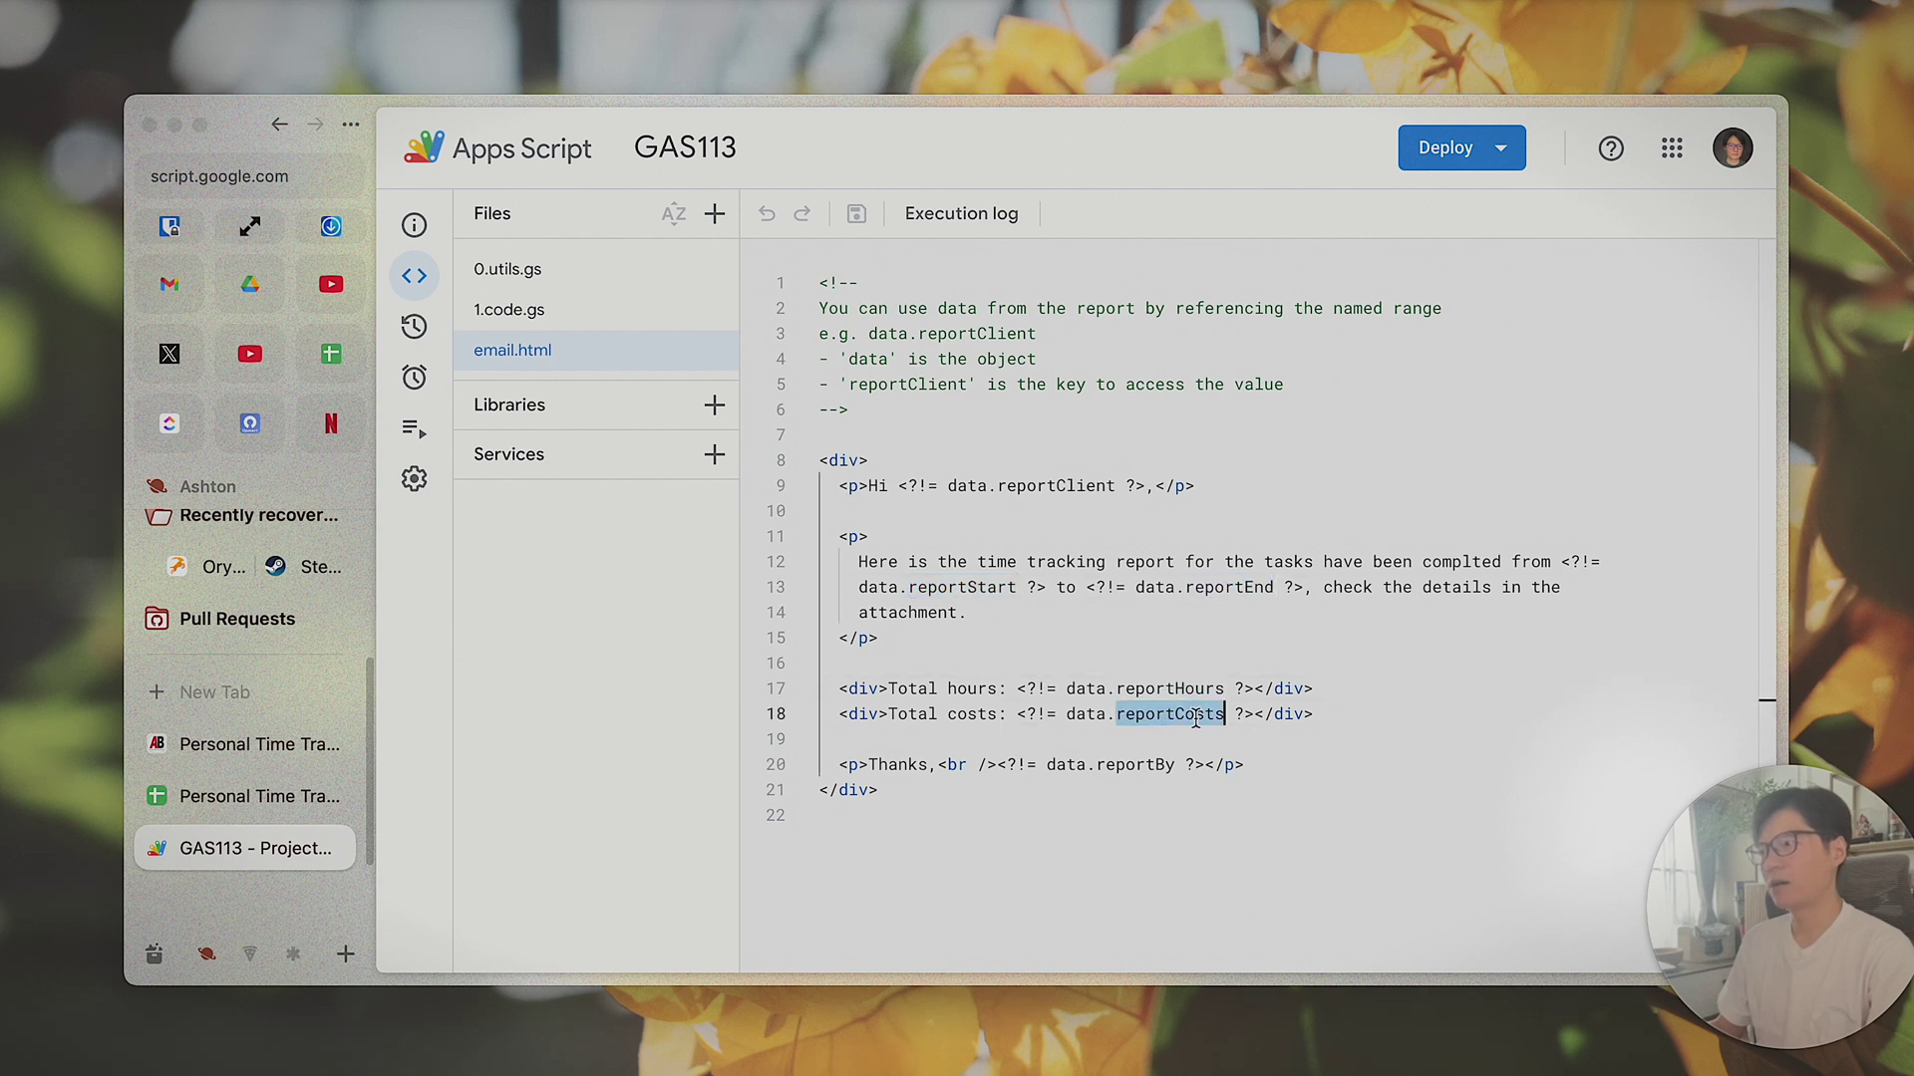
double_click(1138, 764)
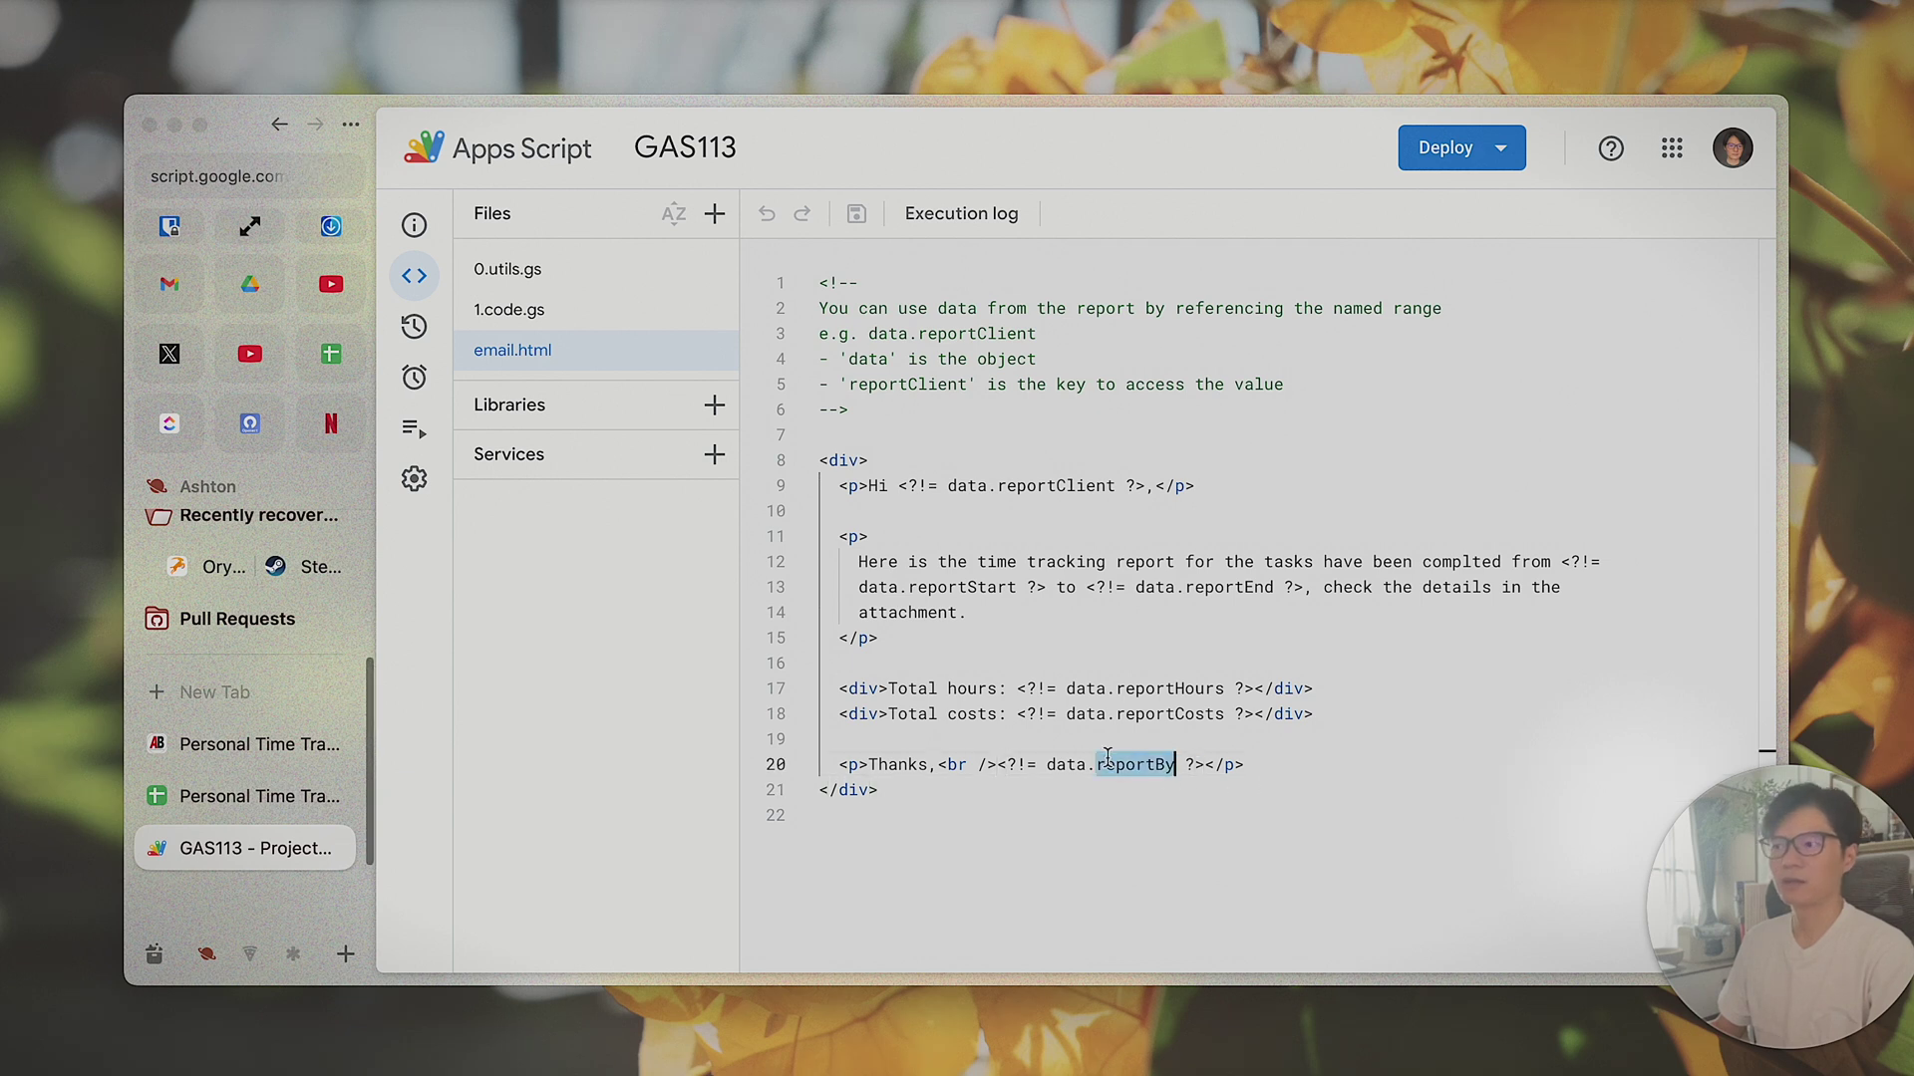
click(260, 797)
click(1593, 412)
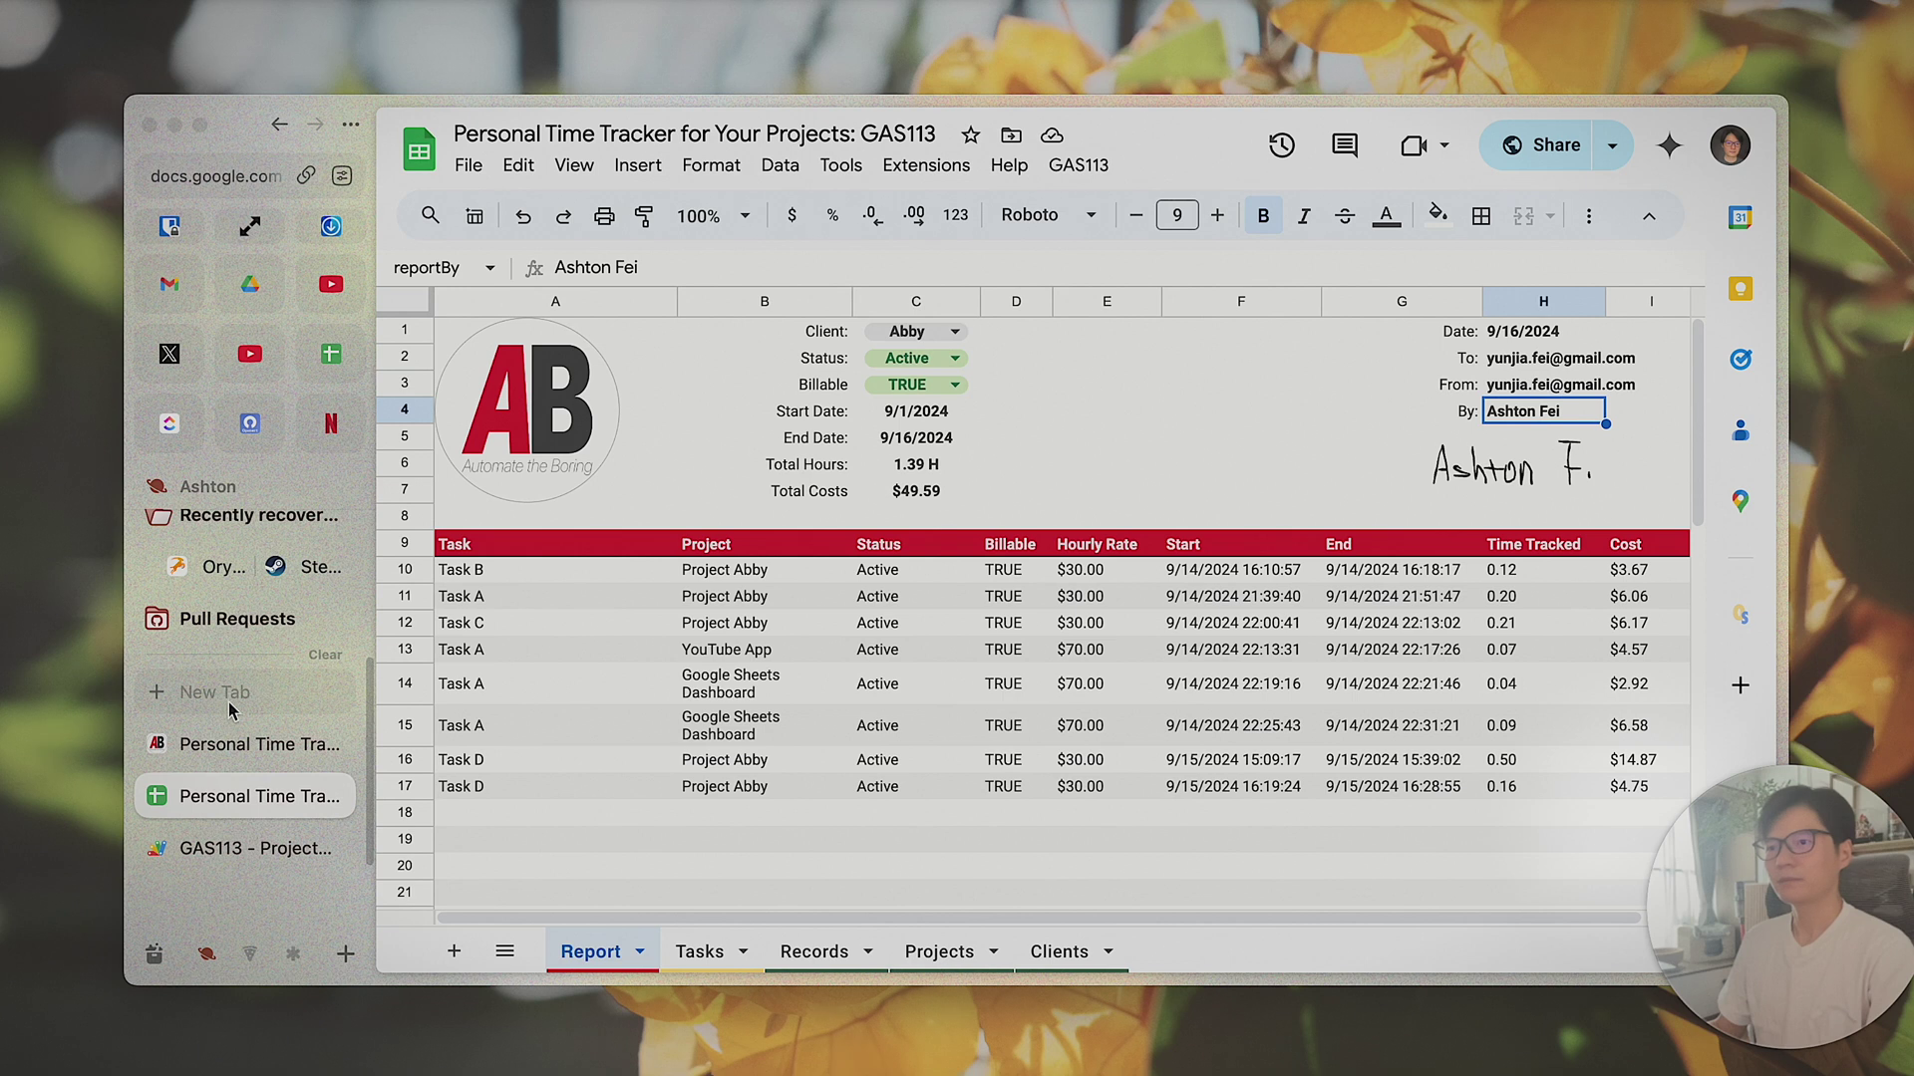
click(257, 849)
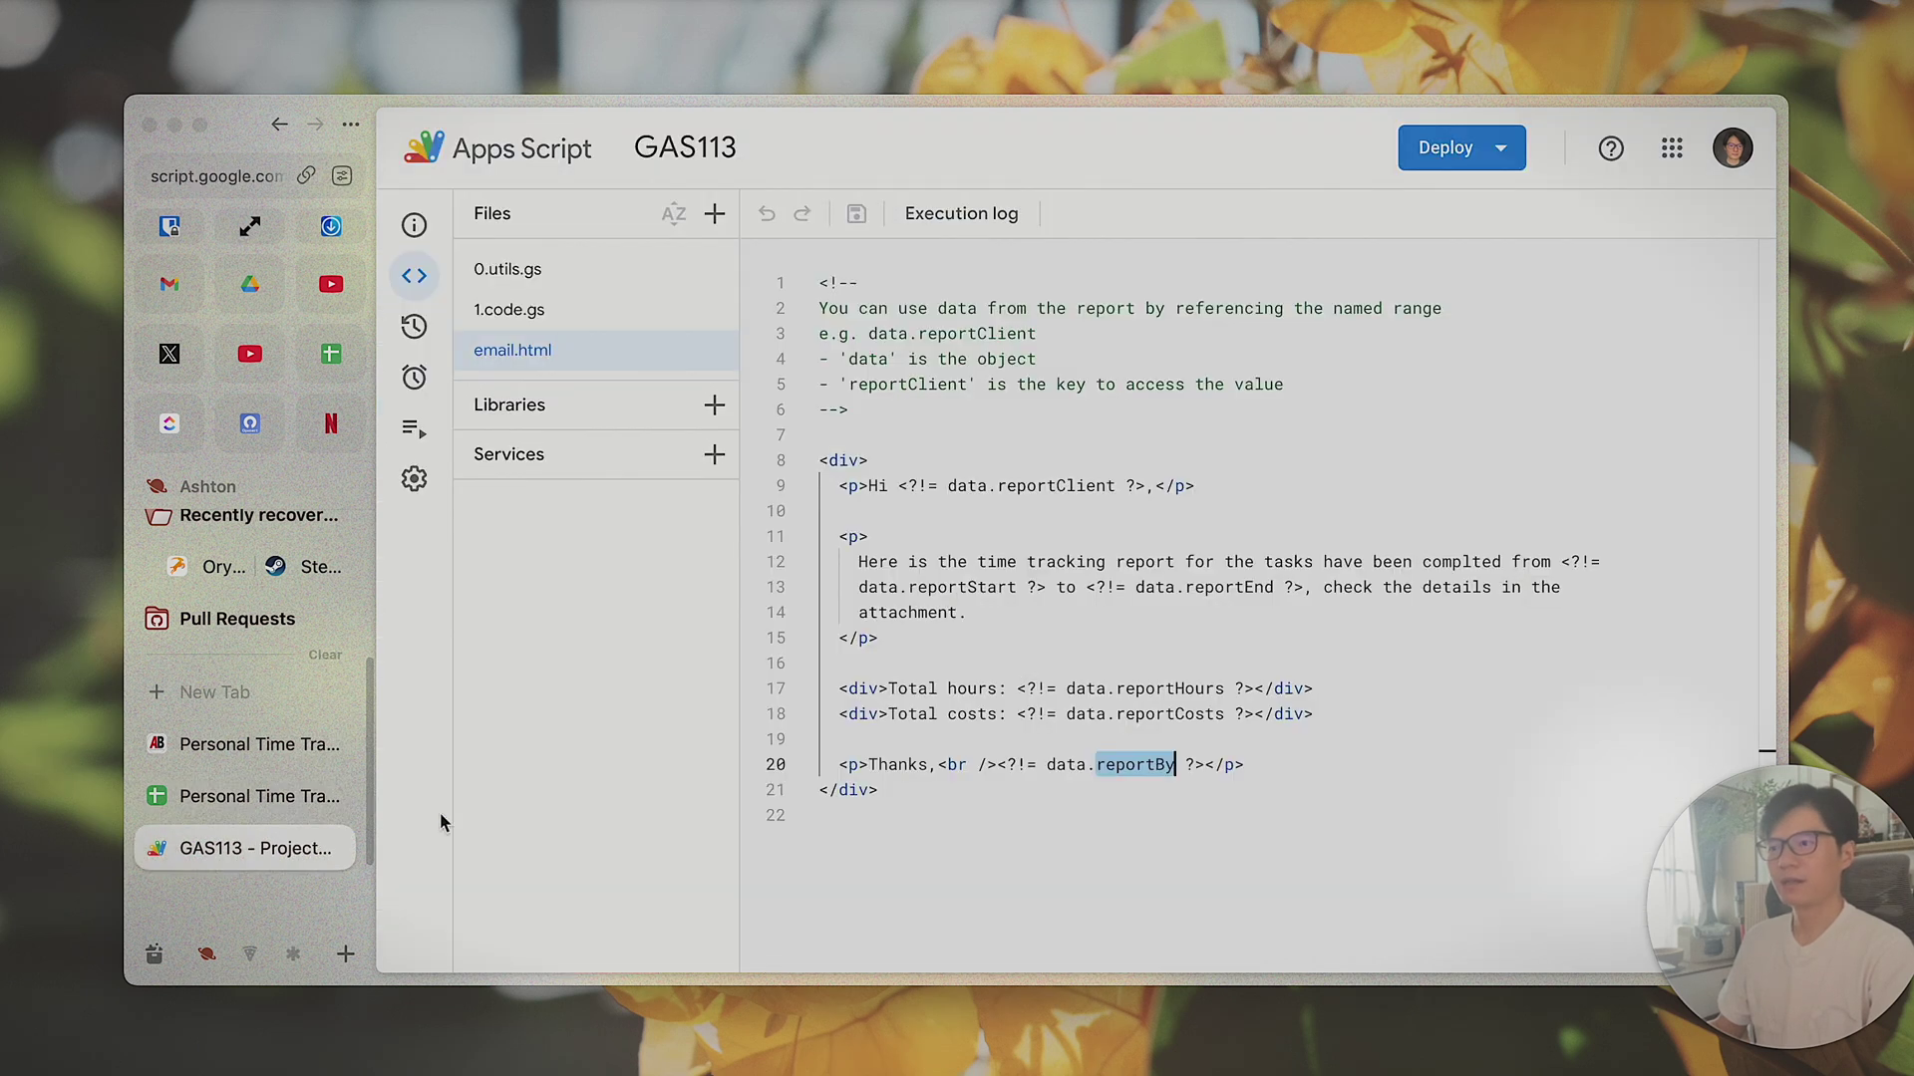
drag(937, 782, 828, 279)
click(1034, 431)
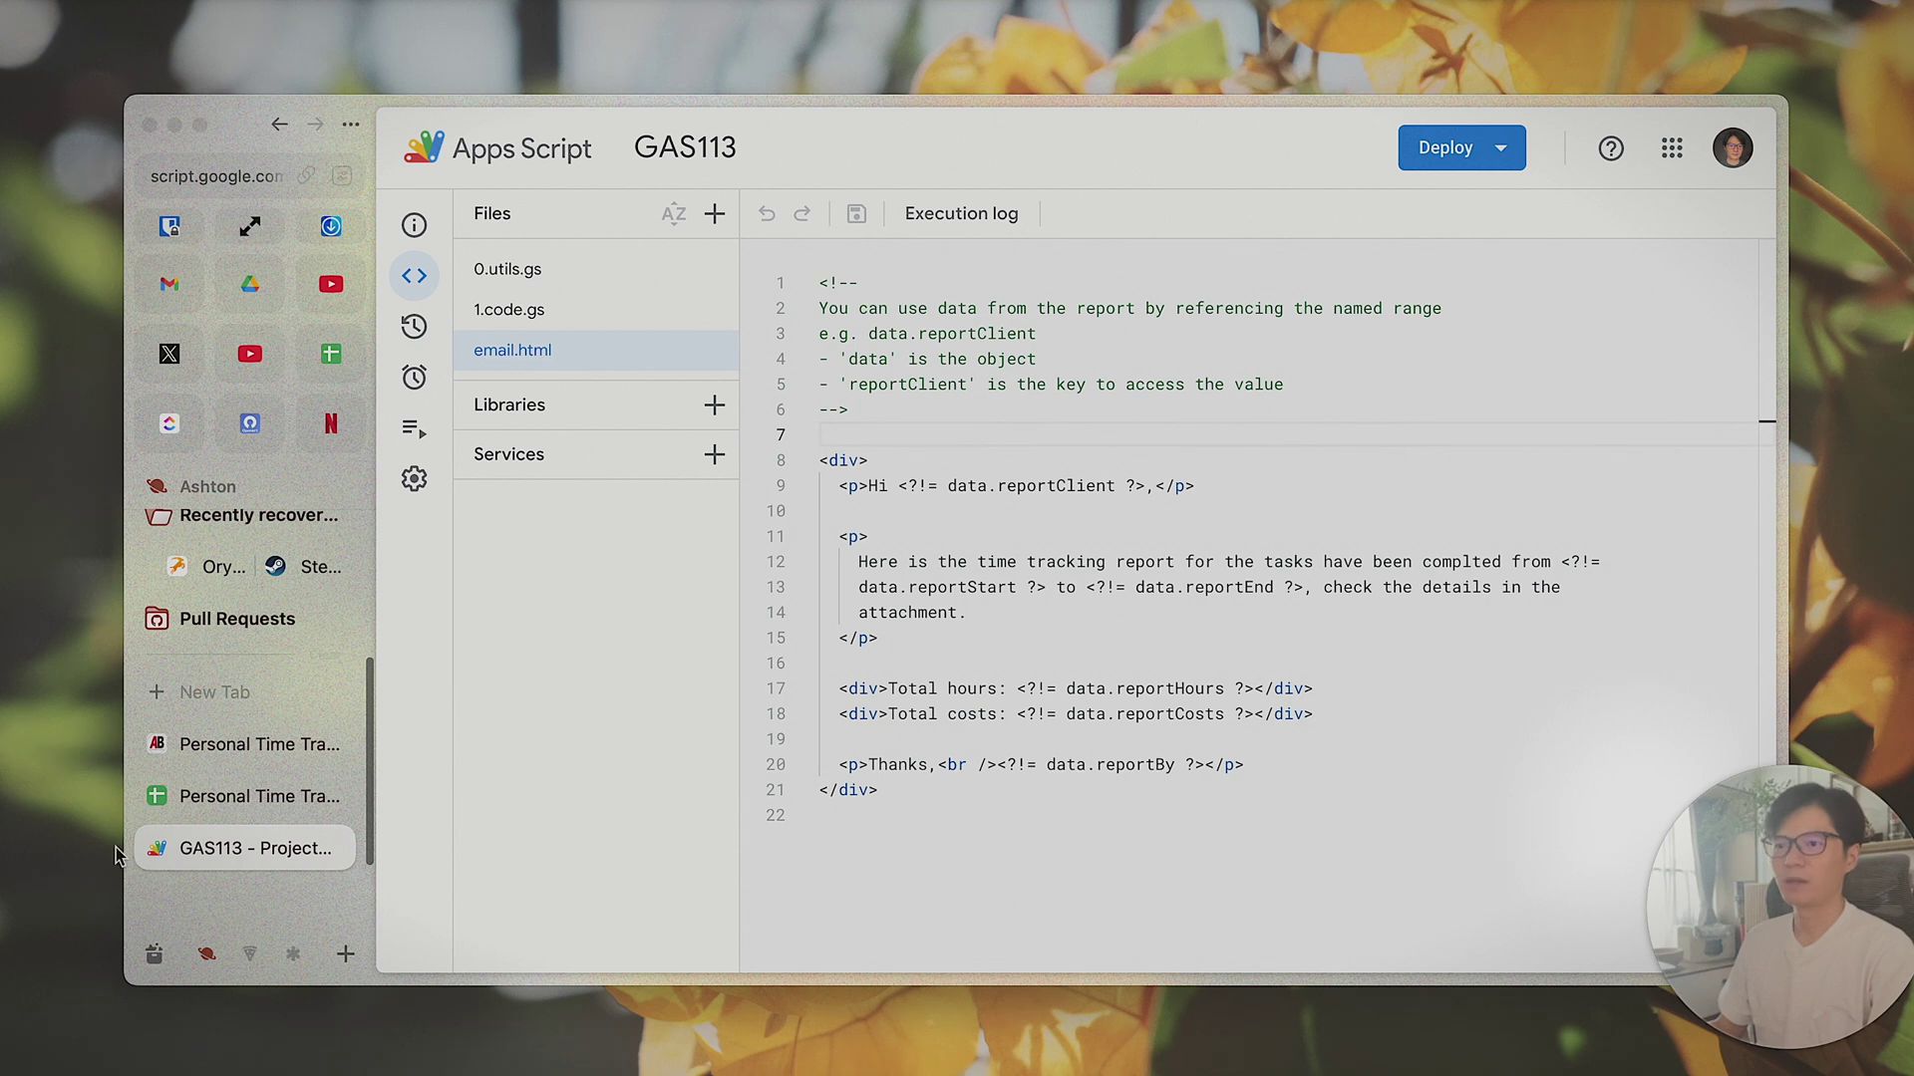
click(257, 796)
- Look through the Clients, Records, Tasks and Report sheets, selecting Billable in D16
scroll(1017, 635, down, 2)
scroll(1017, 635, up, 3)
click(1059, 952)
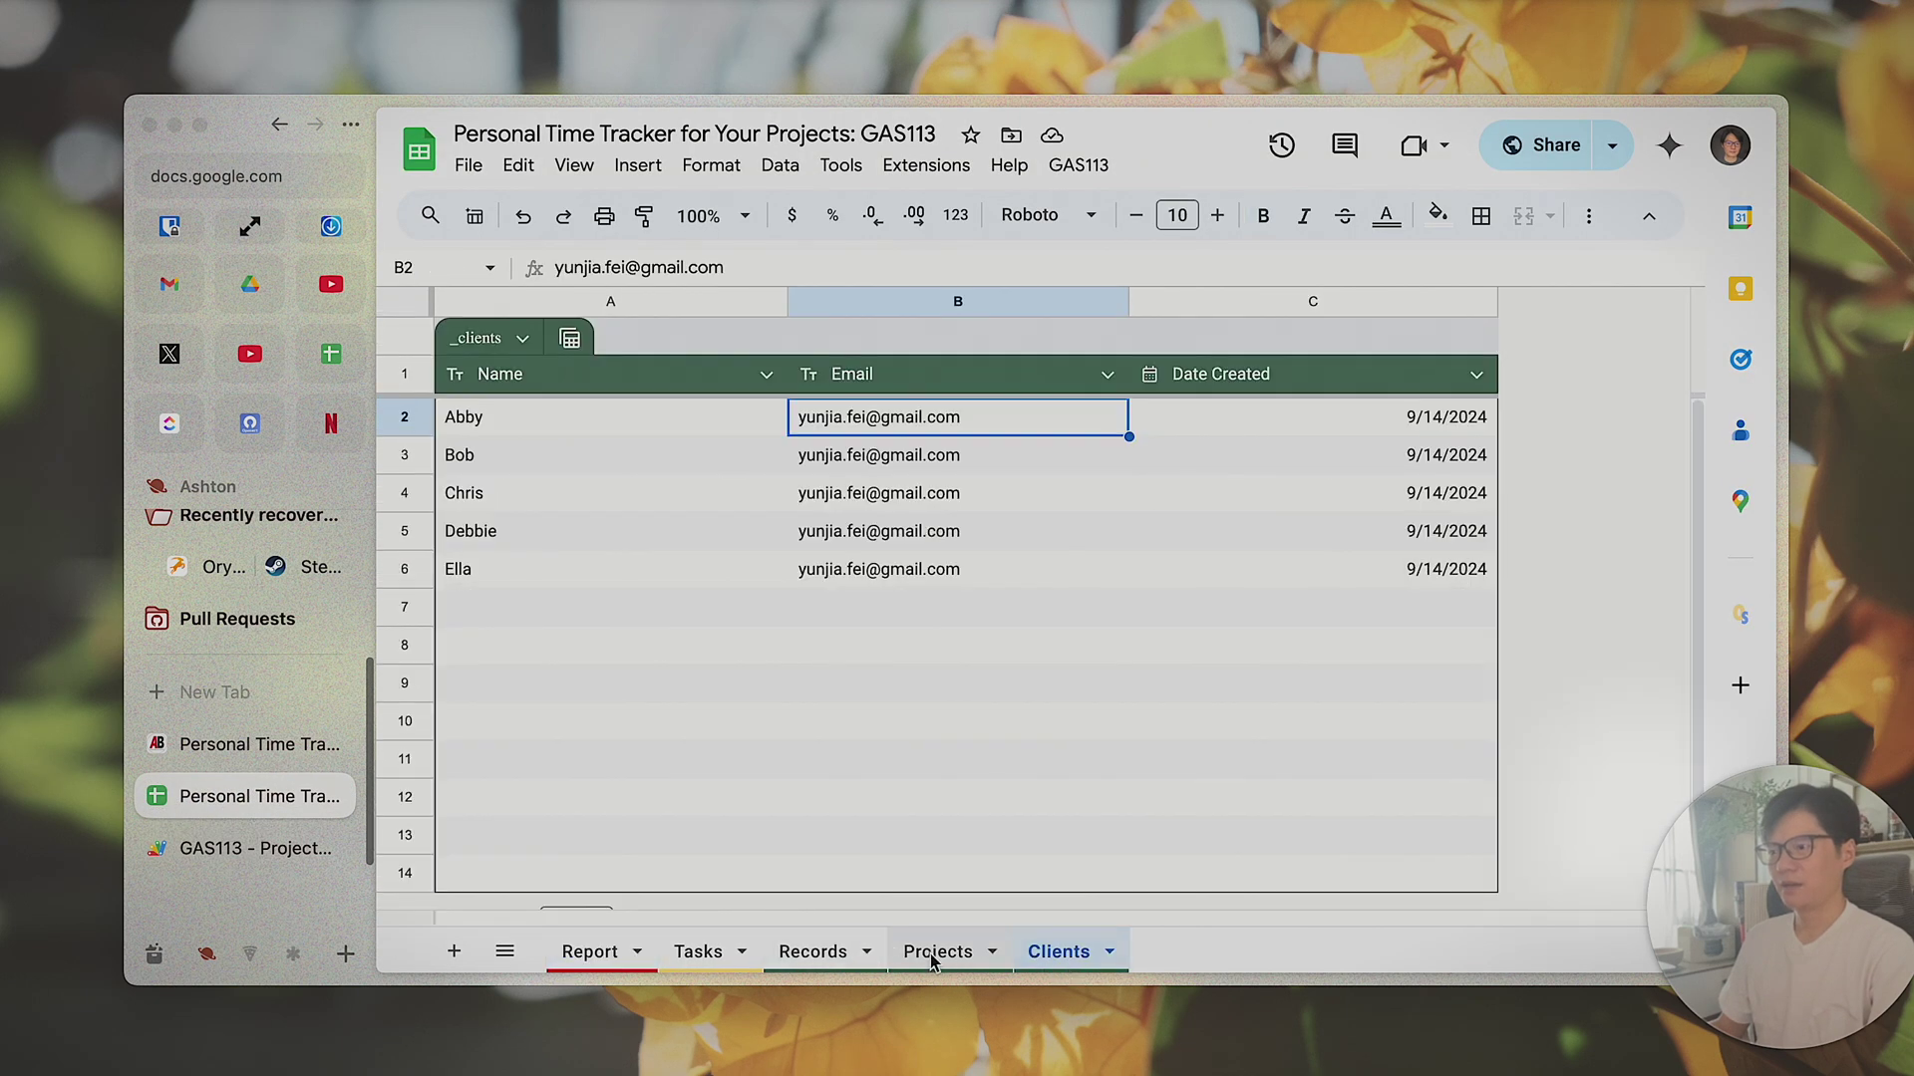
click(812, 951)
click(692, 955)
click(590, 951)
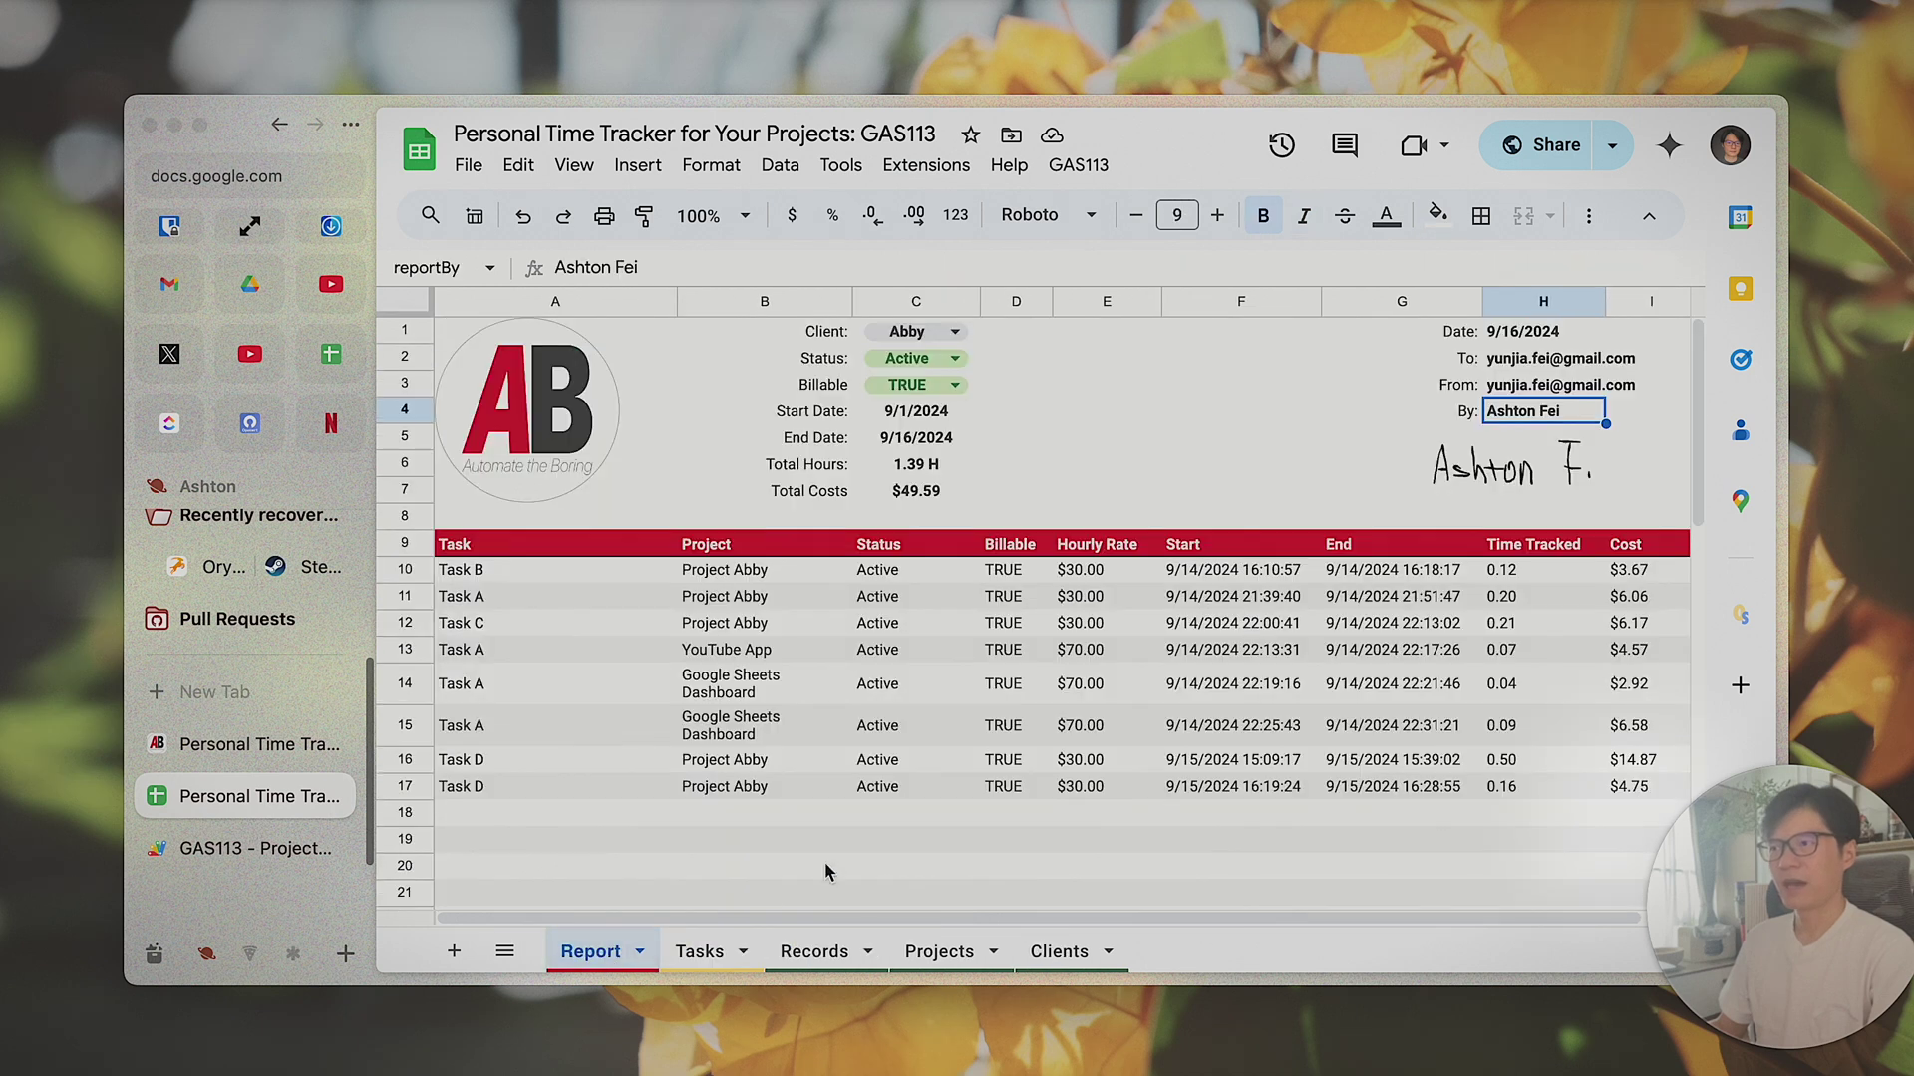
click(1013, 765)
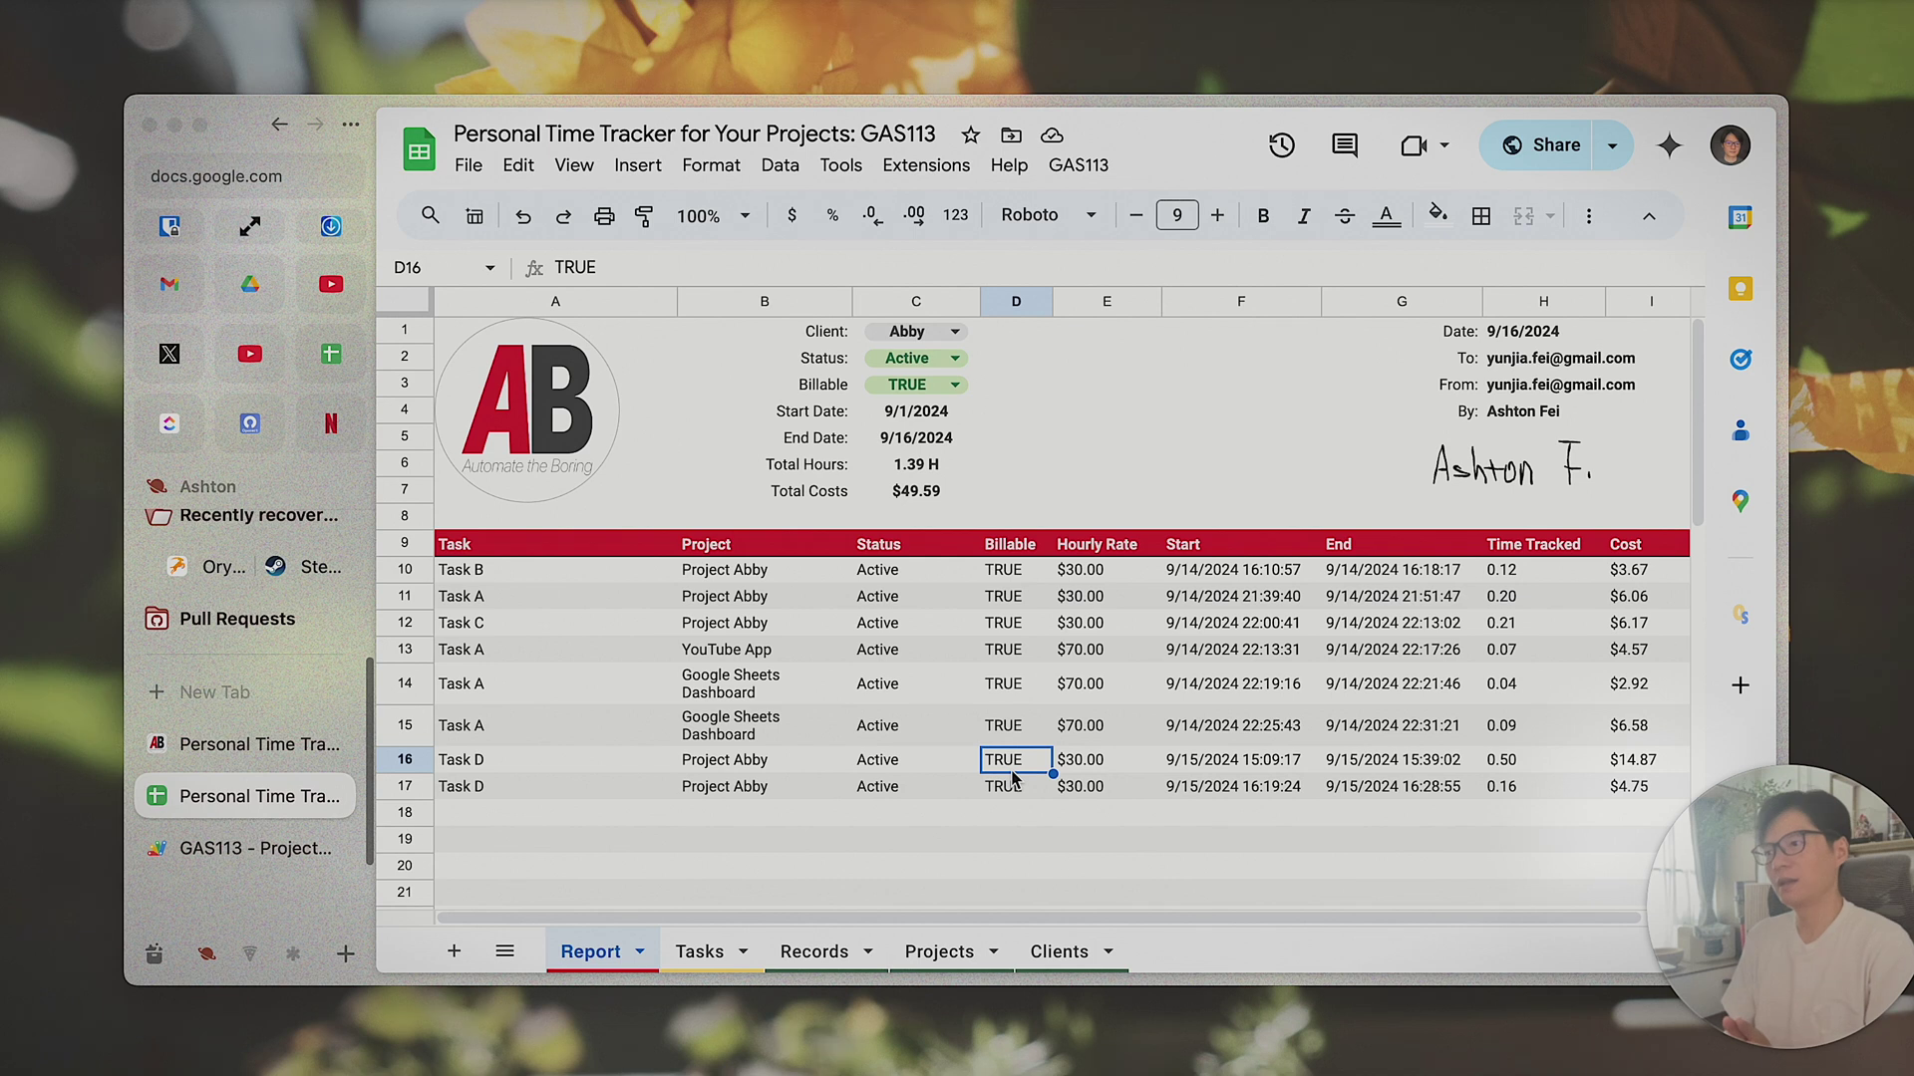
- Show the Tasks sheet full-width with the browser sidebar hidden
click(698, 952)
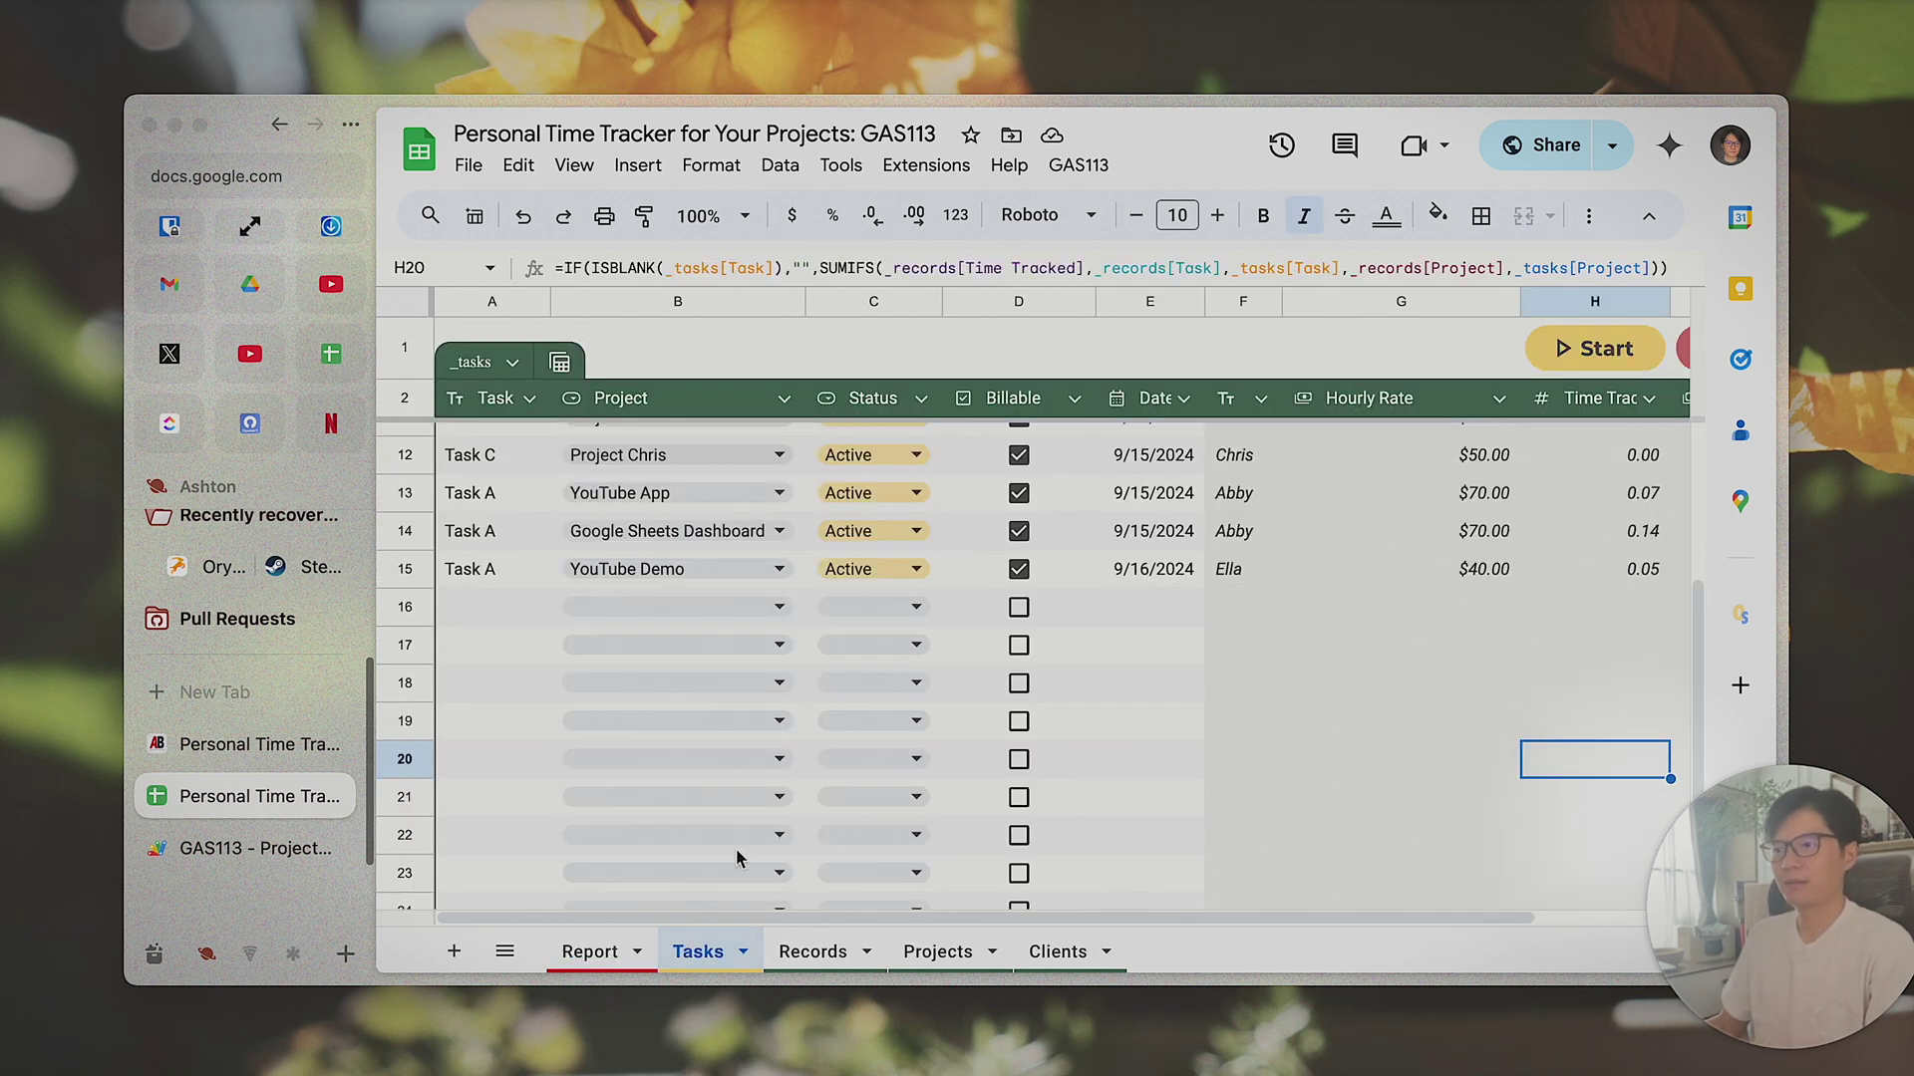
click(1183, 691)
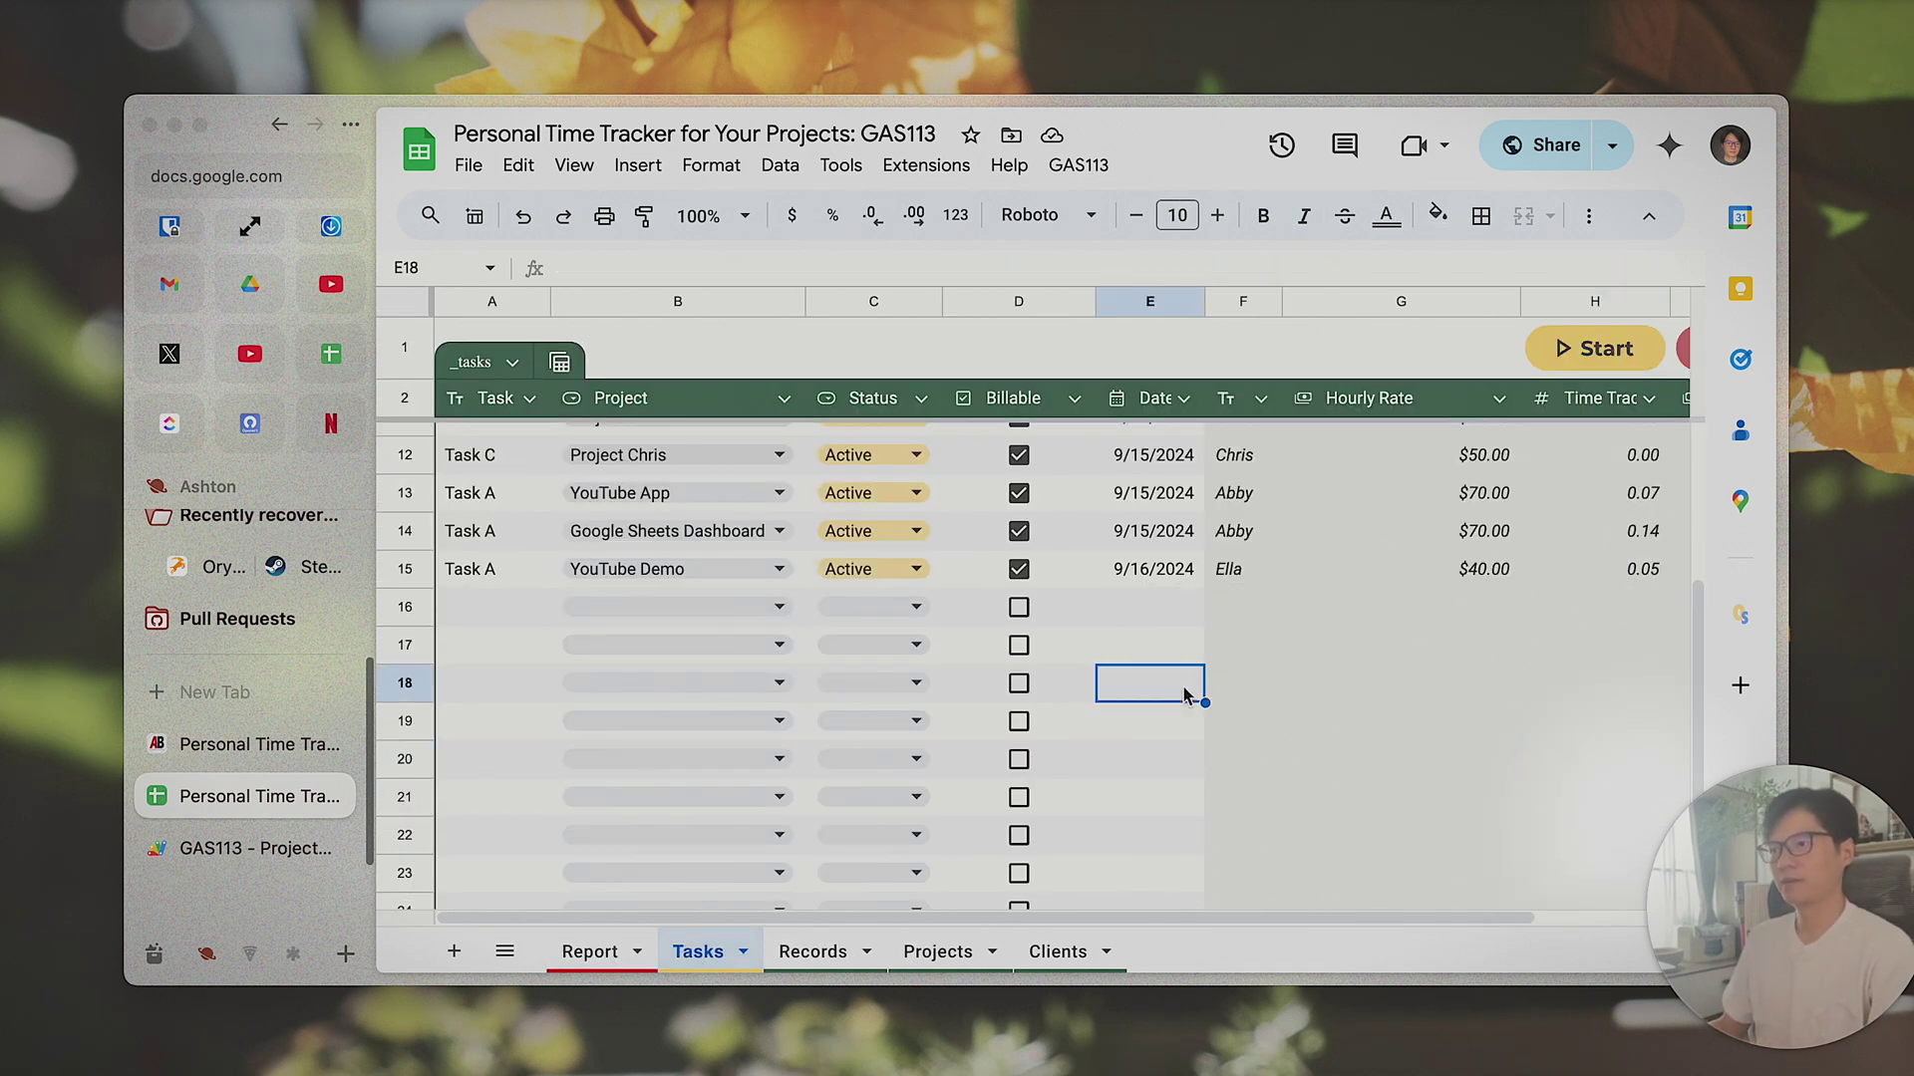
scroll(593, 708, up, 3)
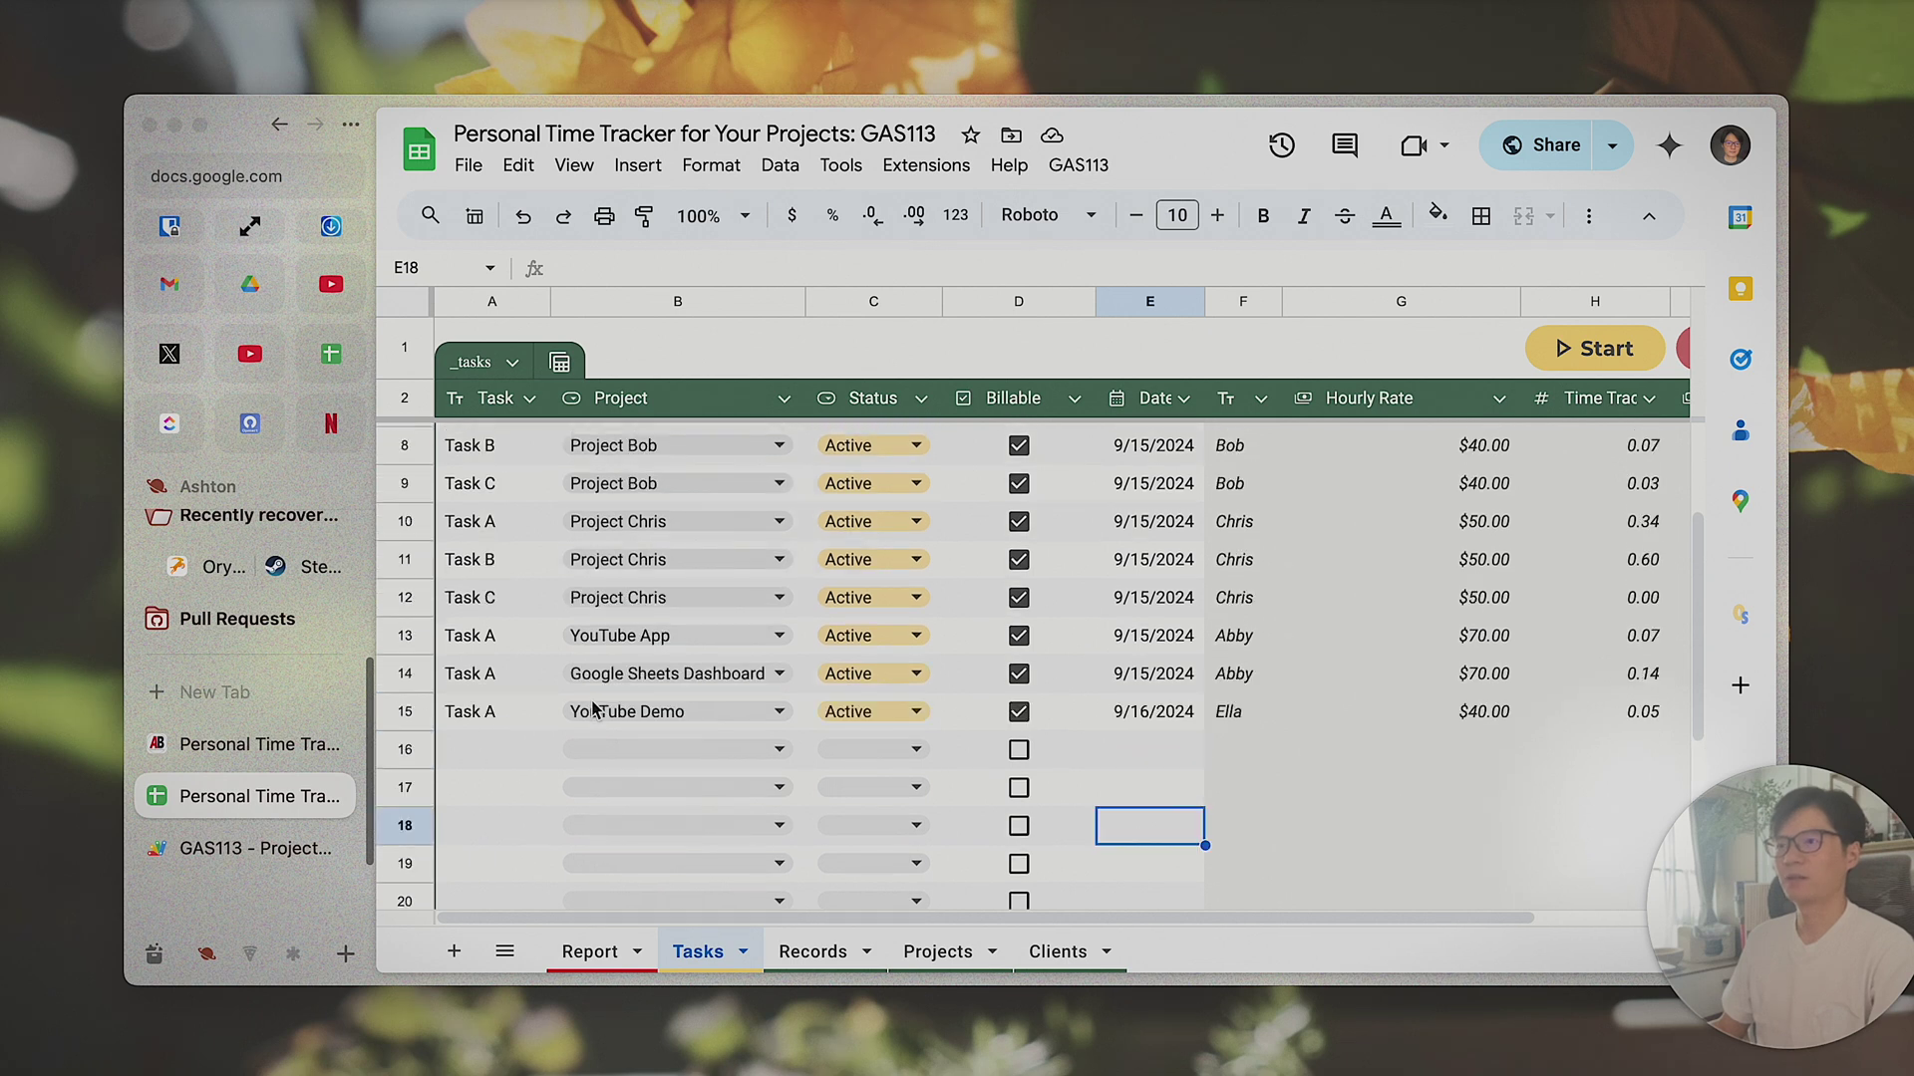
key(super+s)
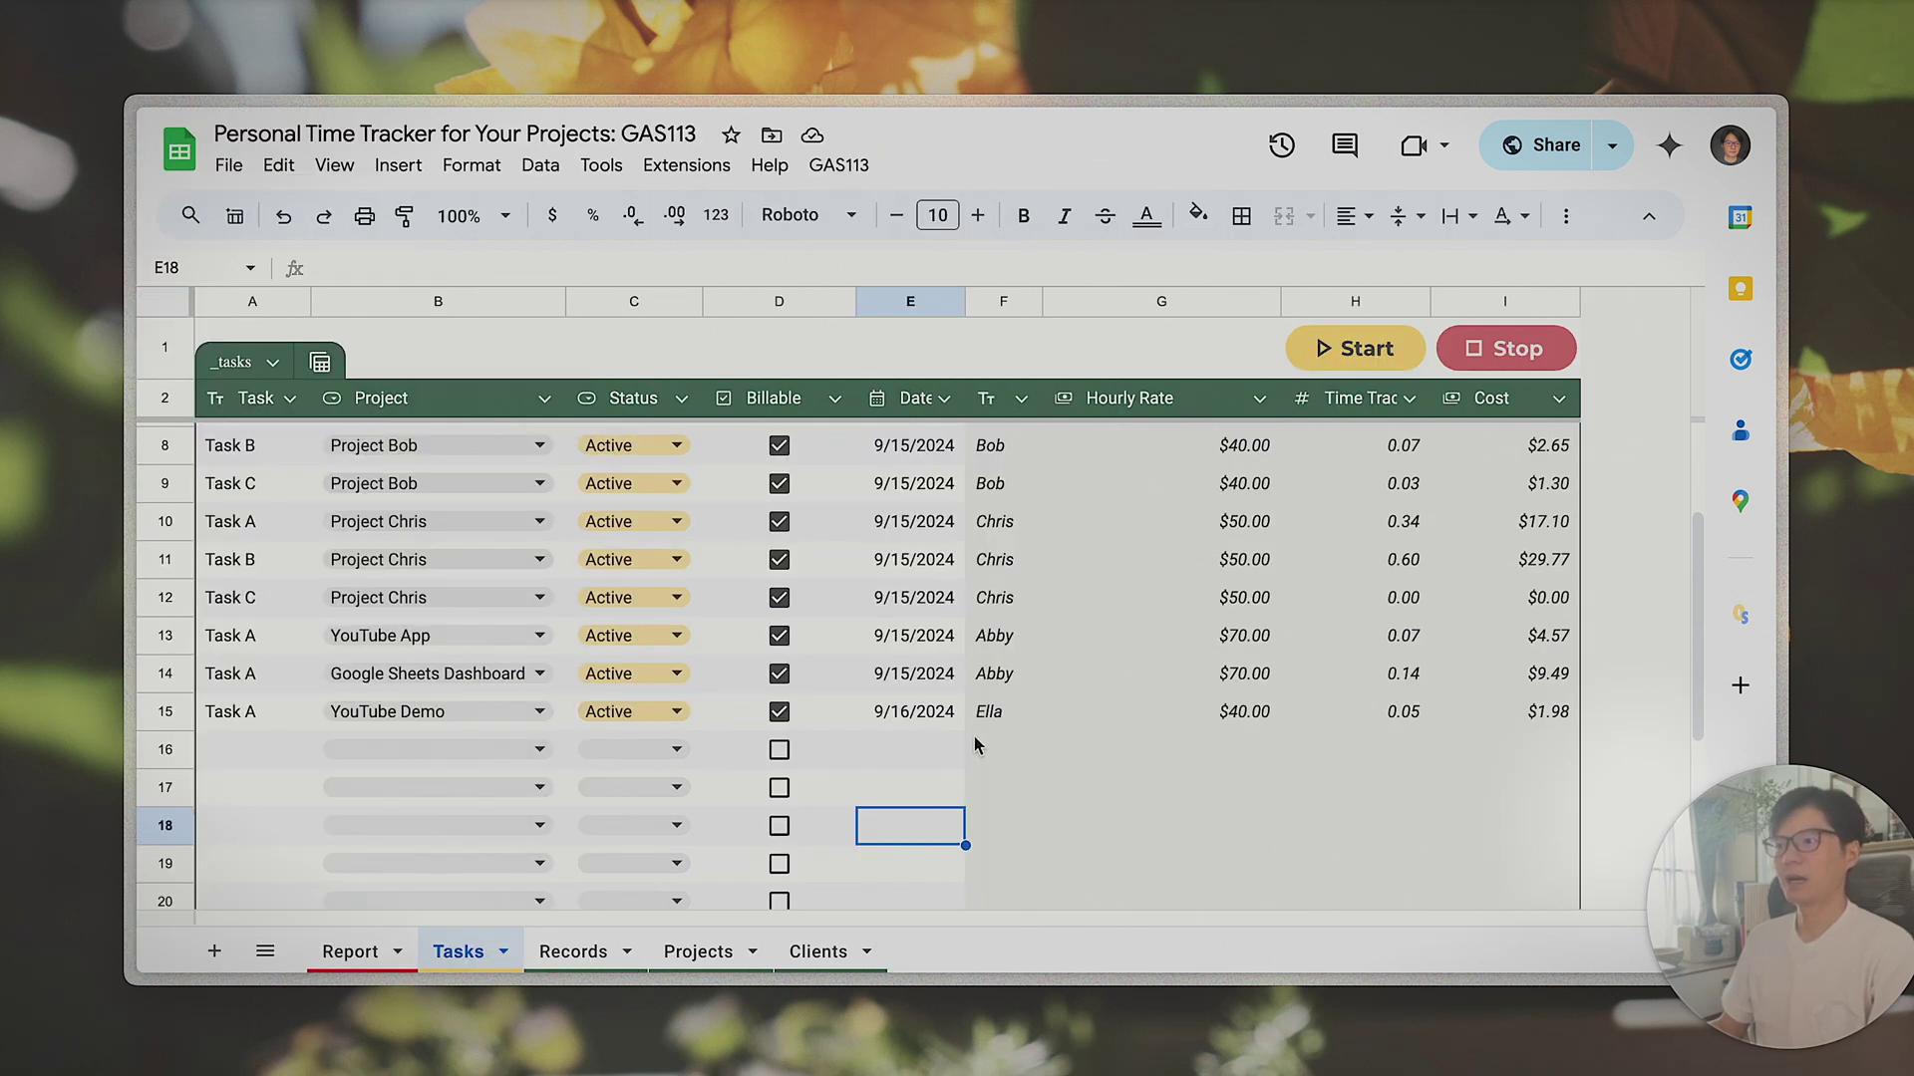
- Open the Report sheet and highlight the summary values C4:C7 and the task table A9:I17
click(387, 955)
click(777, 491)
drag(677, 491, 684, 426)
drag(289, 558, 1395, 793)
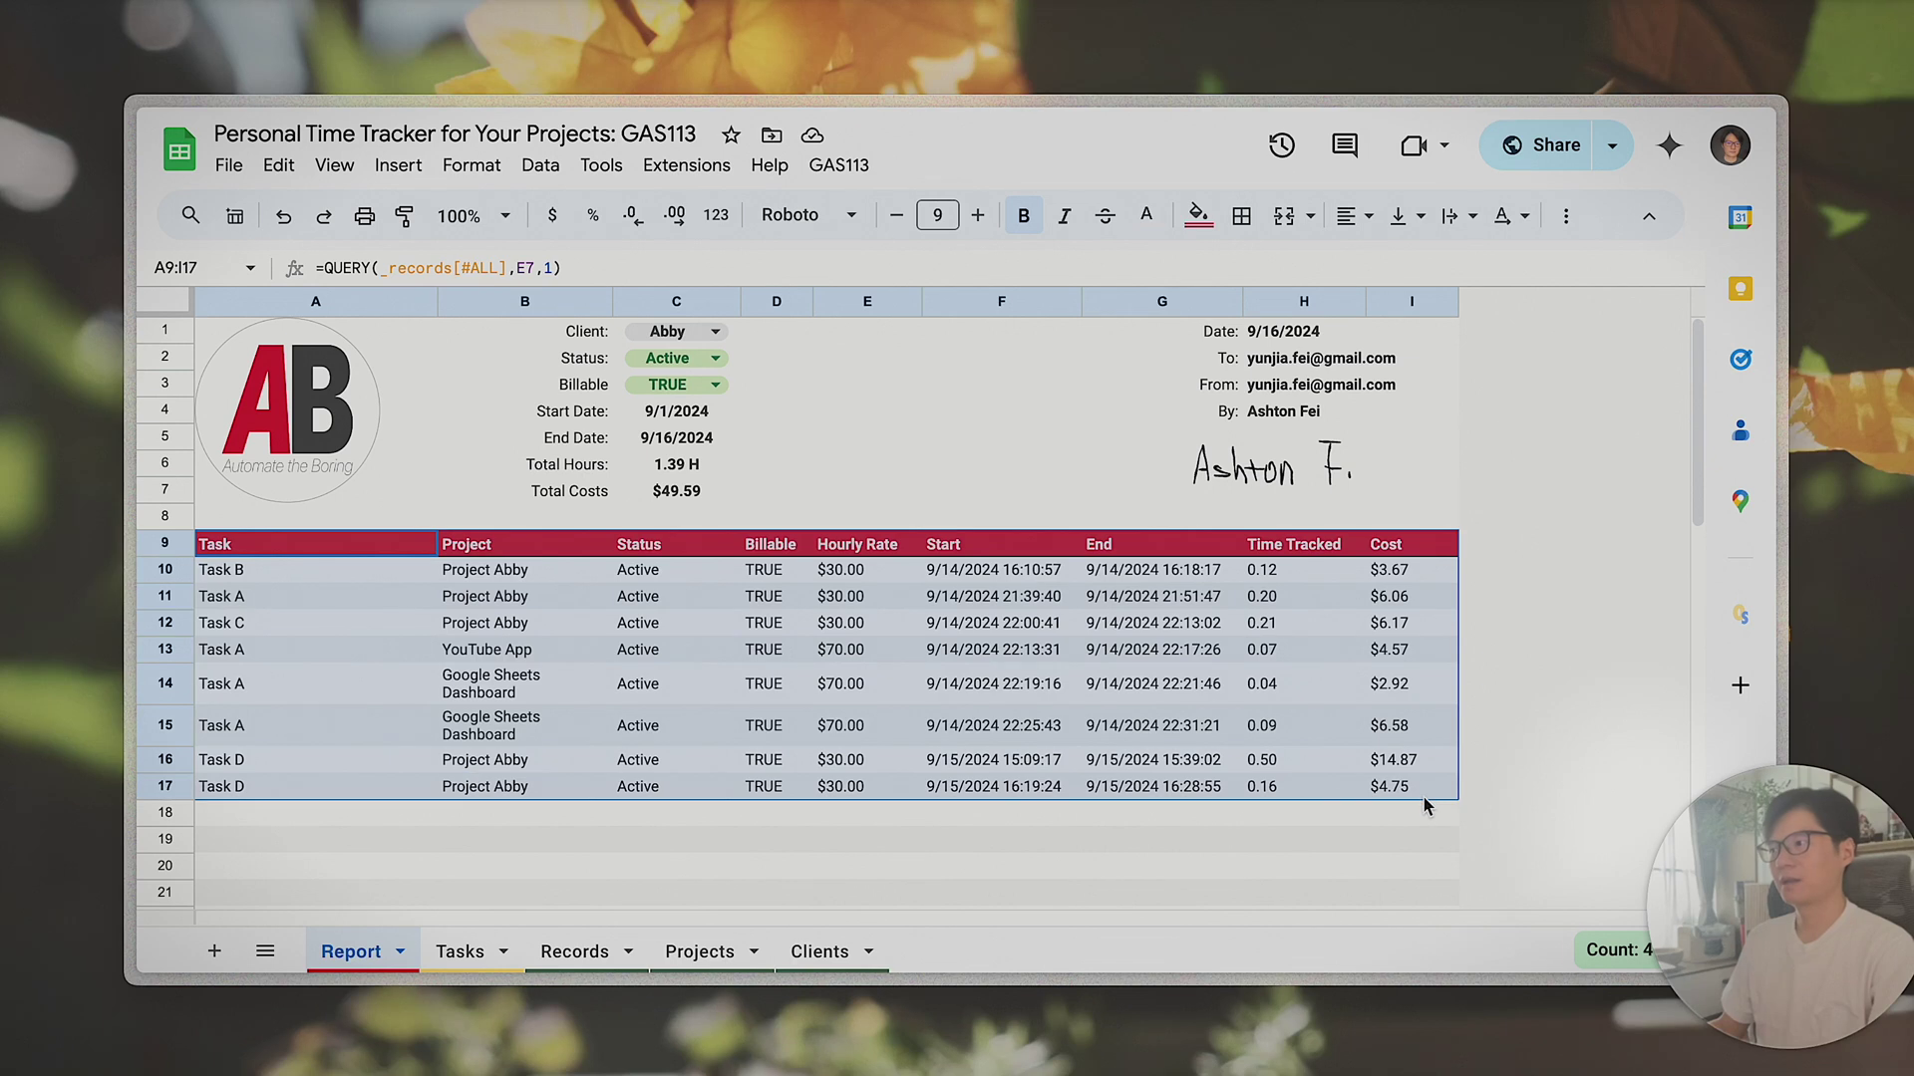
click(662, 419)
click(670, 439)
click(934, 463)
drag(289, 558, 1414, 805)
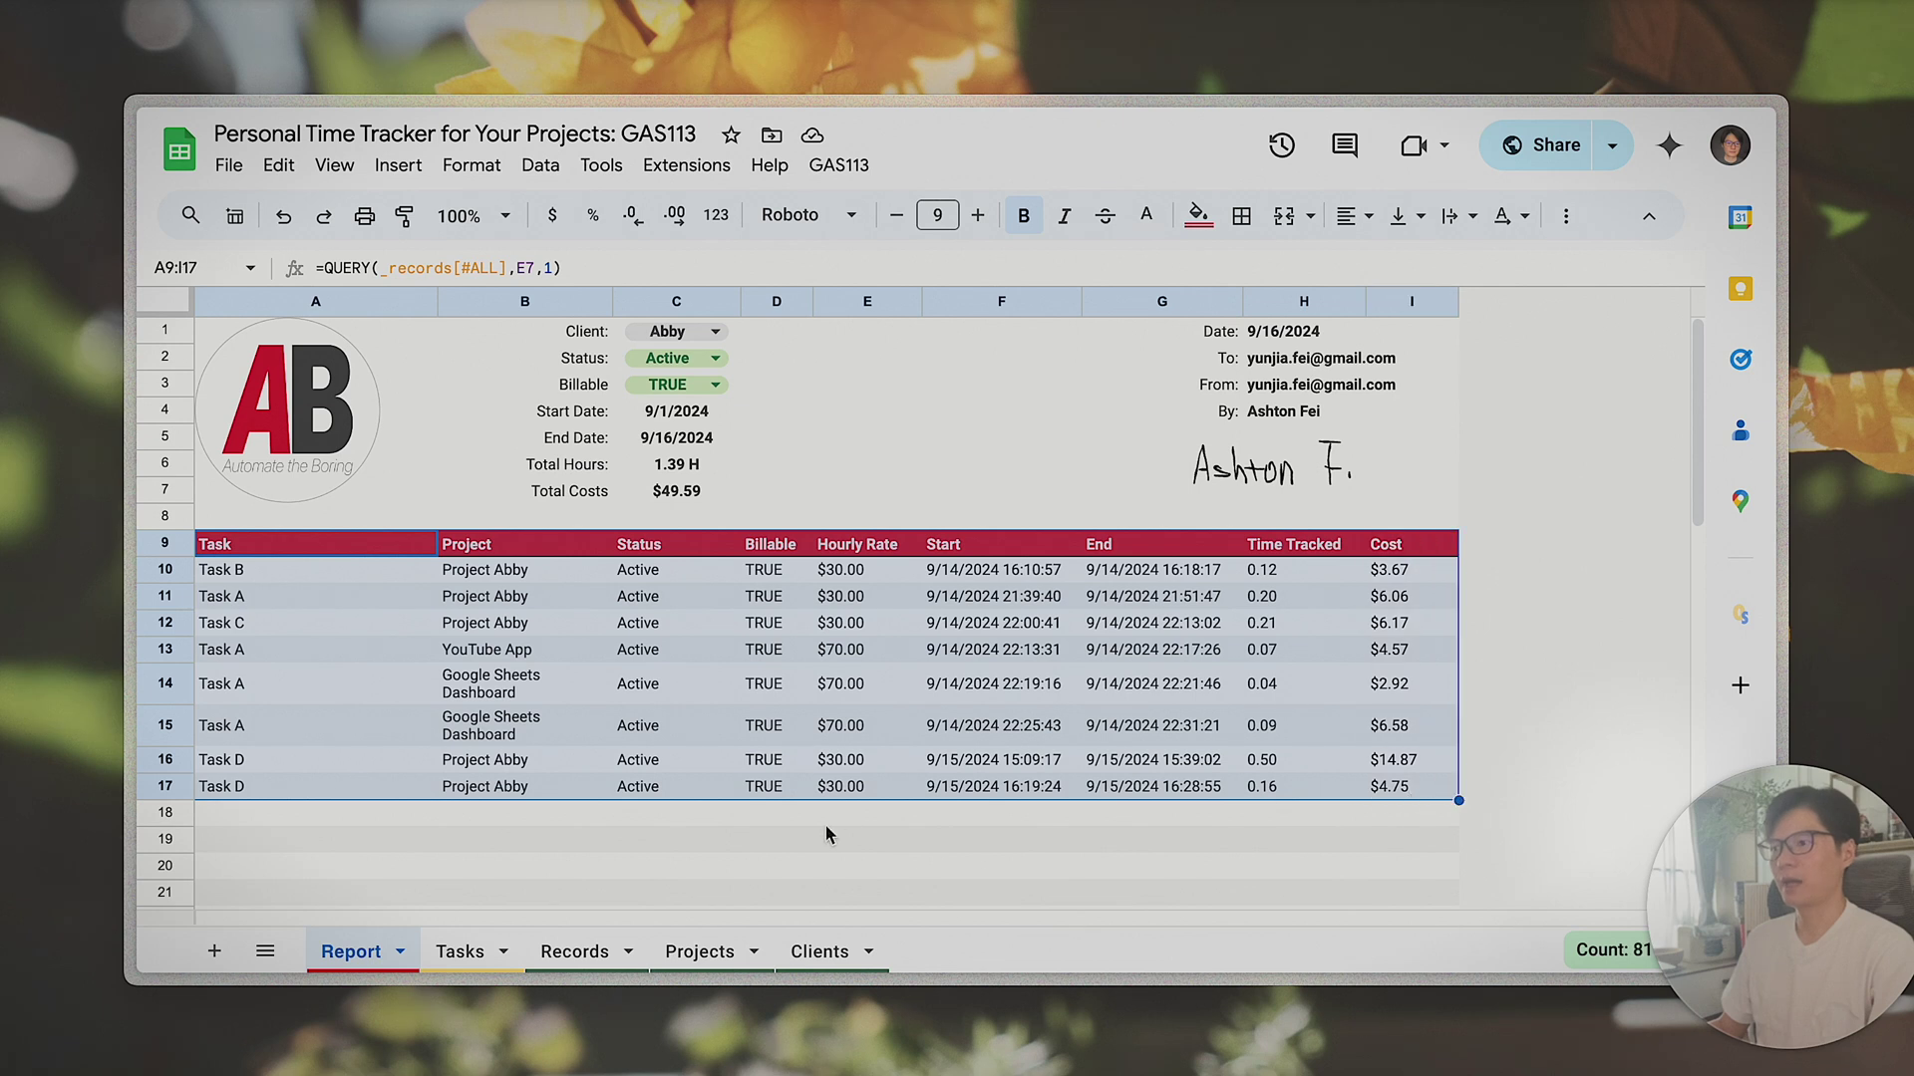
click(826, 822)
- Inspect the Total Costs row B7:C7 and the QUERY condition formula in E7
click(731, 492)
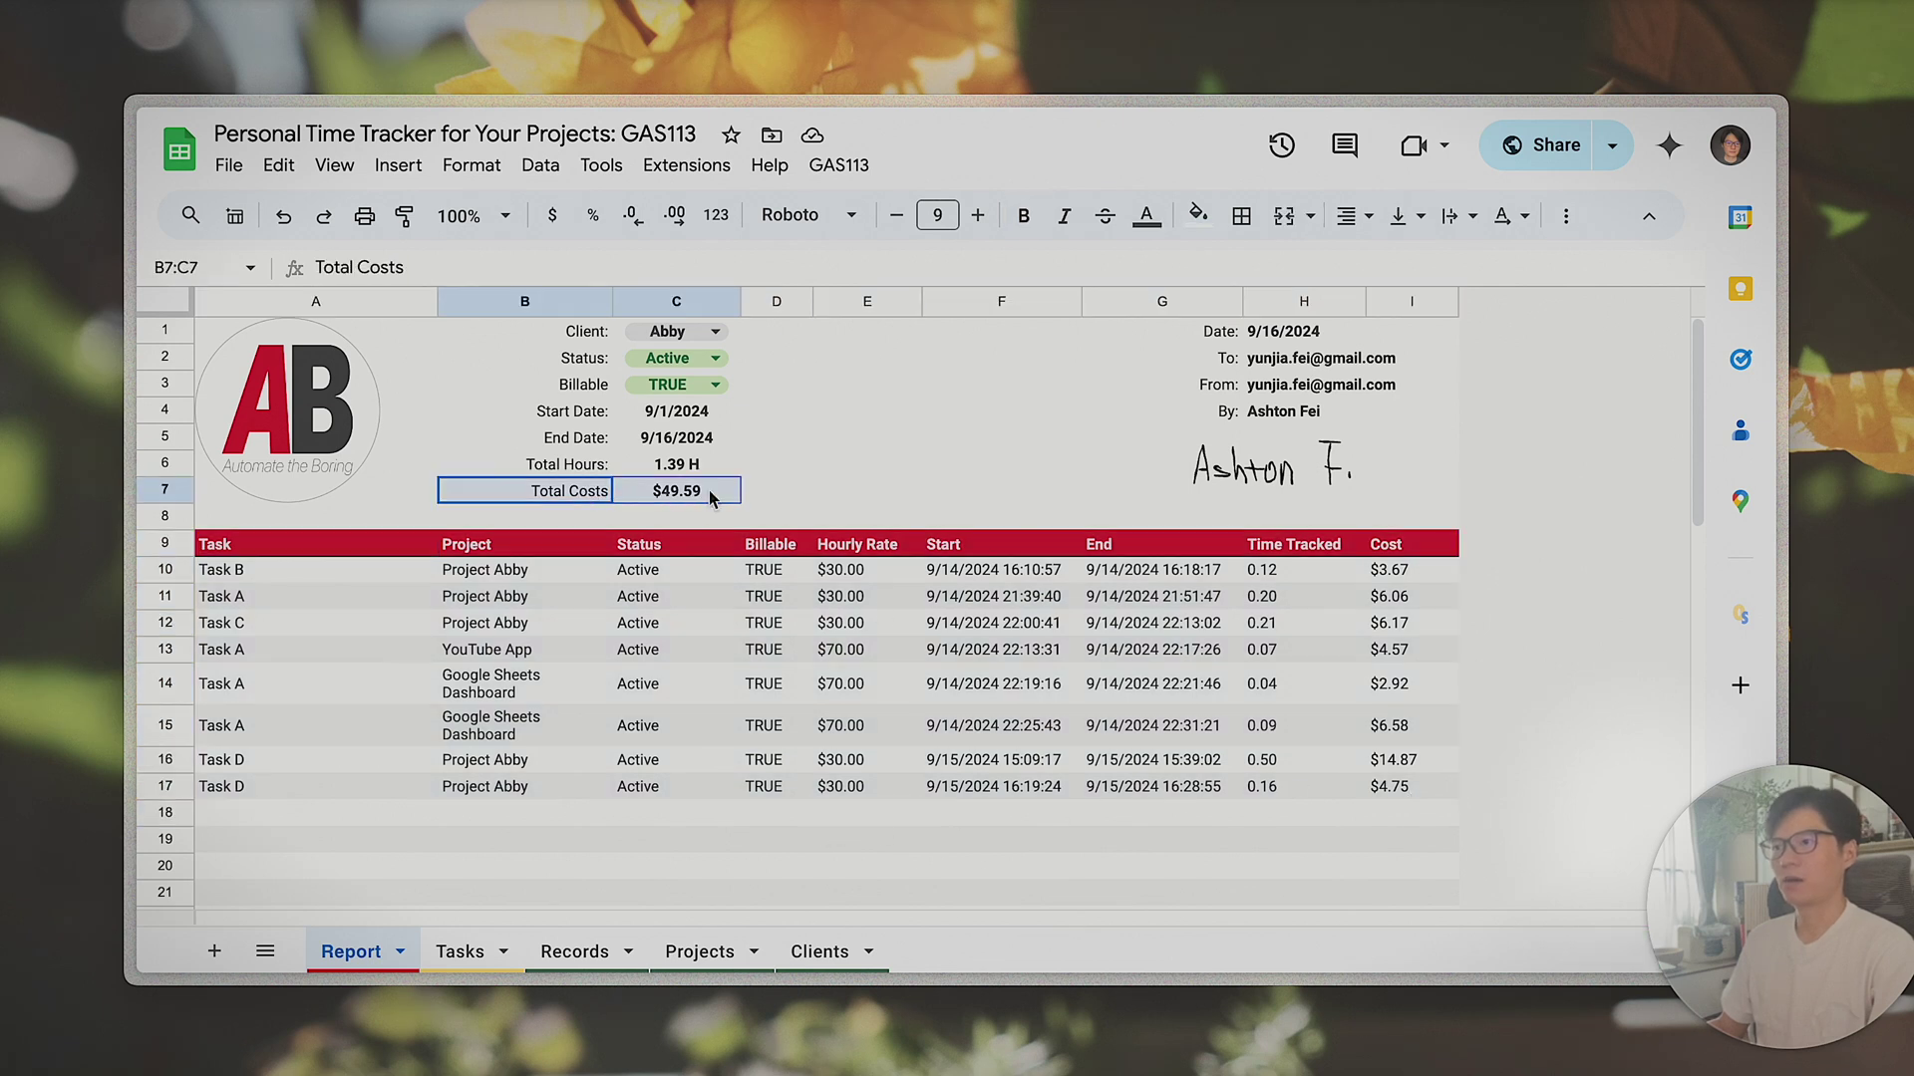
click(1021, 498)
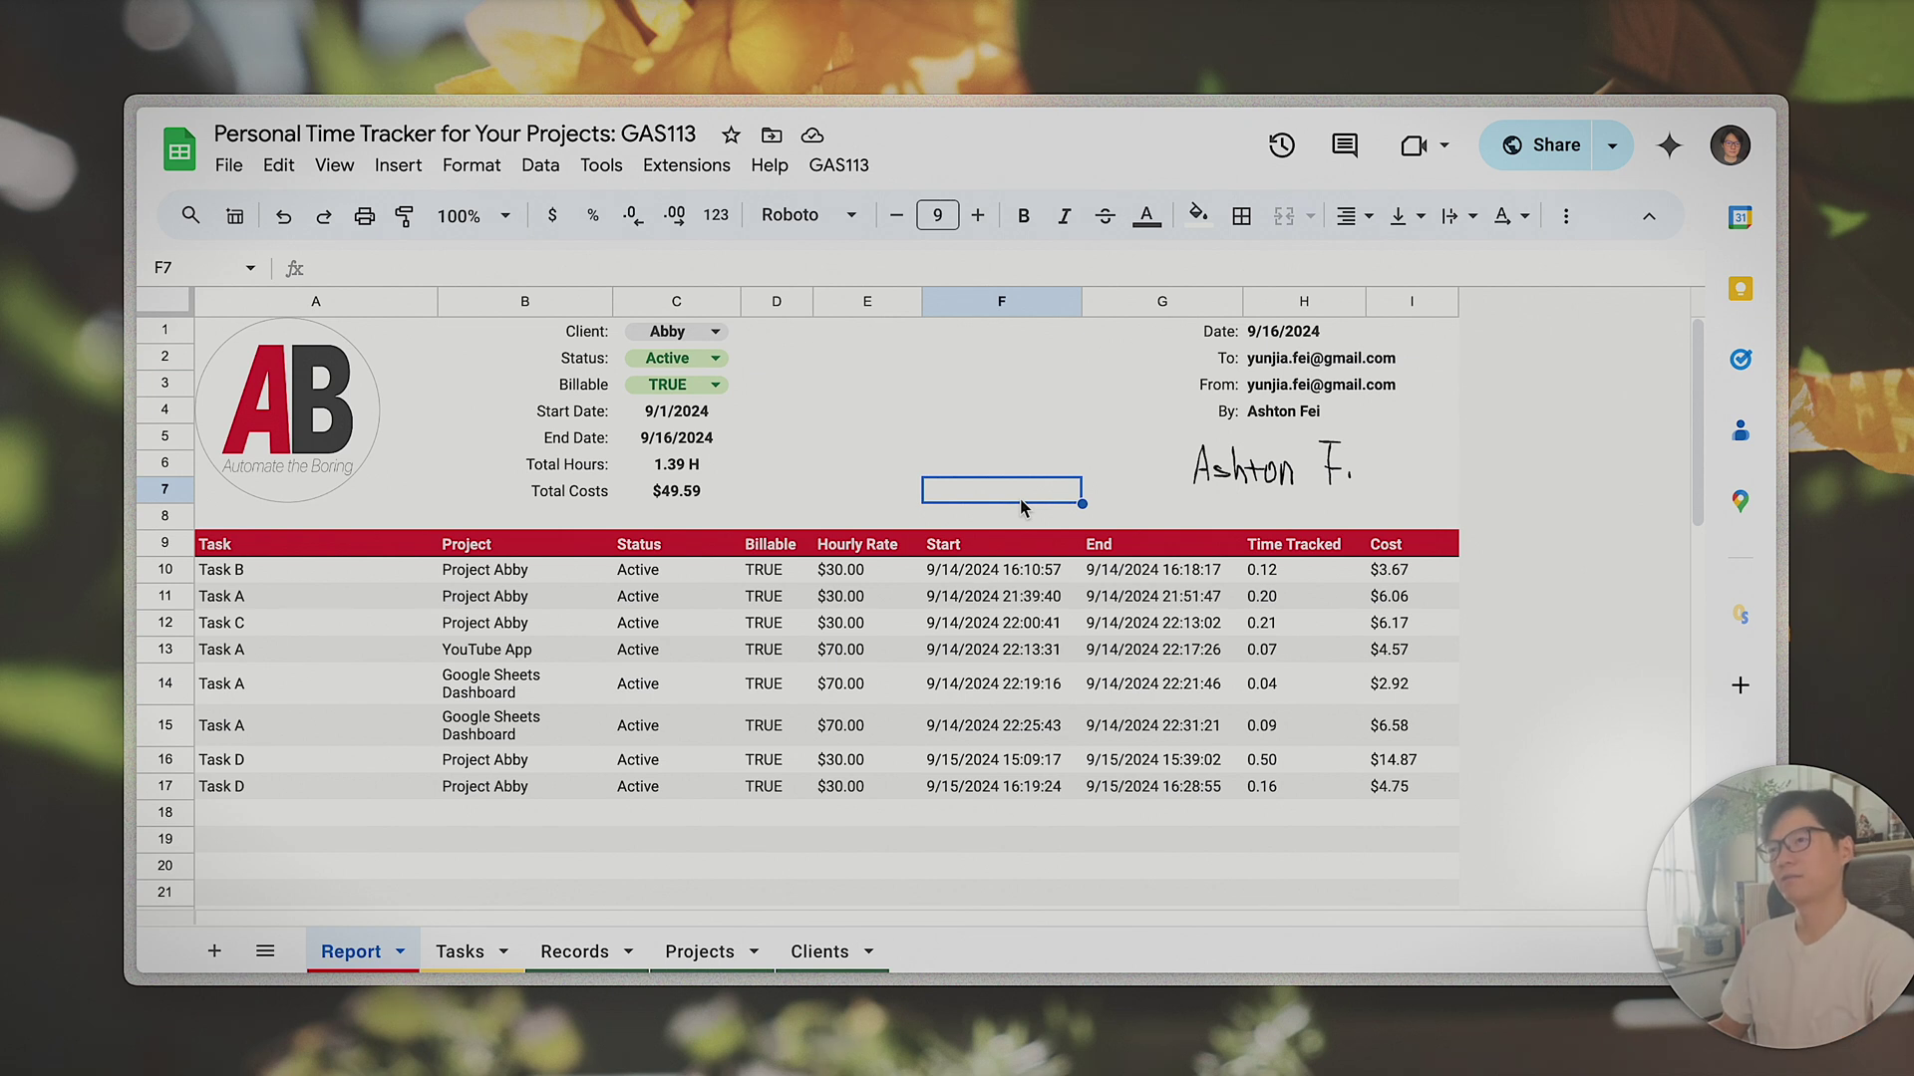
click(822, 499)
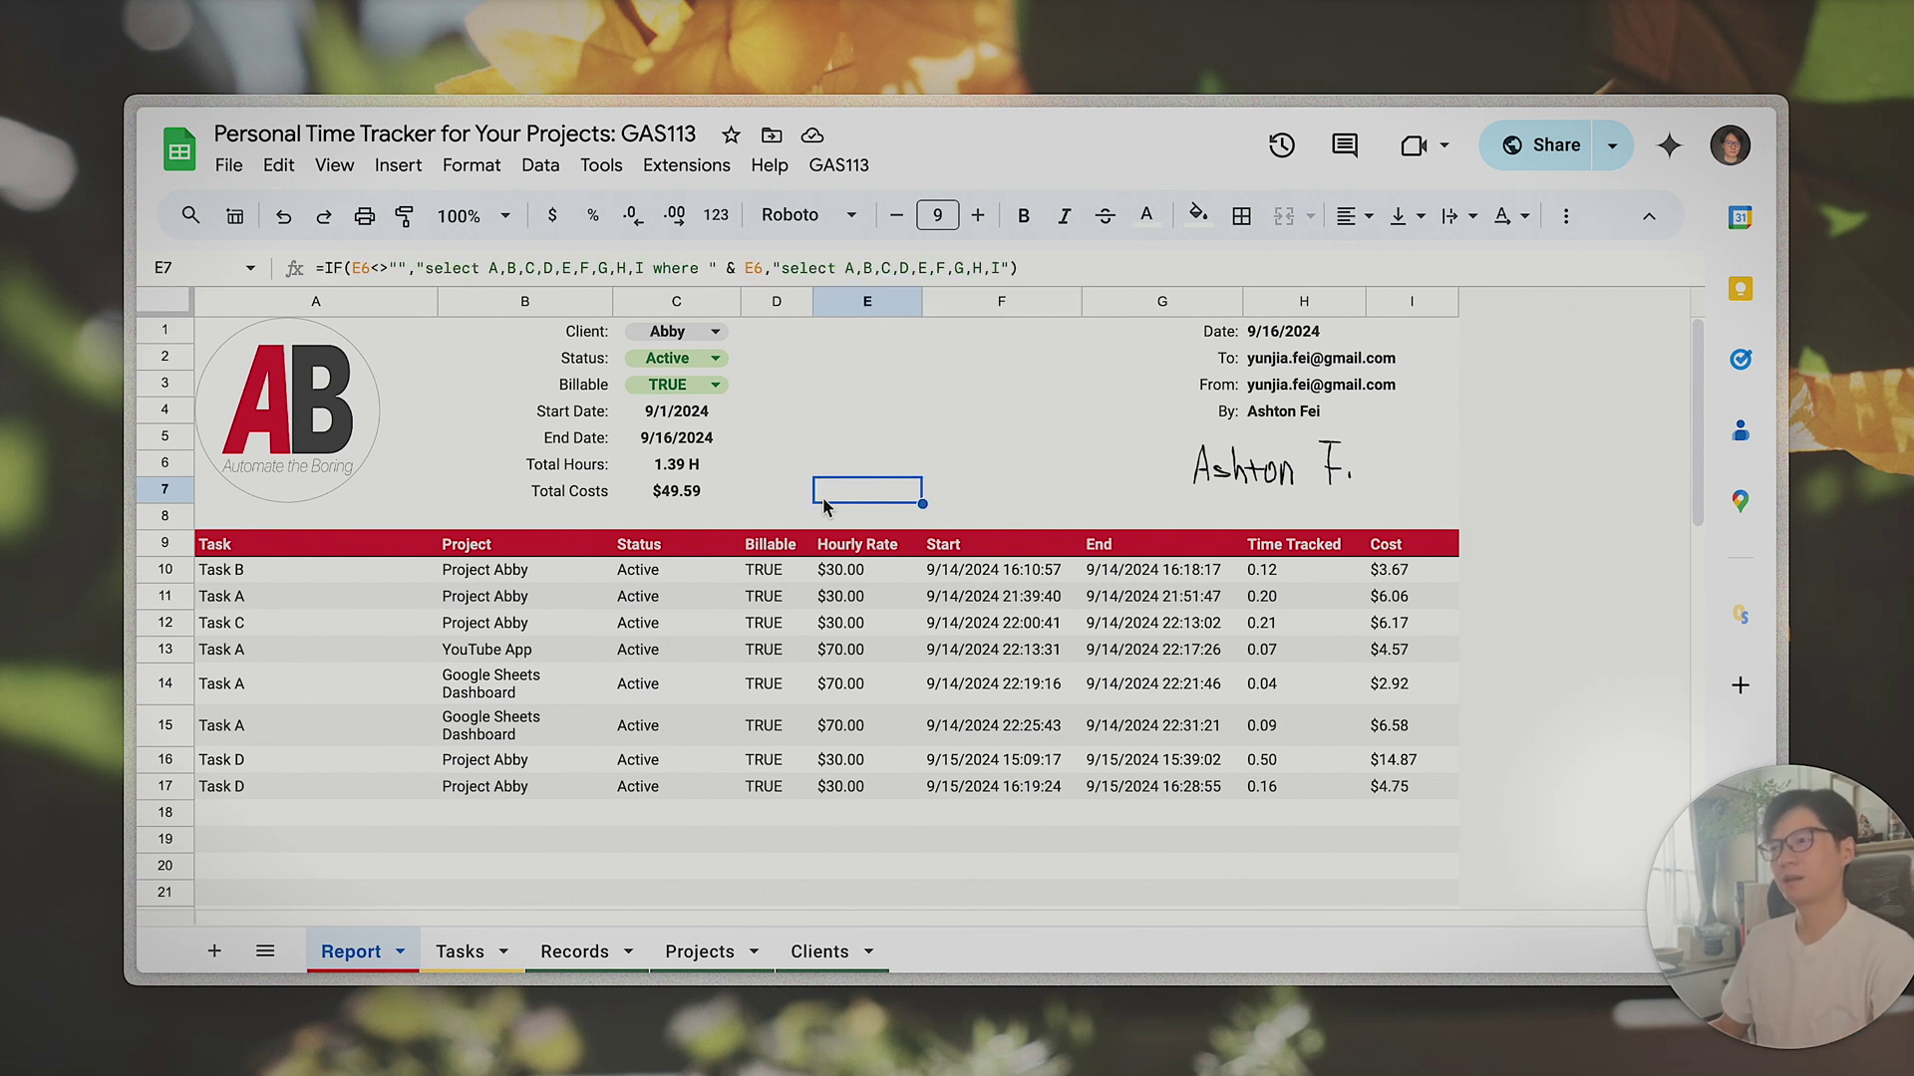
click(782, 494)
click(1029, 491)
- Inspect the date condition formula in E5 and the TEXTJOIN formula in E6
scroll(861, 502, down, 1)
scroll(862, 502, up, 1)
scroll(861, 504, down, 3)
scroll(862, 504, up, 3)
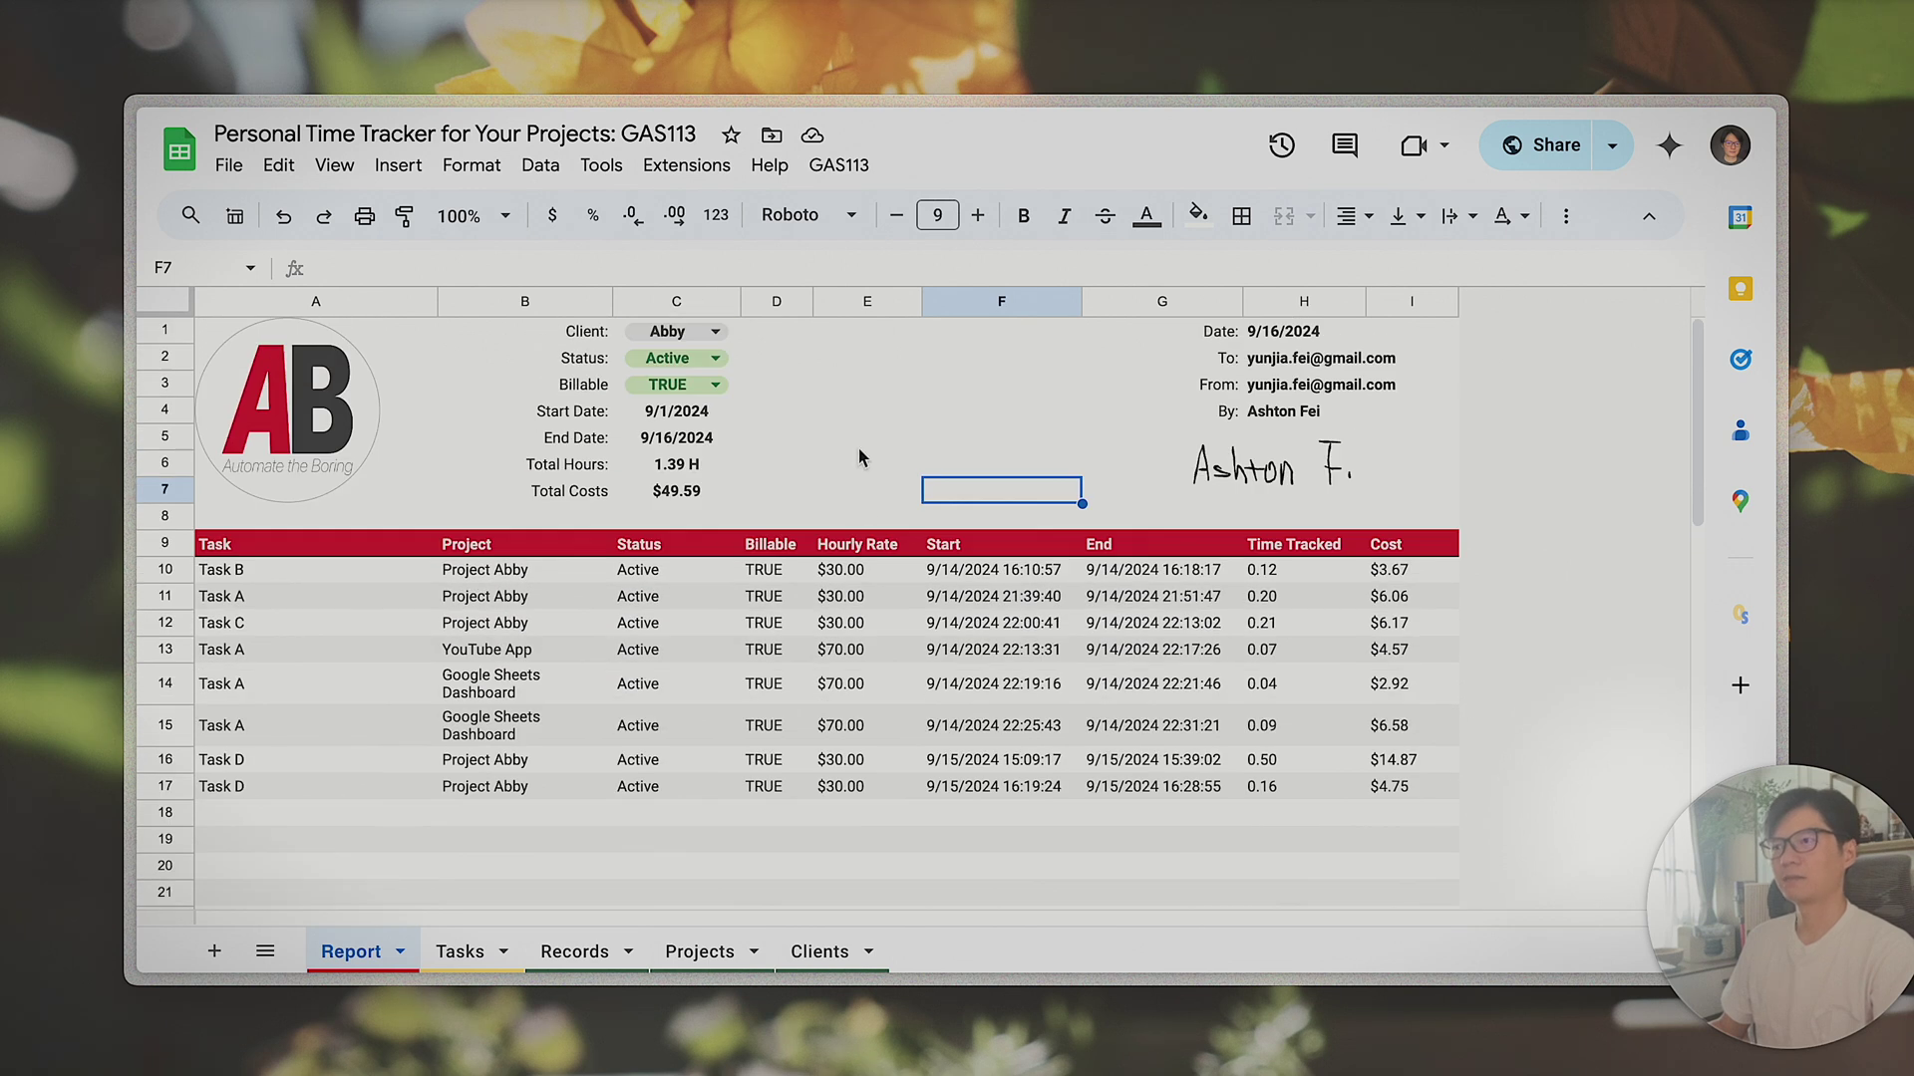
click(862, 438)
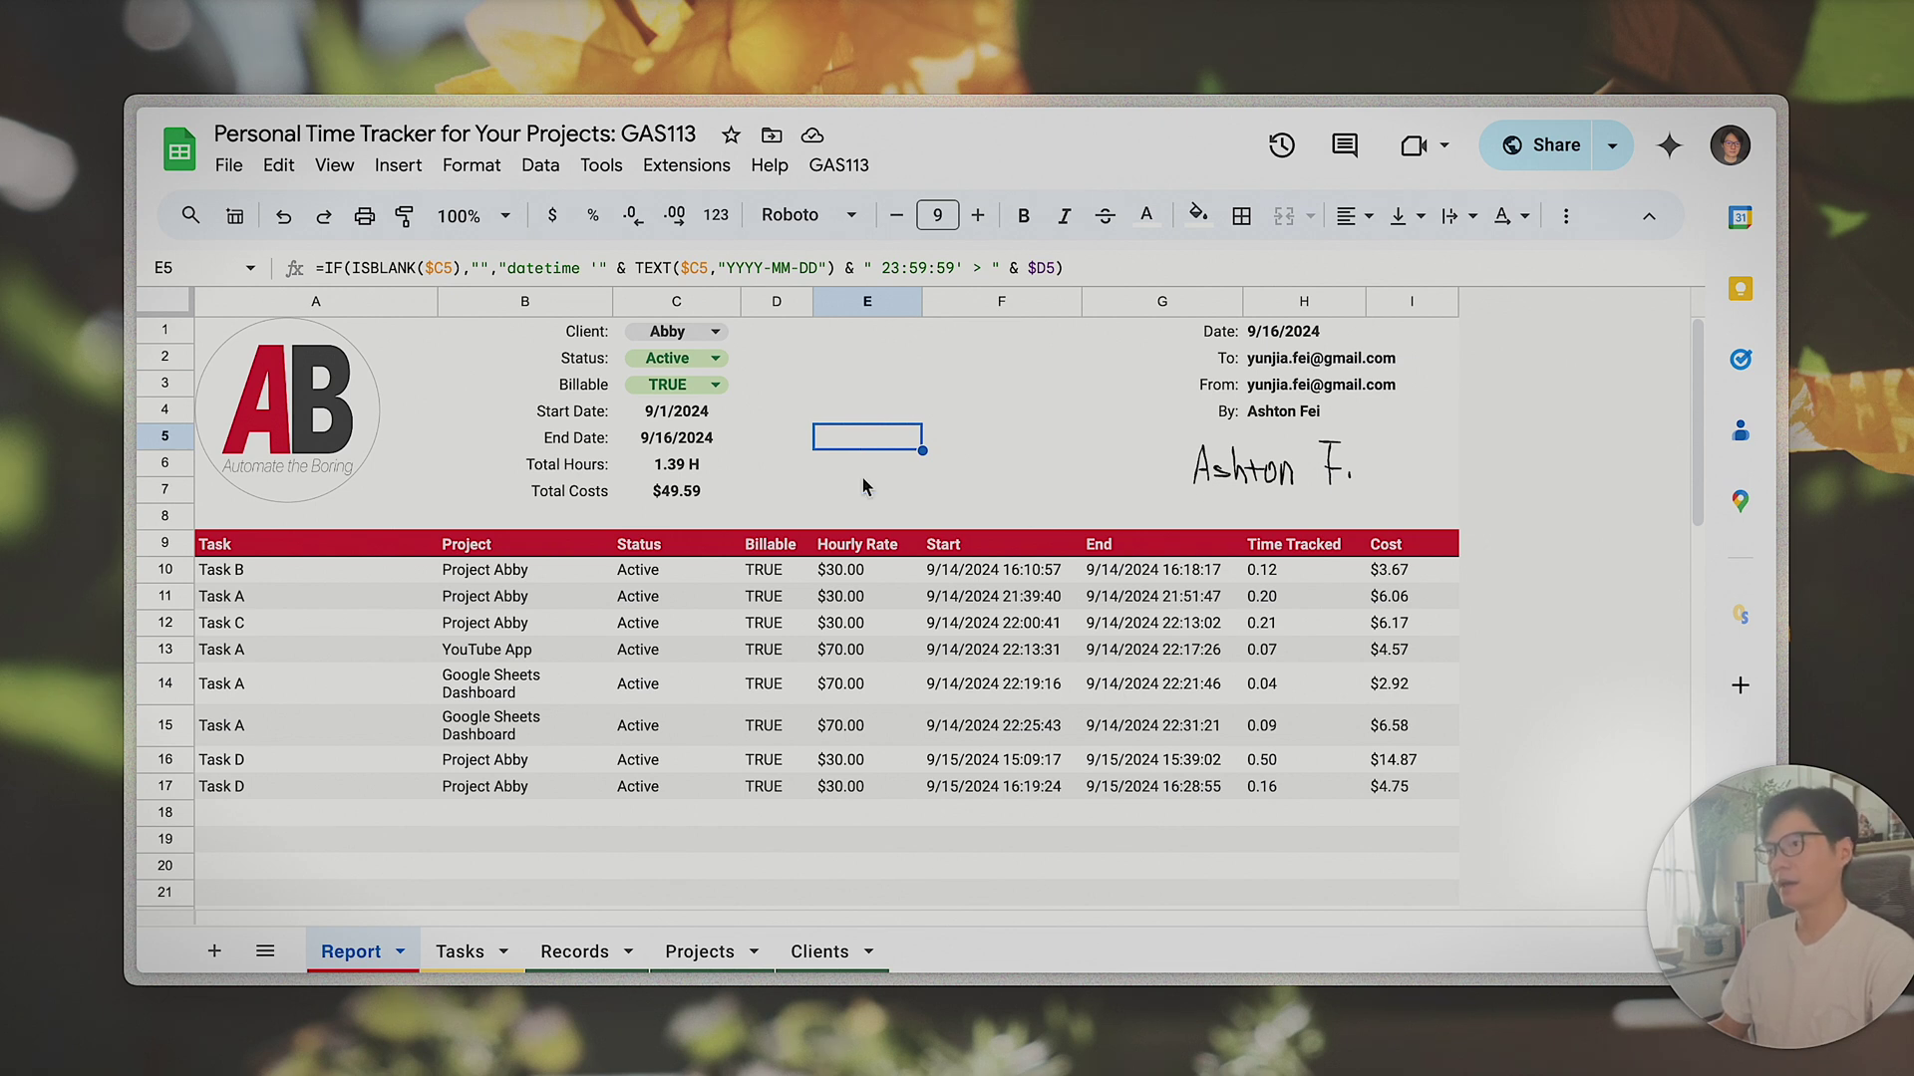
click(863, 476)
click(844, 514)
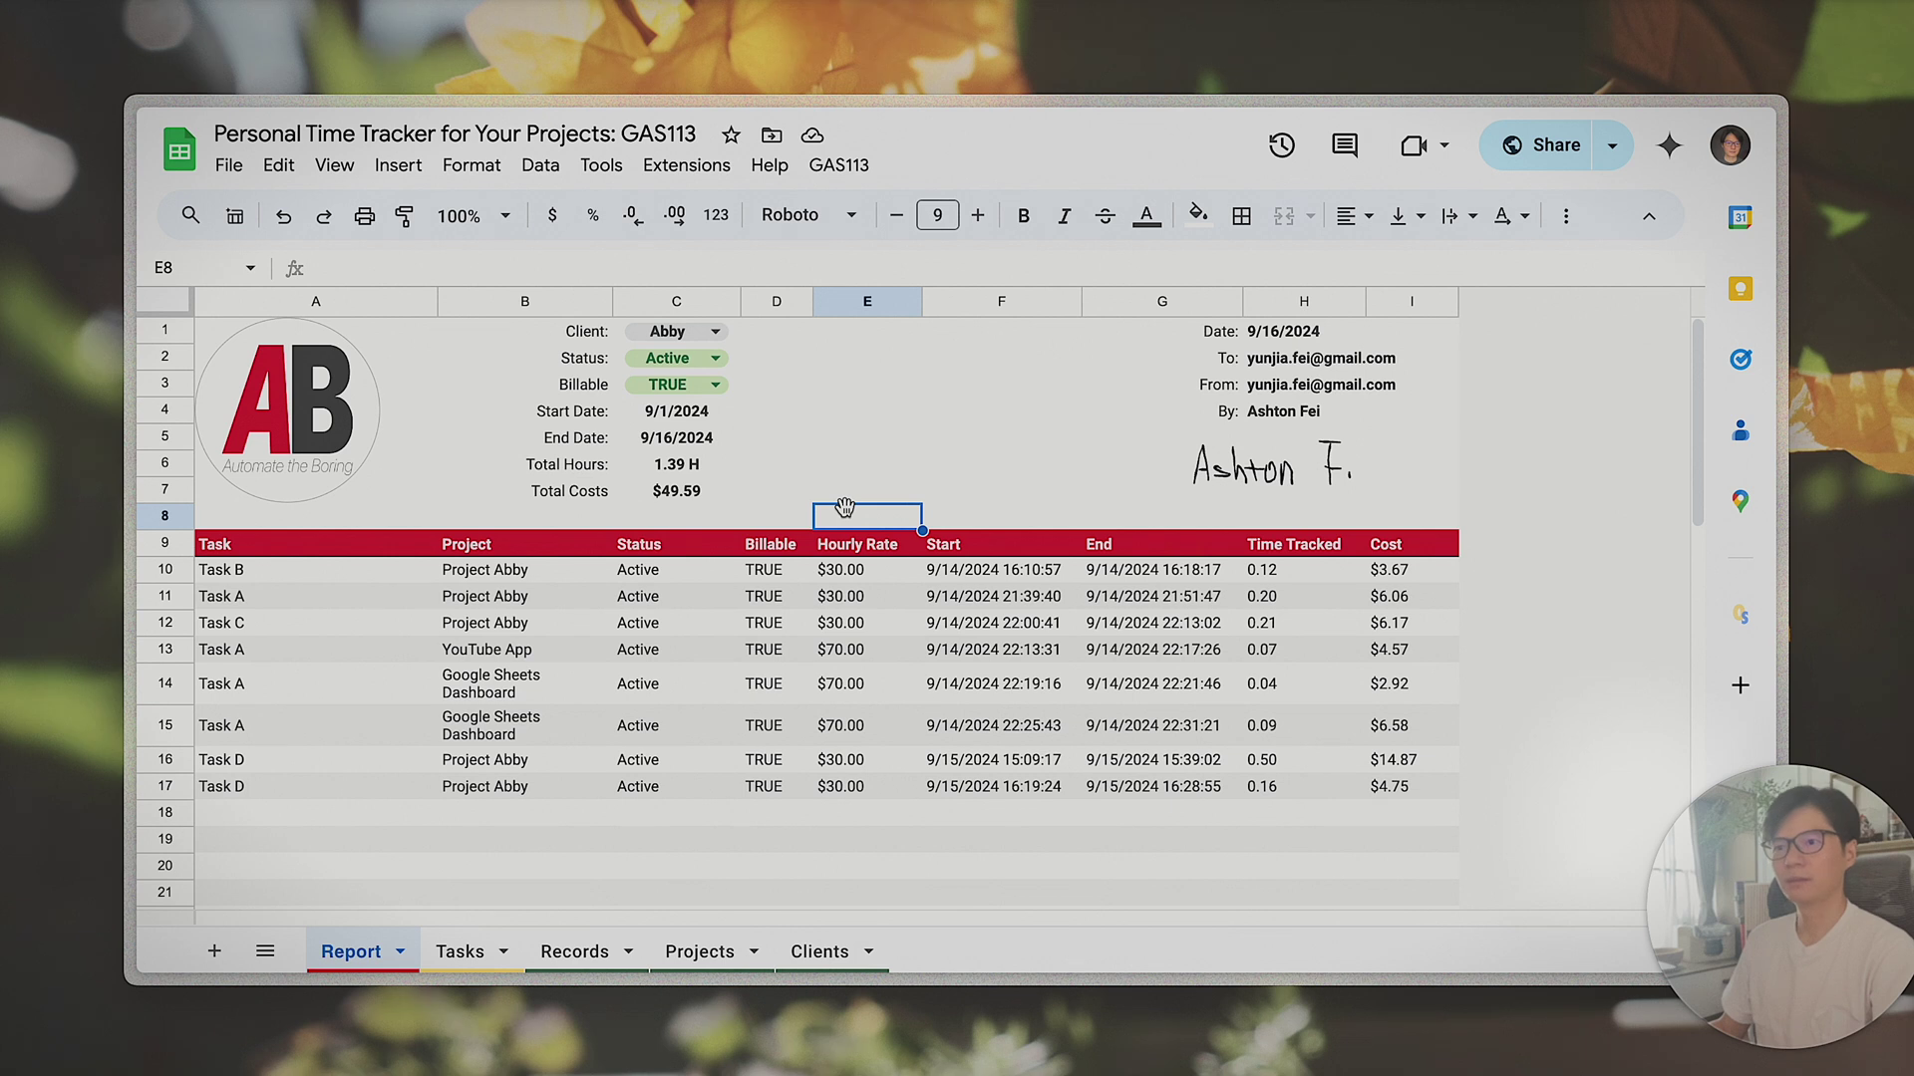